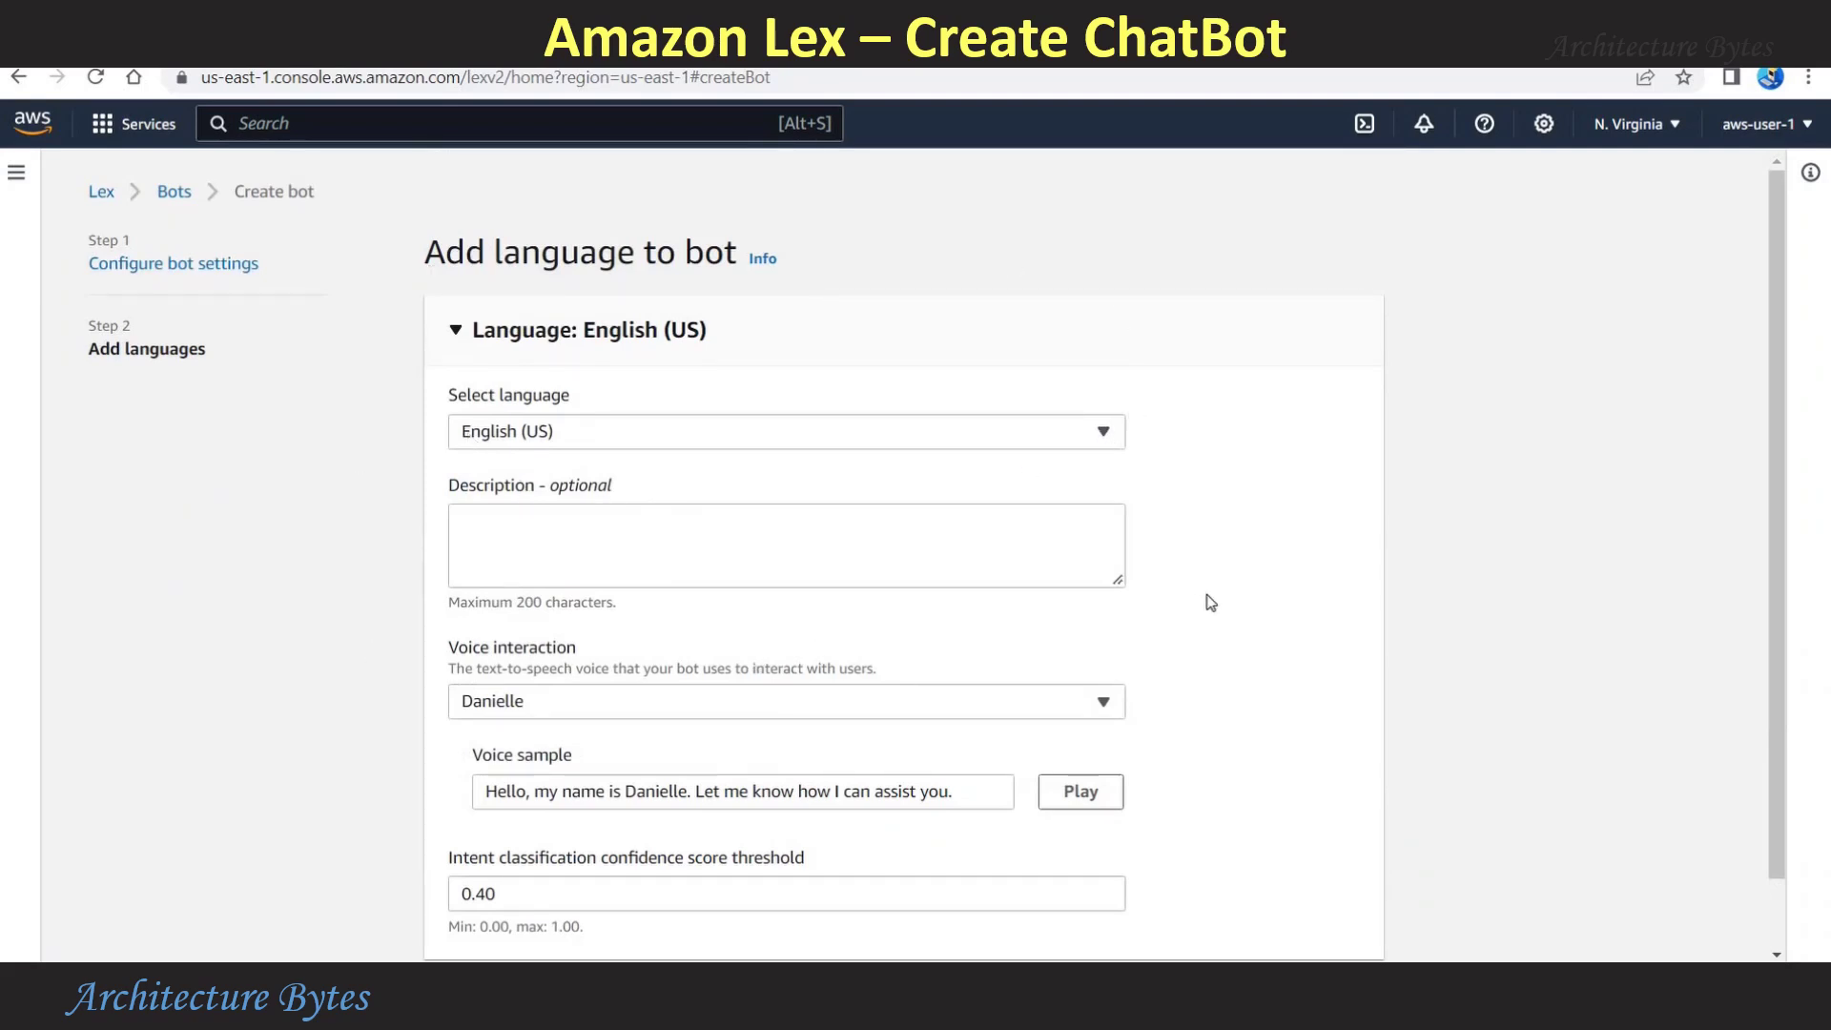
- Finish adding English (US) to the bot with voice Danielle and a 0.40 confidence threshold
{"action": "scroll", "coordinate": [1210, 602], "scroll_direction": "down", "scroll_amount": 1}
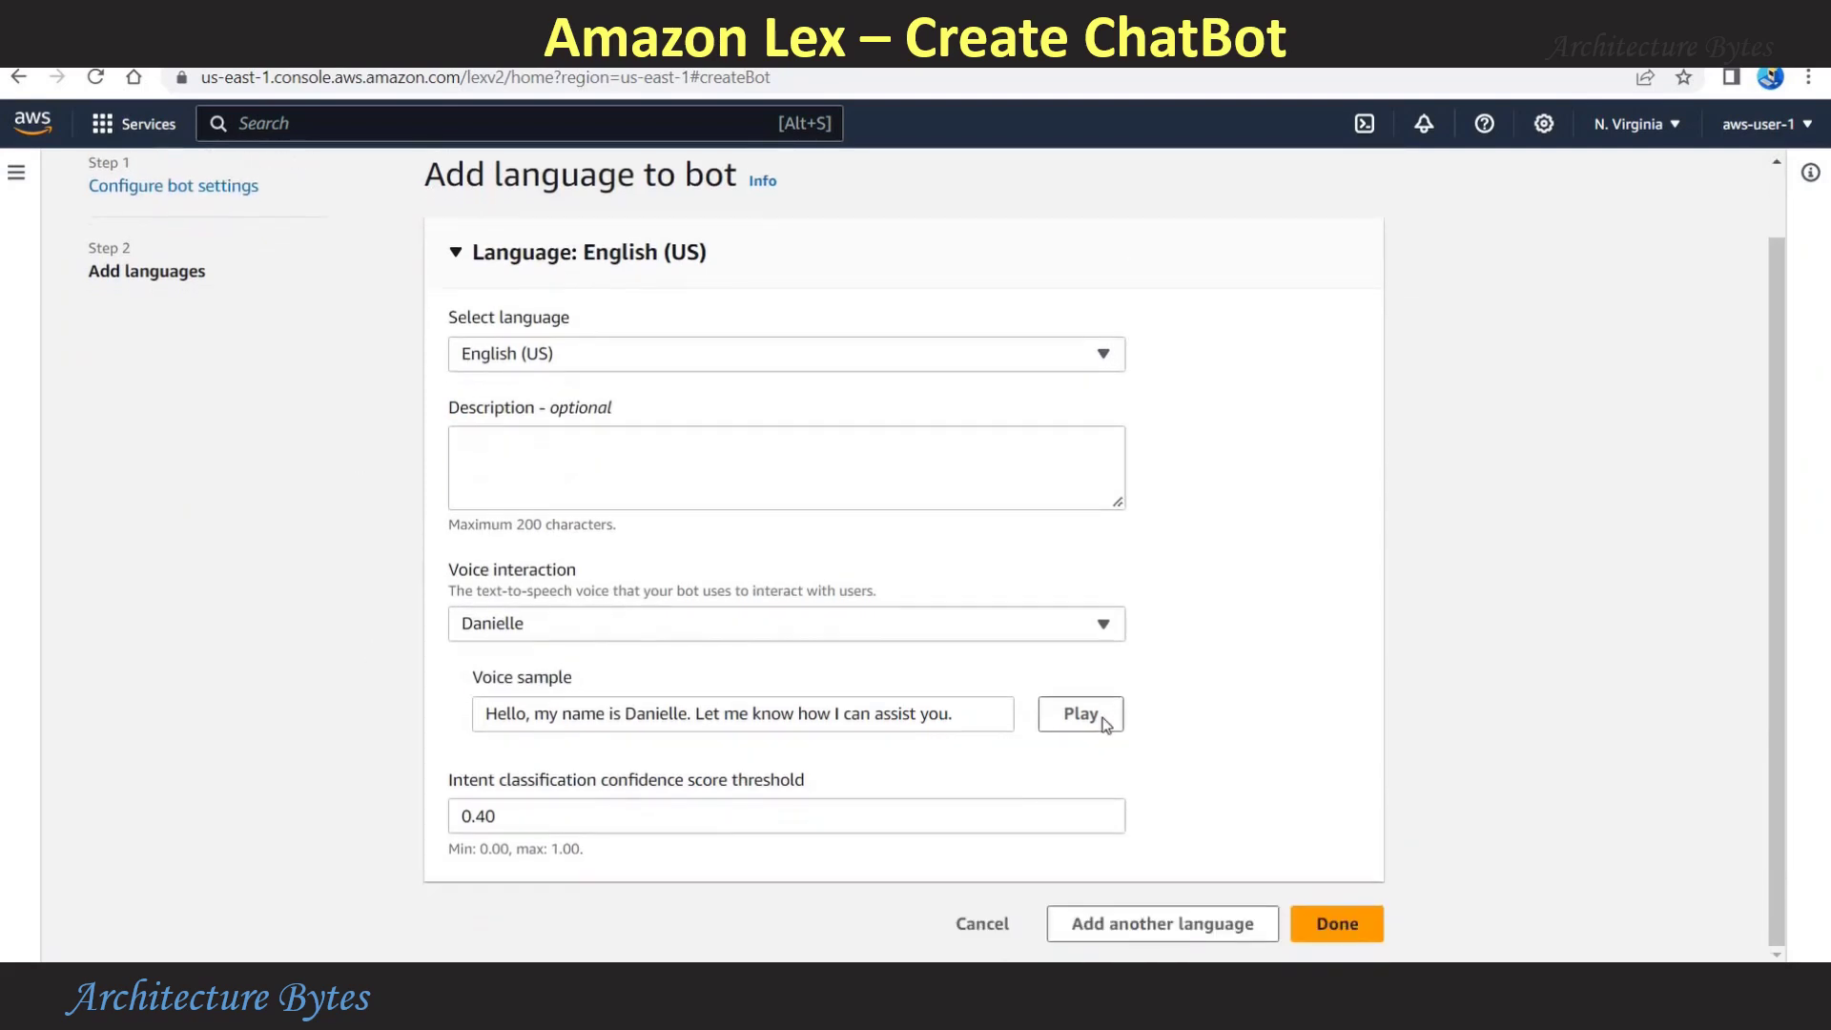
{"action": "left_click", "coordinate": [1337, 921]}
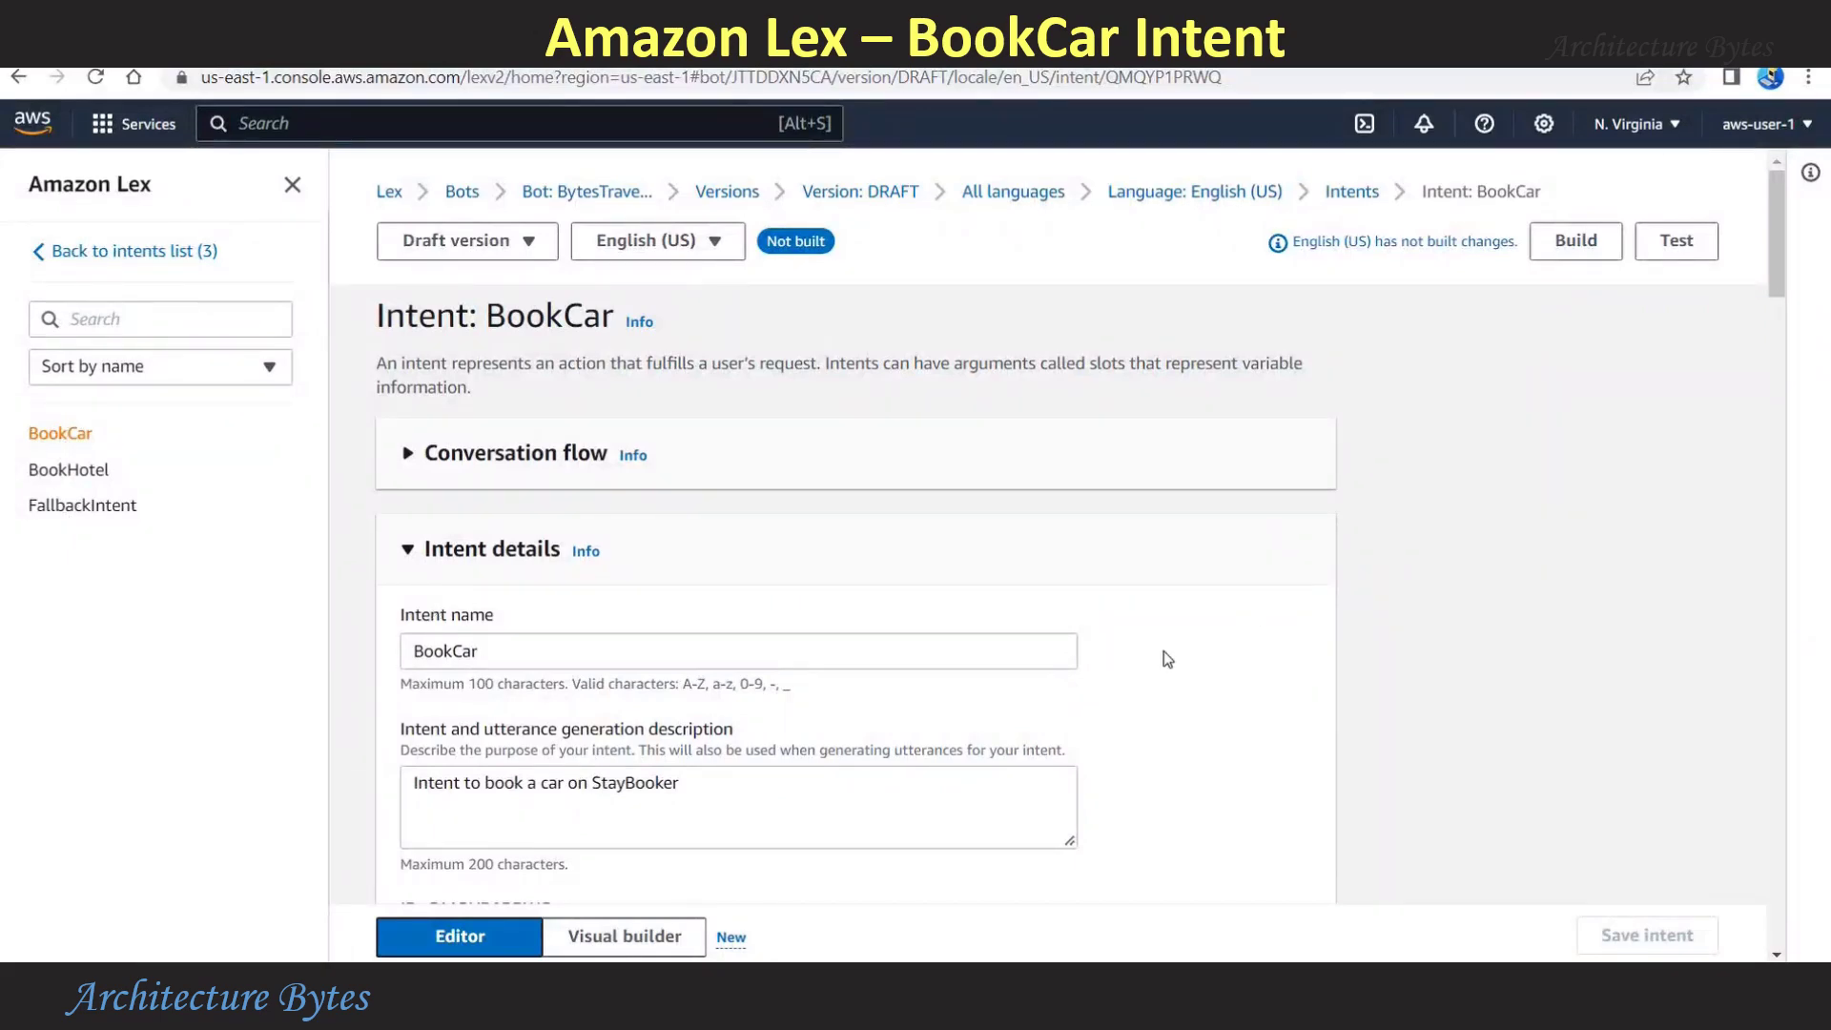
- Review the BookCar intent's sample utterances and slots
{"action": "scroll", "coordinate": [1167, 659], "scroll_direction": "down", "scroll_amount": 4}
{"action": "scroll", "coordinate": [1167, 658], "scroll_direction": "down", "scroll_amount": 3}
{"action": "scroll", "coordinate": [1165, 658], "scroll_direction": "down", "scroll_amount": 4}
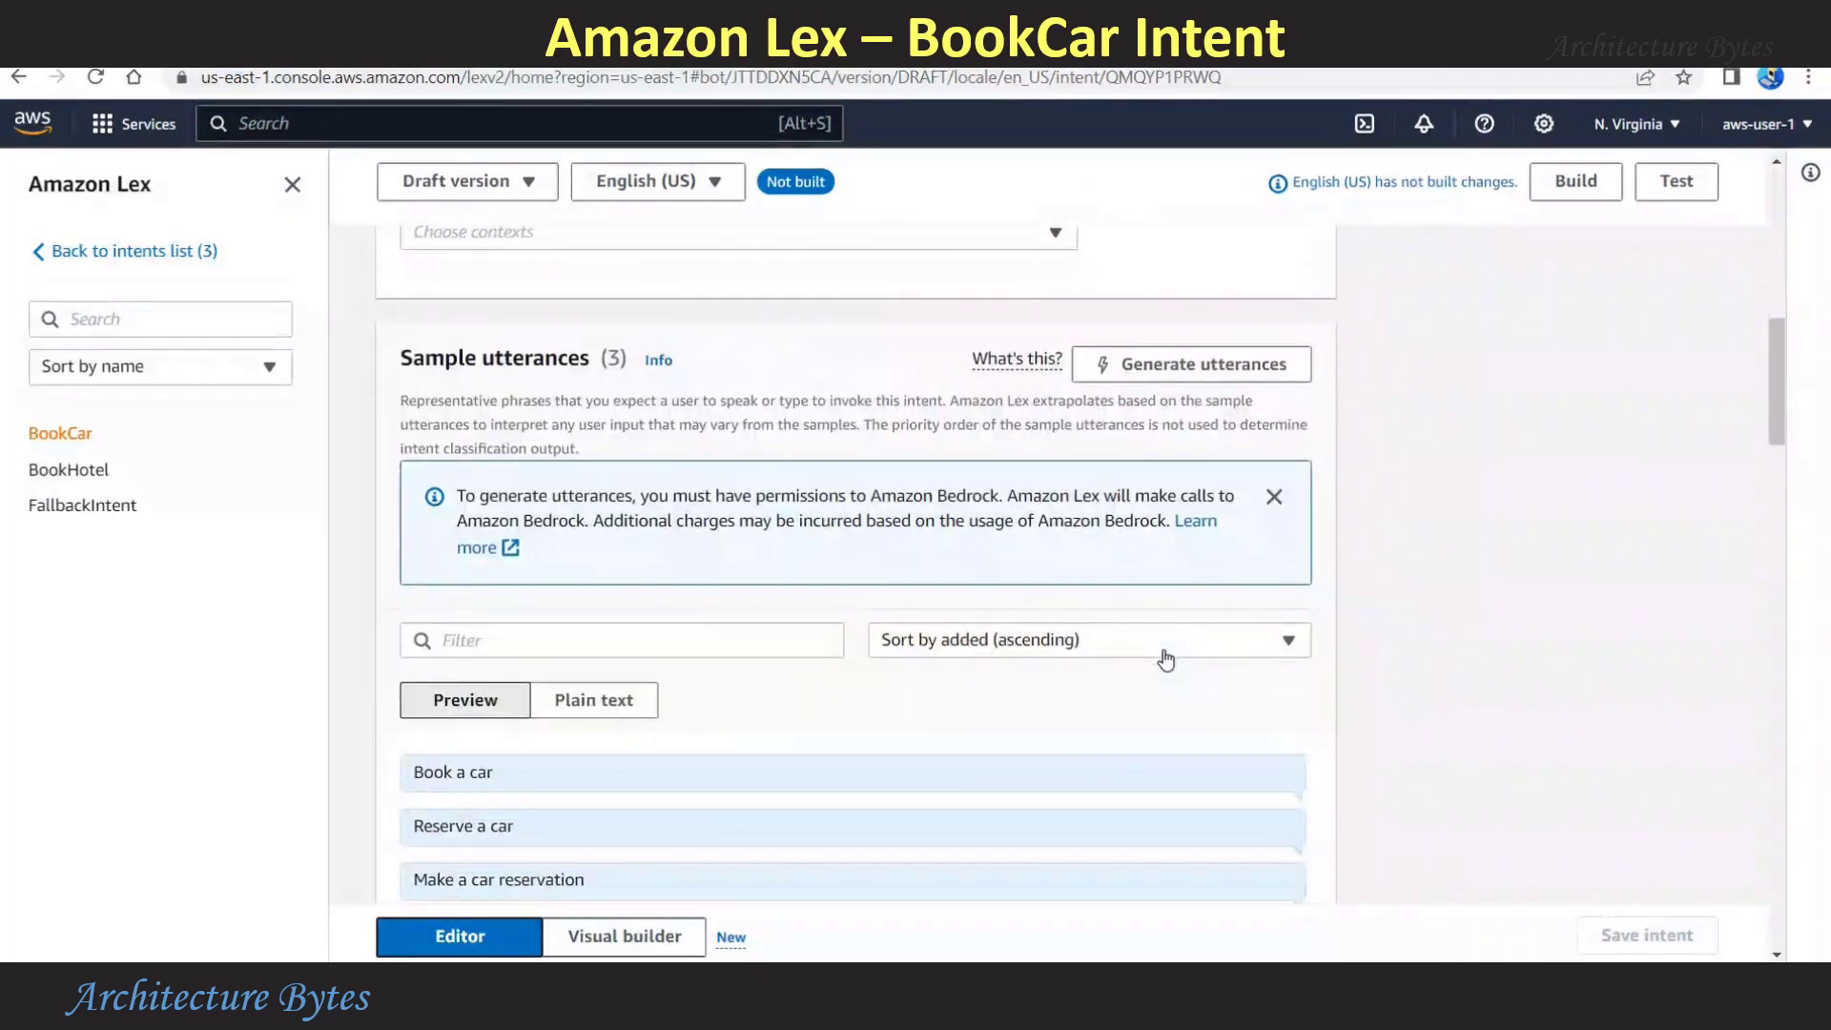
{"action": "scroll", "coordinate": [1165, 658], "scroll_direction": "down", "scroll_amount": 1}
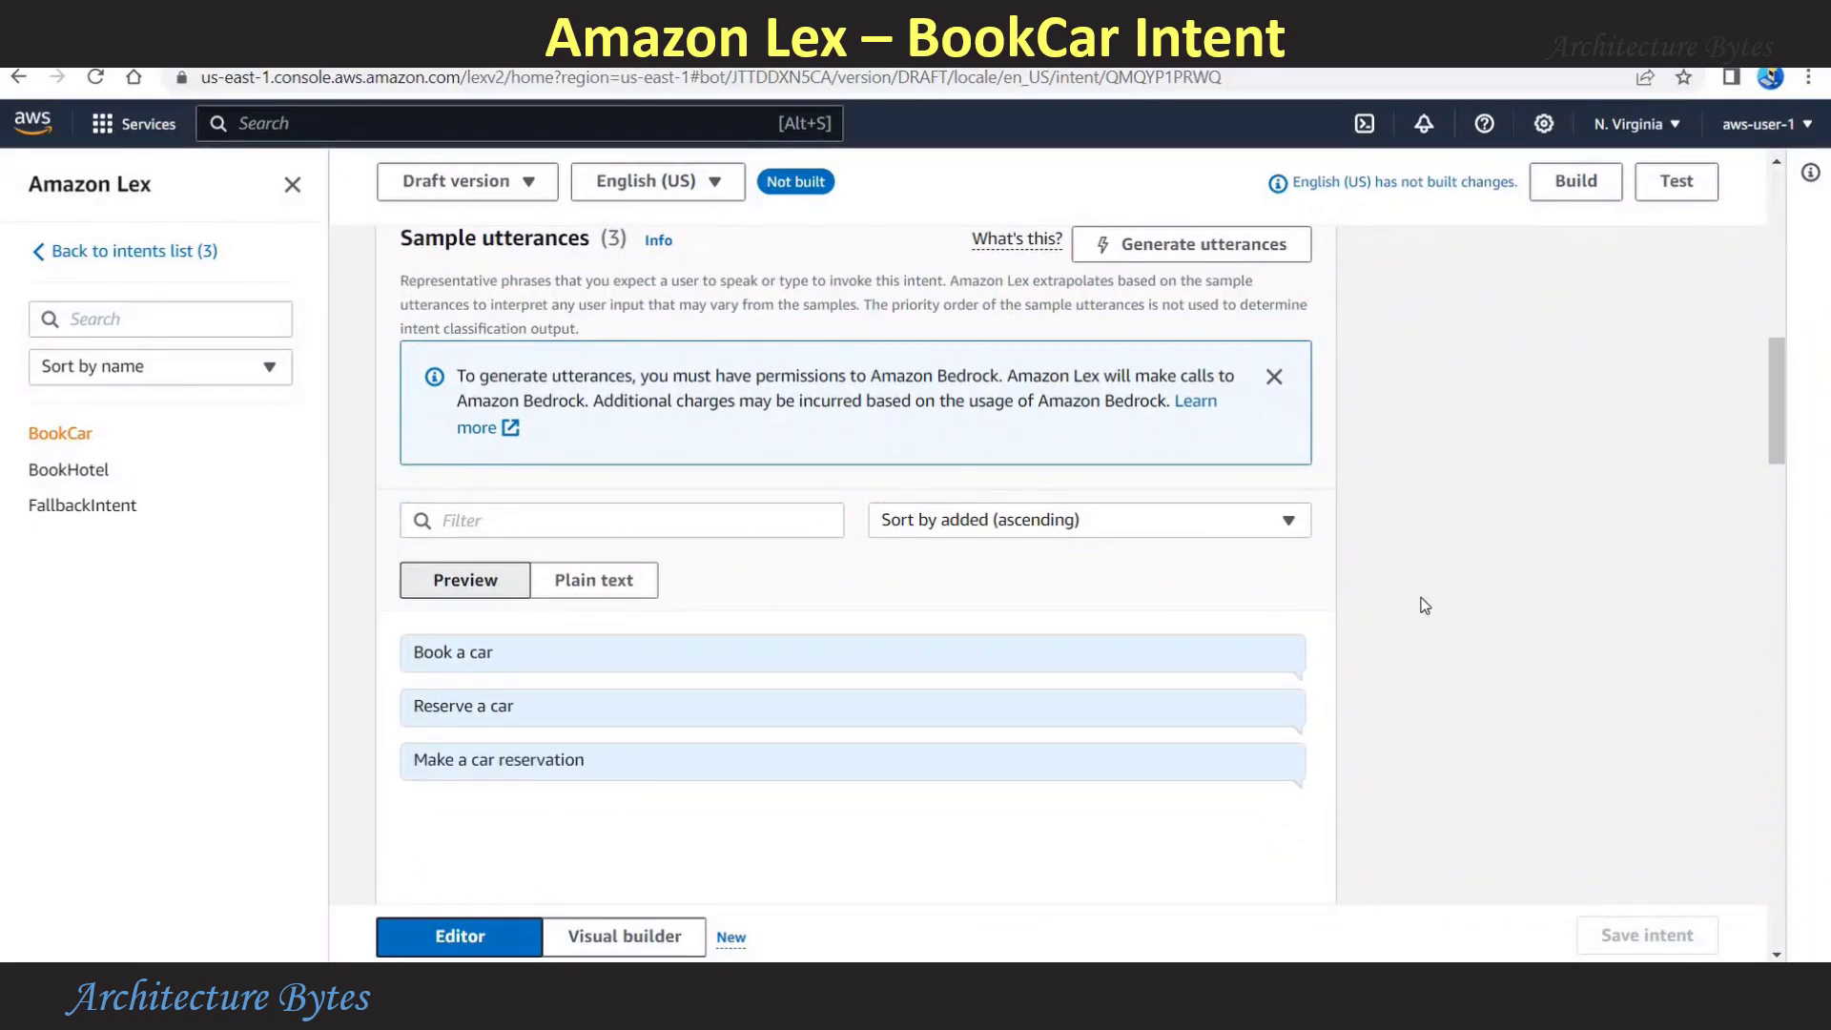
{"action": "scroll", "coordinate": [1425, 605], "scroll_direction": "down", "scroll_amount": 1}
{"action": "scroll", "coordinate": [1425, 605], "scroll_direction": "down", "scroll_amount": 1}
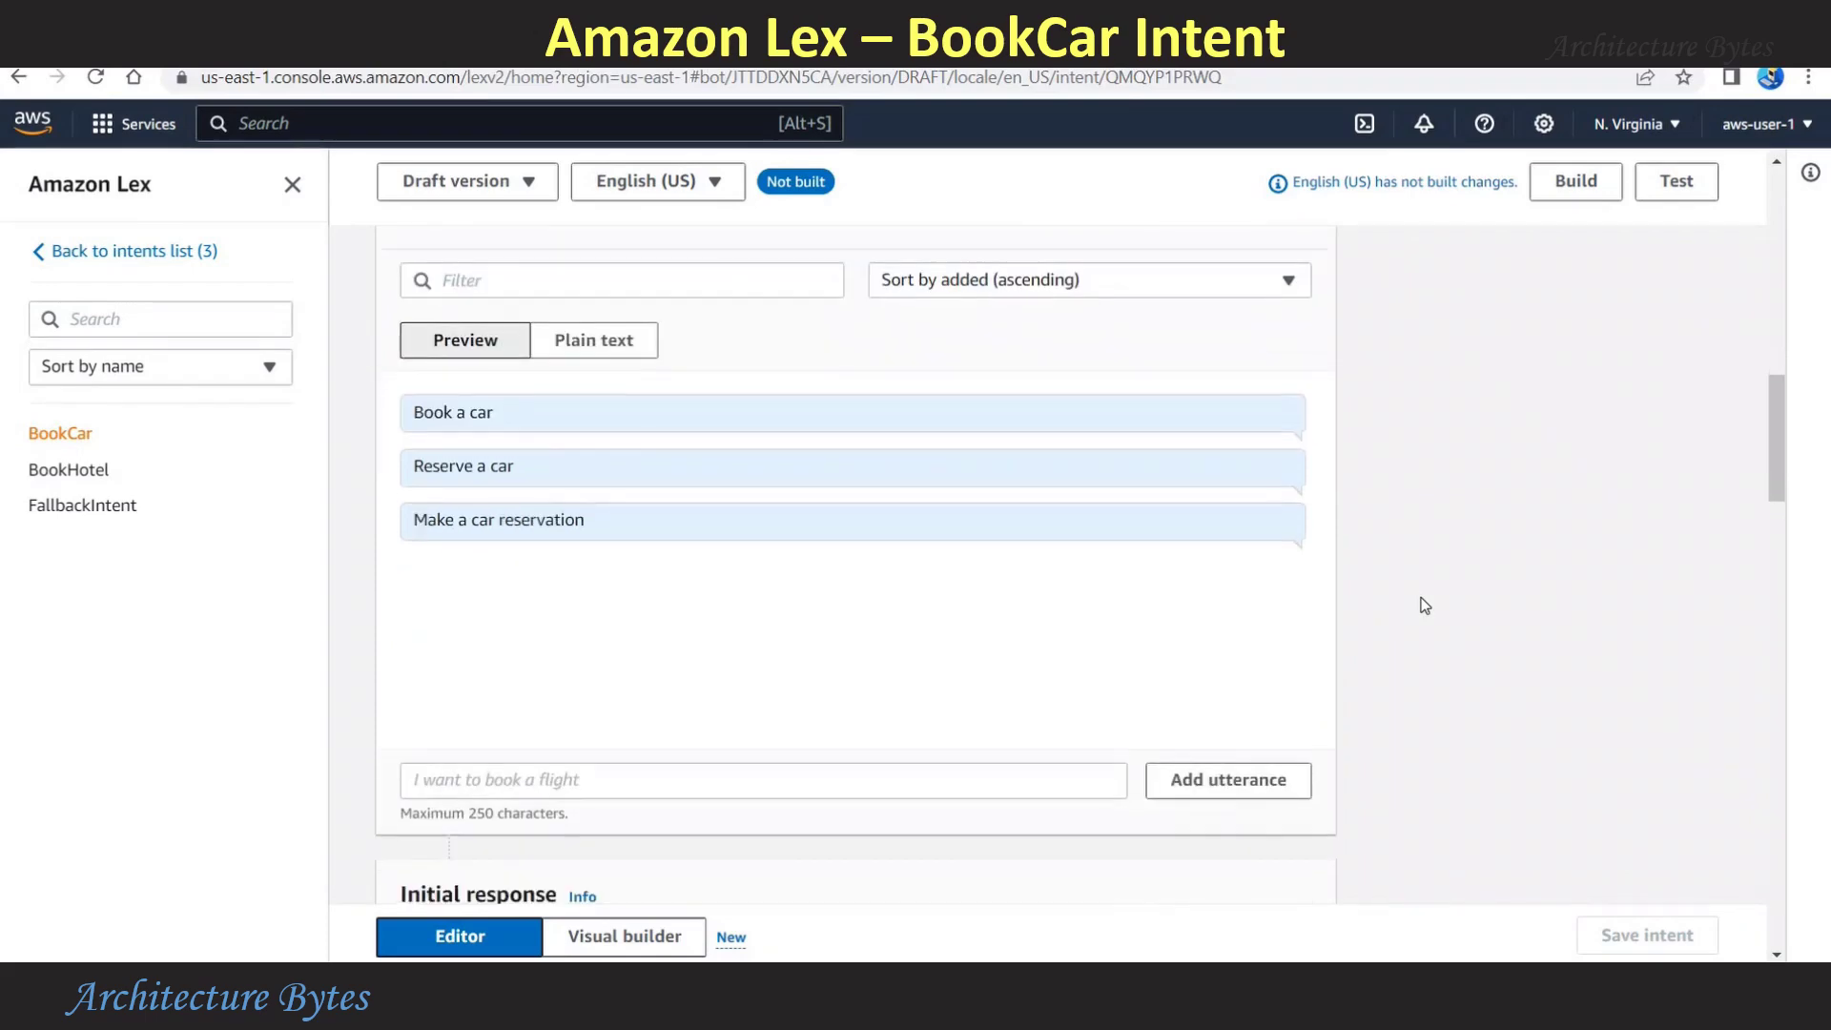
{"action": "scroll", "coordinate": [1425, 606], "scroll_direction": "down", "scroll_amount": 2}
{"action": "scroll", "coordinate": [1425, 606], "scroll_direction": "down", "scroll_amount": 4}
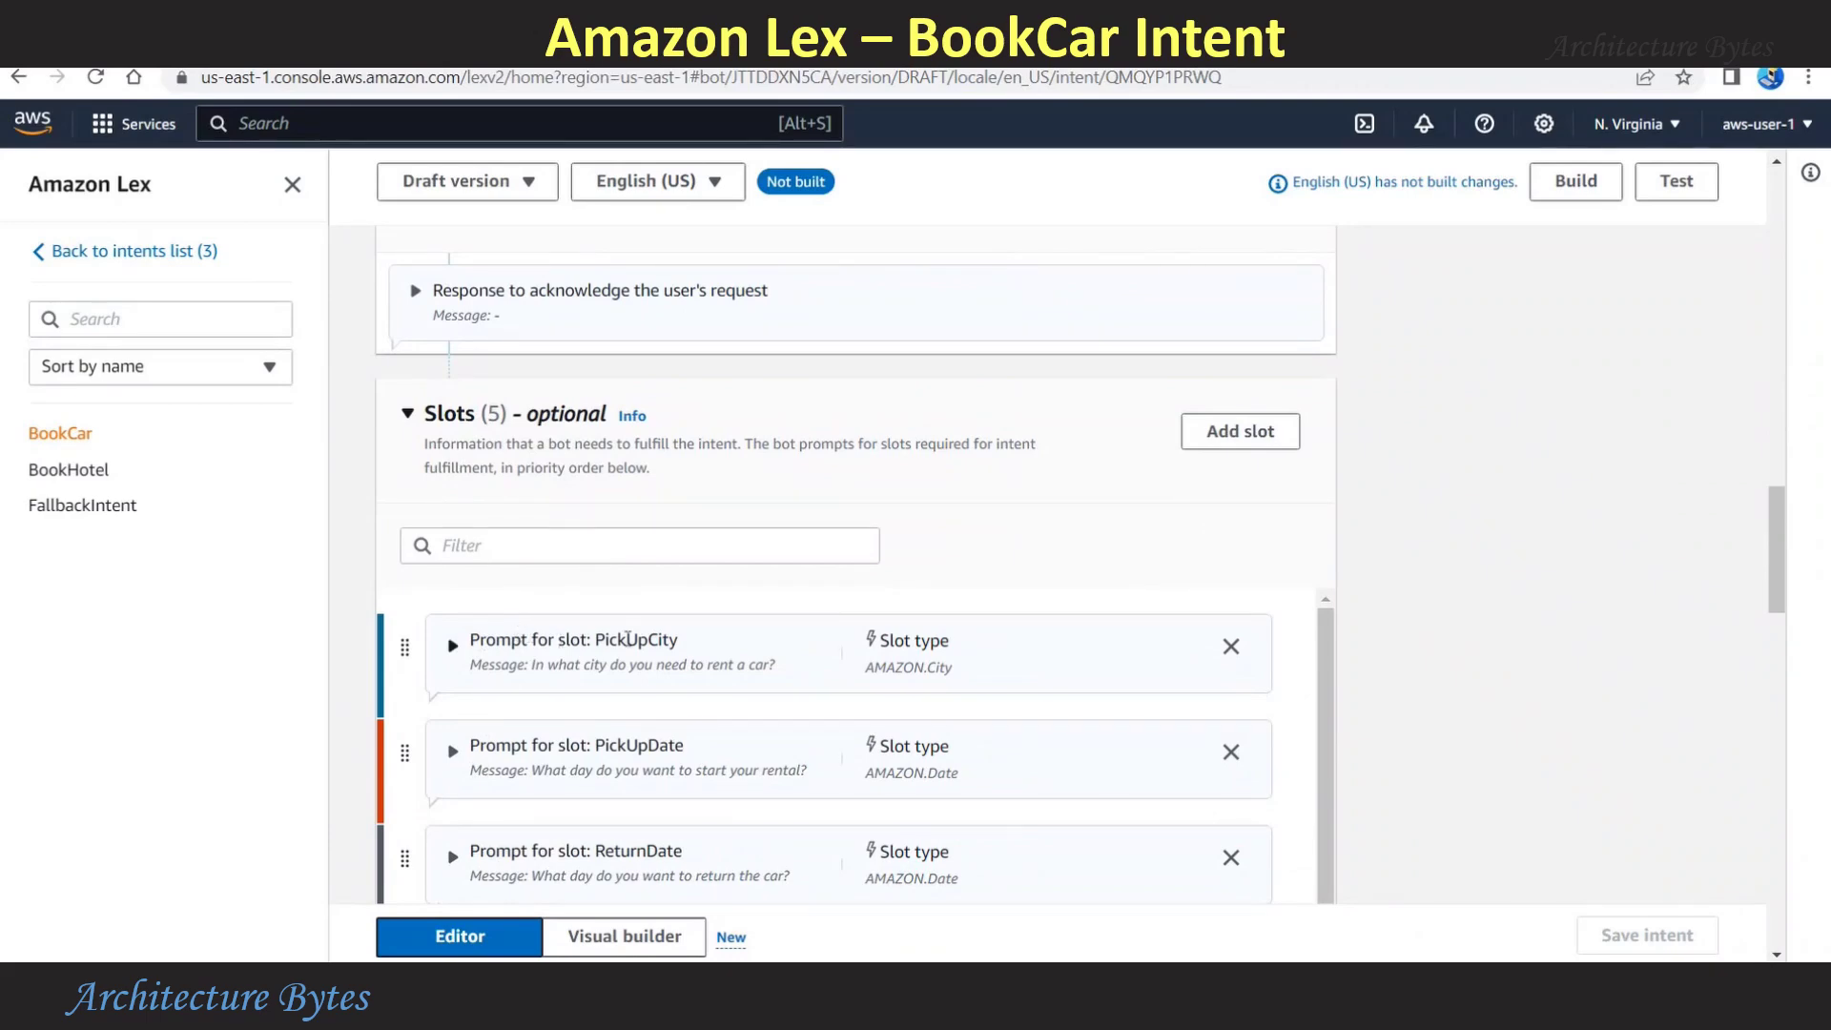
{"action": "scroll", "coordinate": [600, 763], "scroll_direction": "down", "scroll_amount": 1}
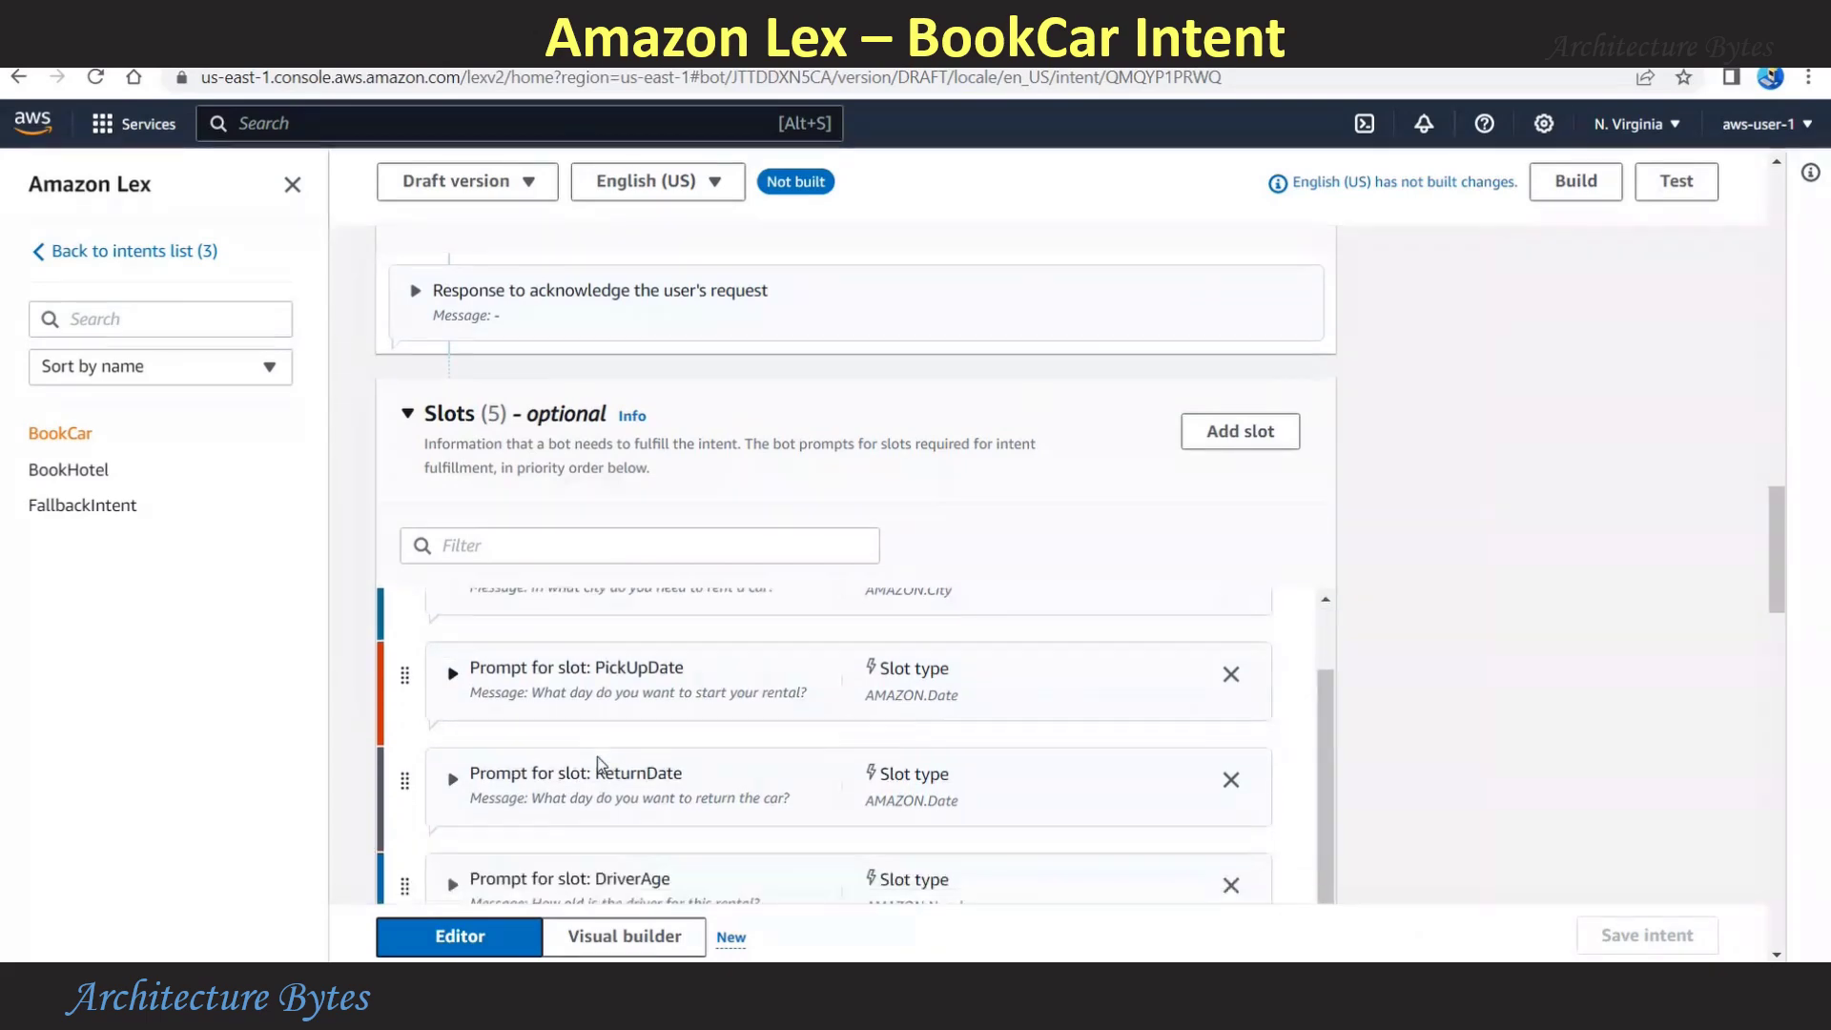
{"action": "scroll", "coordinate": [599, 763], "scroll_direction": "down", "scroll_amount": 4}
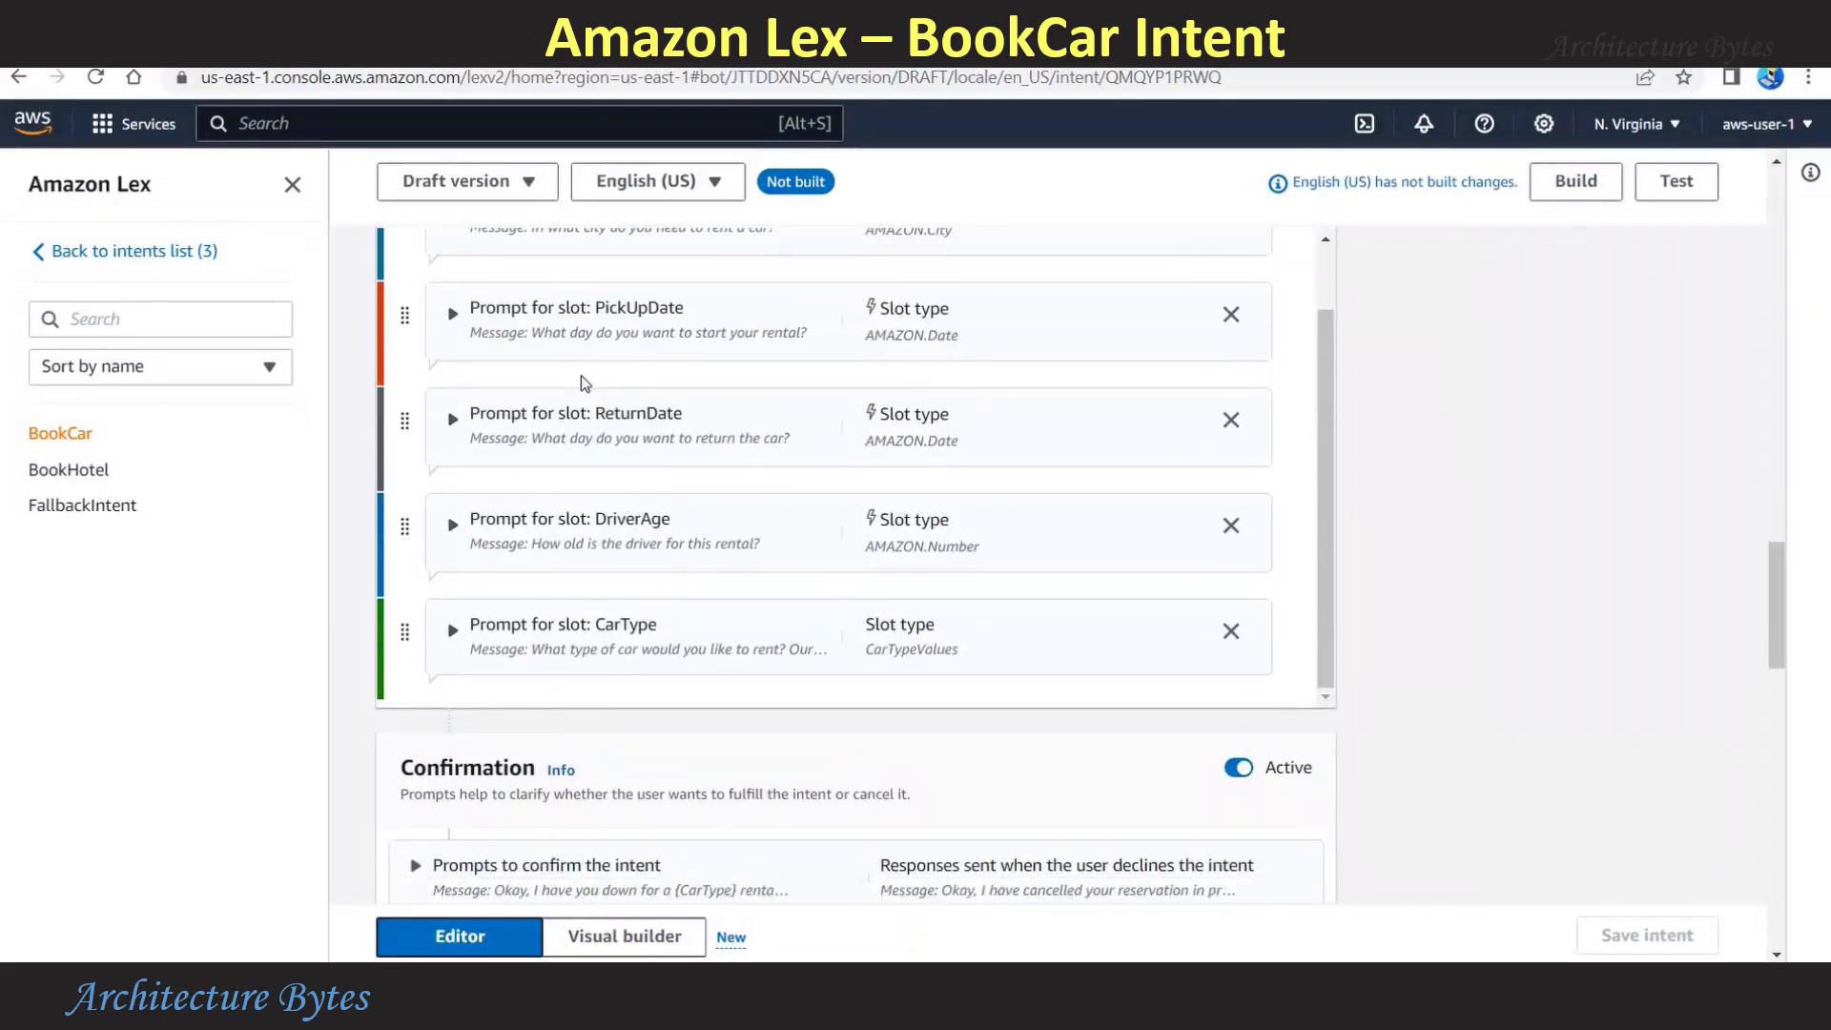
{"action": "scroll", "coordinate": [612, 678], "scroll_direction": "down", "scroll_amount": 3}
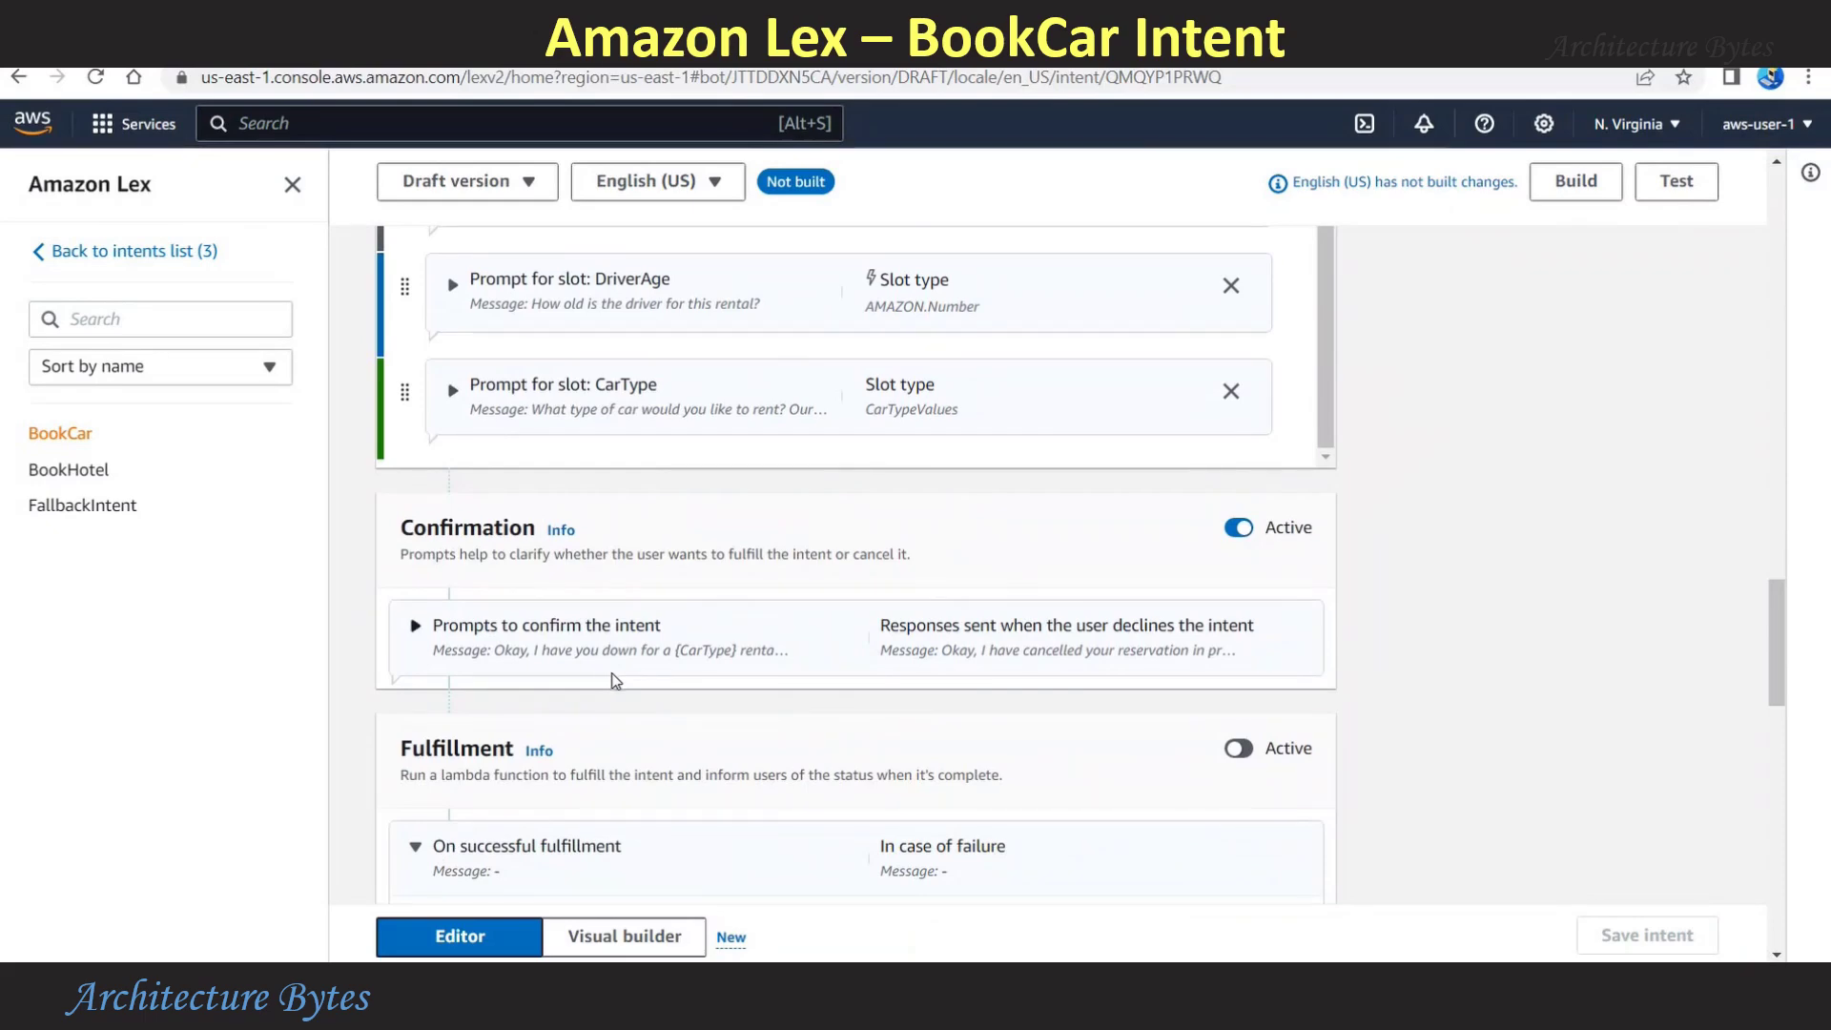
{"action": "scroll", "coordinate": [615, 679], "scroll_direction": "down", "scroll_amount": 2}
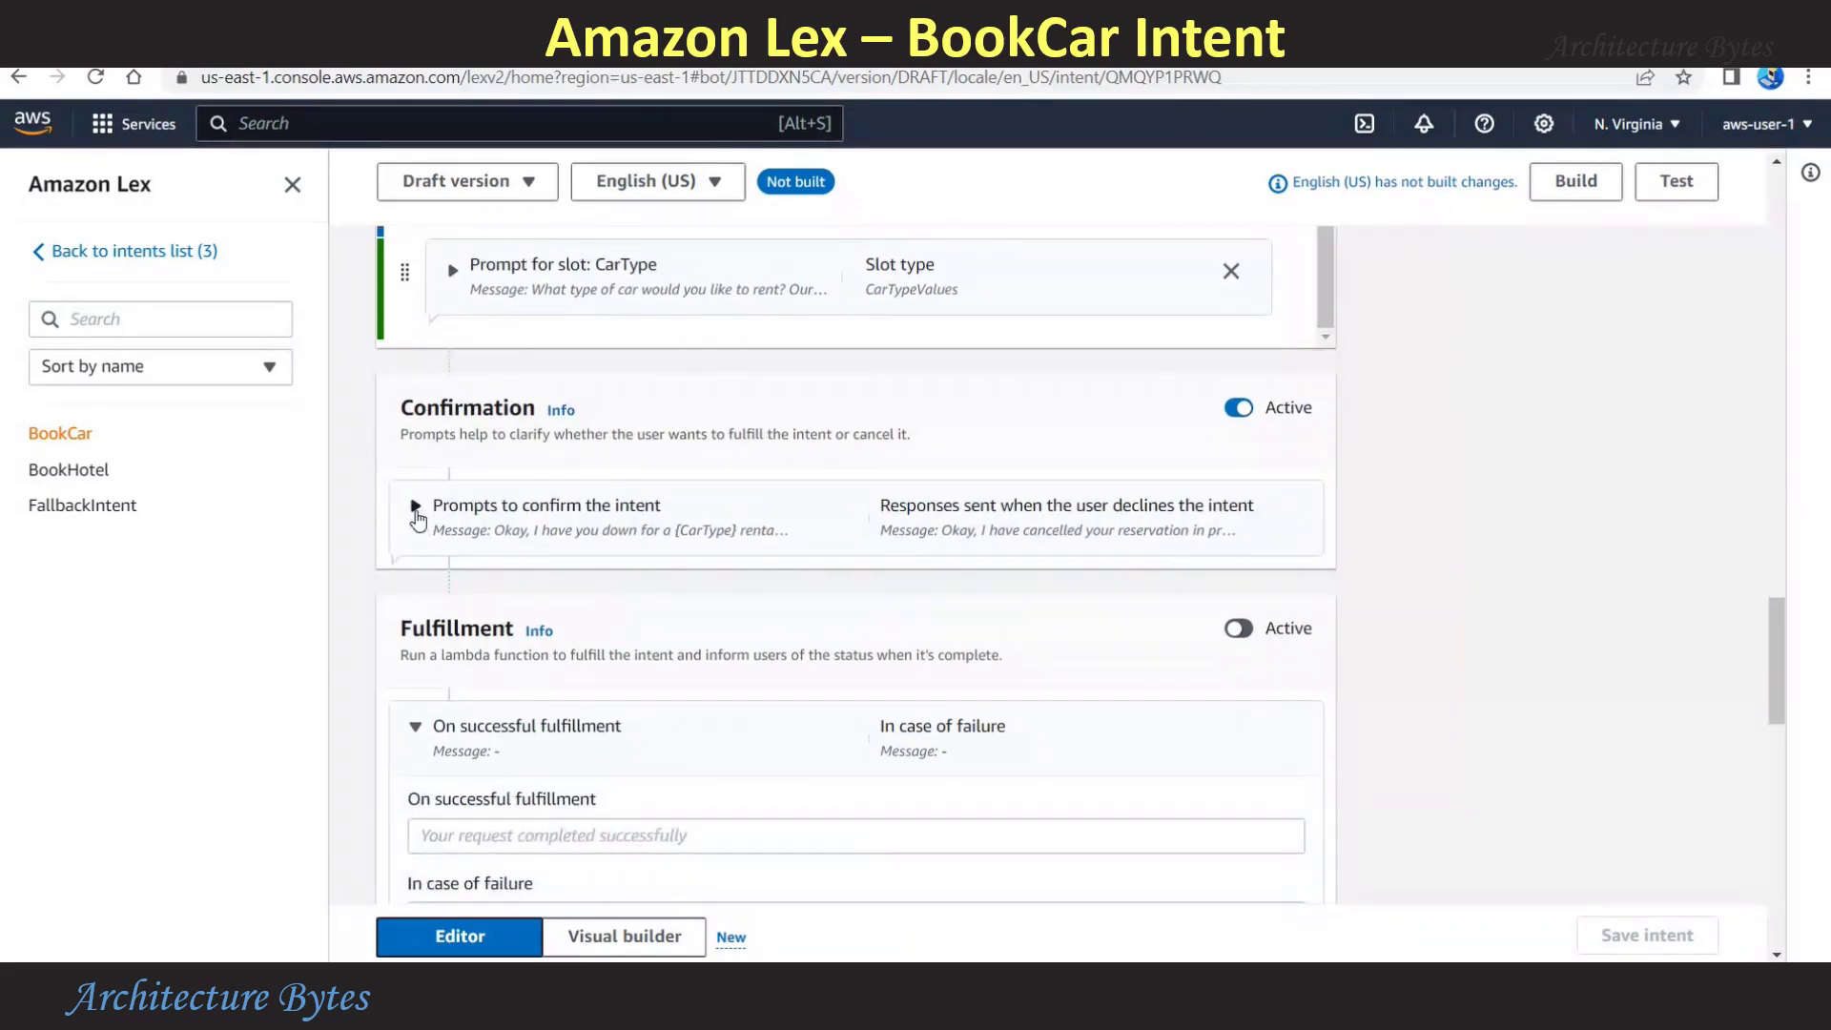
- Expand 'Prompts to confirm the intent' and inspect the {CarType} confirmation prompt and decline response
{"action": "left_click", "coordinate": [437, 534]}
{"action": "scroll", "coordinate": [584, 551], "scroll_direction": "down", "scroll_amount": 1}
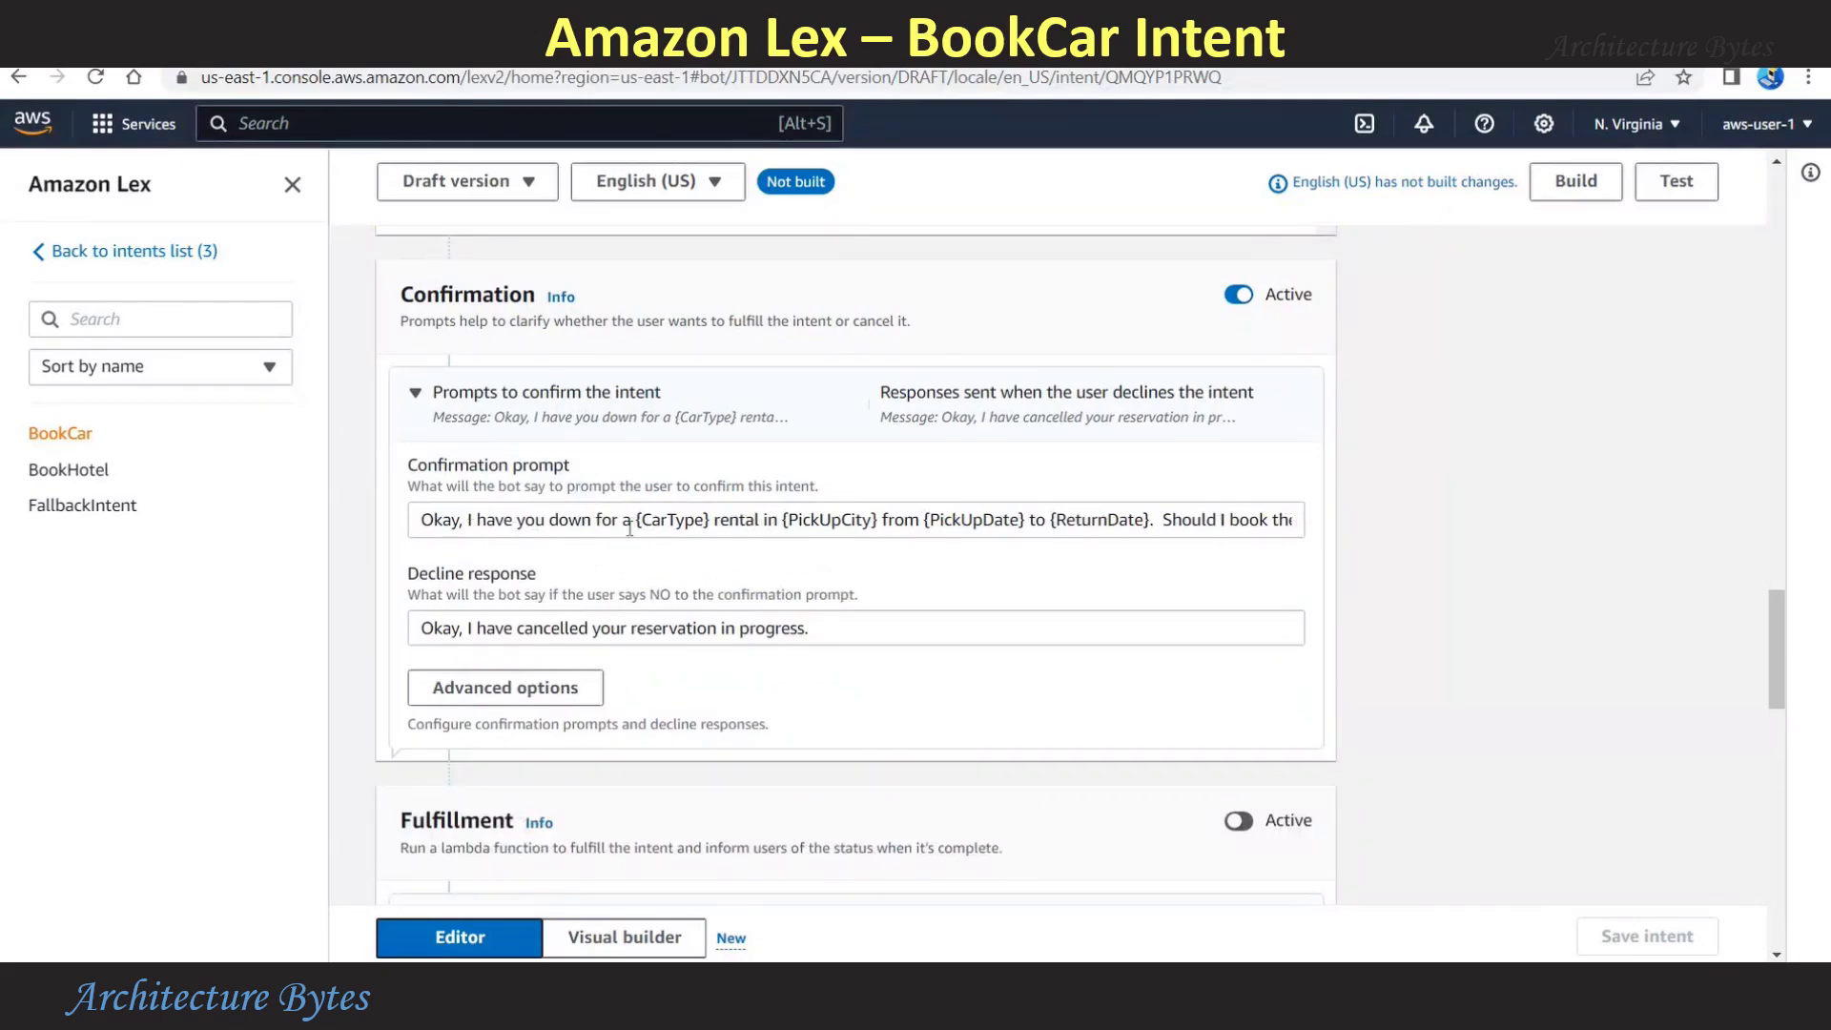
{"action": "left_click_drag", "start_coordinate": [1161, 519], "coordinate": [1325, 524]}
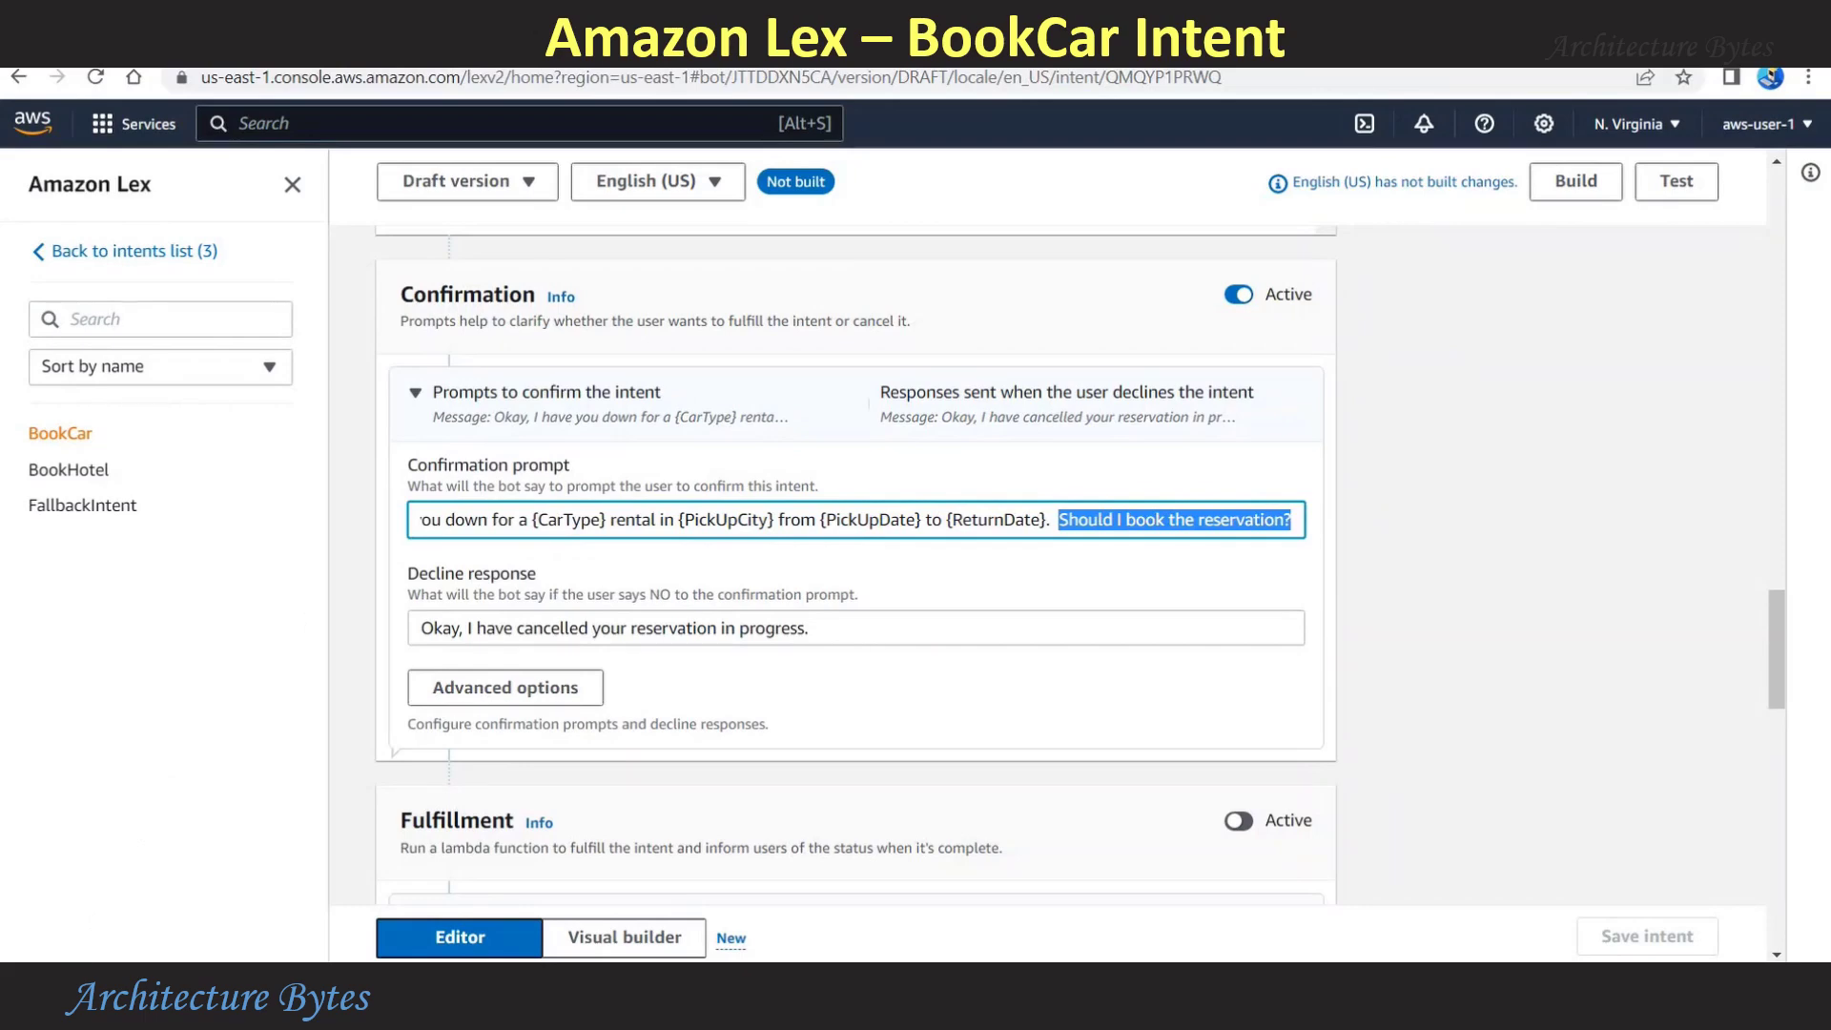
{"action": "left_click", "coordinate": [423, 864]}
{"action": "scroll", "coordinate": [687, 648], "scroll_direction": "up", "scroll_amount": 1}
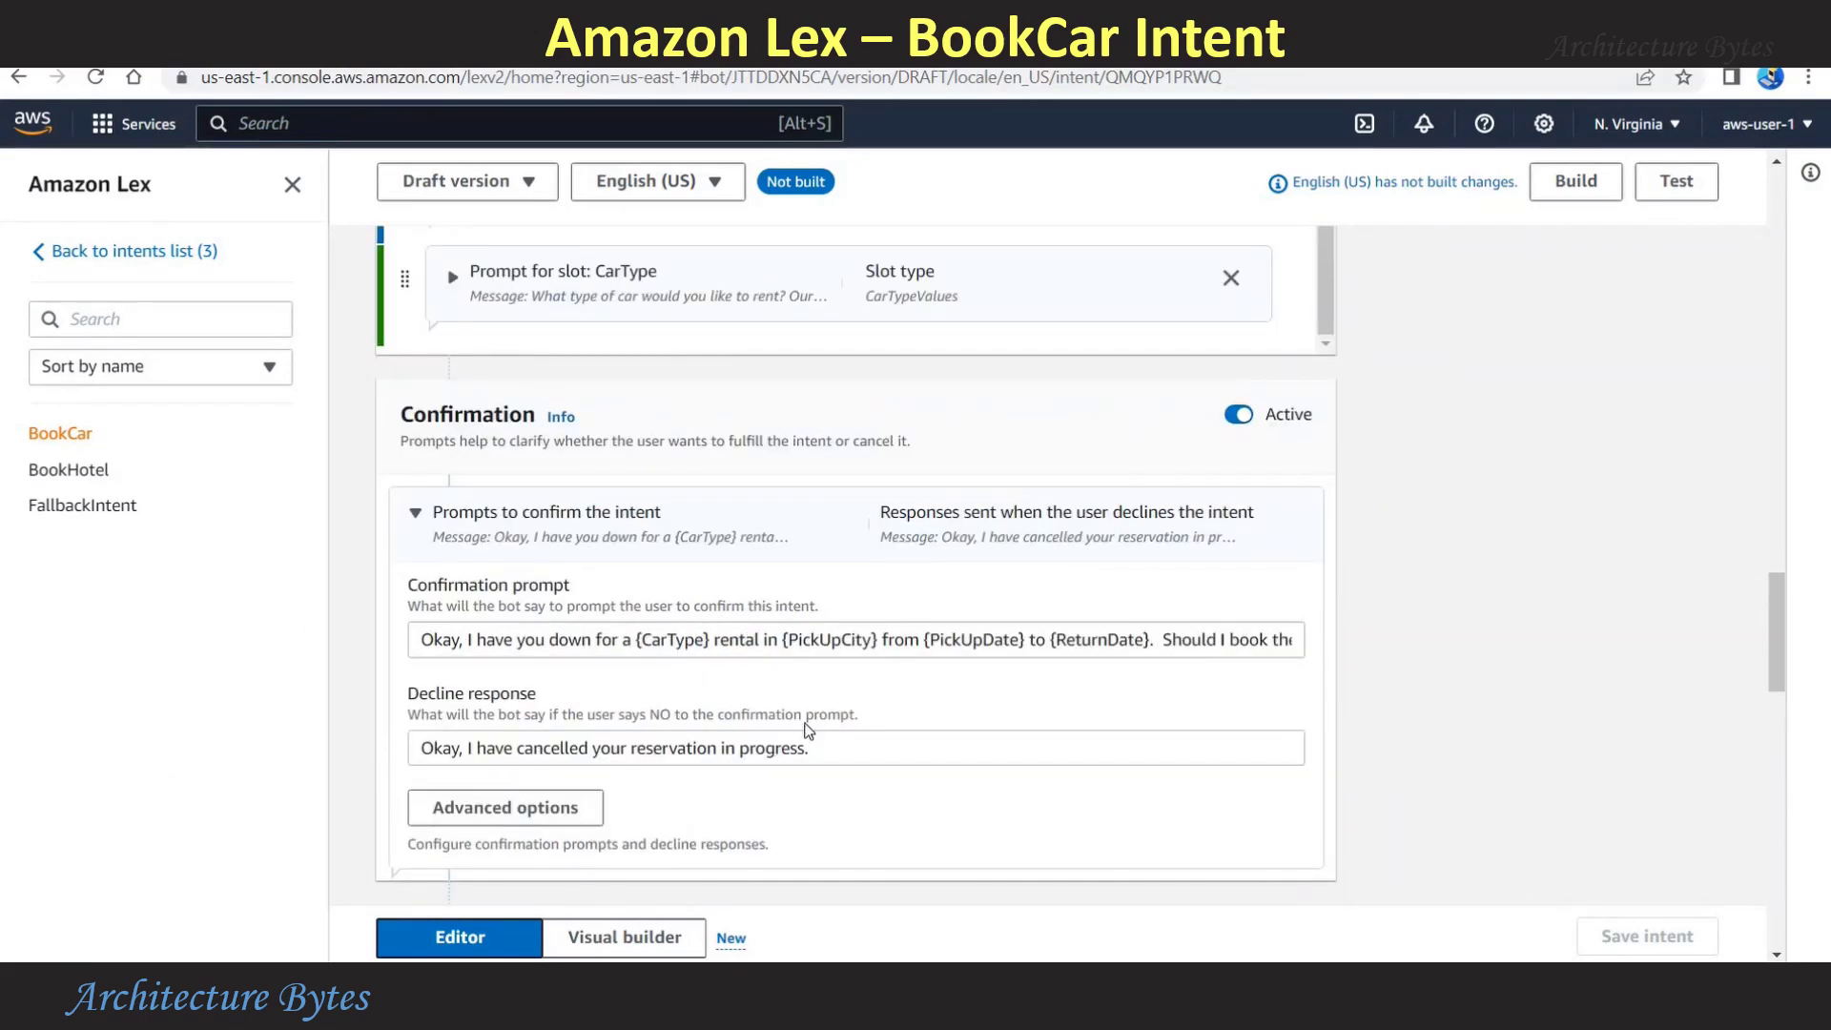
{"action": "scroll", "coordinate": [806, 732], "scroll_direction": "down", "scroll_amount": 1}
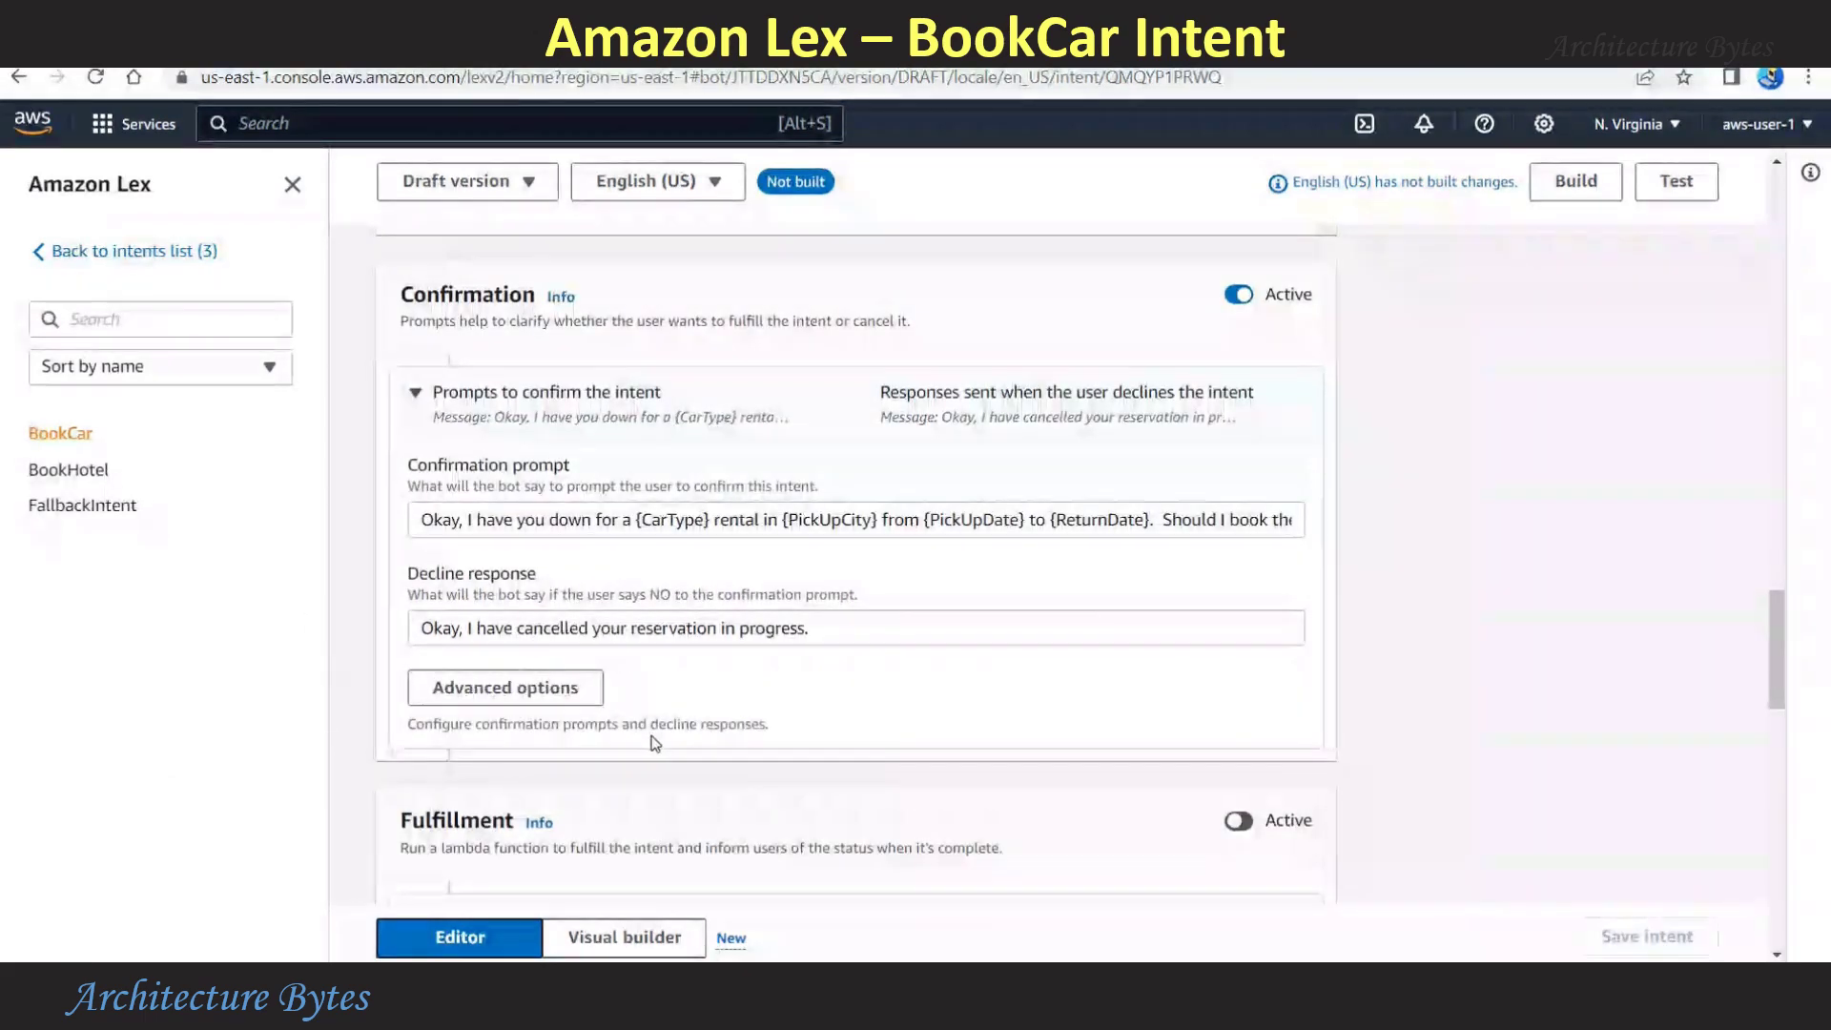
{"action": "scroll", "coordinate": [835, 586], "scroll_direction": "down", "scroll_amount": 2}
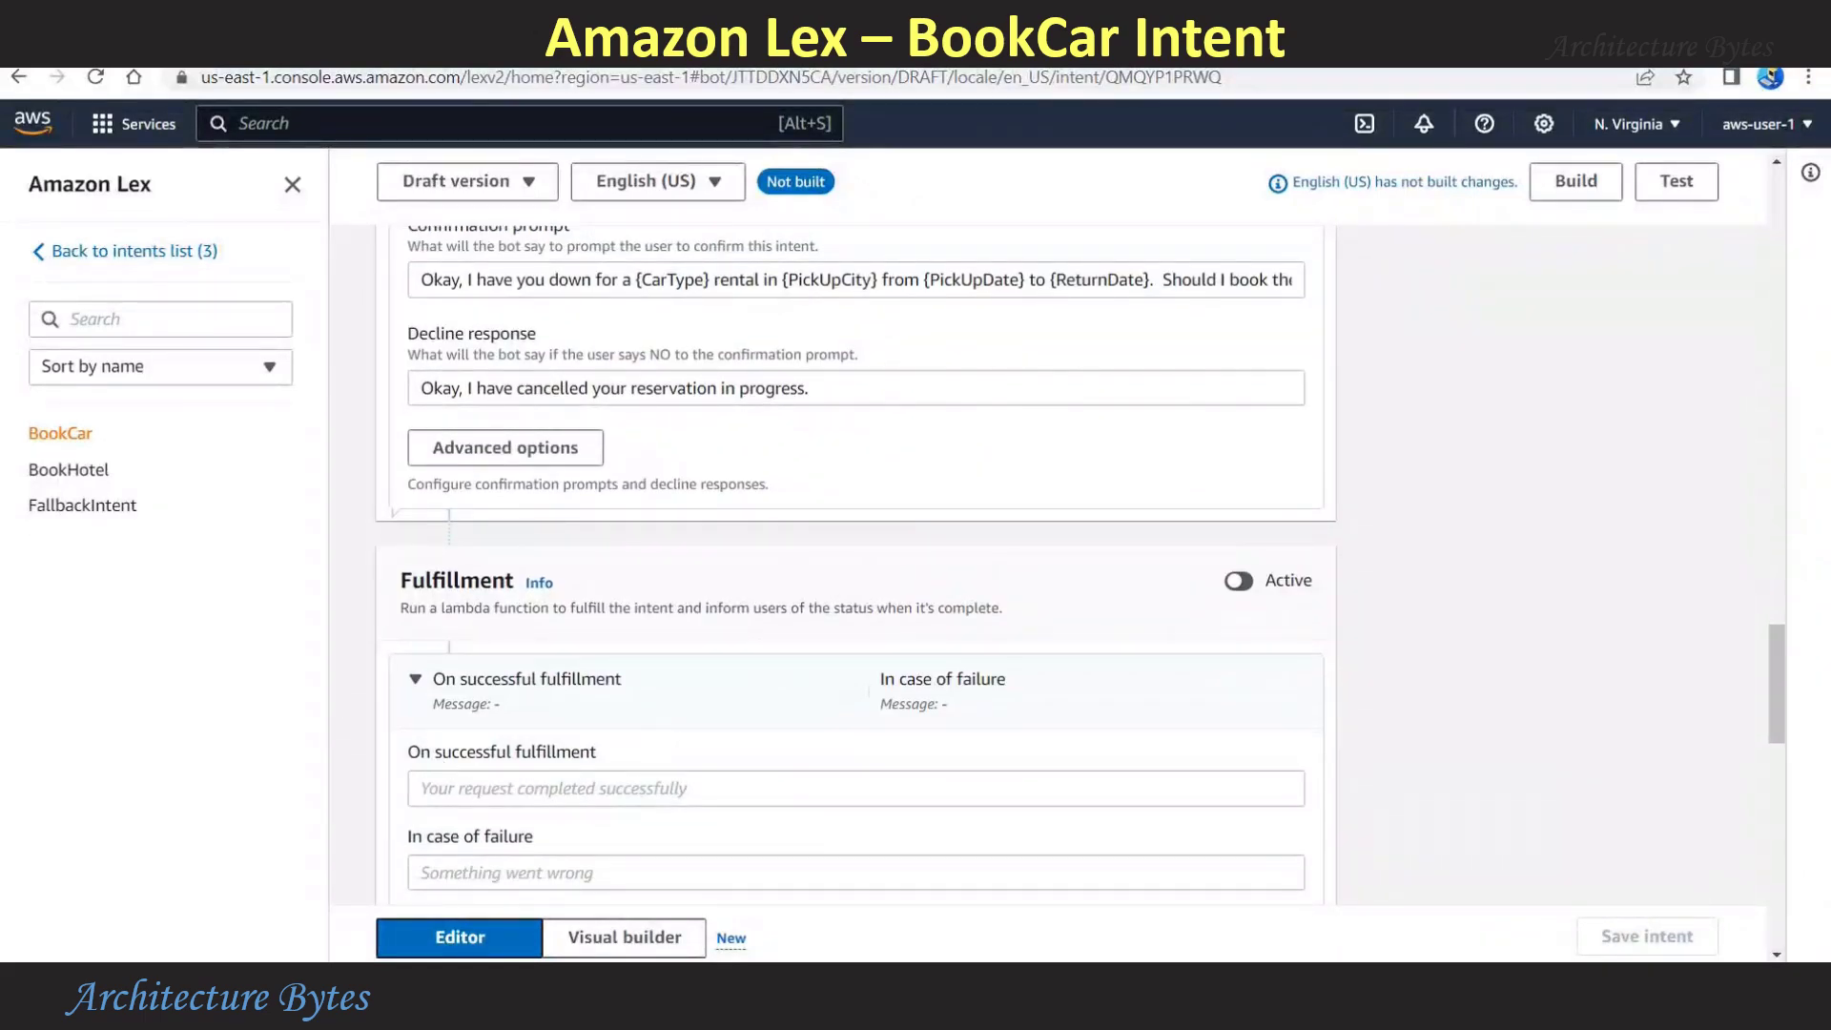
{"action": "scroll", "coordinate": [843, 790], "scroll_direction": "down", "scroll_amount": 2}
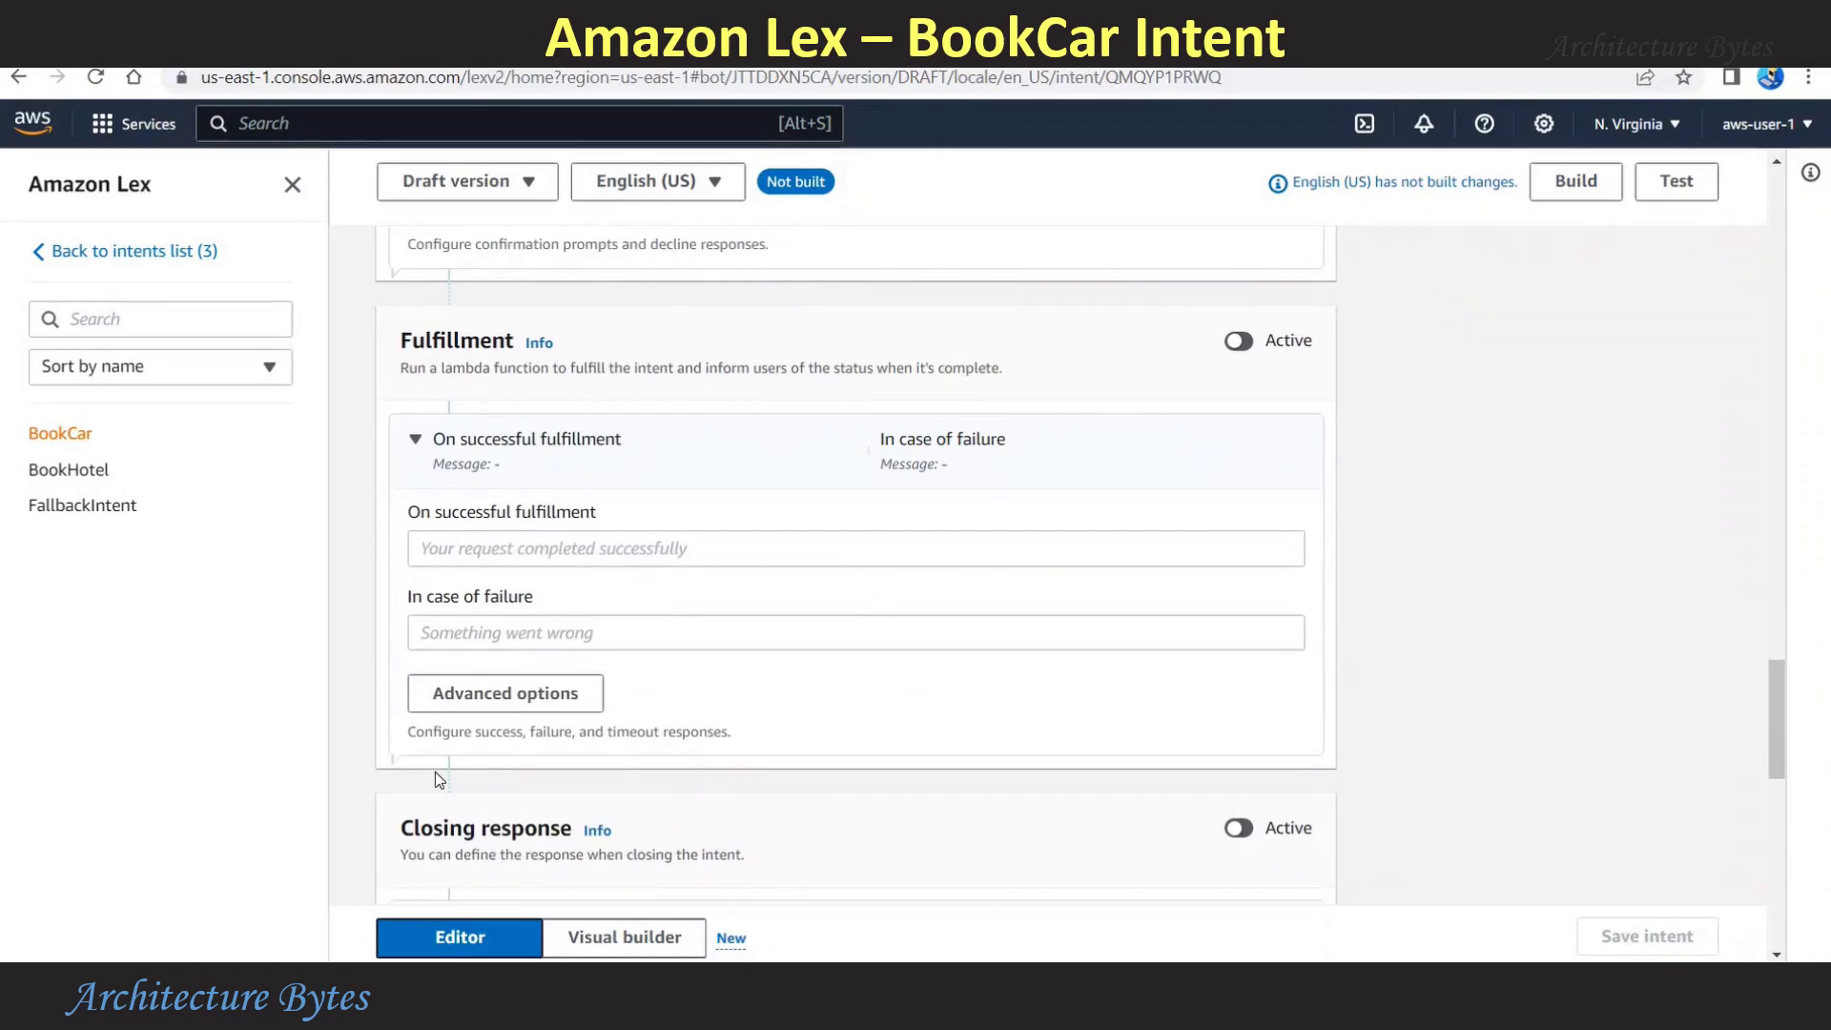
- Check and cancel BookCar's Fulfillment Advanced options, leaving fulfillment without a Lambda function
{"action": "left_click", "coordinate": [550, 714]}
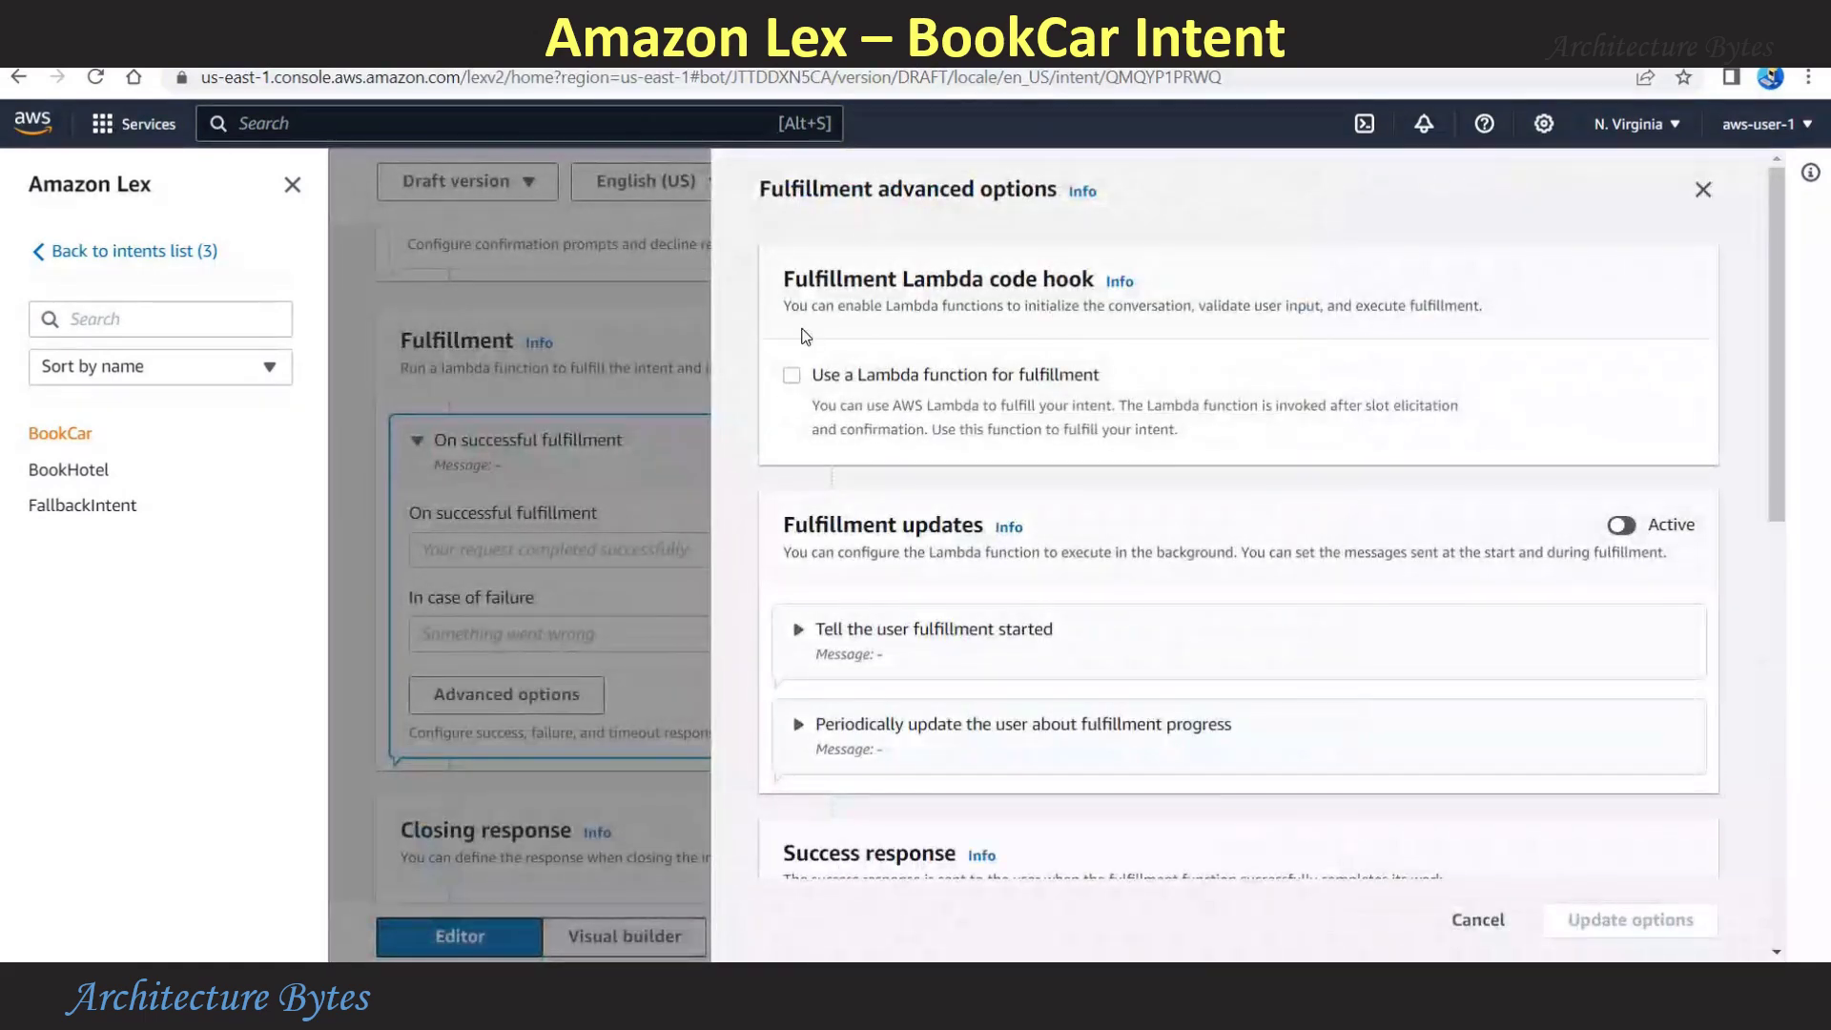
{"action": "left_click", "coordinate": [1478, 920]}
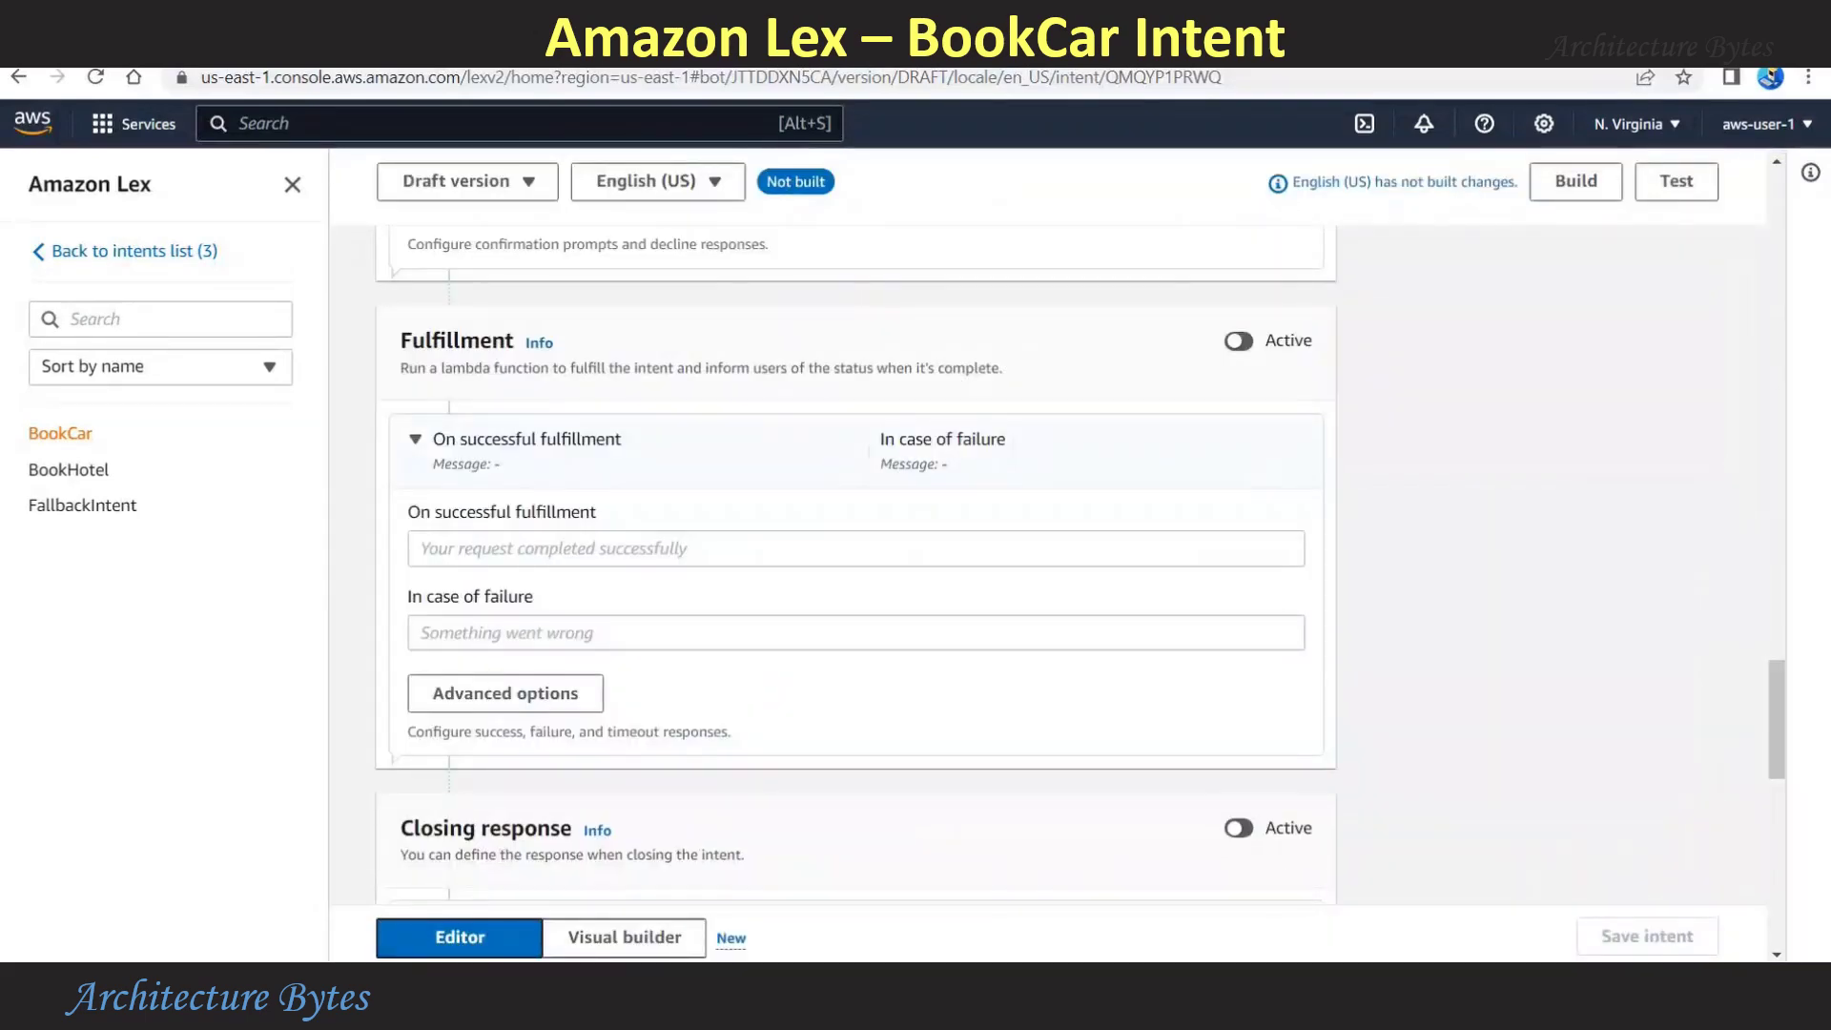
{"action": "scroll", "coordinate": [1583, 733], "scroll_direction": "down", "scroll_amount": 10}
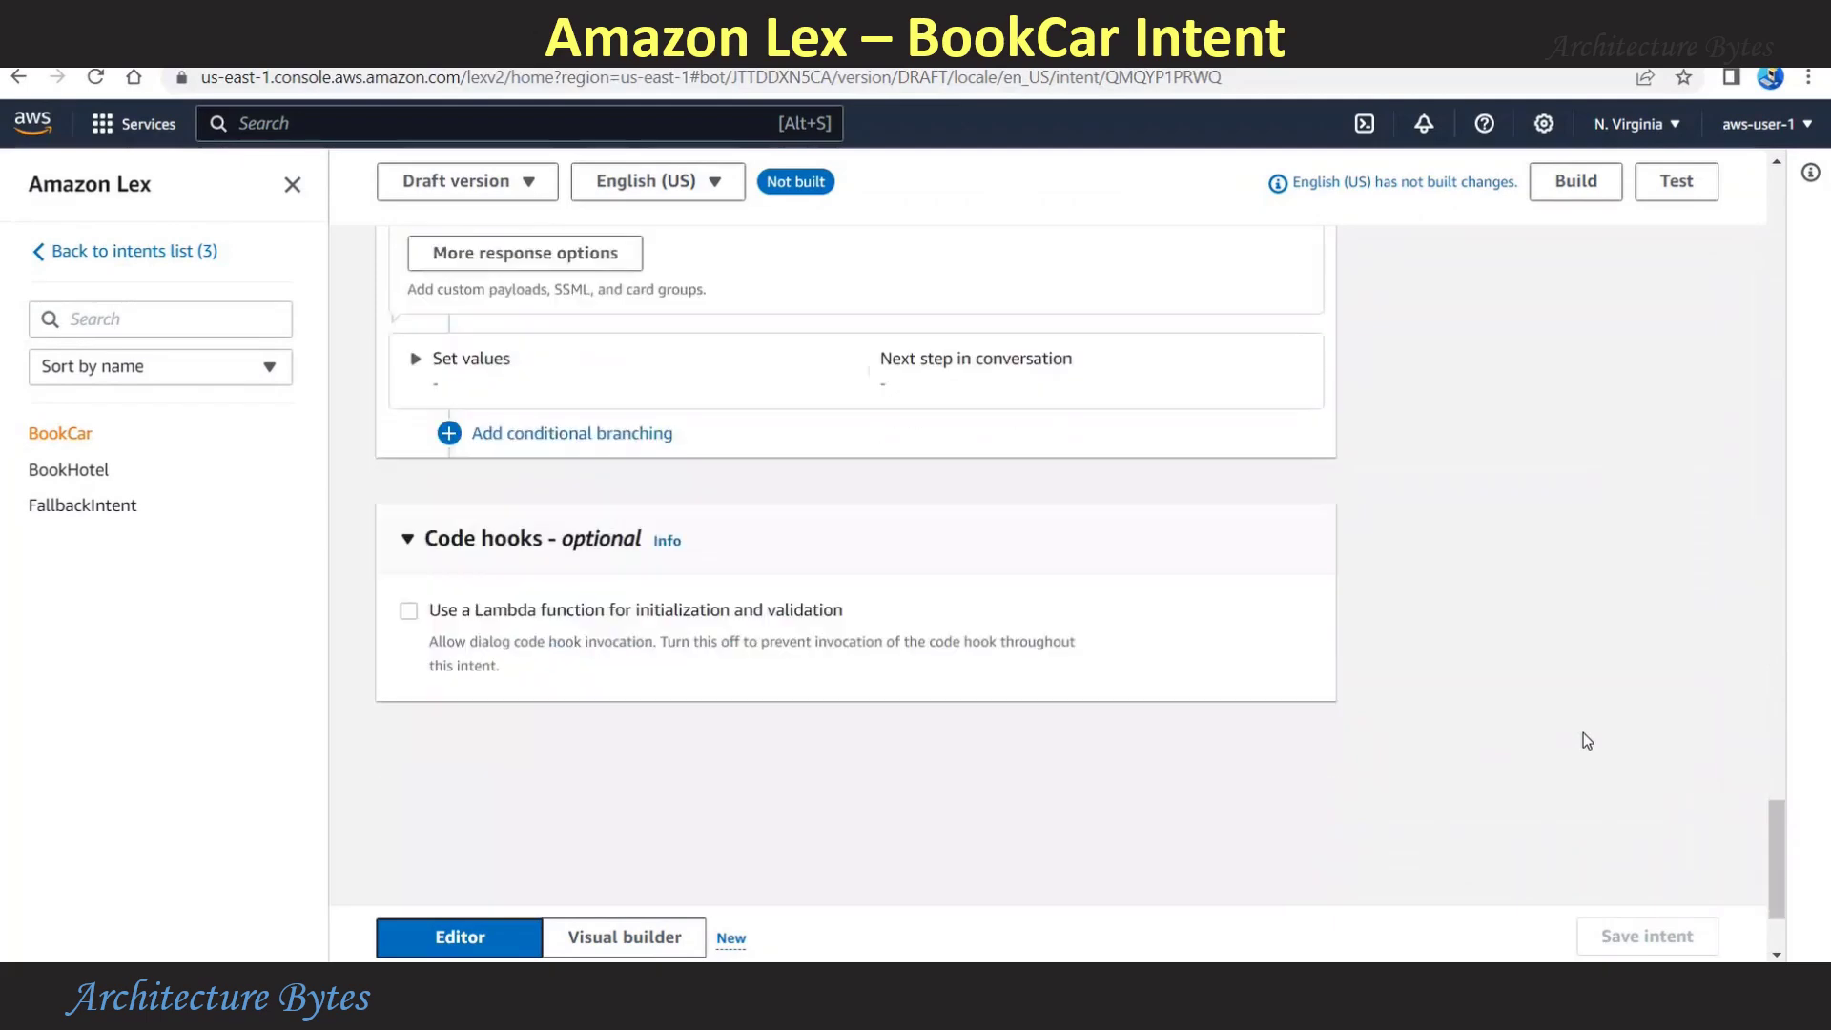
{"action": "scroll", "coordinate": [1583, 733], "scroll_direction": "up", "scroll_amount": 10}
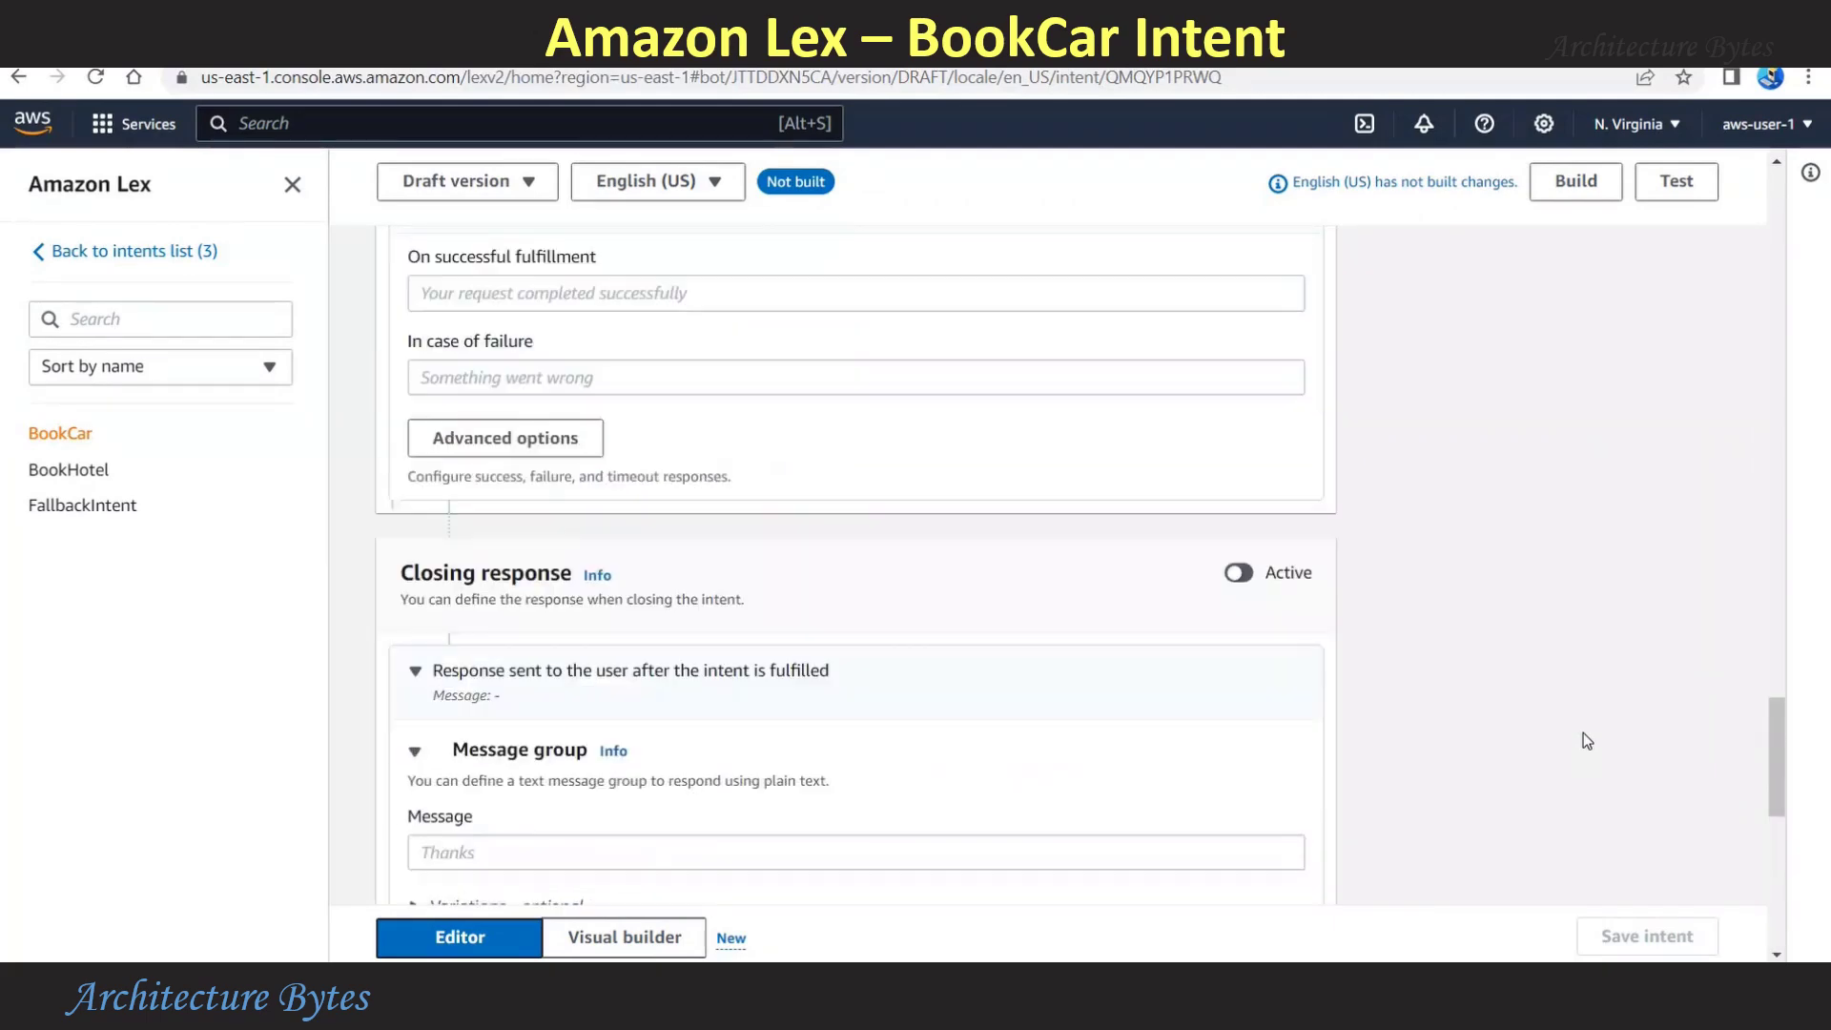
{"action": "scroll", "coordinate": [1583, 733], "scroll_direction": "up", "scroll_amount": 15}
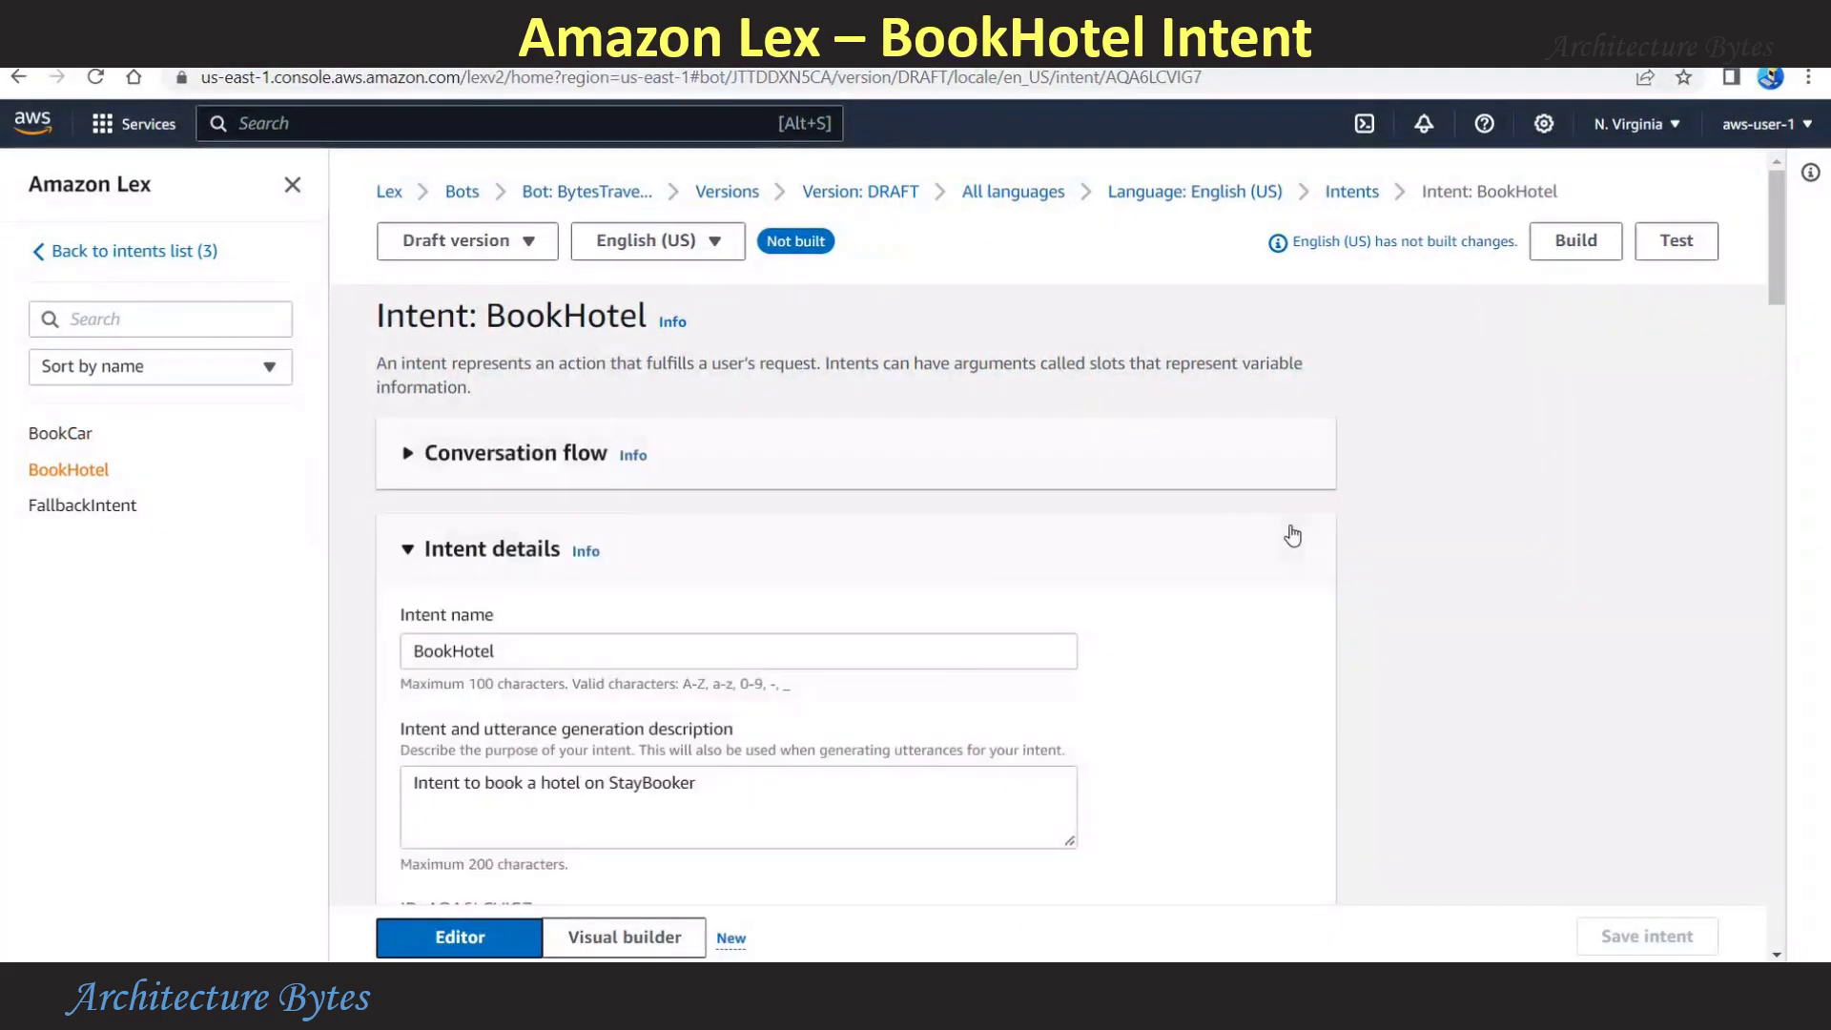
- Review BookHotel's utterances, slots and responses, then switch to the FallbackIntent
{"action": "scroll", "coordinate": [1292, 536], "scroll_direction": "down", "scroll_amount": 8}
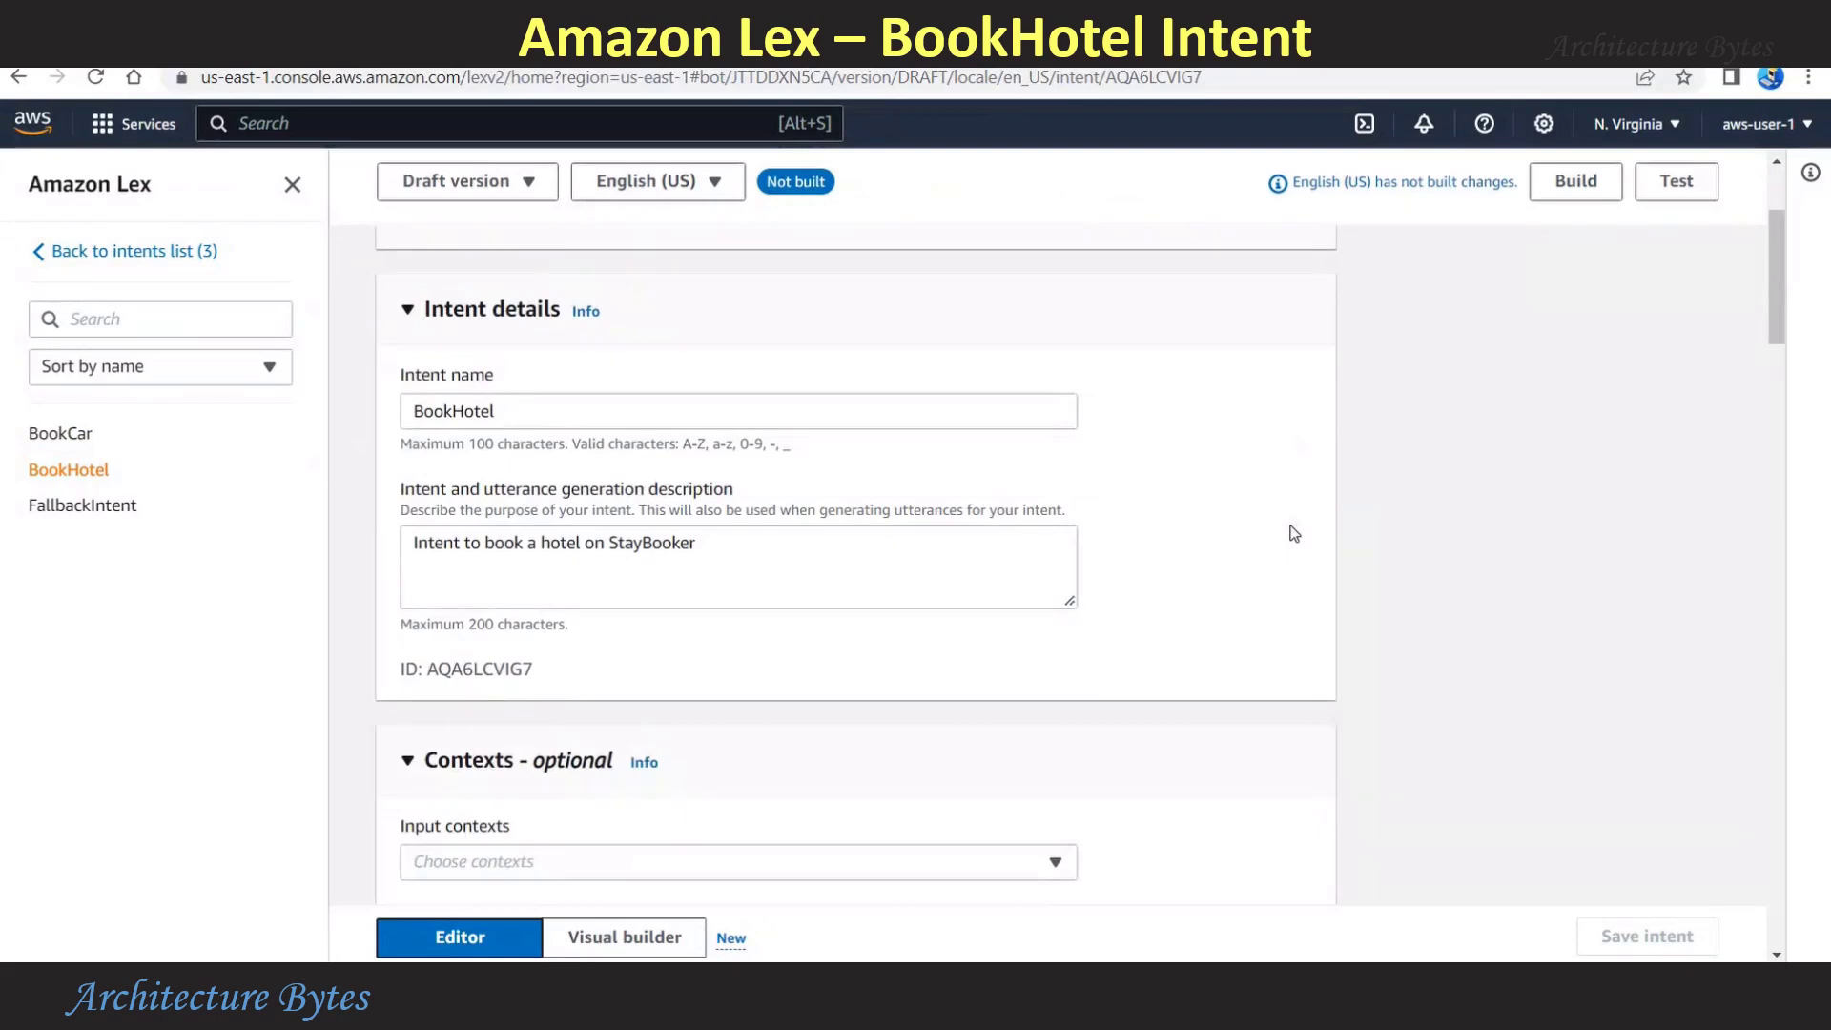
{"action": "scroll", "coordinate": [1292, 536], "scroll_direction": "down", "scroll_amount": 5}
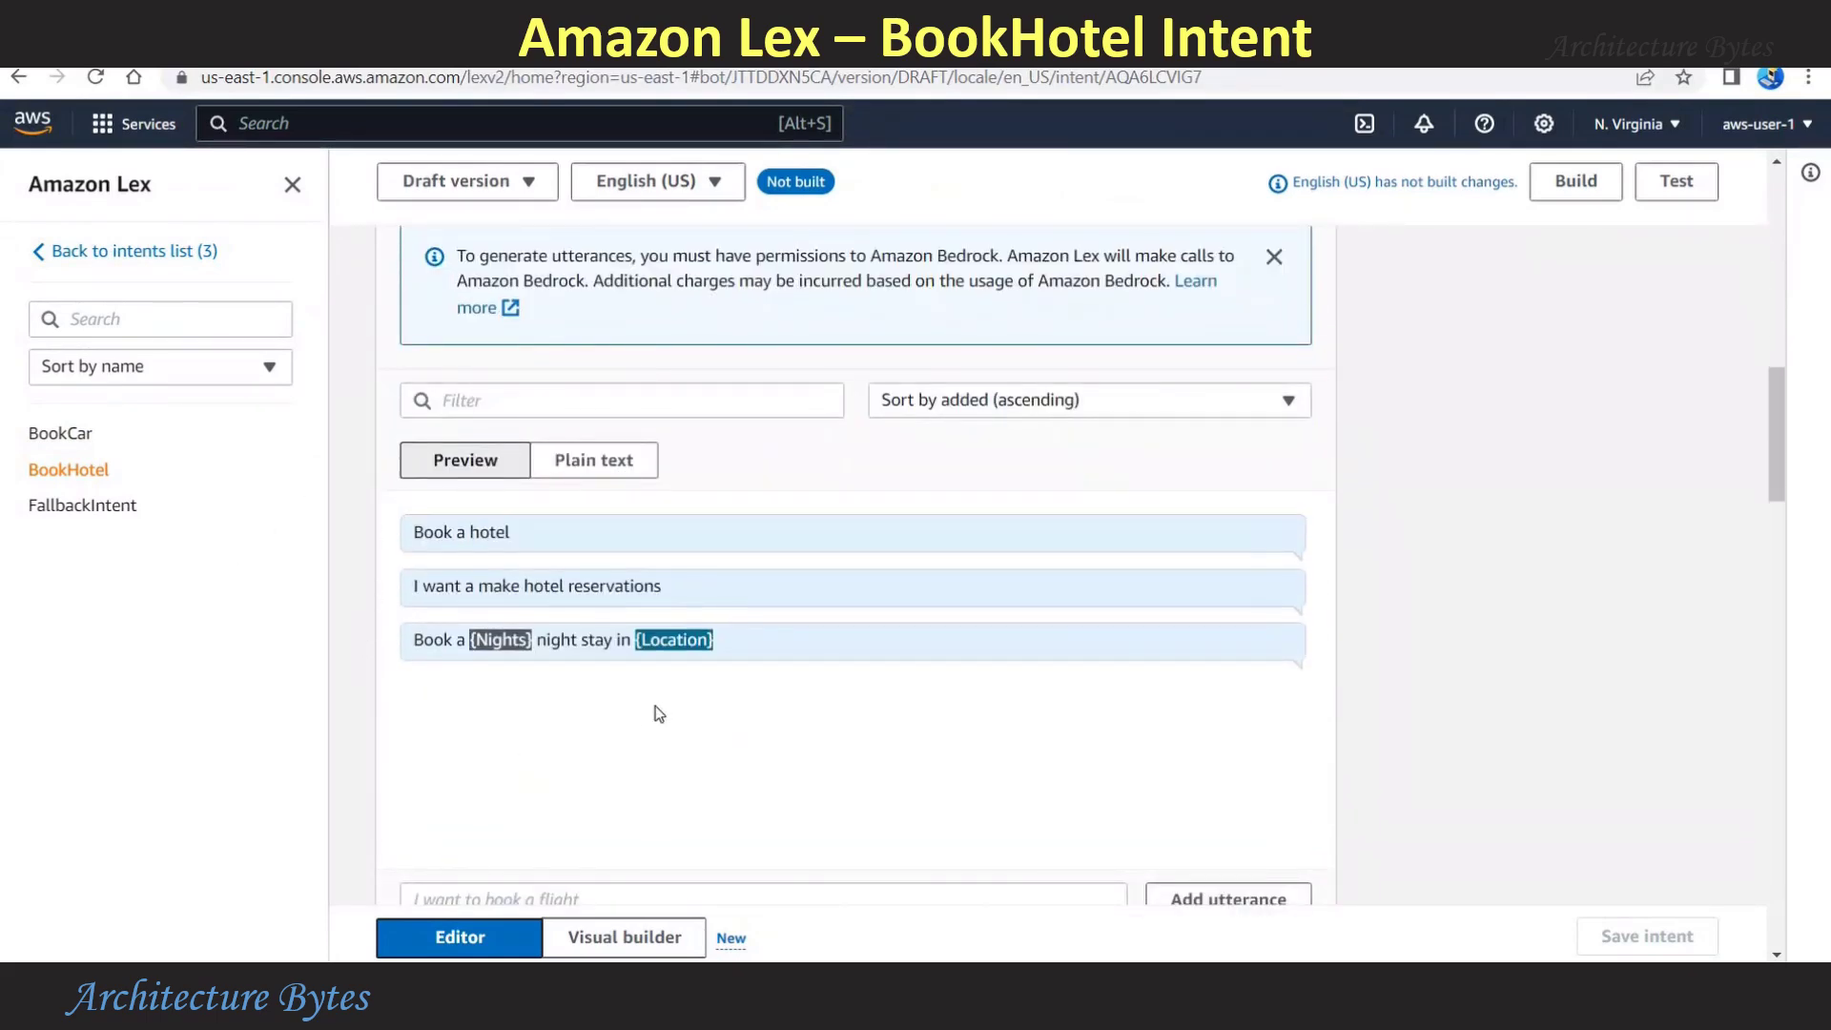
{"action": "scroll", "coordinate": [680, 701], "scroll_direction": "down", "scroll_amount": 8}
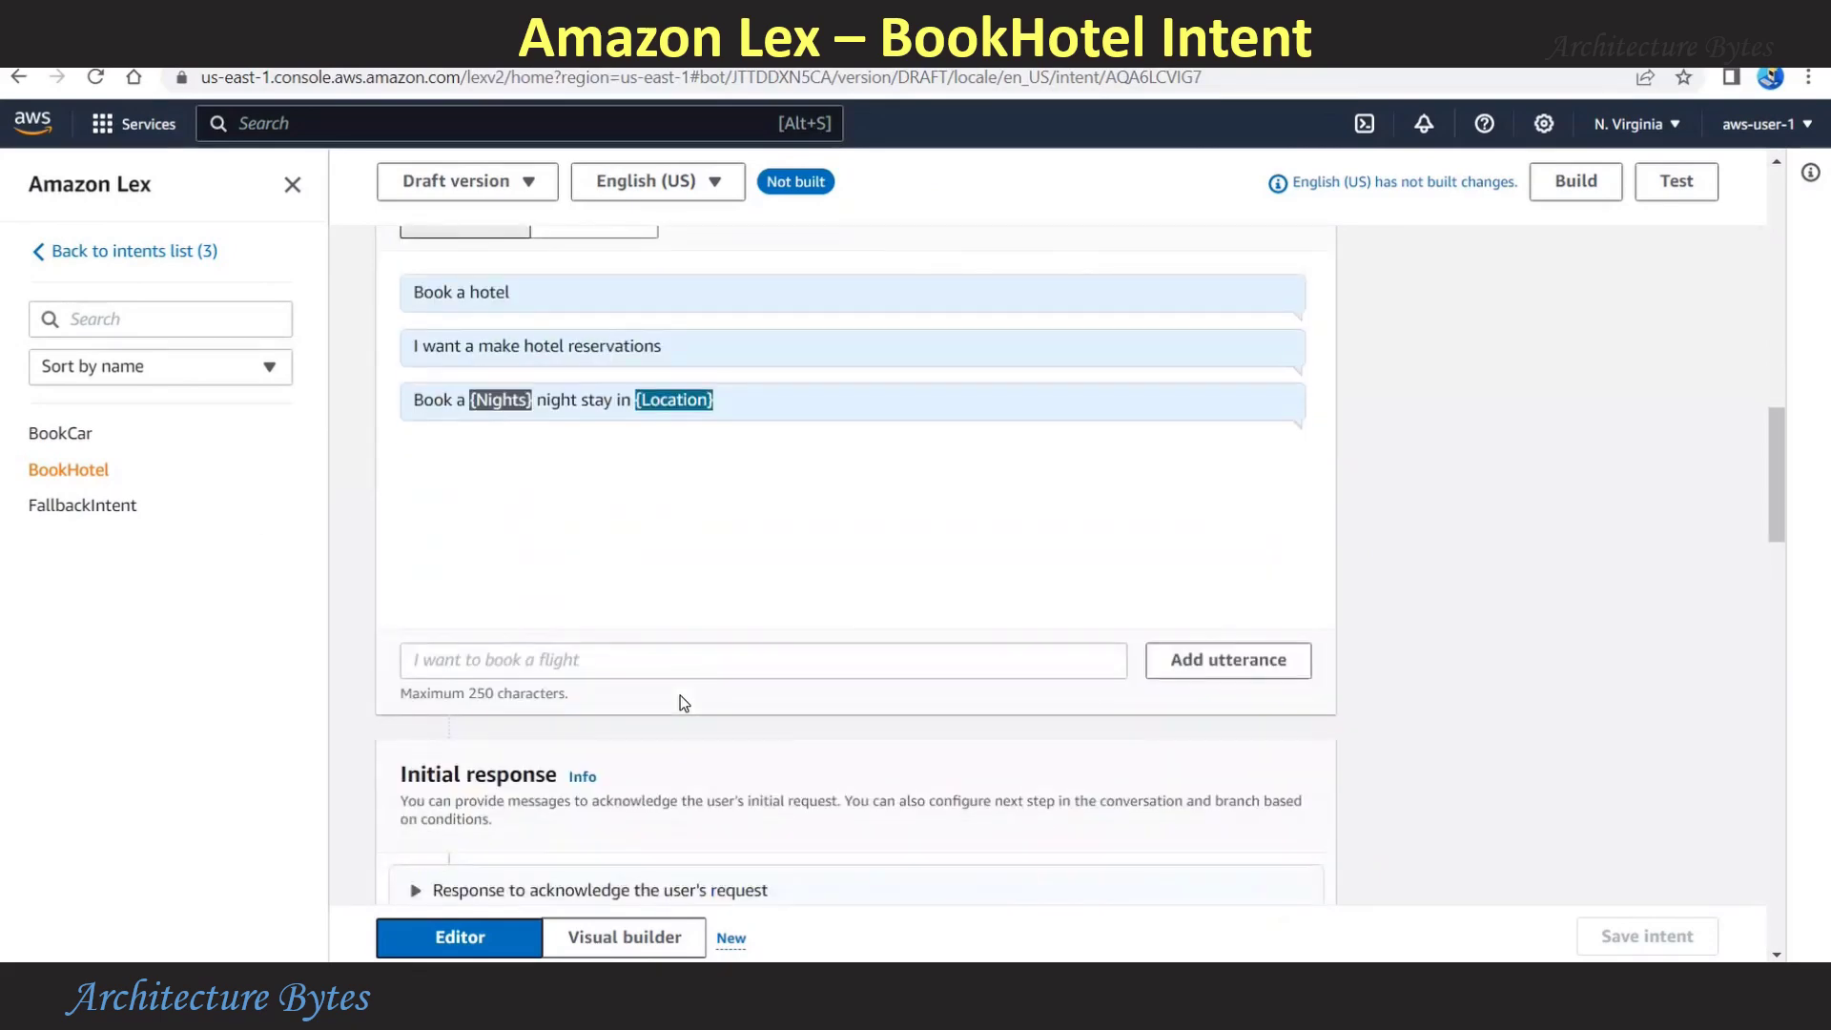
{"action": "scroll", "coordinate": [684, 702], "scroll_direction": "down", "scroll_amount": 3}
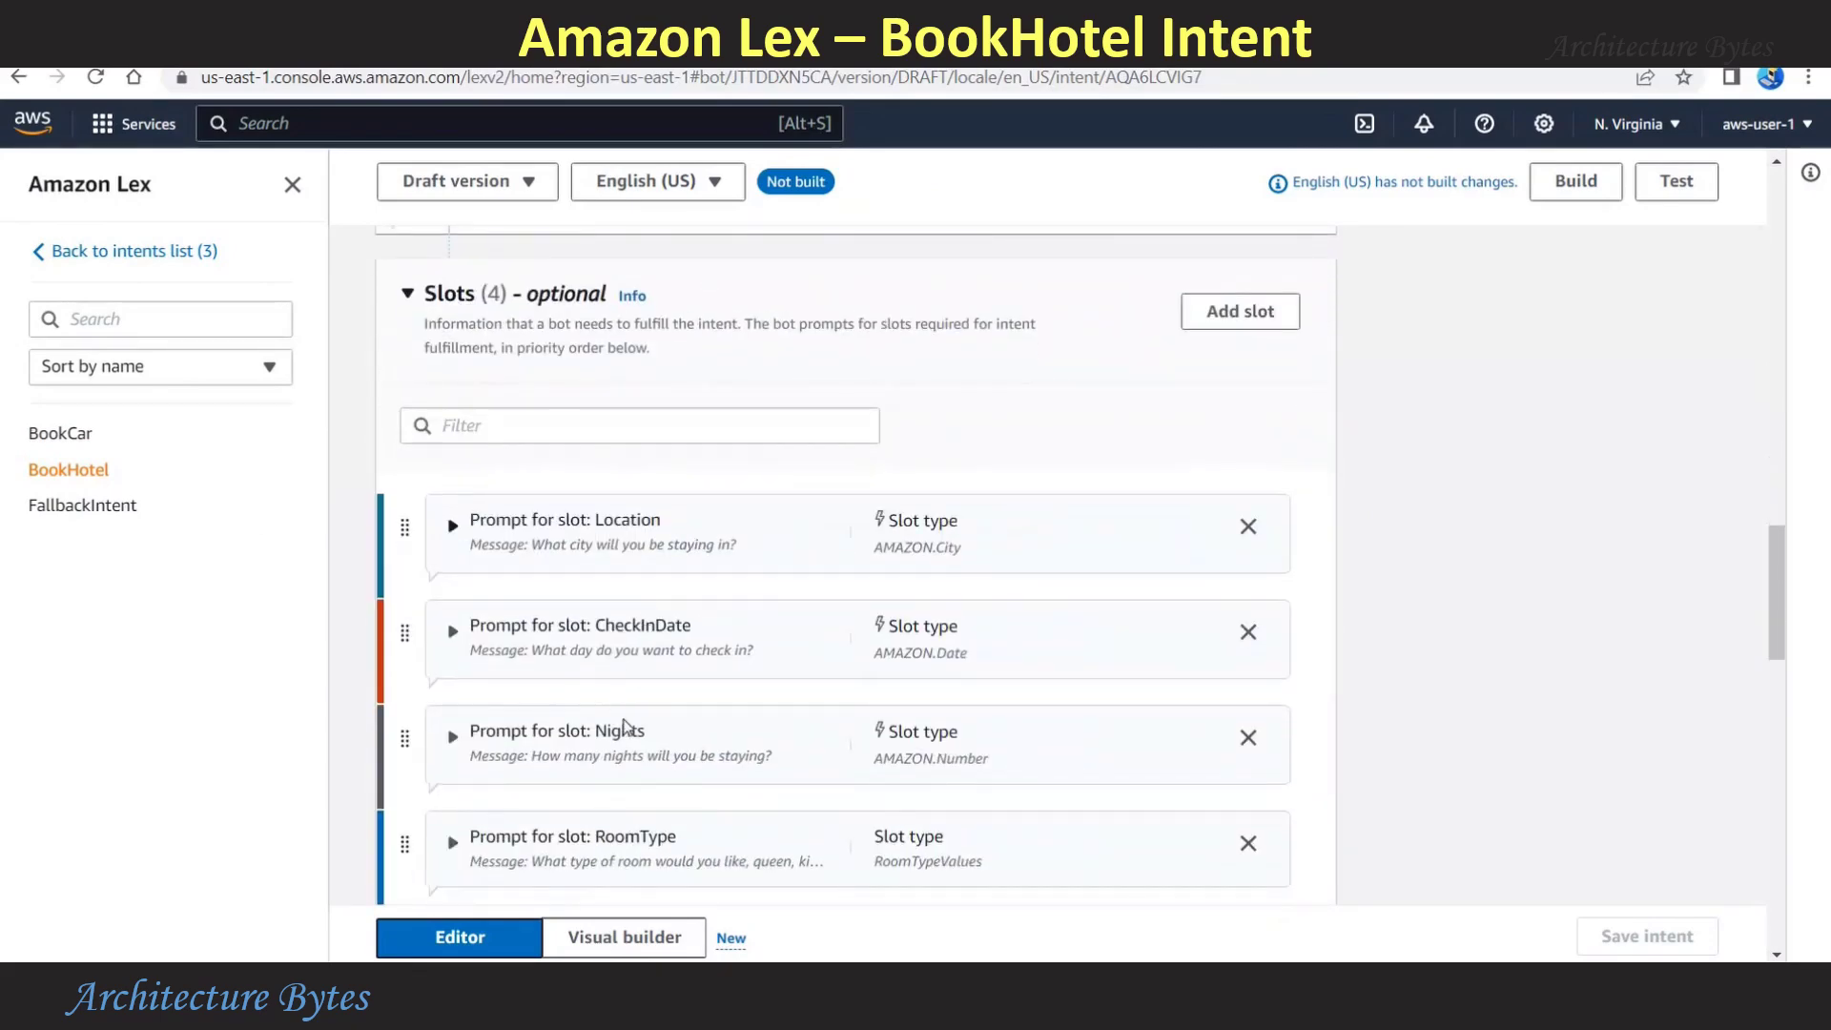
{"action": "scroll", "coordinate": [678, 737], "scroll_direction": "down", "scroll_amount": 1}
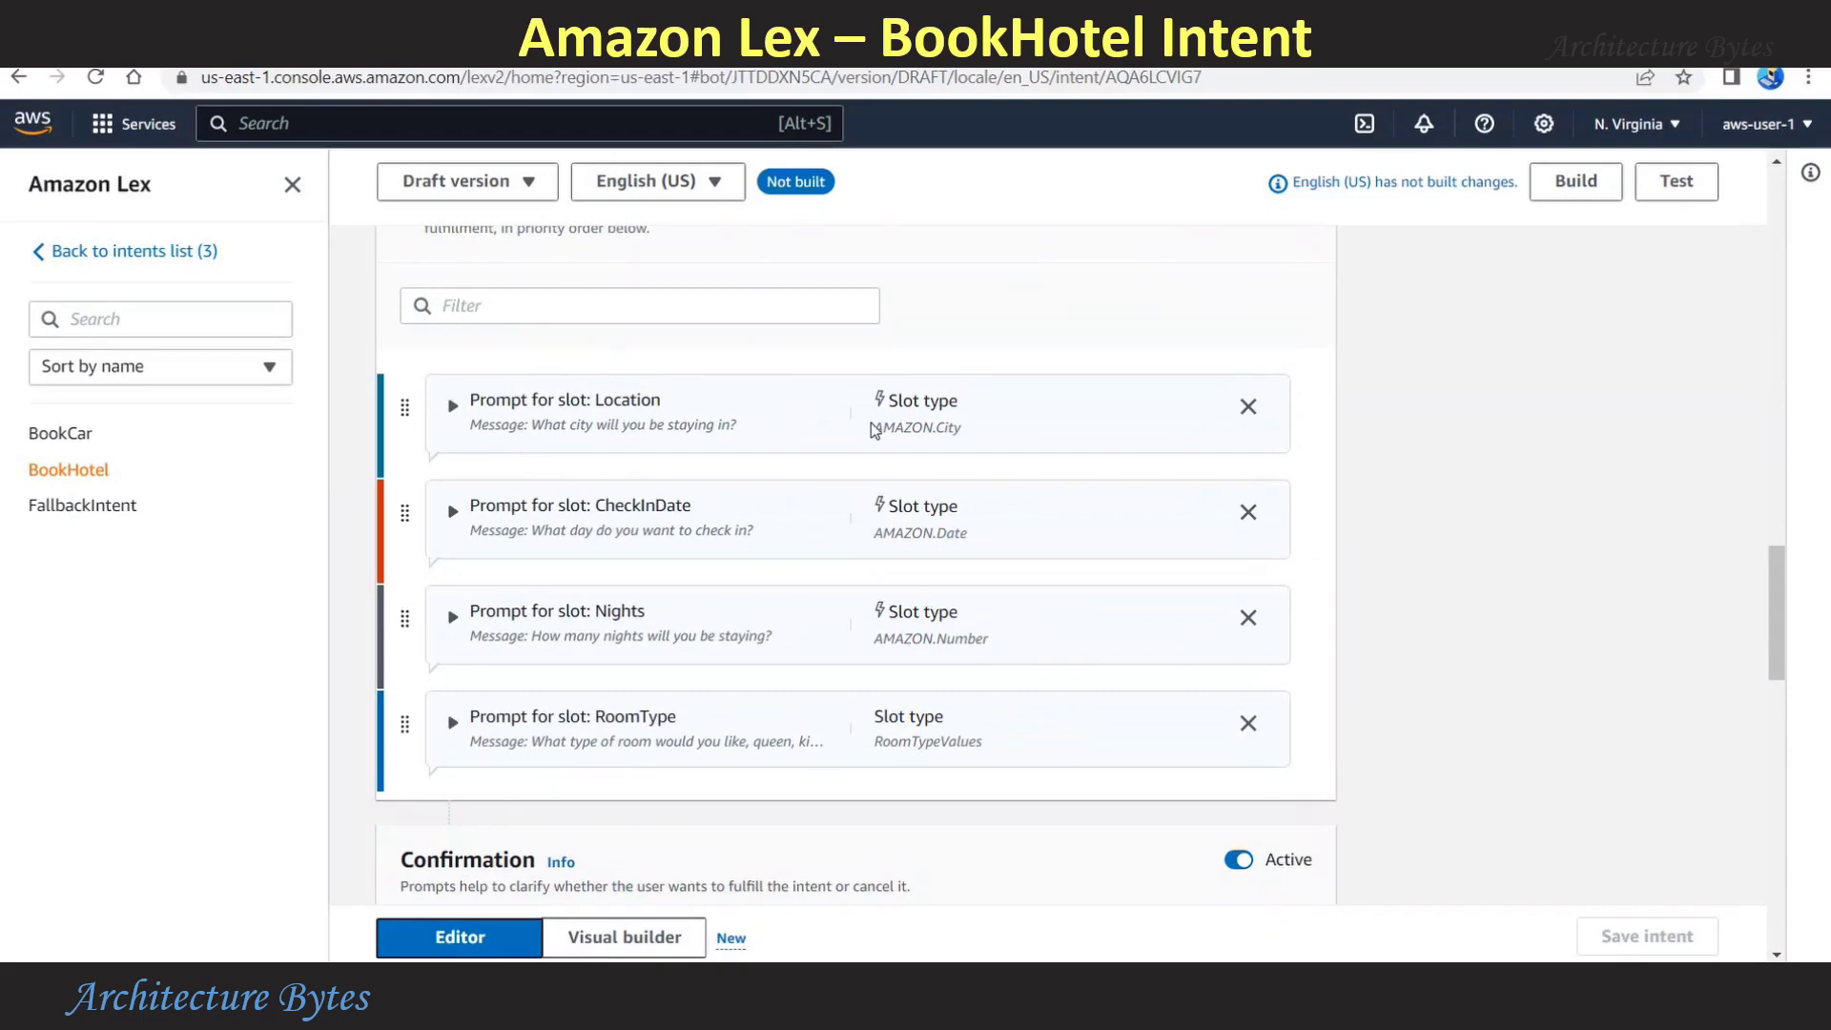
{"action": "scroll", "coordinate": [791, 556], "scroll_direction": "down", "scroll_amount": 9}
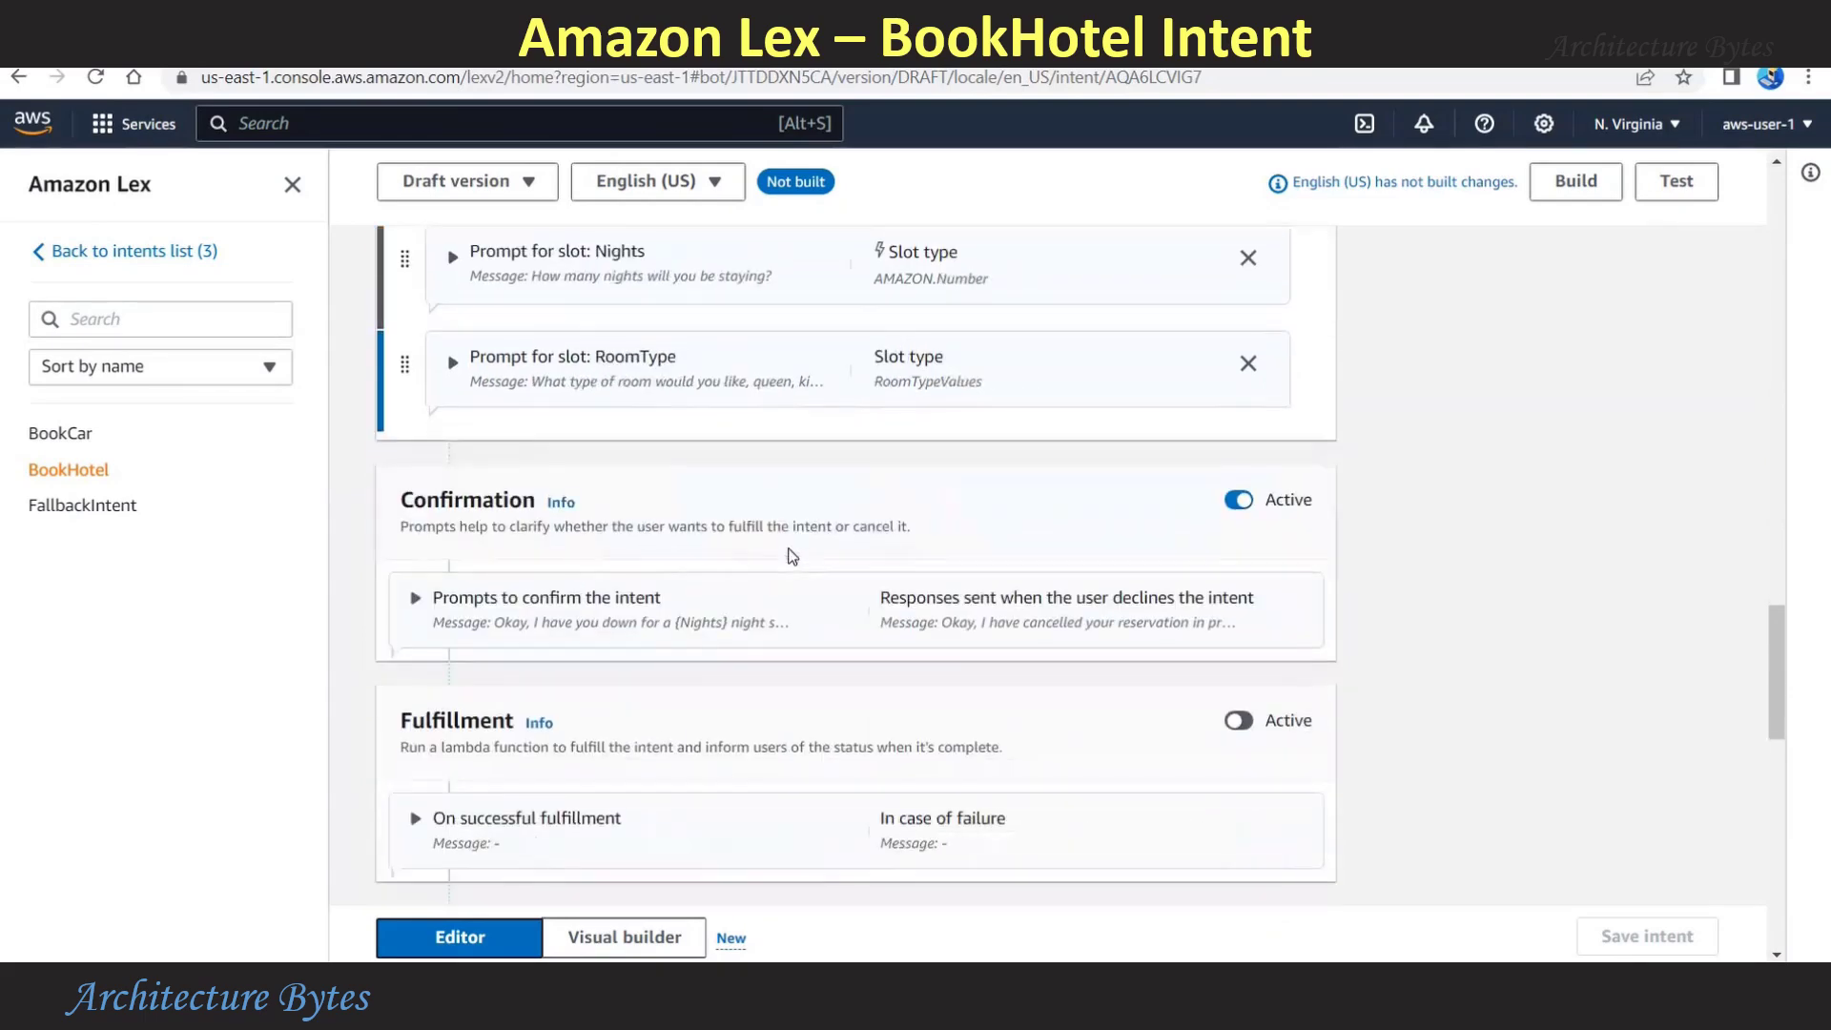
{"action": "scroll", "coordinate": [790, 555], "scroll_direction": "down", "scroll_amount": 3}
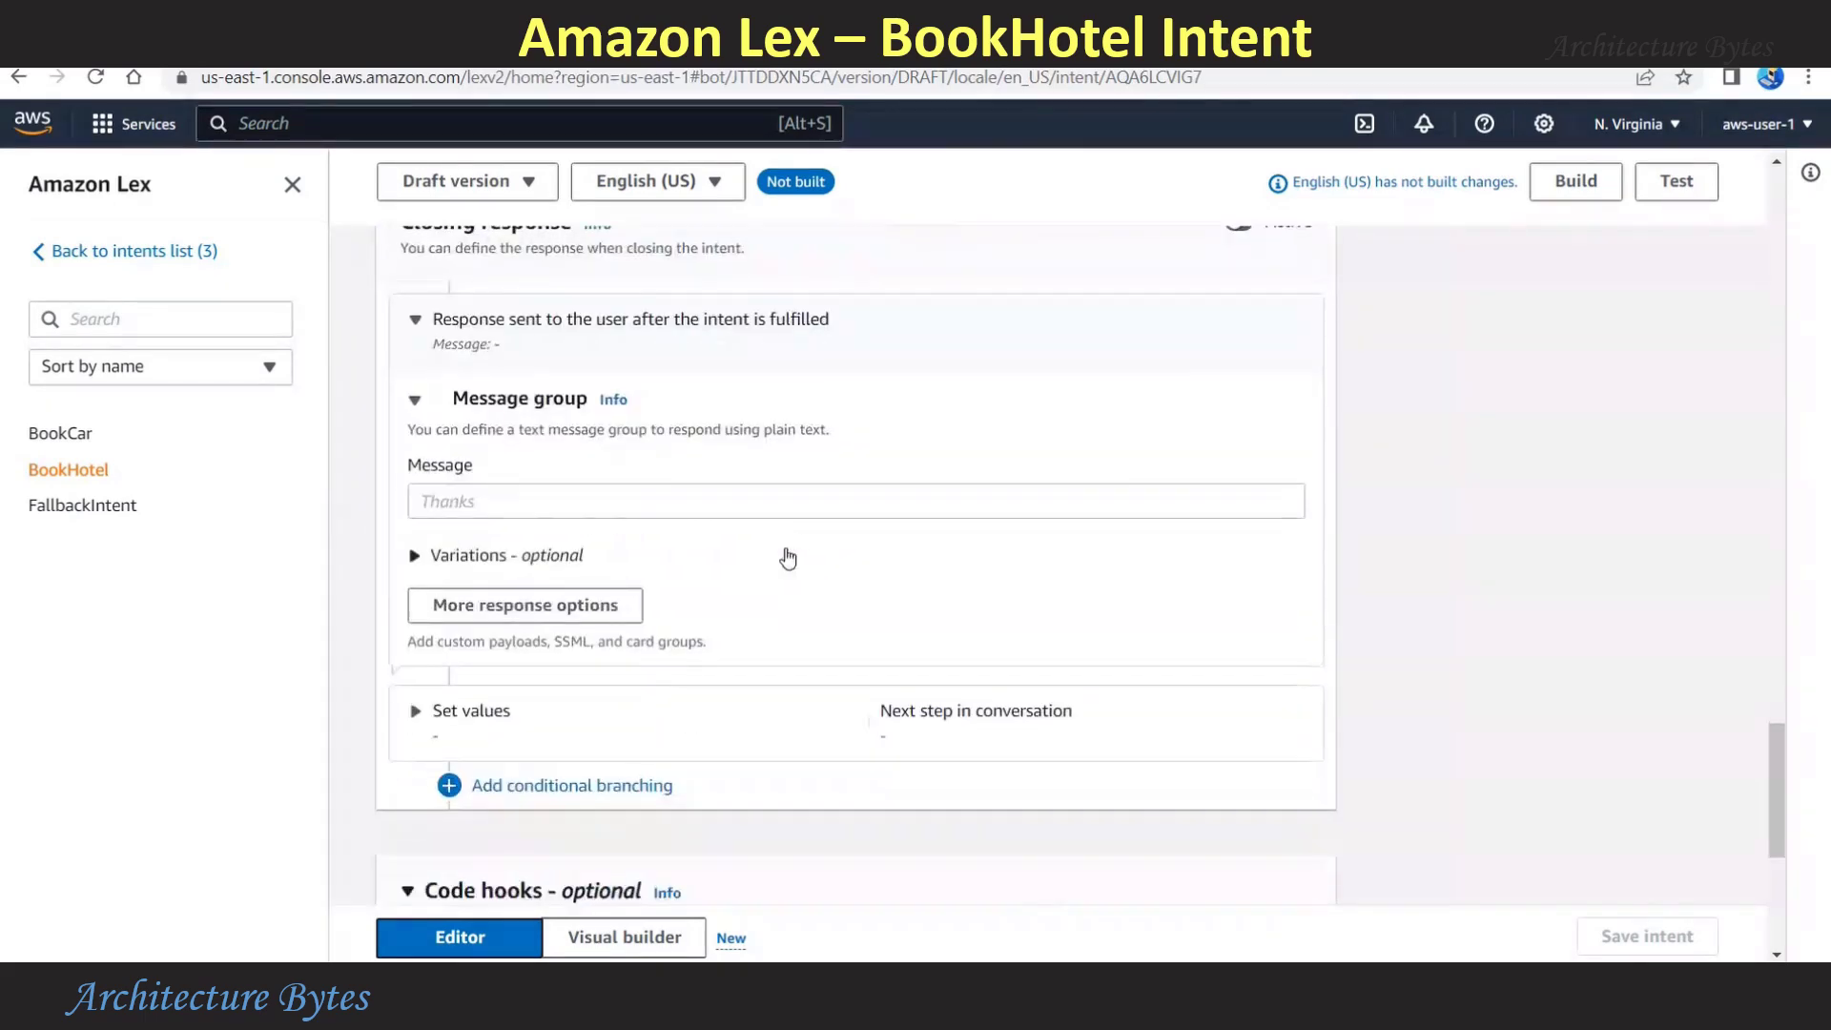
{"action": "left_click", "coordinate": [77, 507]}
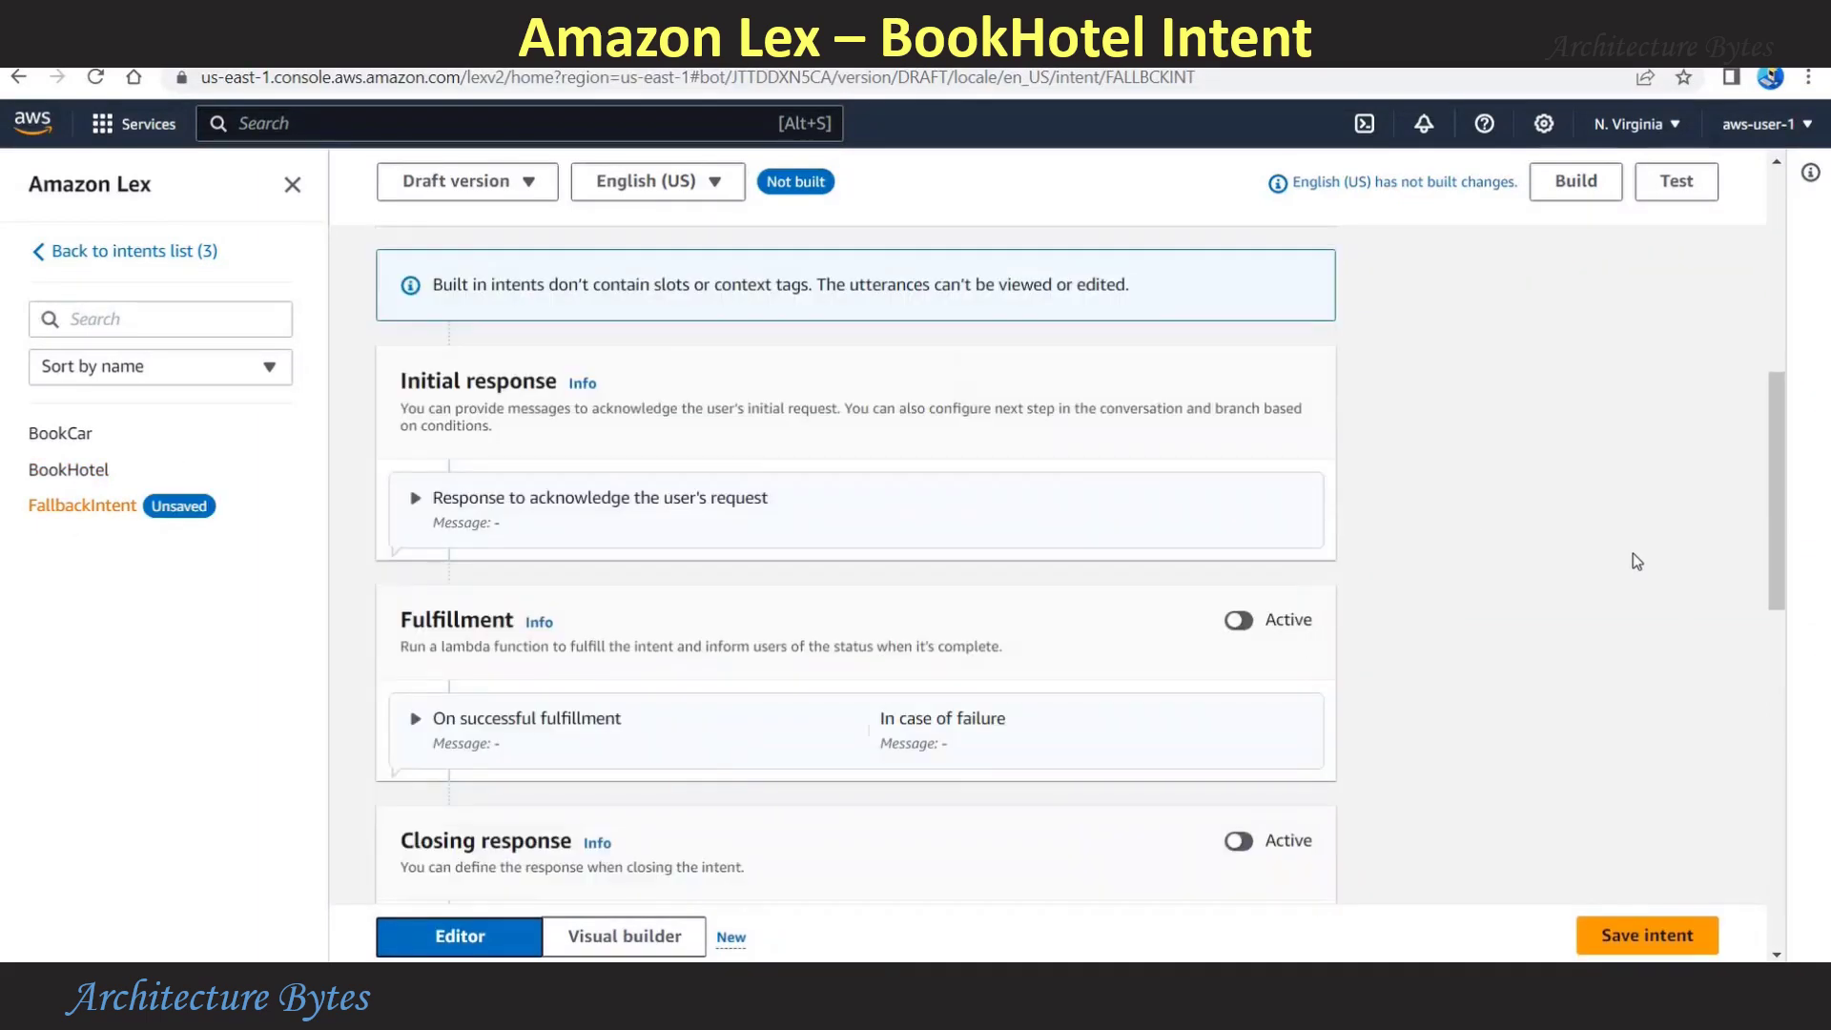
- Dismiss the English (US) build success banner and bring up the Test Draft version chat
{"action": "scroll", "coordinate": [1636, 561], "scroll_direction": "up", "scroll_amount": 5}
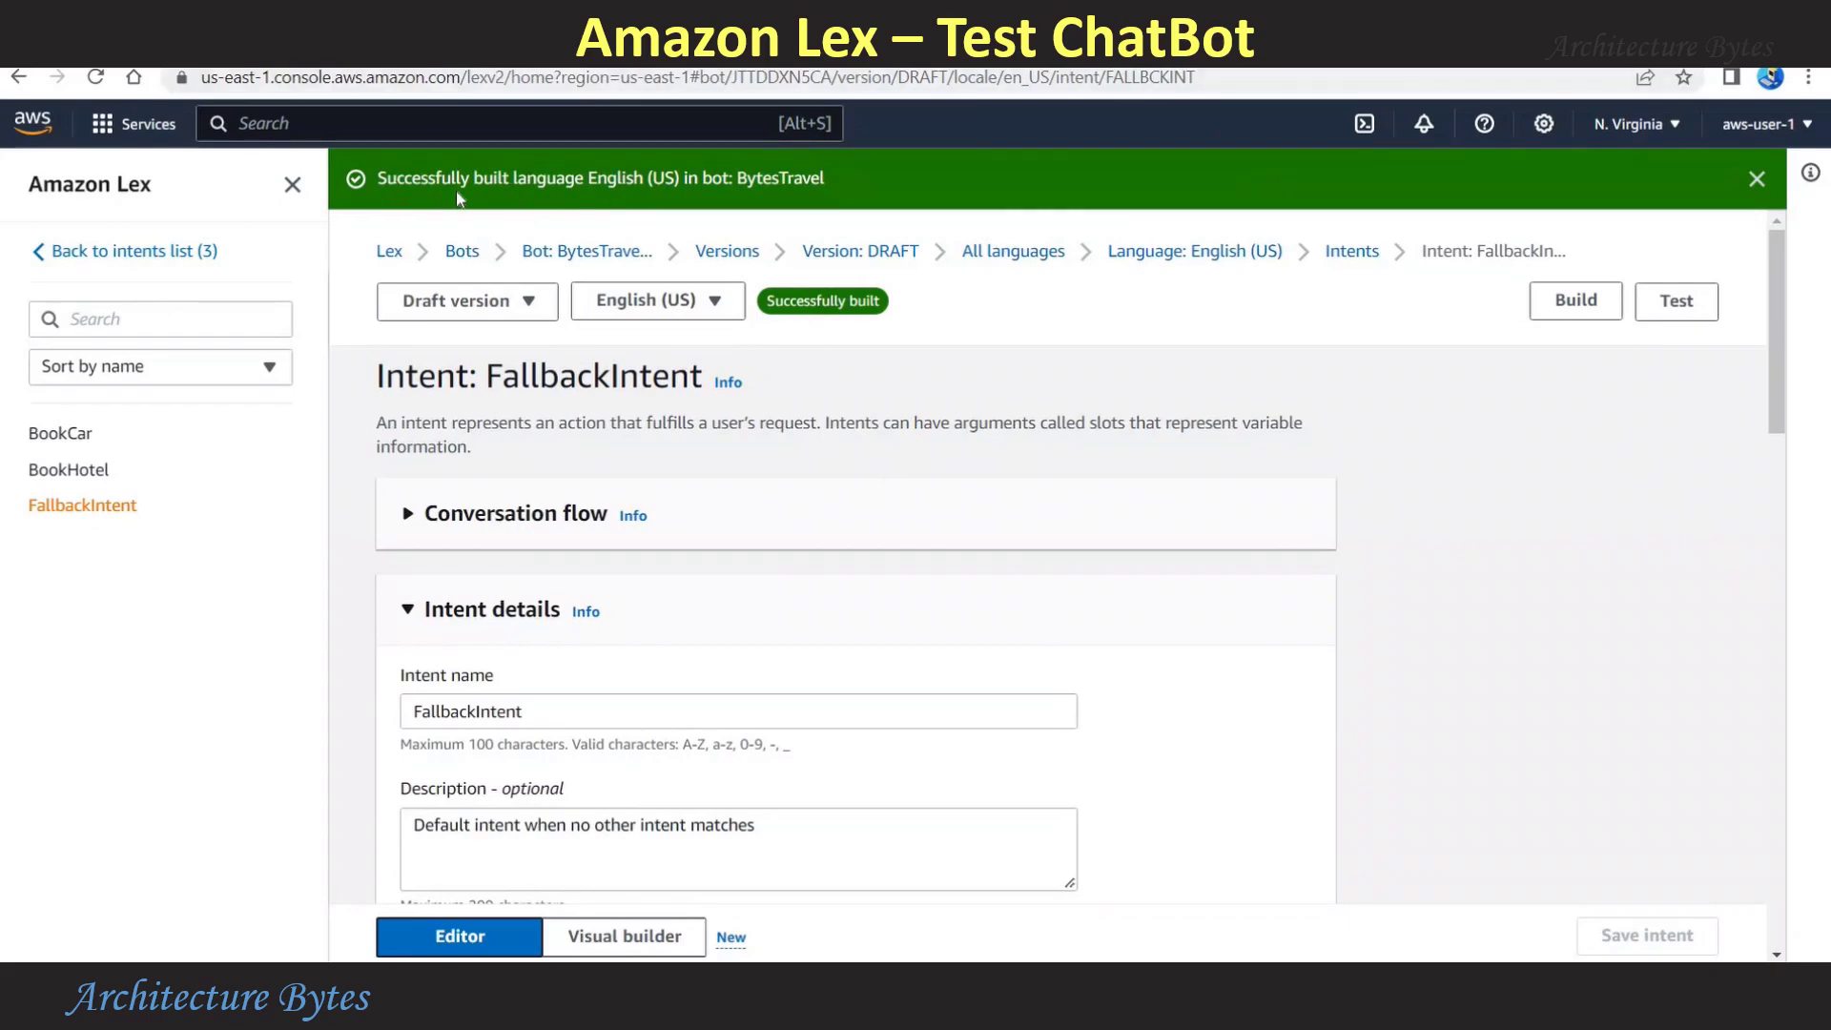
{"action": "left_click", "coordinate": [1757, 180]}
{"action": "left_click", "coordinate": [1677, 241]}
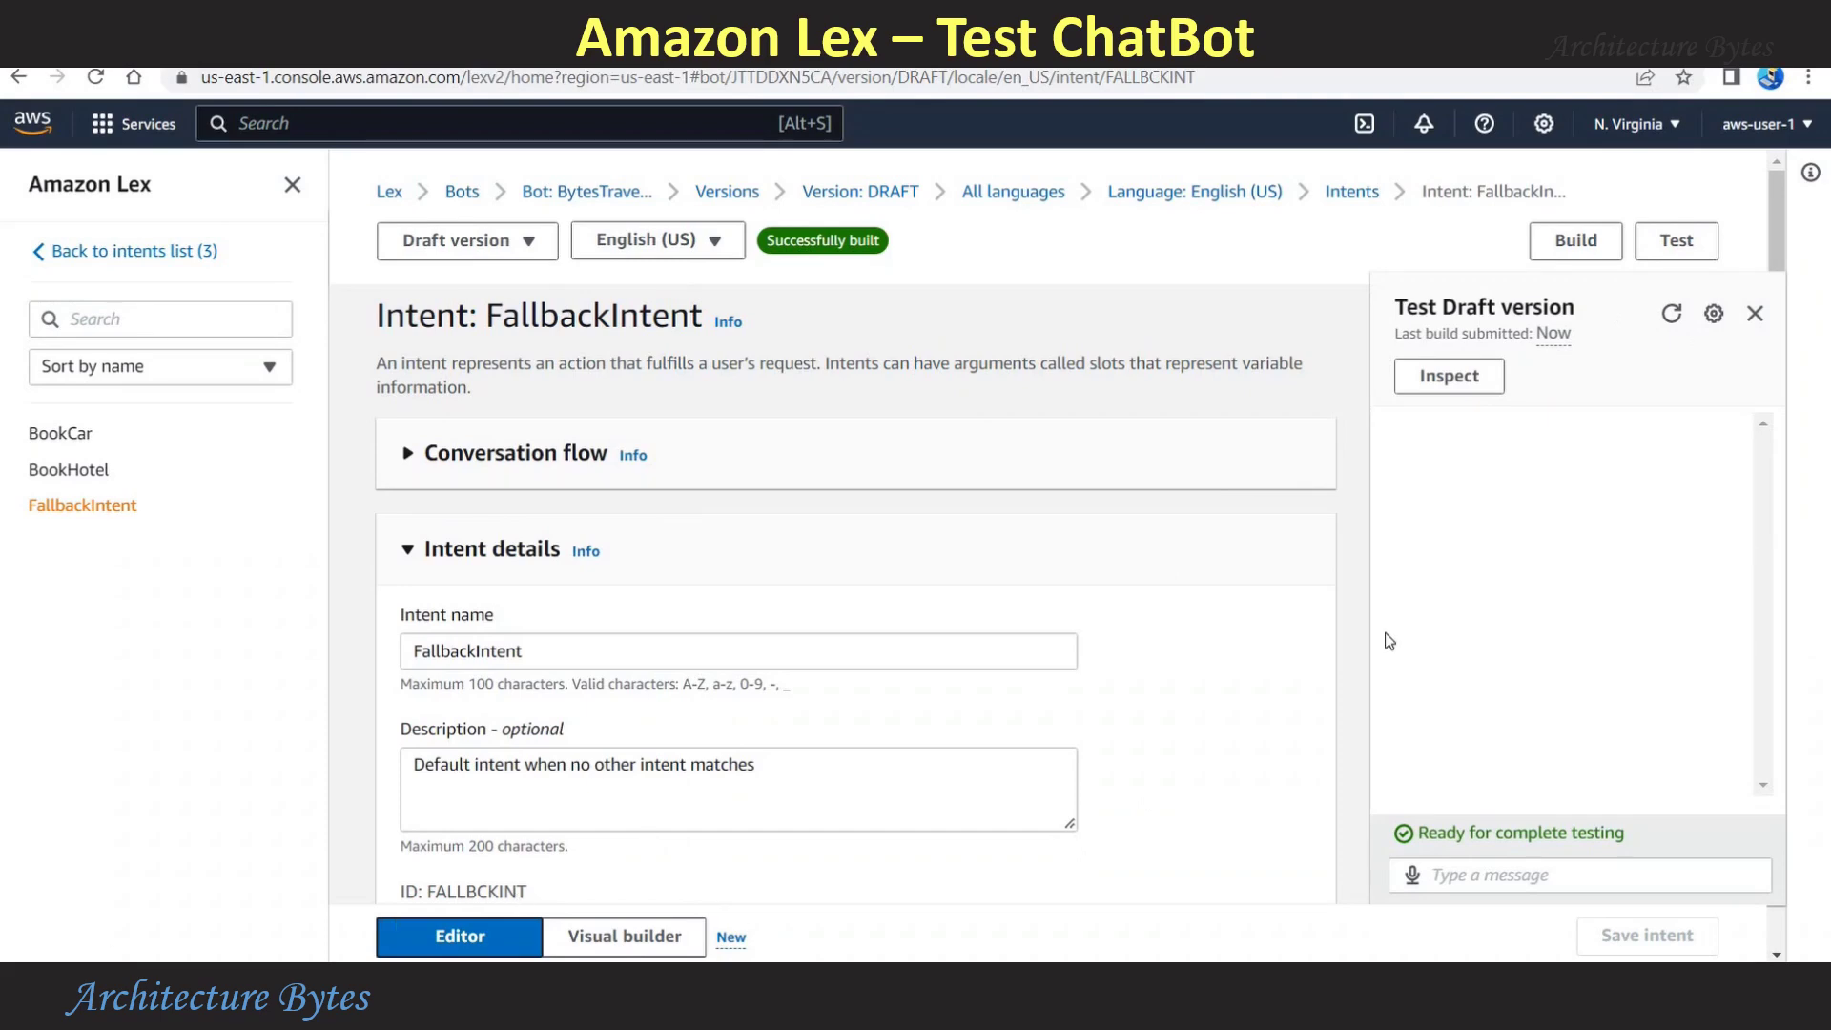
- Send 'Book a Car' to the test chat, answering New York and Tomorrow for city and pickup day
{"action": "left_click", "coordinate": [1506, 874]}
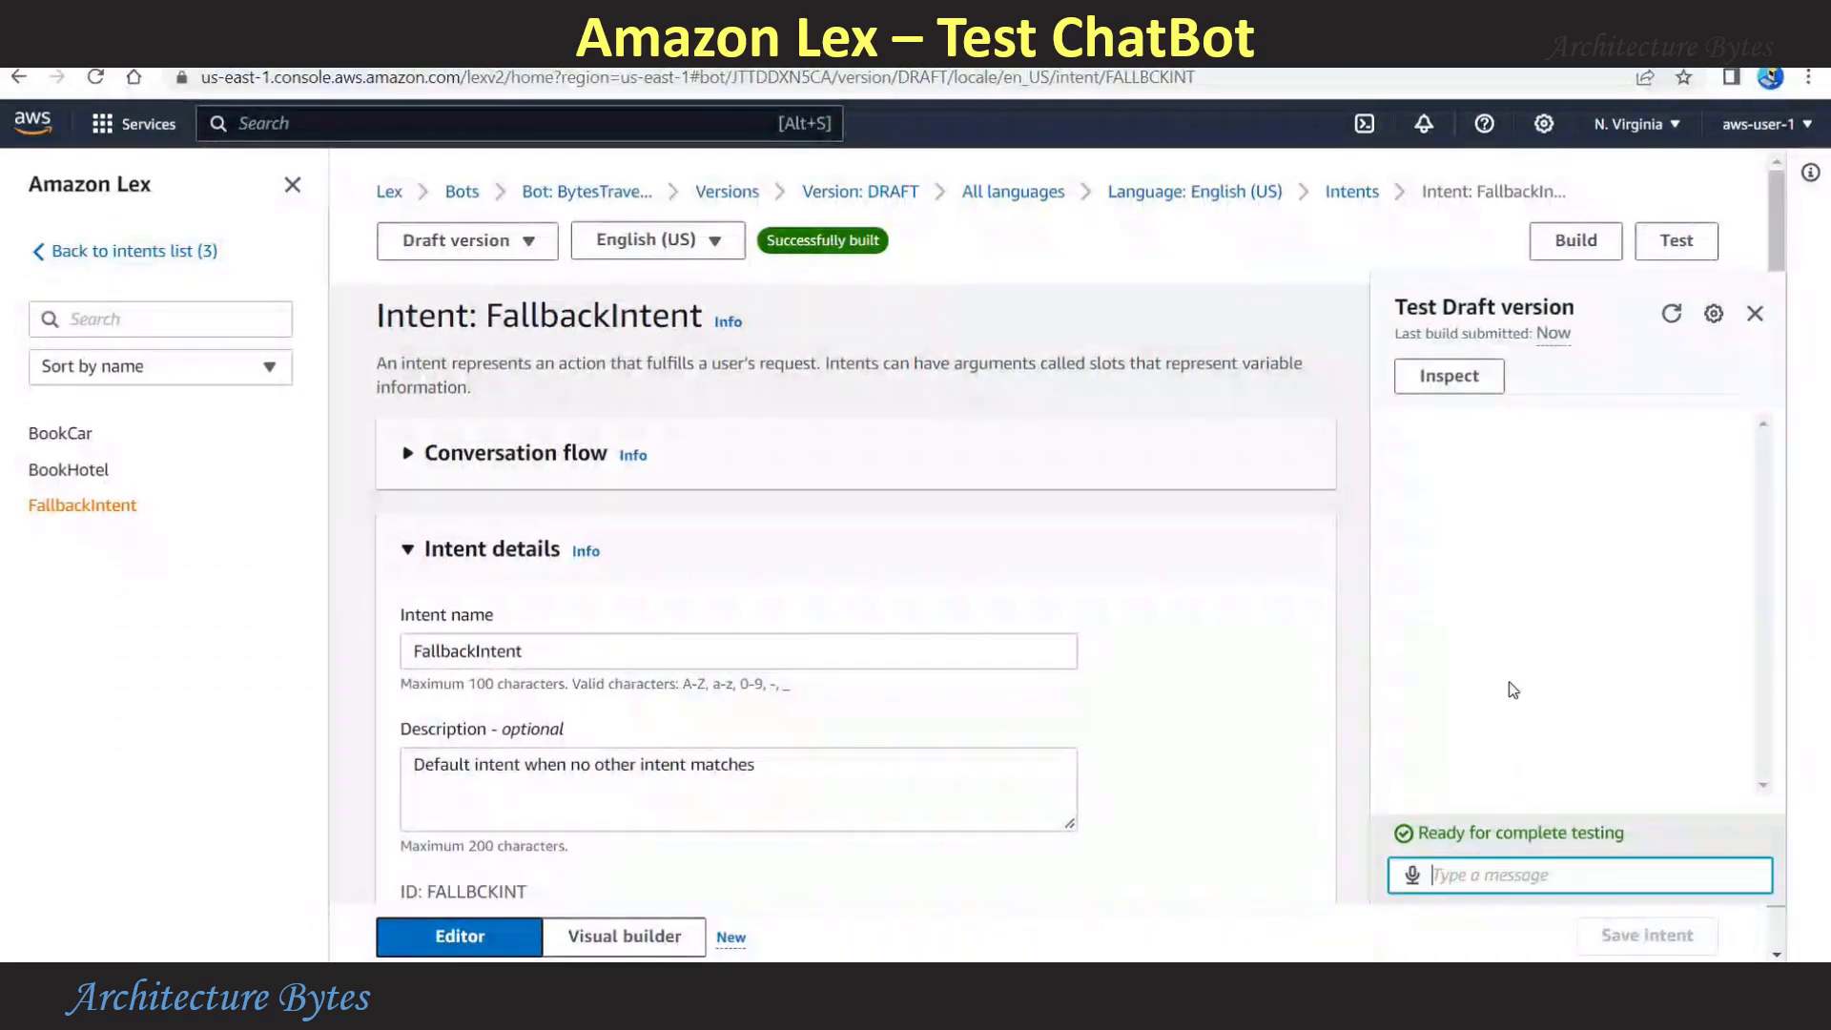
{"action": "type", "text": "B"}
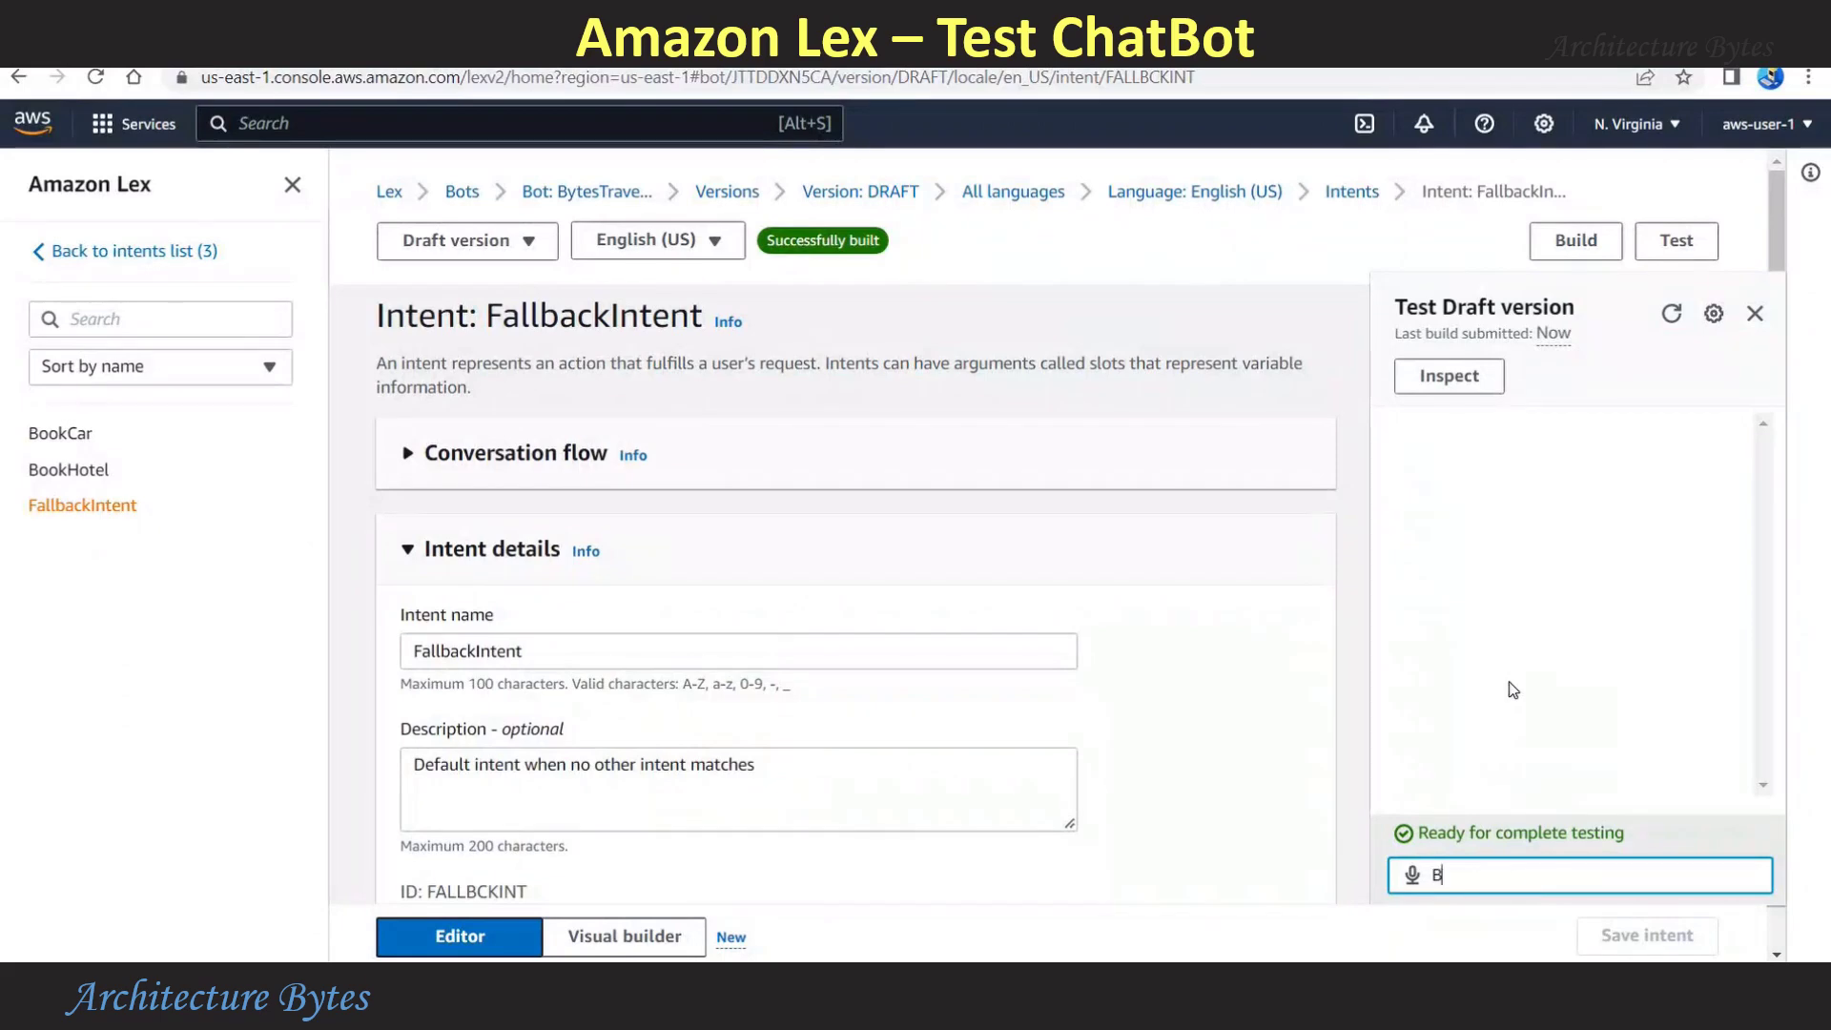
{"action": "type", "text": "ook a Car"}
{"action": "key", "text": "Return"}
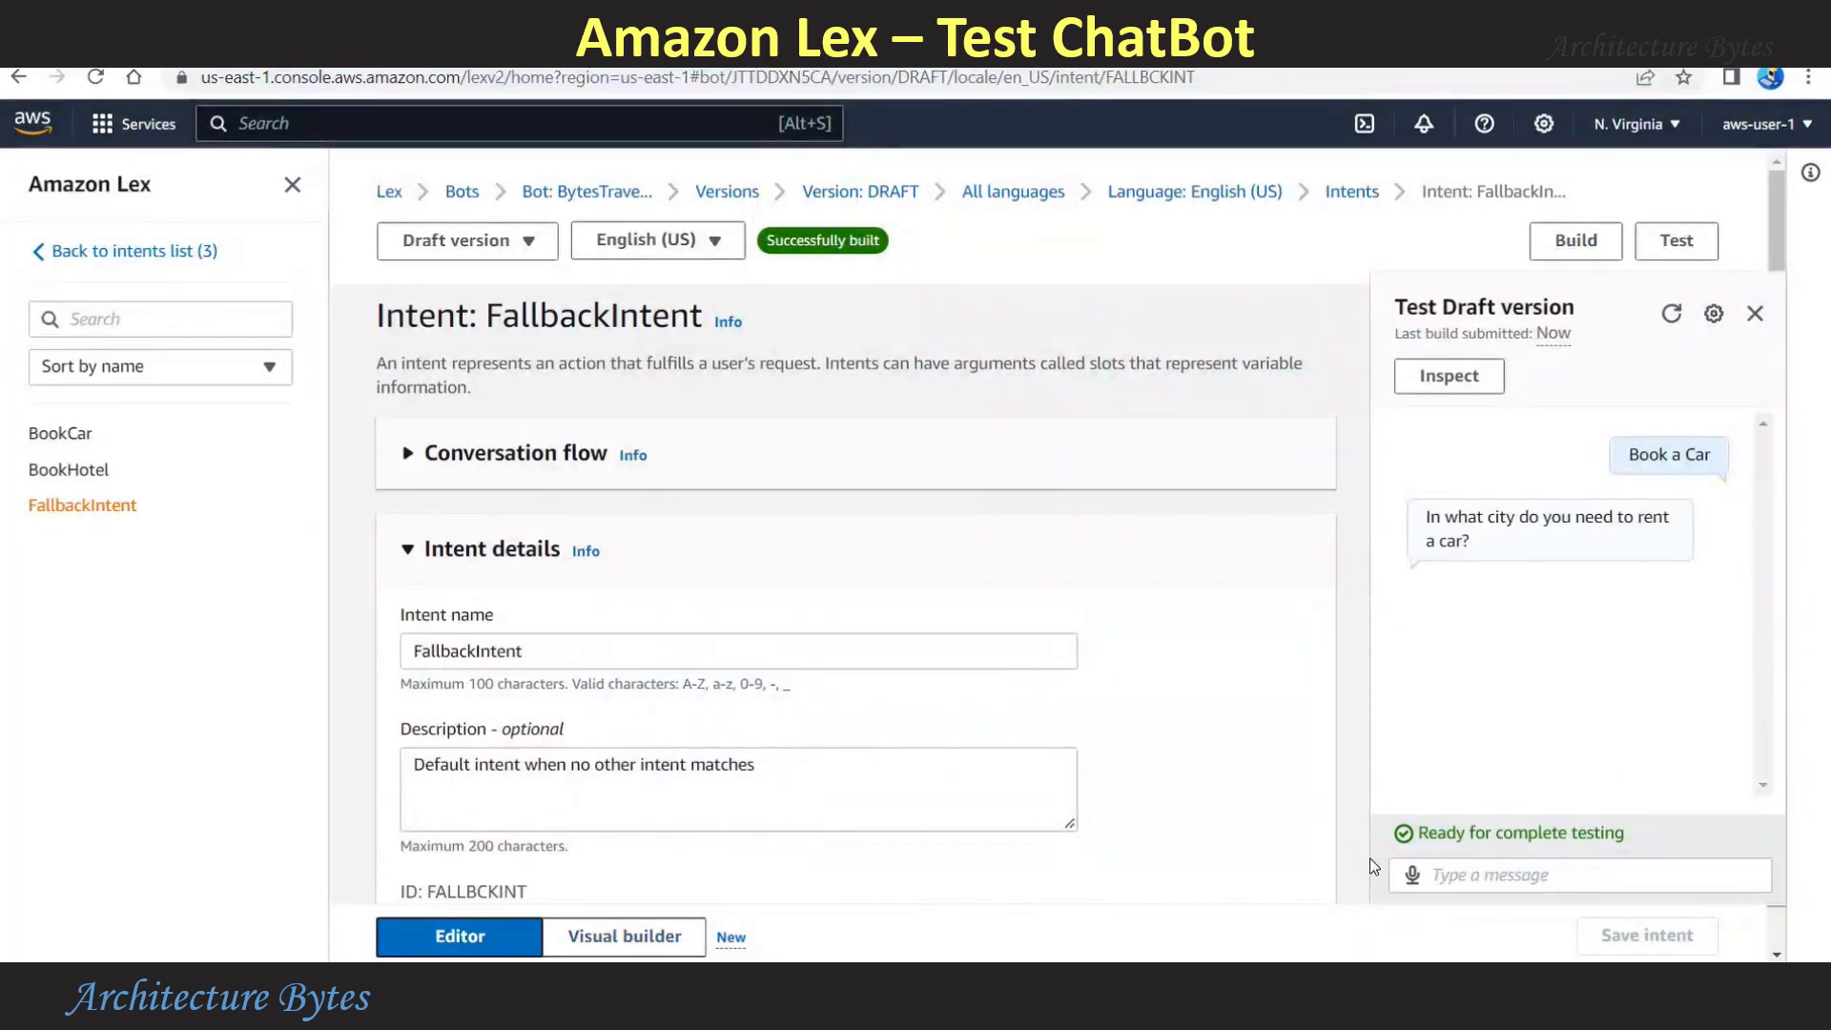
{"action": "type", "text": "New York"}
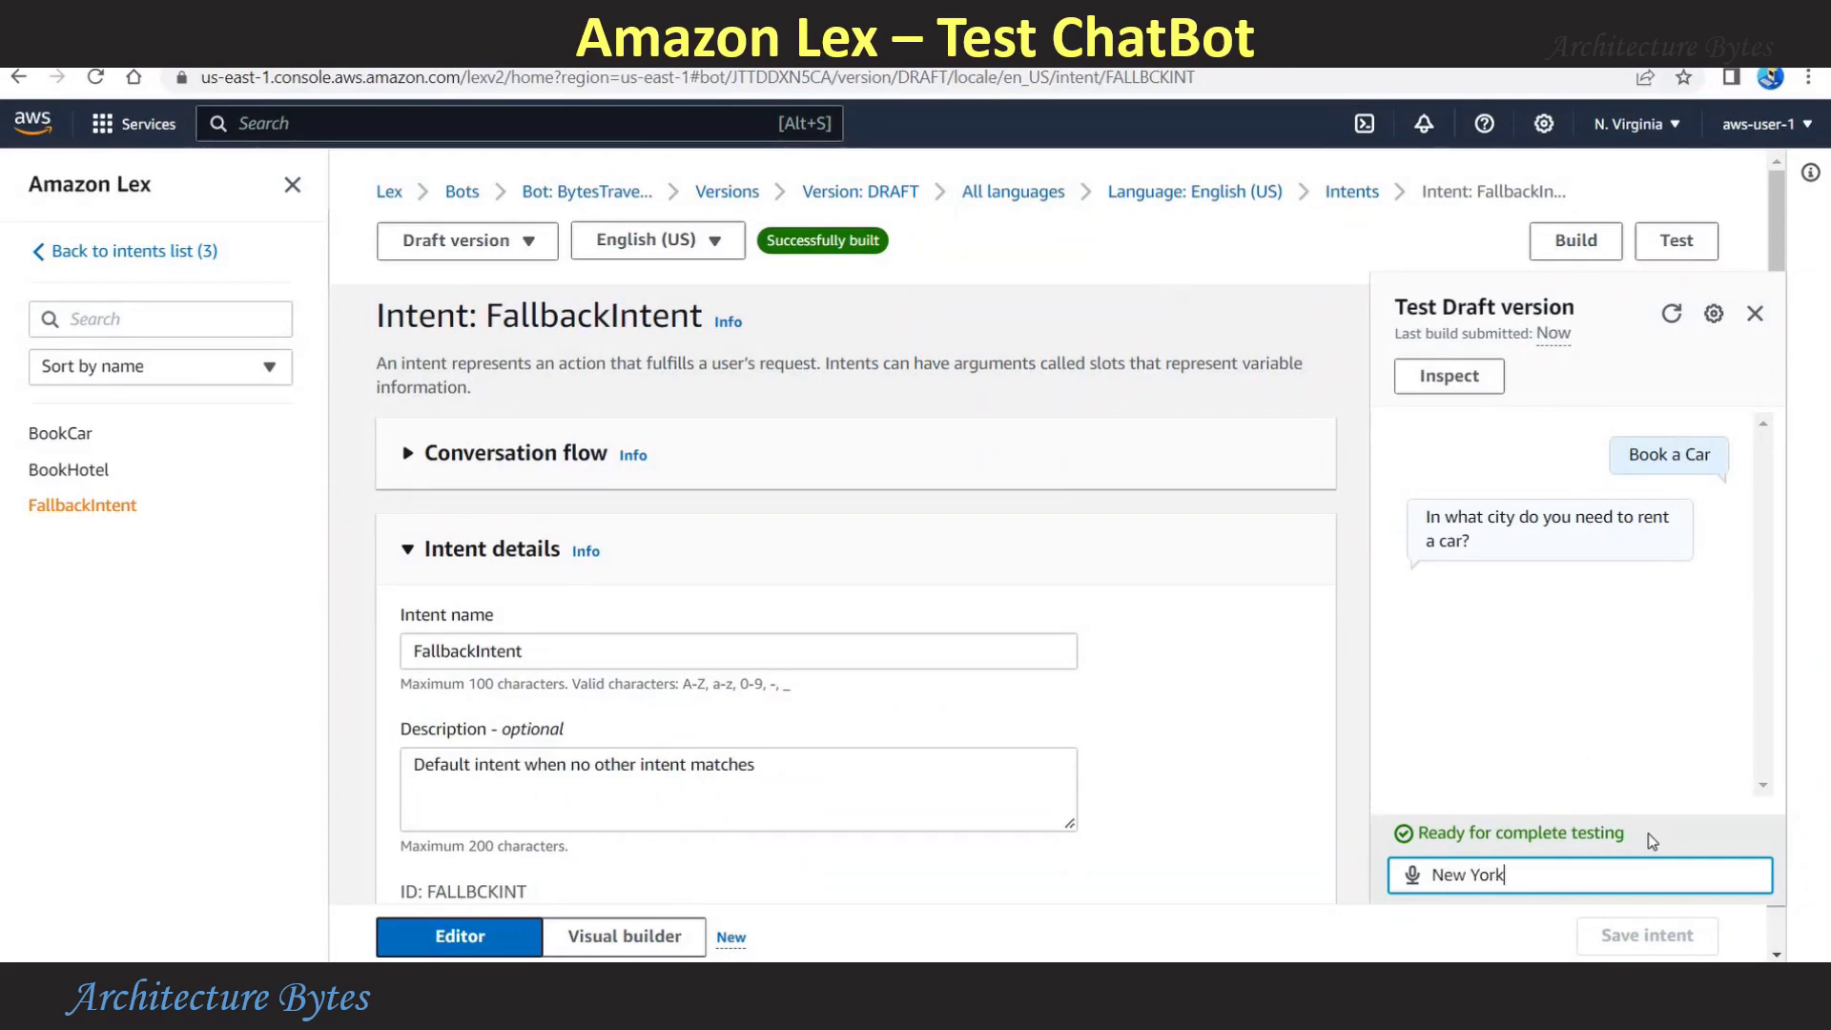
{"action": "key", "text": "Return"}
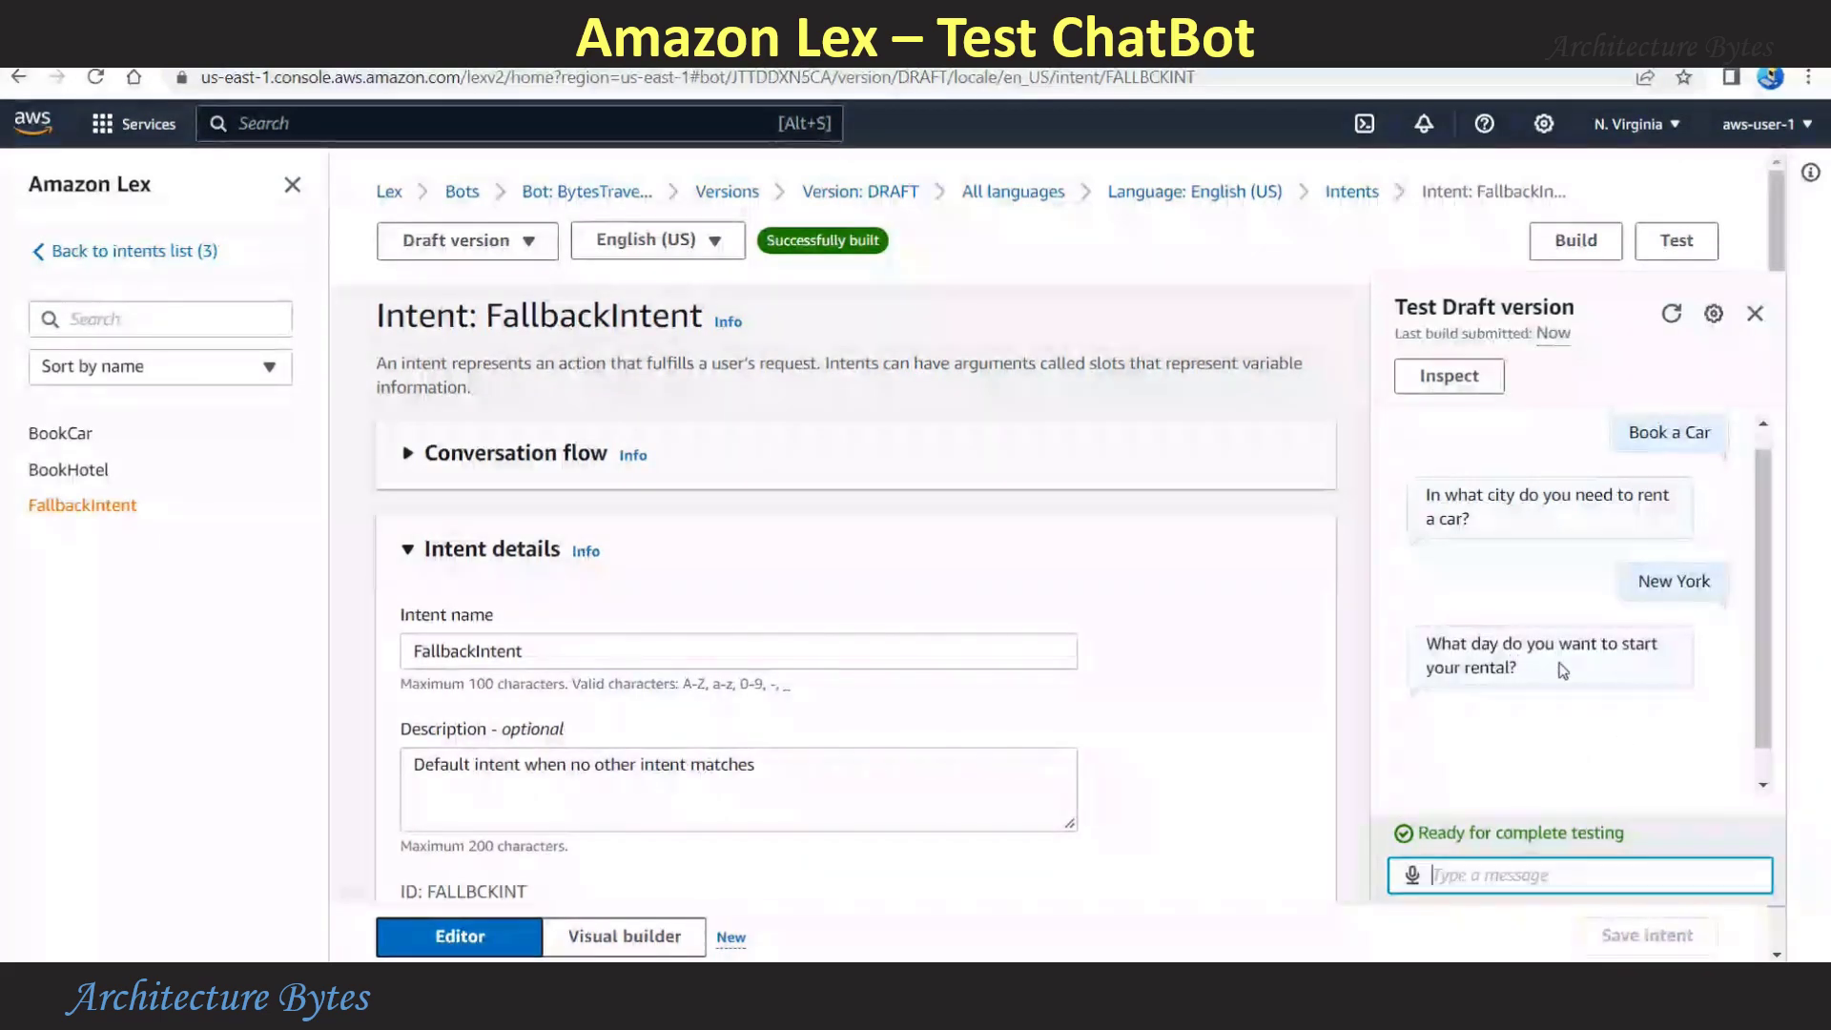
{"action": "type", "text": "Tomorrow"}
{"action": "key", "text": "Return"}
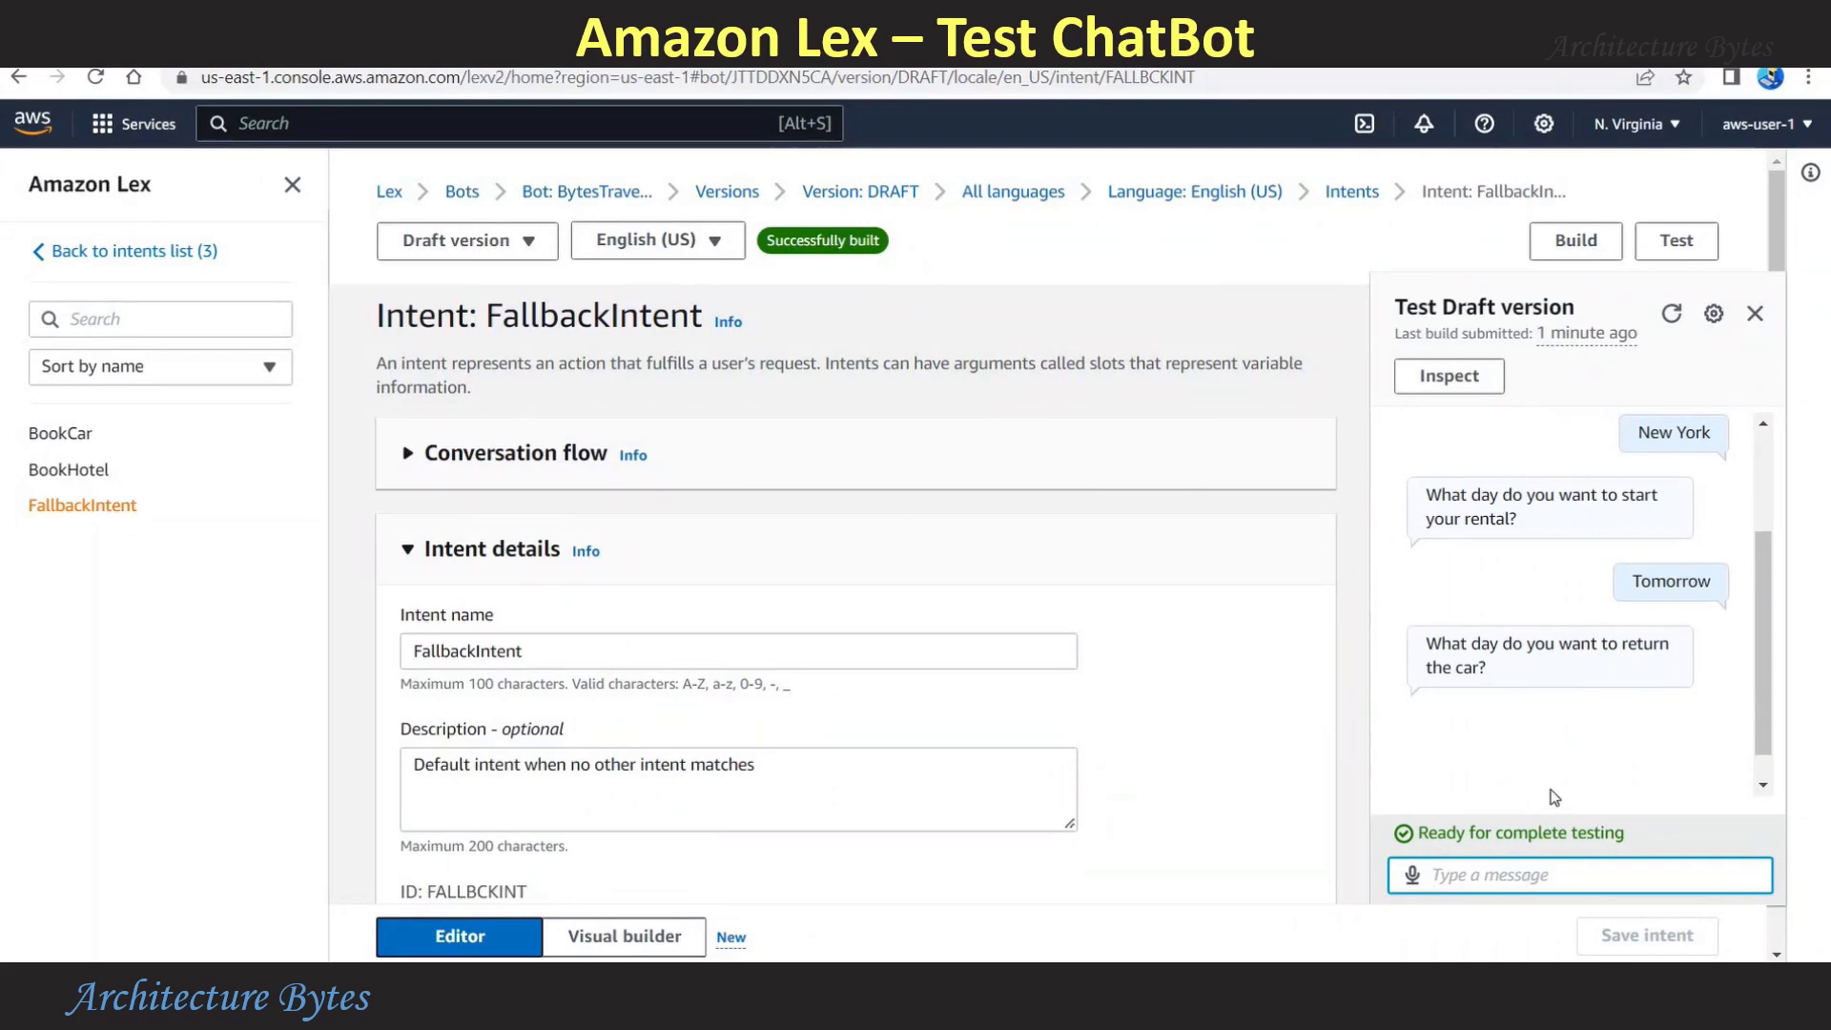
- Answer 'Two days from now', driver age 24 and car type Luxury, then confirm with Yes
{"action": "type", "text": "Two days from now"}
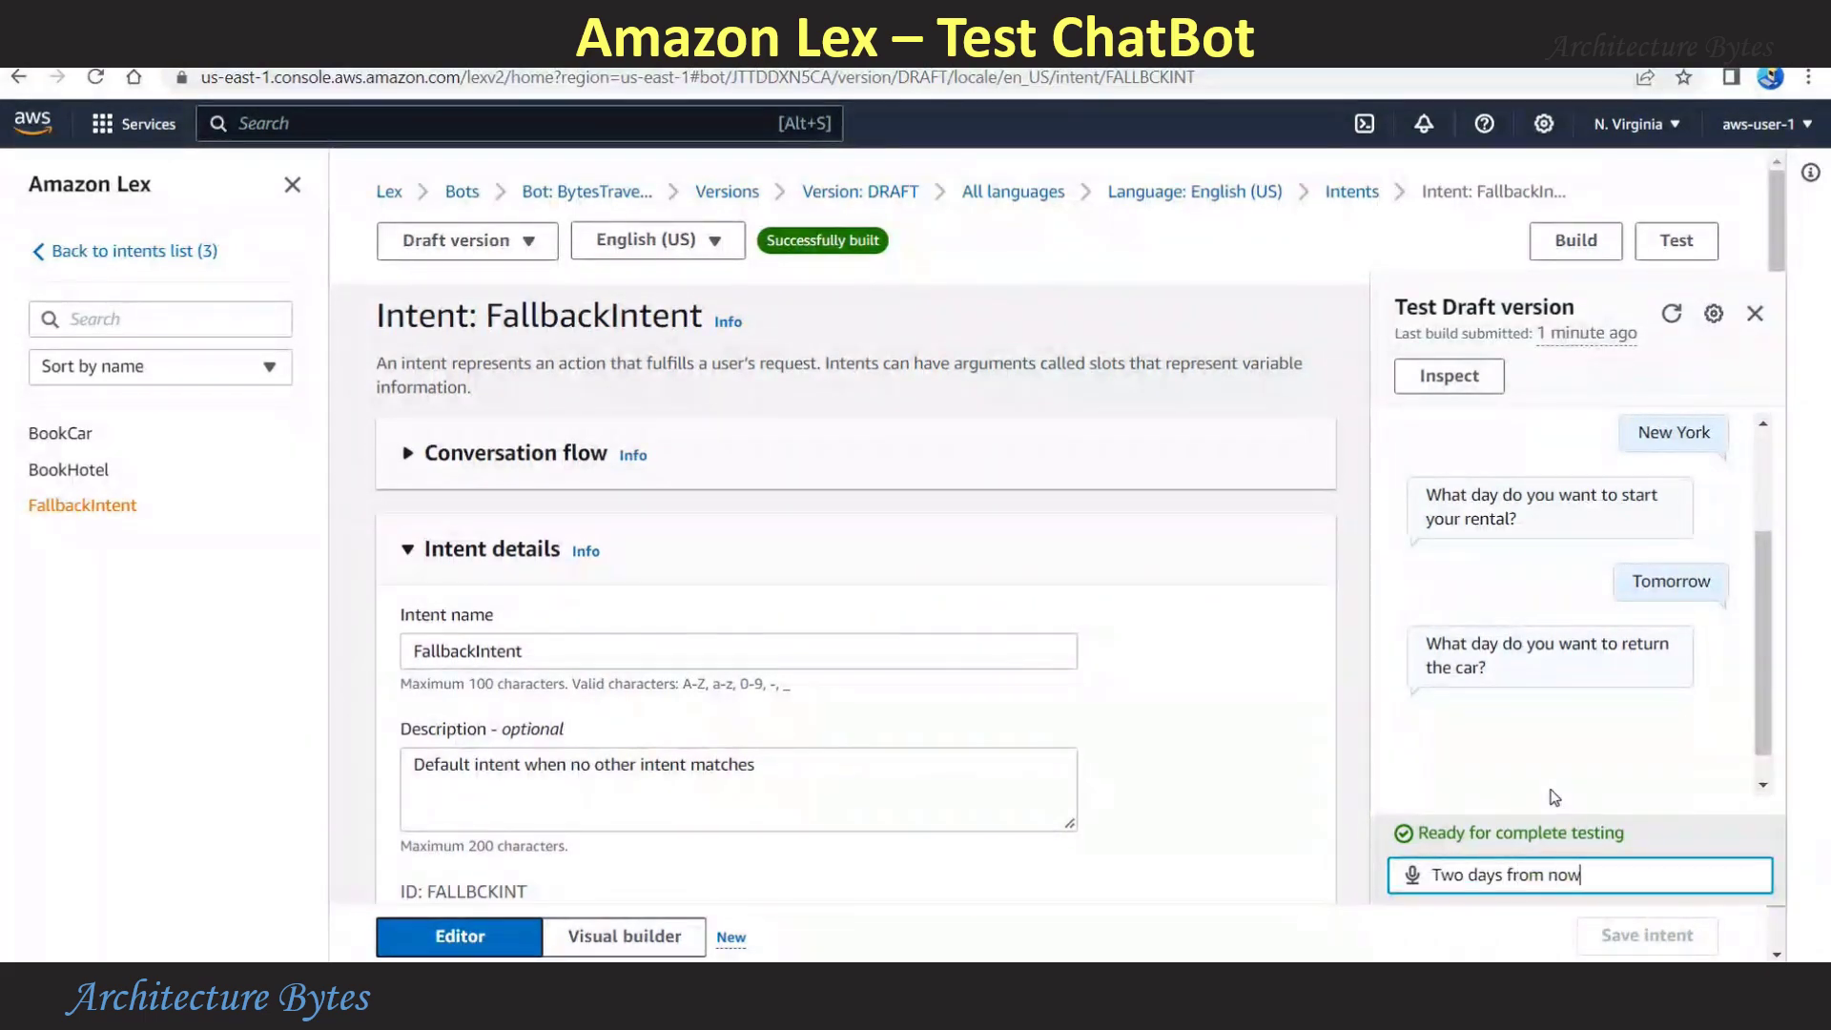
{"action": "key", "text": "Return"}
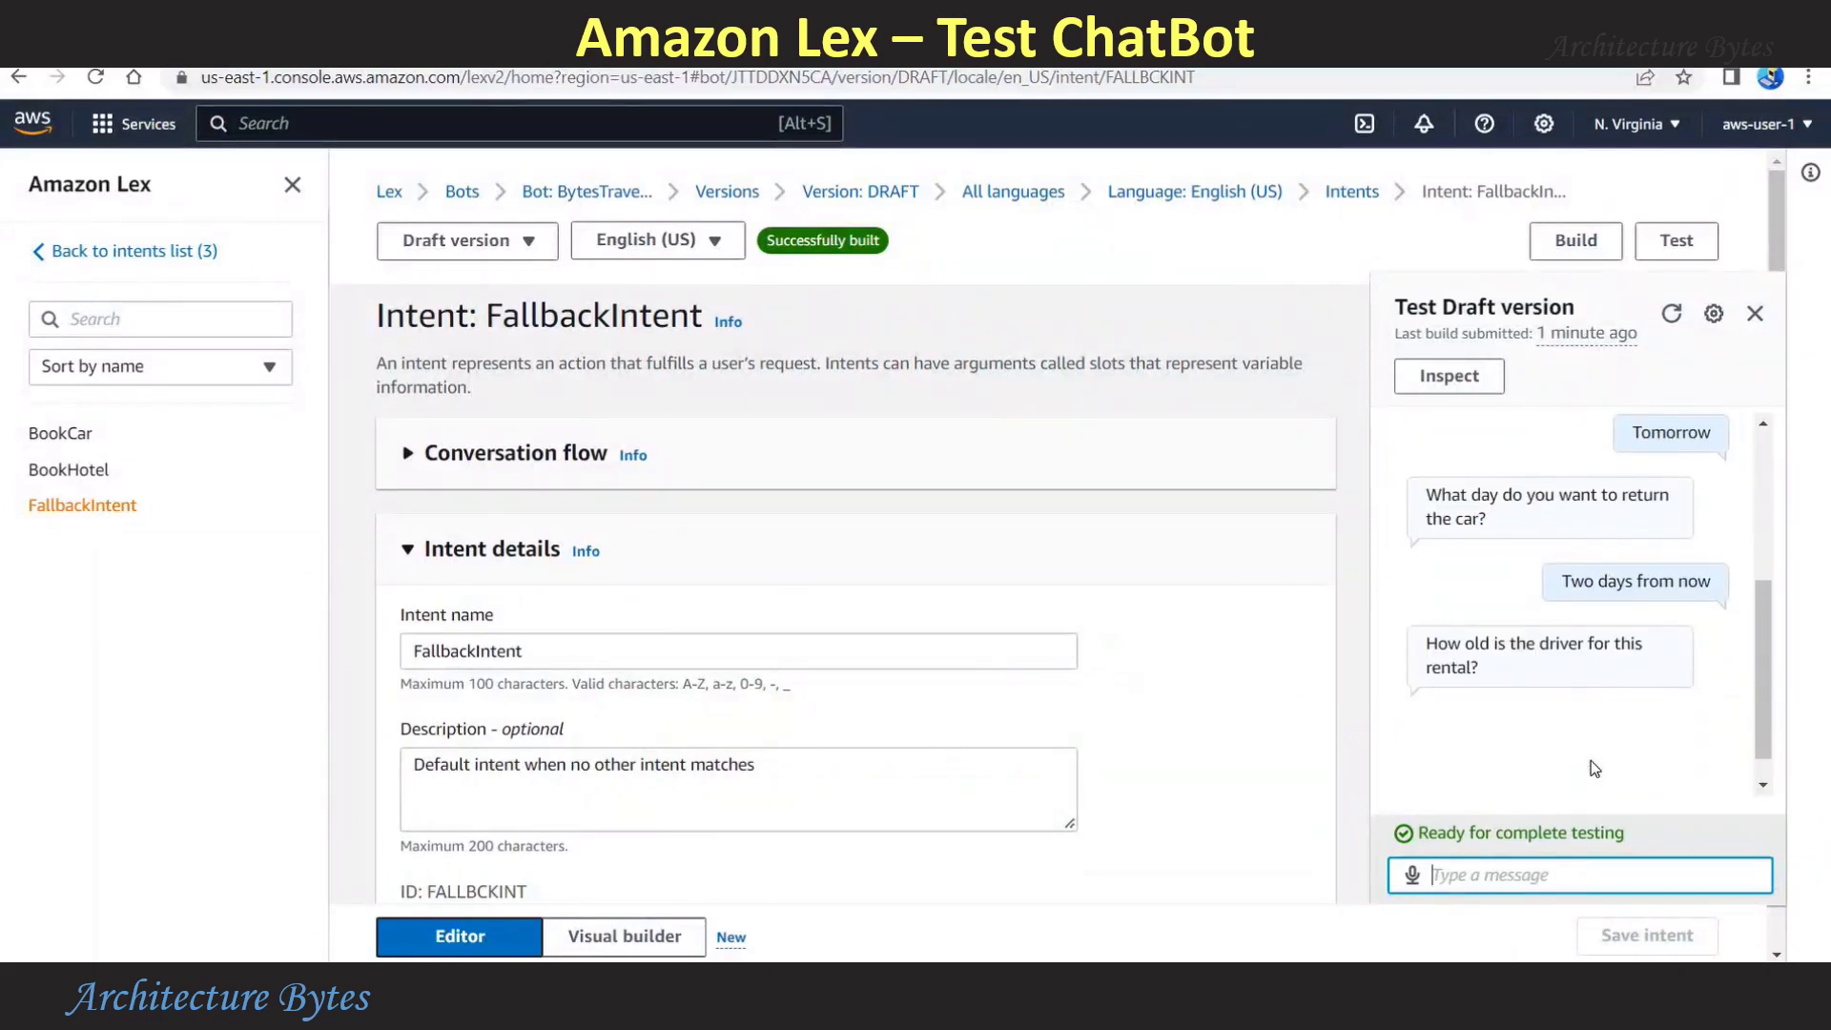
{"action": "type", "text": "24"}
{"action": "key", "text": "Return"}
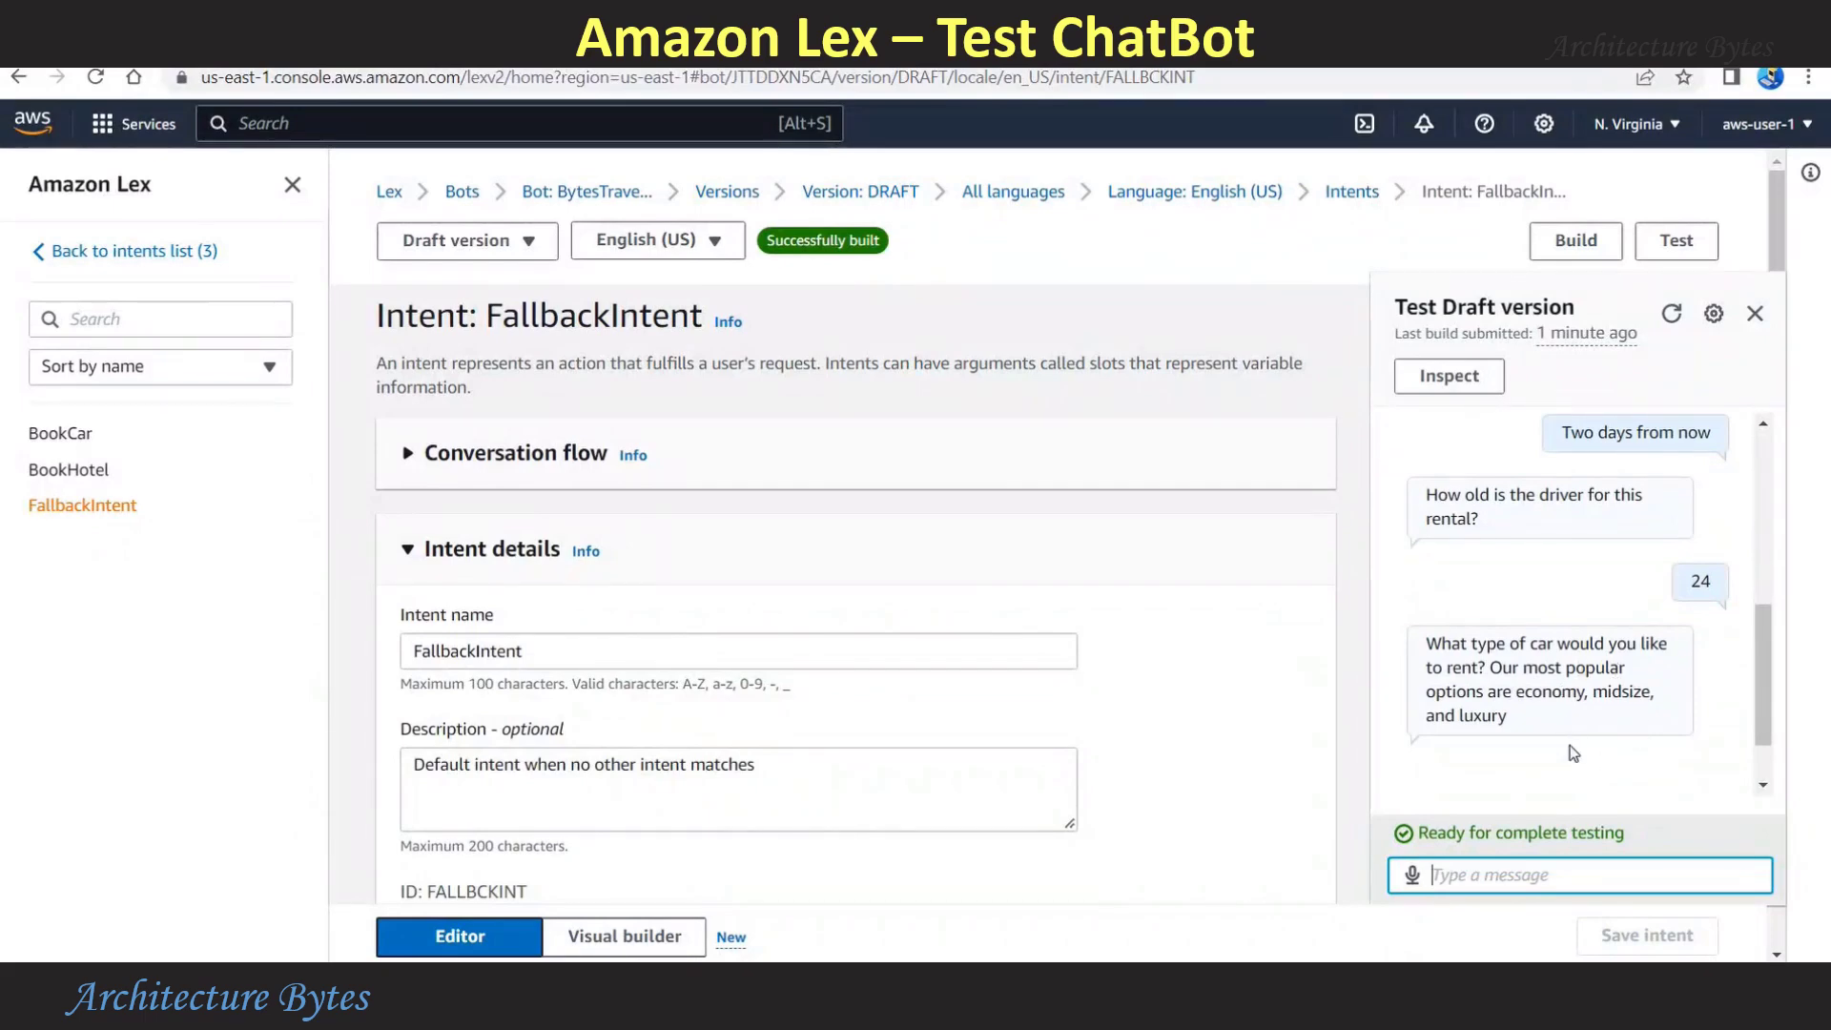
{"action": "type", "text": "Luxury"}
{"action": "key", "text": "Return"}
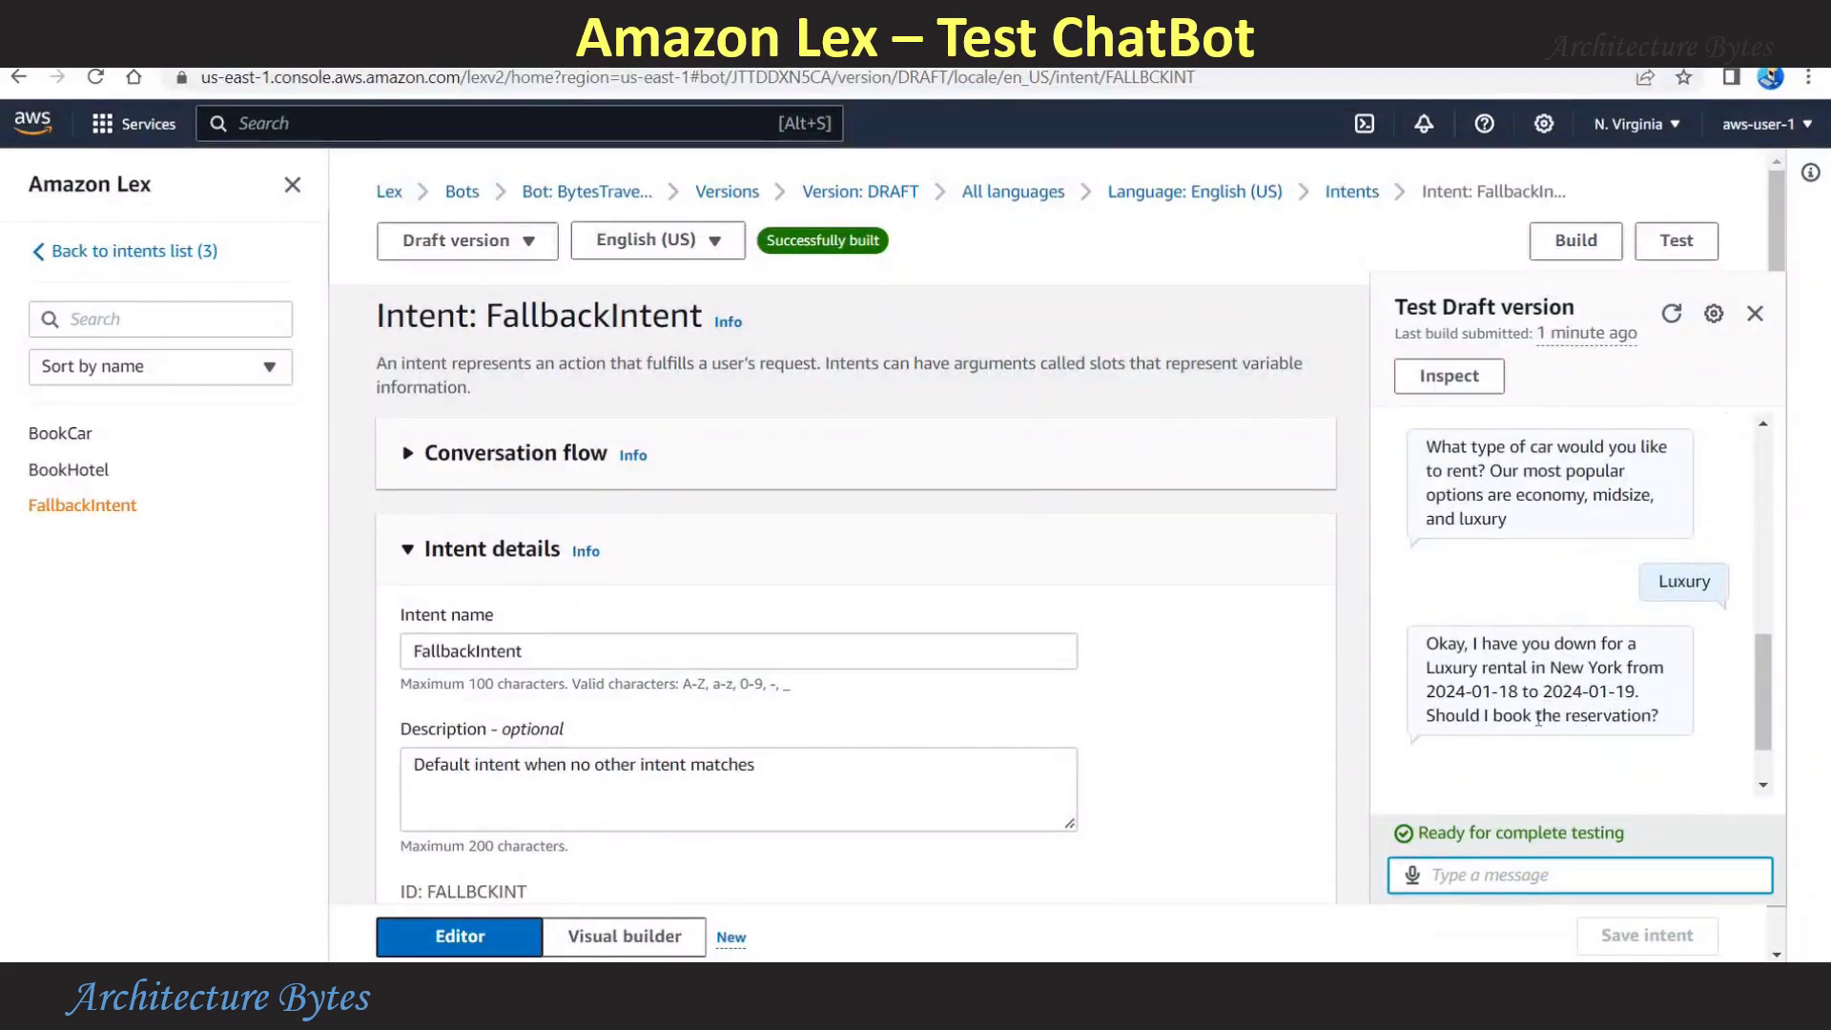
{"action": "type", "text": "Yes"}
{"action": "key", "text": "Return"}
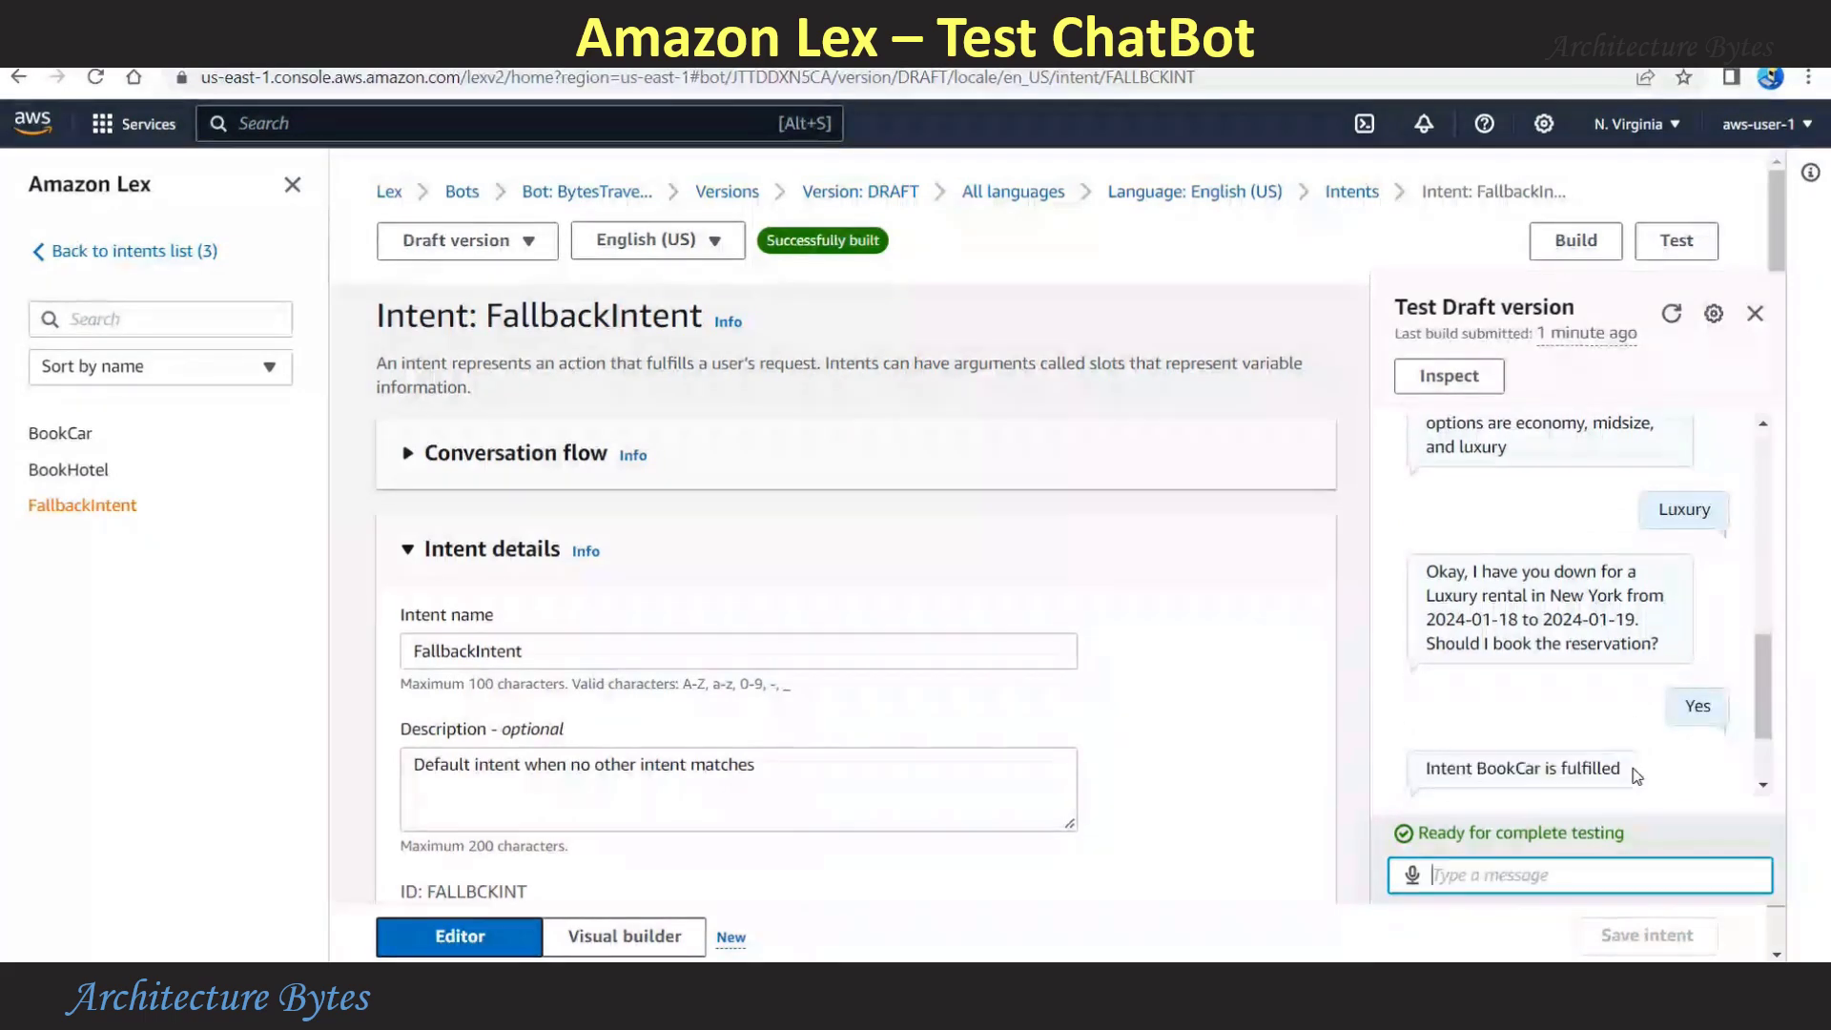
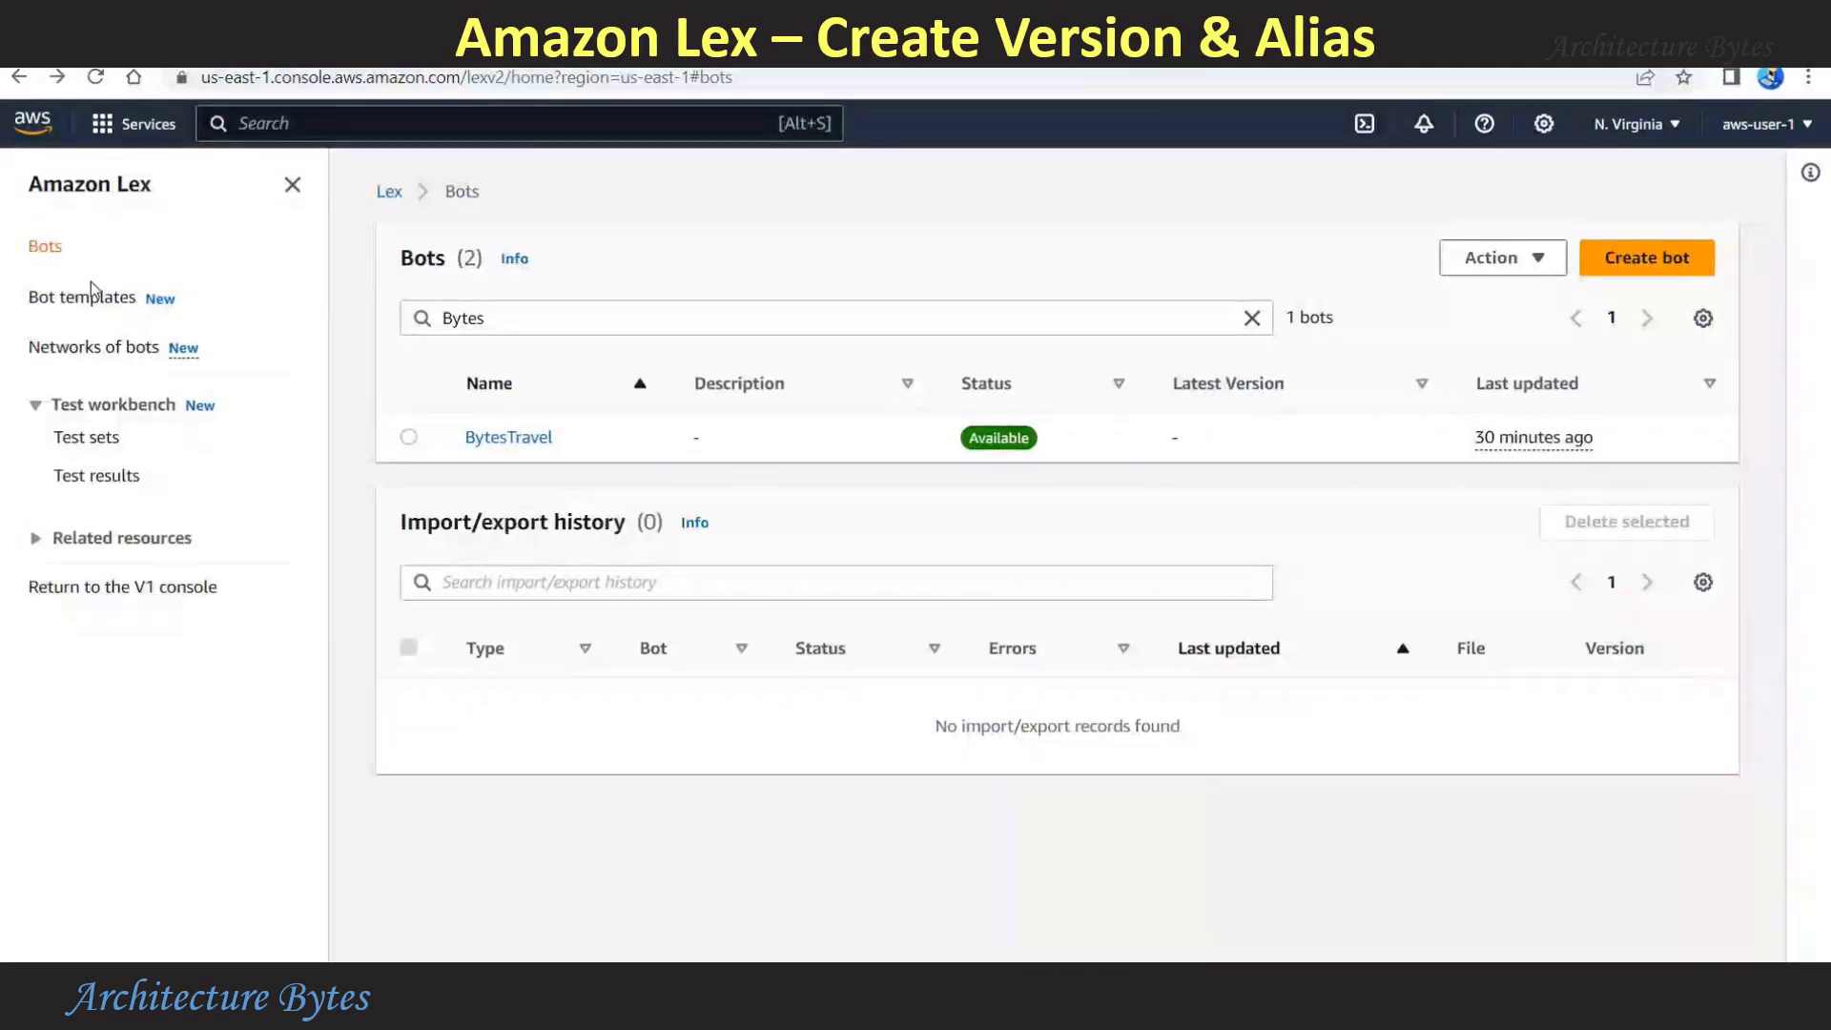
- Create Version 1 of the BytesTravel bot from its draft under Bot versions
{"action": "left_click", "coordinate": [523, 438]}
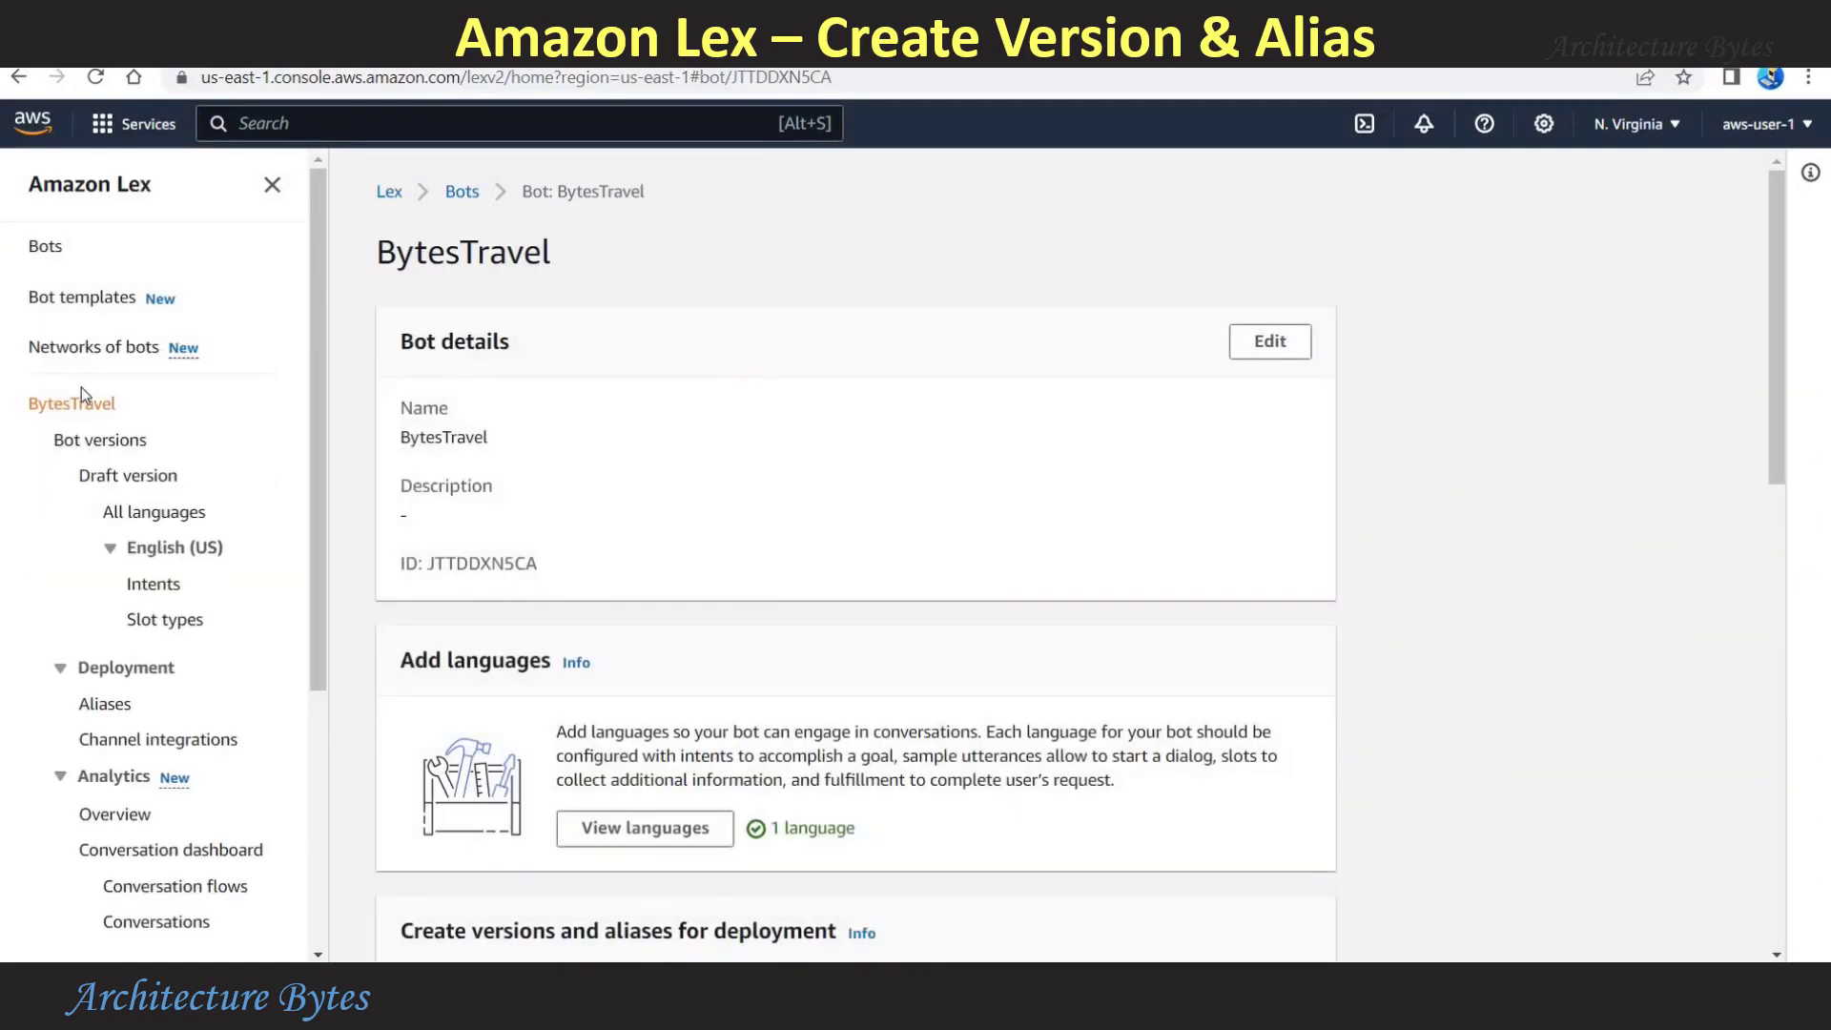
{"action": "left_click", "coordinate": [158, 477]}
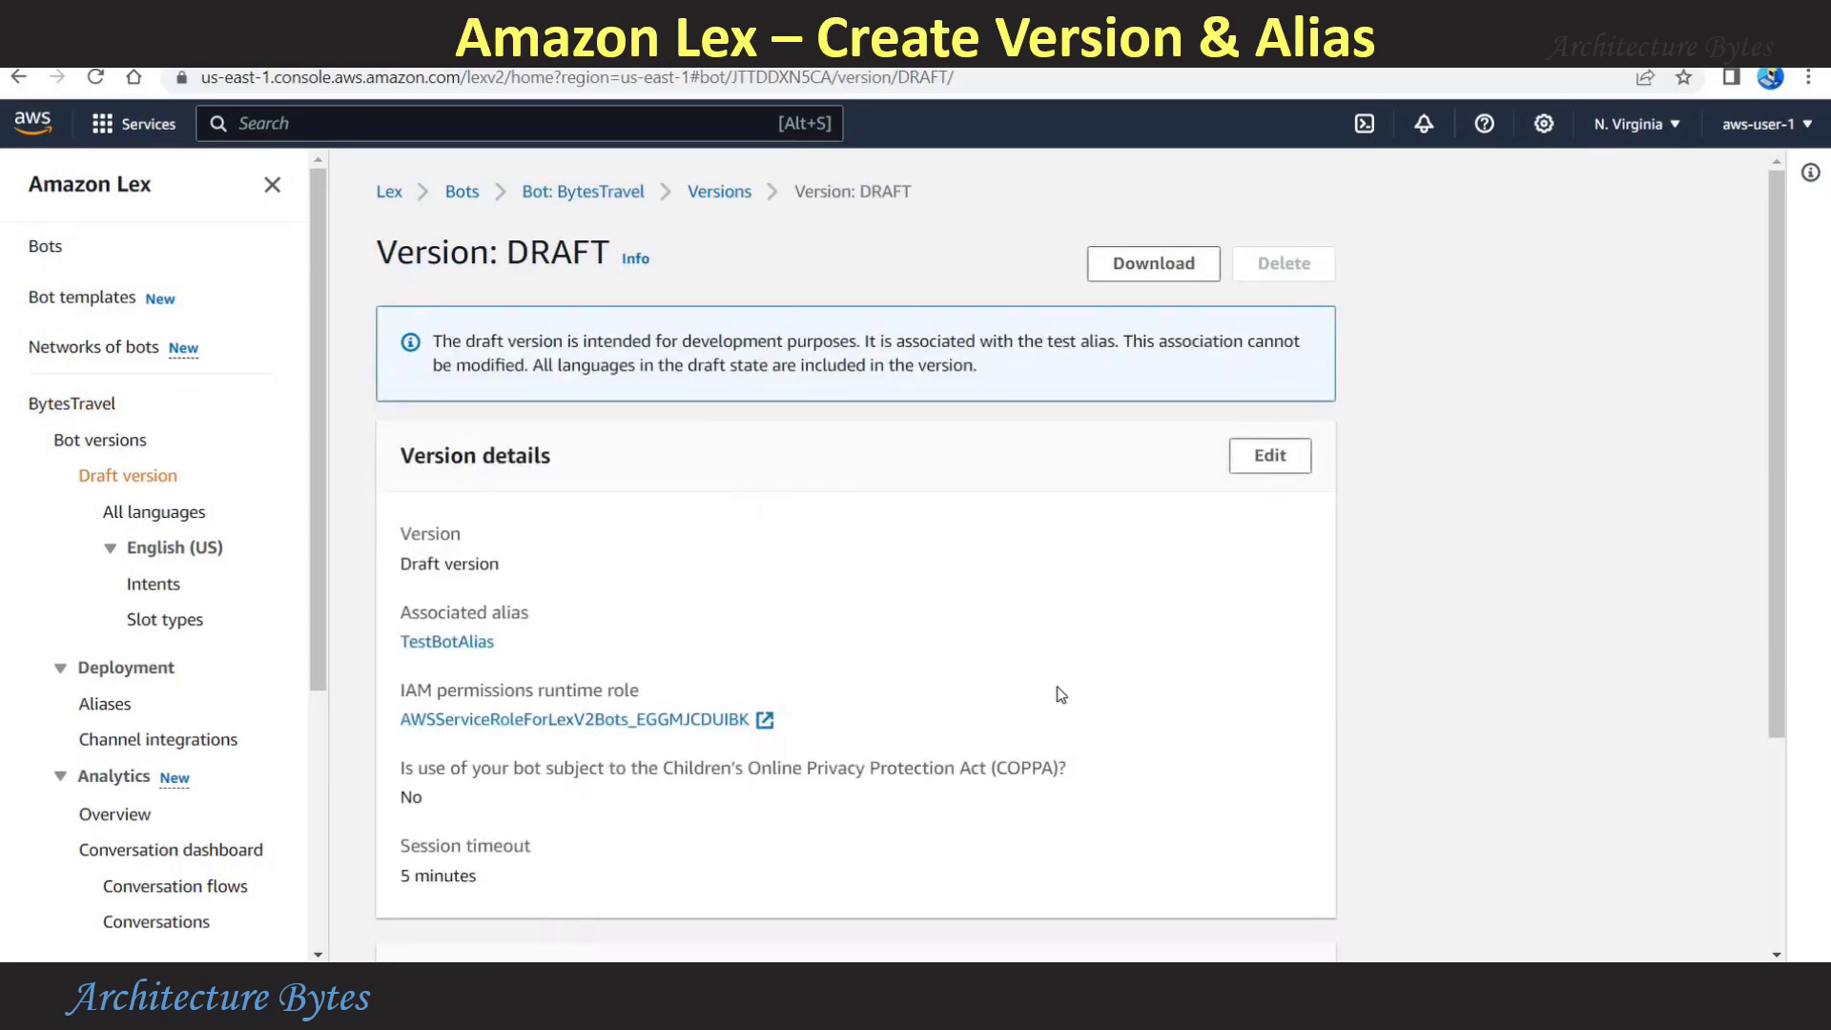
{"action": "left_click", "coordinate": [124, 442]}
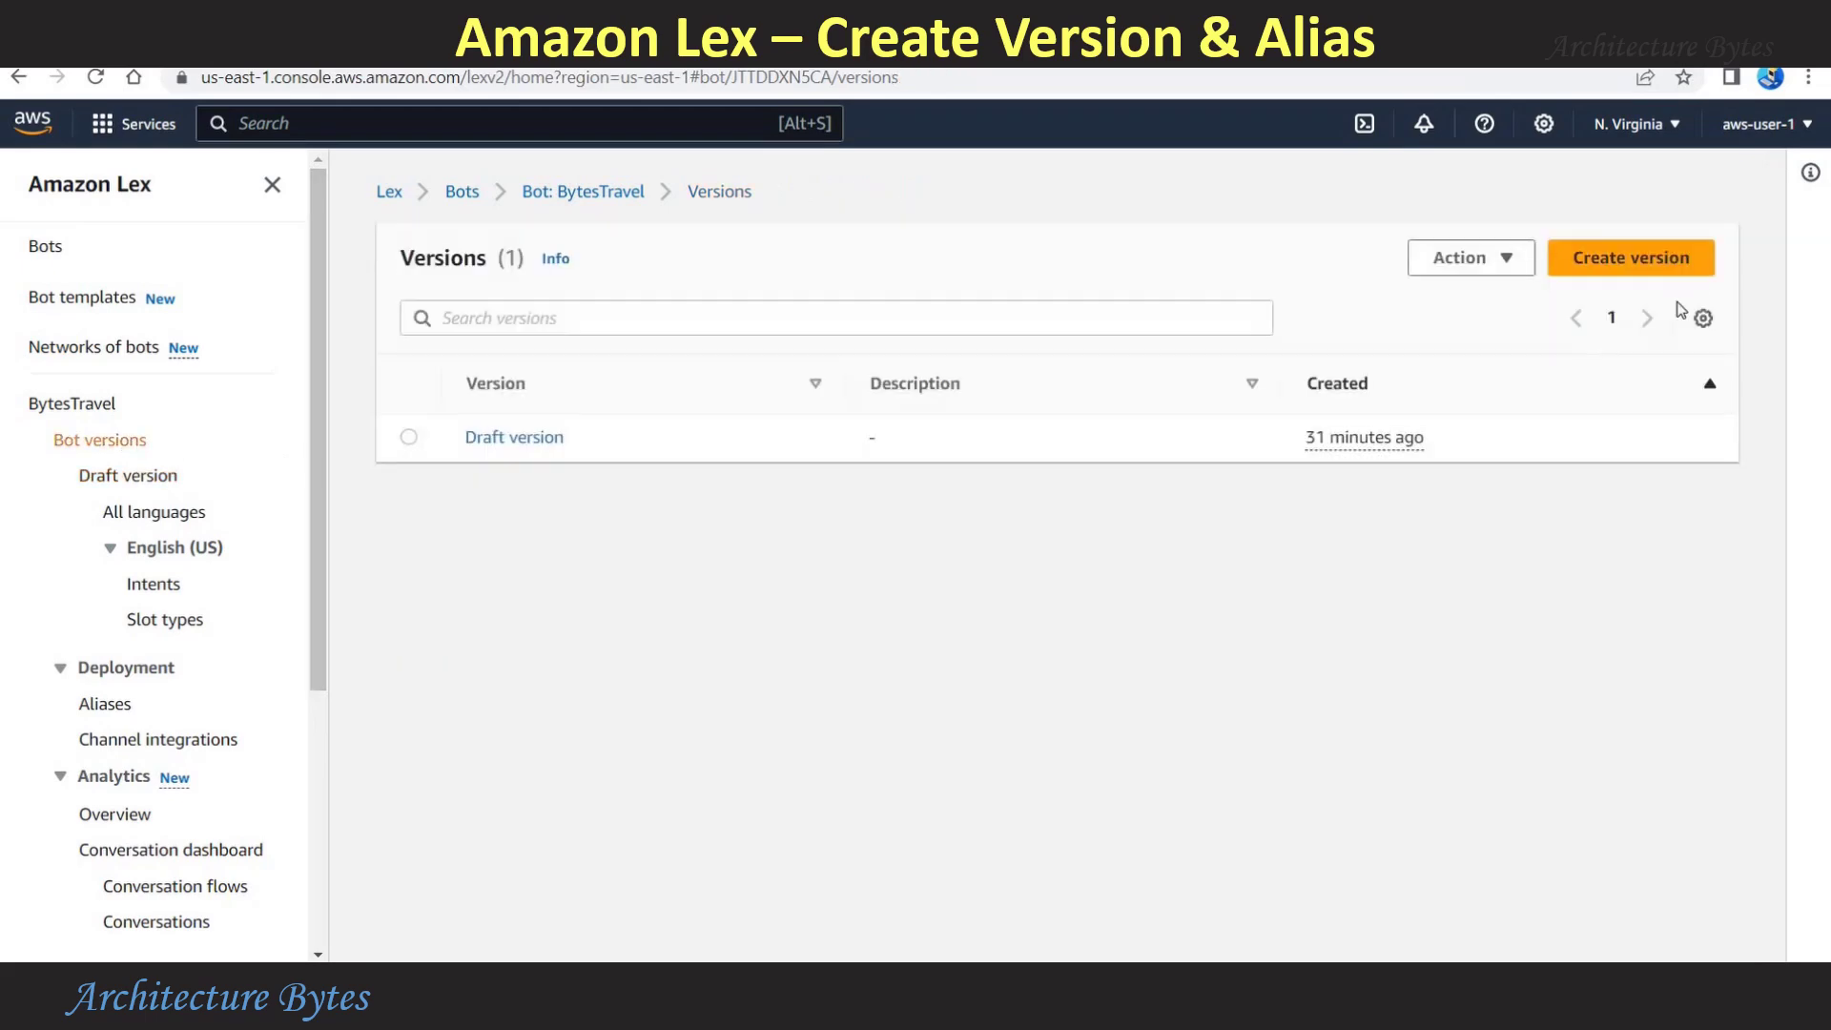
{"action": "left_click", "coordinate": [1631, 258]}
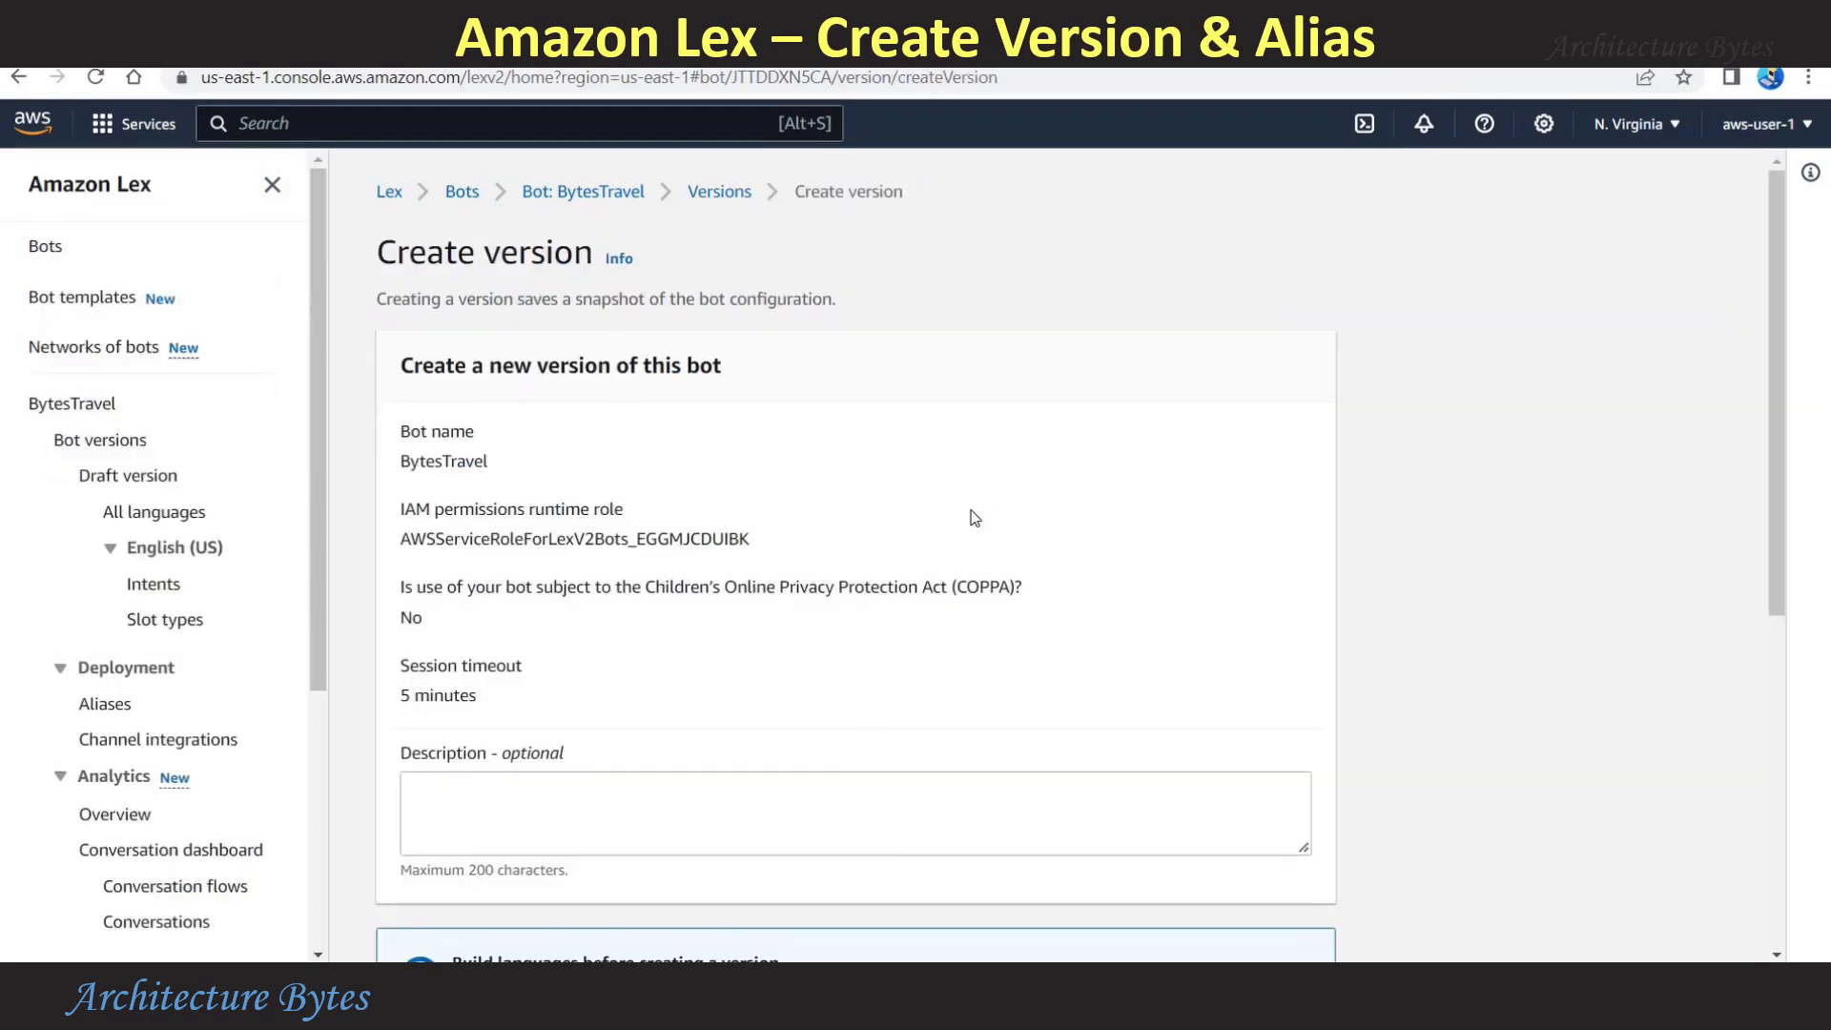
{"action": "scroll", "coordinate": [973, 518], "scroll_direction": "down", "scroll_amount": 7}
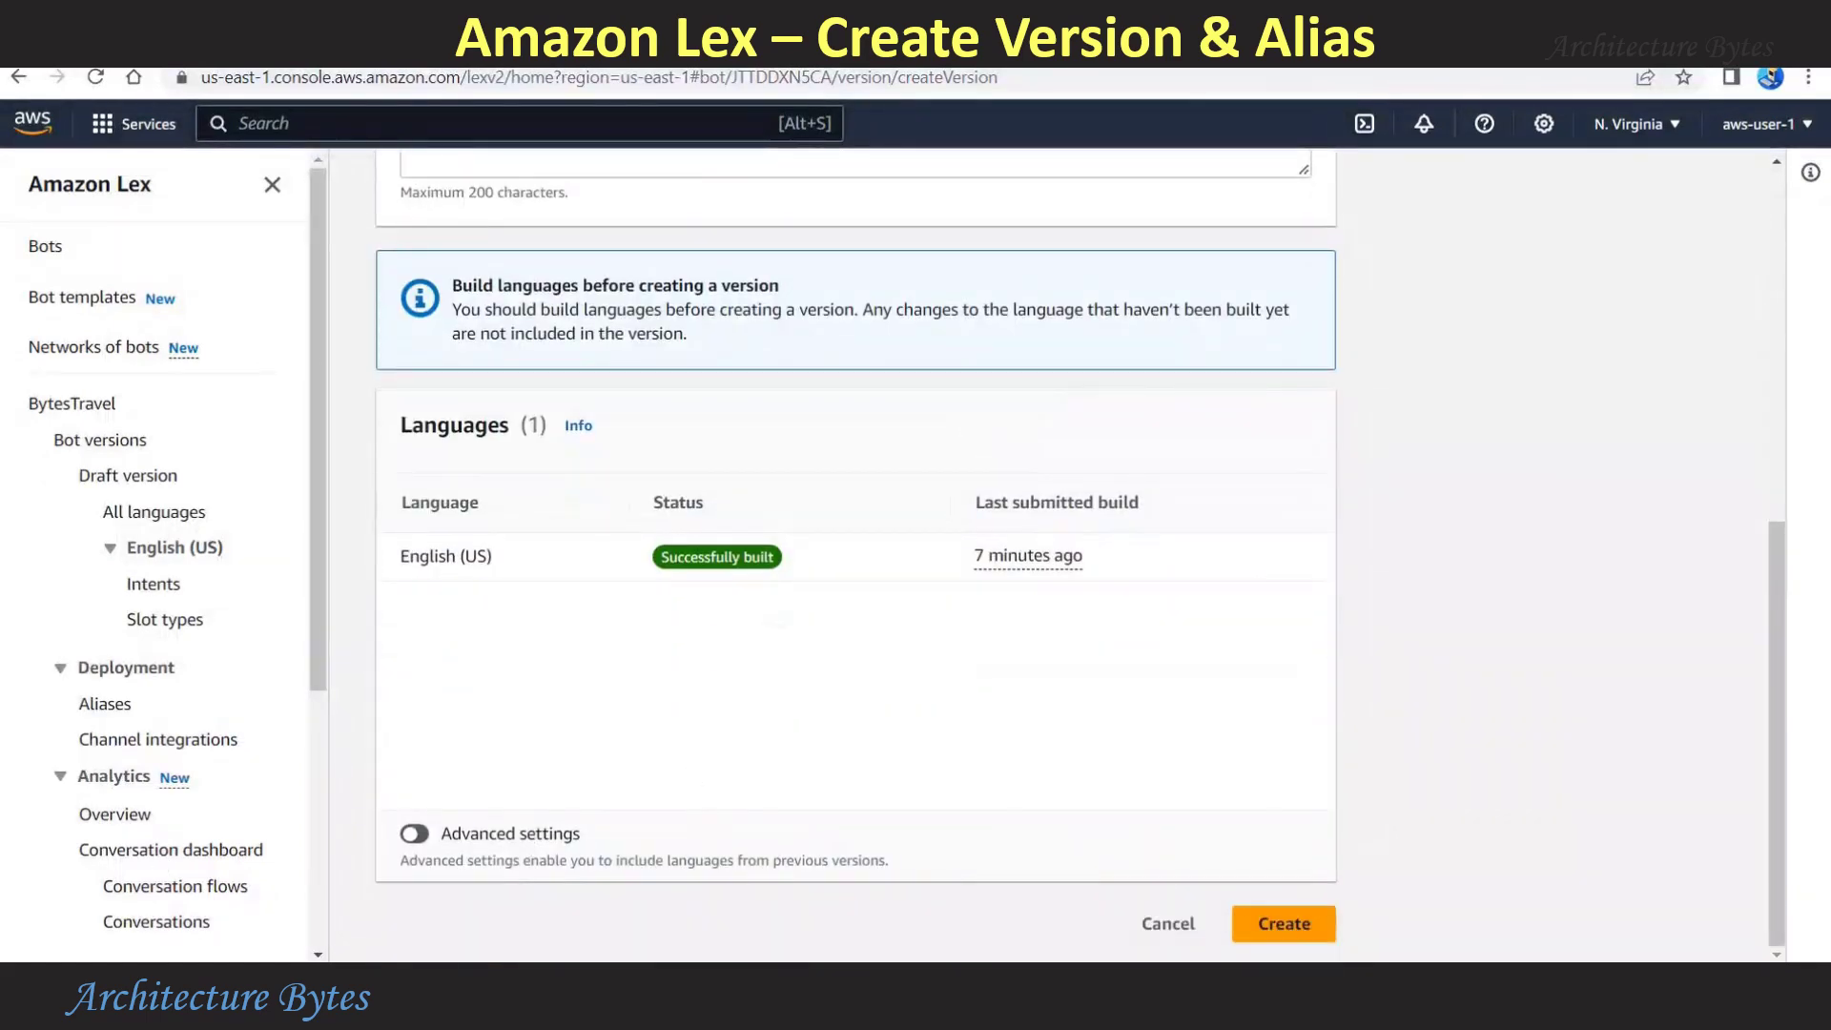
{"action": "left_click", "coordinate": [1287, 930]}
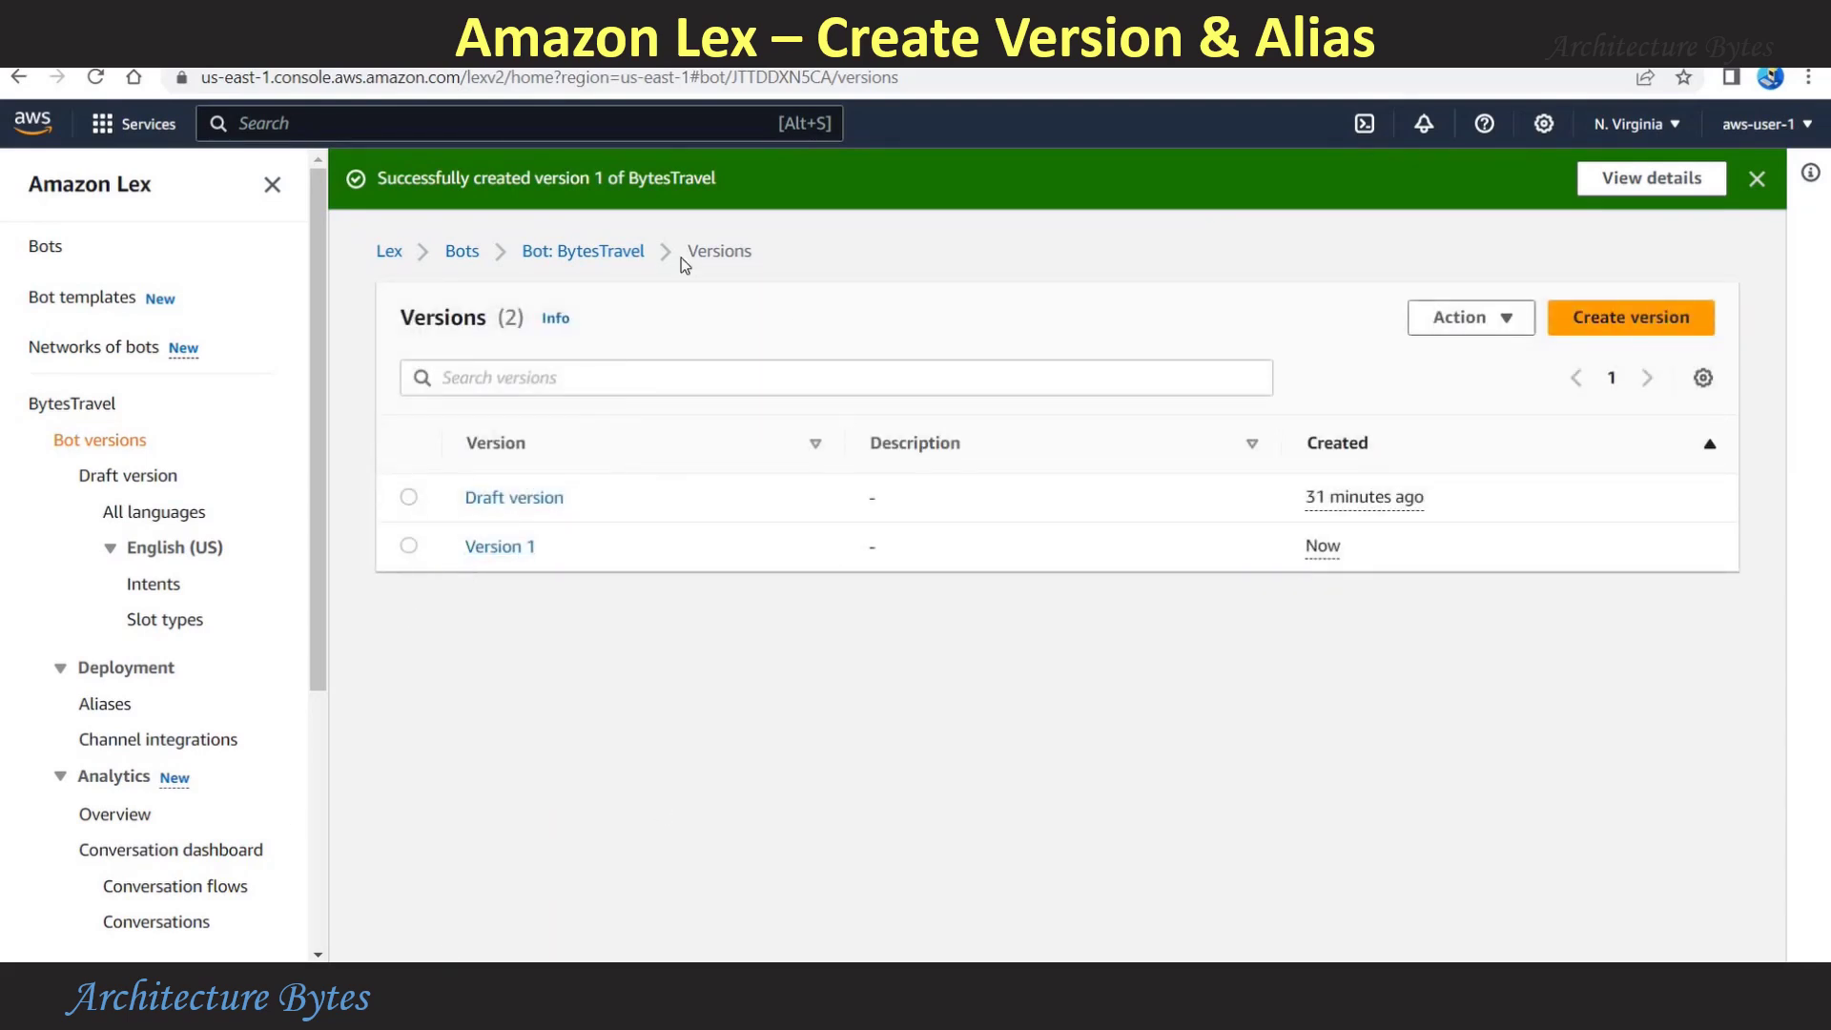
- Create the alias BytesTravelAlias for the BytesTravel bot, associated with Version 1
{"action": "left_click", "coordinate": [116, 711]}
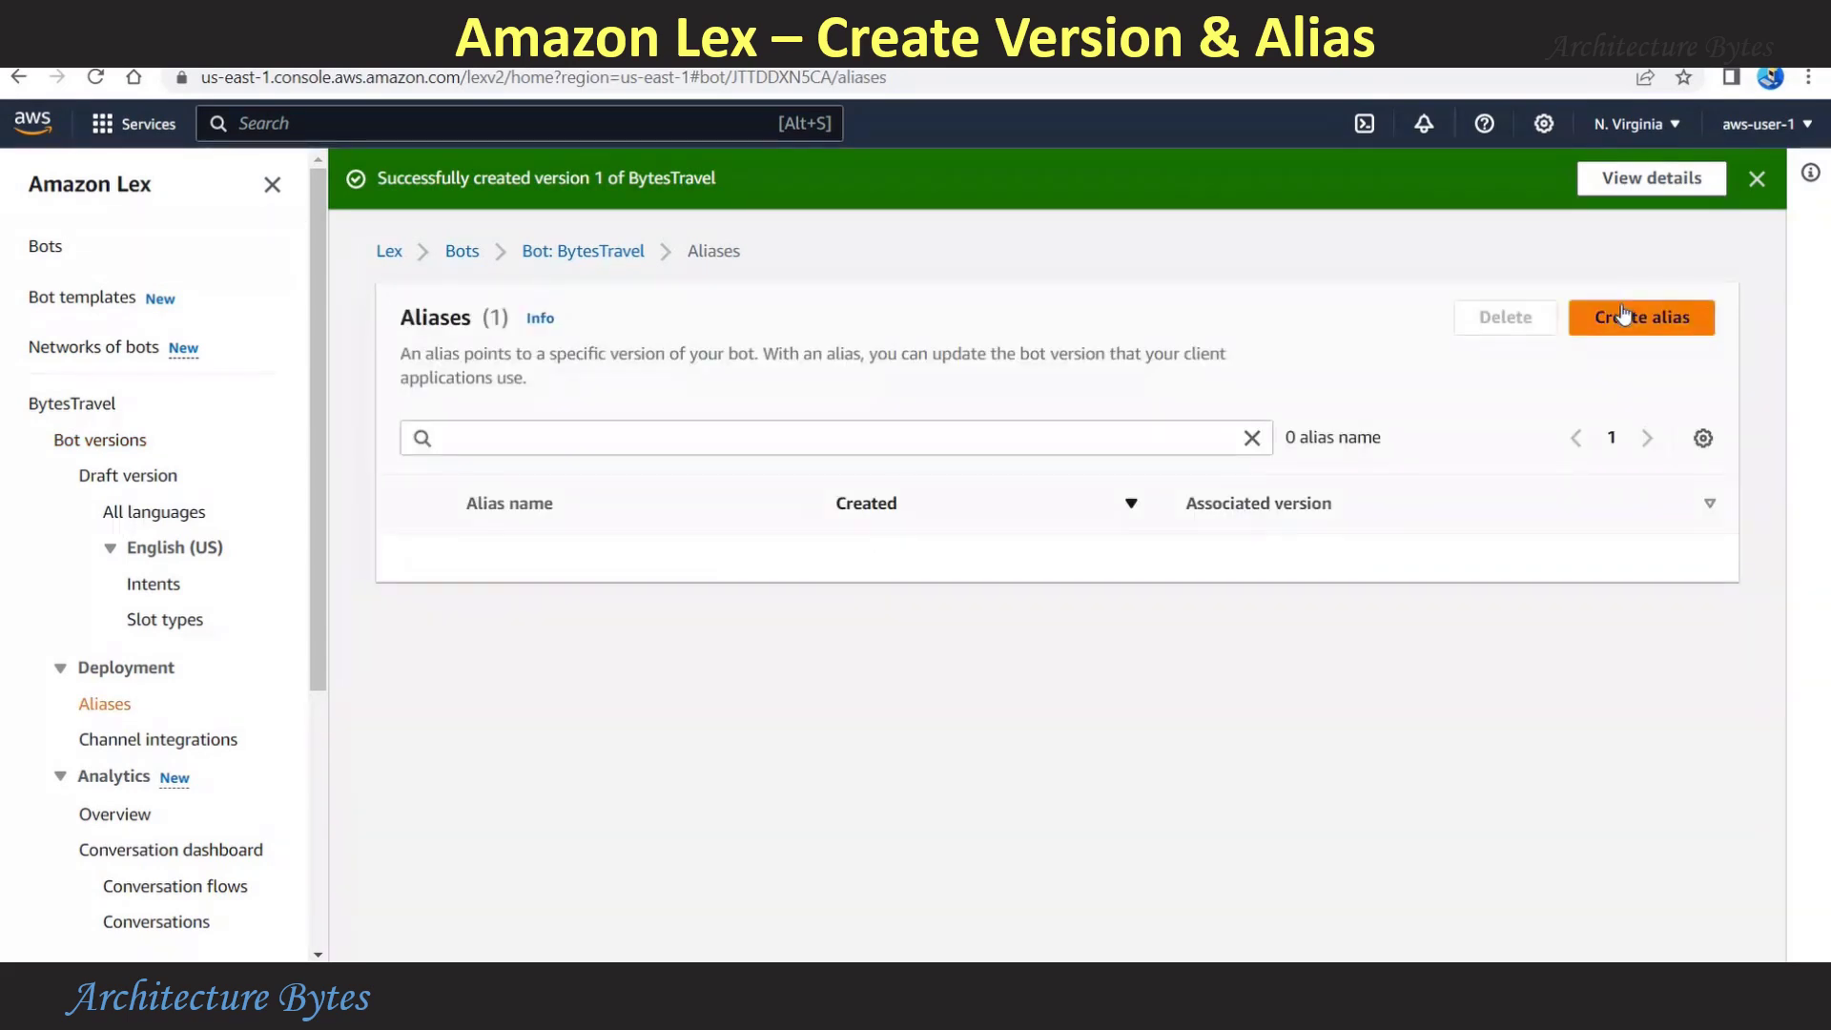
{"action": "left_click", "coordinate": [1628, 314]}
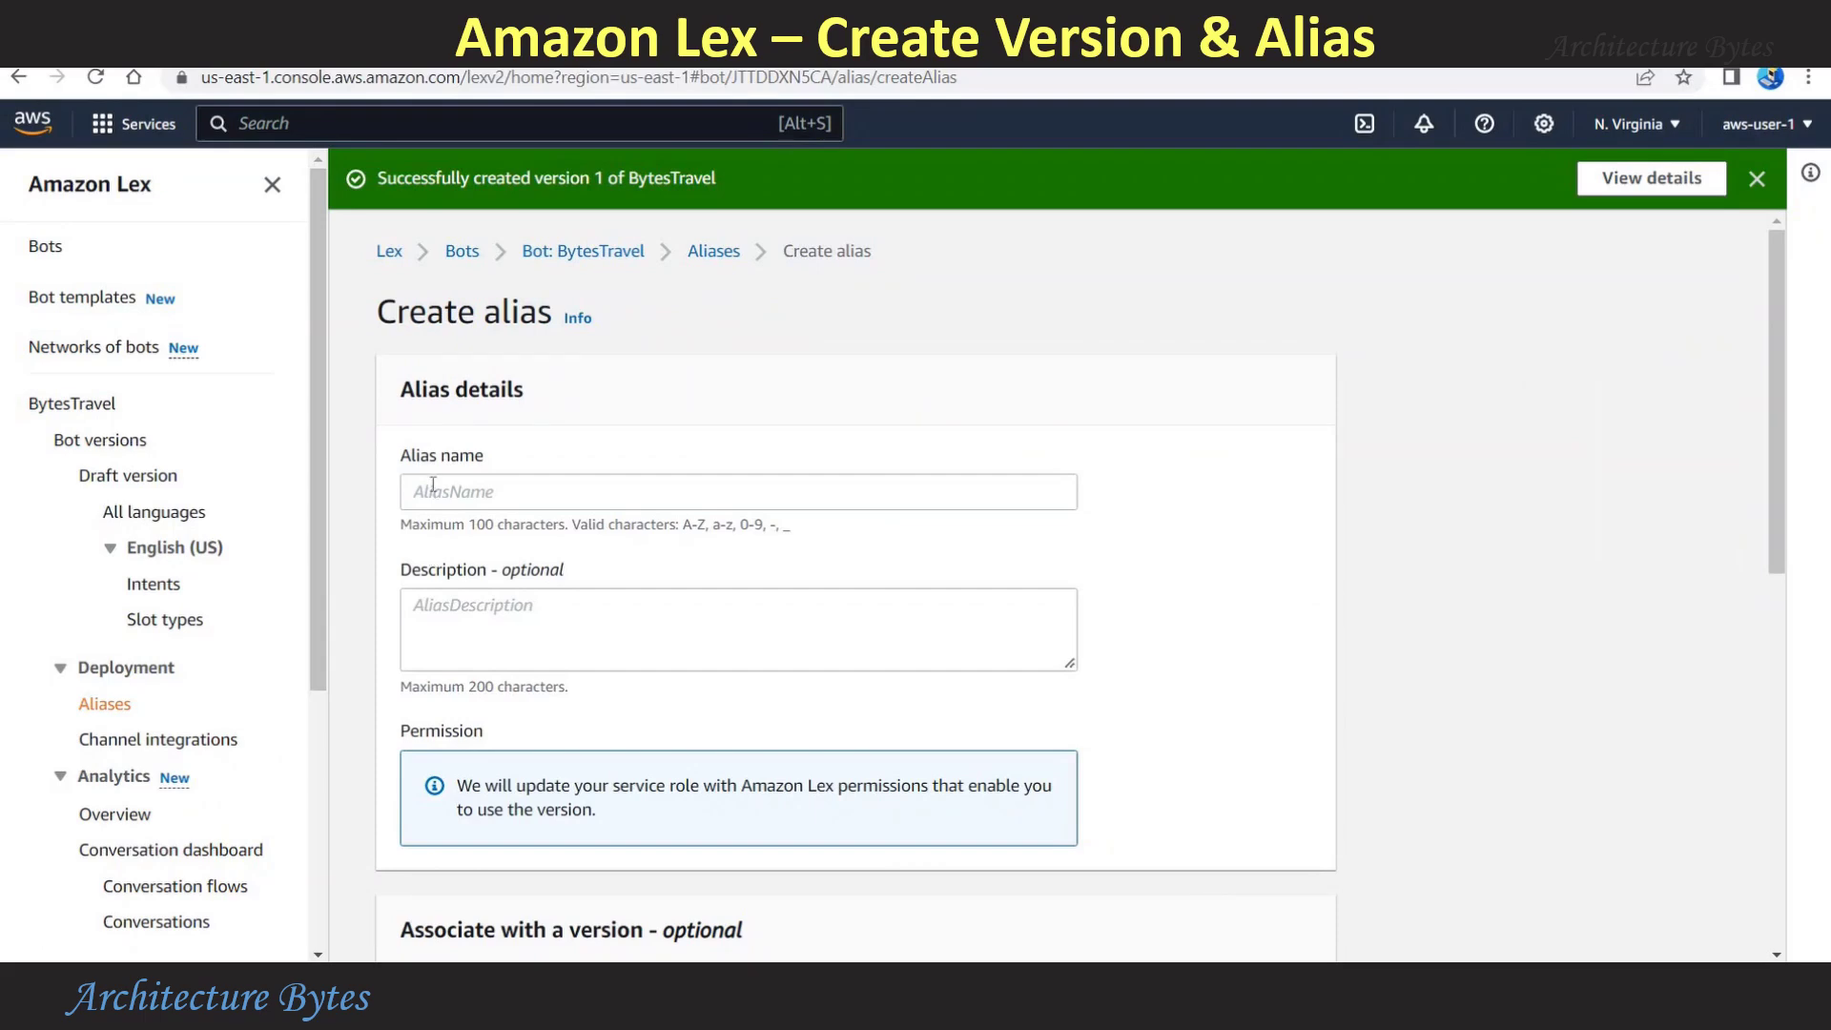
{"action": "left_click", "coordinate": [1017, 485]}
{"action": "type", "text": "BytesT"}
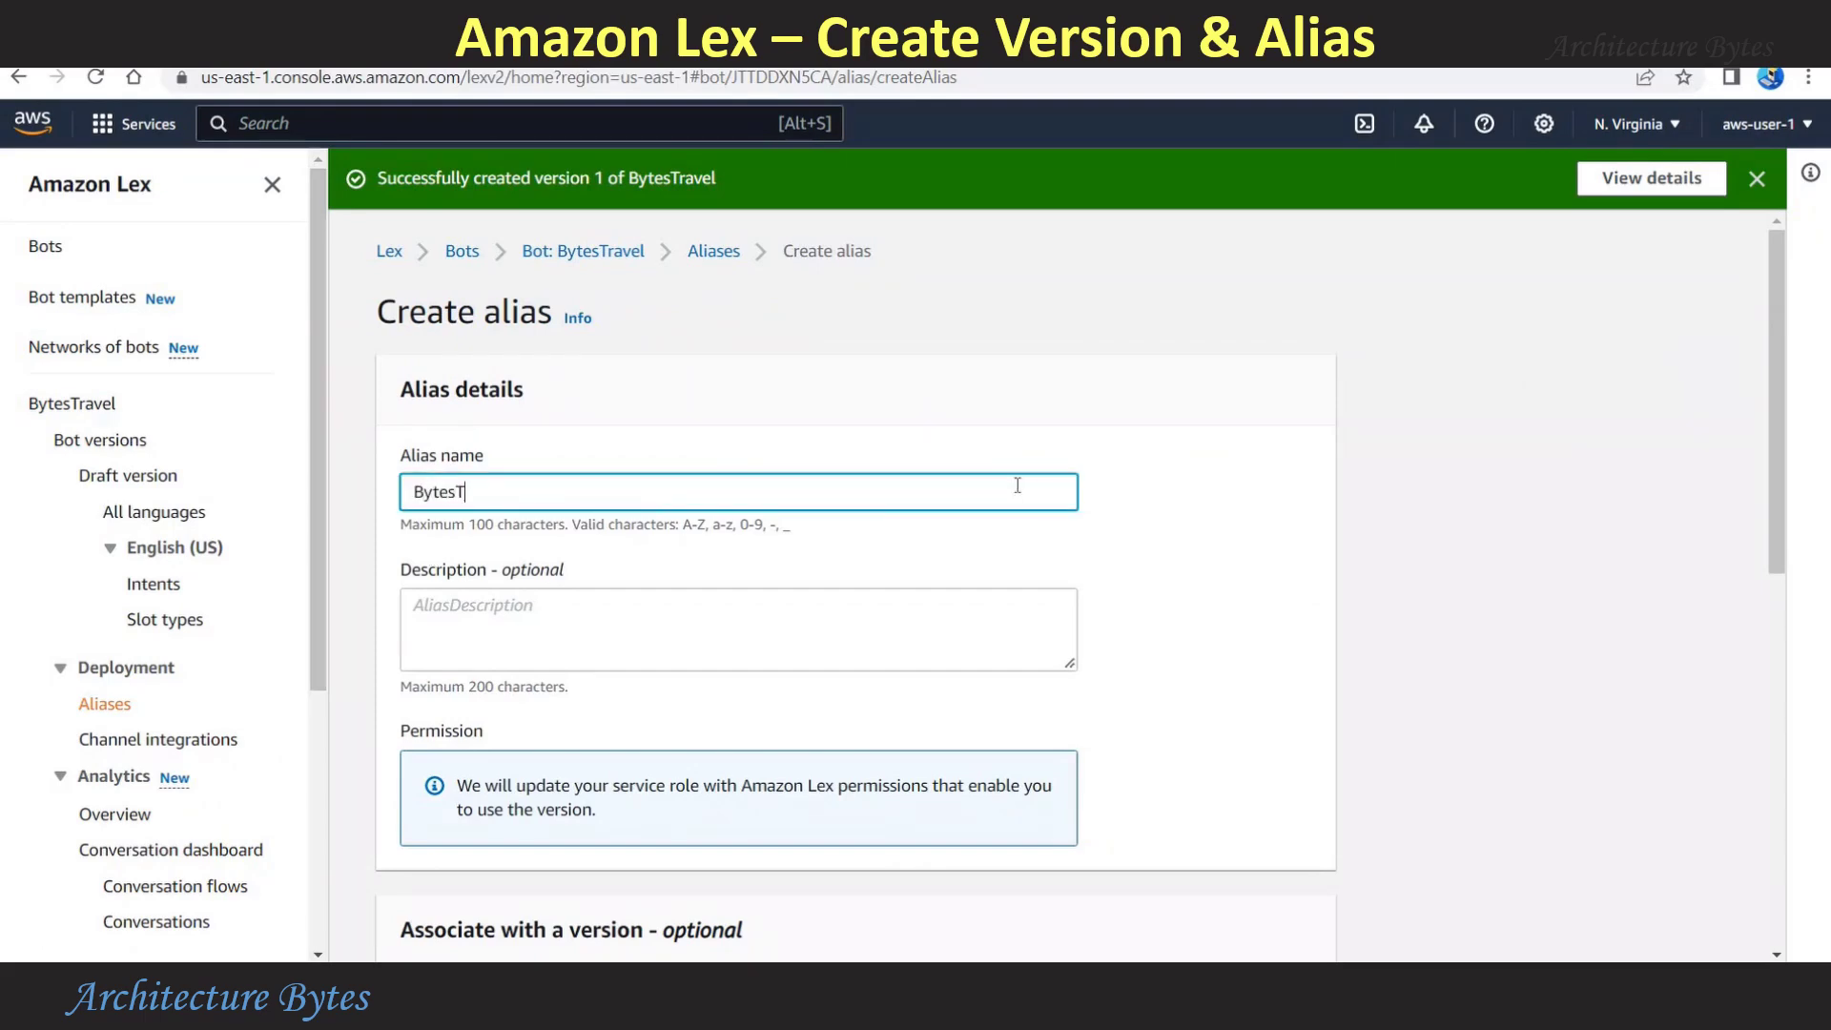
{"action": "type", "text": "ravelAlias"}
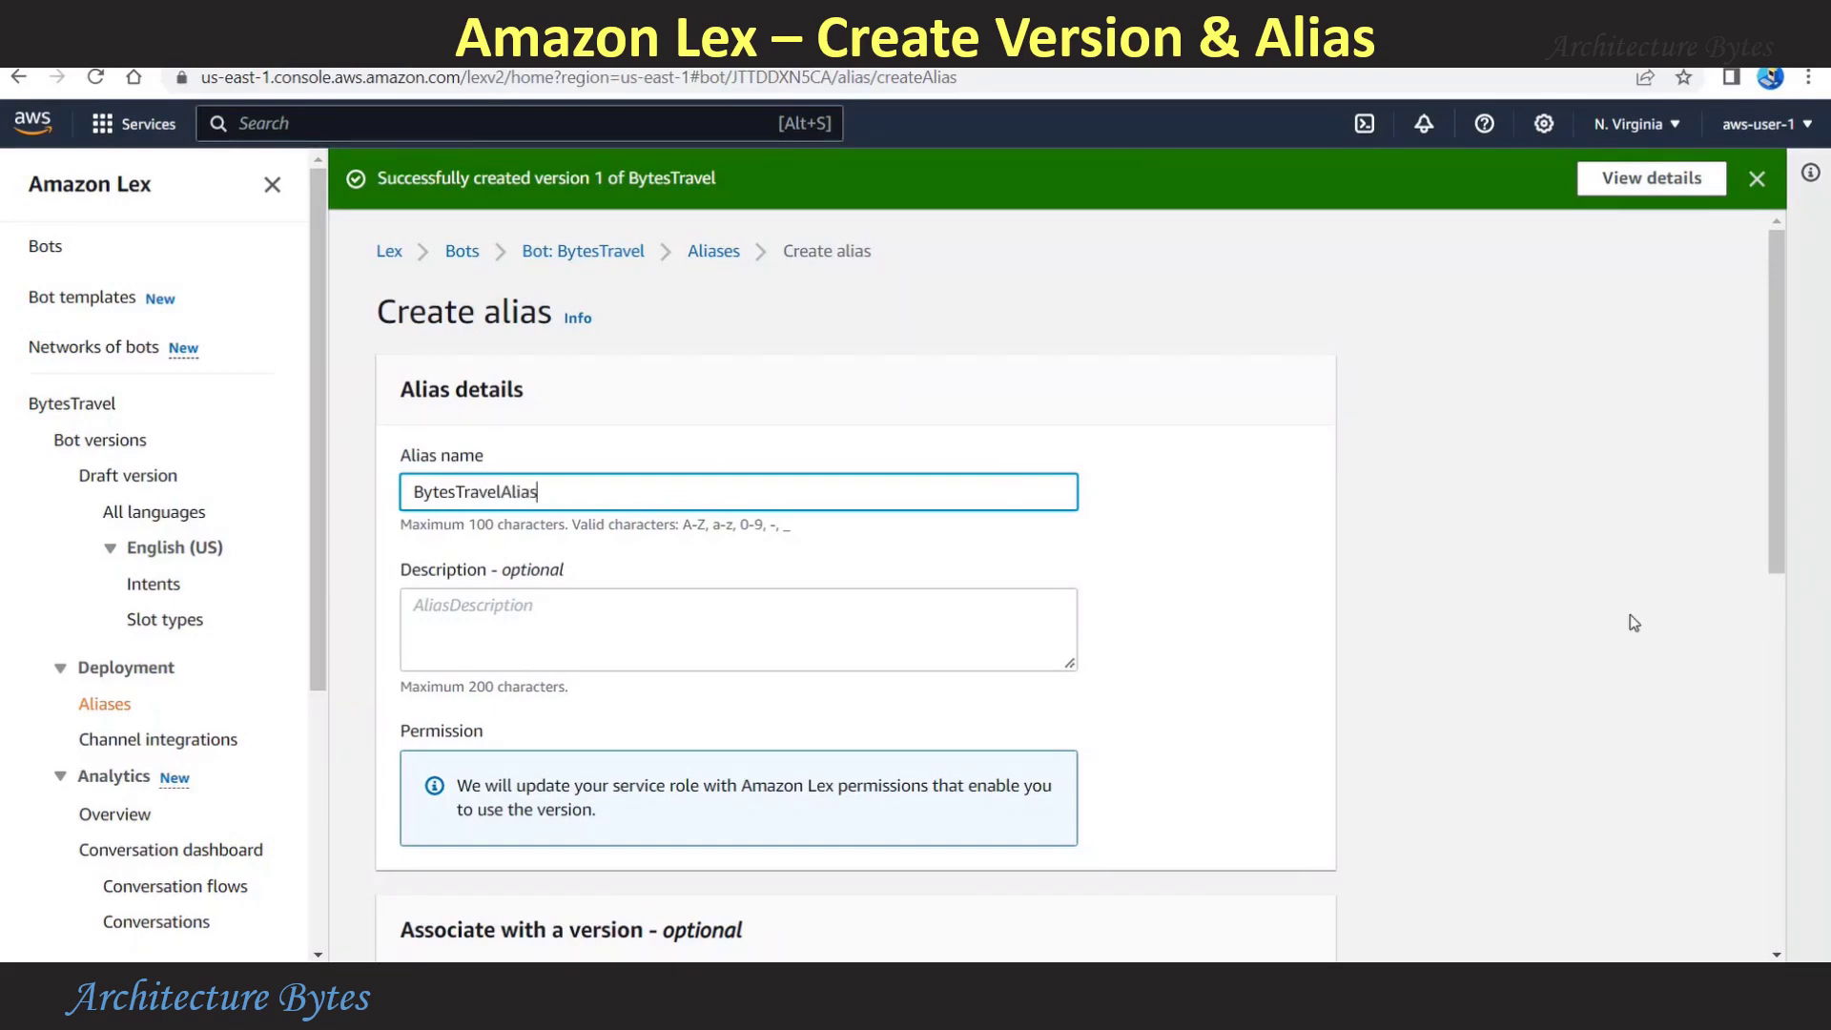
{"action": "scroll", "coordinate": [1630, 618], "scroll_direction": "down", "scroll_amount": 4}
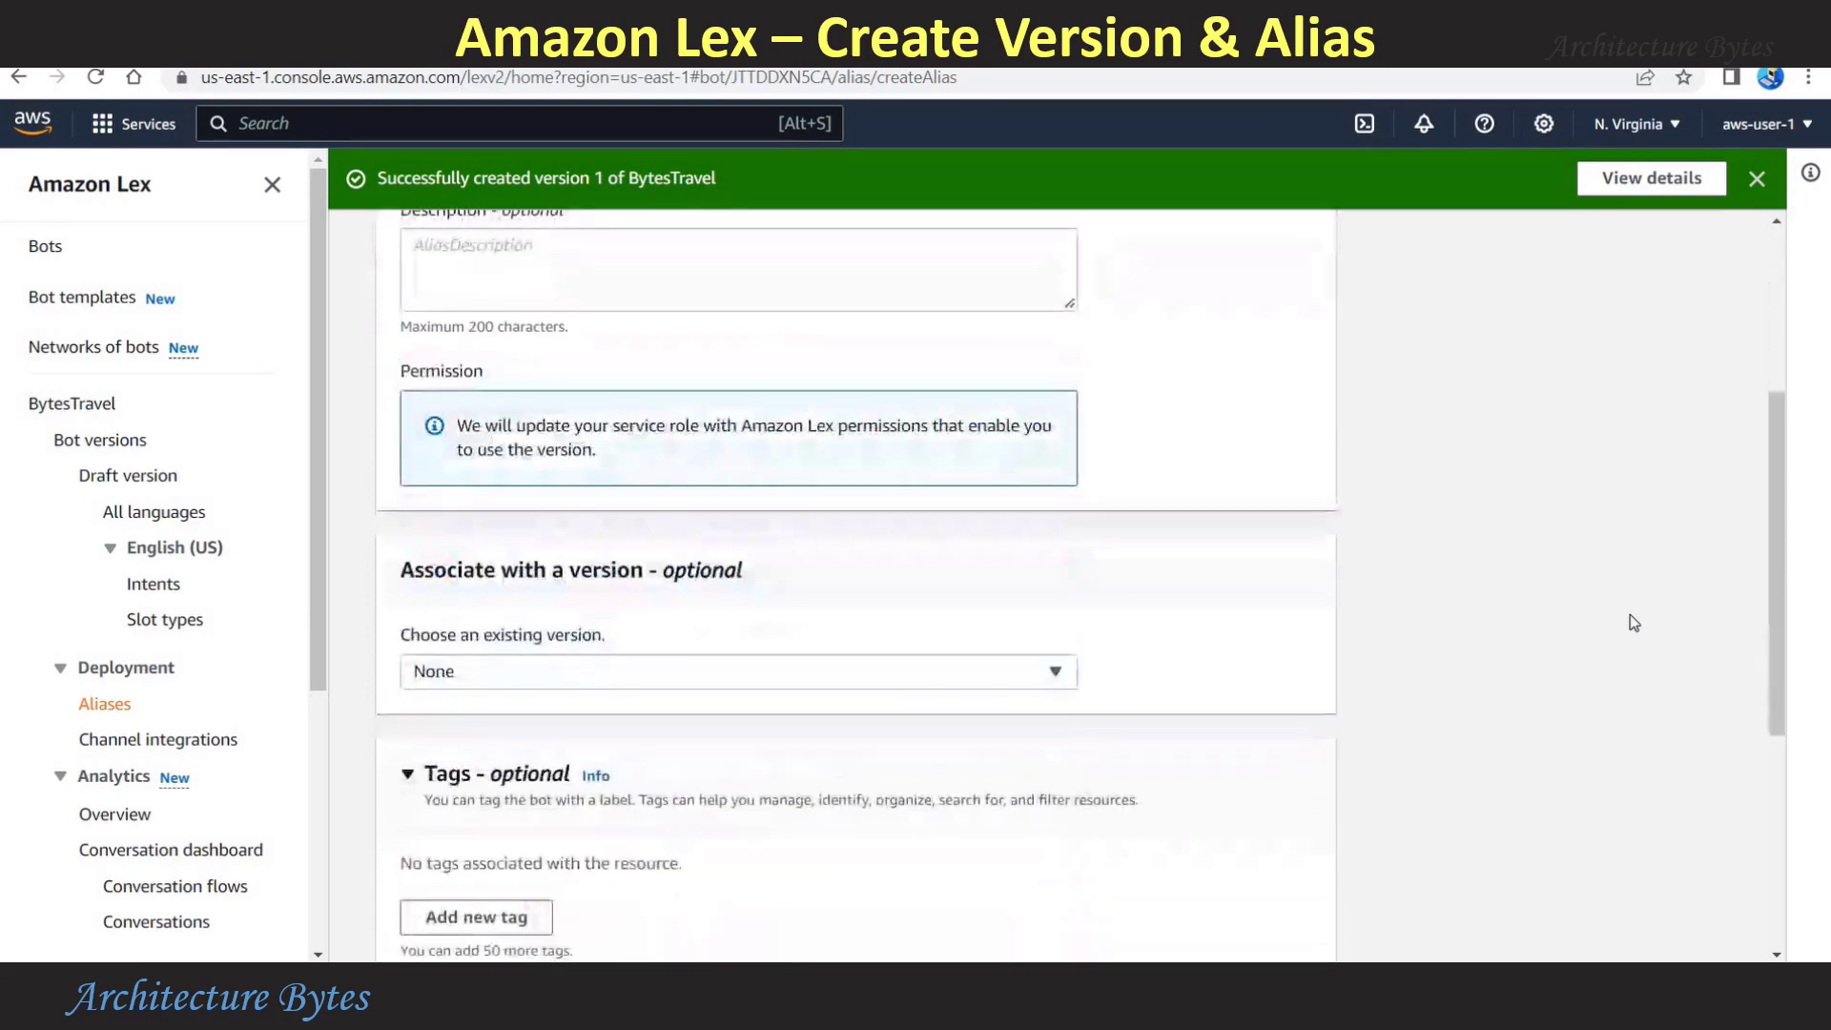
{"action": "scroll", "coordinate": [887, 496], "scroll_direction": "down", "scroll_amount": 2}
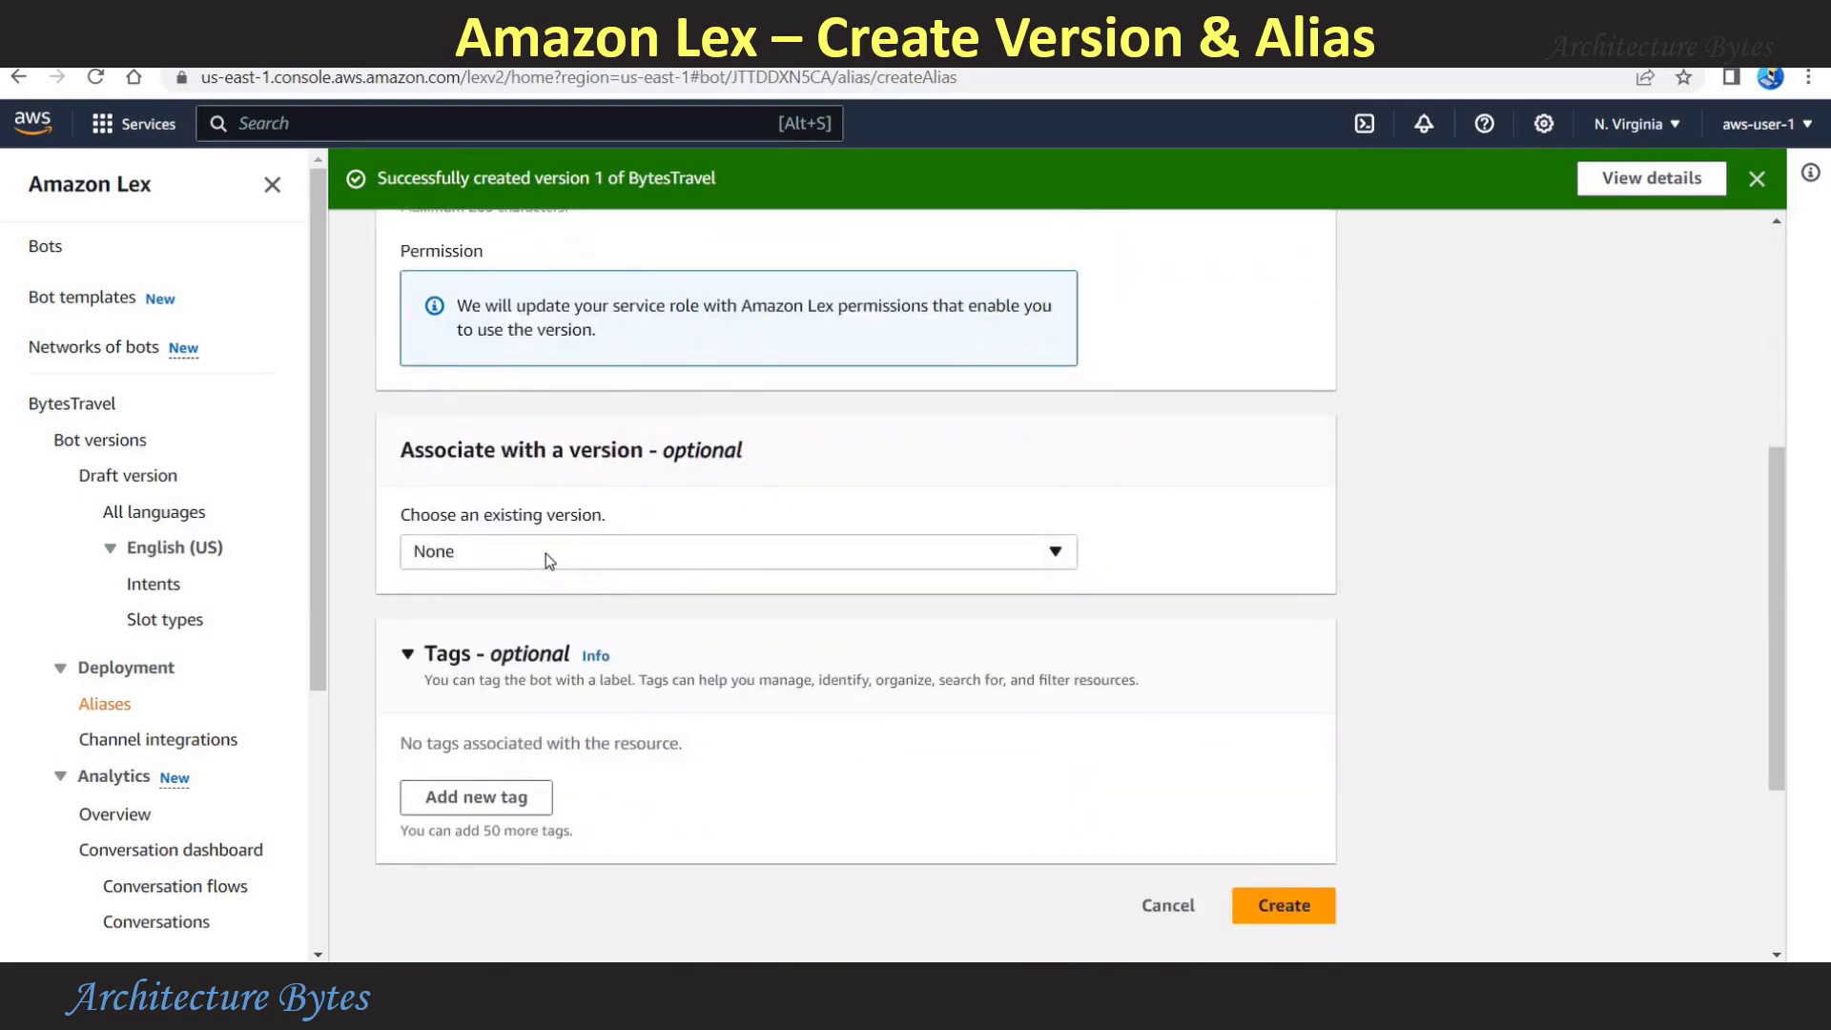
{"action": "left_click", "coordinate": [524, 553]}
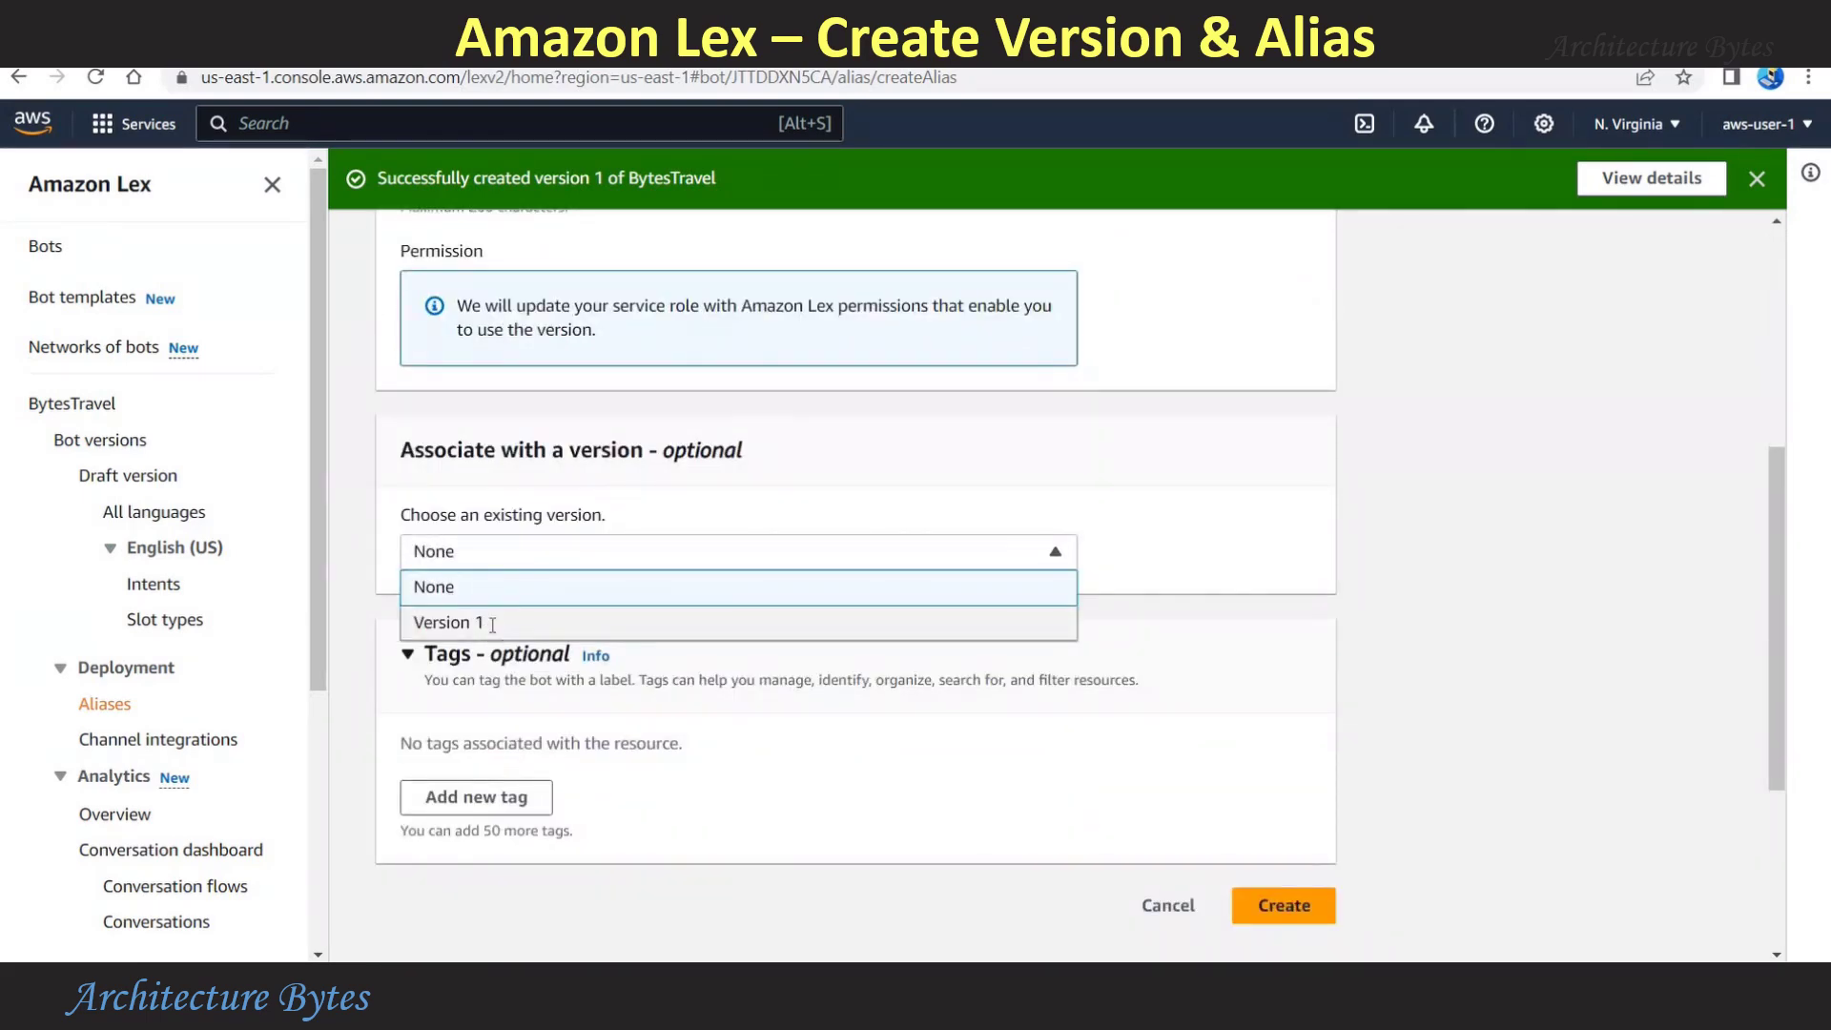
{"action": "left_click", "coordinate": [492, 623]}
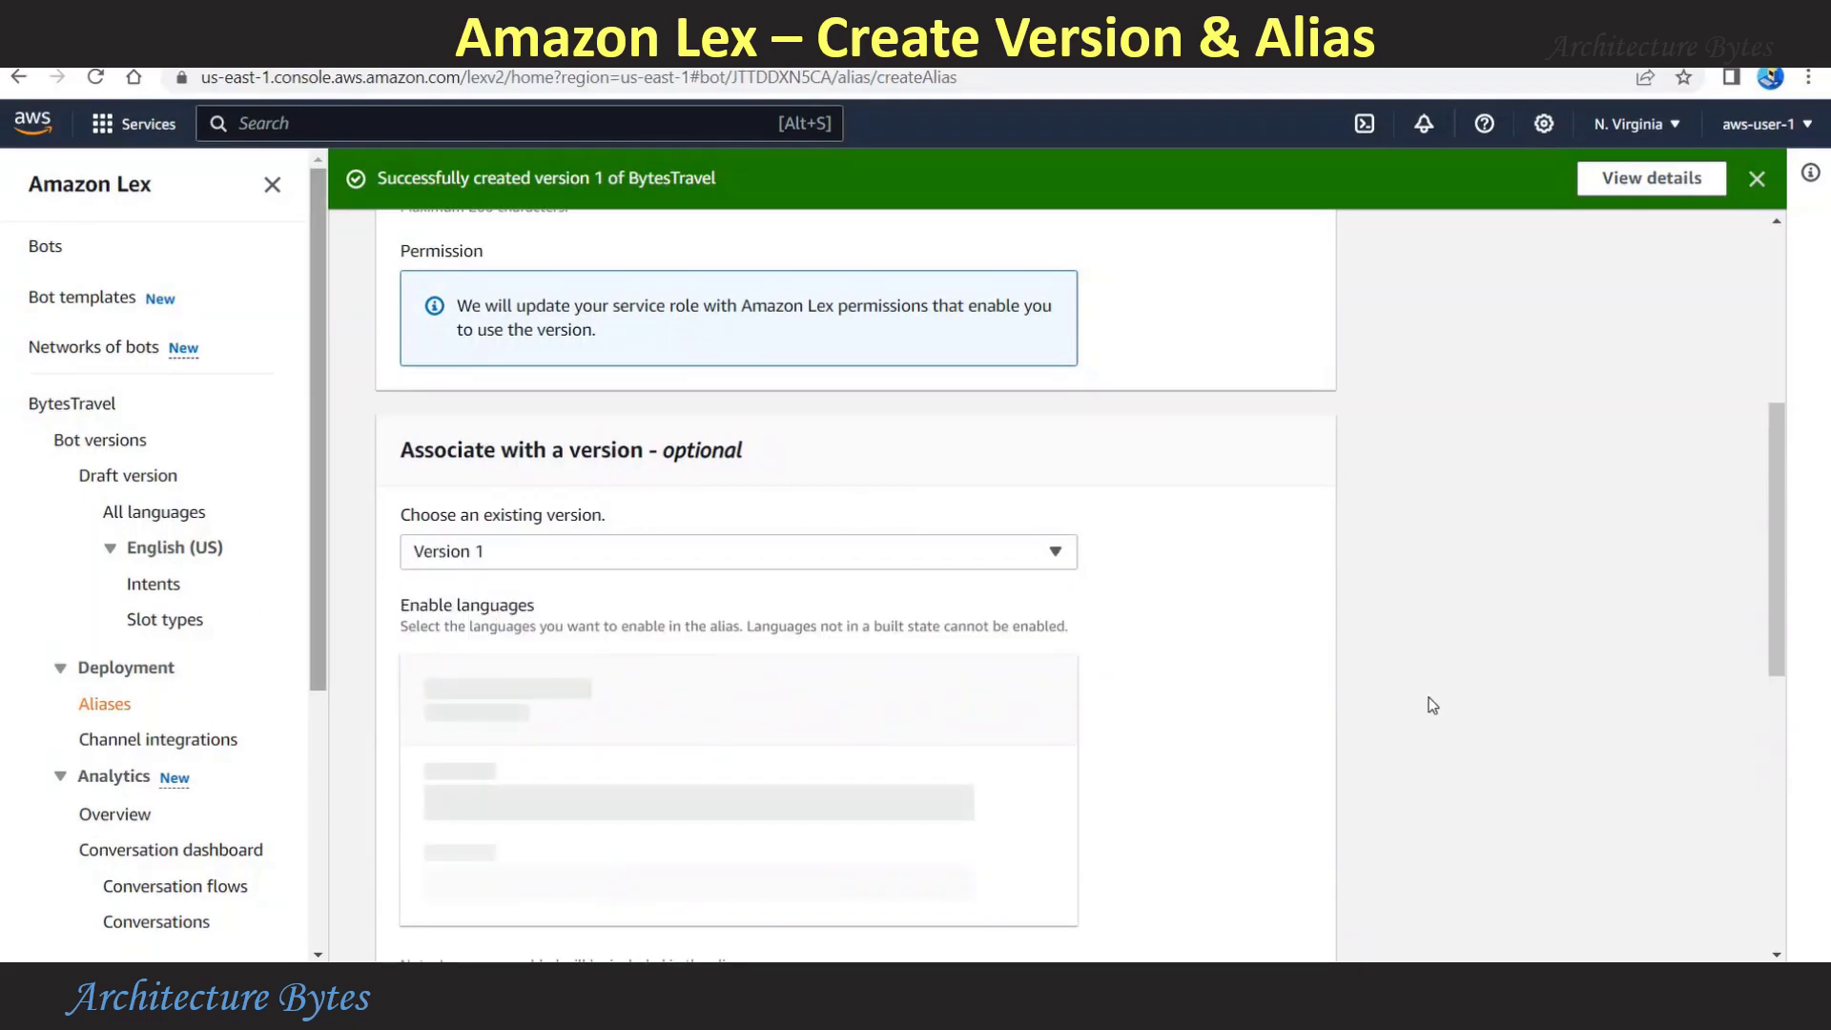
{"action": "scroll", "coordinate": [1468, 673], "scroll_direction": "down", "scroll_amount": 4}
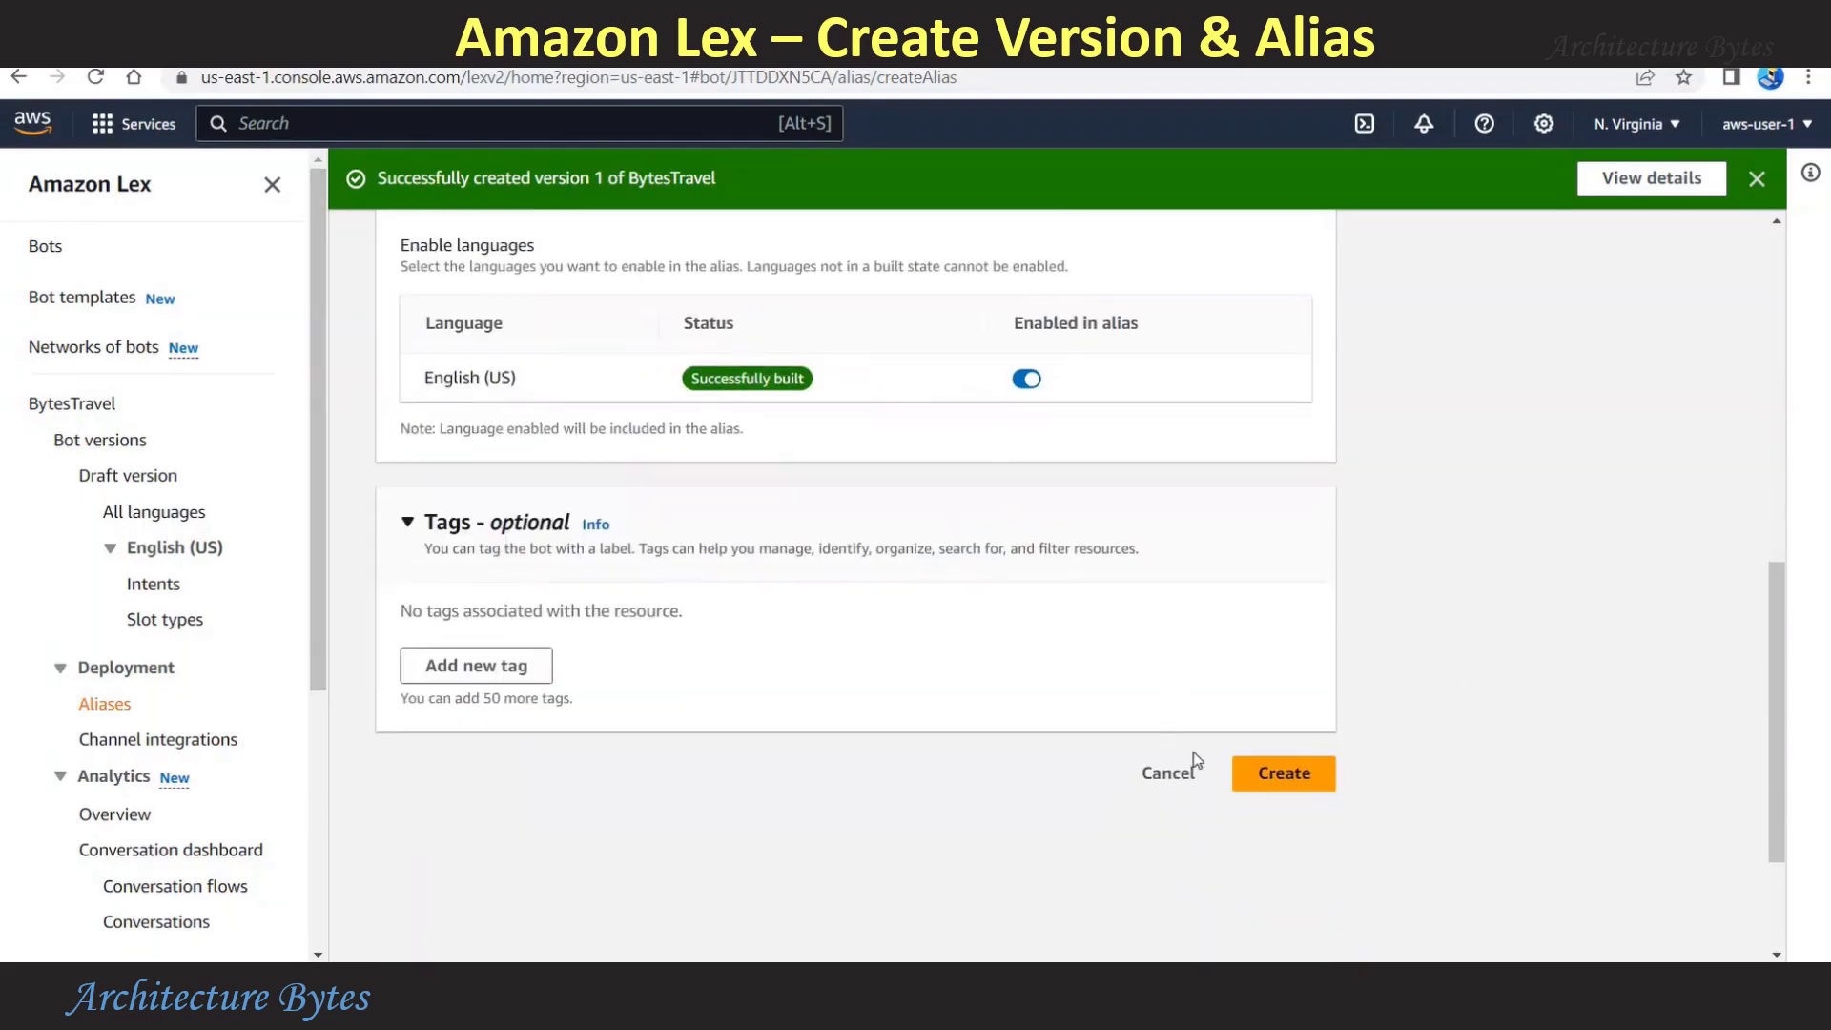
{"action": "left_click", "coordinate": [1292, 767]}
{"action": "type", "text": "Bytes"}
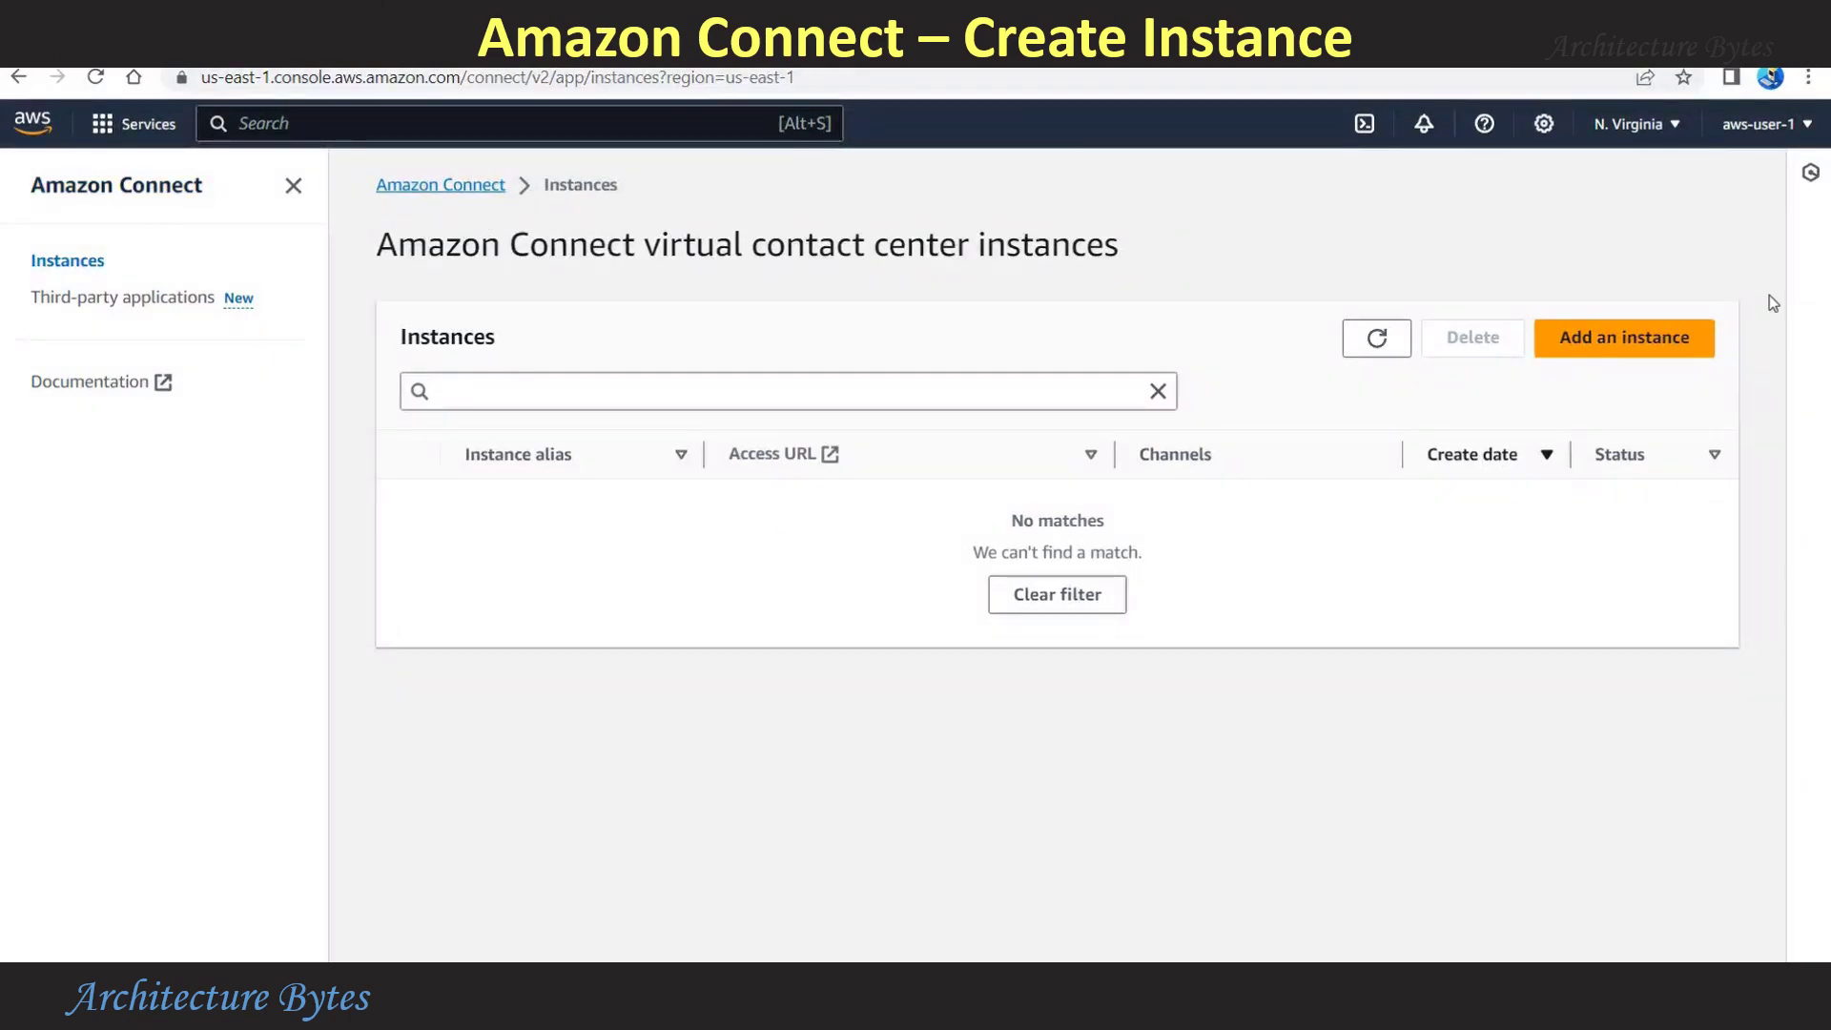
- Start a new Connect instance with the access URL alias bytestravel
{"action": "left_click", "coordinate": [1640, 343]}
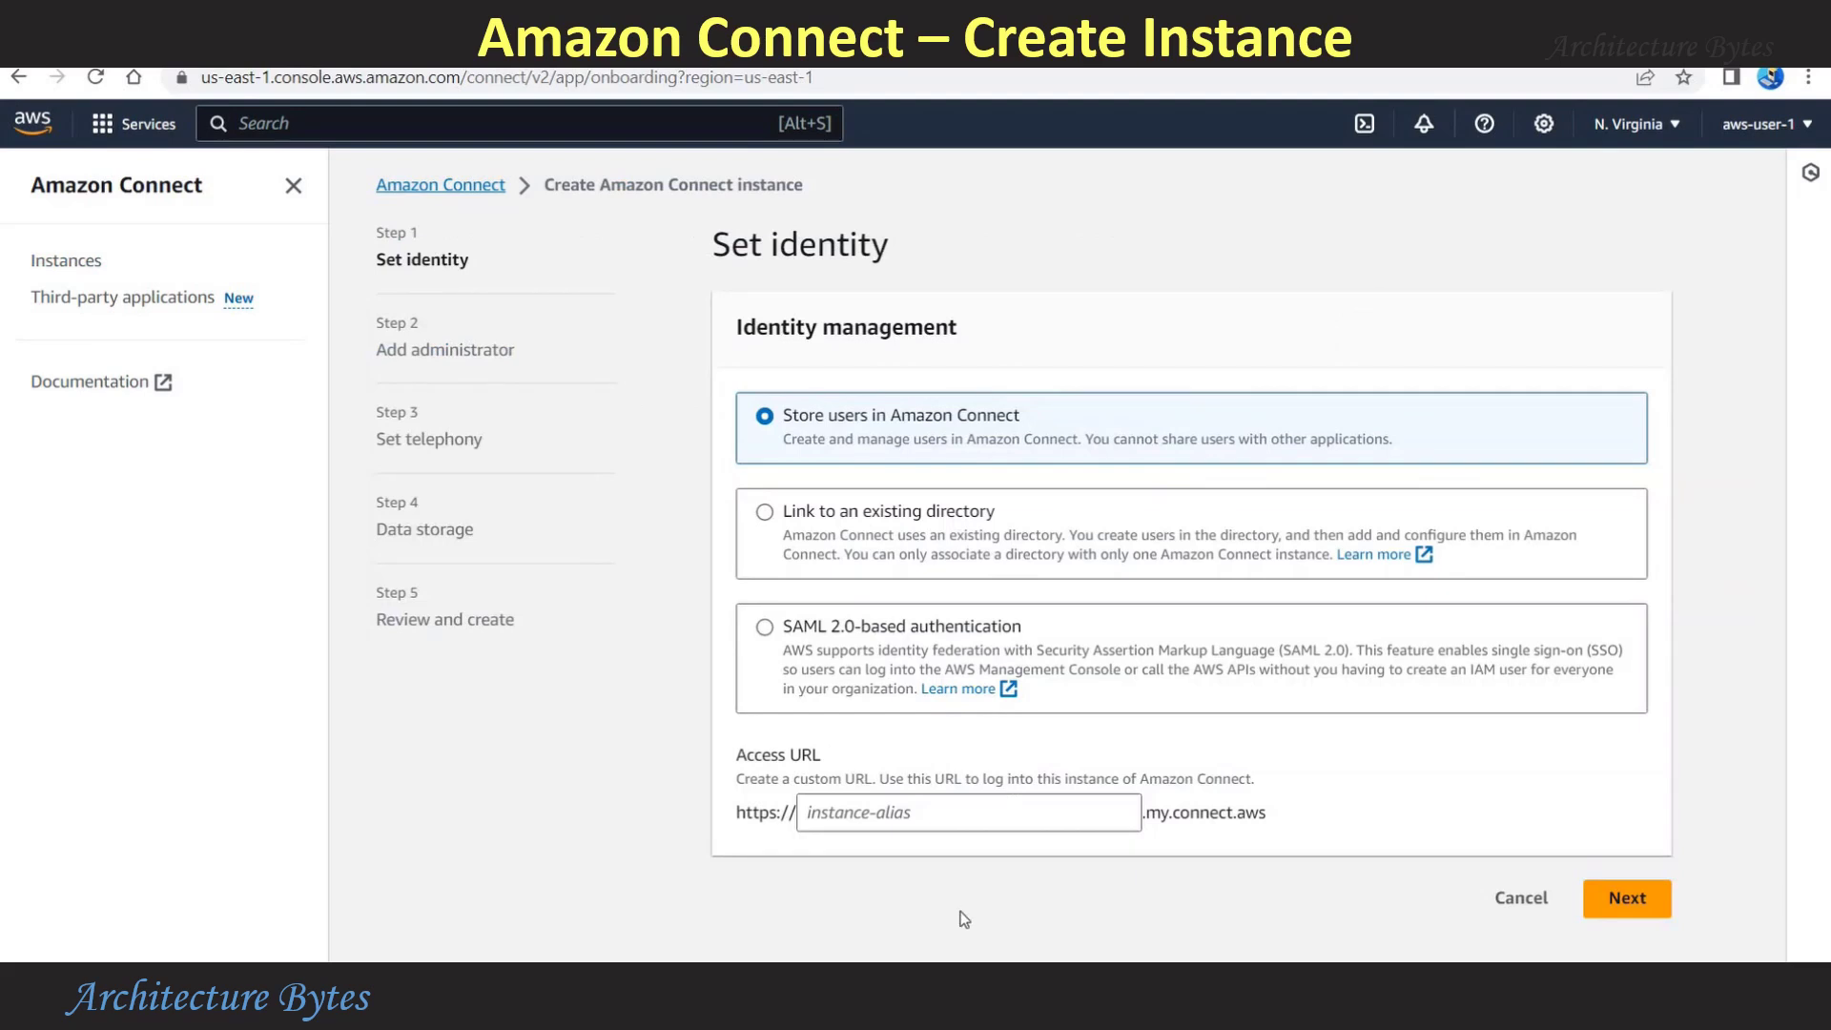
{"action": "left_click", "coordinate": [953, 812]}
{"action": "type", "text": "b"}
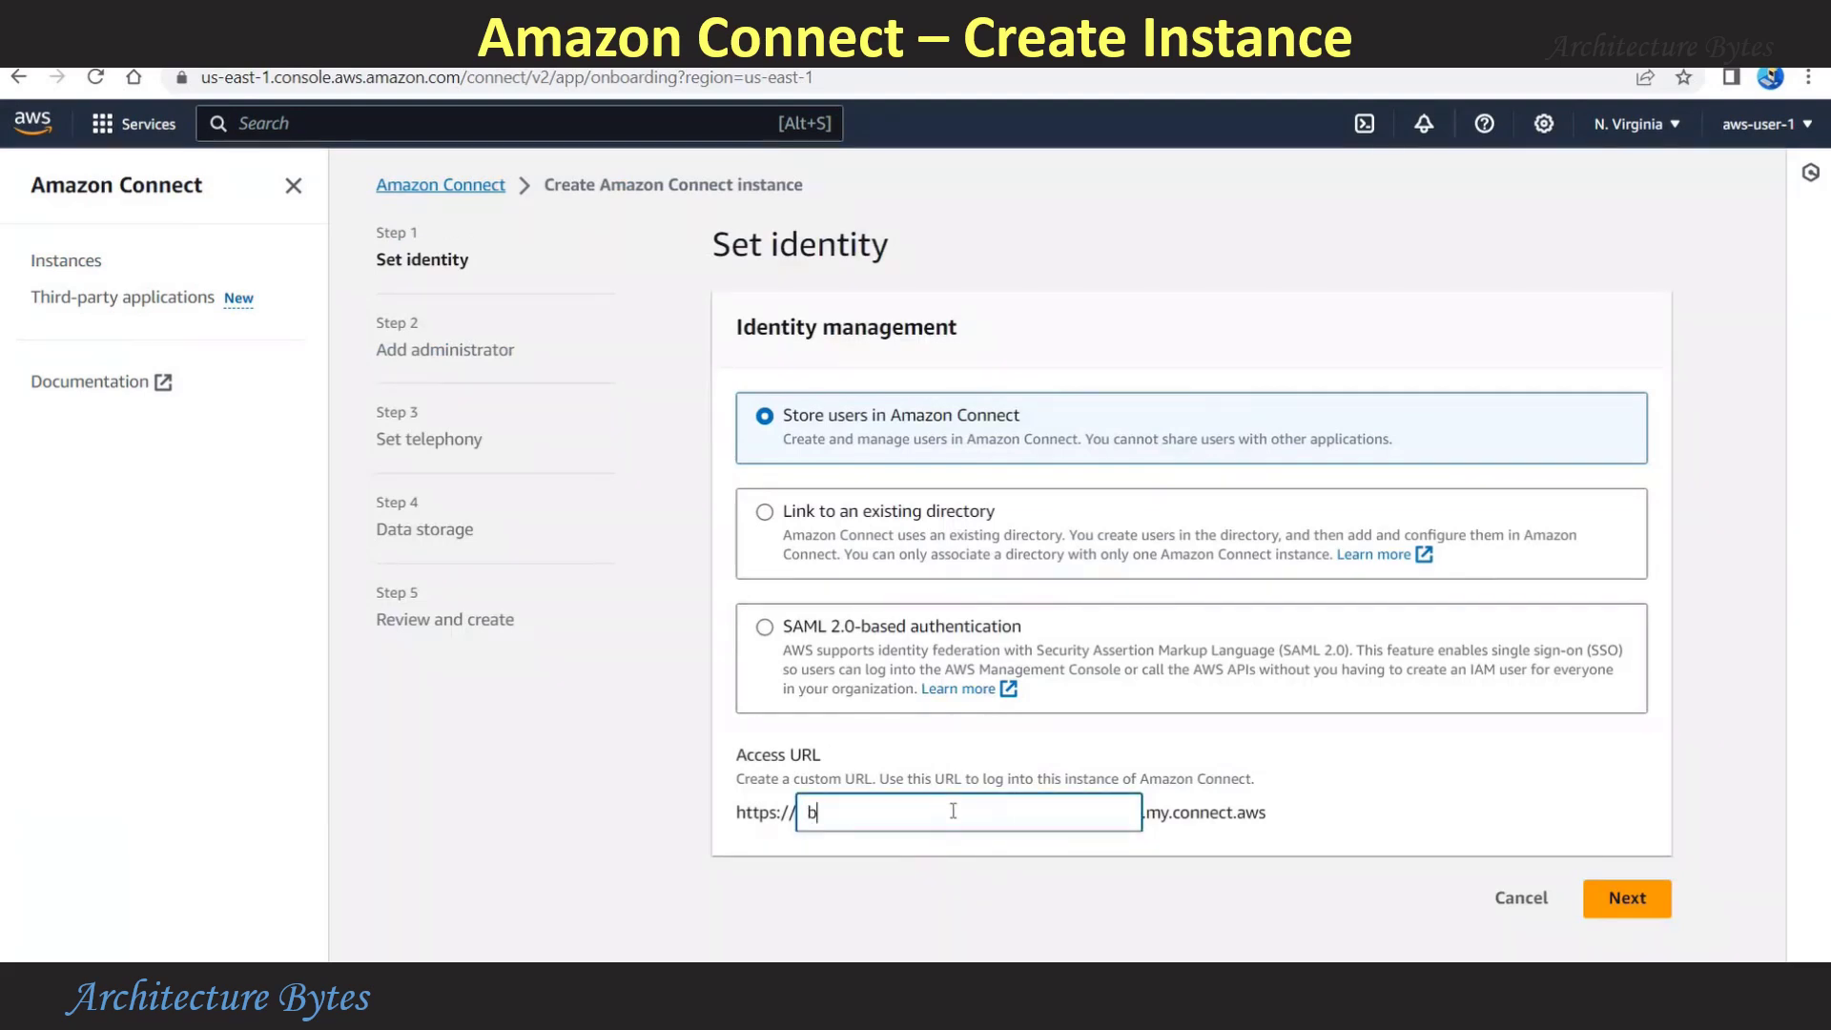
{"action": "type", "text": "ytestravel"}
{"action": "left_click", "coordinate": [1635, 896]}
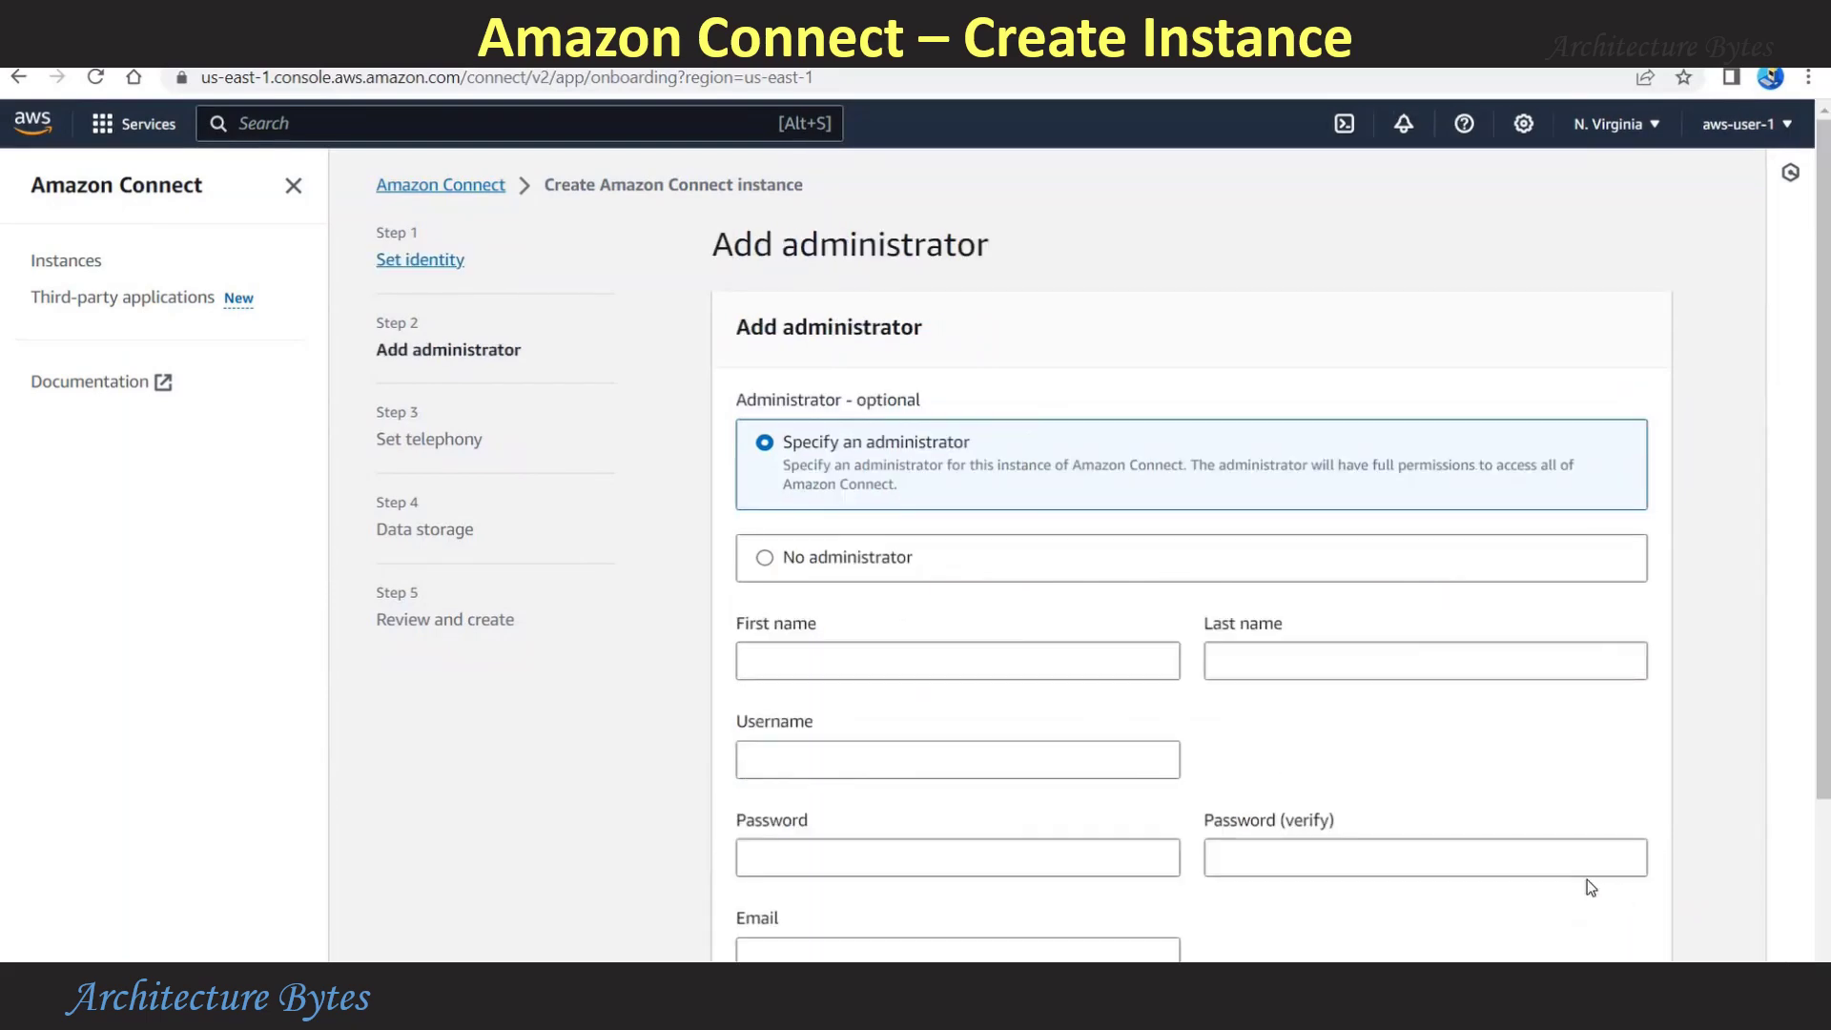
- Enter the administrator's first and last name
{"action": "left_click", "coordinate": [898, 667]}
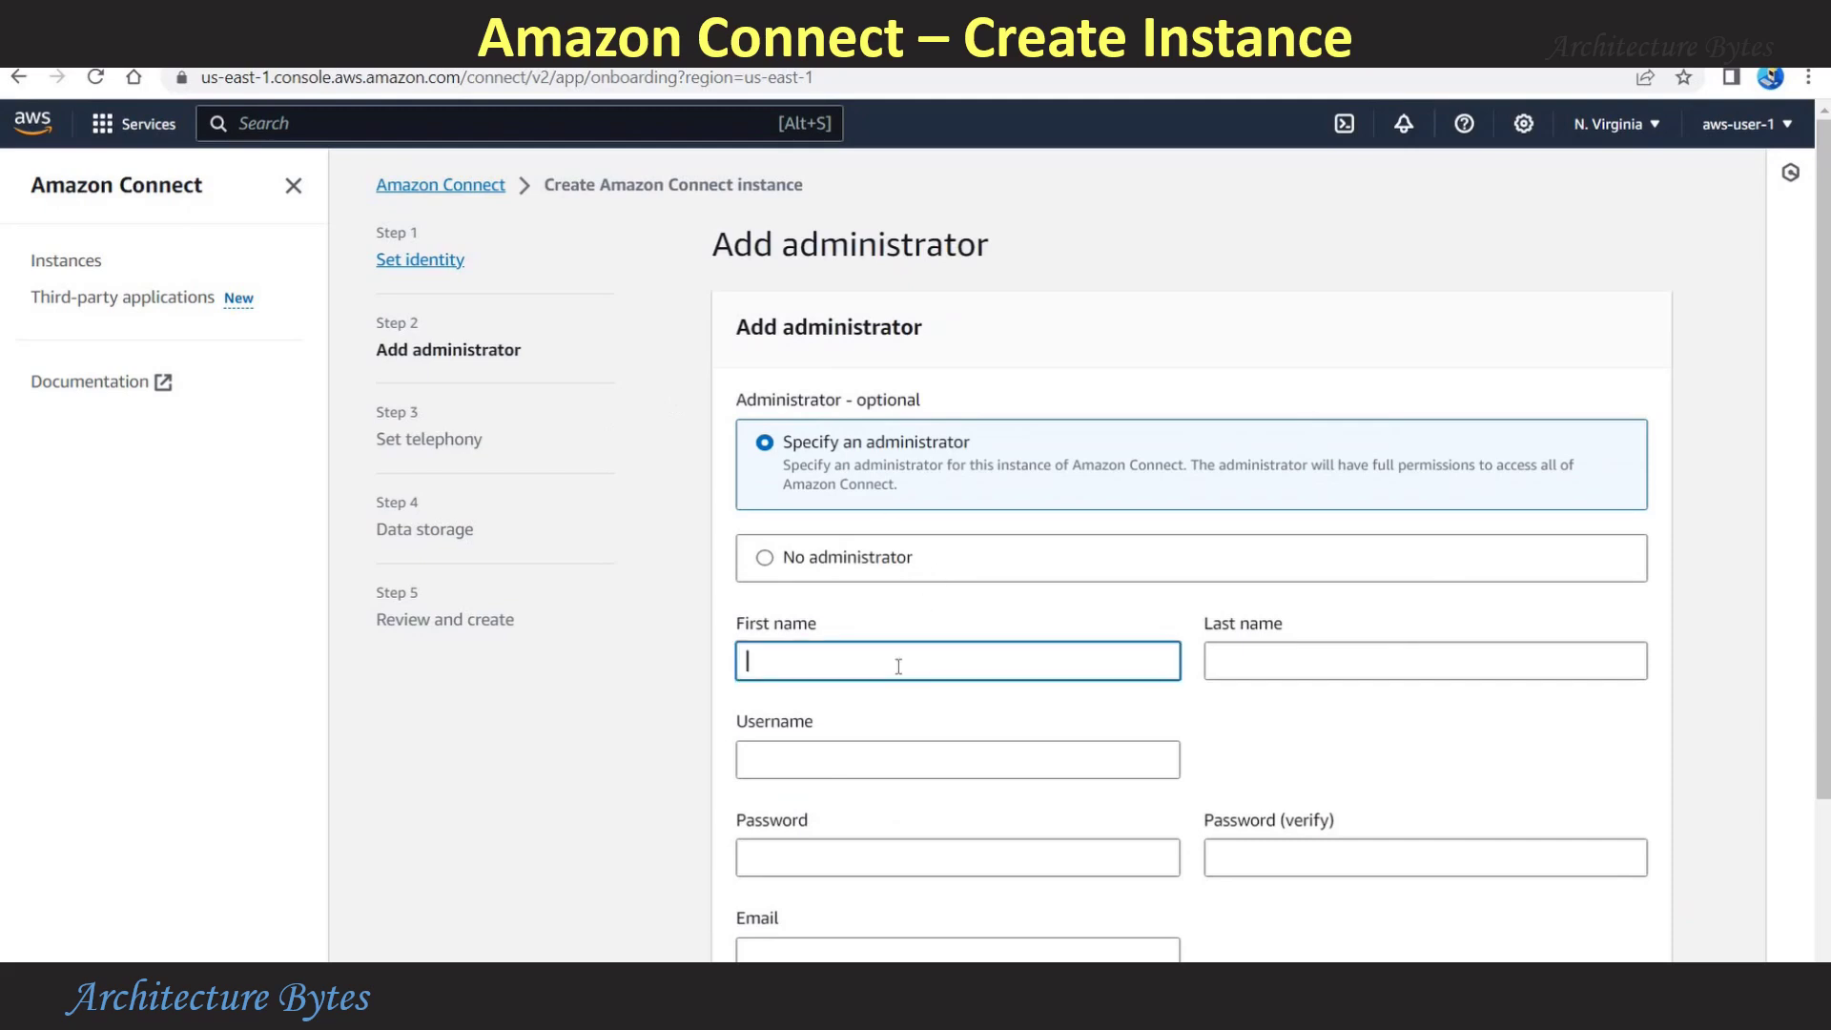
{"action": "type", "text": "Joe"}
{"action": "key", "text": "Tab"}
{"action": "type", "text": "B"}
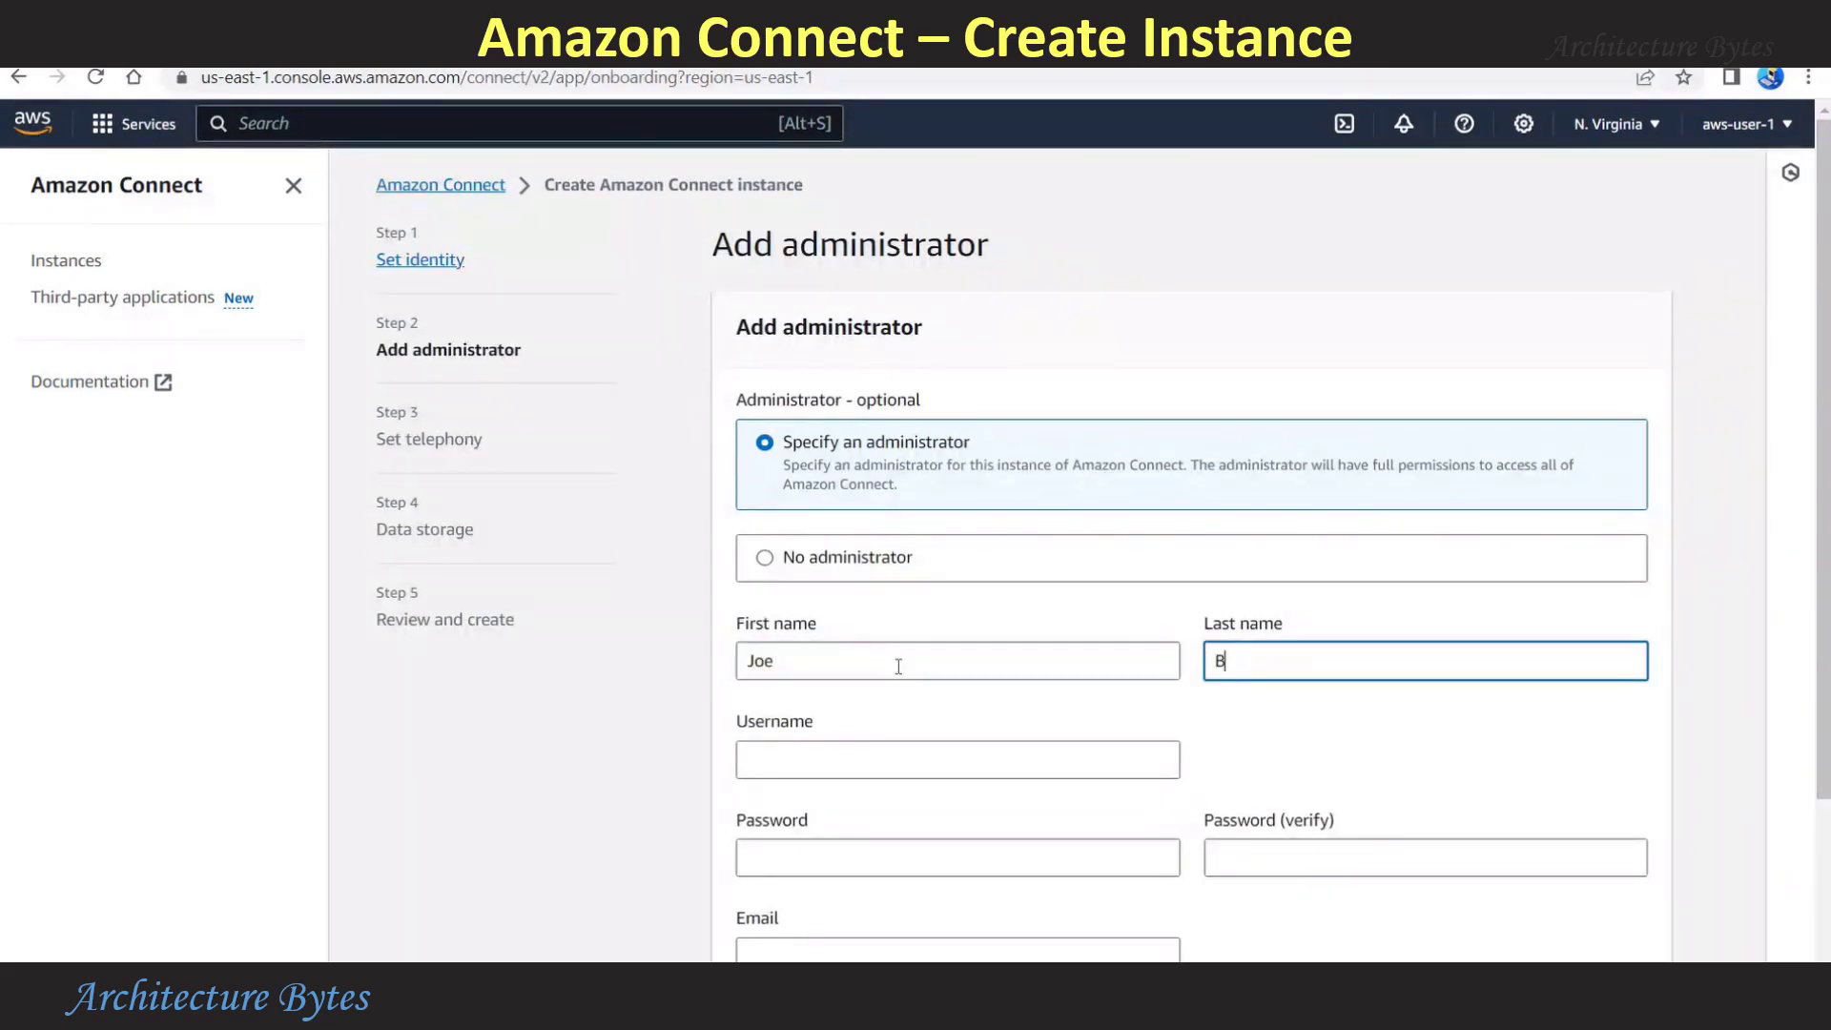
{"action": "scroll", "coordinate": [858, 649], "scroll_direction": "down", "scroll_amount": 1}
- Fill in the administrator username, password and e-mail address
{"action": "left_click", "coordinate": [854, 640]}
{"action": "type", "text": "a"}
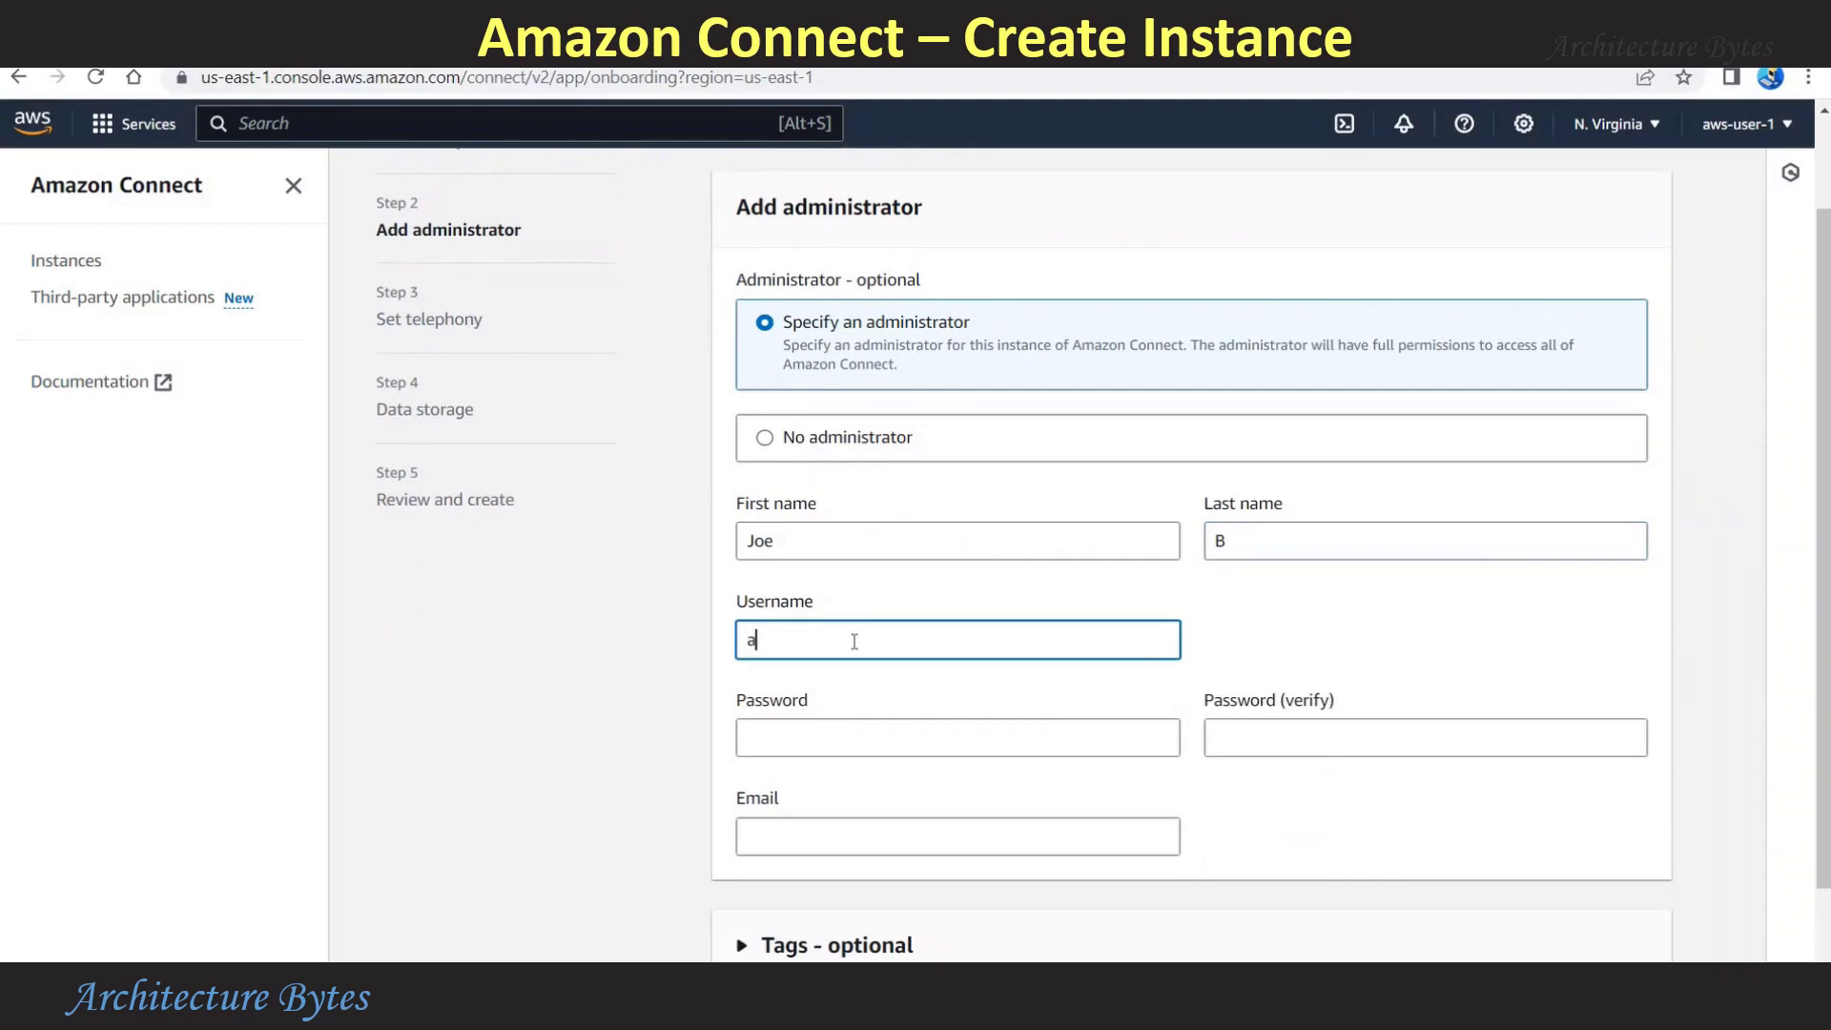
{"action": "type", "text": "dmin"}
{"action": "key", "text": "Tab"}
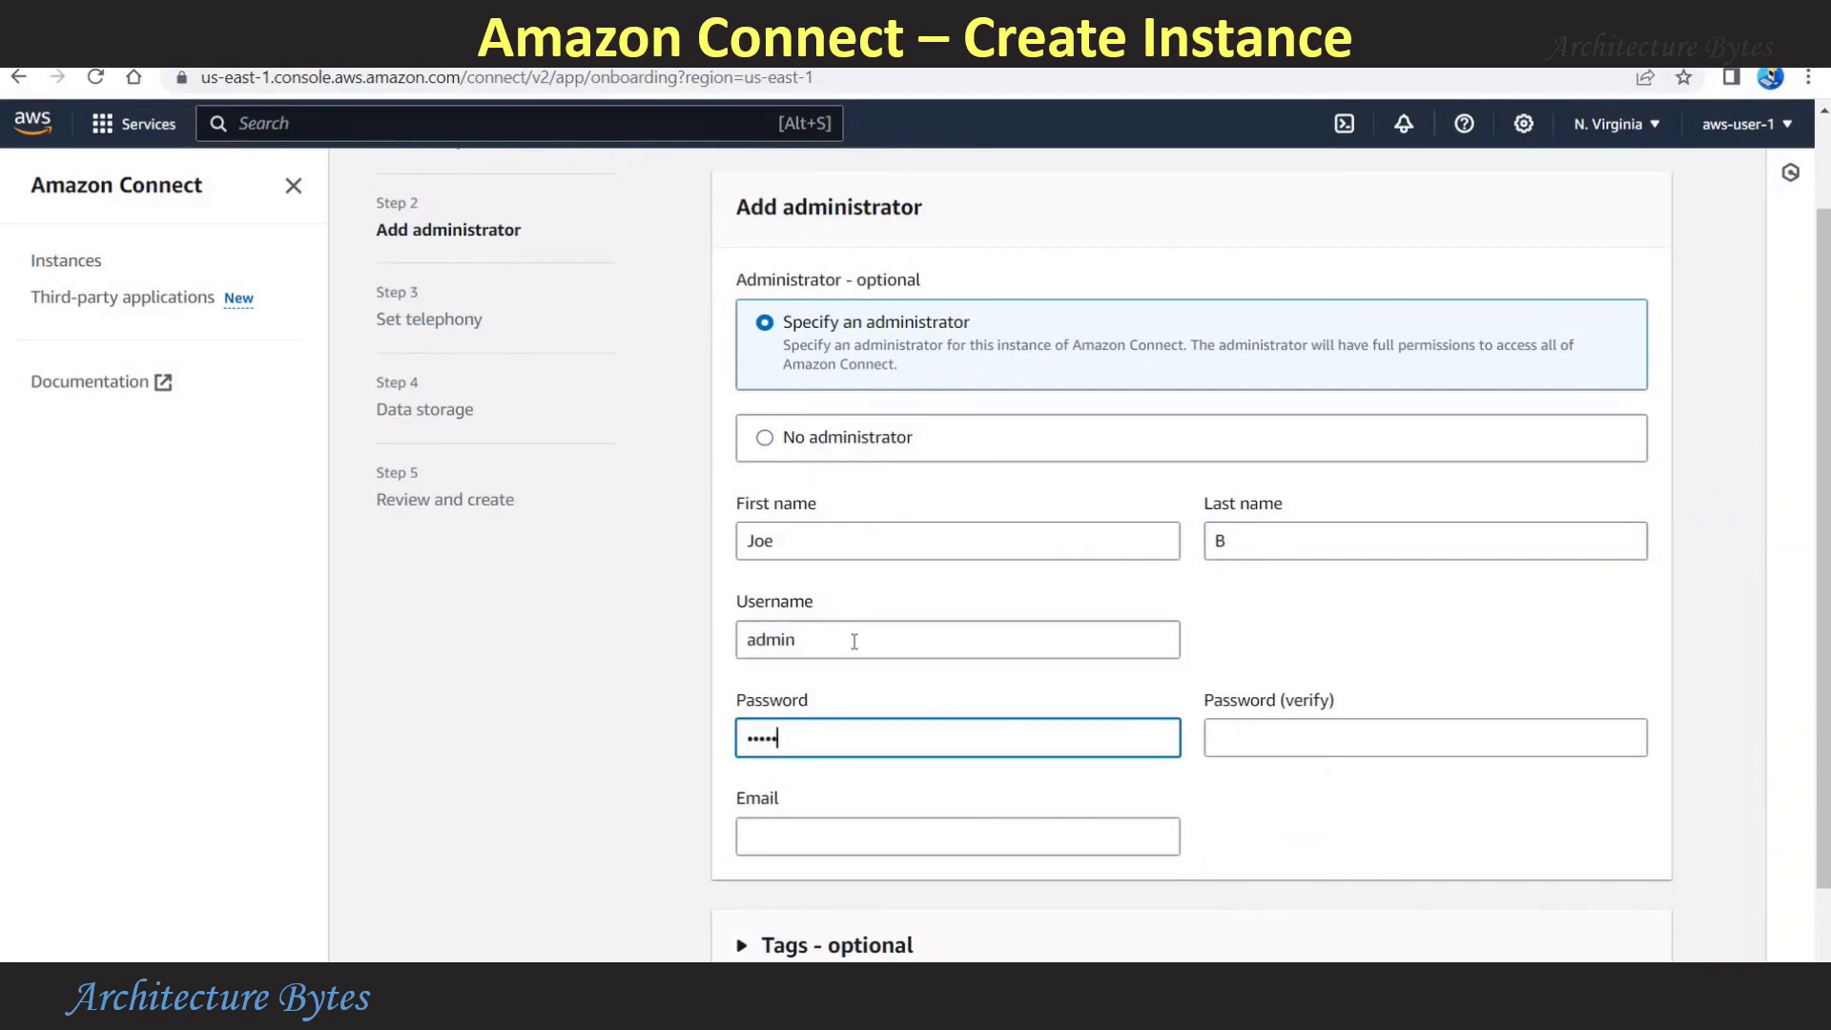
{"action": "key", "text": "Tab"}
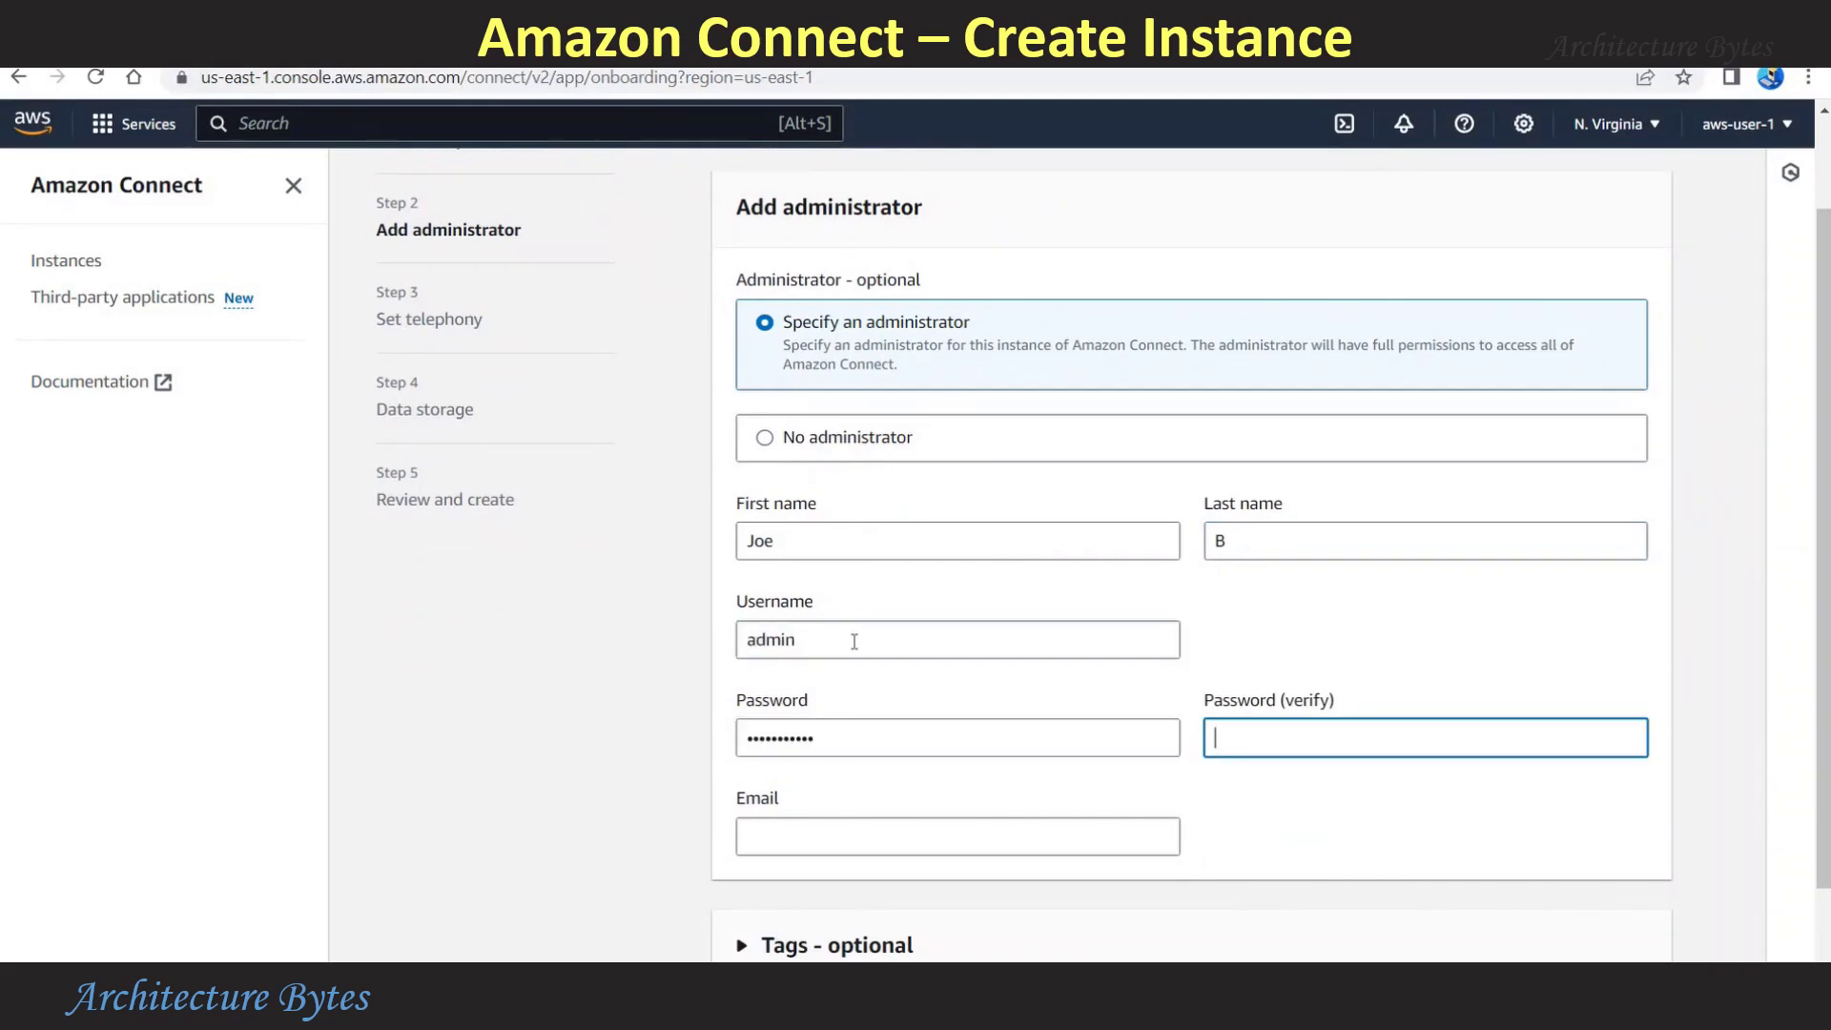
{"action": "type", "text": "••••••••••"}
{"action": "key", "text": "Tab"}
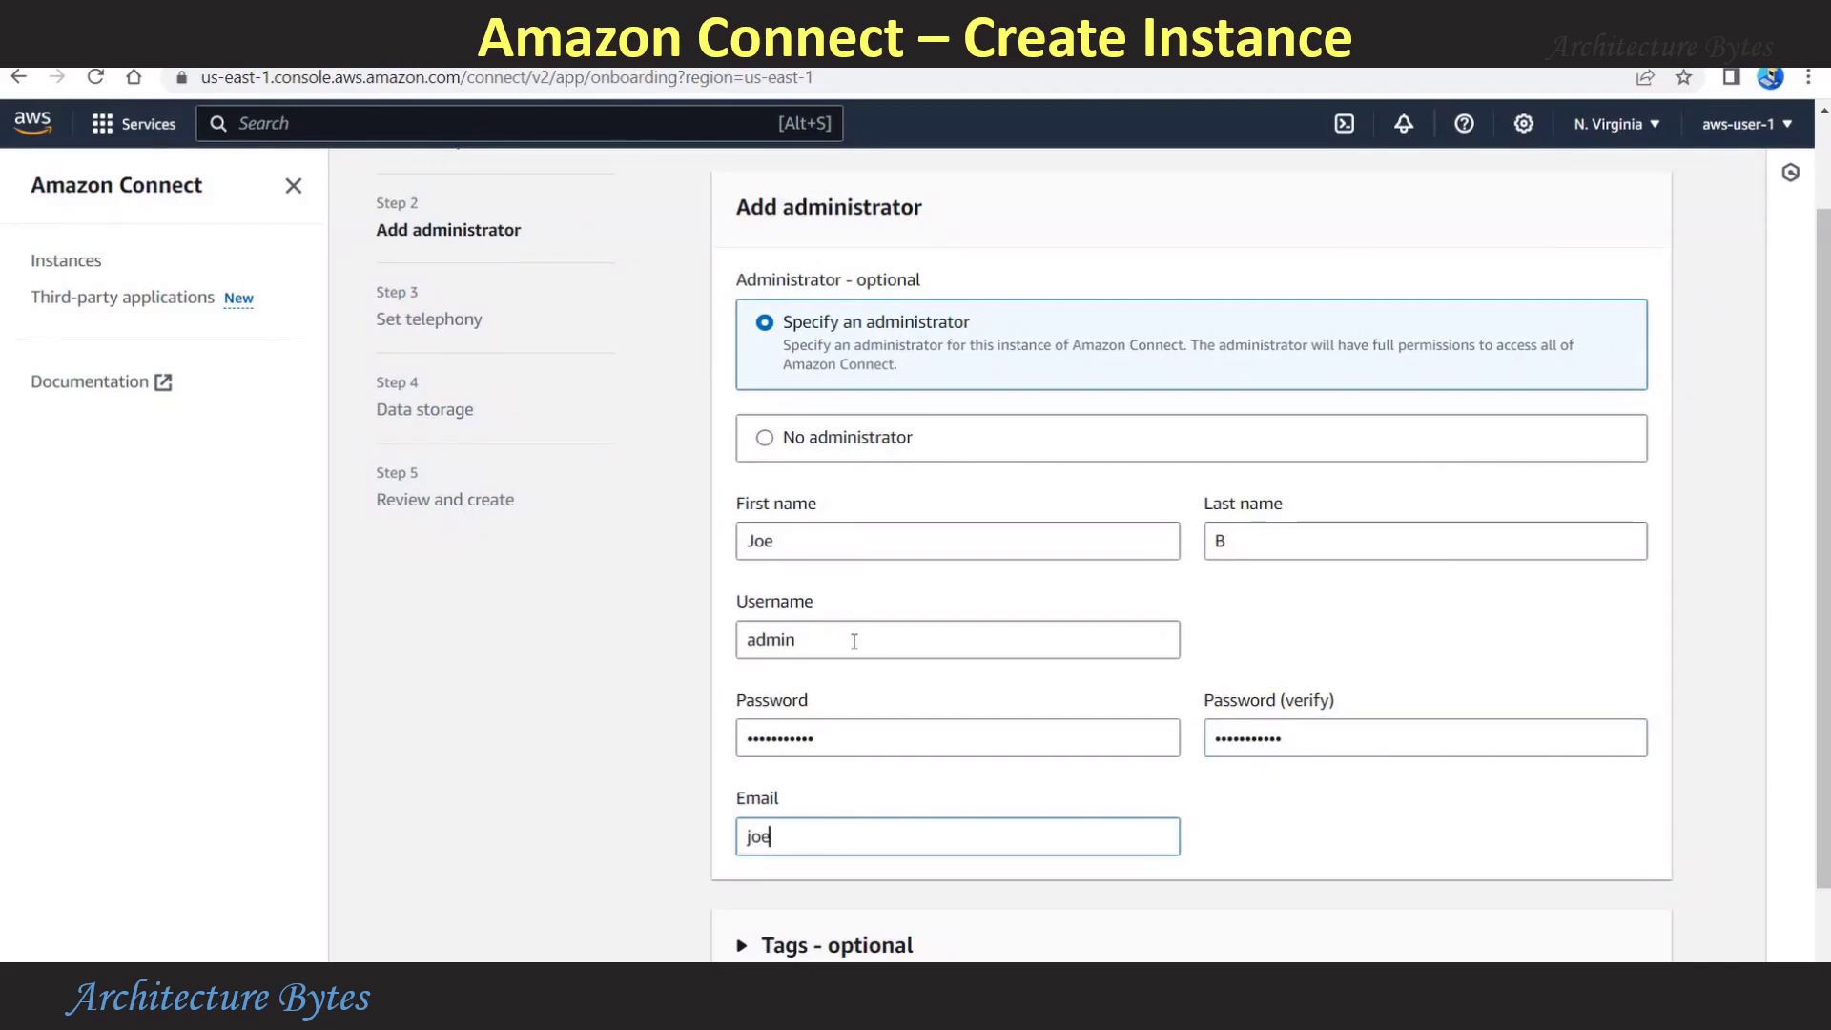
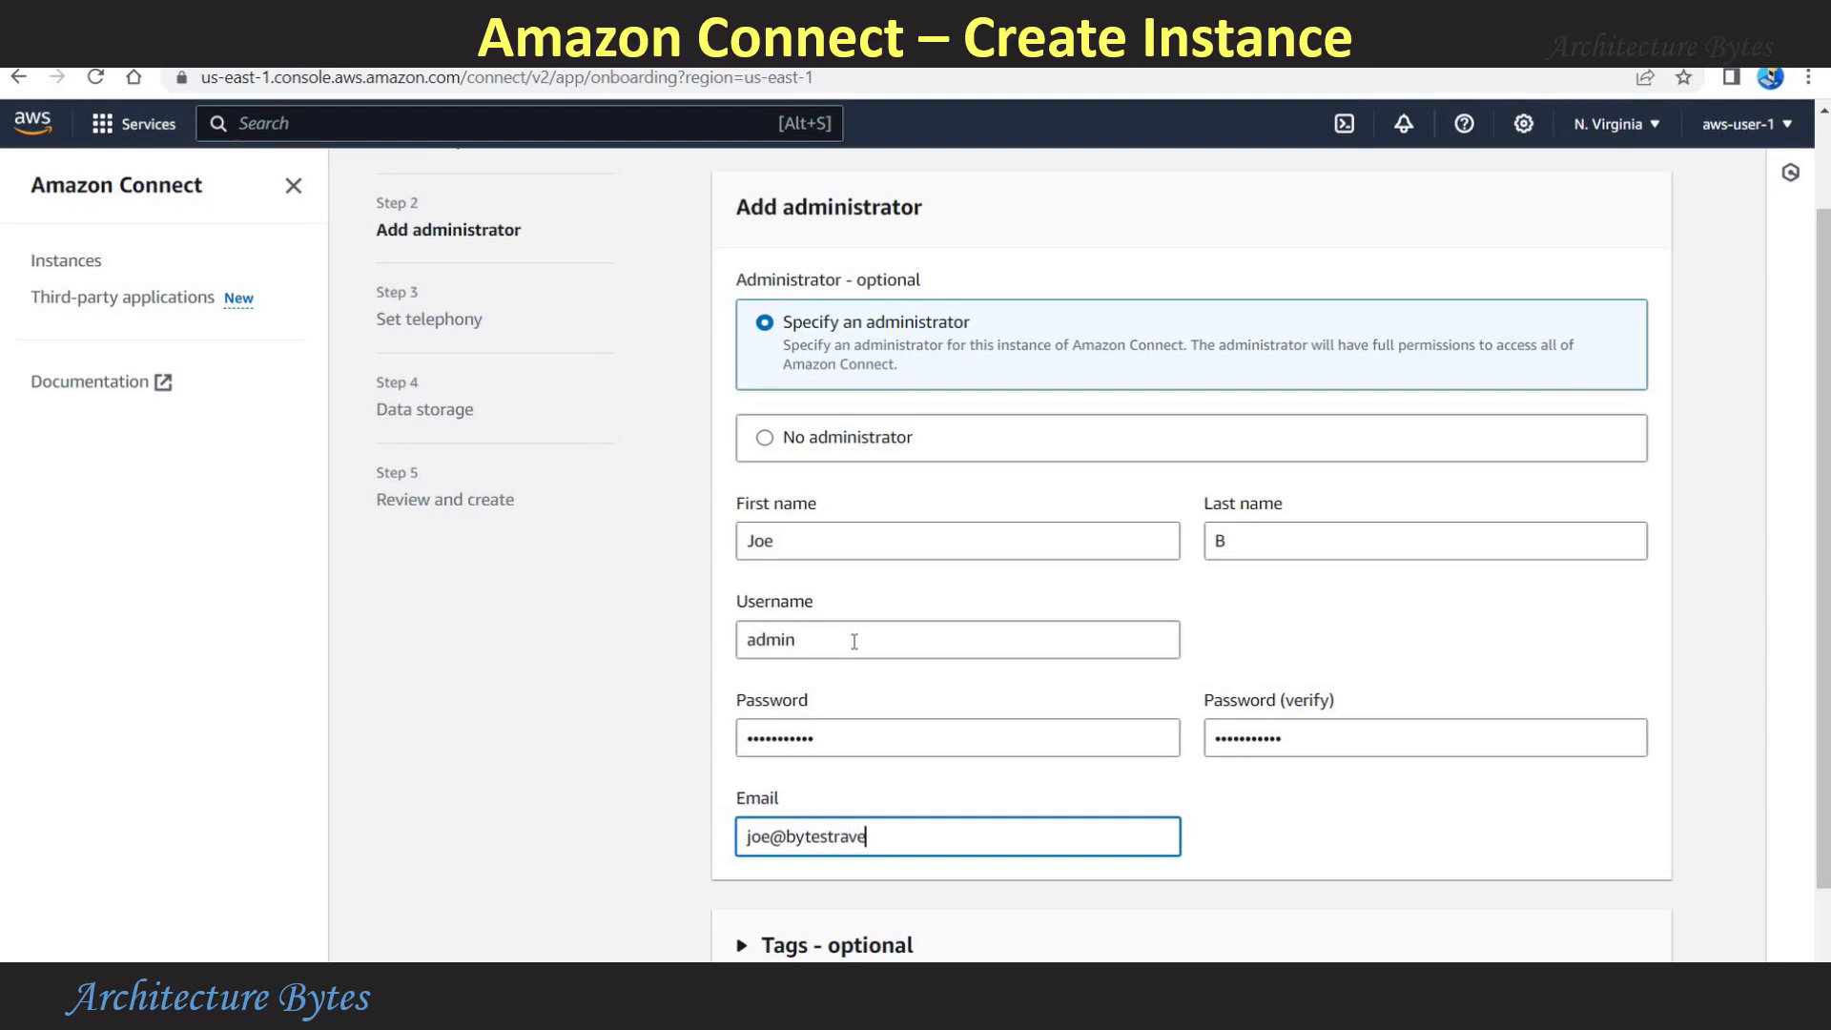
{"action": "left_click", "coordinate": [1753, 622]}
{"action": "scroll", "coordinate": [1749, 625], "scroll_direction": "down", "scroll_amount": 1}
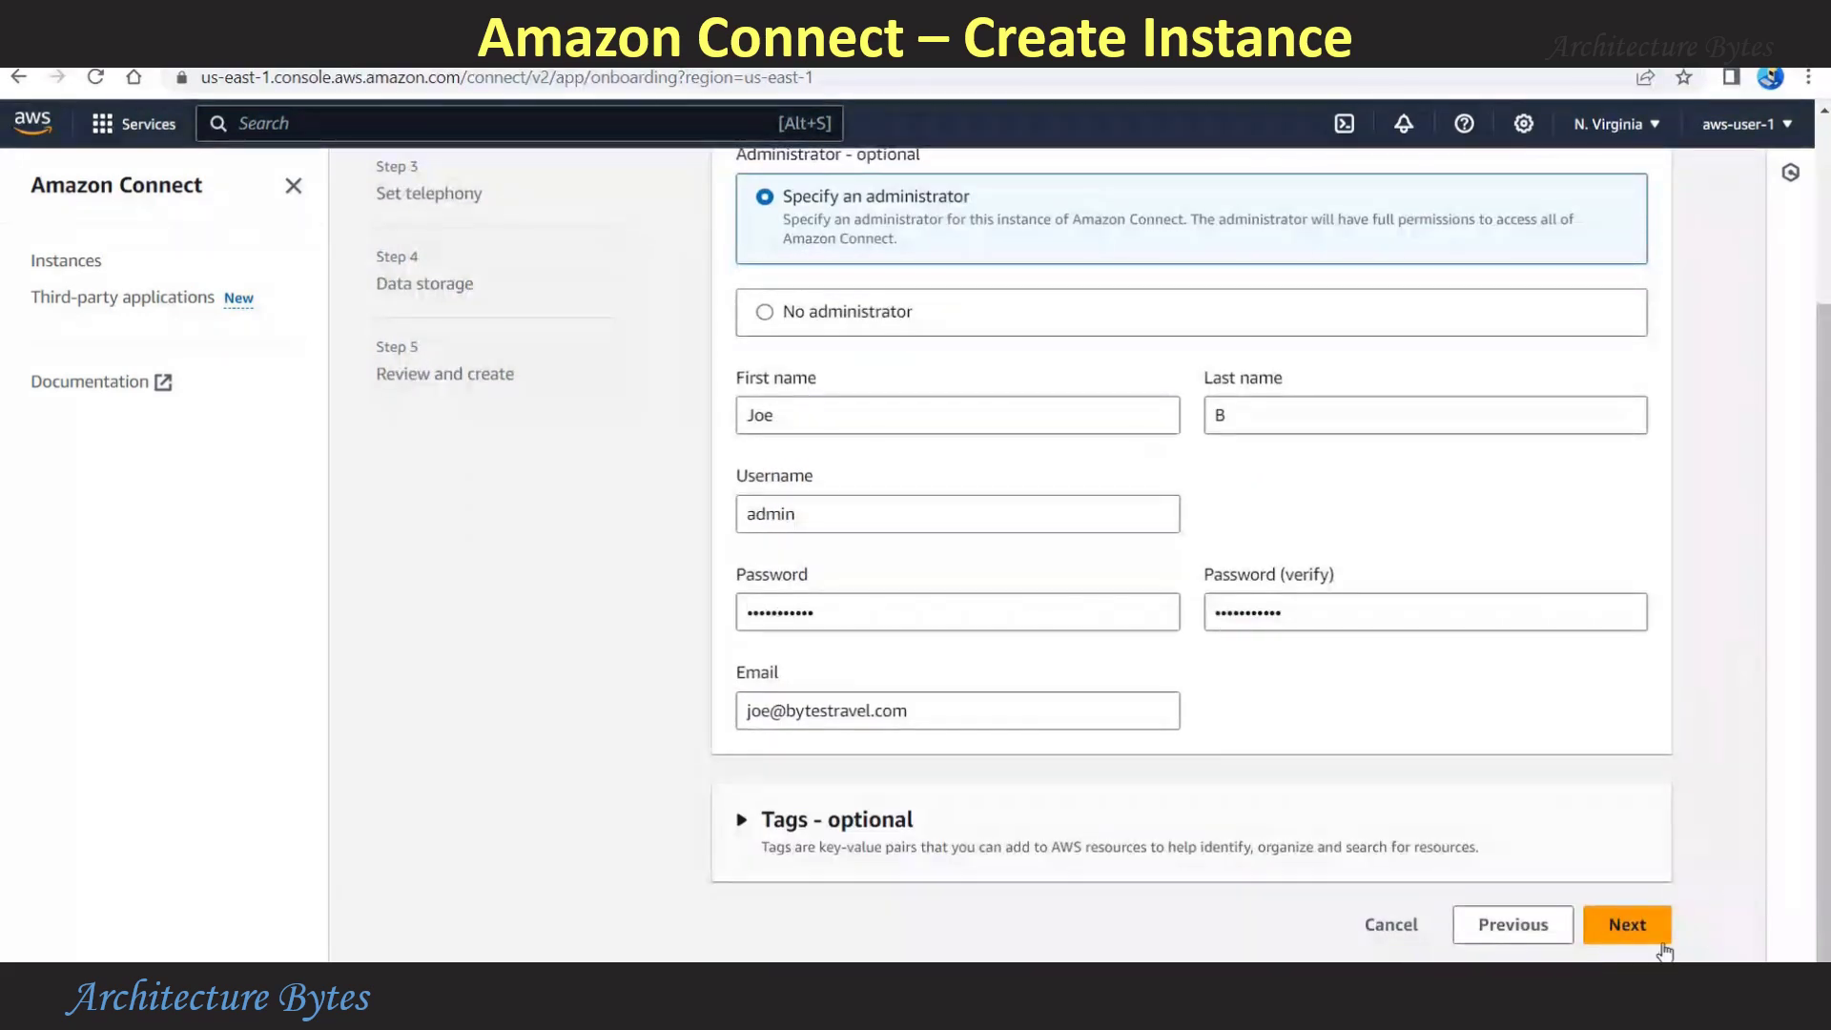
{"action": "left_click", "coordinate": [1626, 924]}
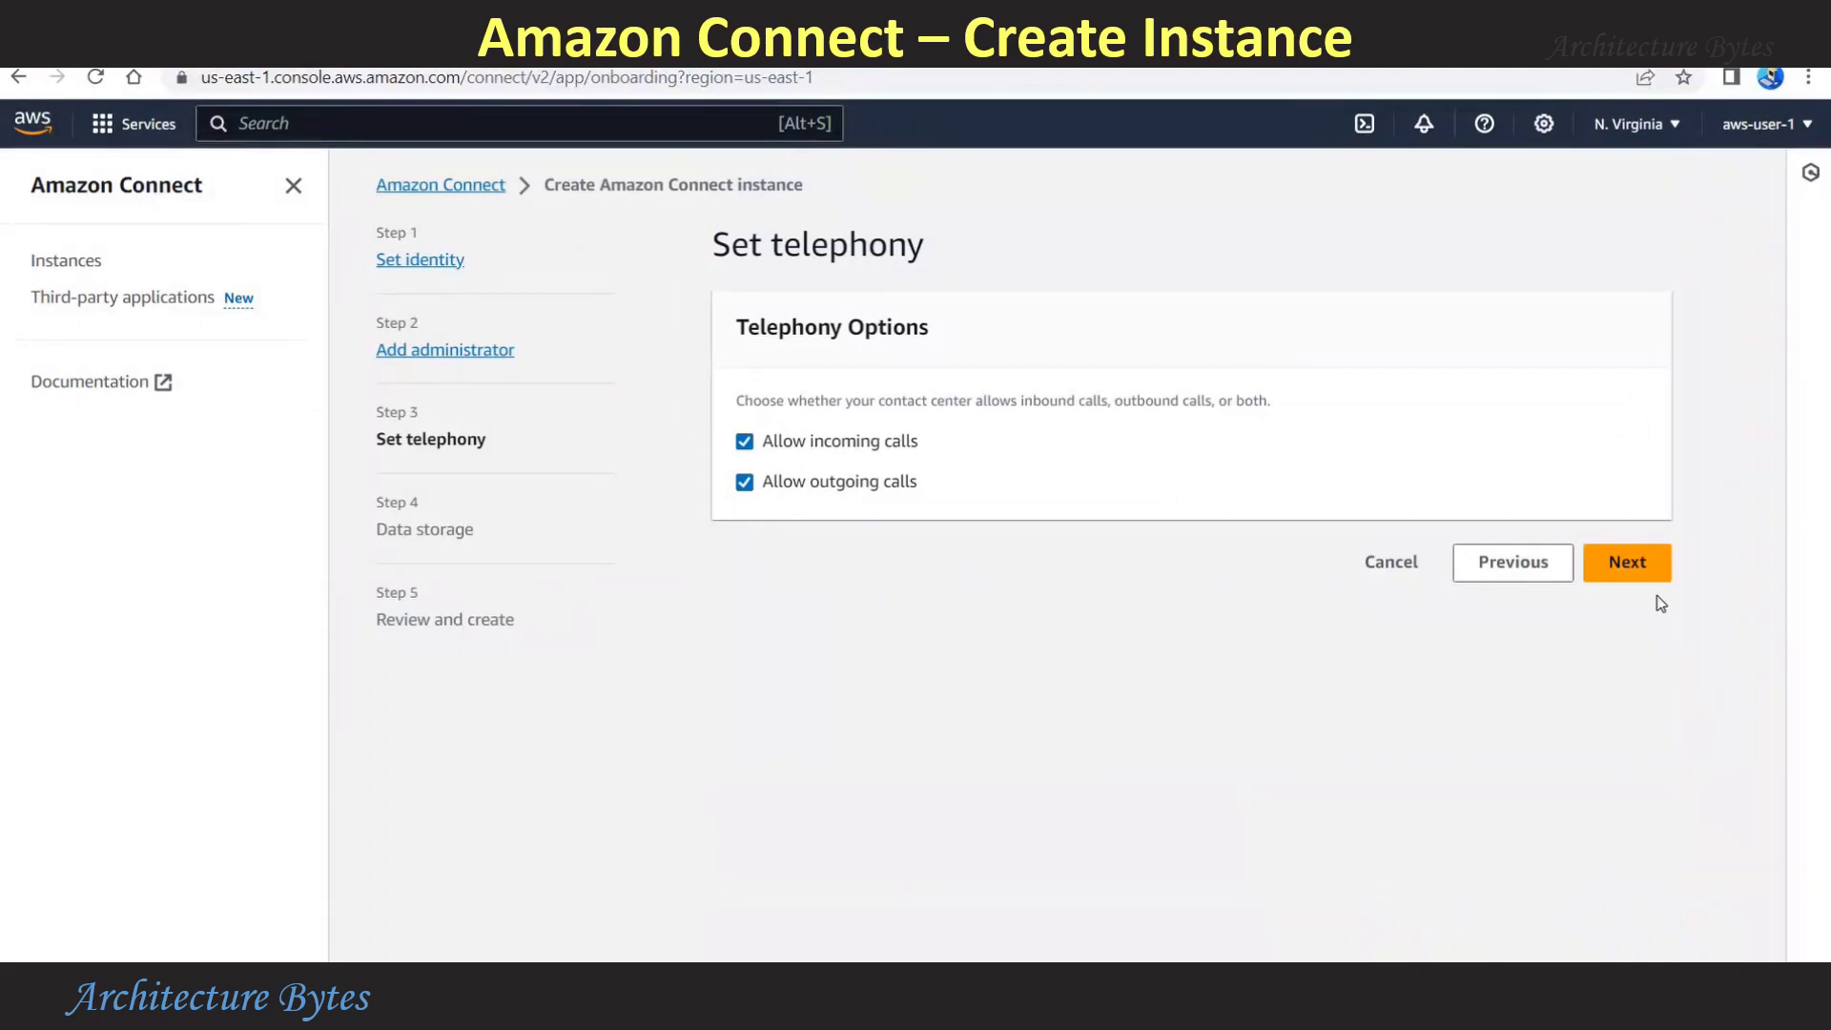
- Keep inbound and outbound calling, accept default data storage, and create the instance
{"action": "left_click", "coordinate": [1640, 571]}
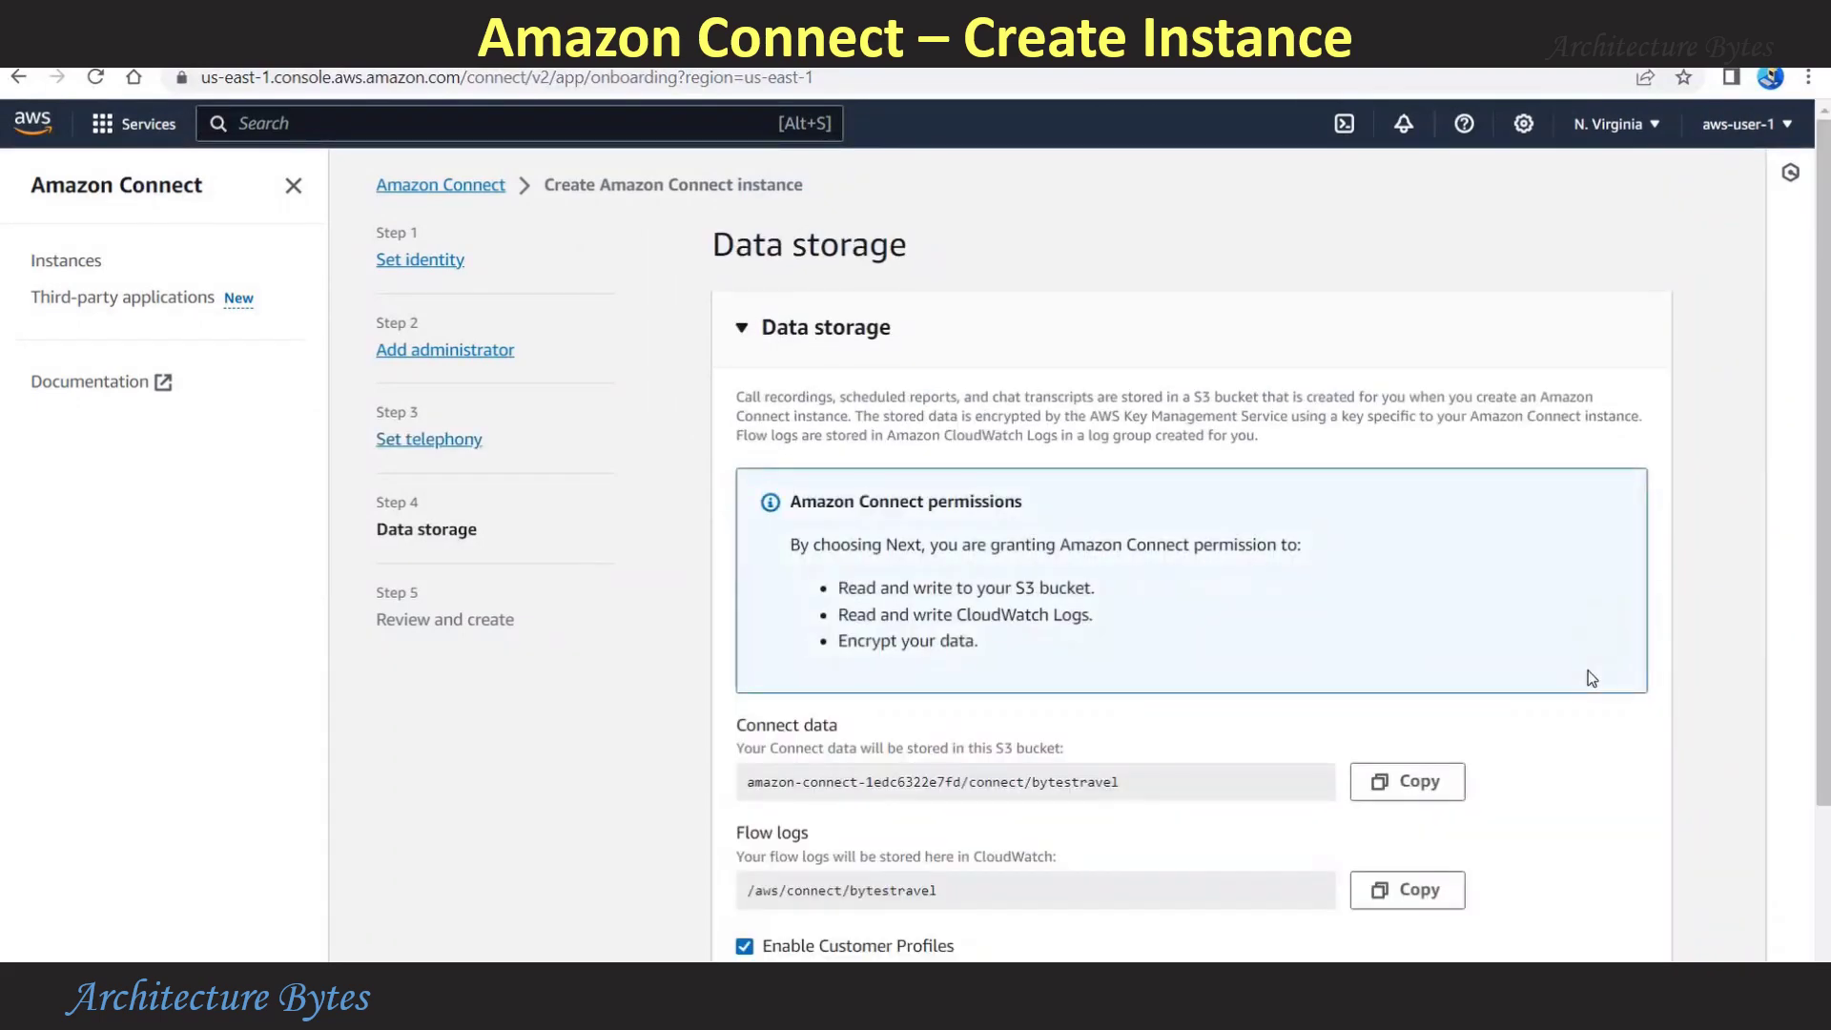
{"action": "scroll", "coordinate": [1591, 678], "scroll_direction": "down", "scroll_amount": 2}
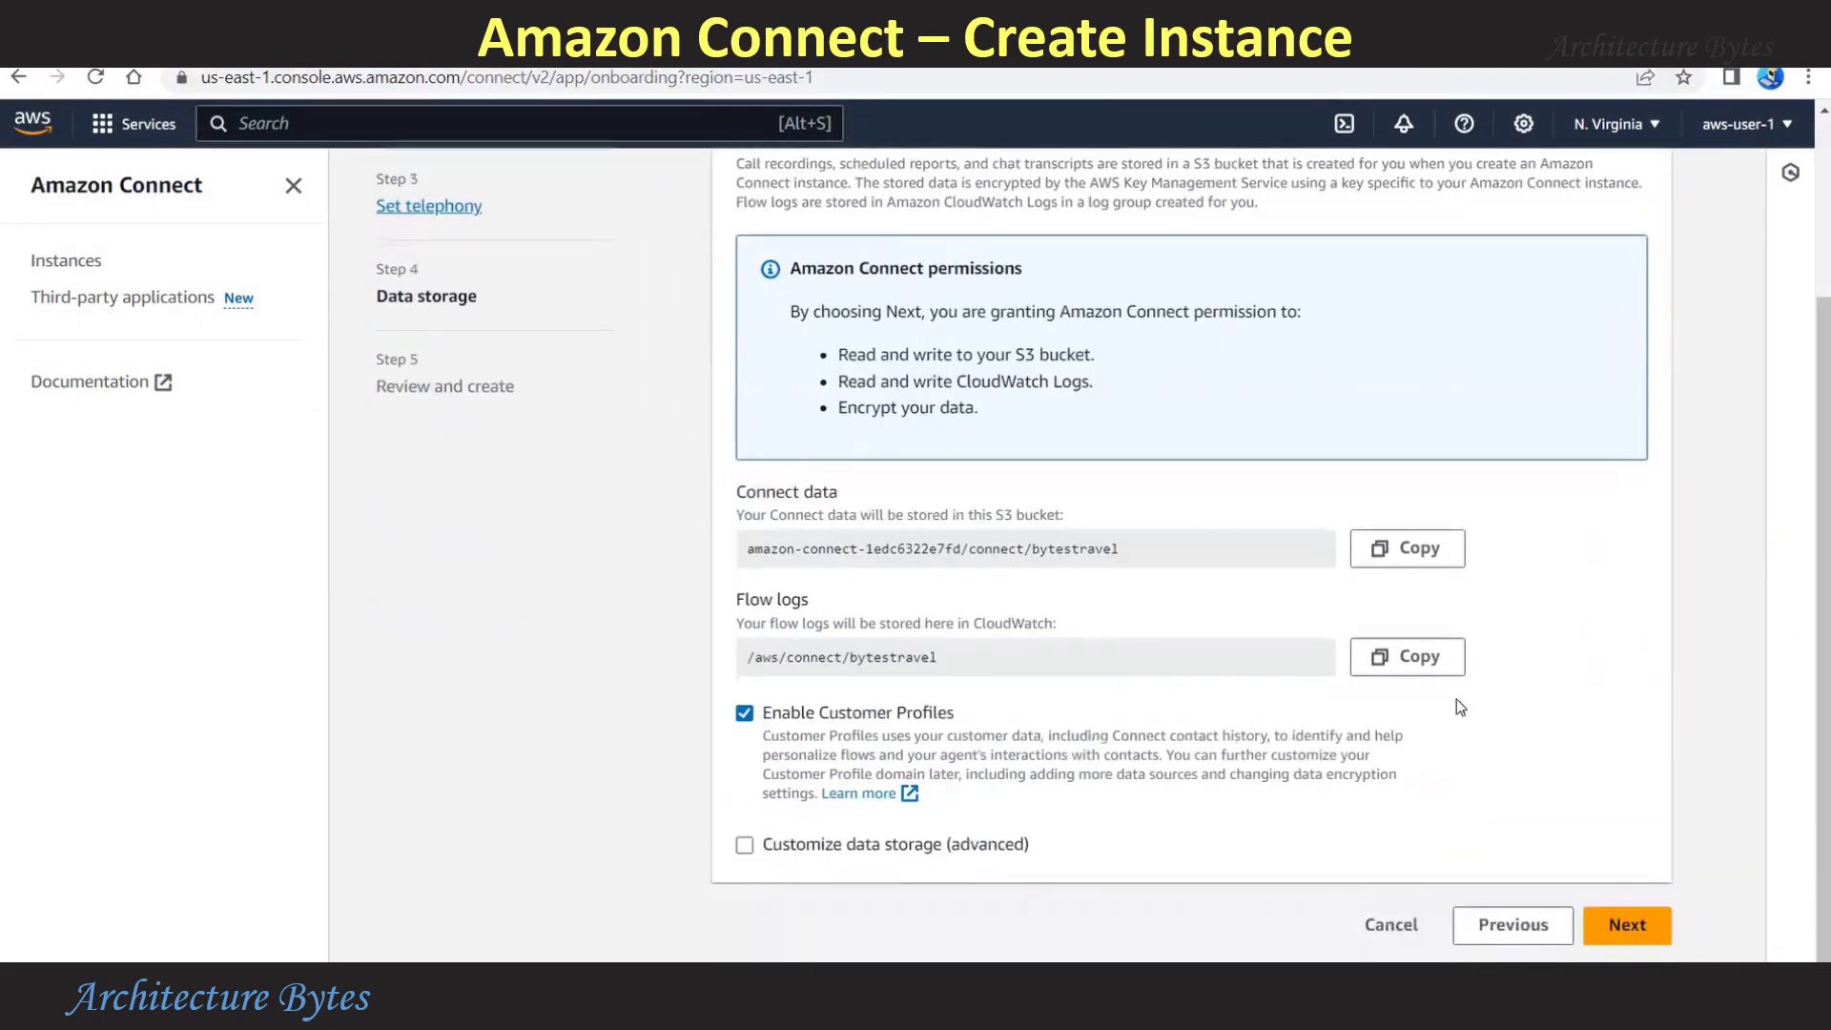
{"action": "left_click", "coordinate": [1624, 925]}
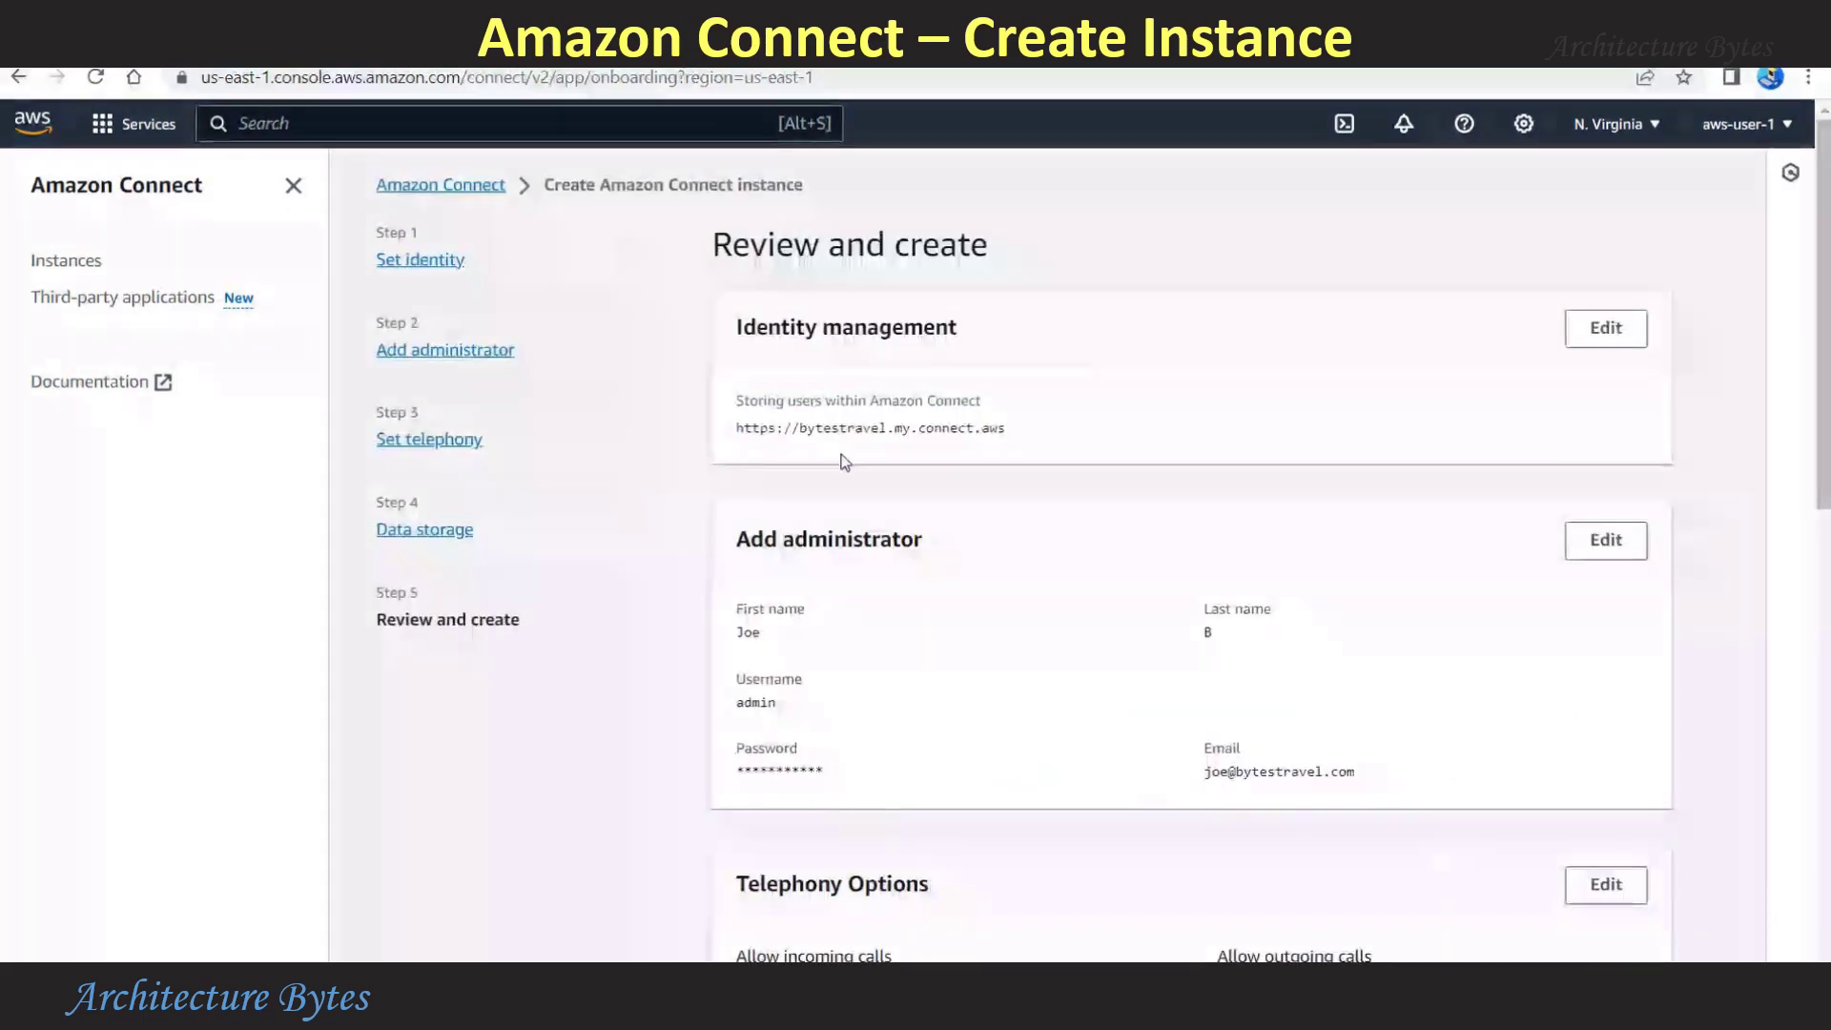
{"action": "scroll", "coordinate": [1186, 528], "scroll_direction": "down", "scroll_amount": 10}
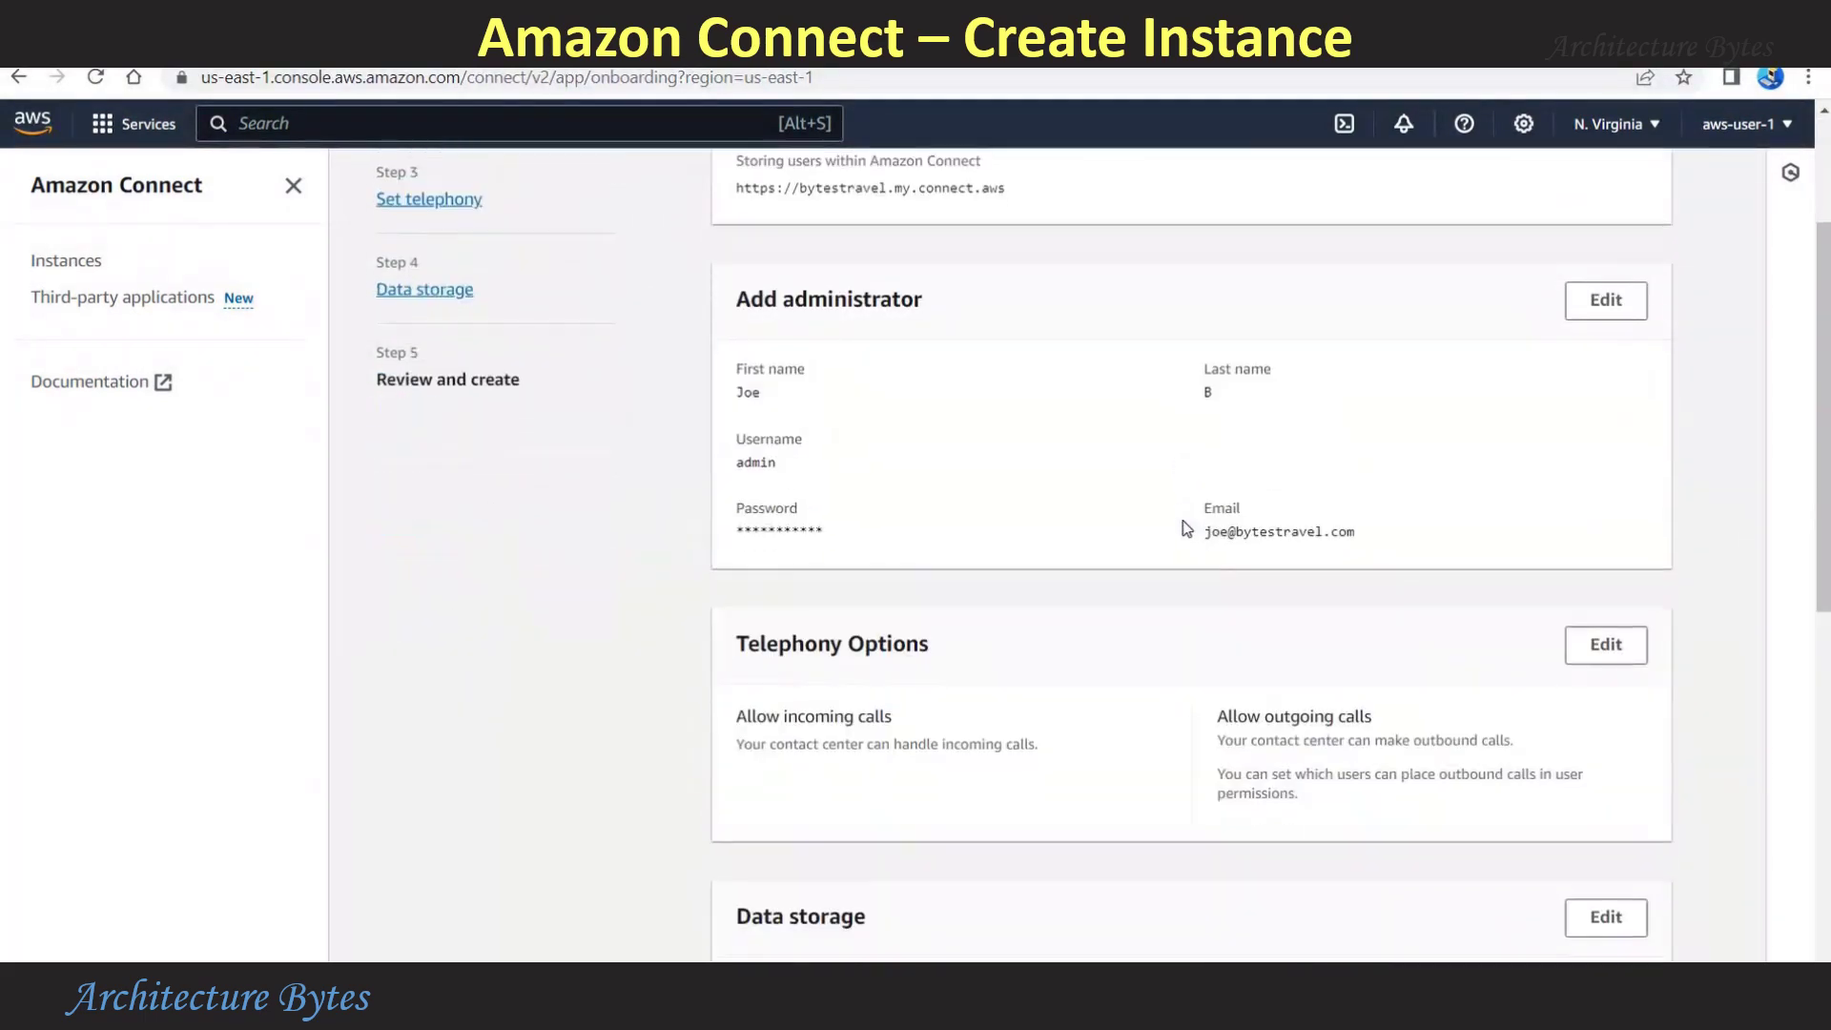
{"action": "scroll", "coordinate": [1185, 528], "scroll_direction": "down", "scroll_amount": 1}
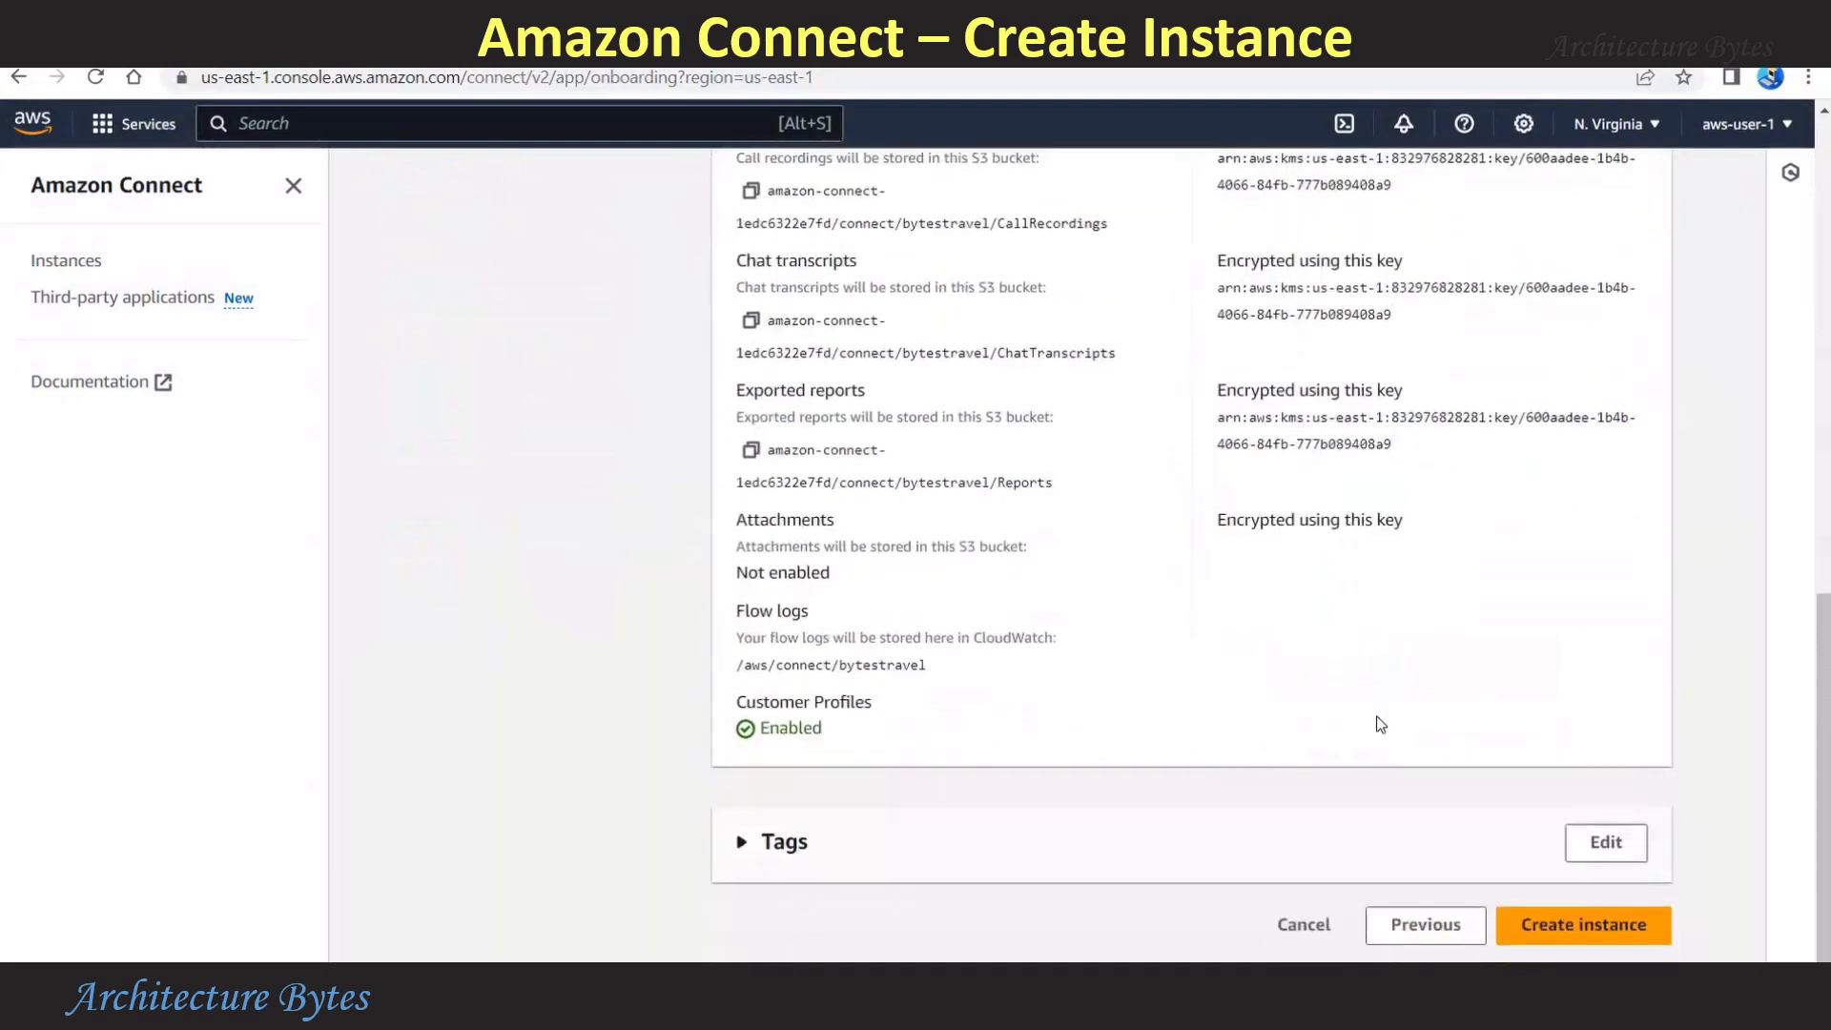
{"action": "left_click", "coordinate": [1549, 927]}
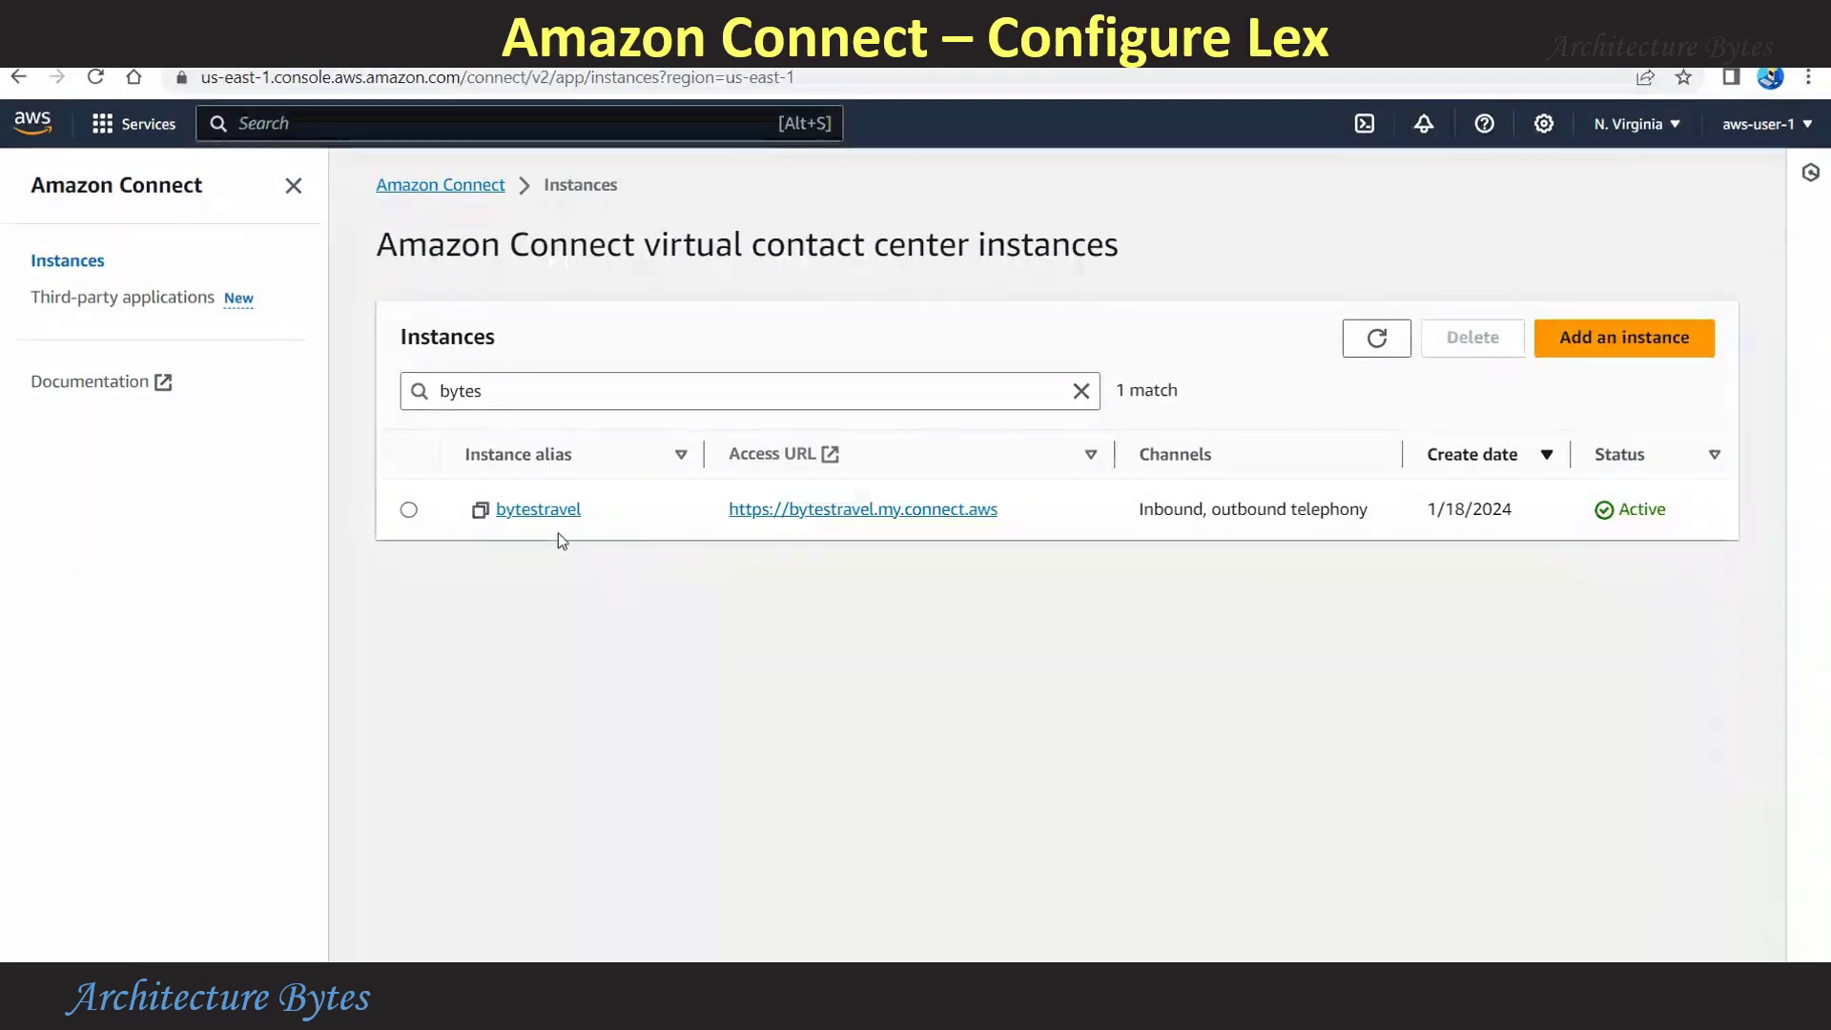
- Add the BytesTravel Lex bot with alias BytesTravelAlias in the bytestravel instance's Flows settings
{"action": "left_click", "coordinate": [568, 509]}
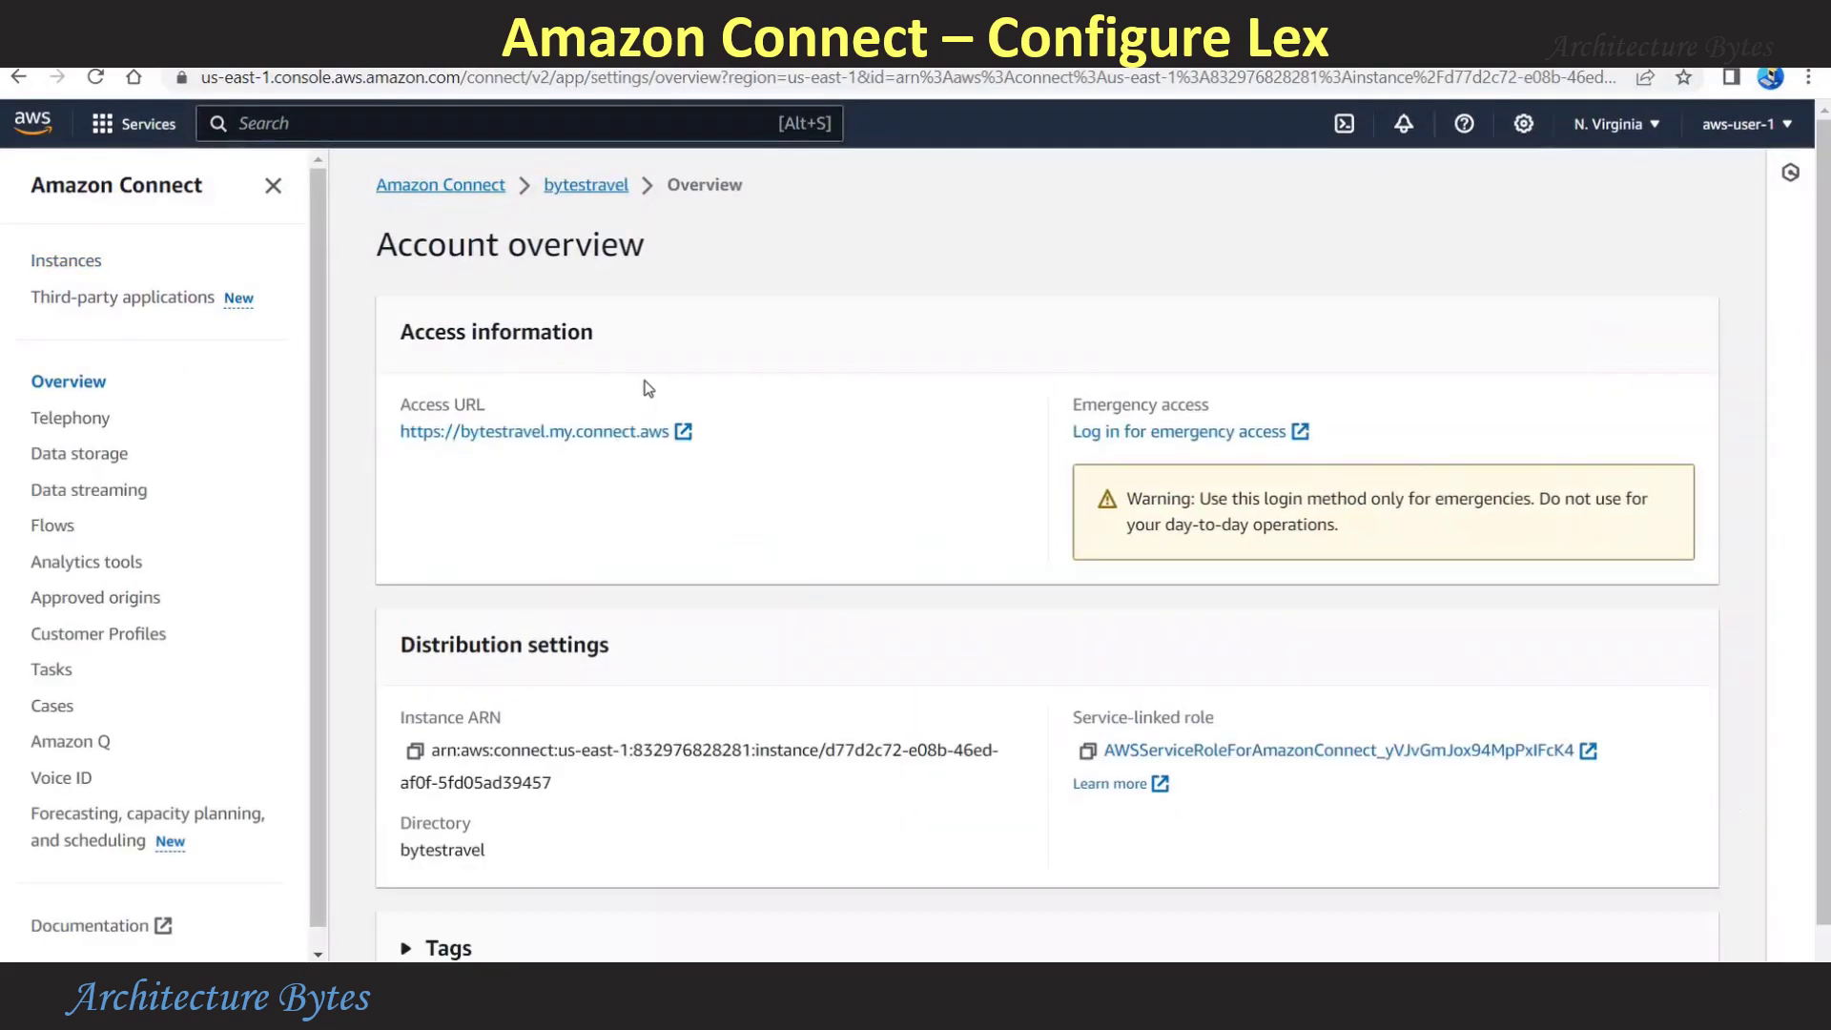
{"action": "left_click", "coordinate": [50, 525]}
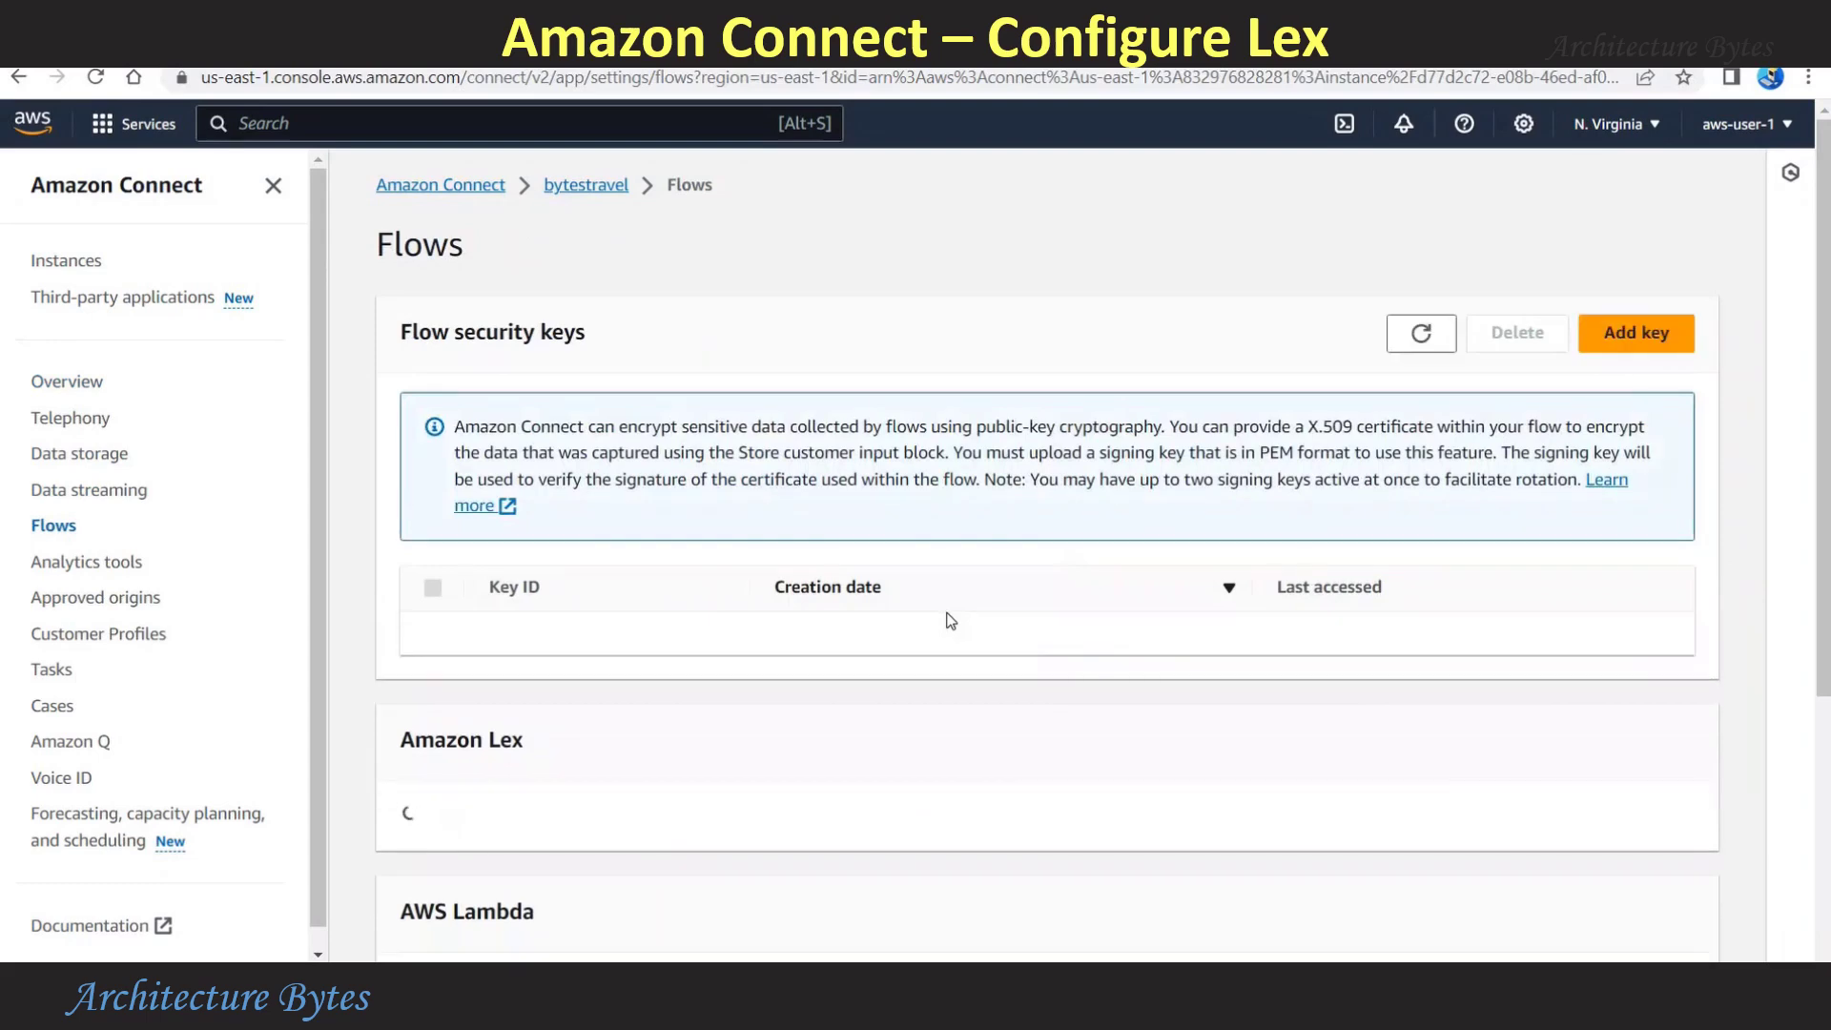
{"action": "scroll", "coordinate": [948, 621], "scroll_direction": "down", "scroll_amount": 1}
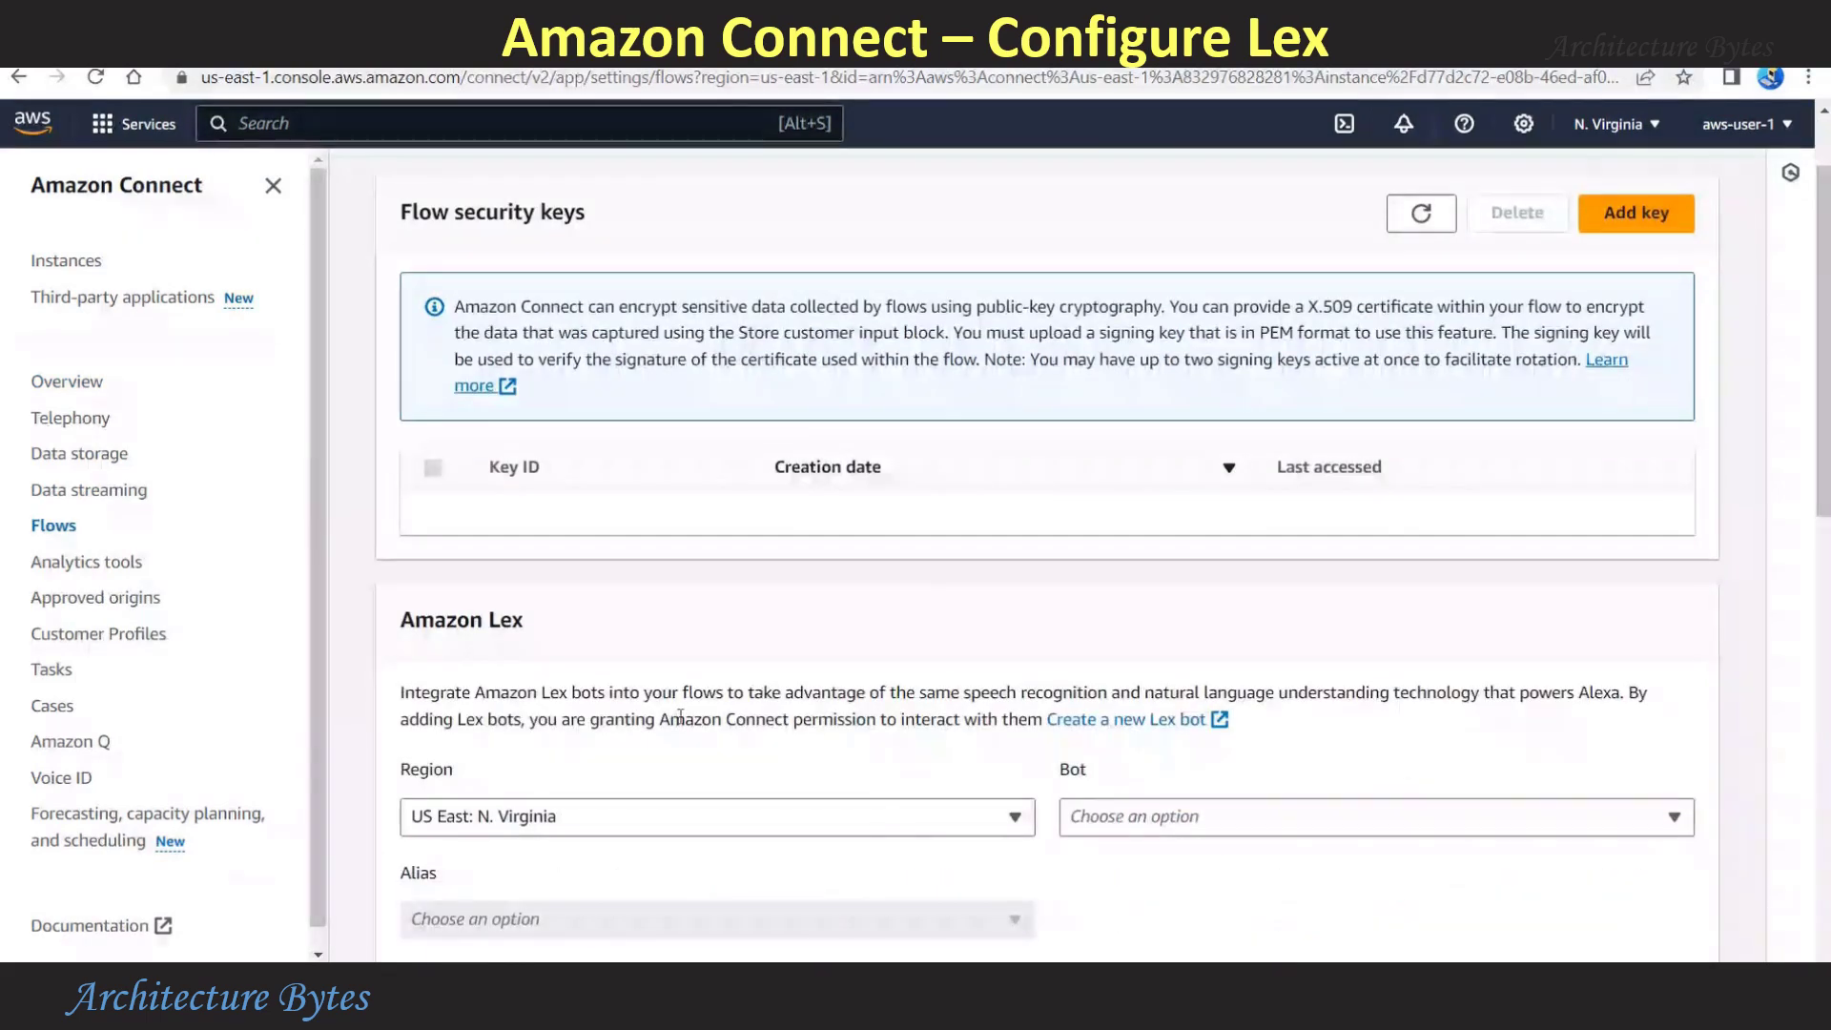
{"action": "scroll", "coordinate": [504, 763], "scroll_direction": "down", "scroll_amount": 2}
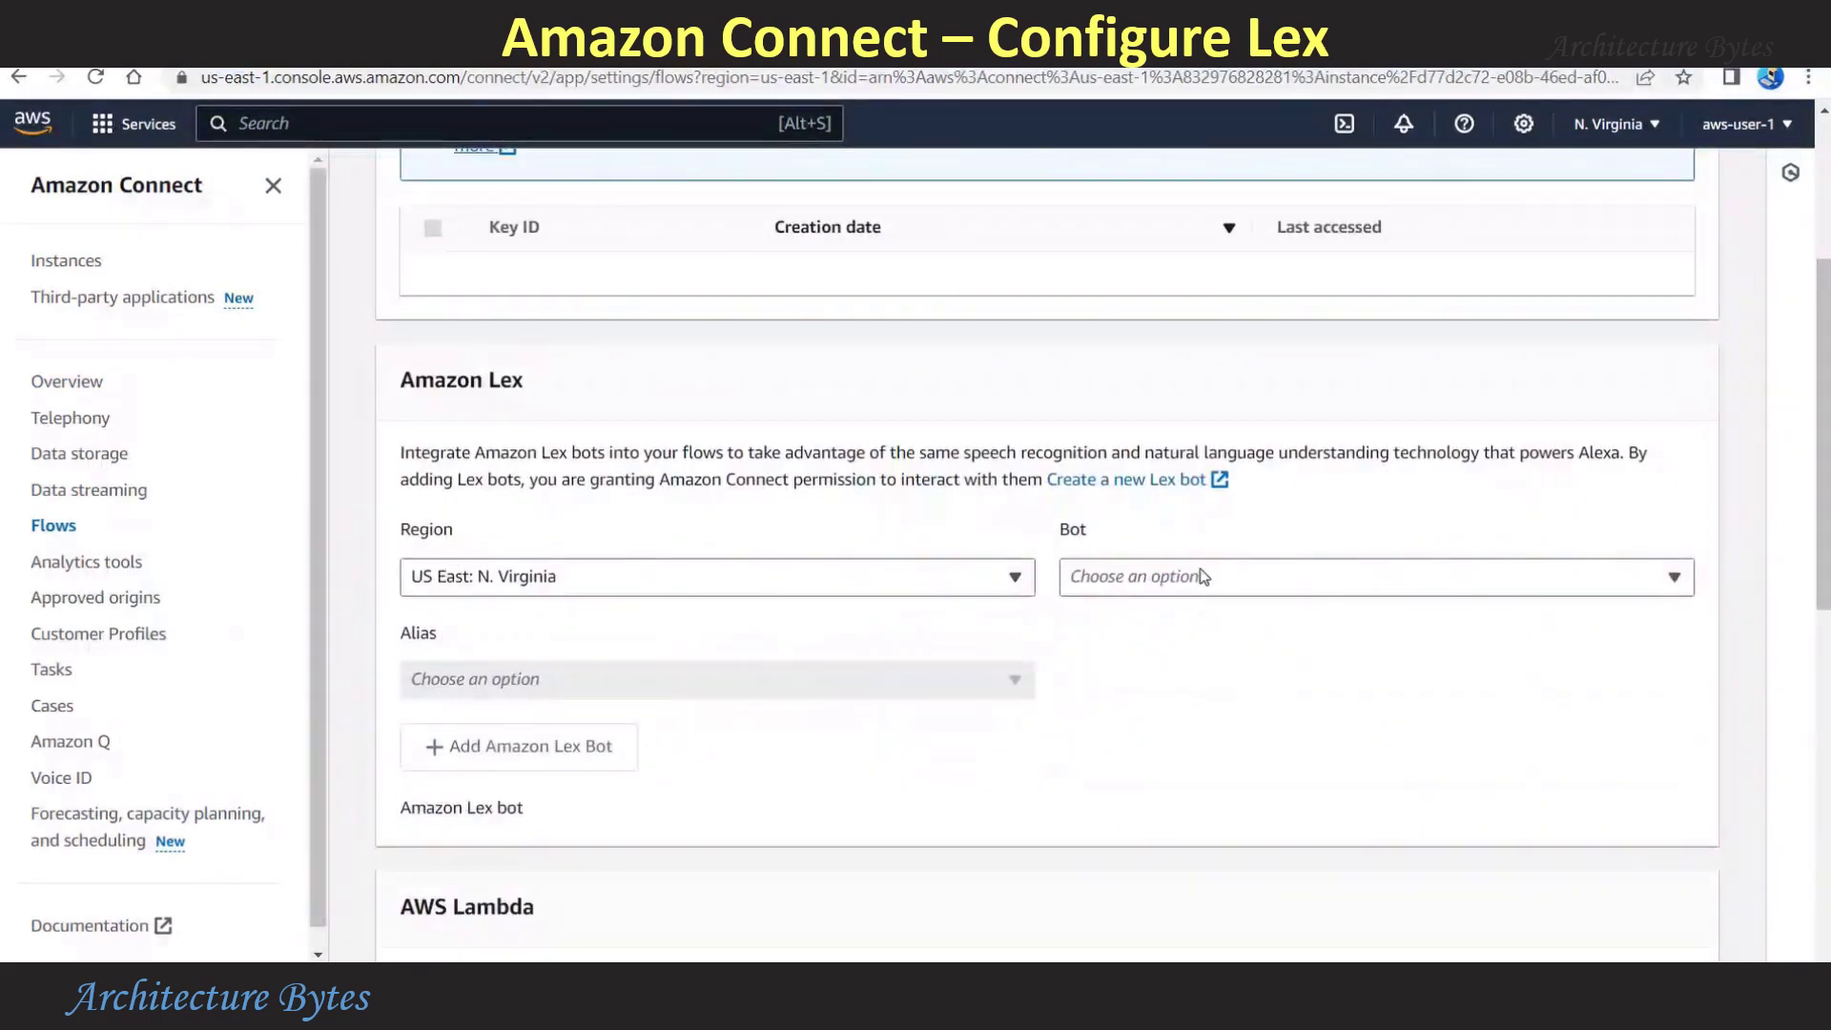
{"action": "left_click", "coordinate": [1157, 576]}
{"action": "left_click", "coordinate": [1091, 620]}
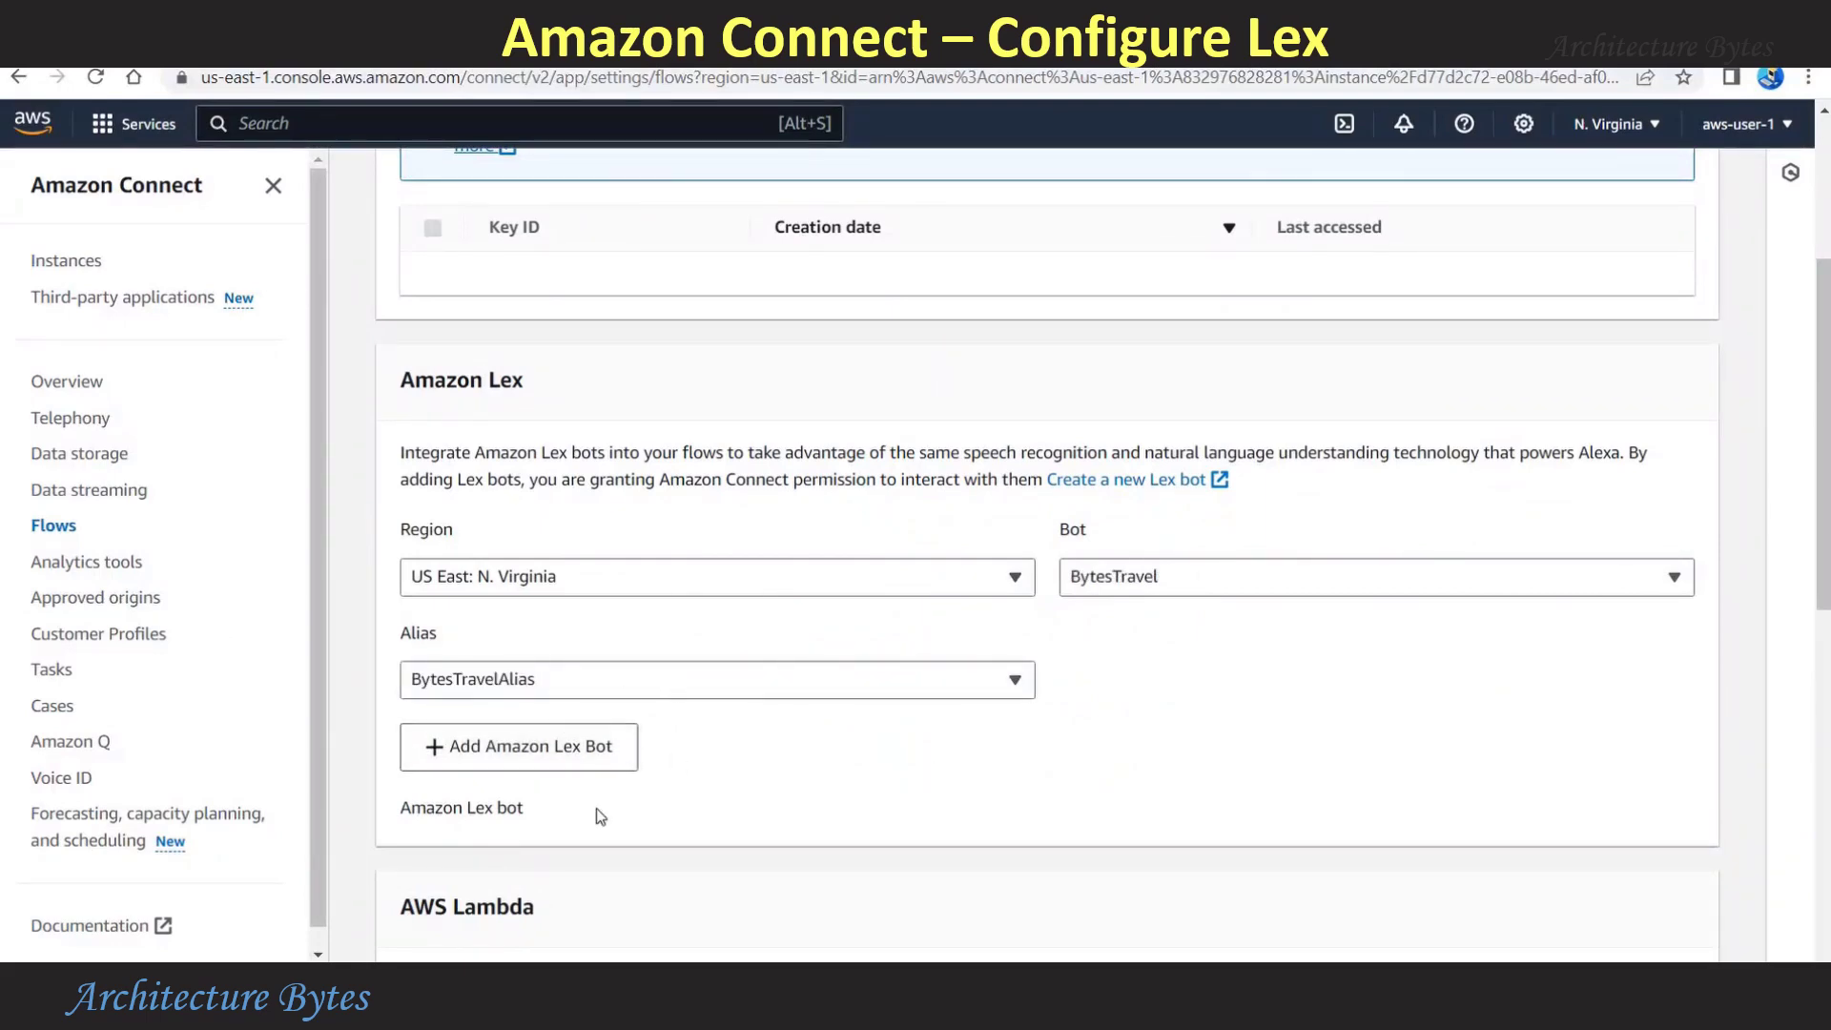
{"action": "left_click", "coordinate": [588, 758]}
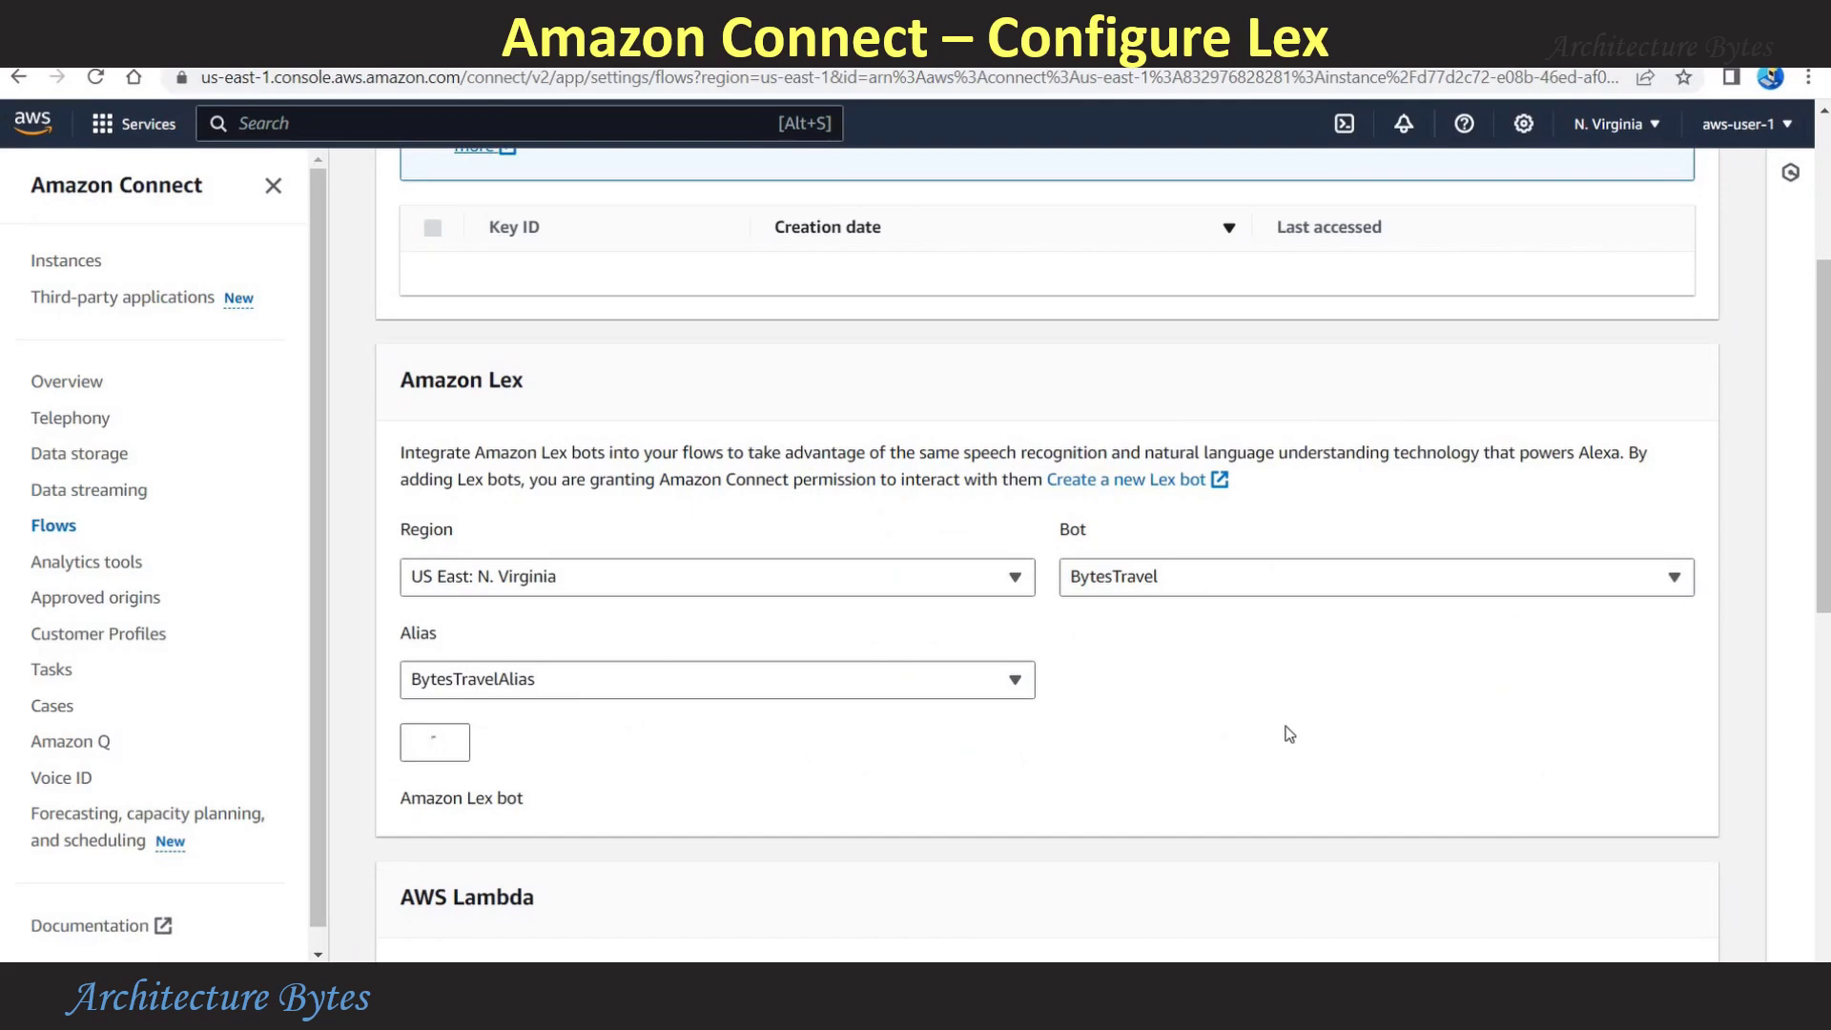
{"action": "scroll", "coordinate": [991, 770], "scroll_direction": "down", "scroll_amount": 2}
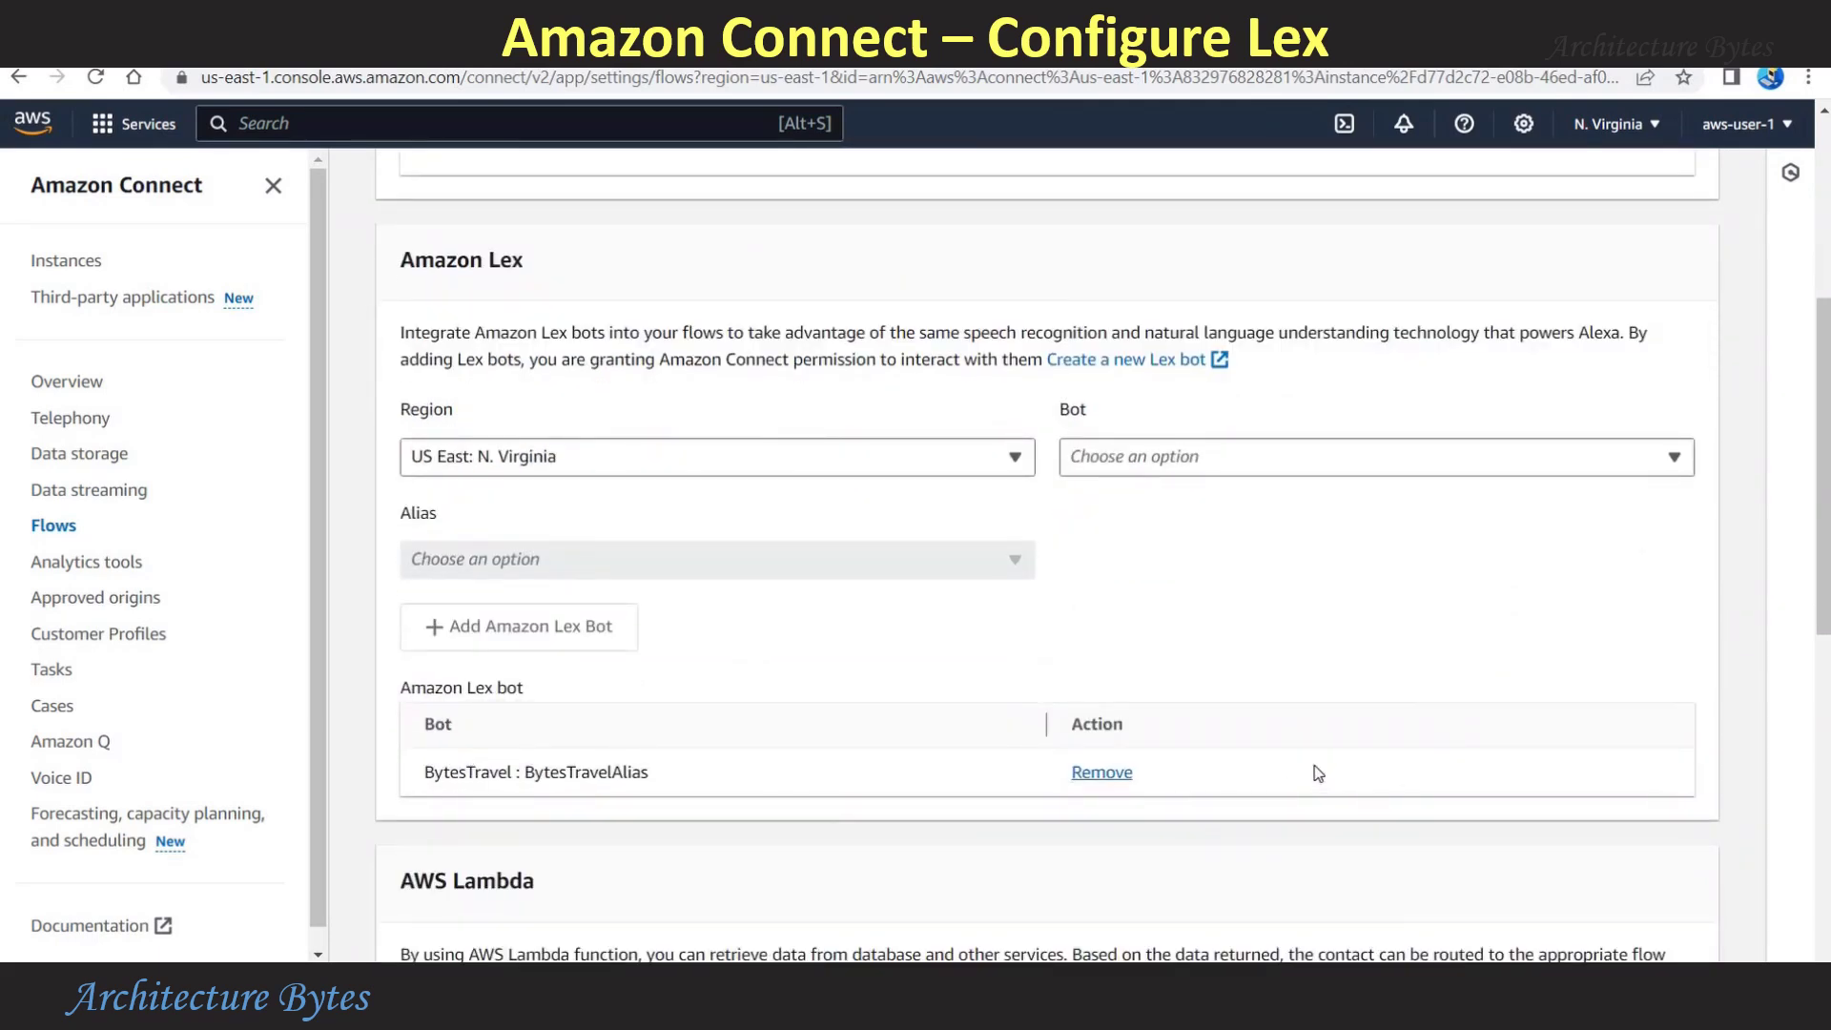
{"action": "scroll", "coordinate": [1255, 768], "scroll_direction": "down", "scroll_amount": 2}
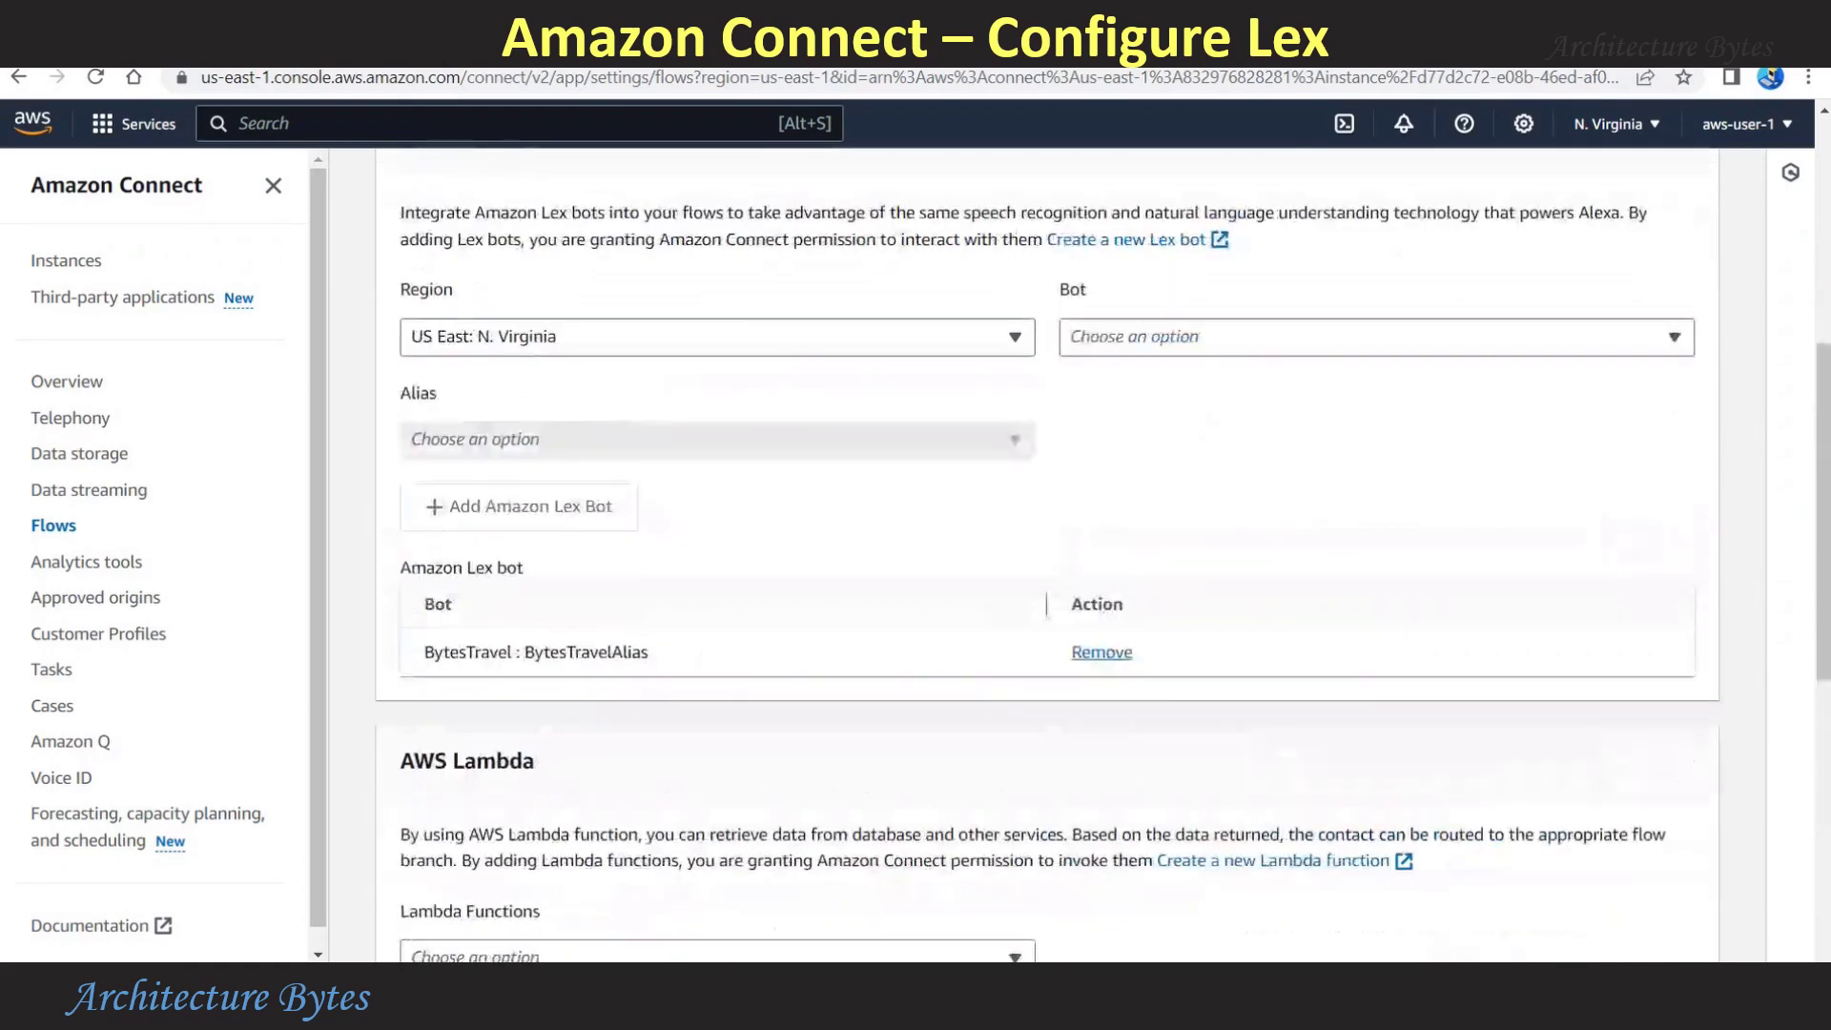
{"action": "scroll", "coordinate": [944, 706], "scroll_direction": "up", "scroll_amount": 6}
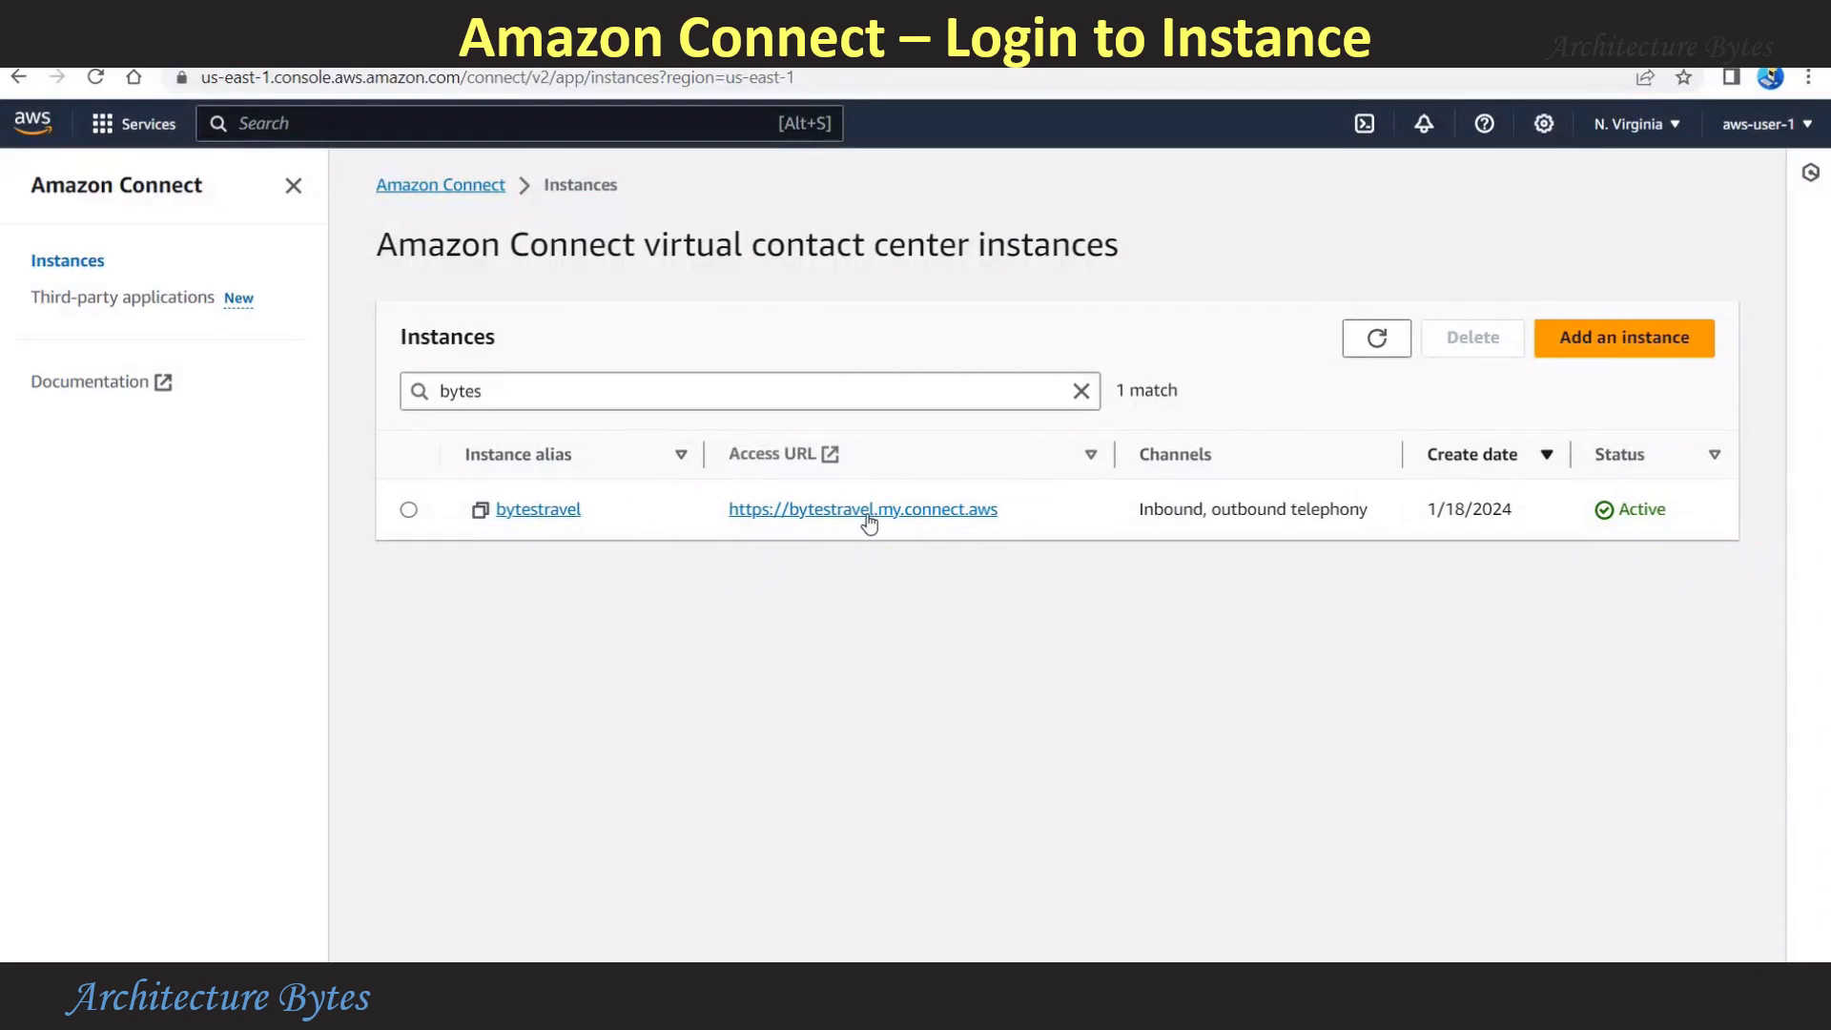
- Sign in at the bytestravel access URL with the administrator username and password
{"action": "left_click", "coordinate": [868, 510]}
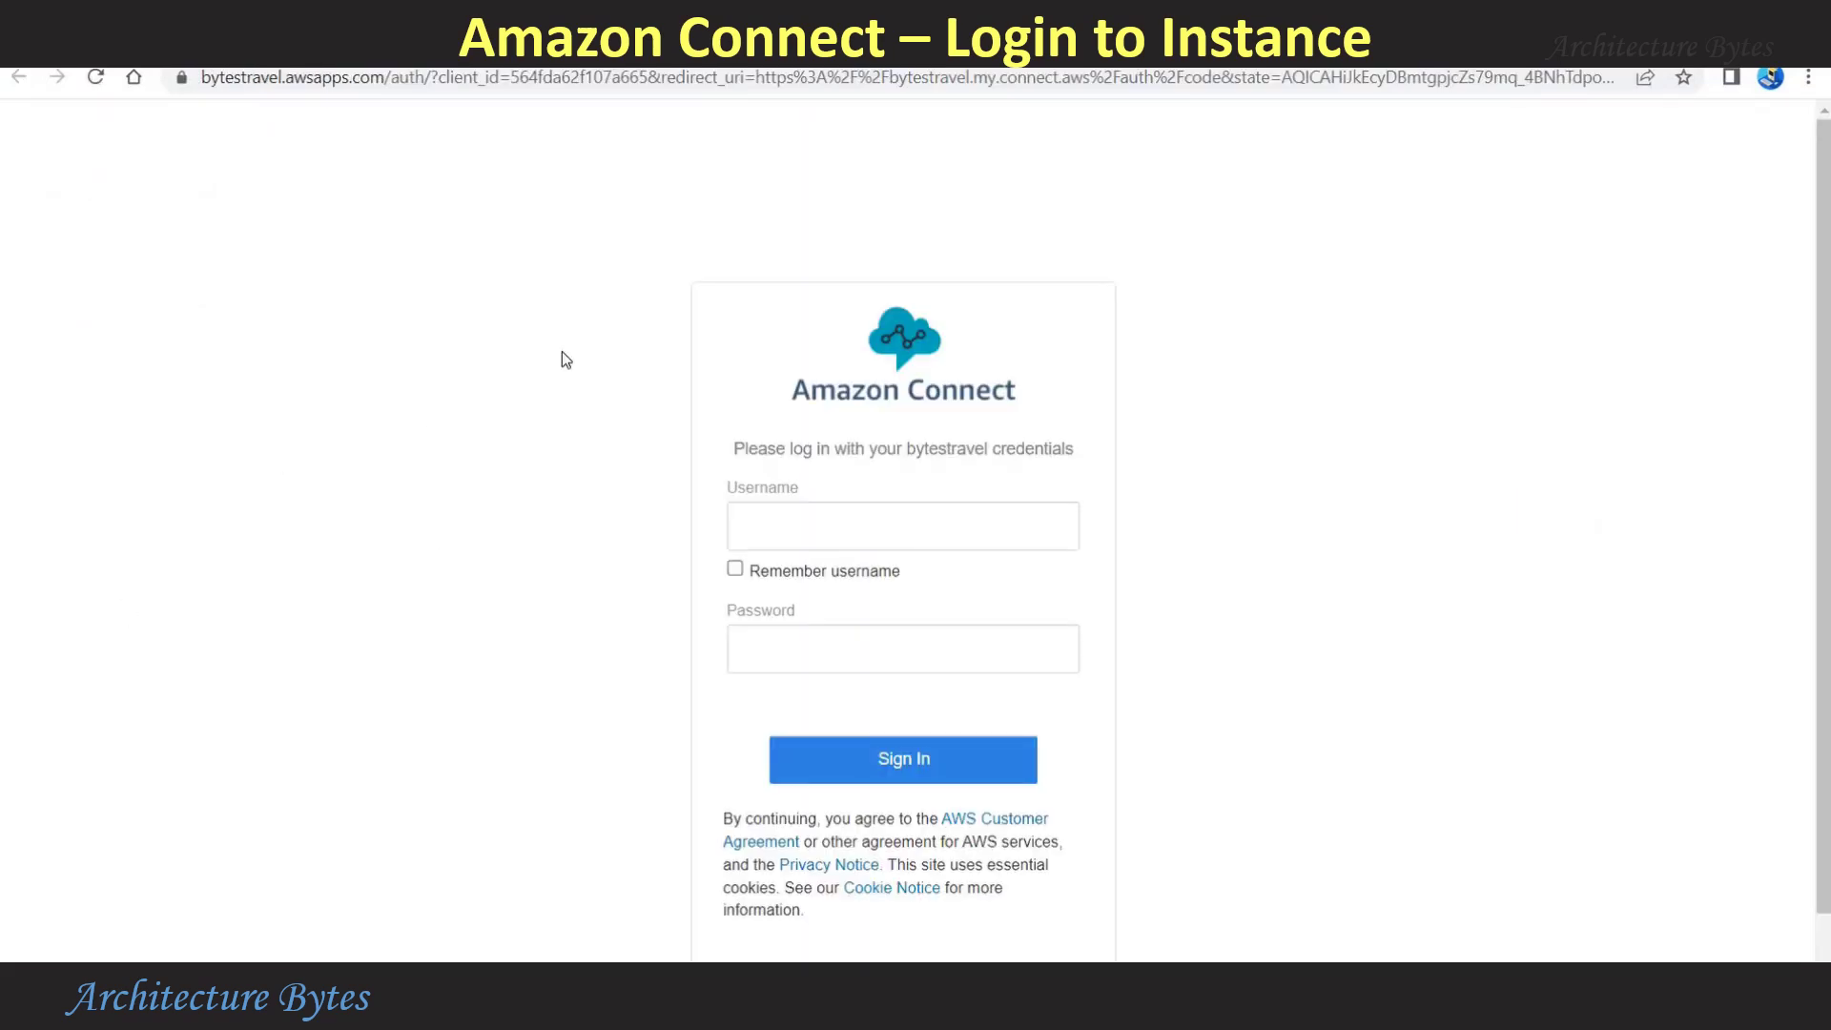
{"action": "left_click", "coordinate": [926, 546]}
{"action": "type", "text": "admin"}
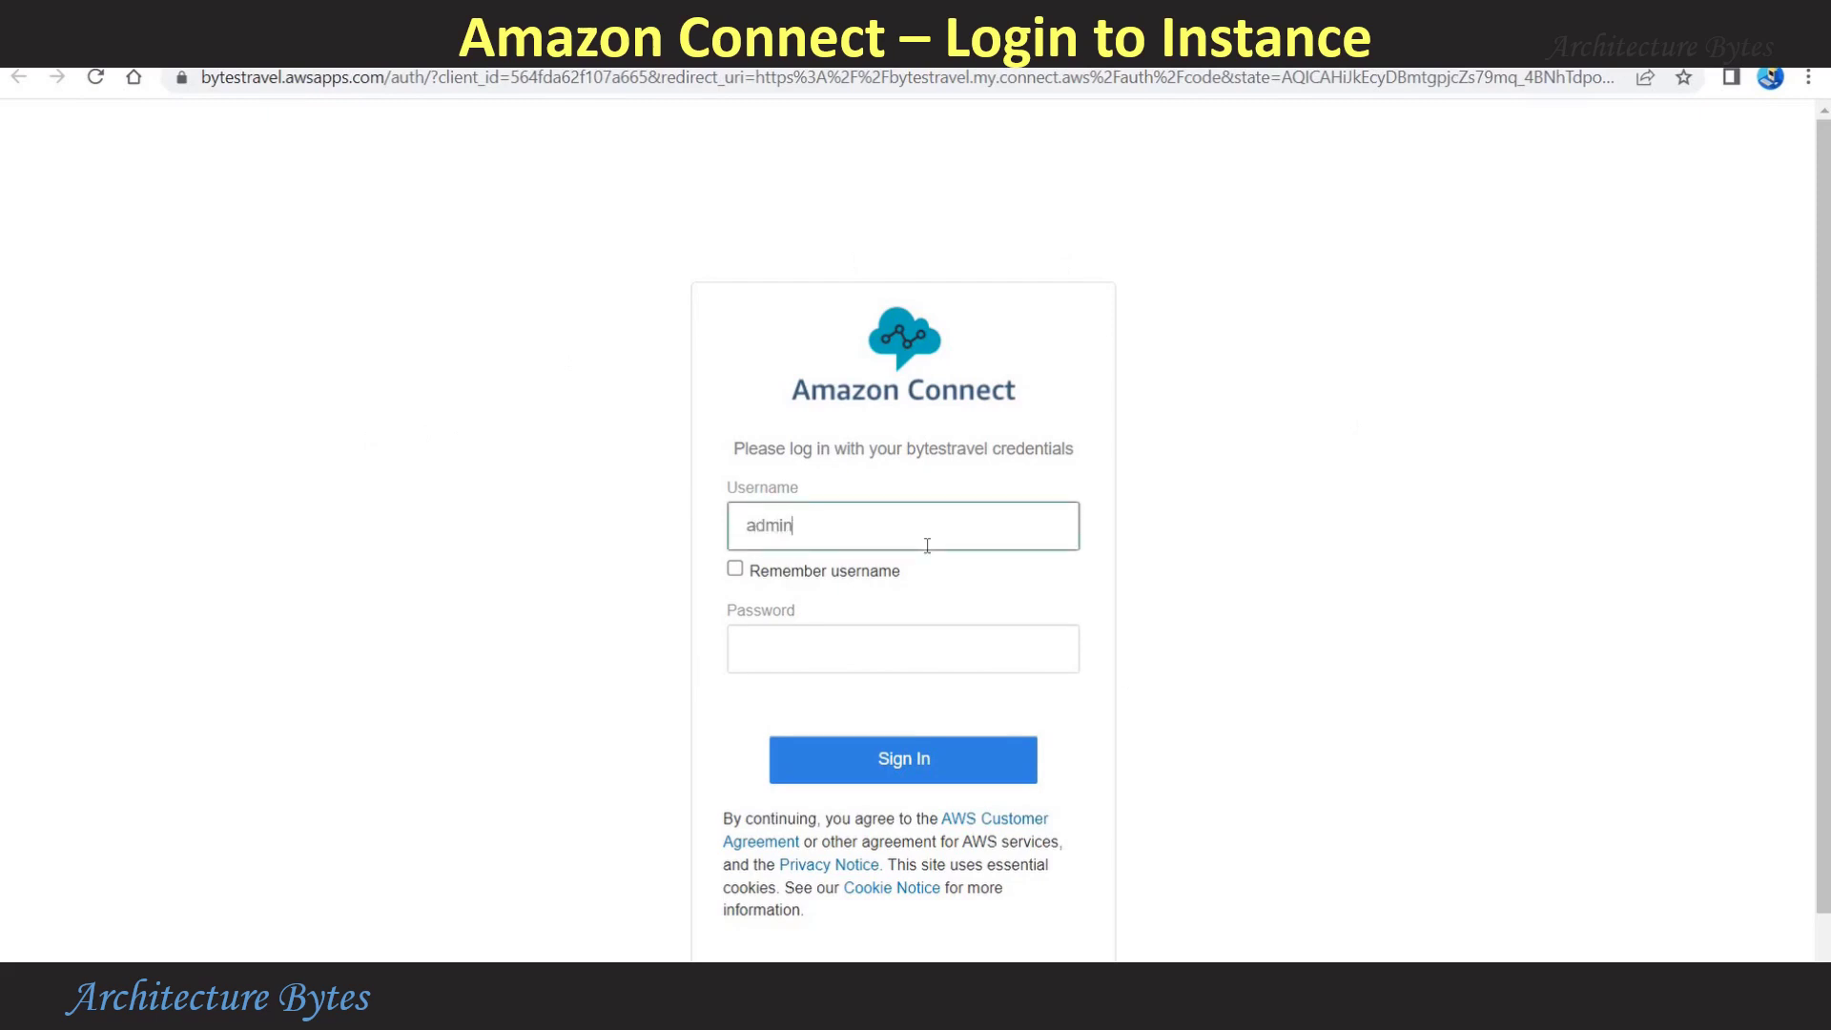
{"action": "key", "text": "Tab"}
{"action": "key", "text": "Tab"}
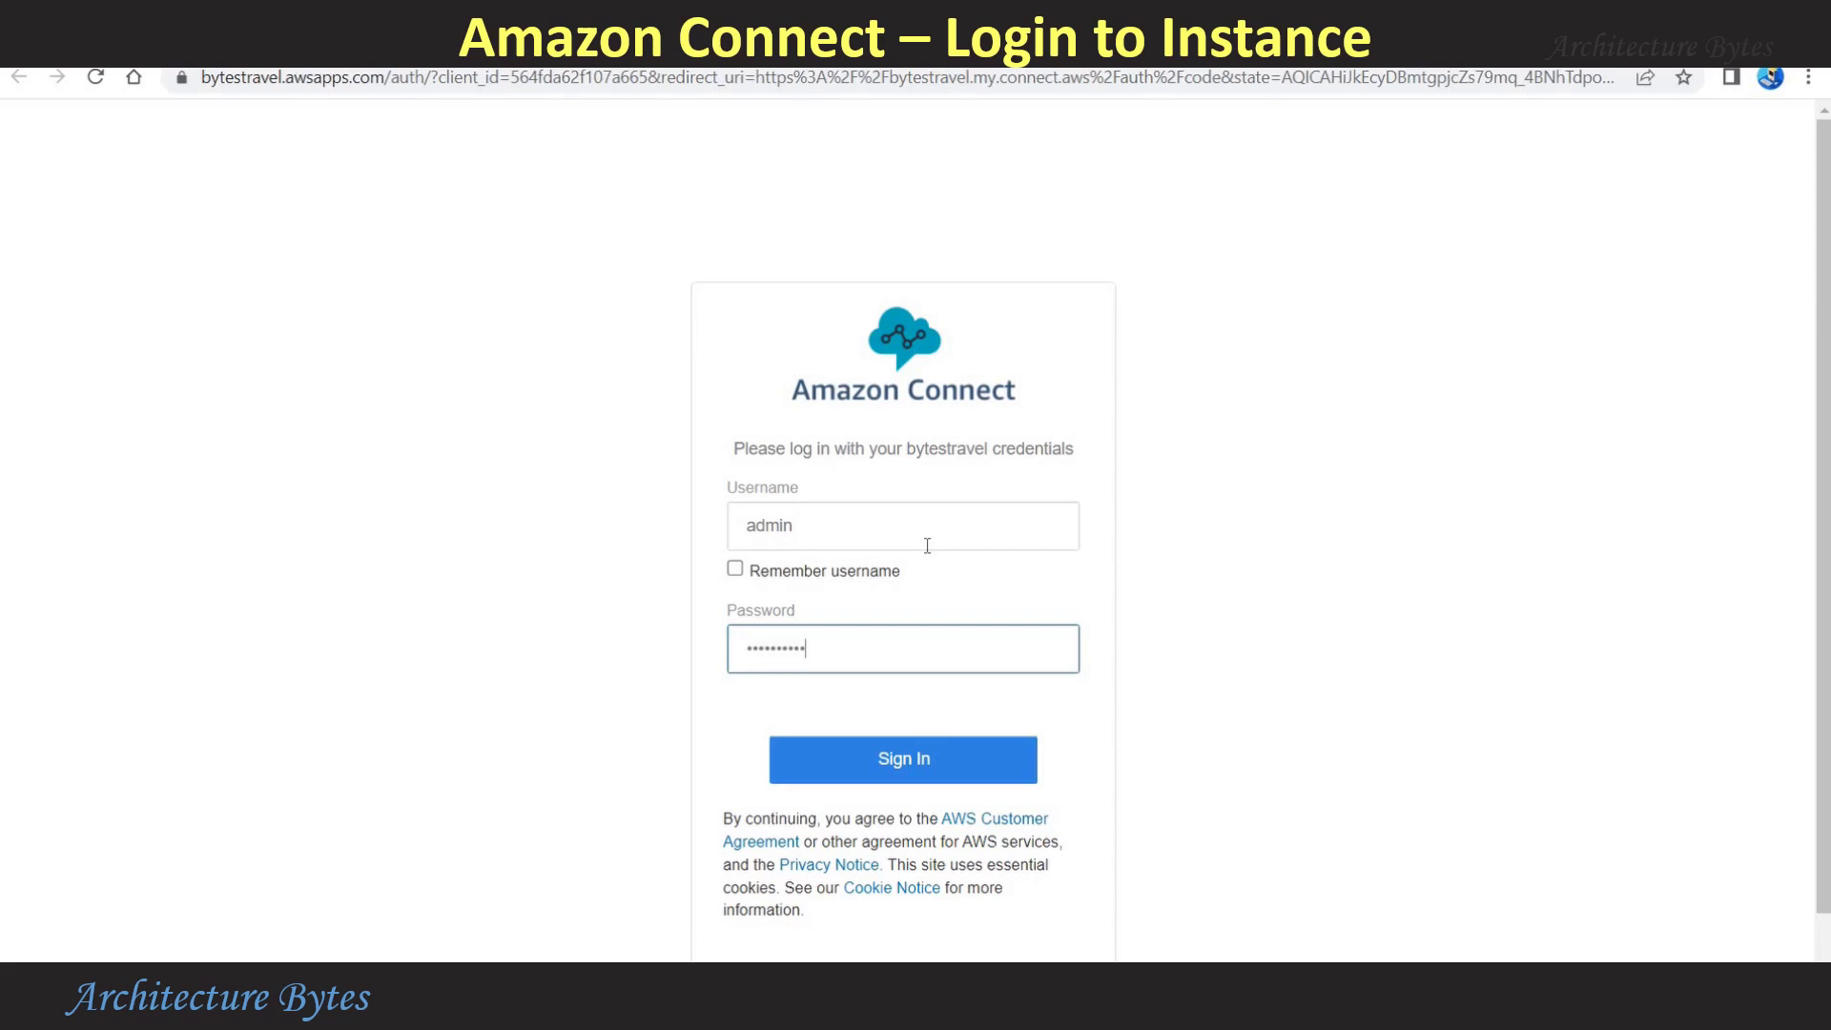
{"action": "left_click", "coordinate": [935, 760]}
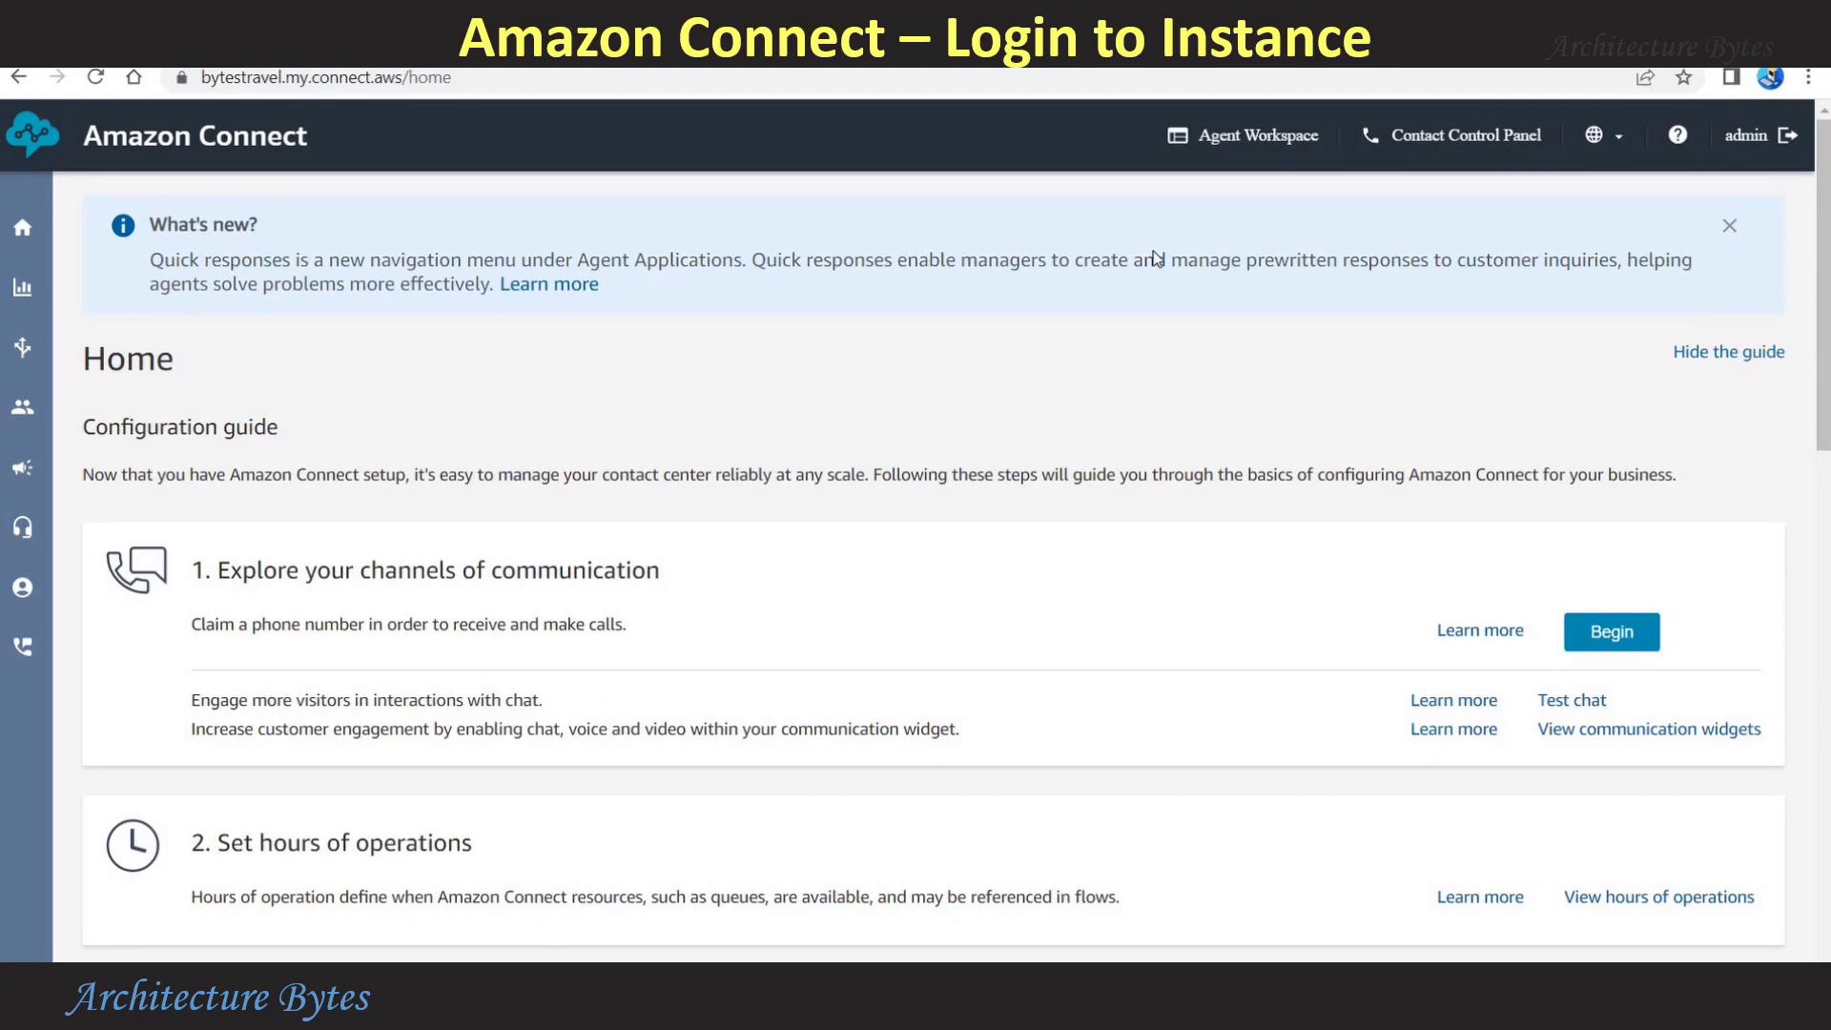
- Dismiss the What's new banner and create a new flow from Routing > Flows
{"action": "left_click", "coordinate": [1729, 227]}
{"action": "mouse_move", "coordinate": [23, 347]}
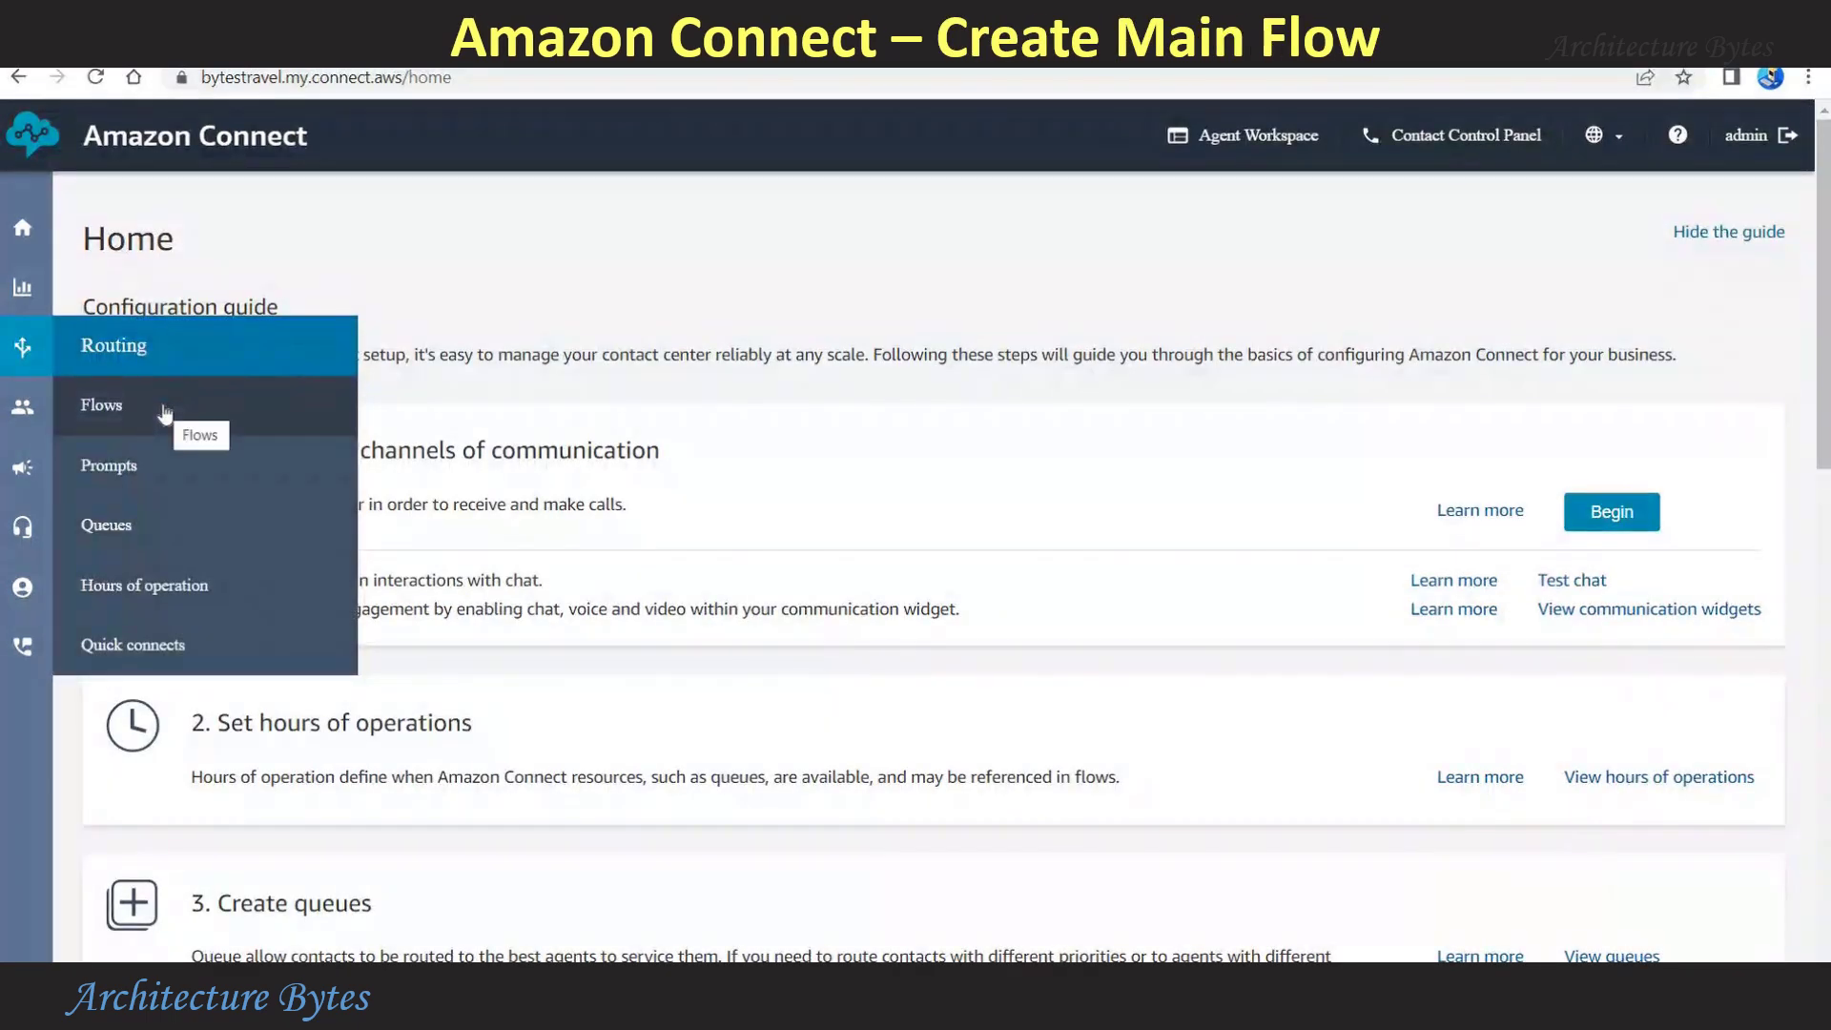
{"action": "left_click", "coordinate": [164, 410]}
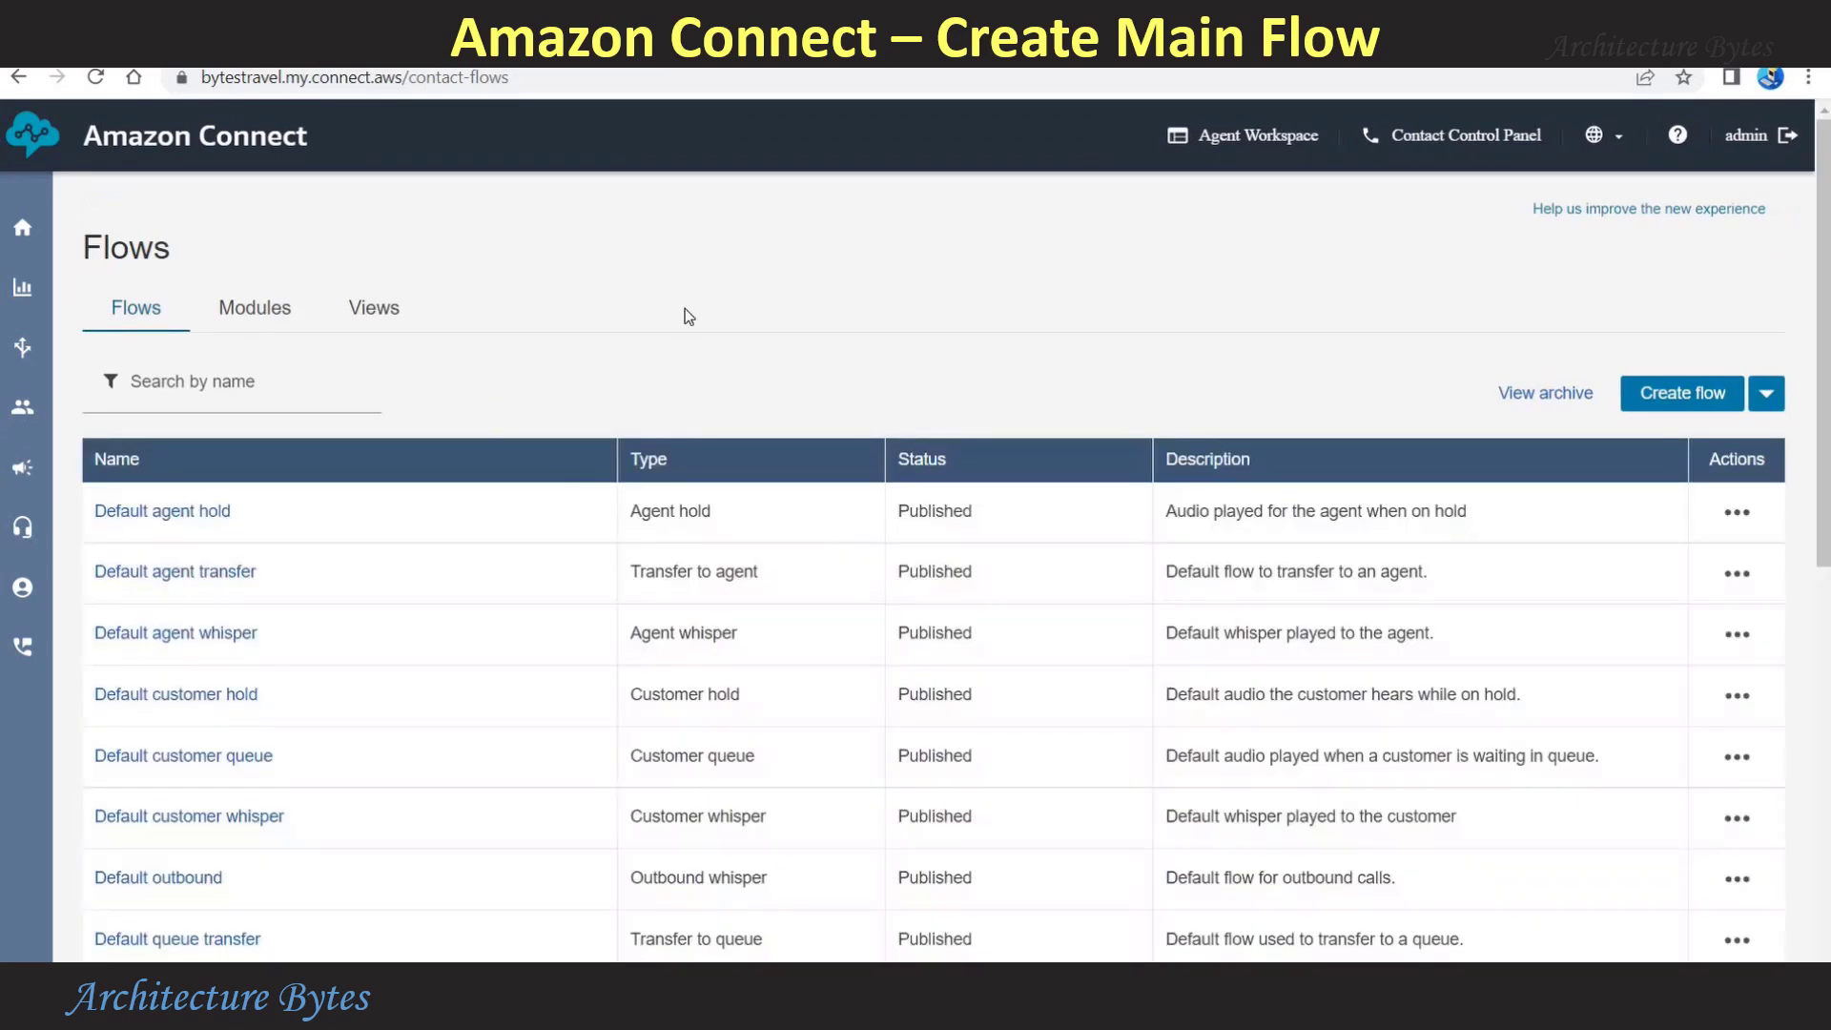
{"action": "left_click", "coordinate": [1682, 393]}
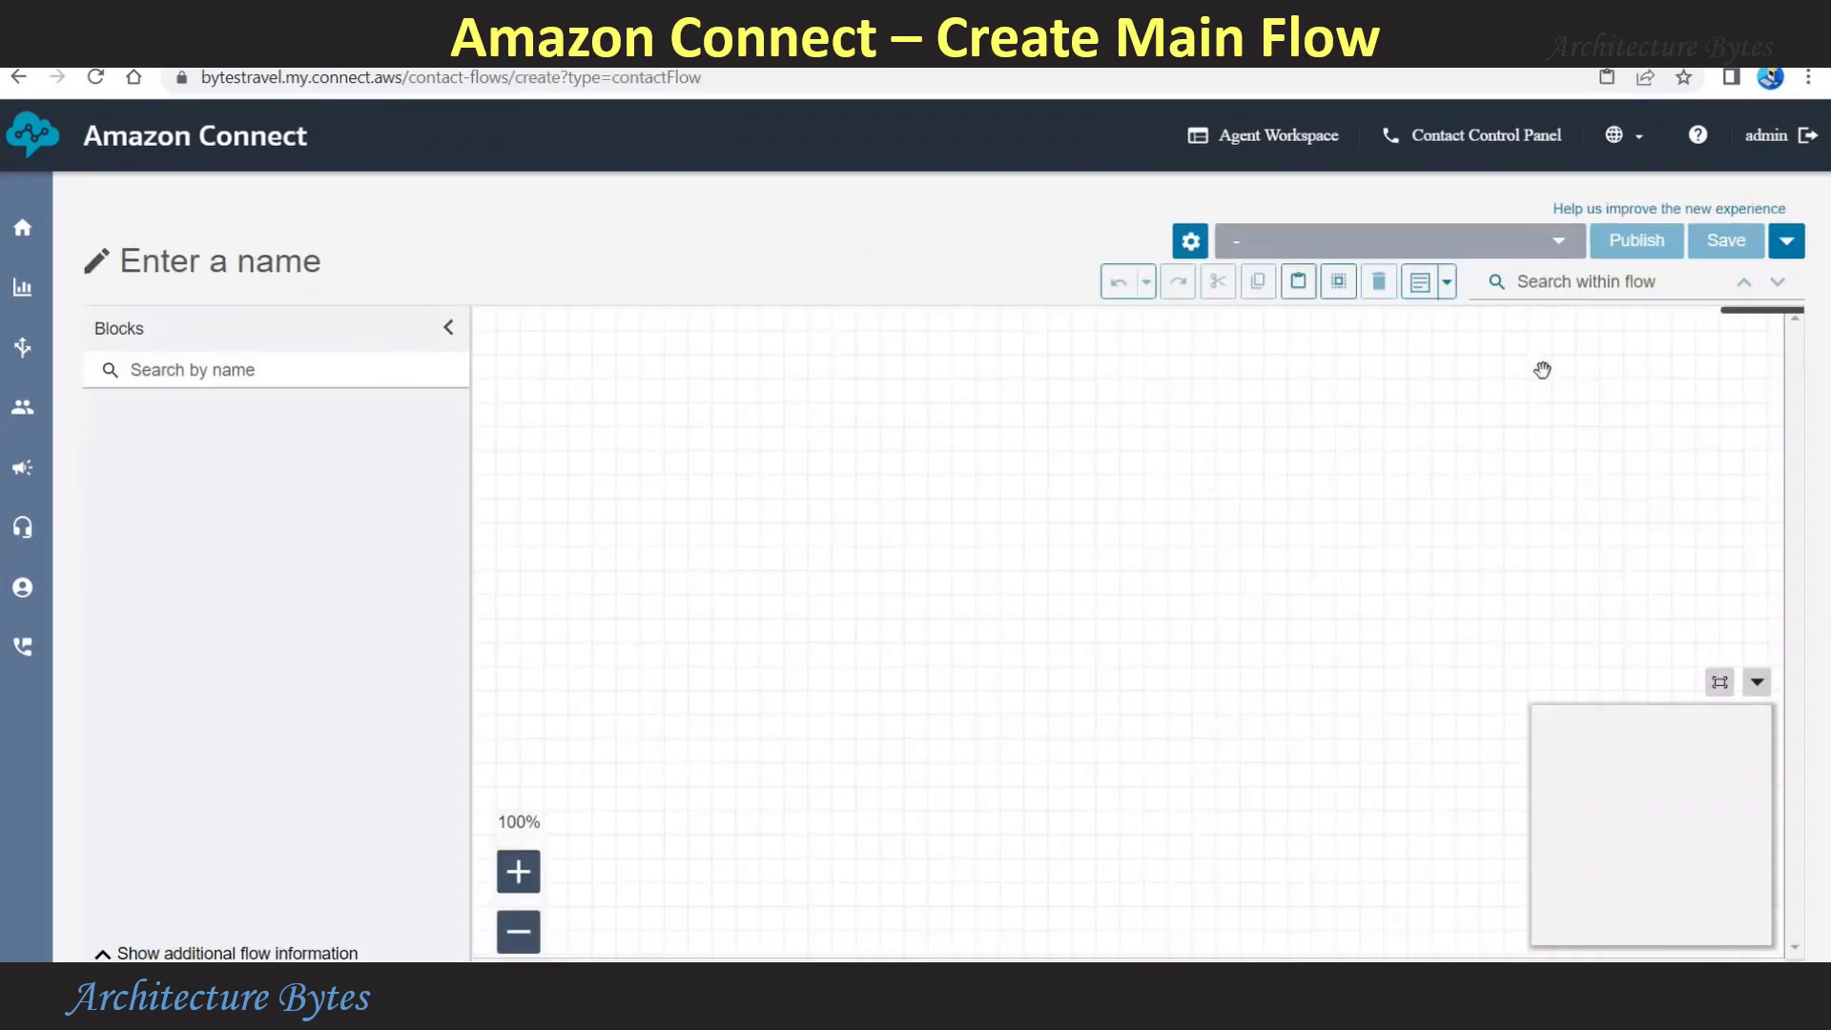
- Name the new flow BytesTravelMainFlow
{"action": "left_click", "coordinate": [191, 286]}
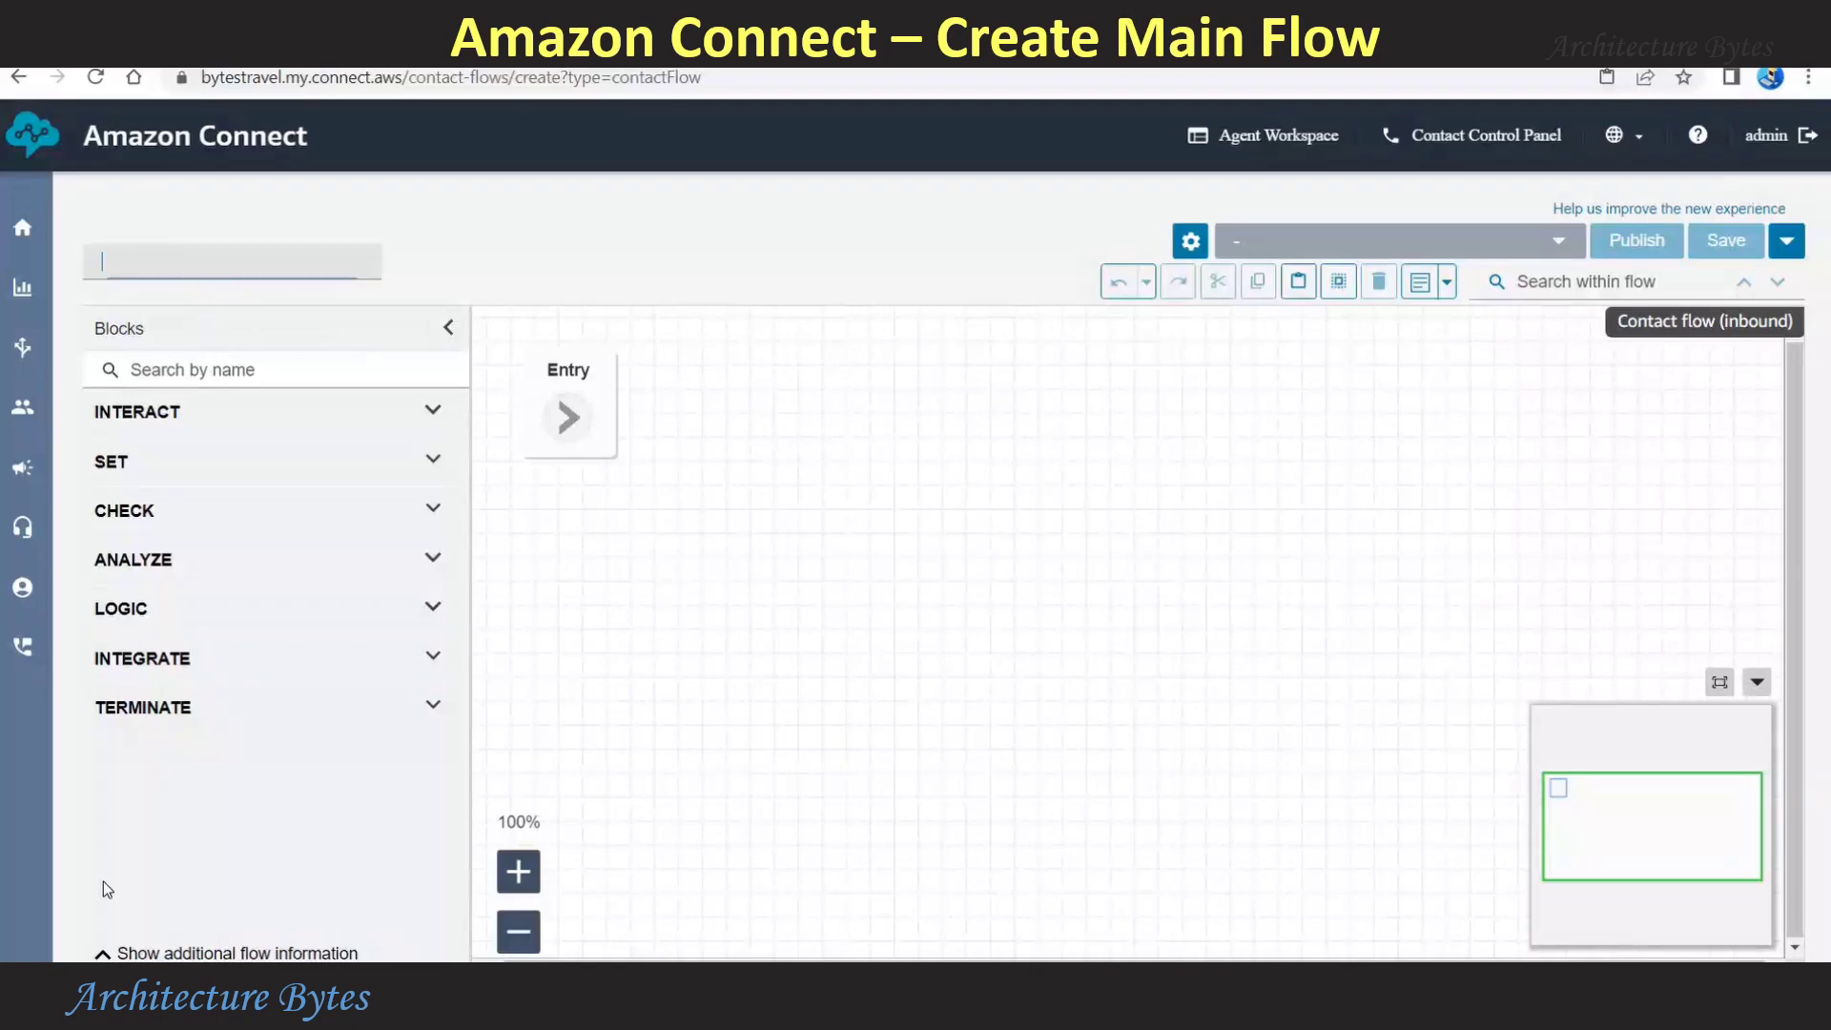
{"action": "left_click", "coordinate": [678, 629]}
{"action": "left_click", "coordinate": [463, 290]}
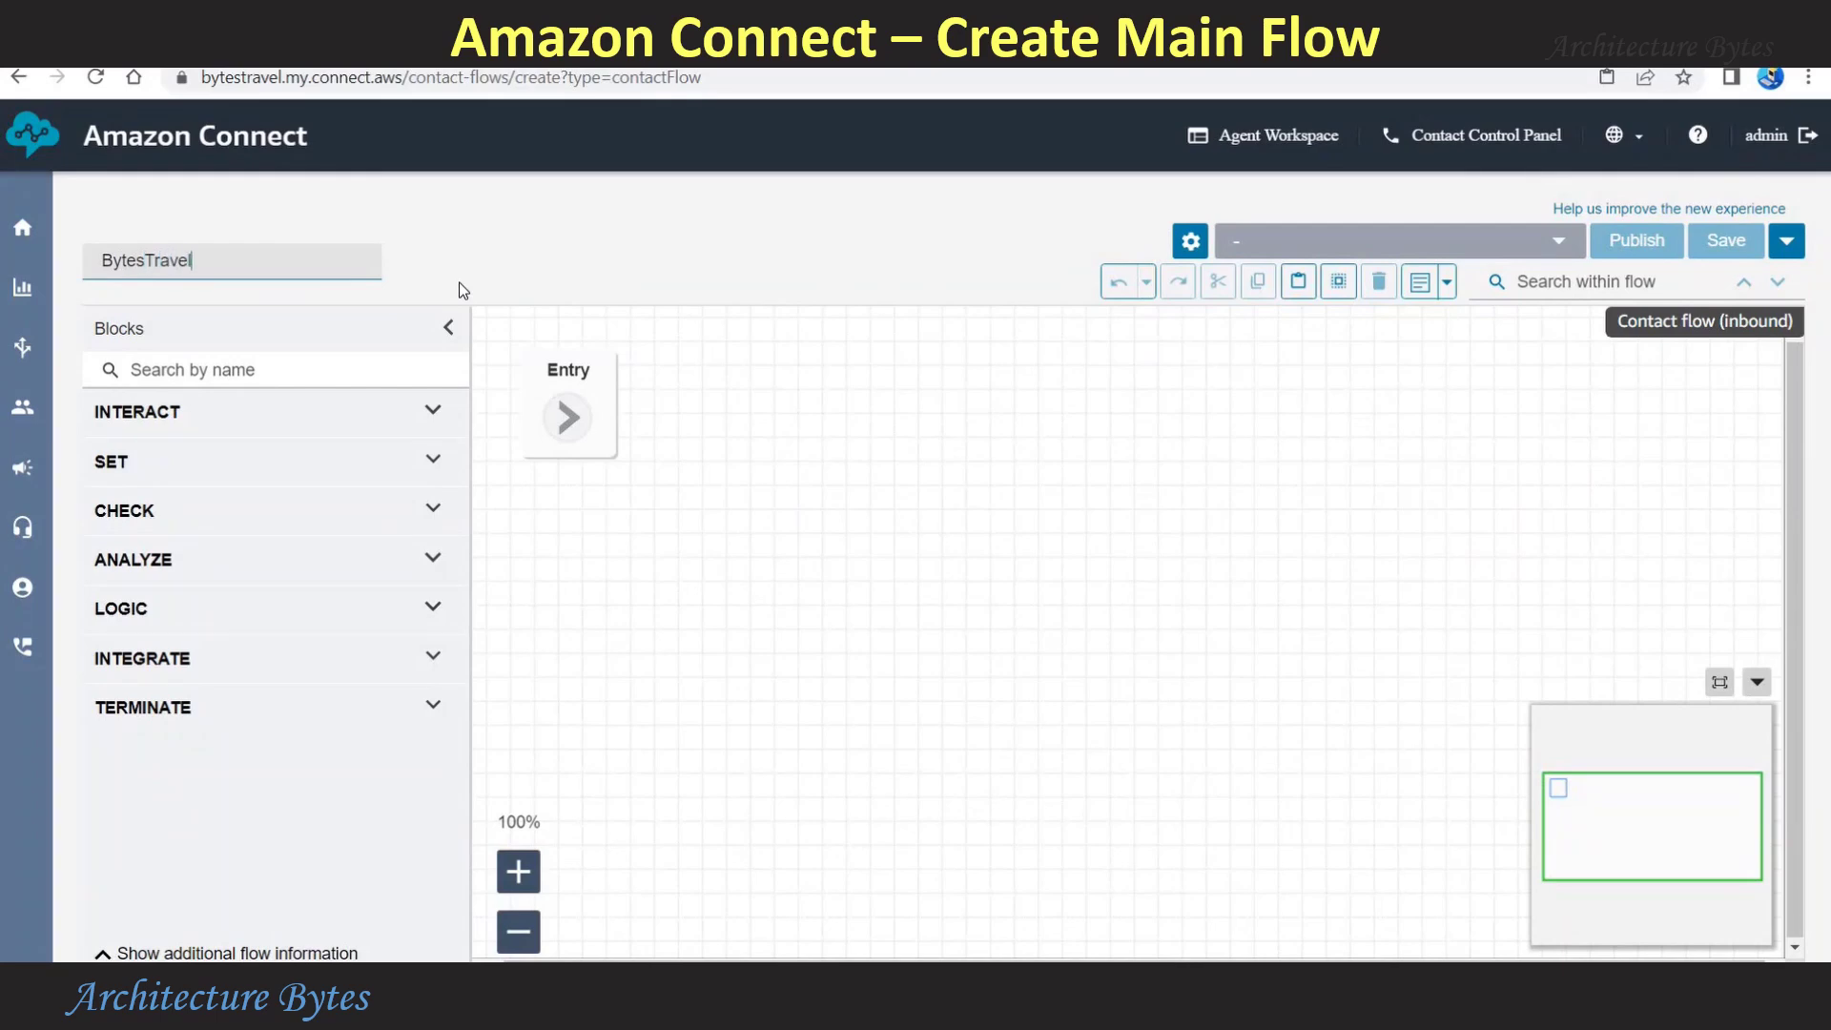
{"action": "type", "text": "BytesTravelMainFlow"}
{"action": "key", "text": "Return"}
{"action": "left_click", "coordinate": [315, 408]}
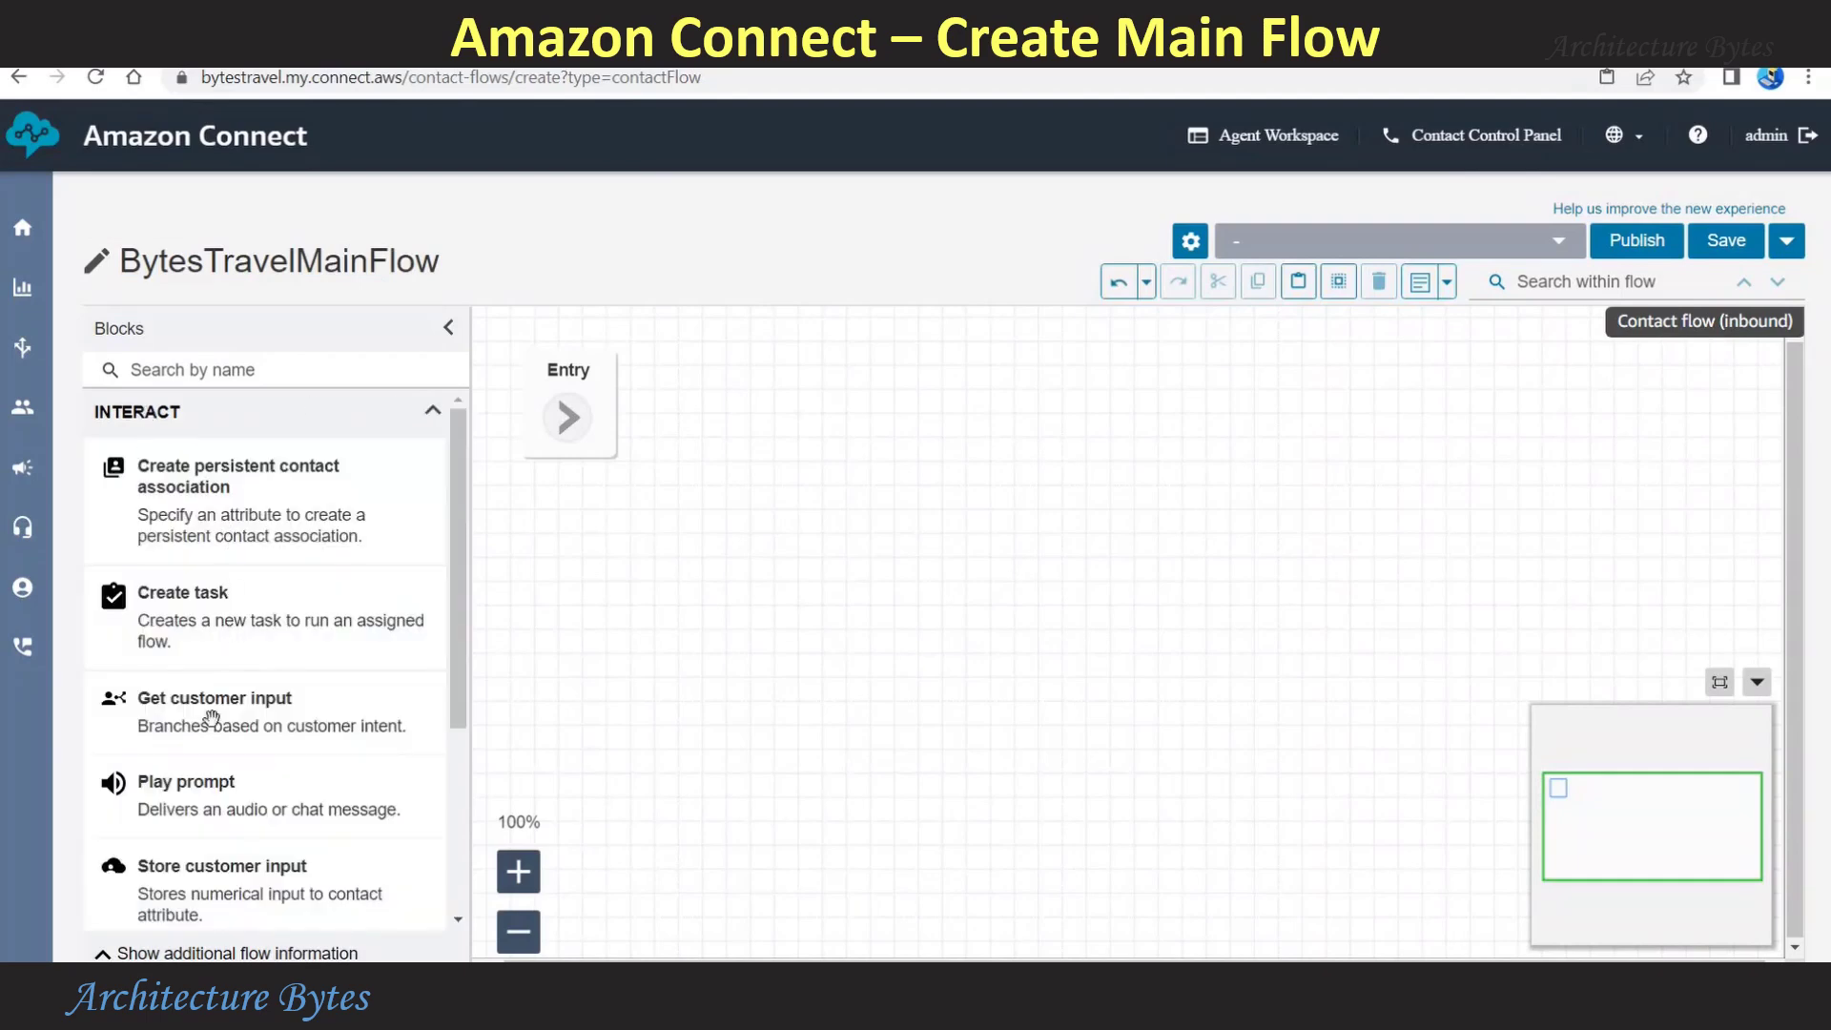
- Add a Play prompt block beside Entry and set it to text-to-speech
{"action": "left_click_drag", "start_coordinate": [206, 799], "coordinate": [865, 373]}
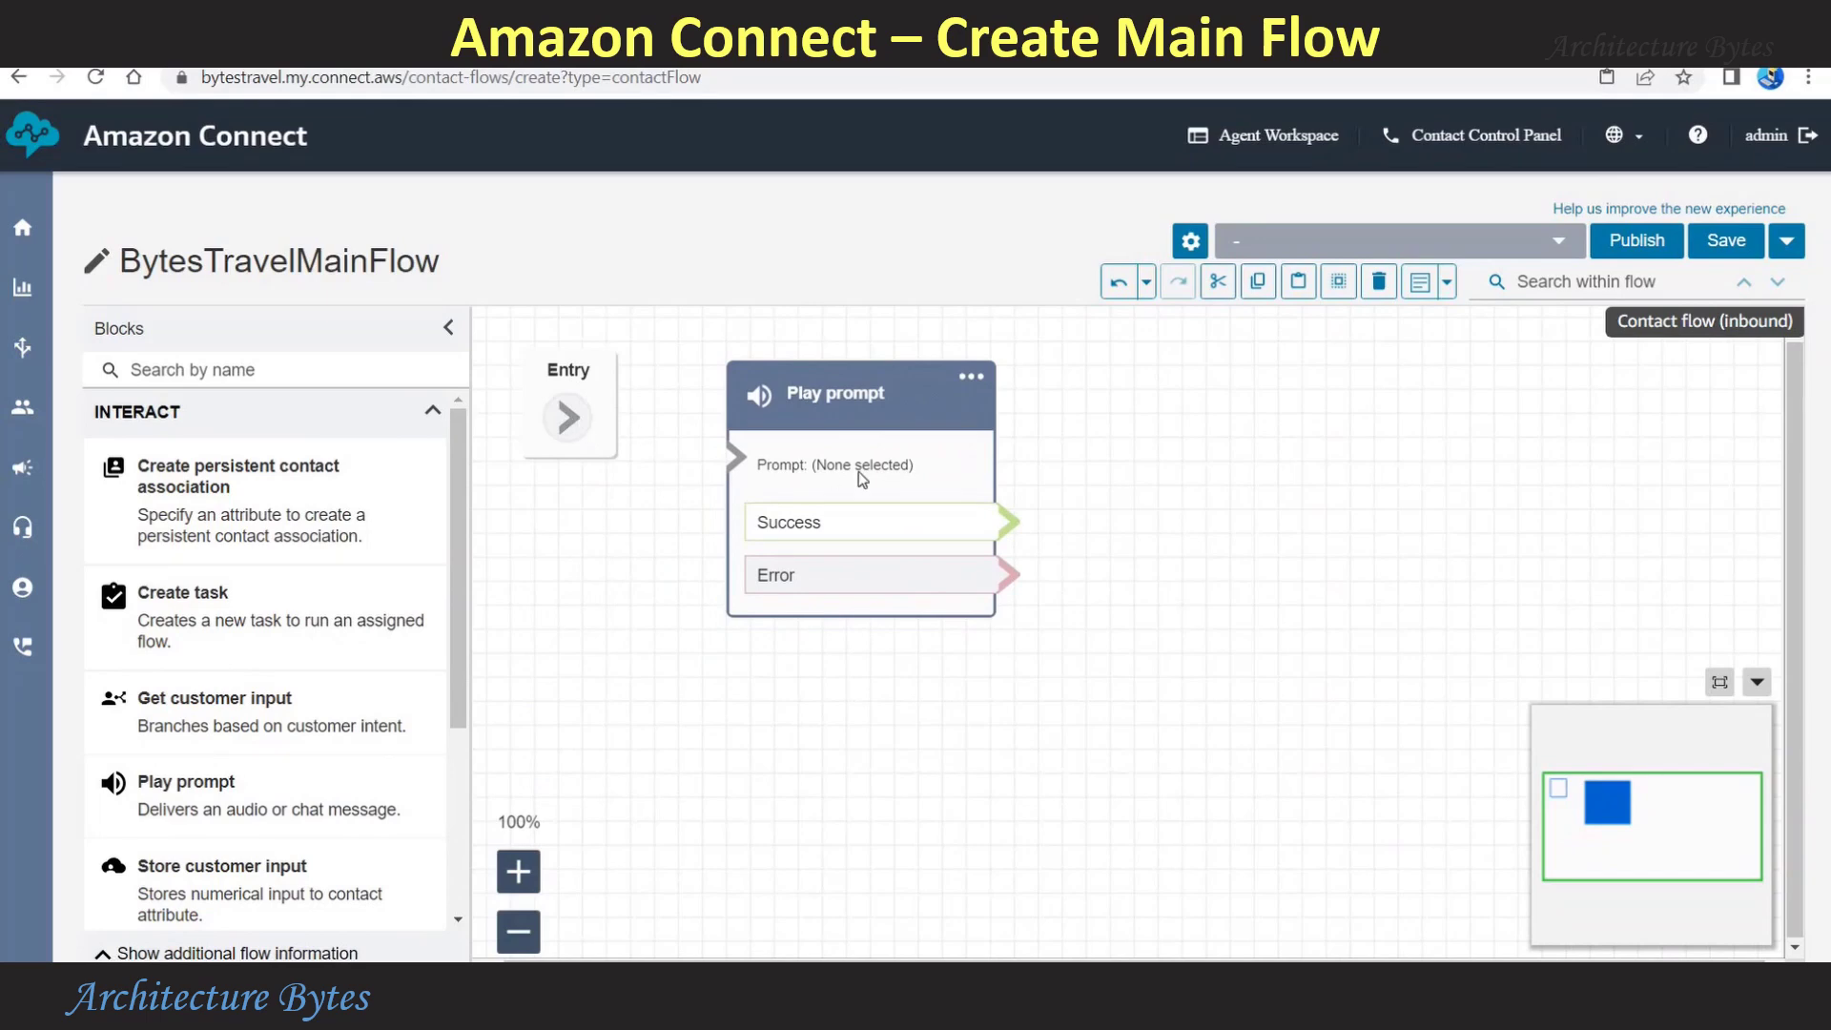
{"action": "left_click", "coordinate": [972, 377]}
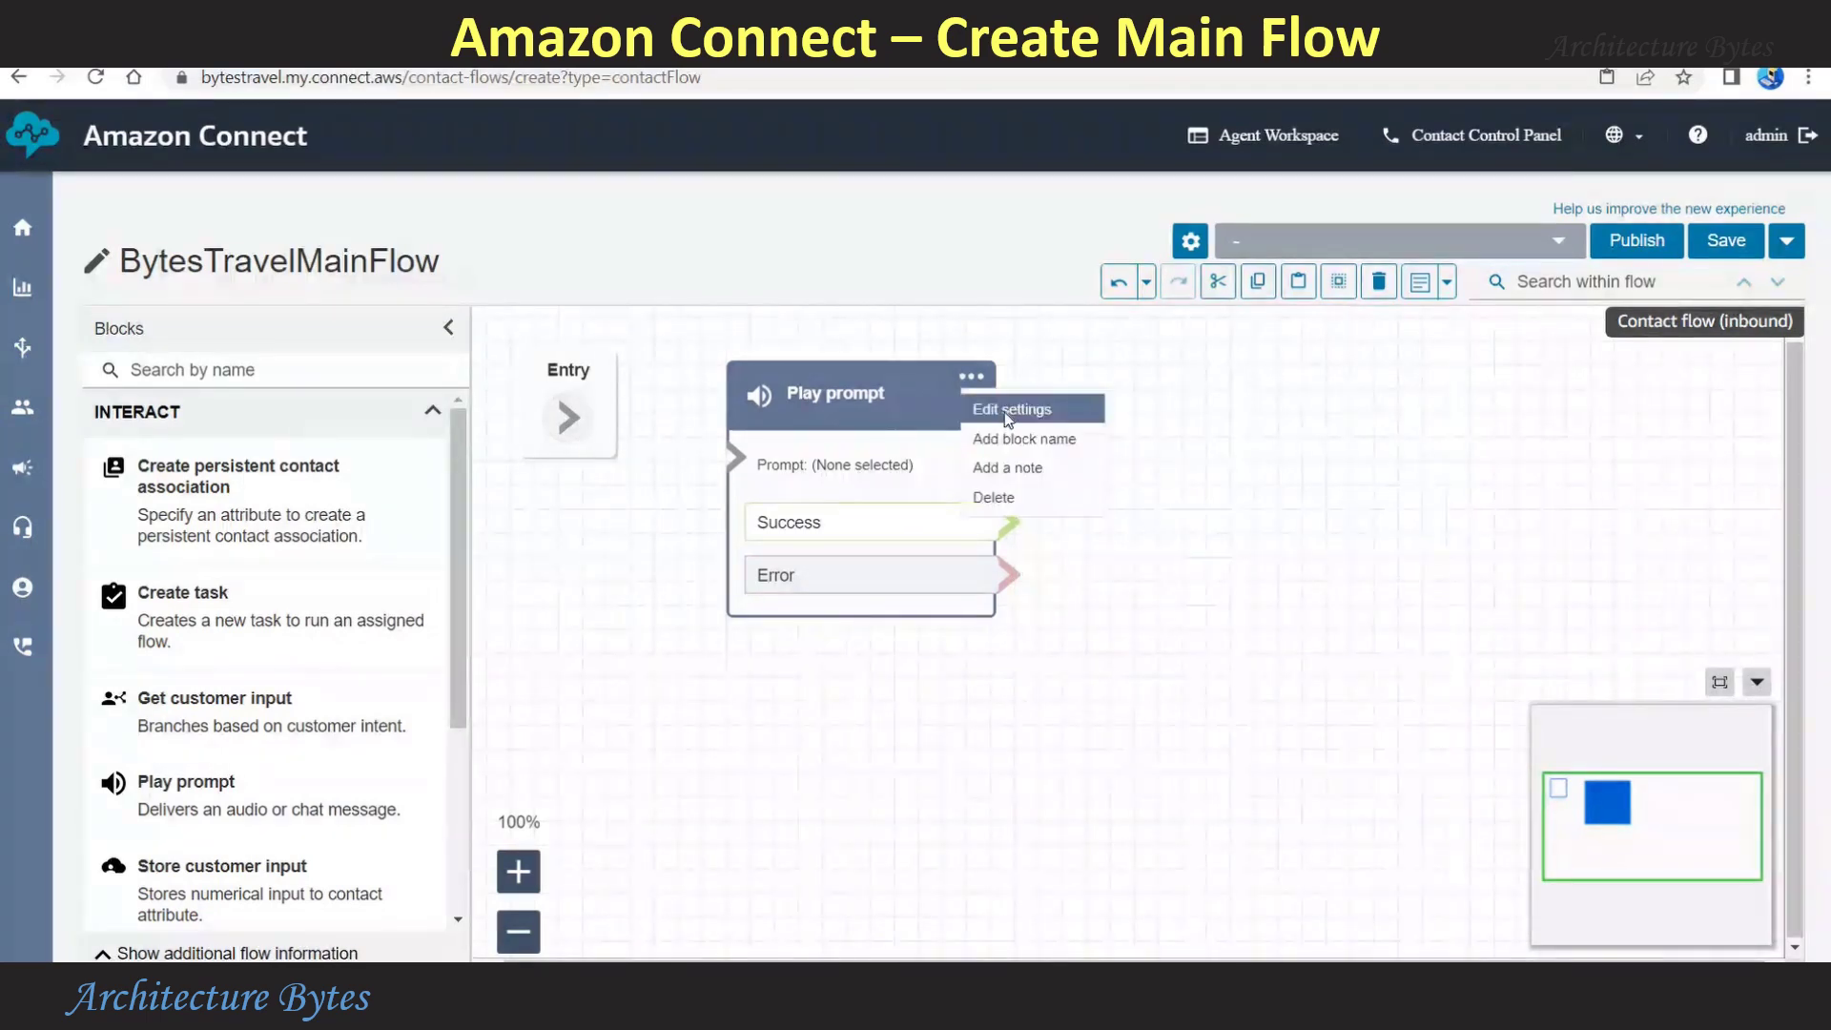
{"action": "left_click", "coordinate": [1004, 412]}
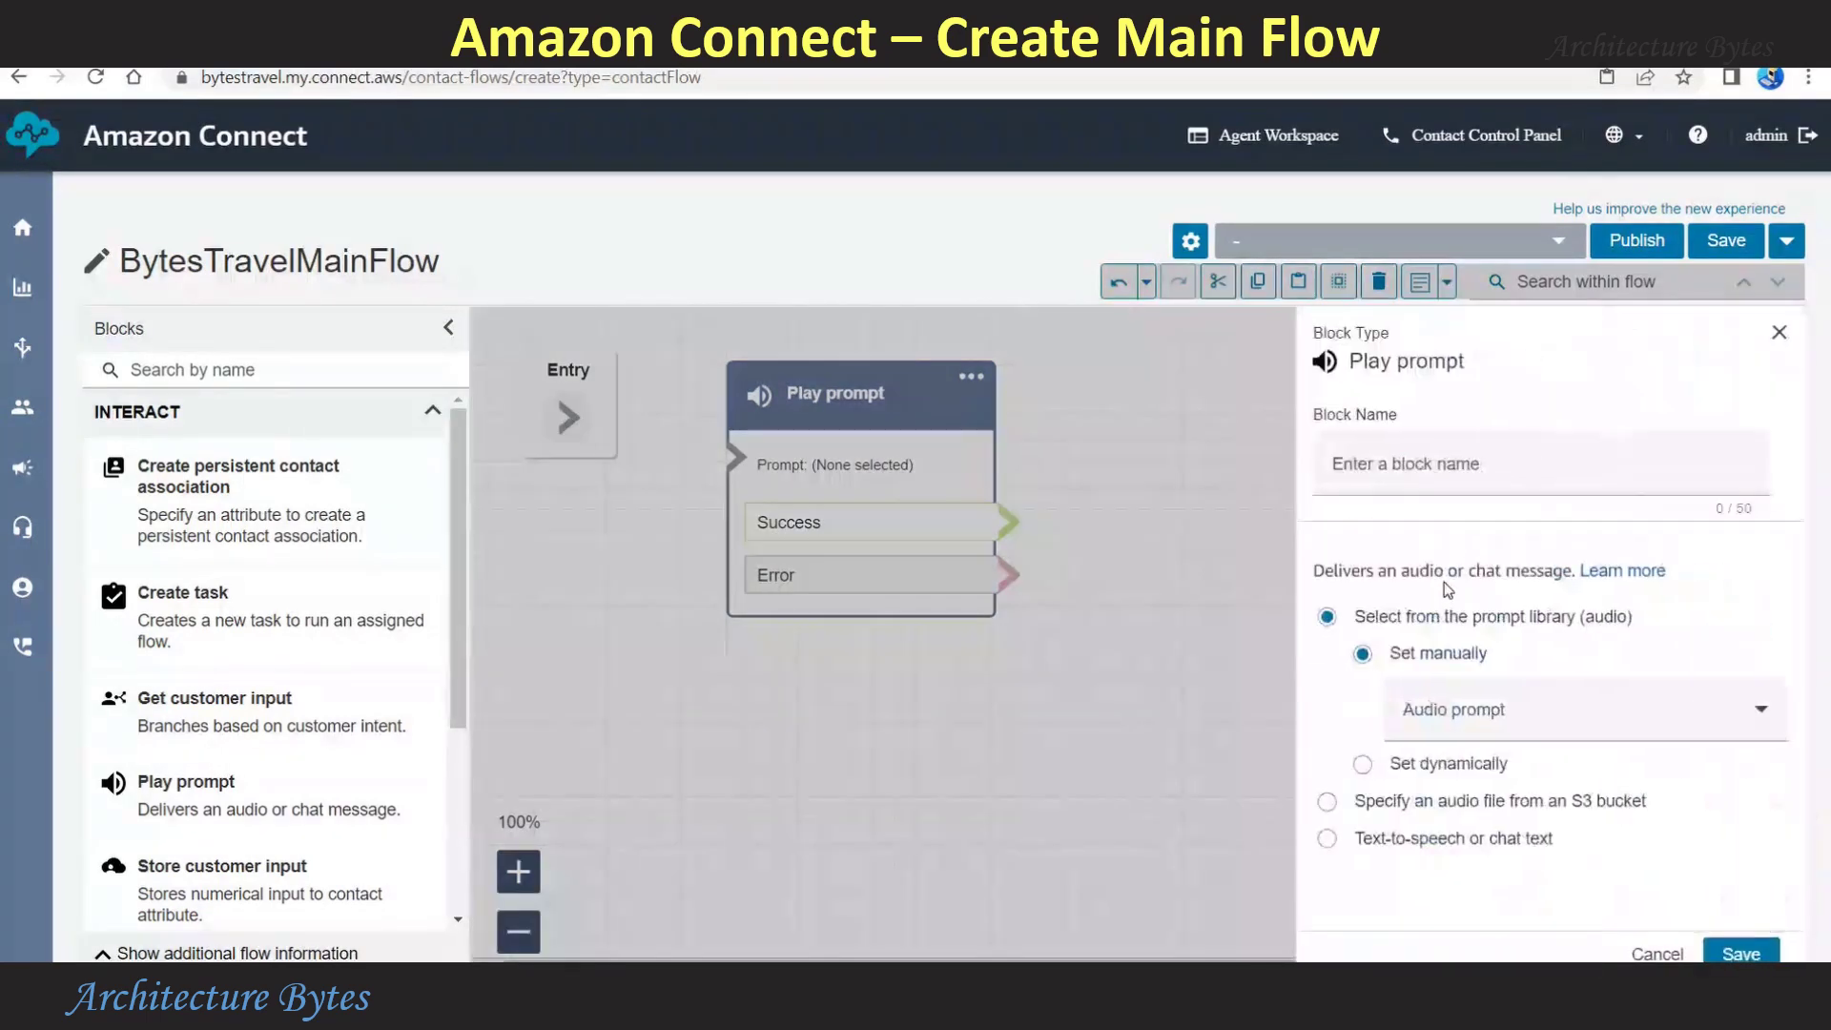
{"action": "left_click", "coordinate": [1505, 831]}
{"action": "scroll", "coordinate": [1507, 825], "scroll_direction": "down", "scroll_amount": 1}
{"action": "left_click", "coordinate": [1488, 676]}
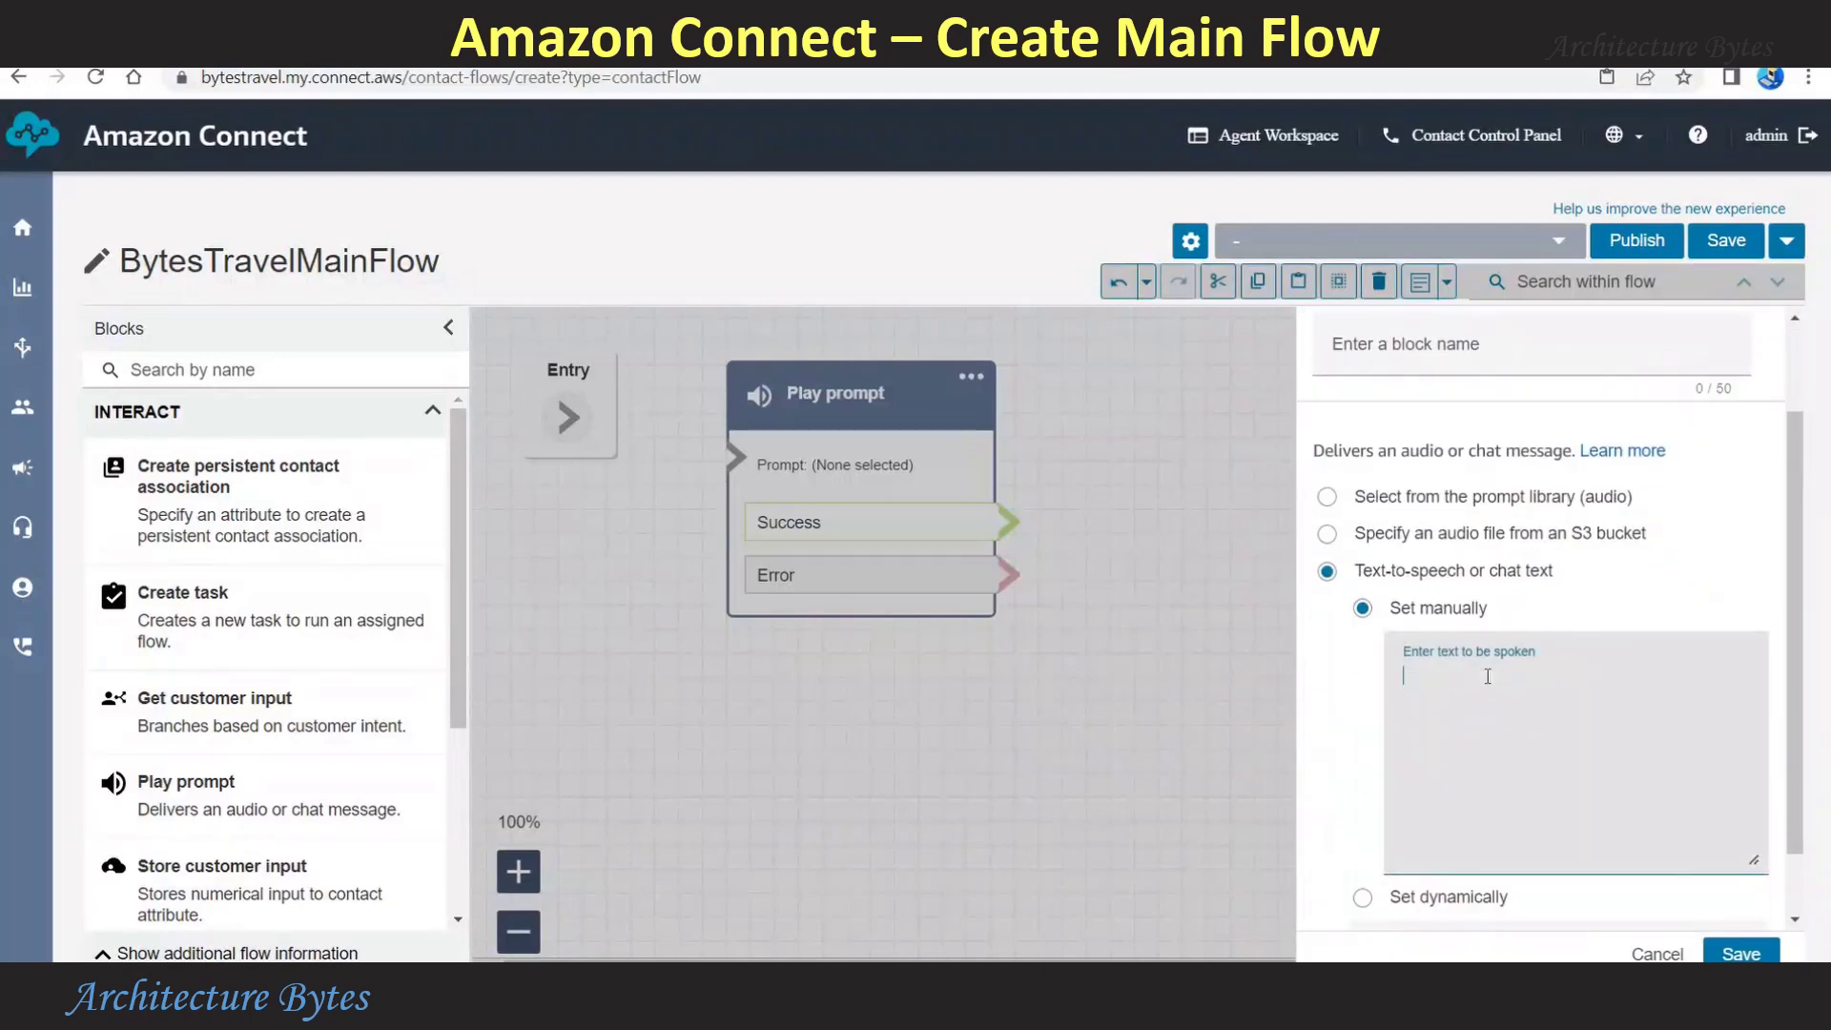
- Save the welcome text 'Welcome to Bytes Travel Comp… We offer Car and Hotel booking services.', link Entry, add Get customer input
{"action": "type", "text": "Welcome to Bytes Travel Company."}
{"action": "left_click", "coordinate": [1320, 816]}
{"action": "left_click", "coordinate": [1571, 746]}
{"action": "key", "text": "Return"}
{"action": "type", "text": "We offer Car"}
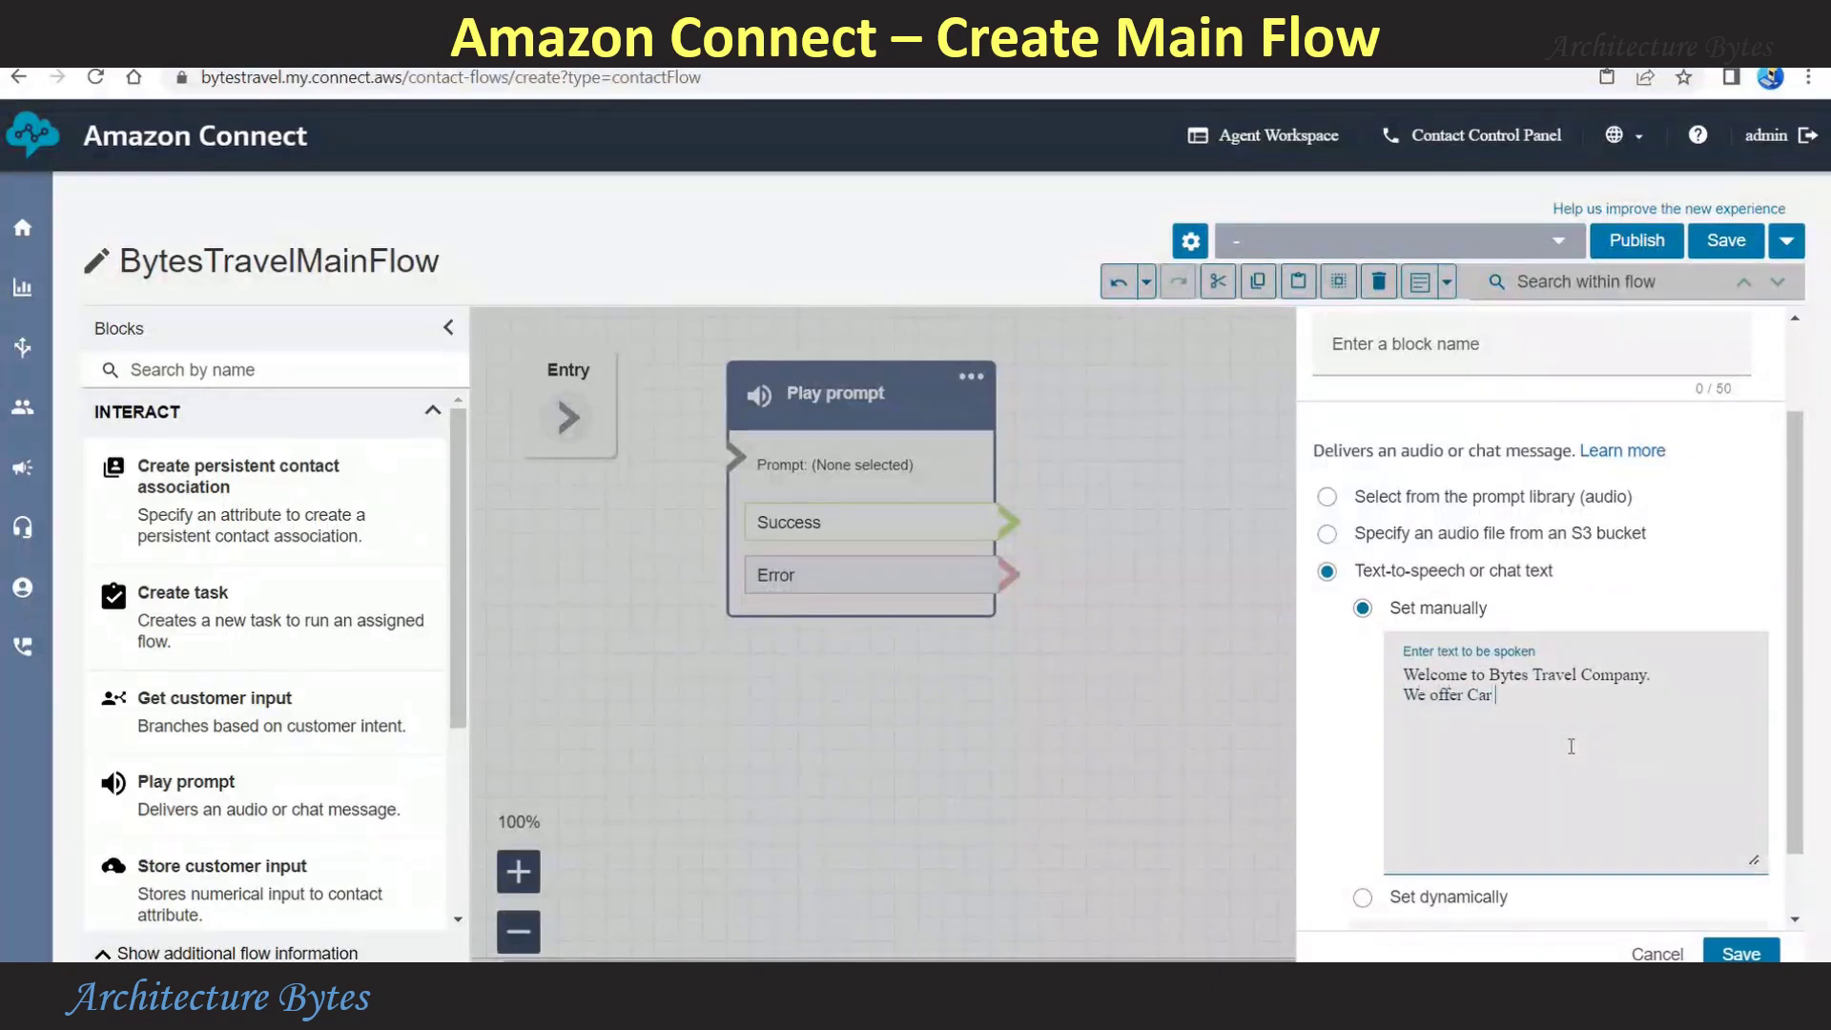
{"action": "type", "text": " and Hotel booking services."}
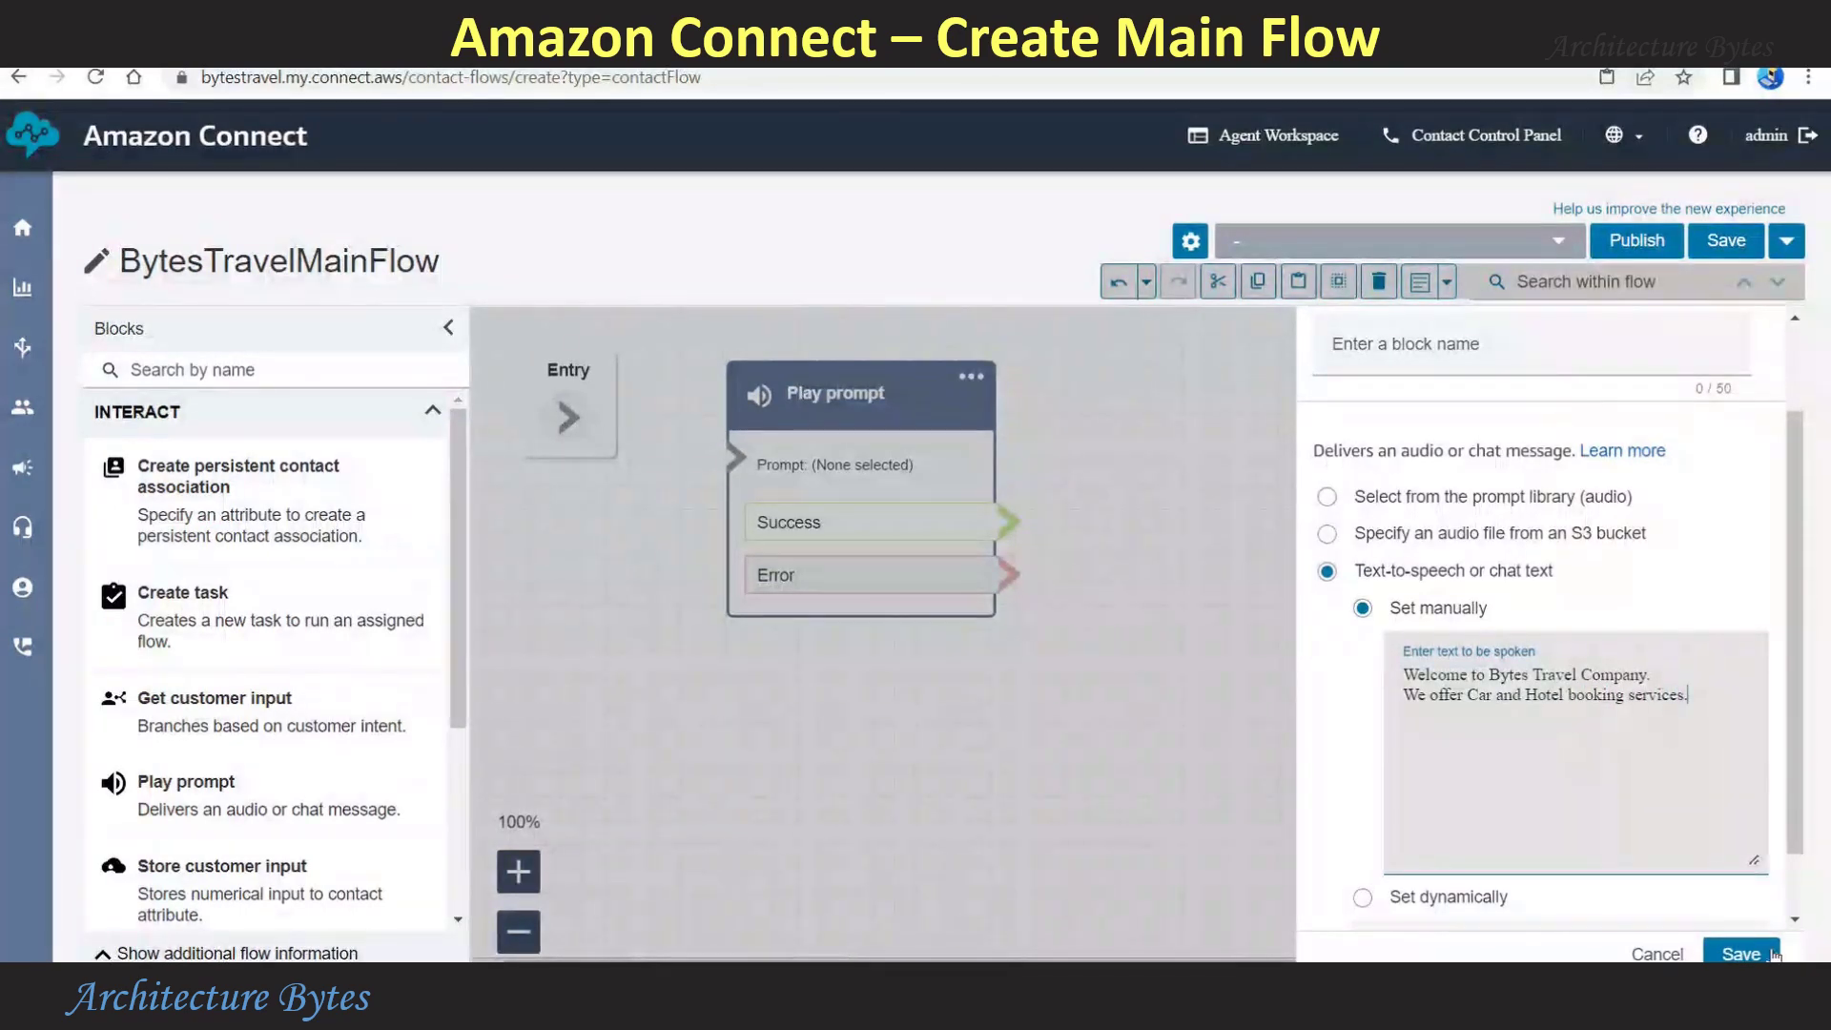
{"action": "left_click", "coordinate": [1770, 954]}
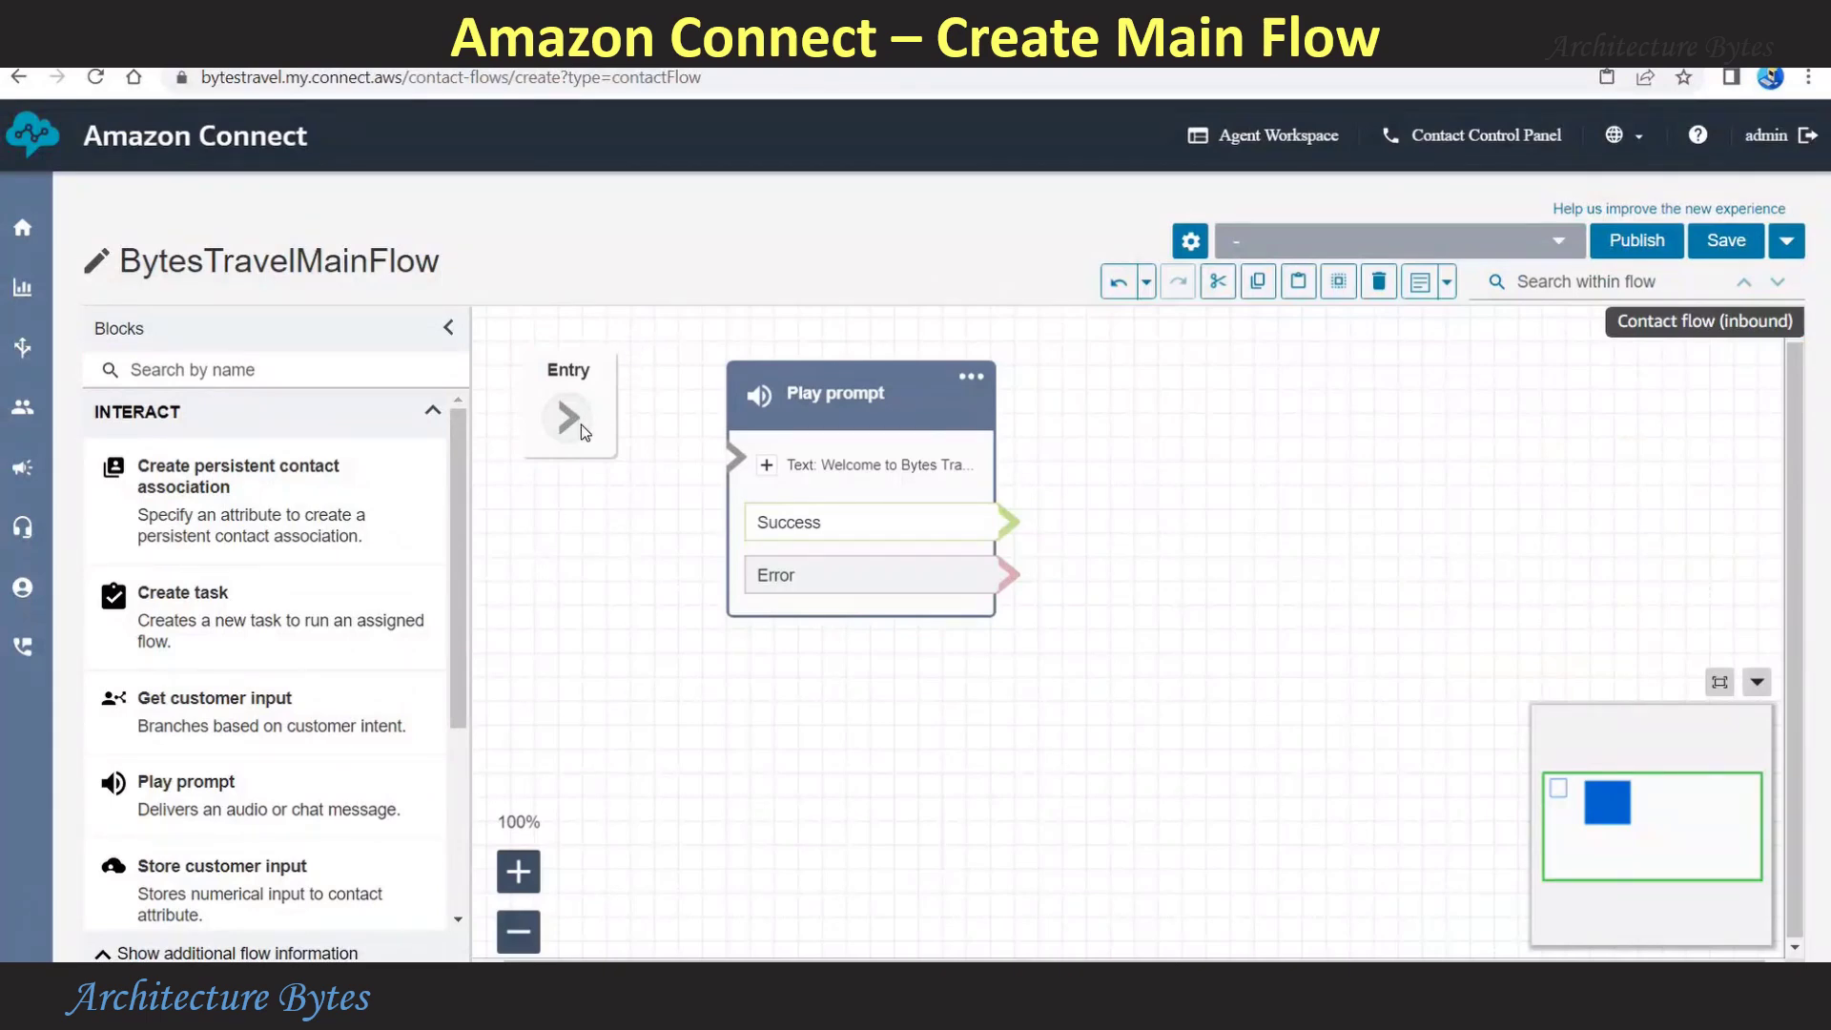
{"action": "left_click_drag", "start_coordinate": [584, 429], "coordinate": [749, 545]}
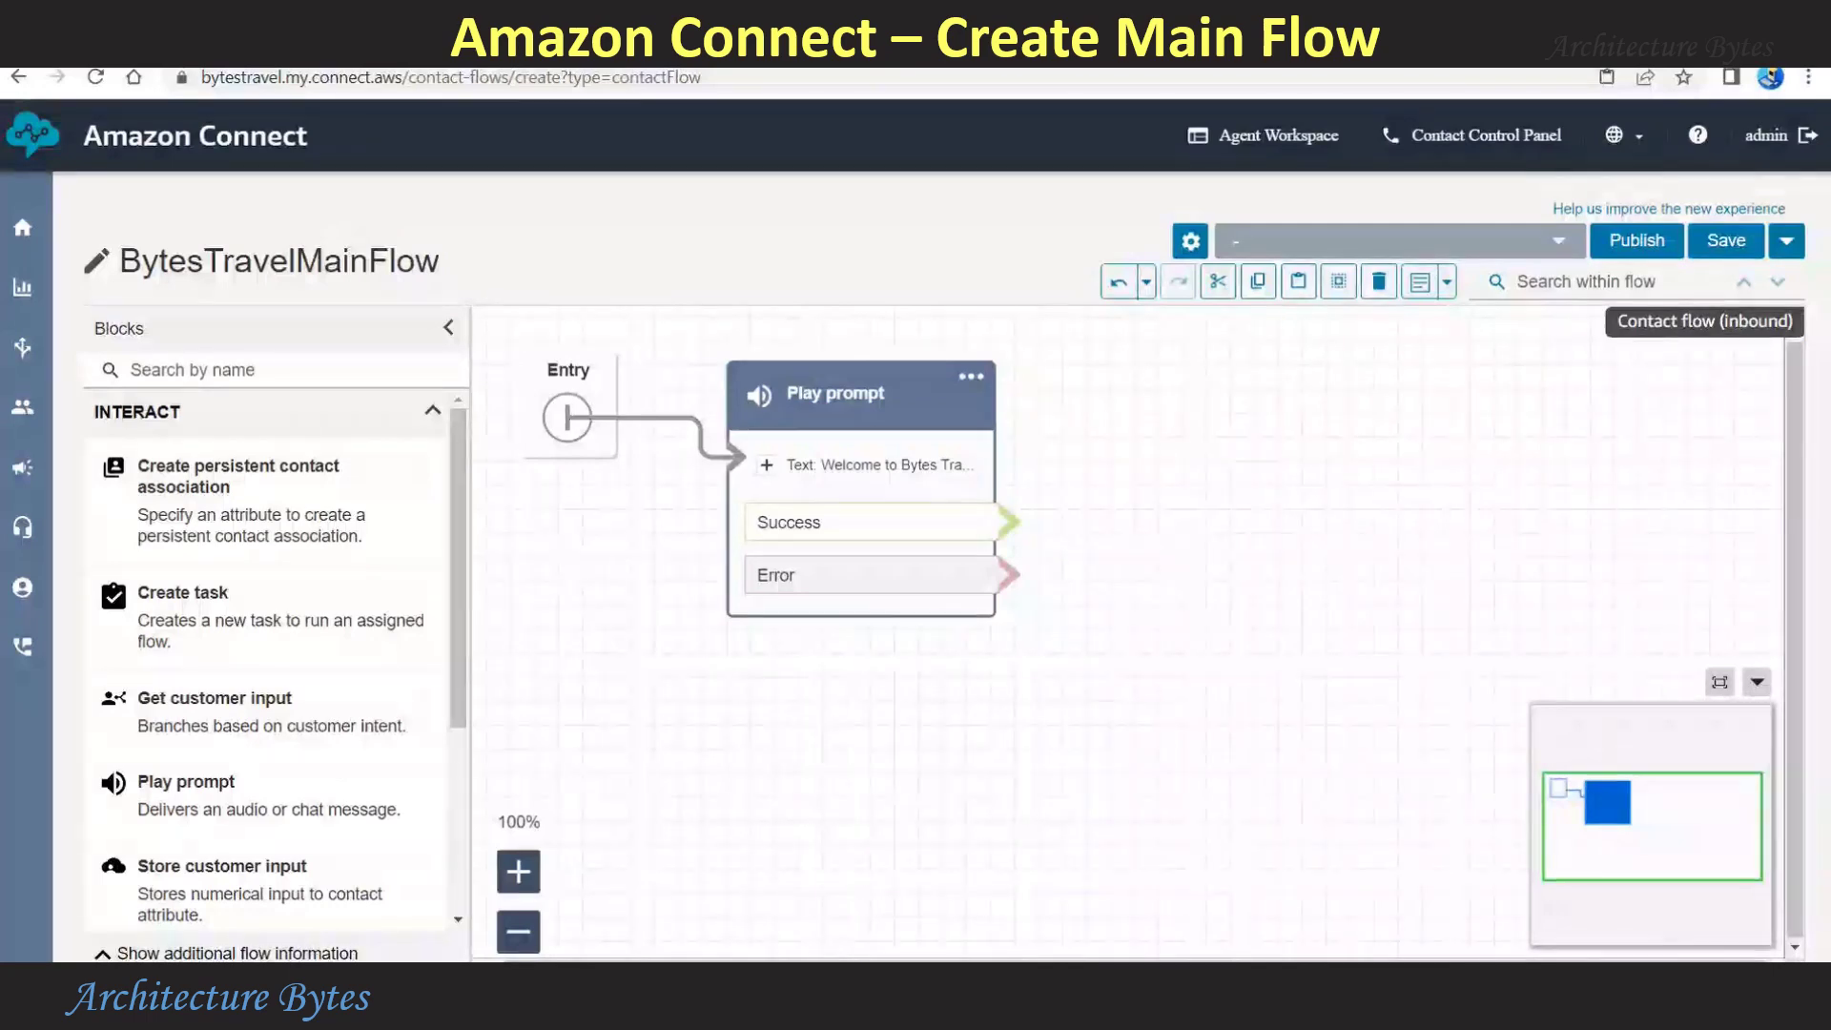
{"action": "left_click_drag", "start_coordinate": [191, 706], "coordinate": [229, 734]}
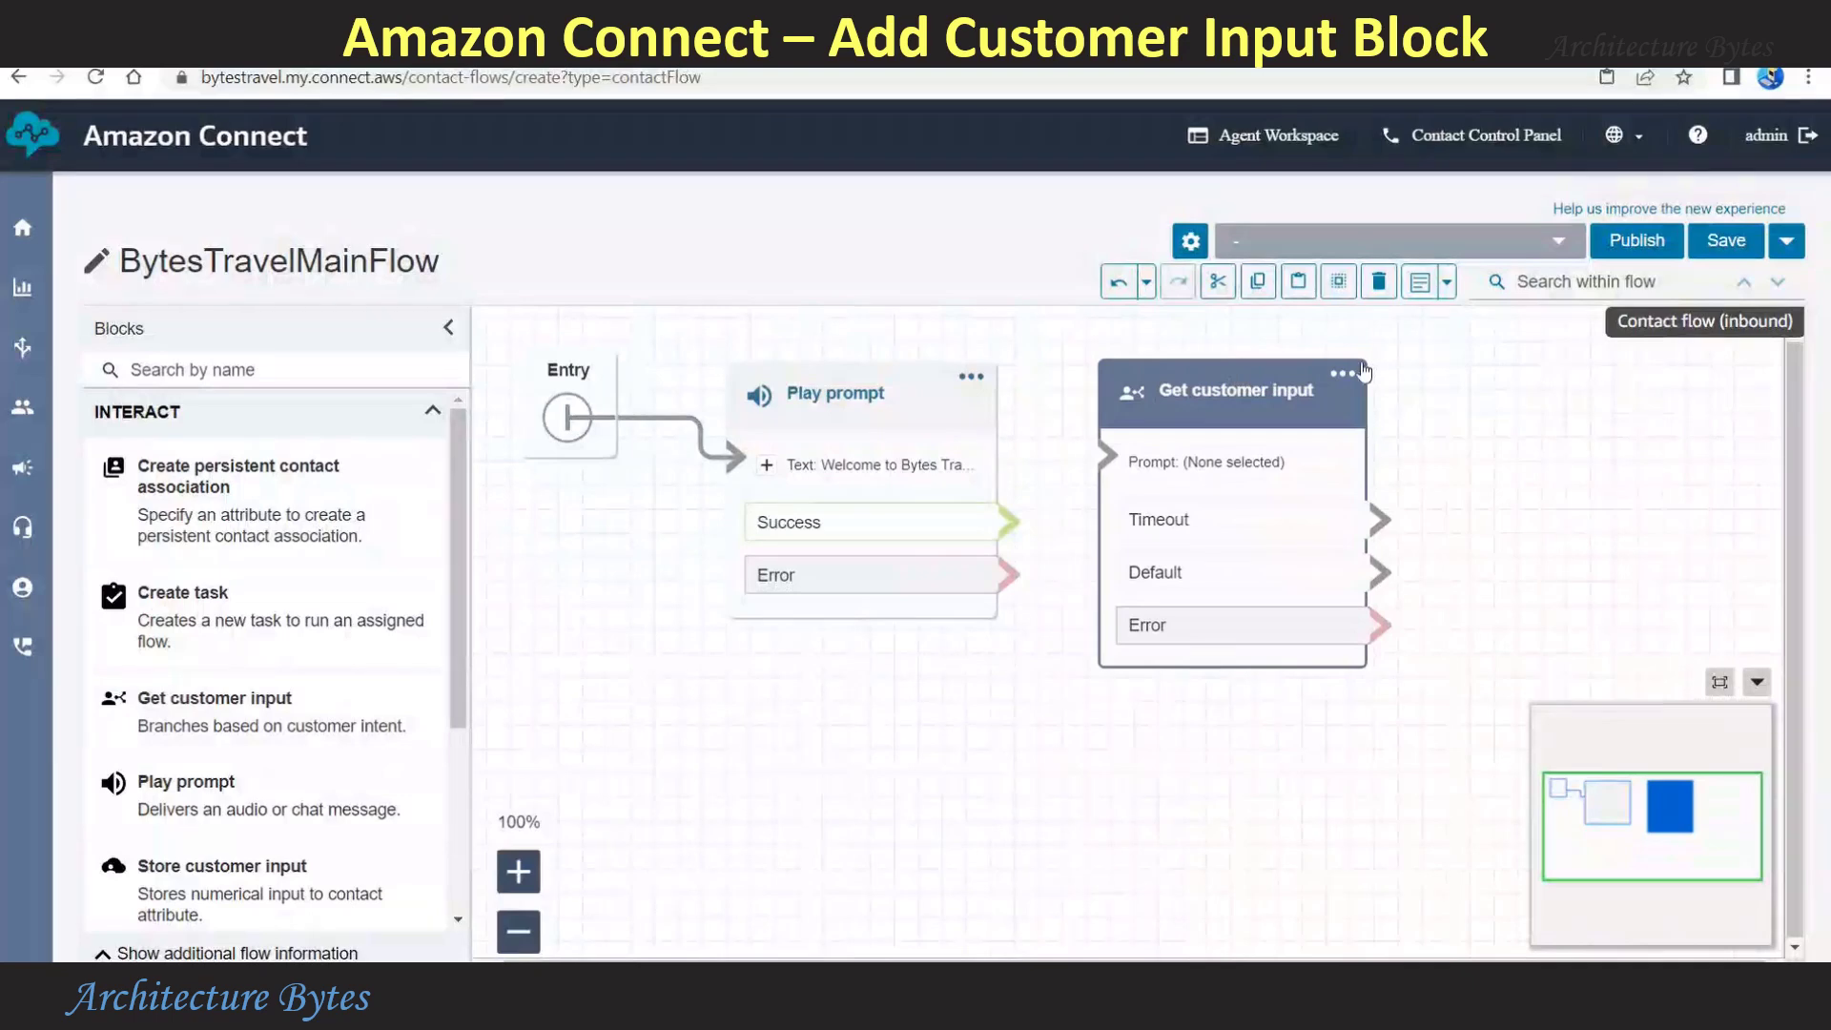
- Have the Get customer input block ask 'How can we help you today?' via text-to-speech
{"action": "left_click", "coordinate": [1342, 368]}
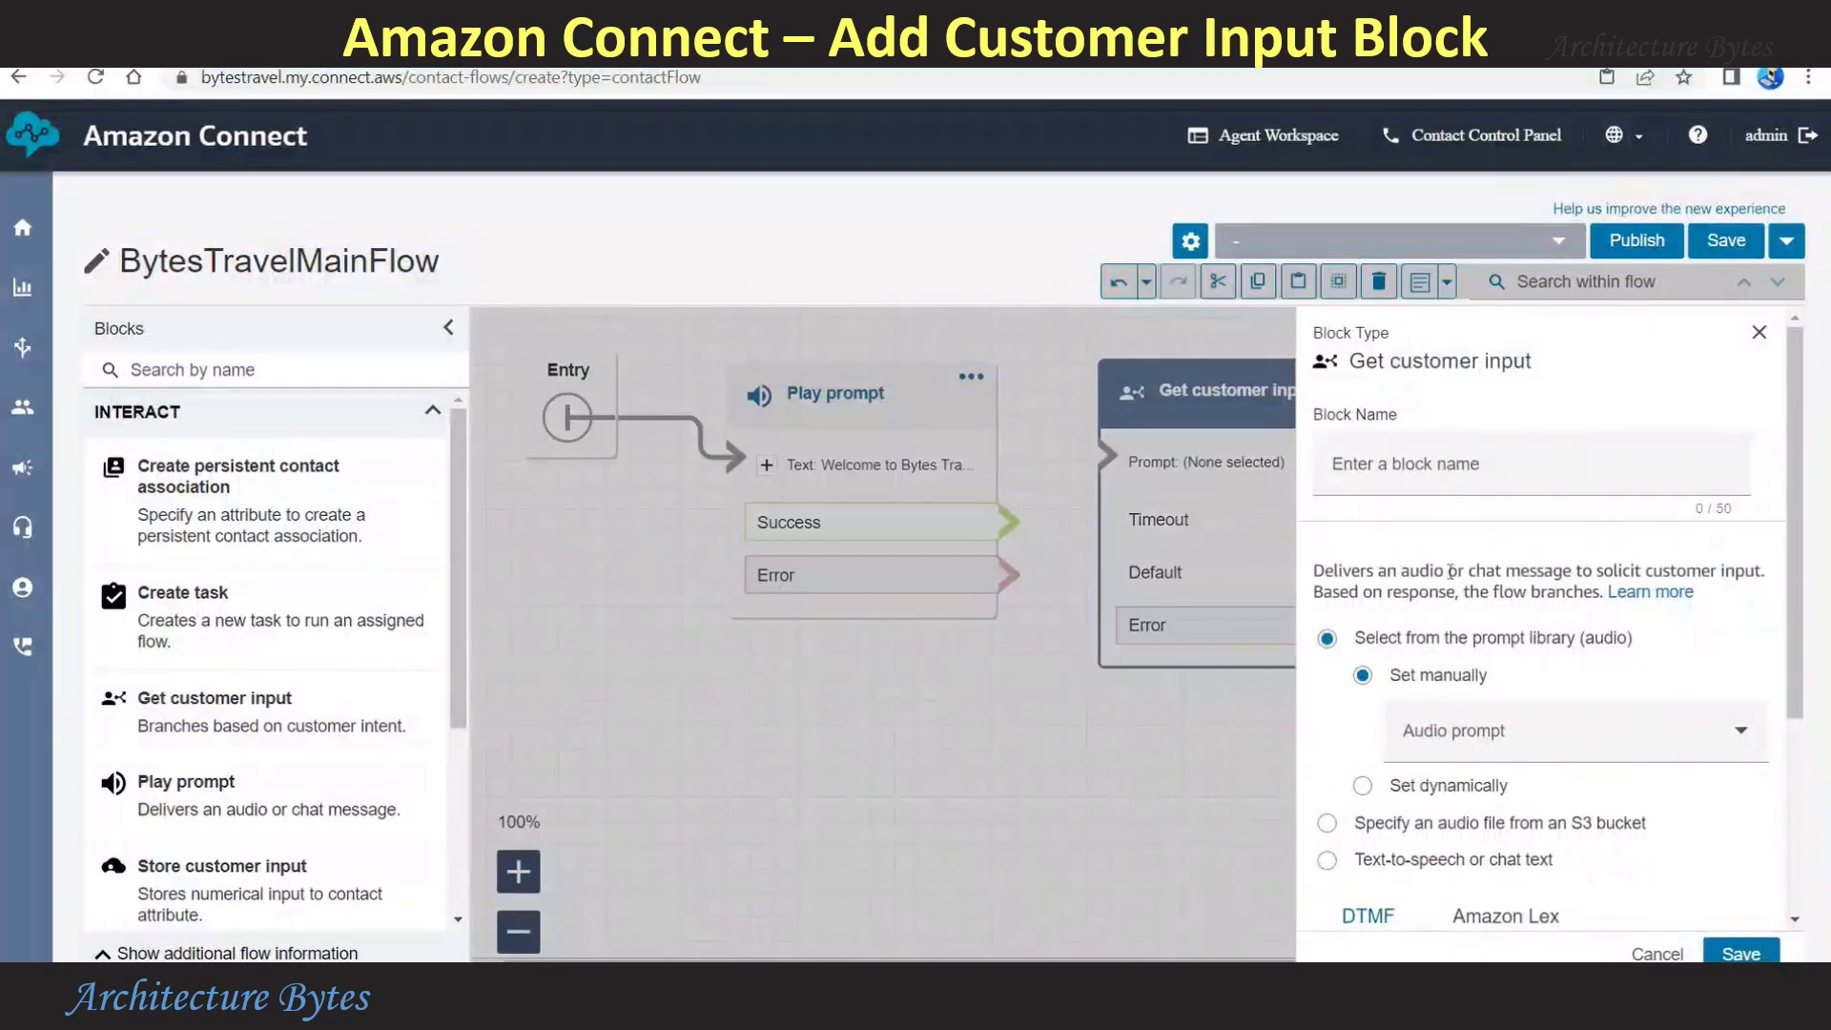
{"action": "scroll", "coordinate": [1490, 801], "scroll_direction": "down", "scroll_amount": 1}
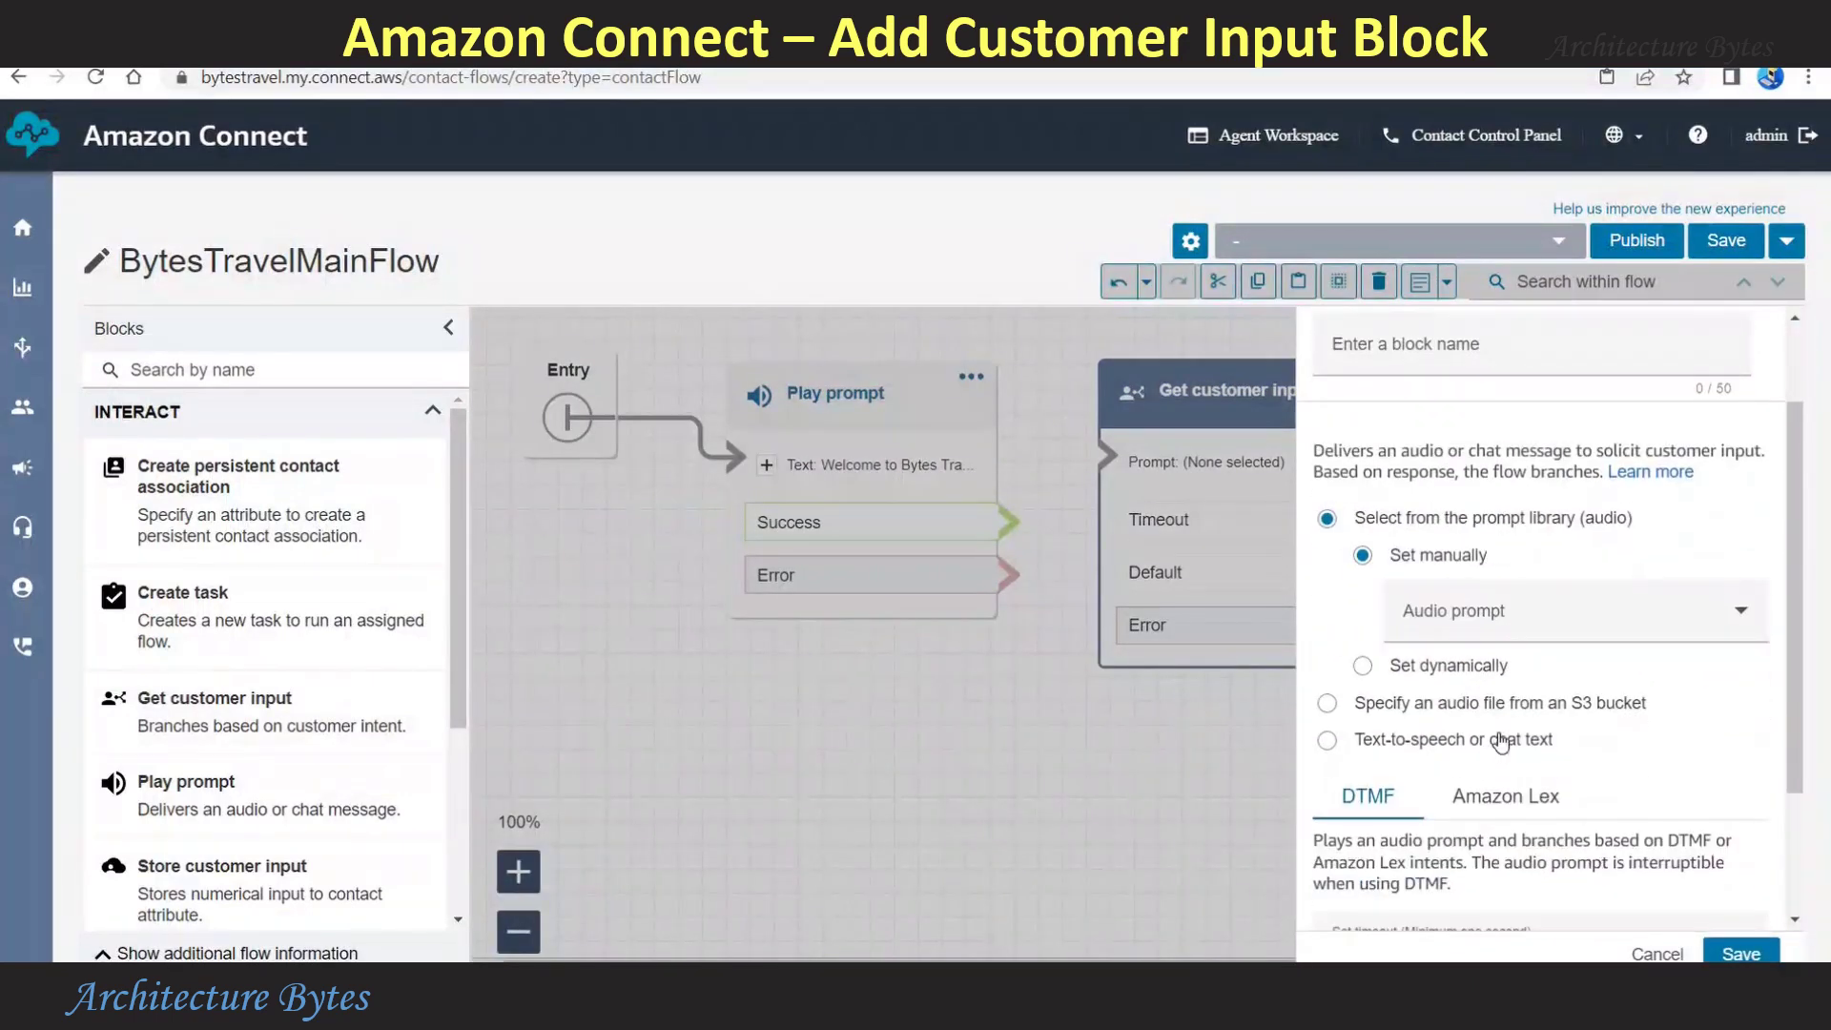
{"action": "left_click", "coordinate": [1498, 741]}
{"action": "scroll", "coordinate": [1498, 728], "scroll_direction": "down", "scroll_amount": 1}
{"action": "left_click", "coordinate": [1458, 570]}
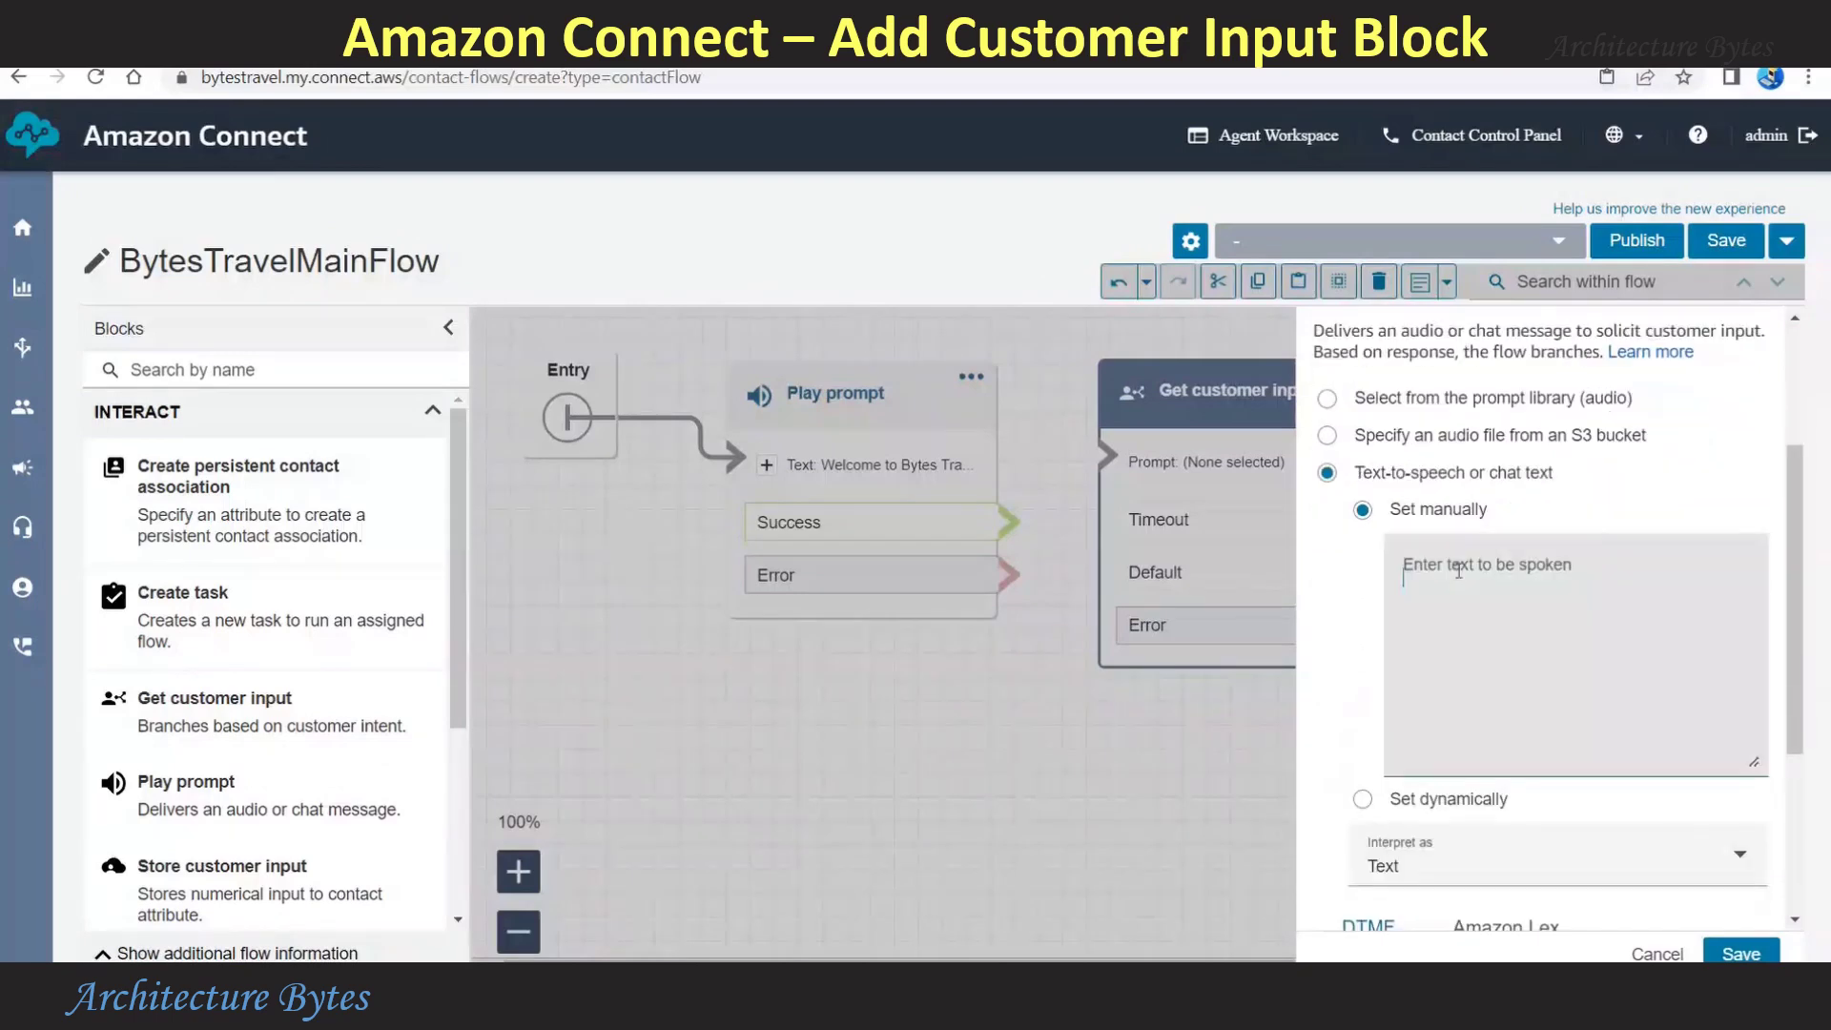
{"action": "type", "text": "How can "}
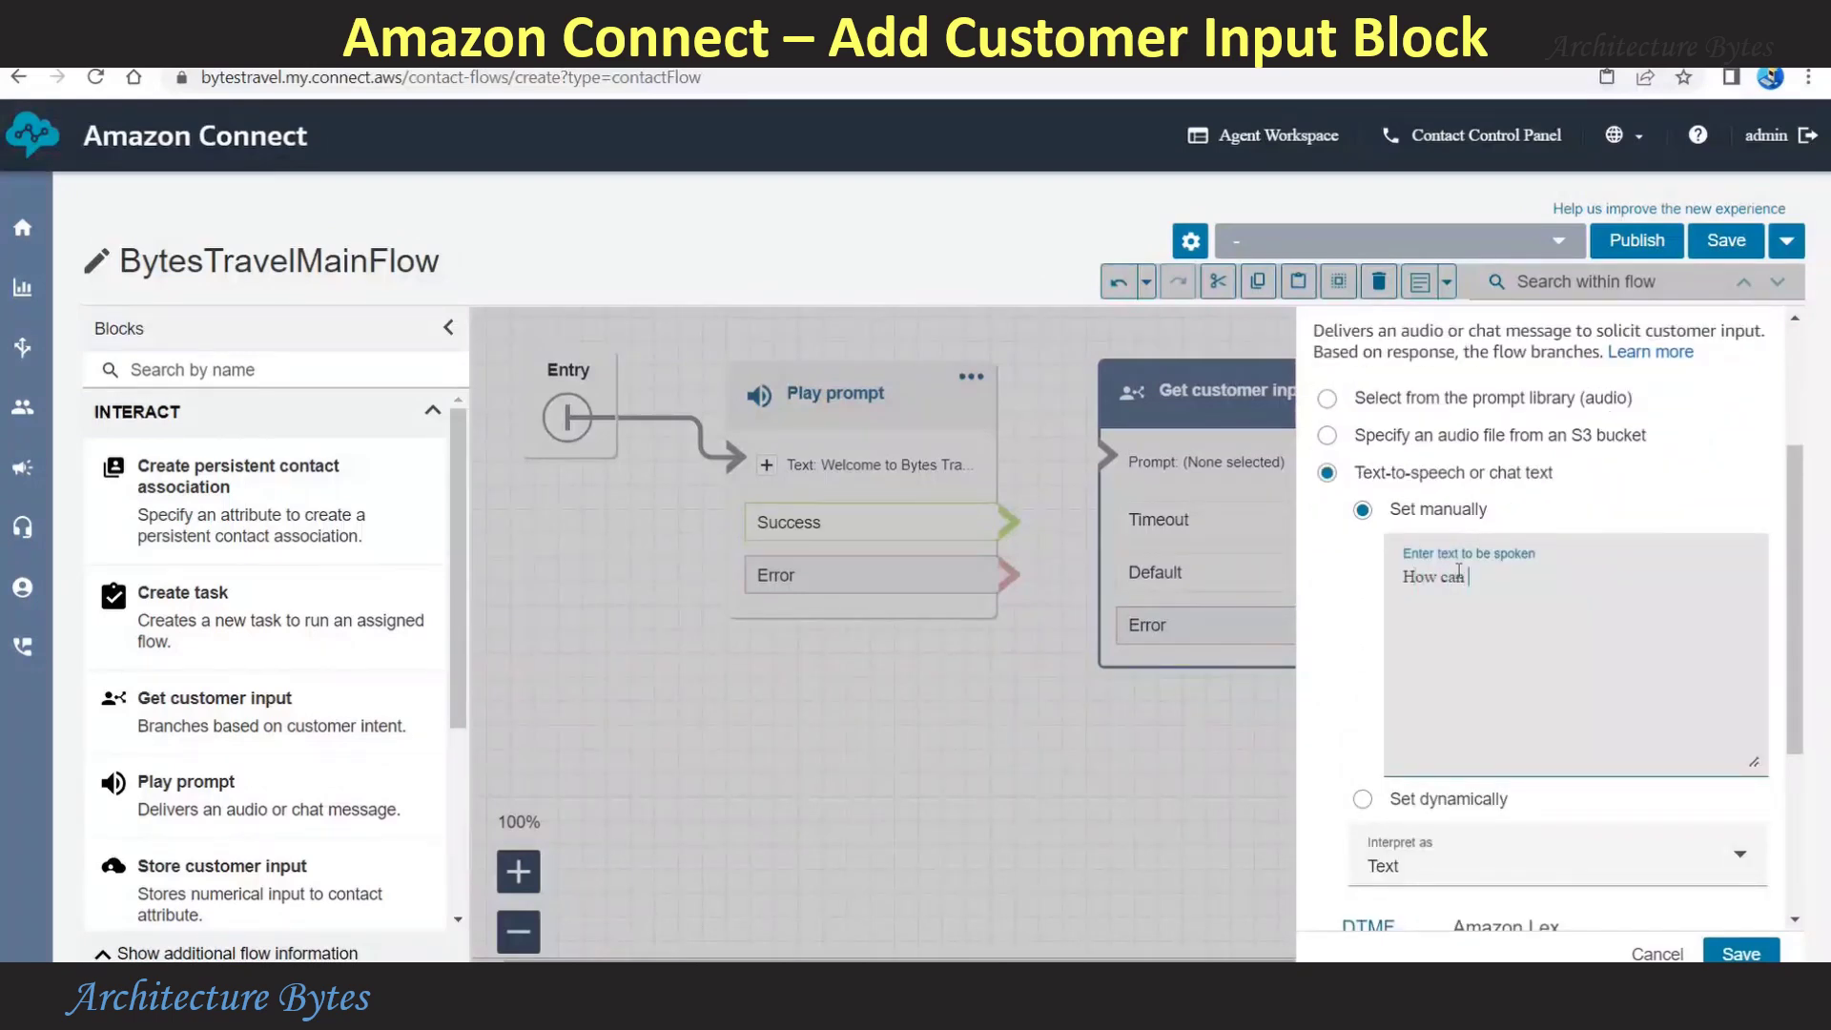
{"action": "type", "text": "we help you today?"}
{"action": "scroll", "coordinate": [1481, 654], "scroll_direction": "down", "scroll_amount": 3}
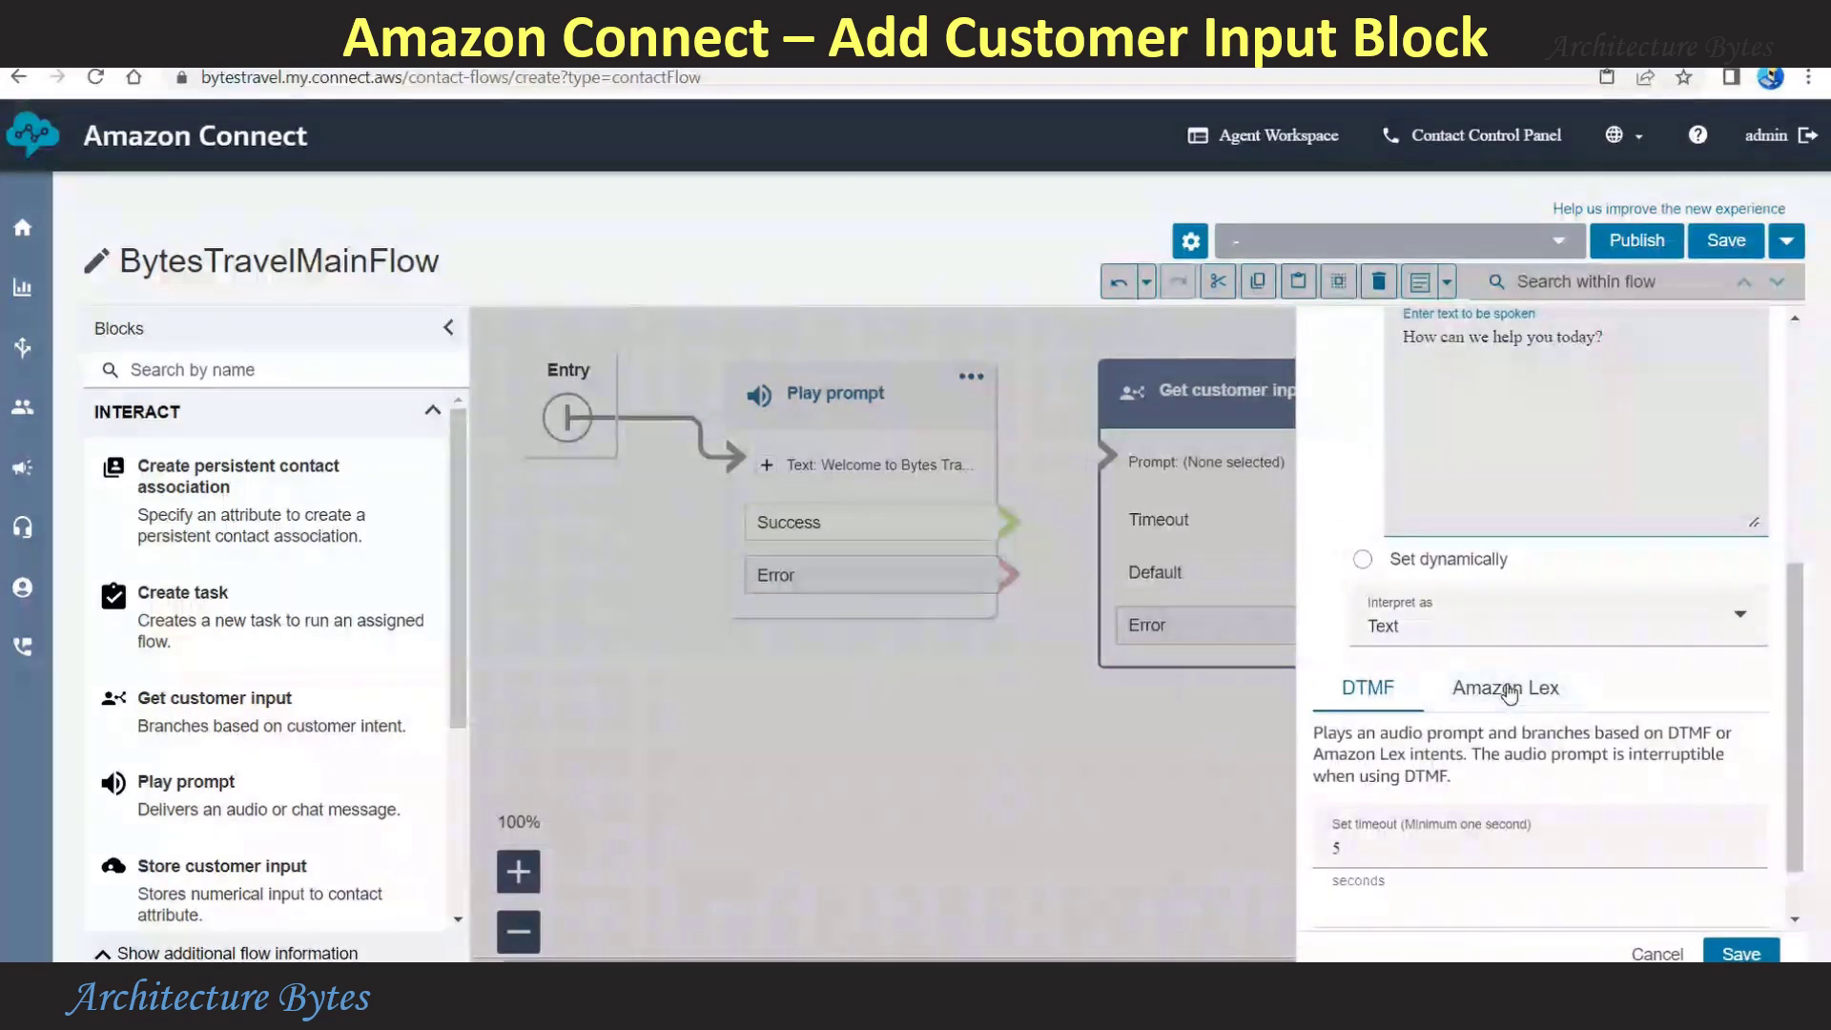
- Branch on the Amazon Lex bot BytesTravel using alias BytesTravelAlias
{"action": "left_click", "coordinate": [1509, 691]}
{"action": "scroll", "coordinate": [1512, 658], "scroll_direction": "down", "scroll_amount": 3}
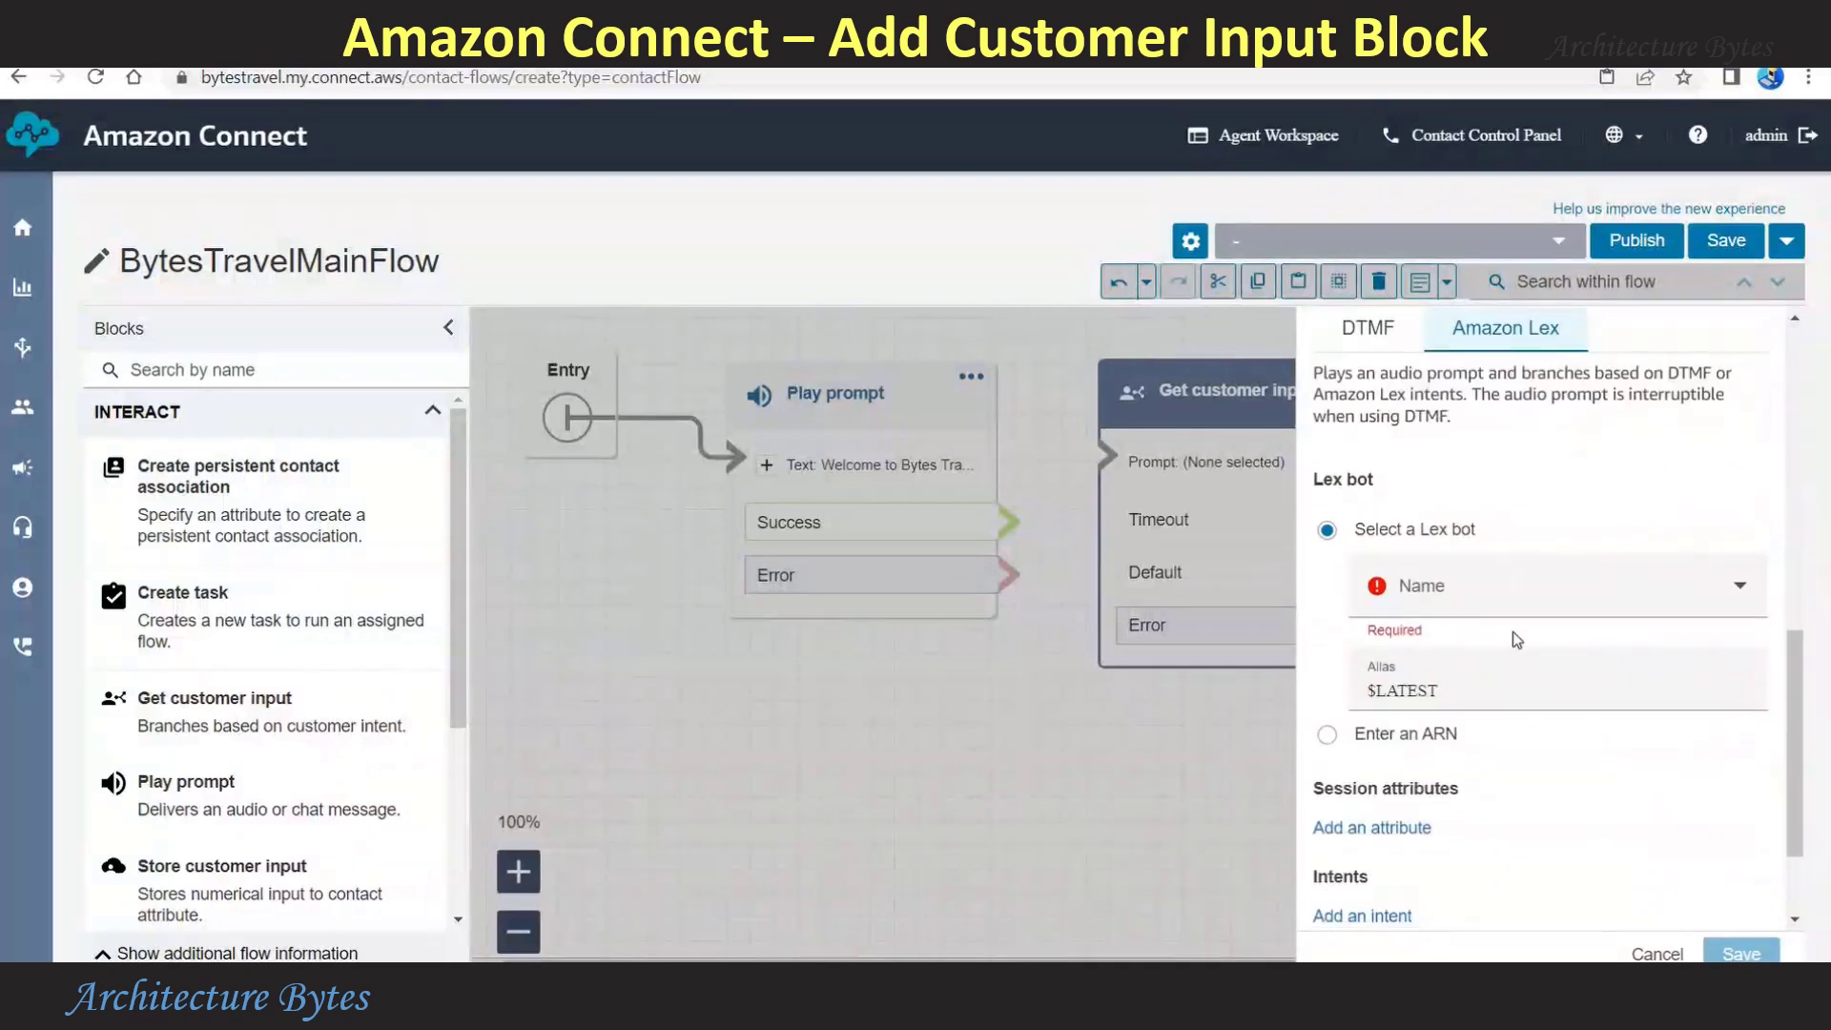
{"action": "left_click", "coordinate": [1545, 605]}
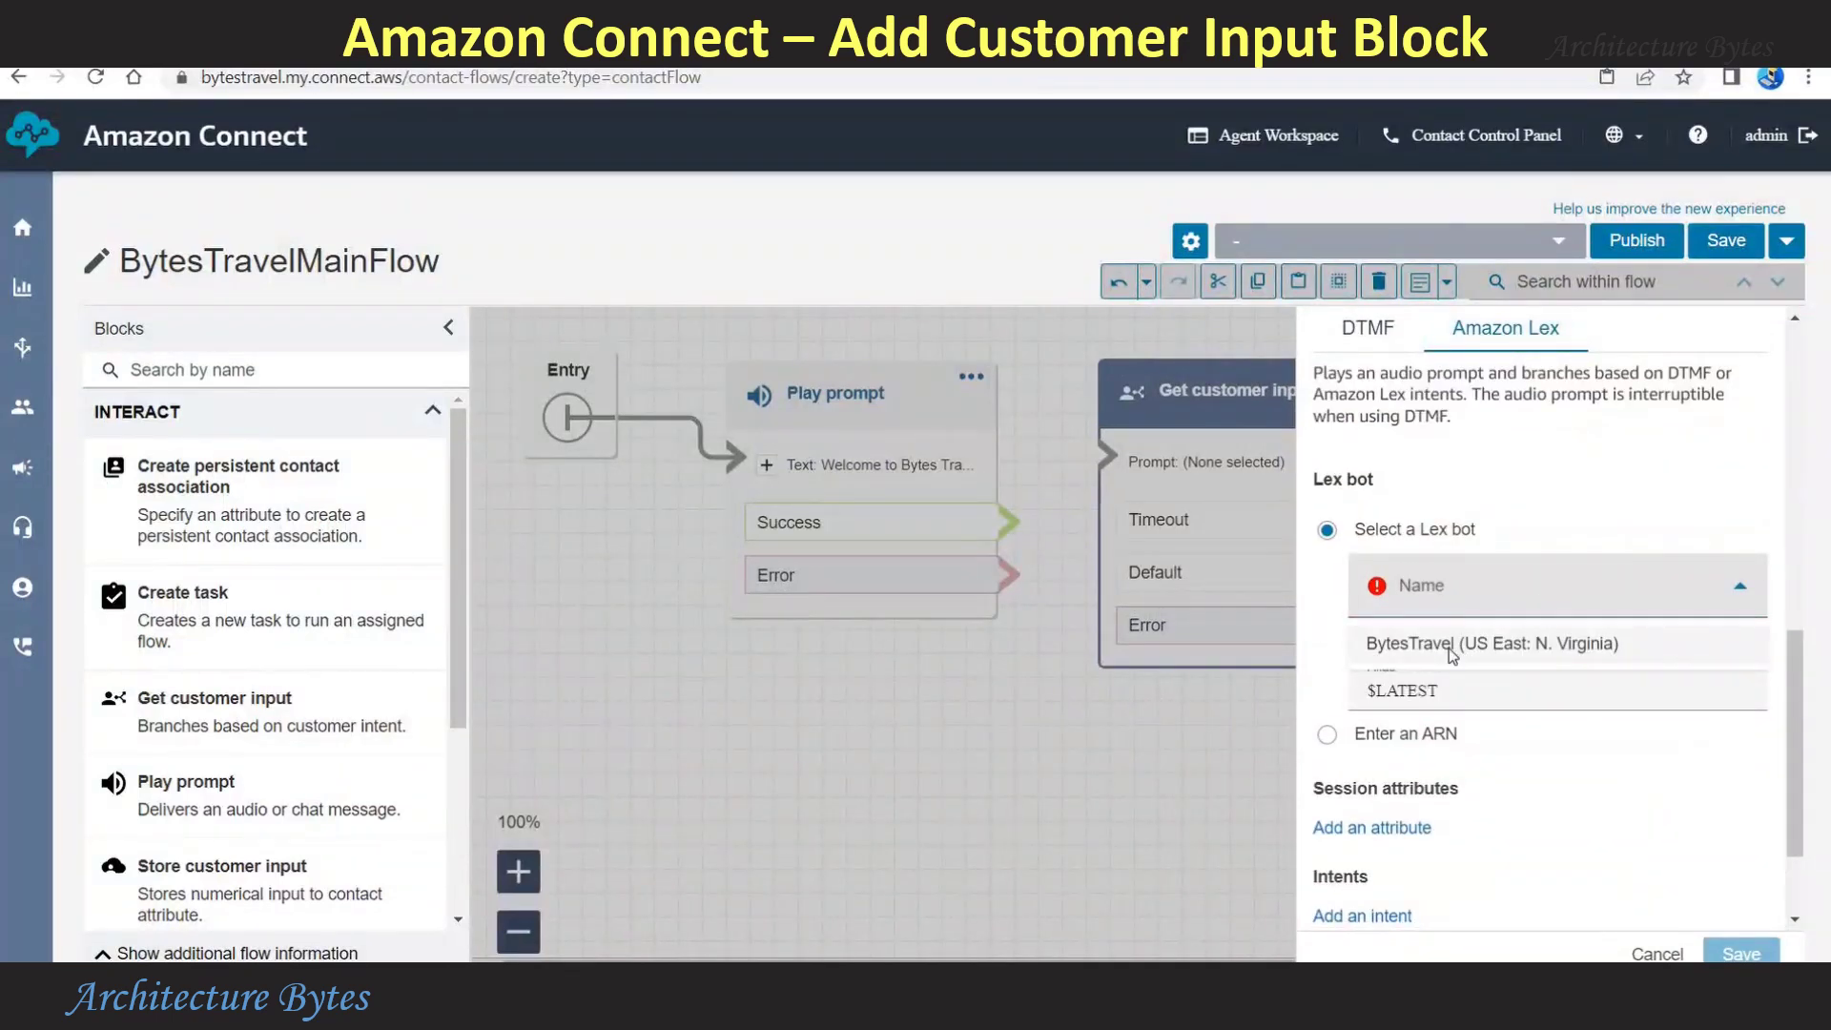
{"action": "left_click", "coordinate": [1451, 654]}
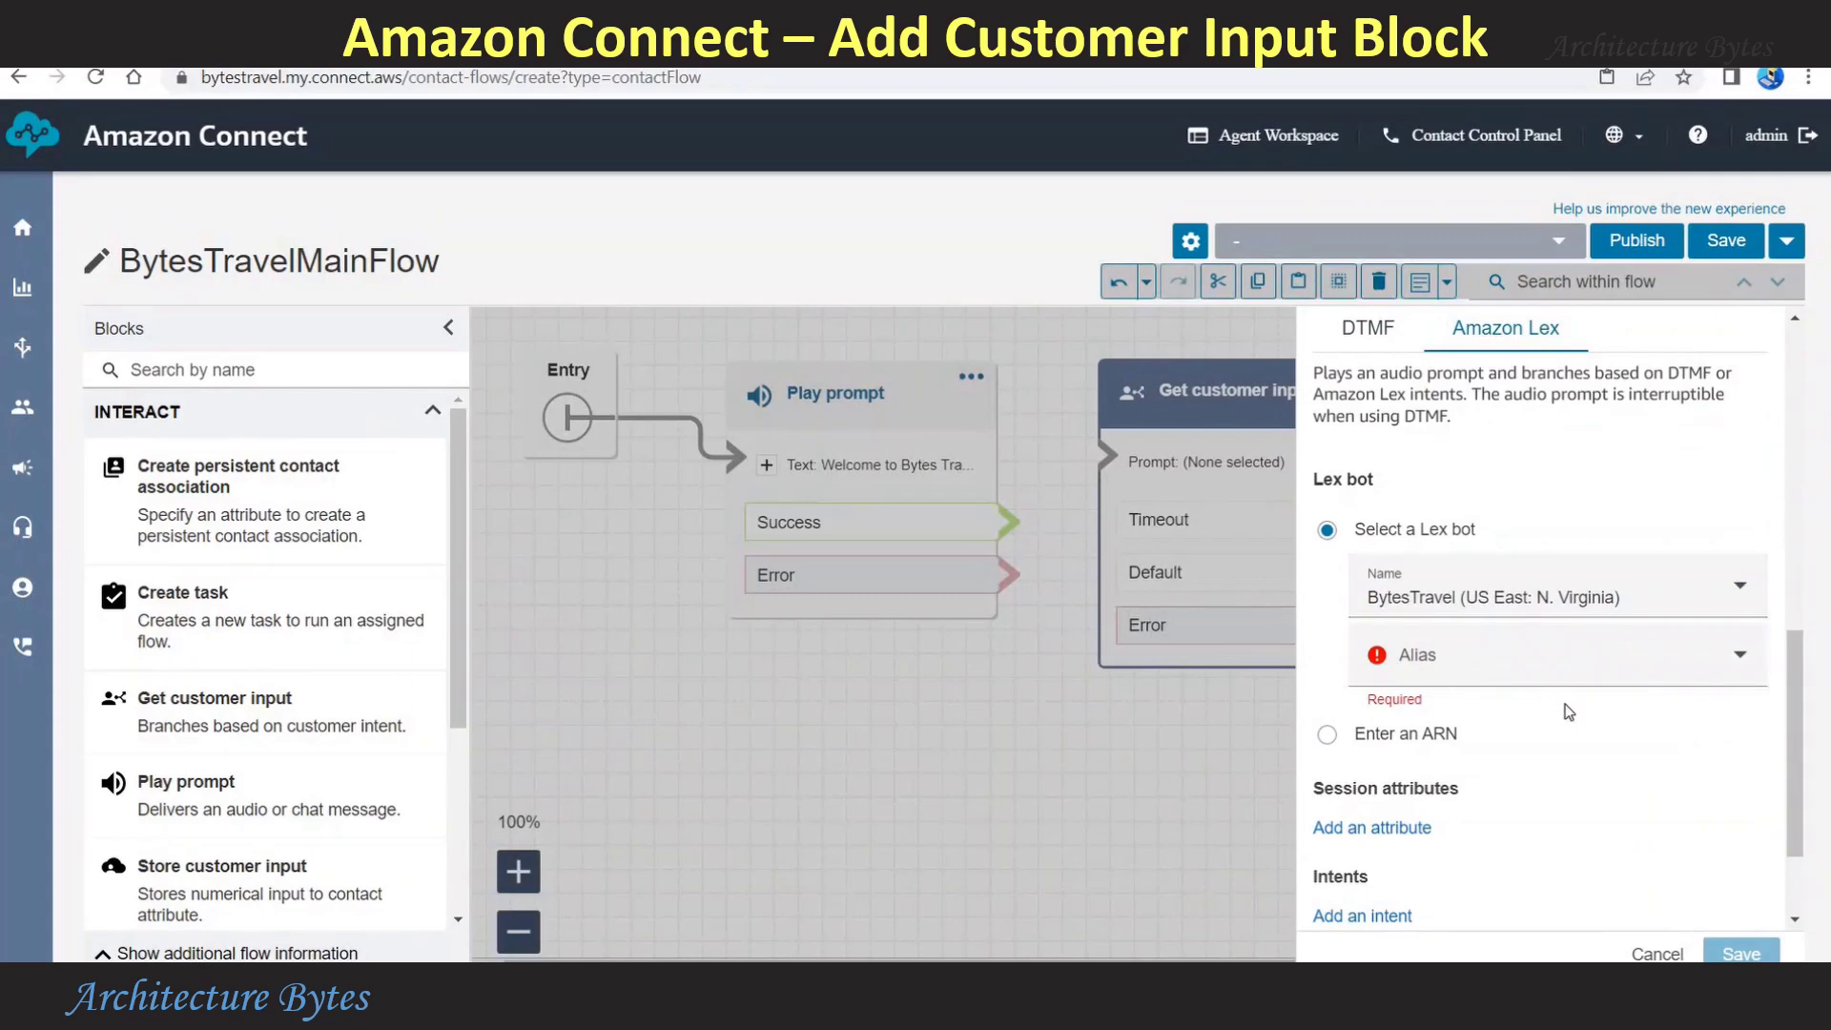
{"action": "left_click", "coordinate": [1518, 654]}
{"action": "left_click", "coordinate": [1467, 726]}
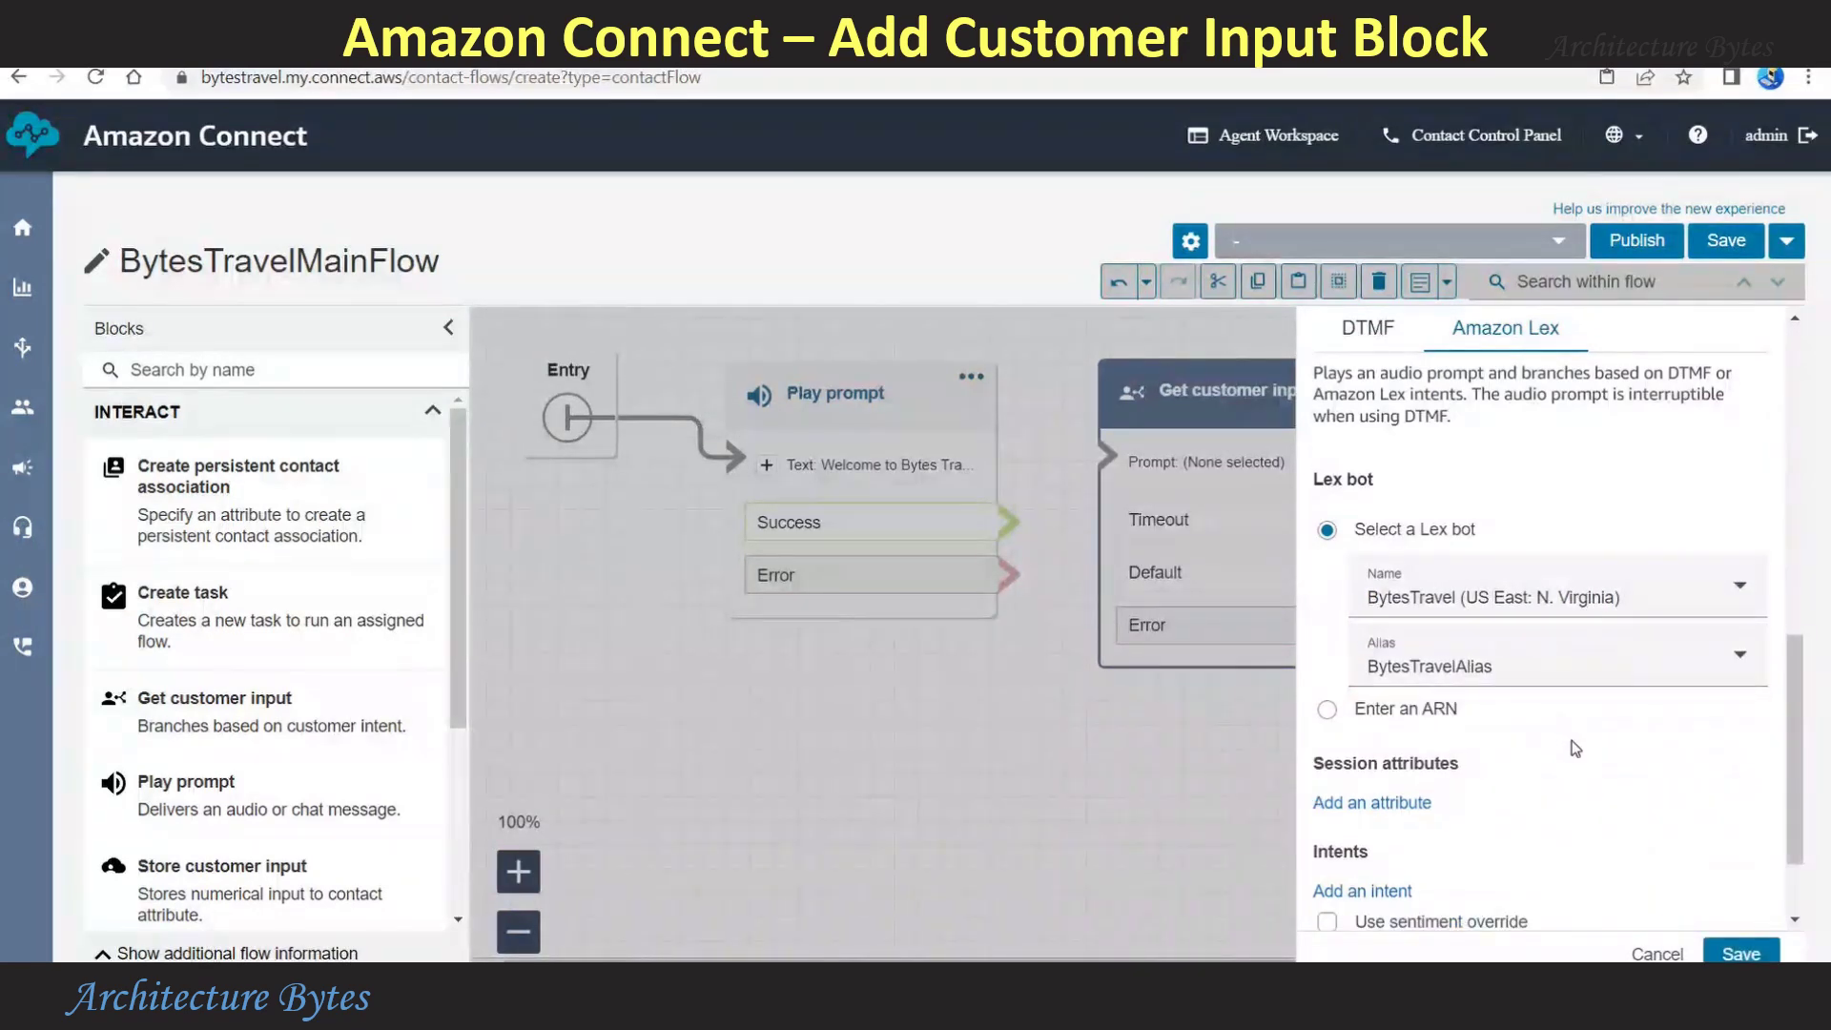
{"action": "scroll", "coordinate": [1575, 749], "scroll_direction": "down", "scroll_amount": 2}
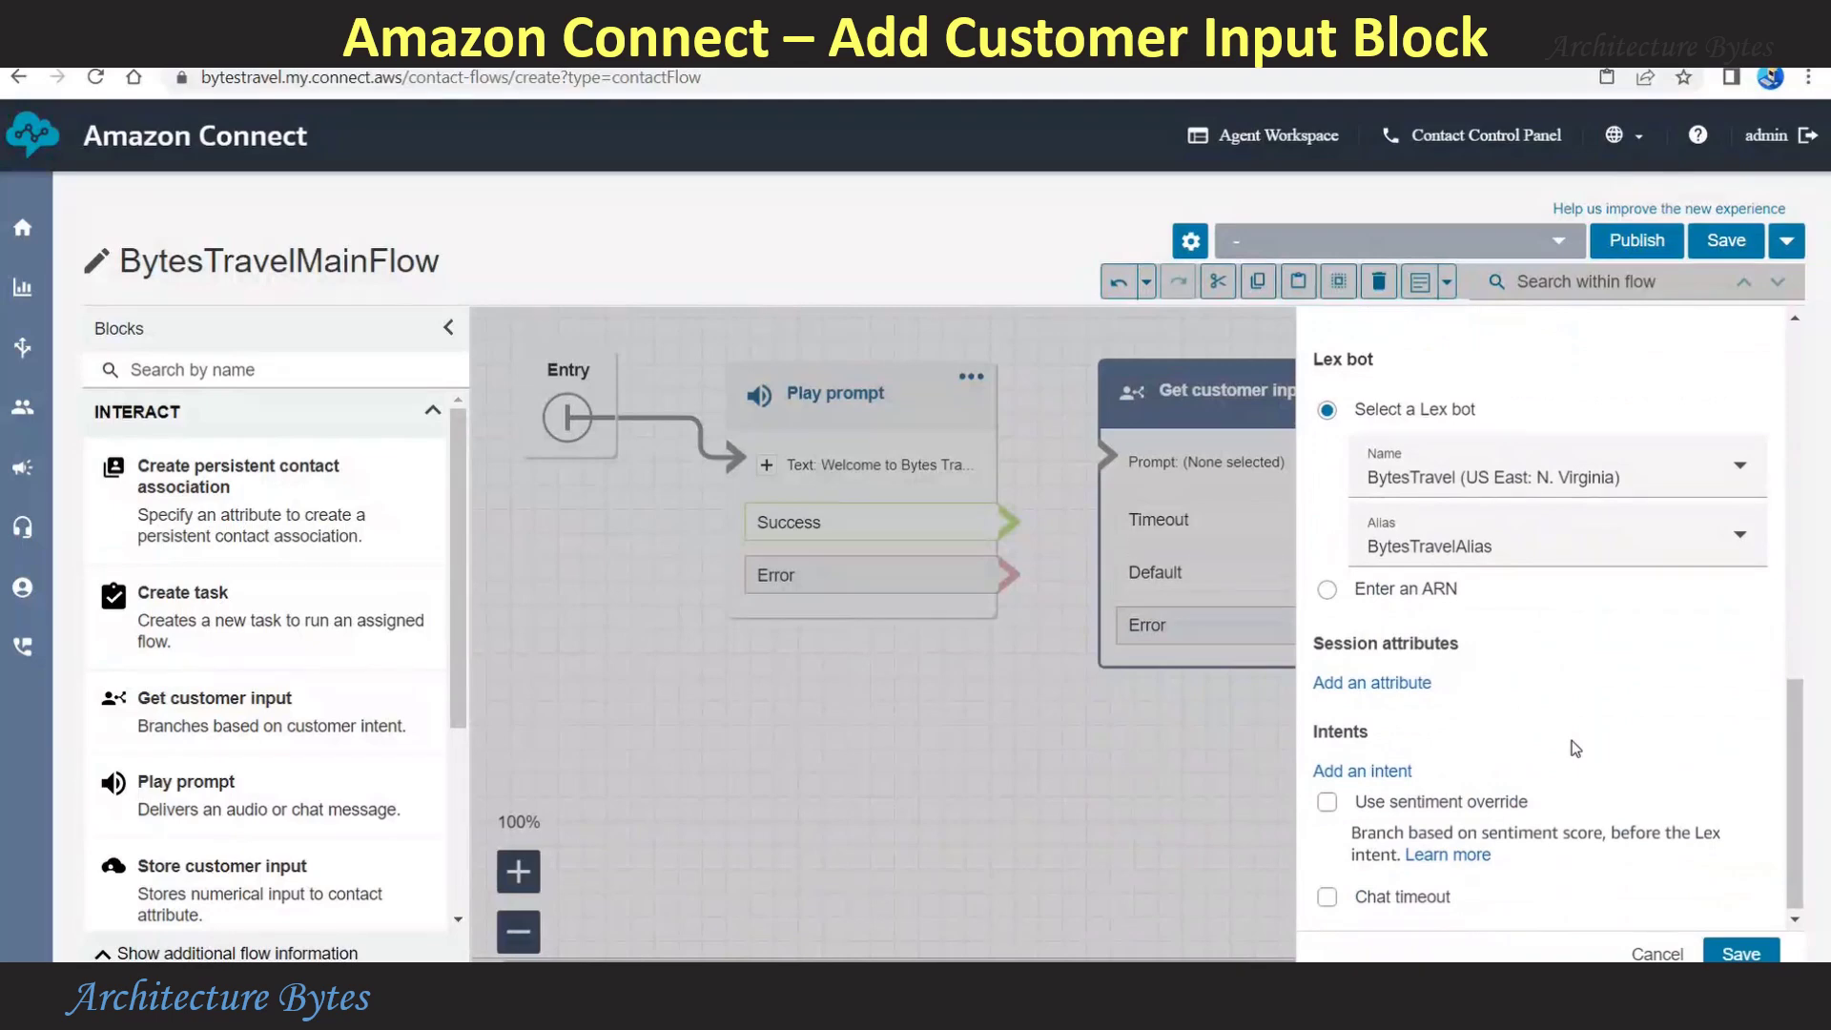
- Add the BookCar and BookHotel intents and save the block
{"action": "left_click", "coordinate": [1387, 770]}
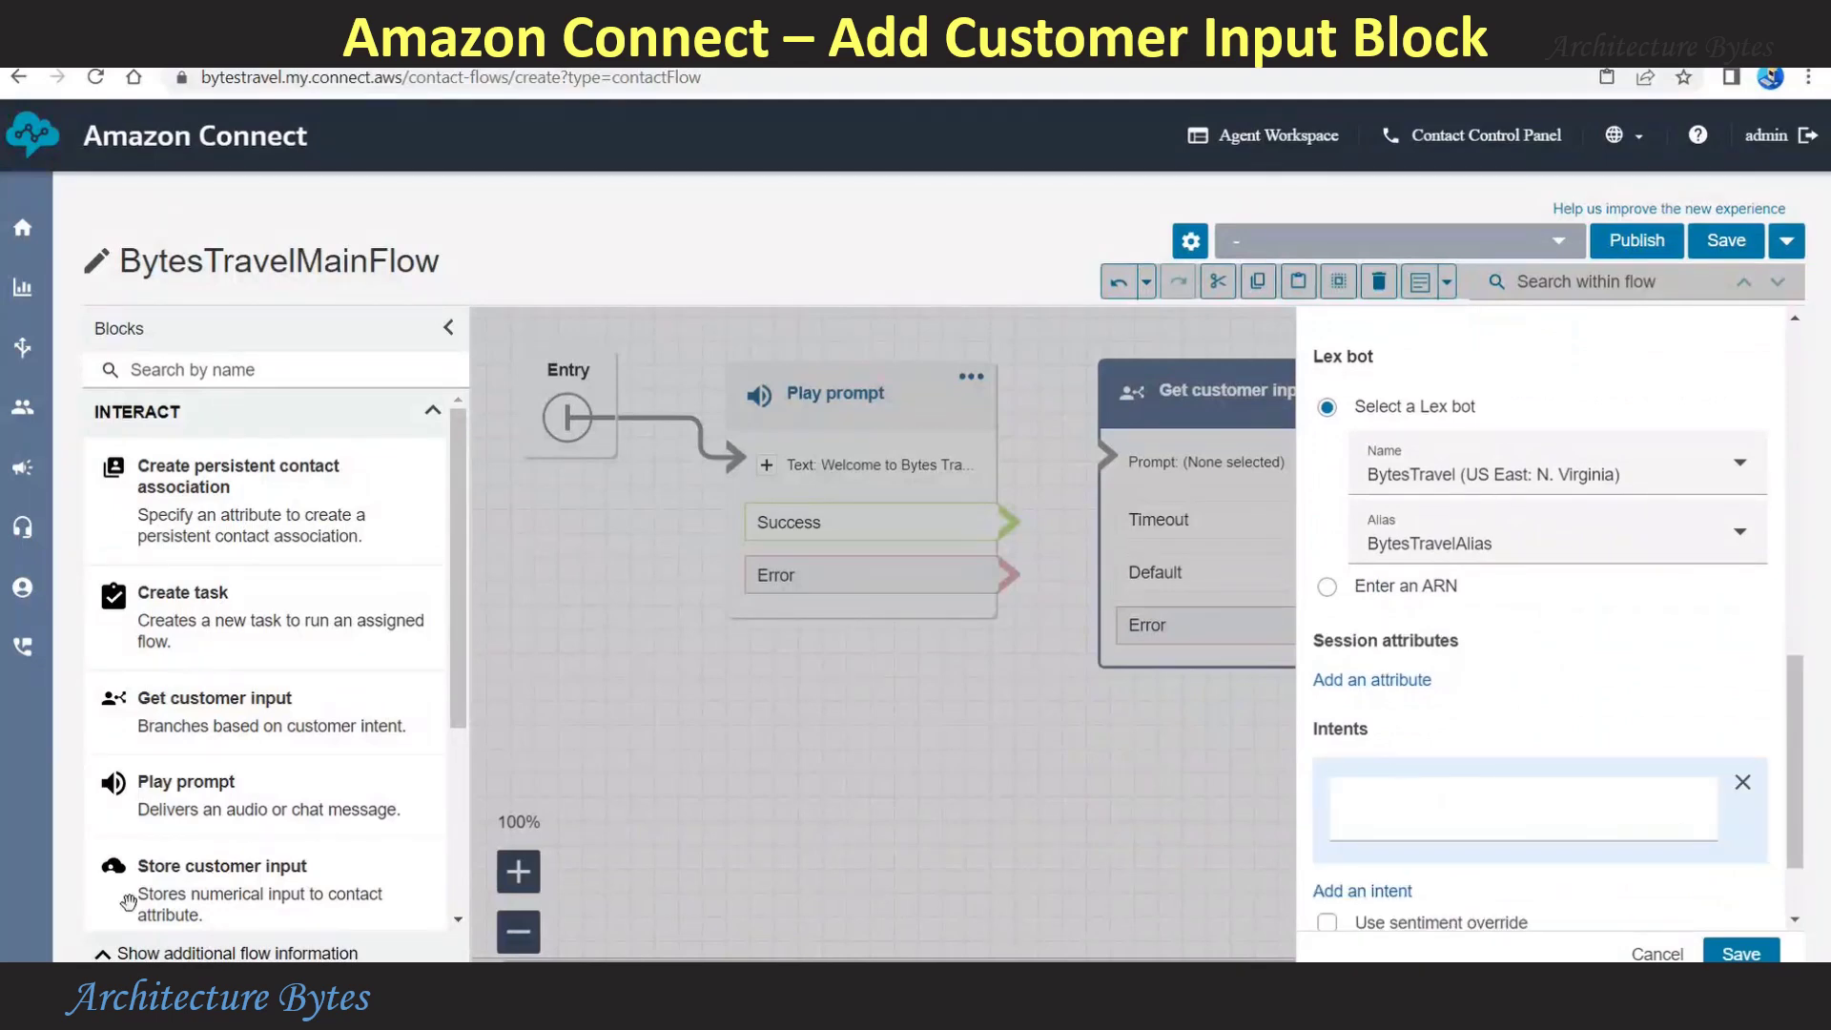
{"action": "left_click", "coordinate": [1440, 801]}
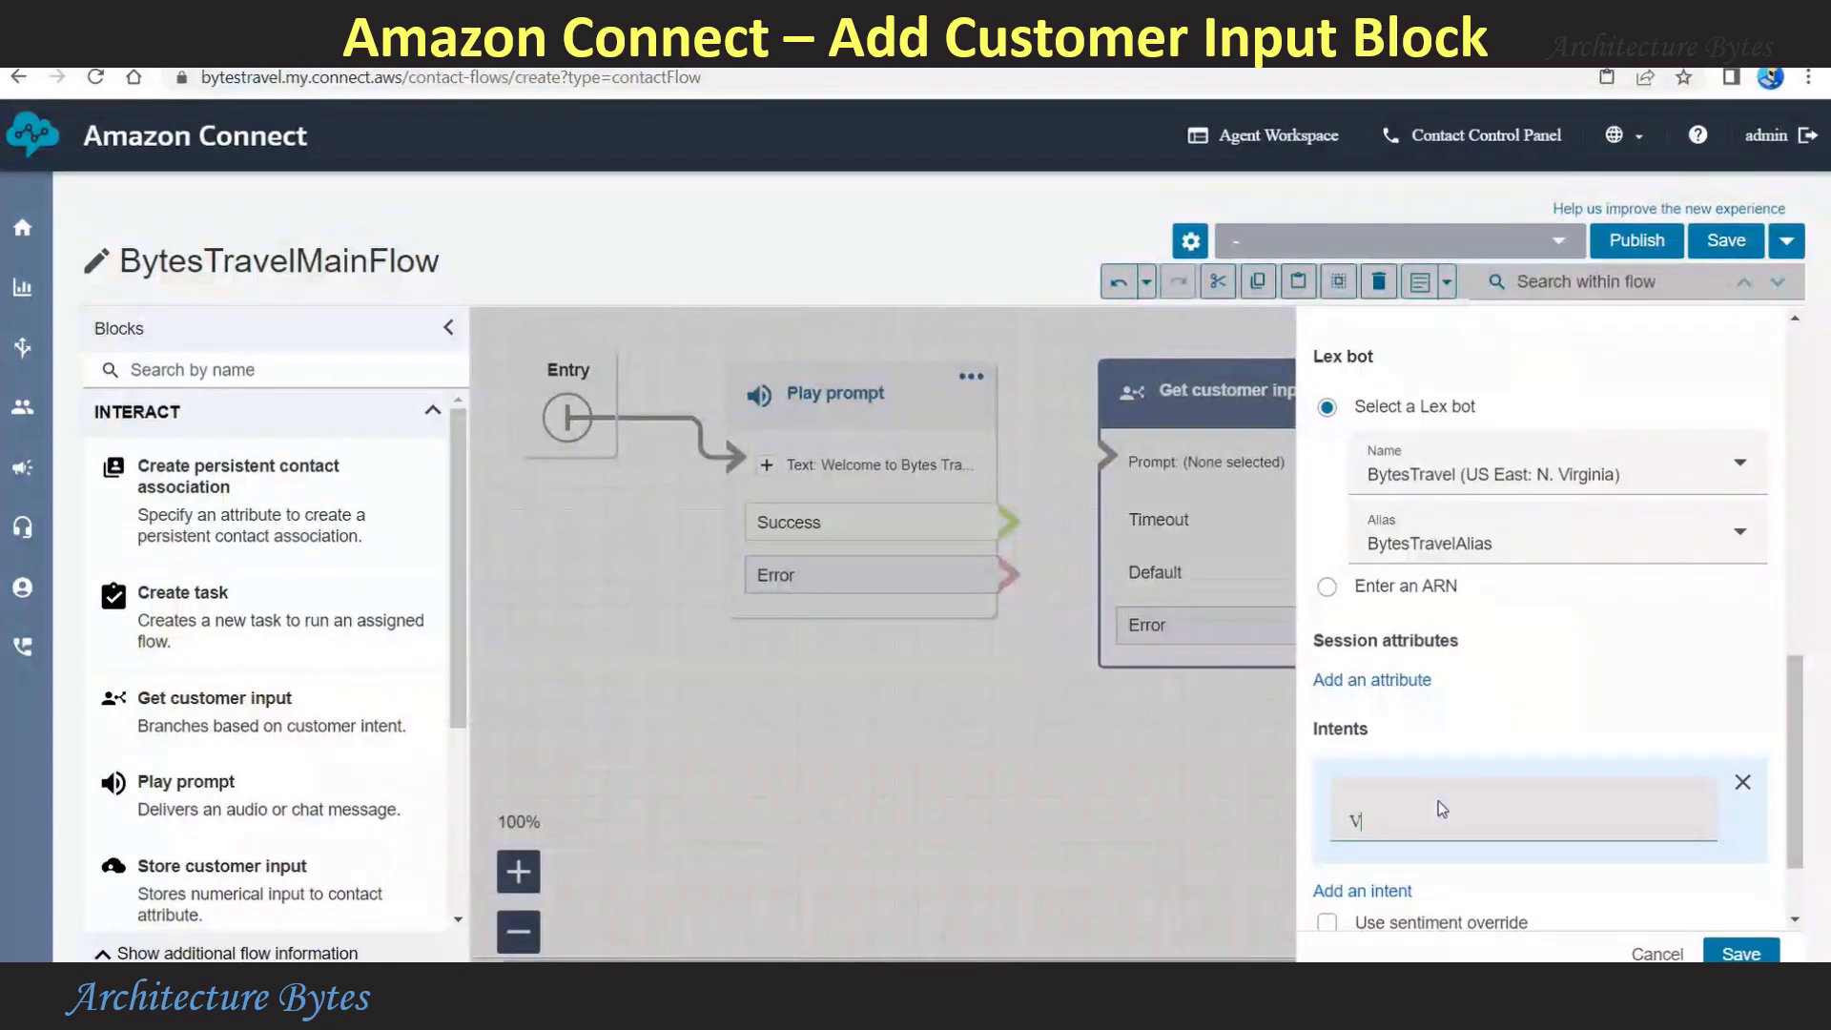
{"action": "type", "text": "BookCar"}
{"action": "scroll", "coordinate": [1438, 799], "scroll_direction": "down", "scroll_amount": 1}
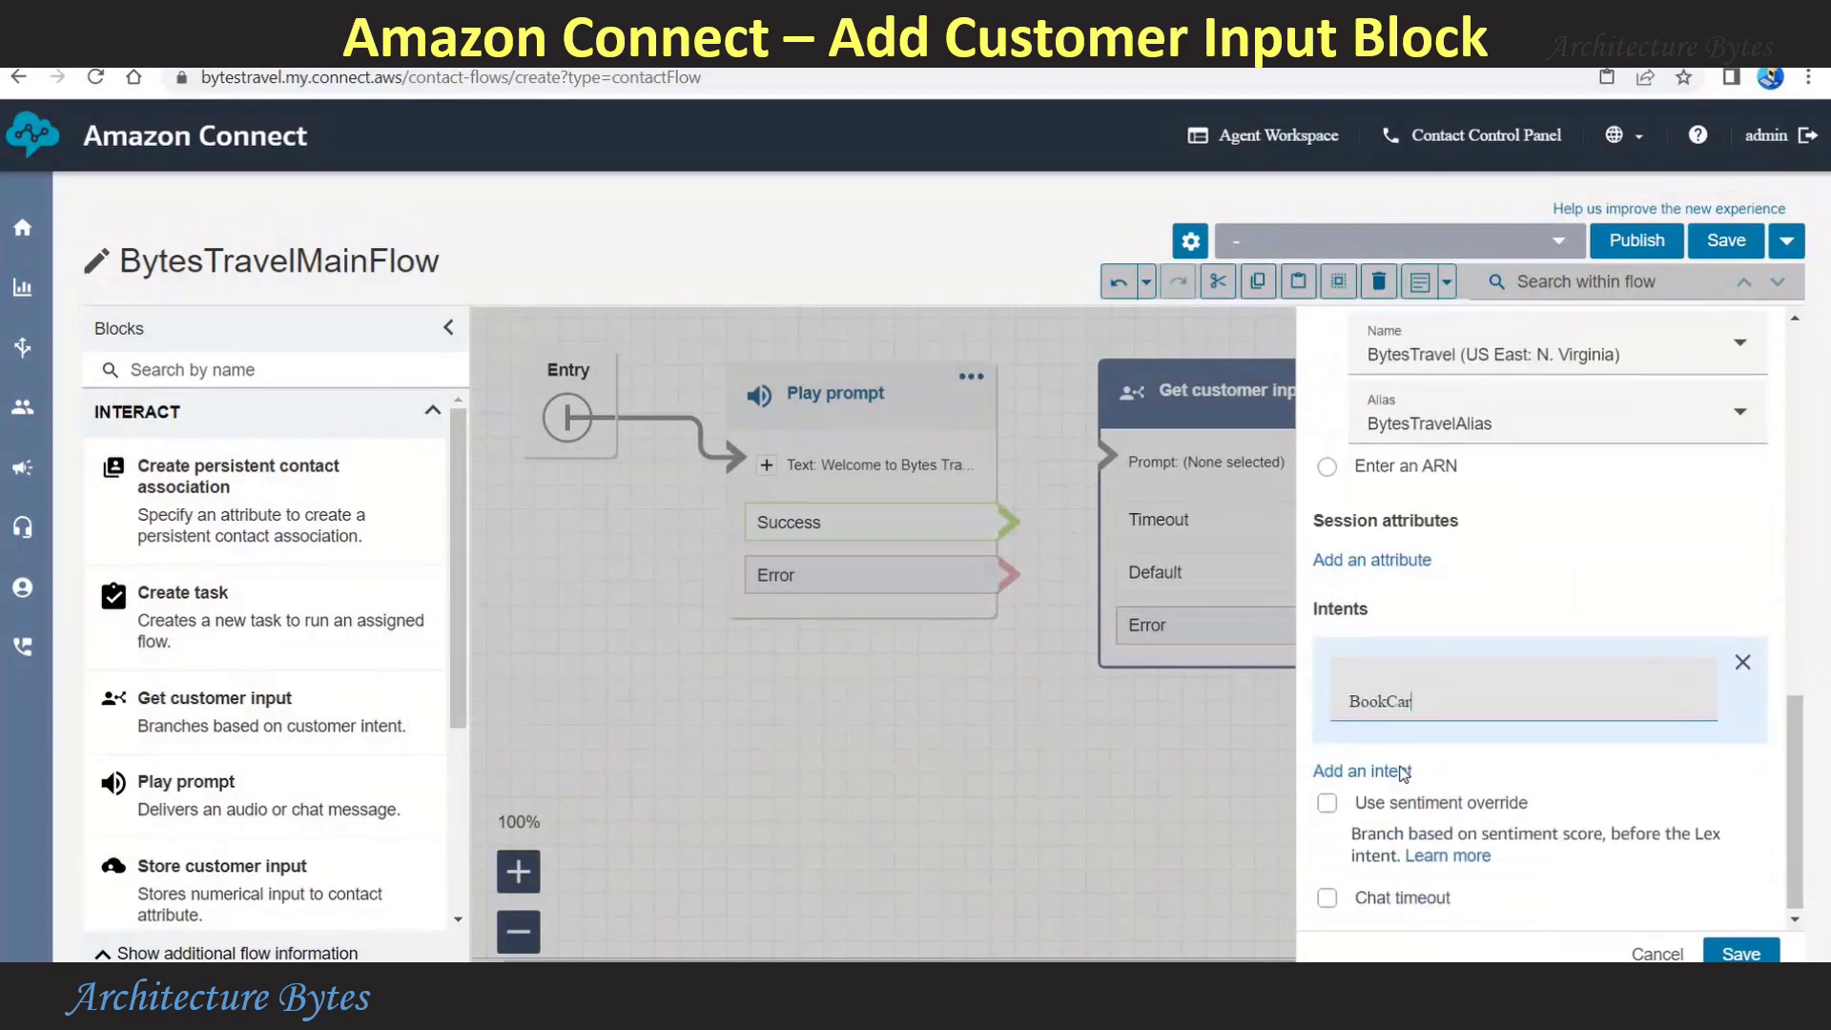
{"action": "left_click", "coordinate": [1394, 770]}
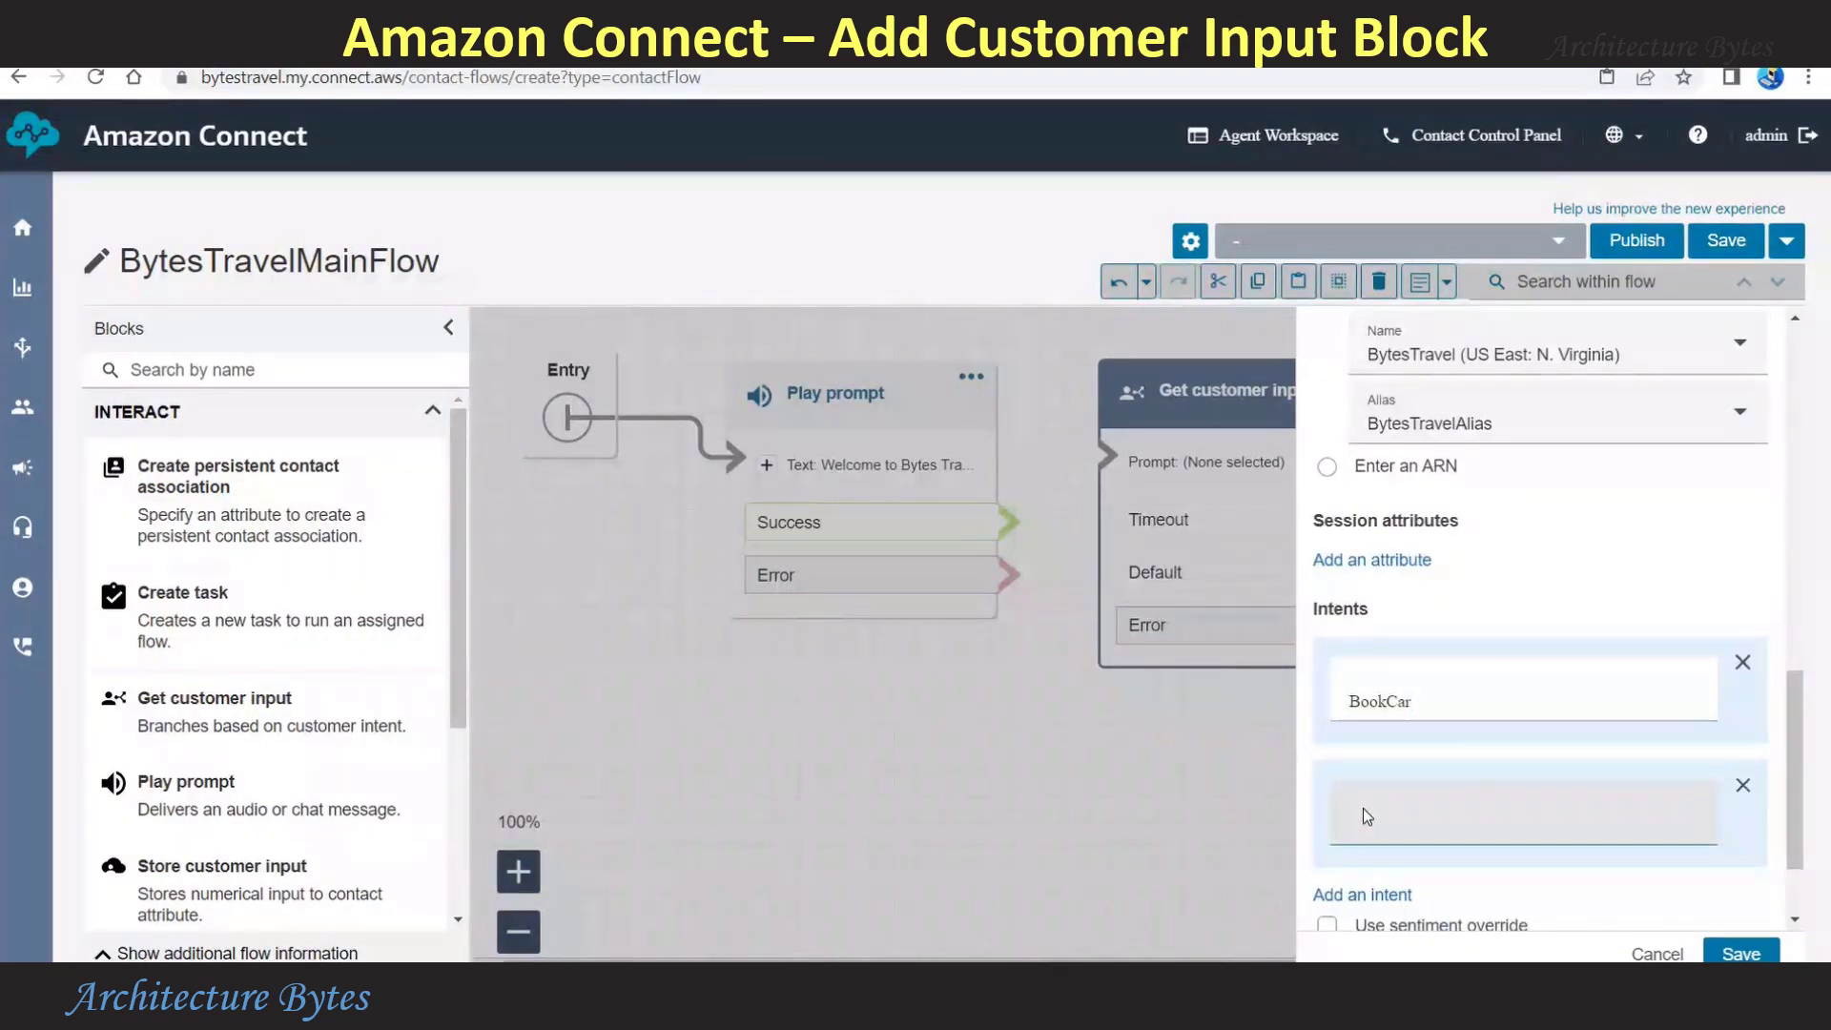
{"action": "type", "text": "BookHotel"}
{"action": "scroll", "coordinate": [1476, 780], "scroll_direction": "down", "scroll_amount": 1}
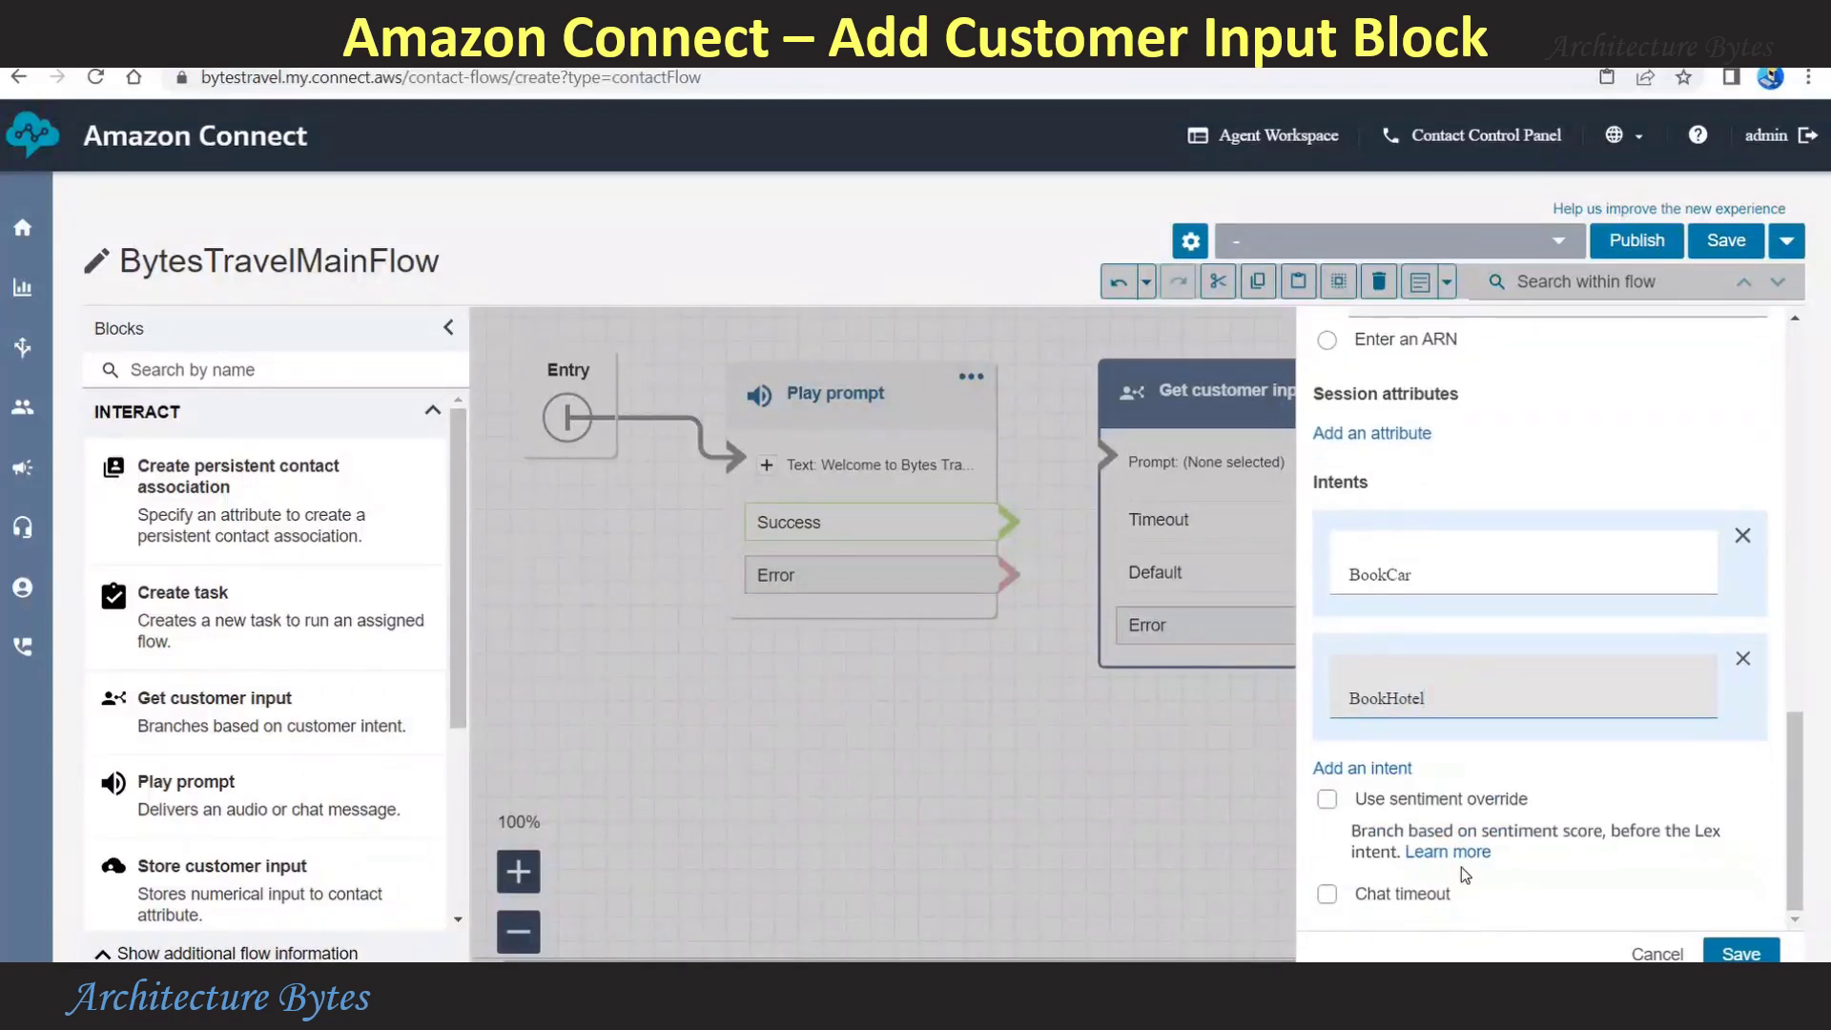
{"action": "left_click", "coordinate": [1742, 952]}
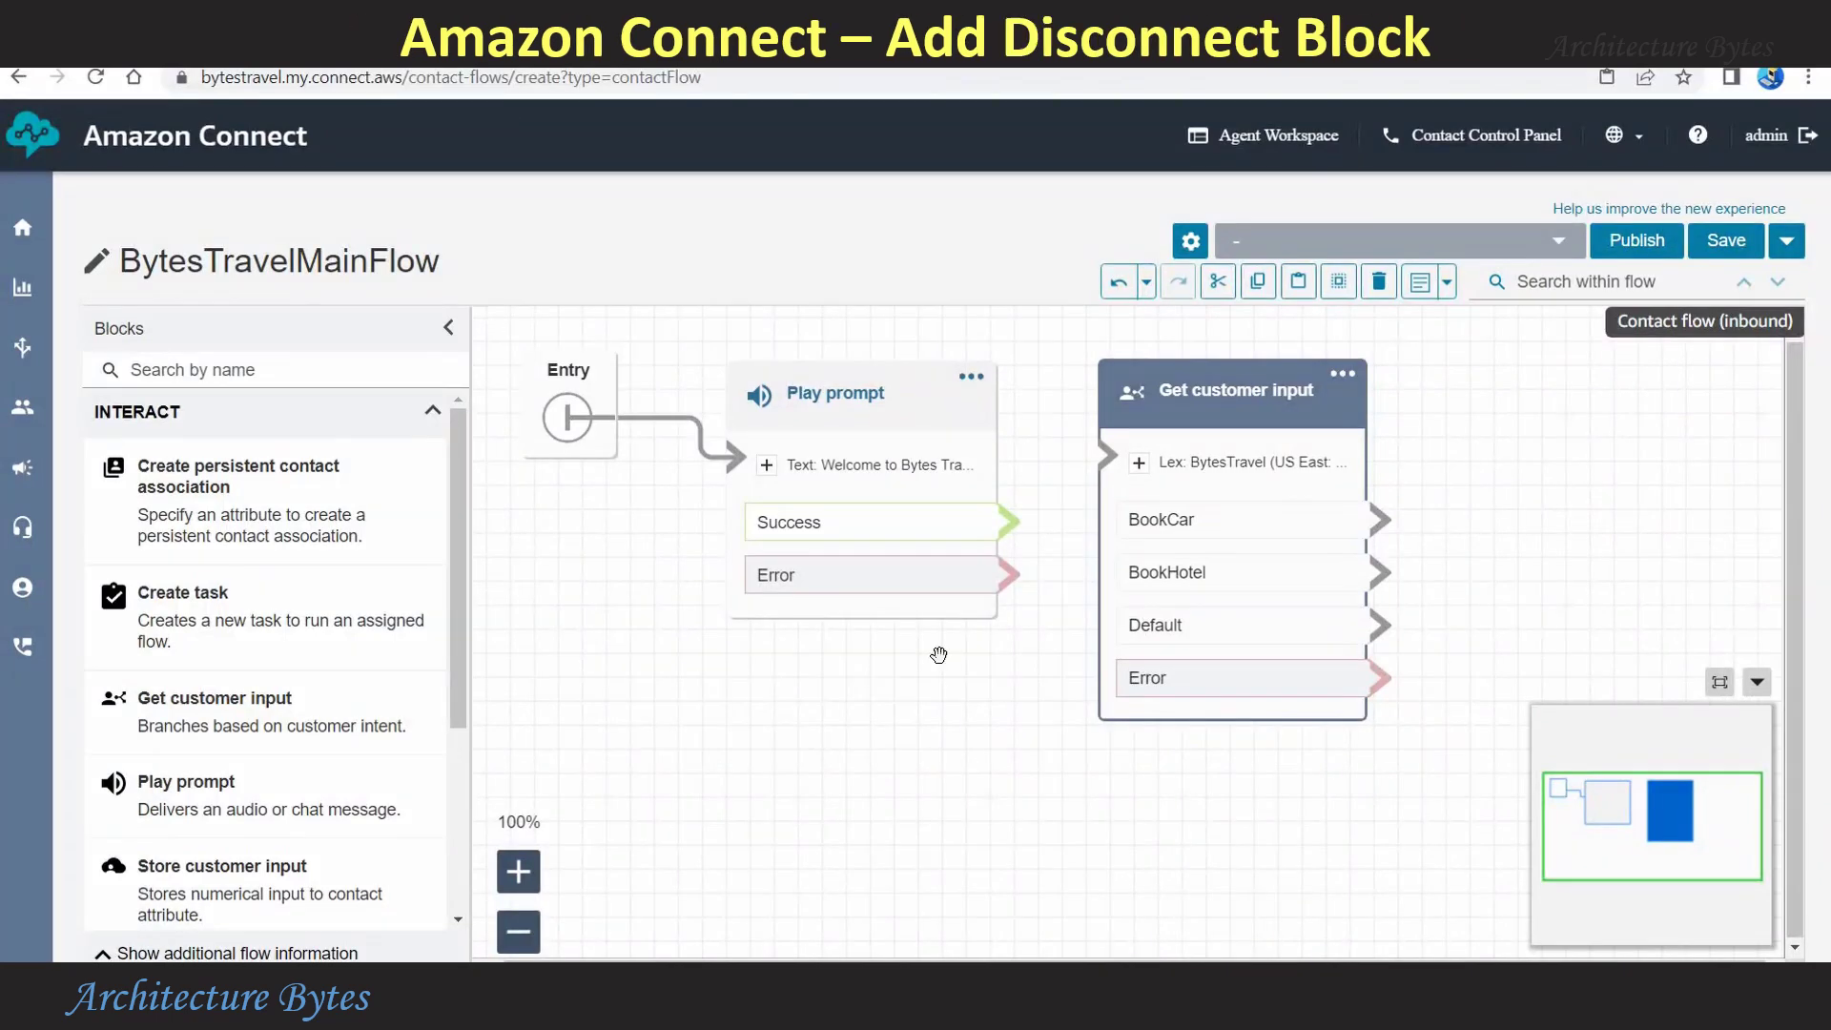
- Drag a second Play prompt block from the Blocks palette onto the canvas
{"action": "scroll", "coordinate": [364, 779], "scroll_direction": "down", "scroll_amount": 3}
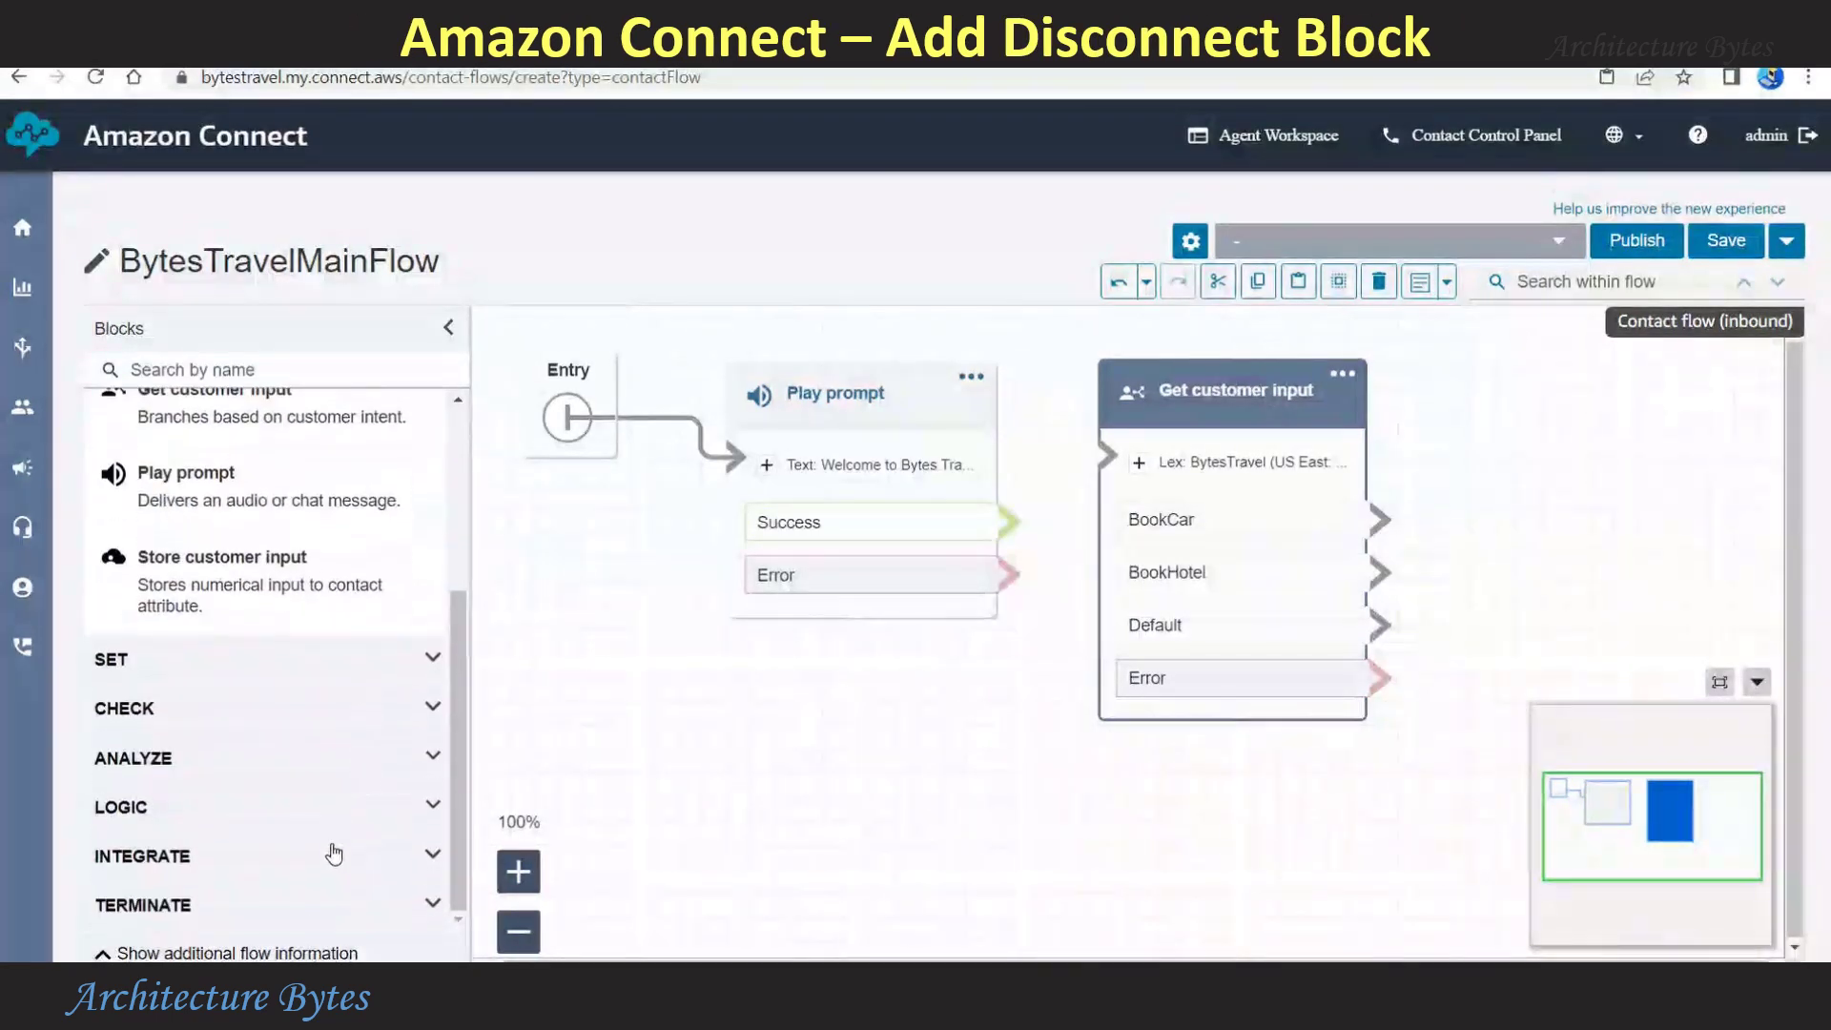
{"action": "left_click", "coordinate": [339, 856]}
{"action": "scroll", "coordinate": [339, 820], "scroll_direction": "down", "scroll_amount": 2}
{"action": "scroll", "coordinate": [339, 813], "scroll_direction": "down", "scroll_amount": 3}
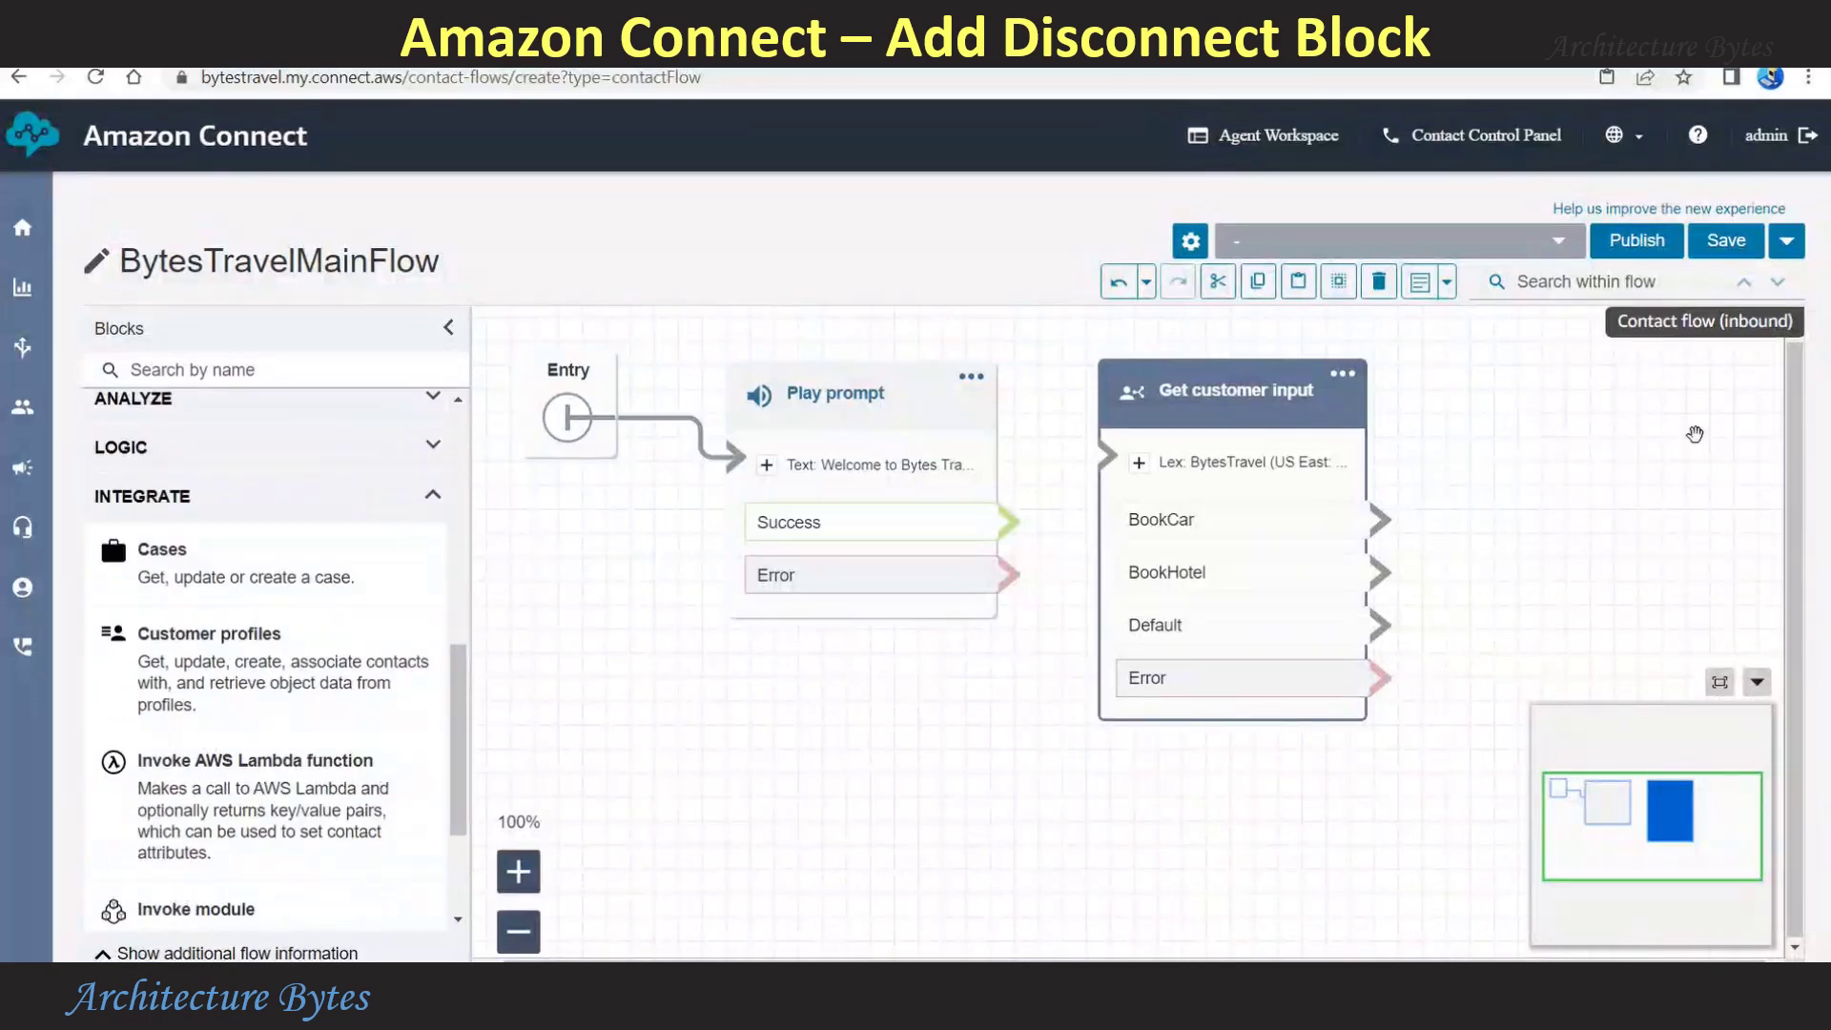
{"action": "scroll", "coordinate": [314, 725], "scroll_direction": "up", "scroll_amount": 3}
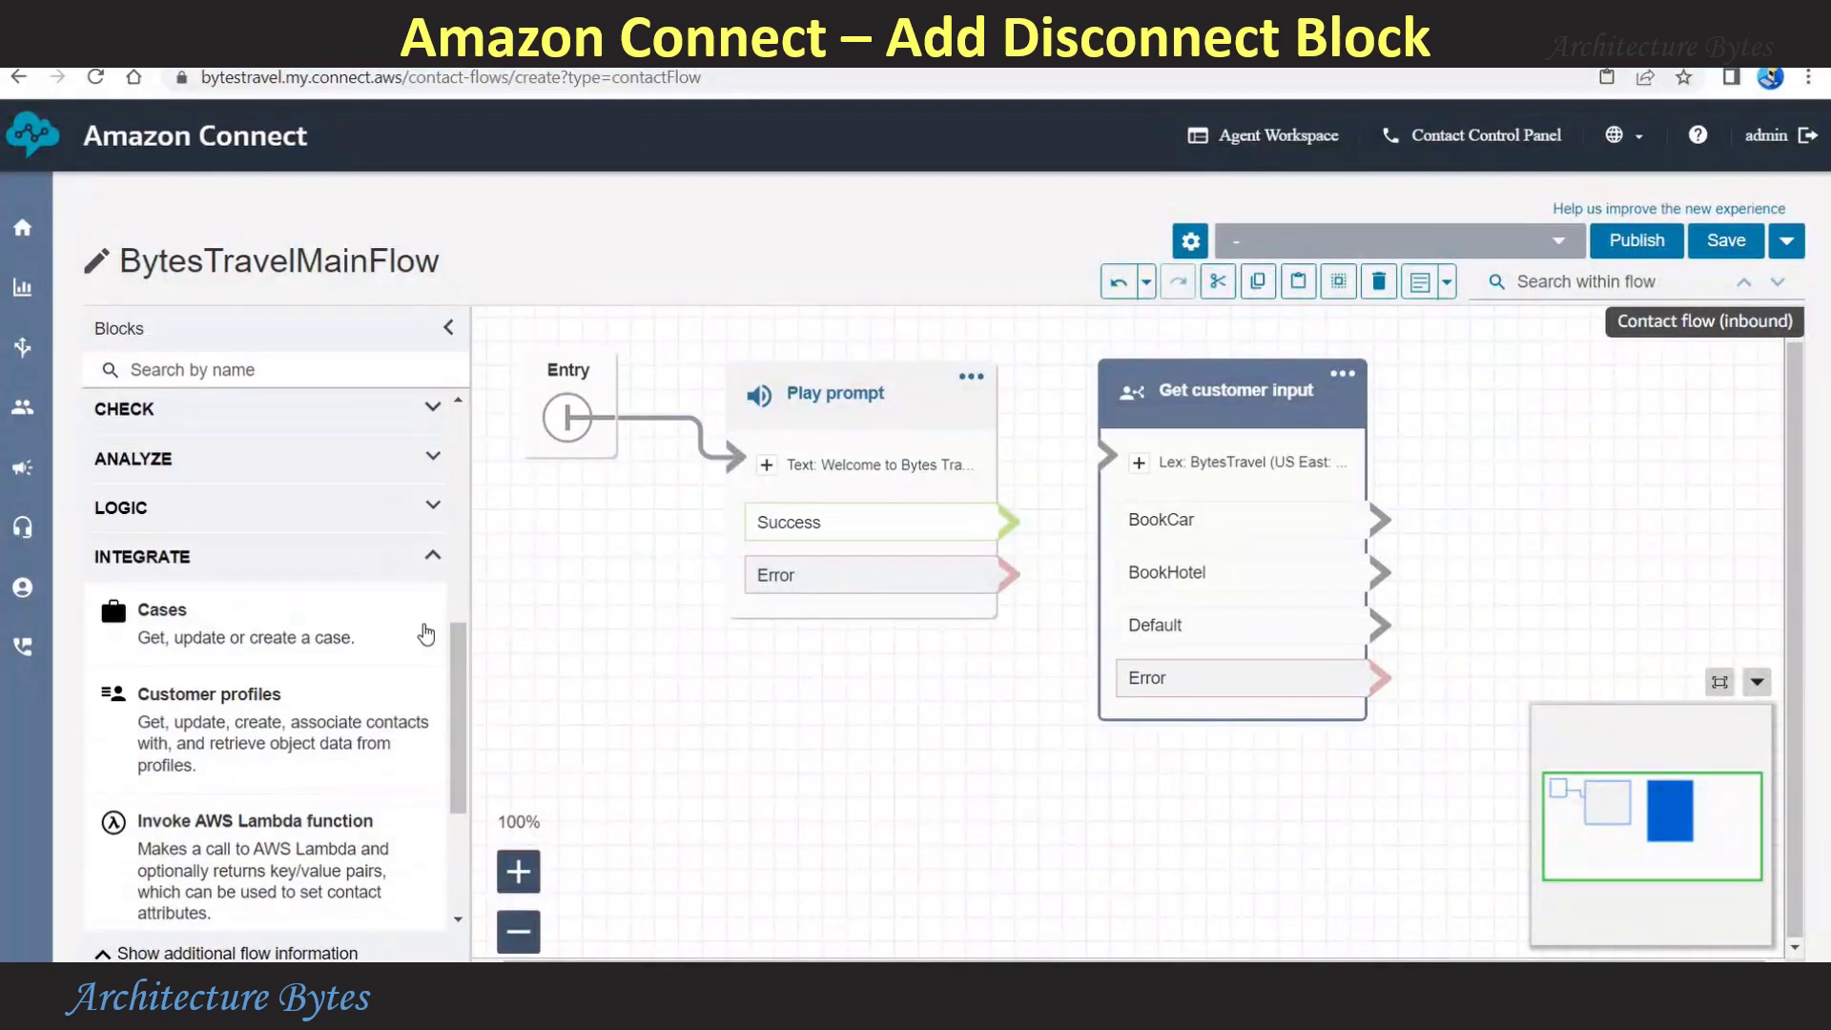
{"action": "left_click", "coordinate": [428, 614]}
{"action": "scroll", "coordinate": [386, 670], "scroll_direction": "up", "scroll_amount": 3}
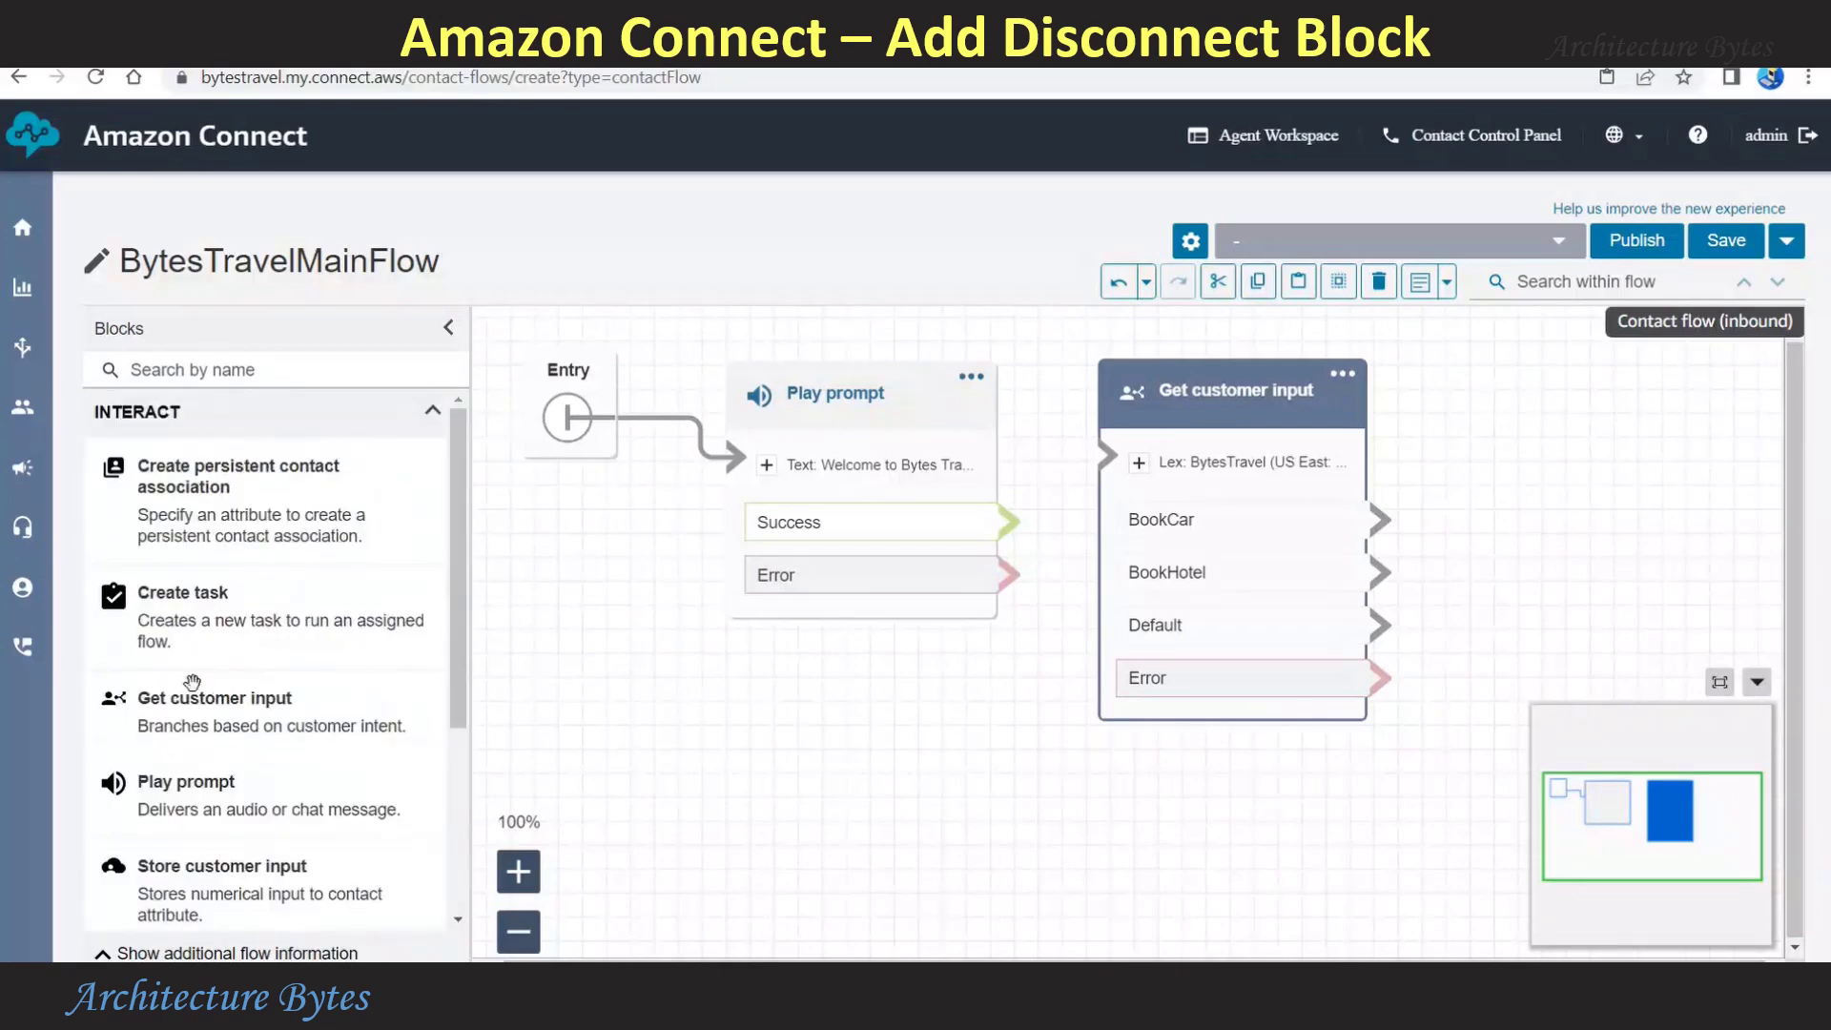
{"action": "scroll", "coordinate": [192, 682], "scroll_direction": "down", "scroll_amount": 1}
{"action": "left_click_drag", "start_coordinate": [191, 682], "coordinate": [1609, 420]}
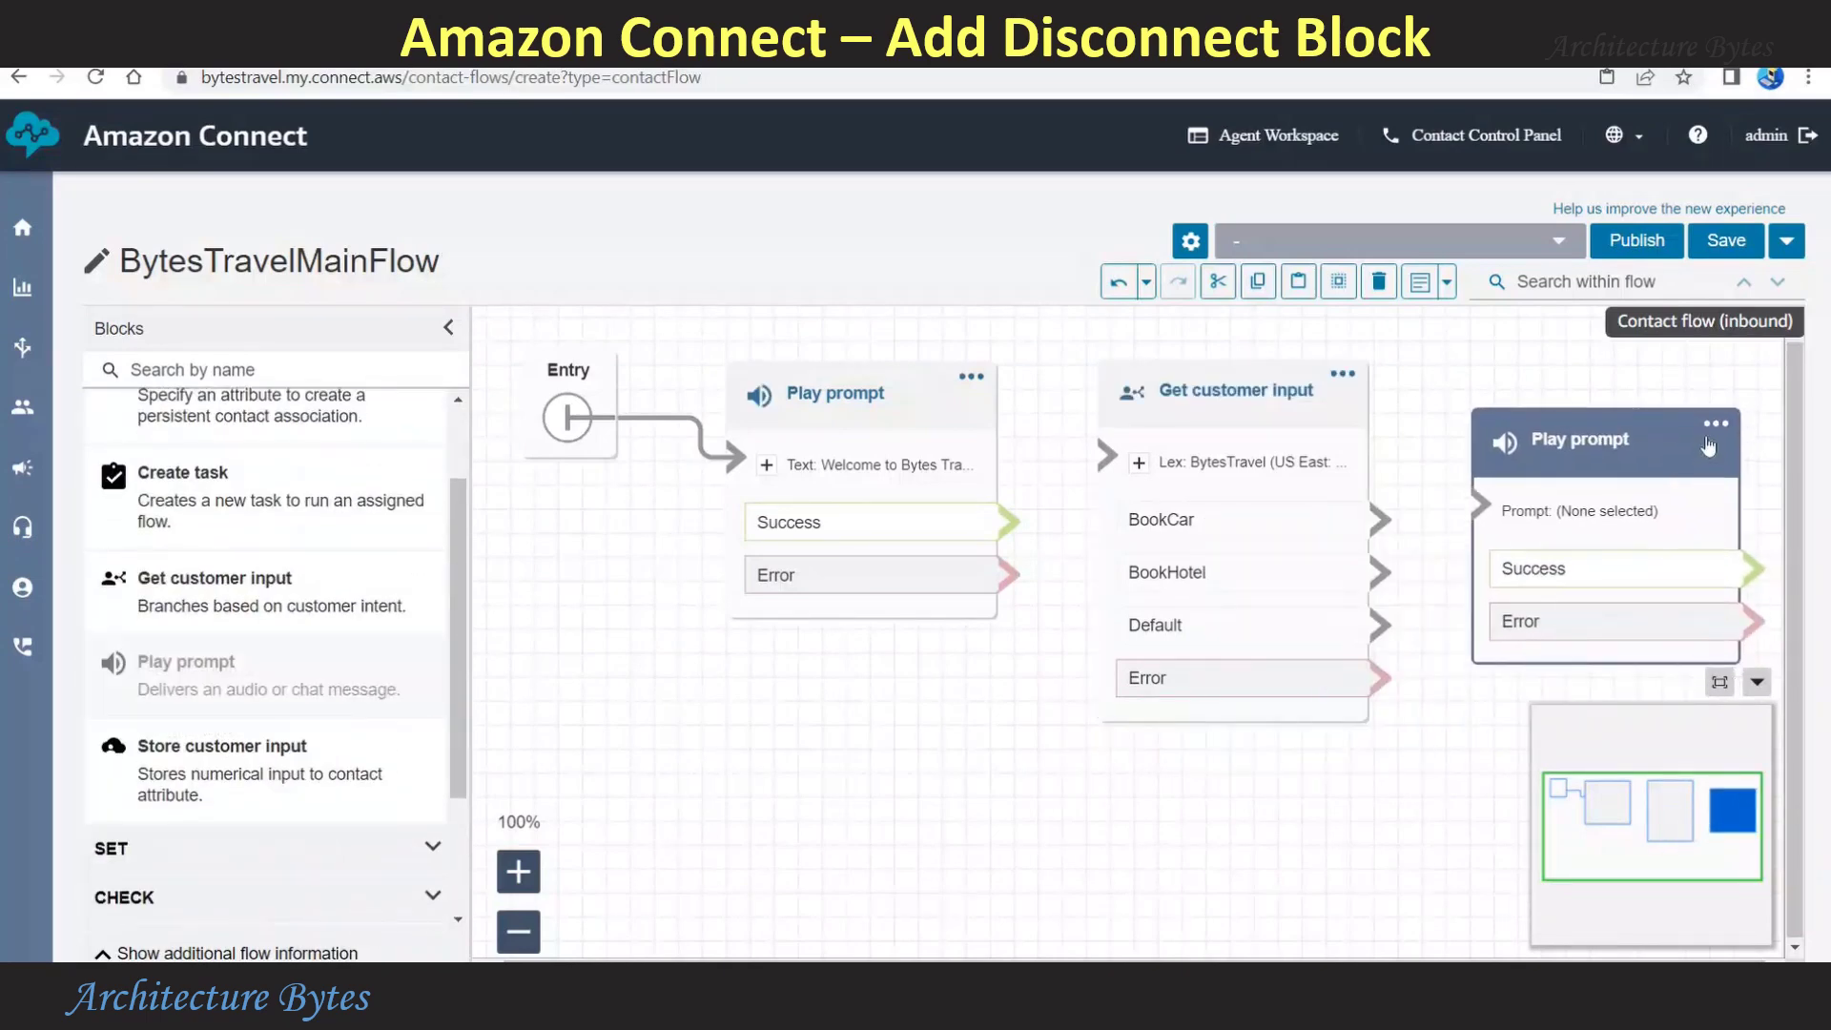
- Make the new prompt speak 'Thankyou. Have a gread day.' via text-to-speech and save it
{"action": "left_click", "coordinate": [1716, 424]}
{"action": "left_click", "coordinate": [1743, 458]}
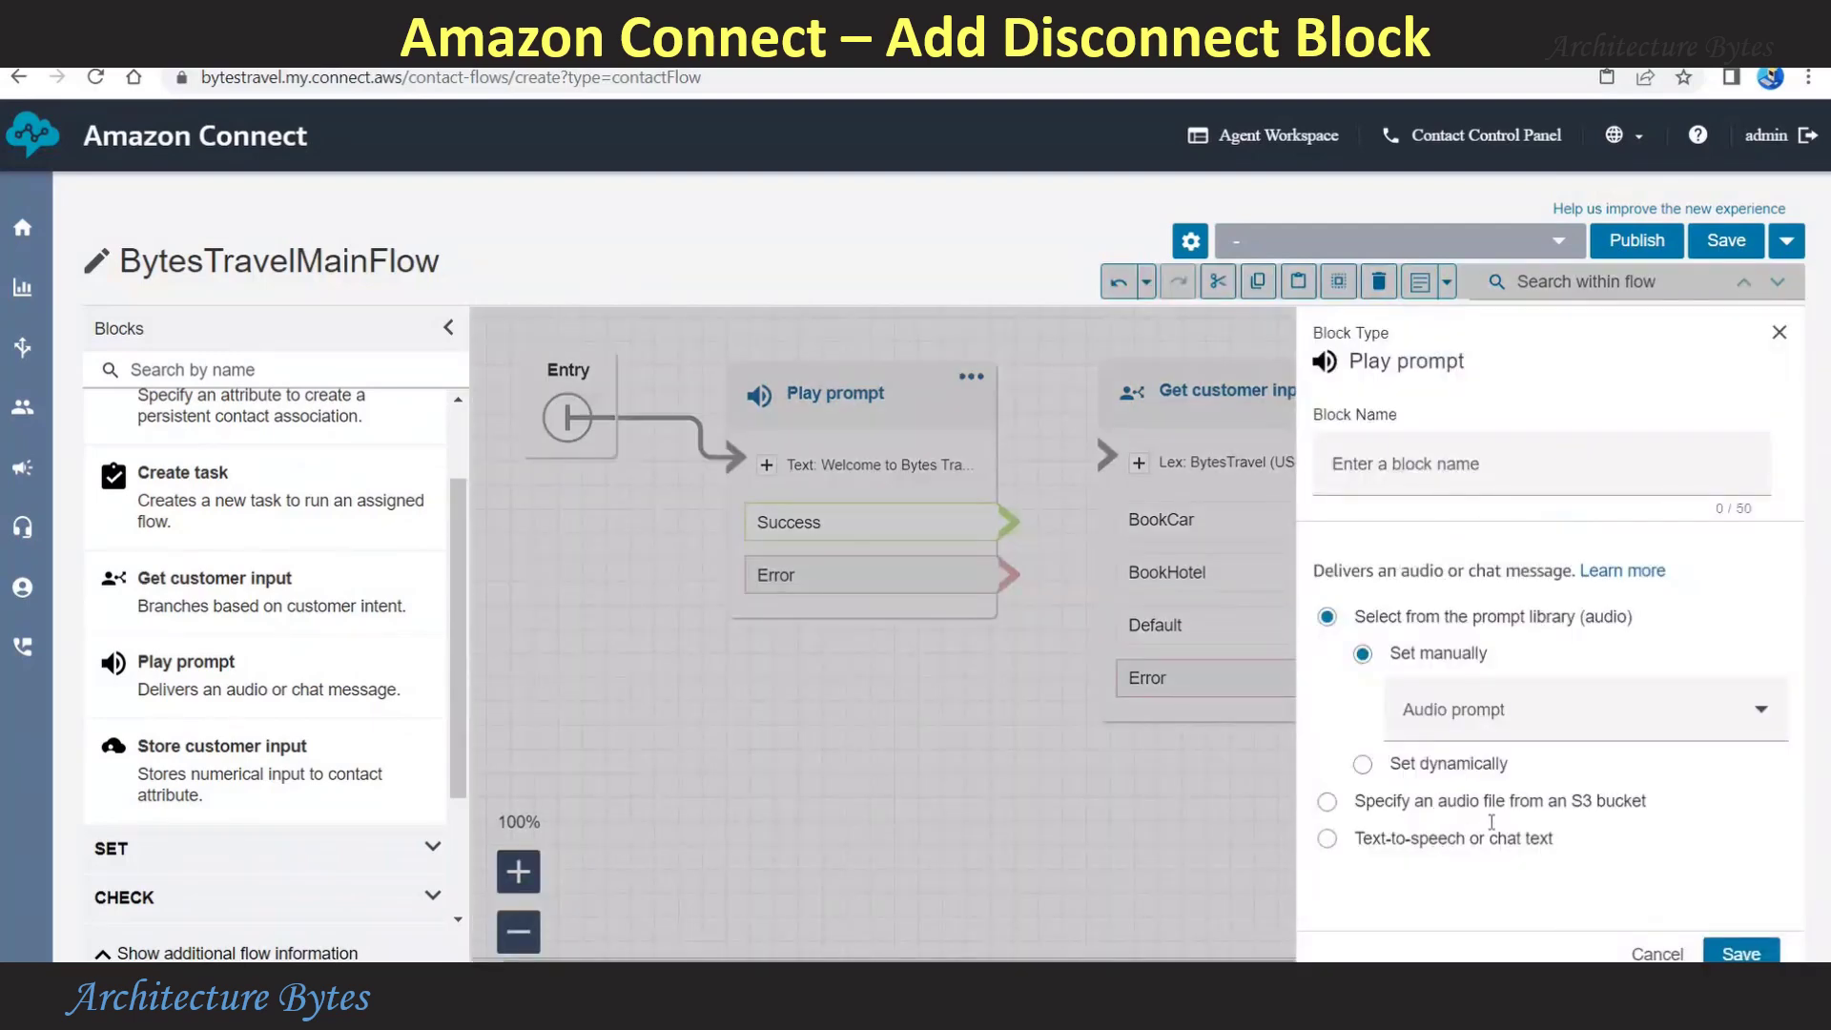
{"action": "left_click", "coordinate": [1435, 839]}
{"action": "scroll", "coordinate": [1475, 725], "scroll_direction": "down", "scroll_amount": 1}
{"action": "left_click", "coordinate": [1475, 701]}
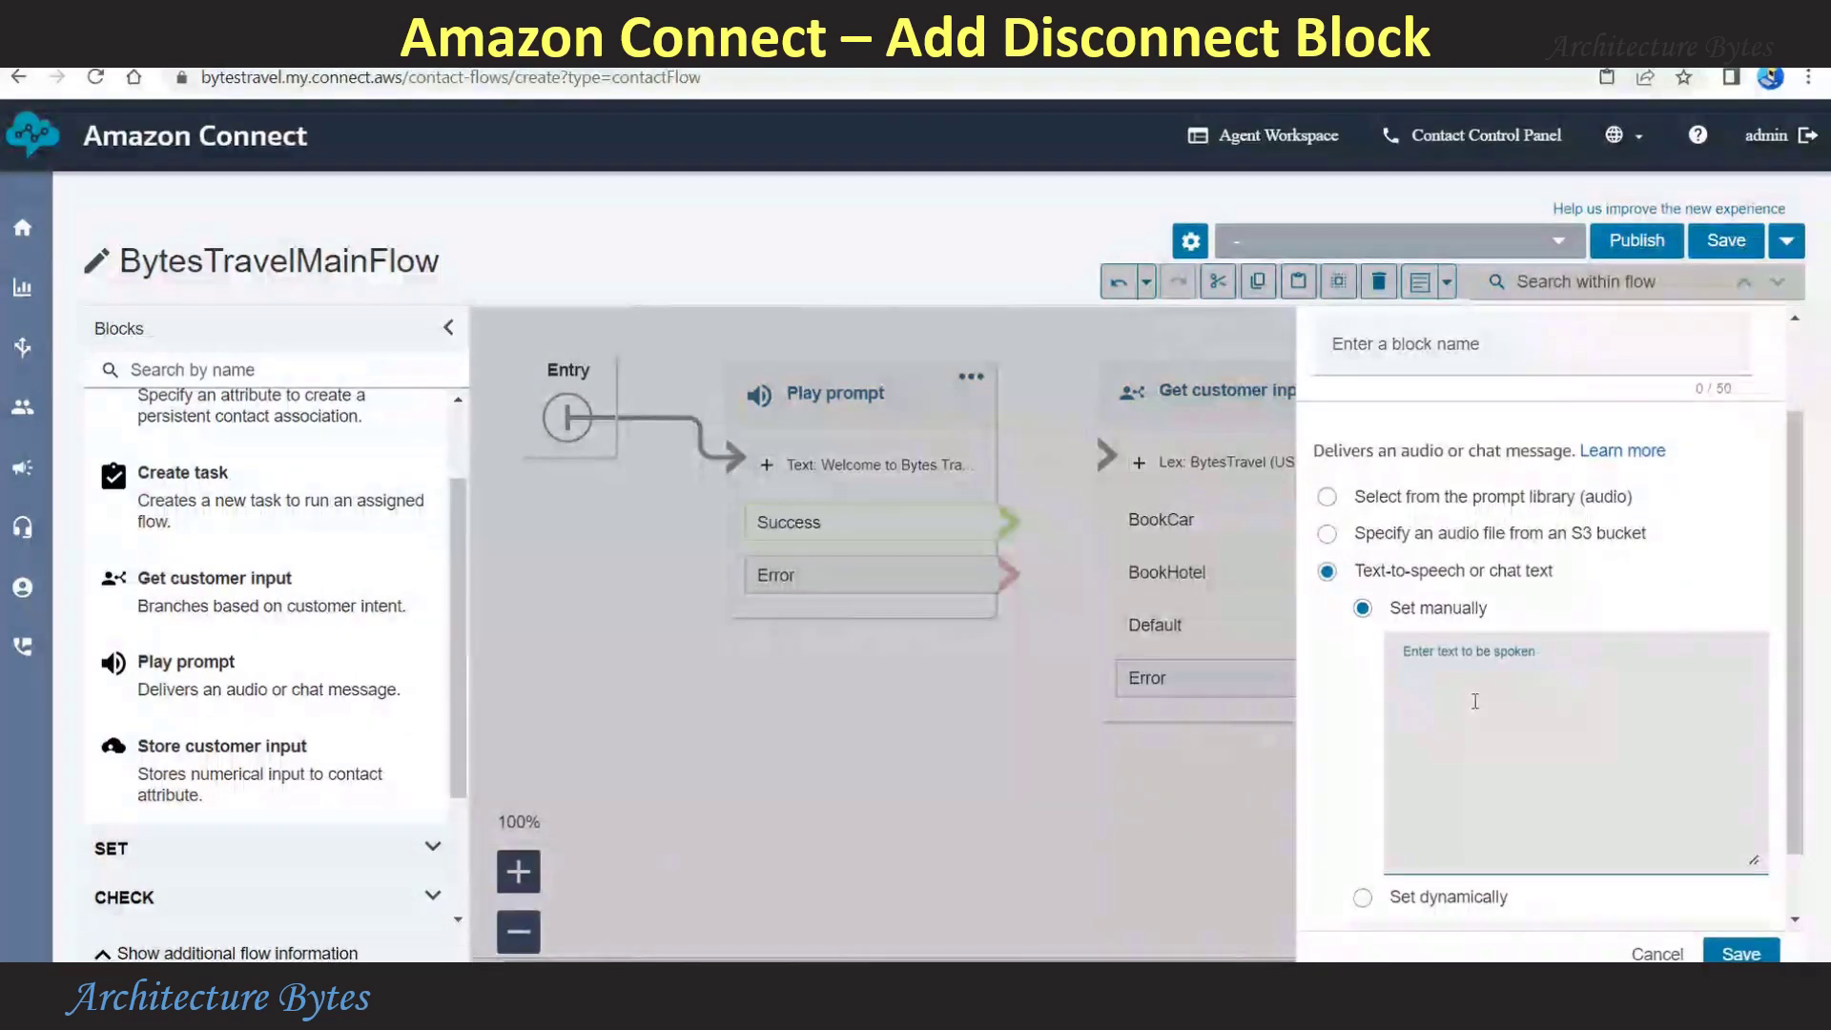
{"action": "type", "text": "Thankyou."}
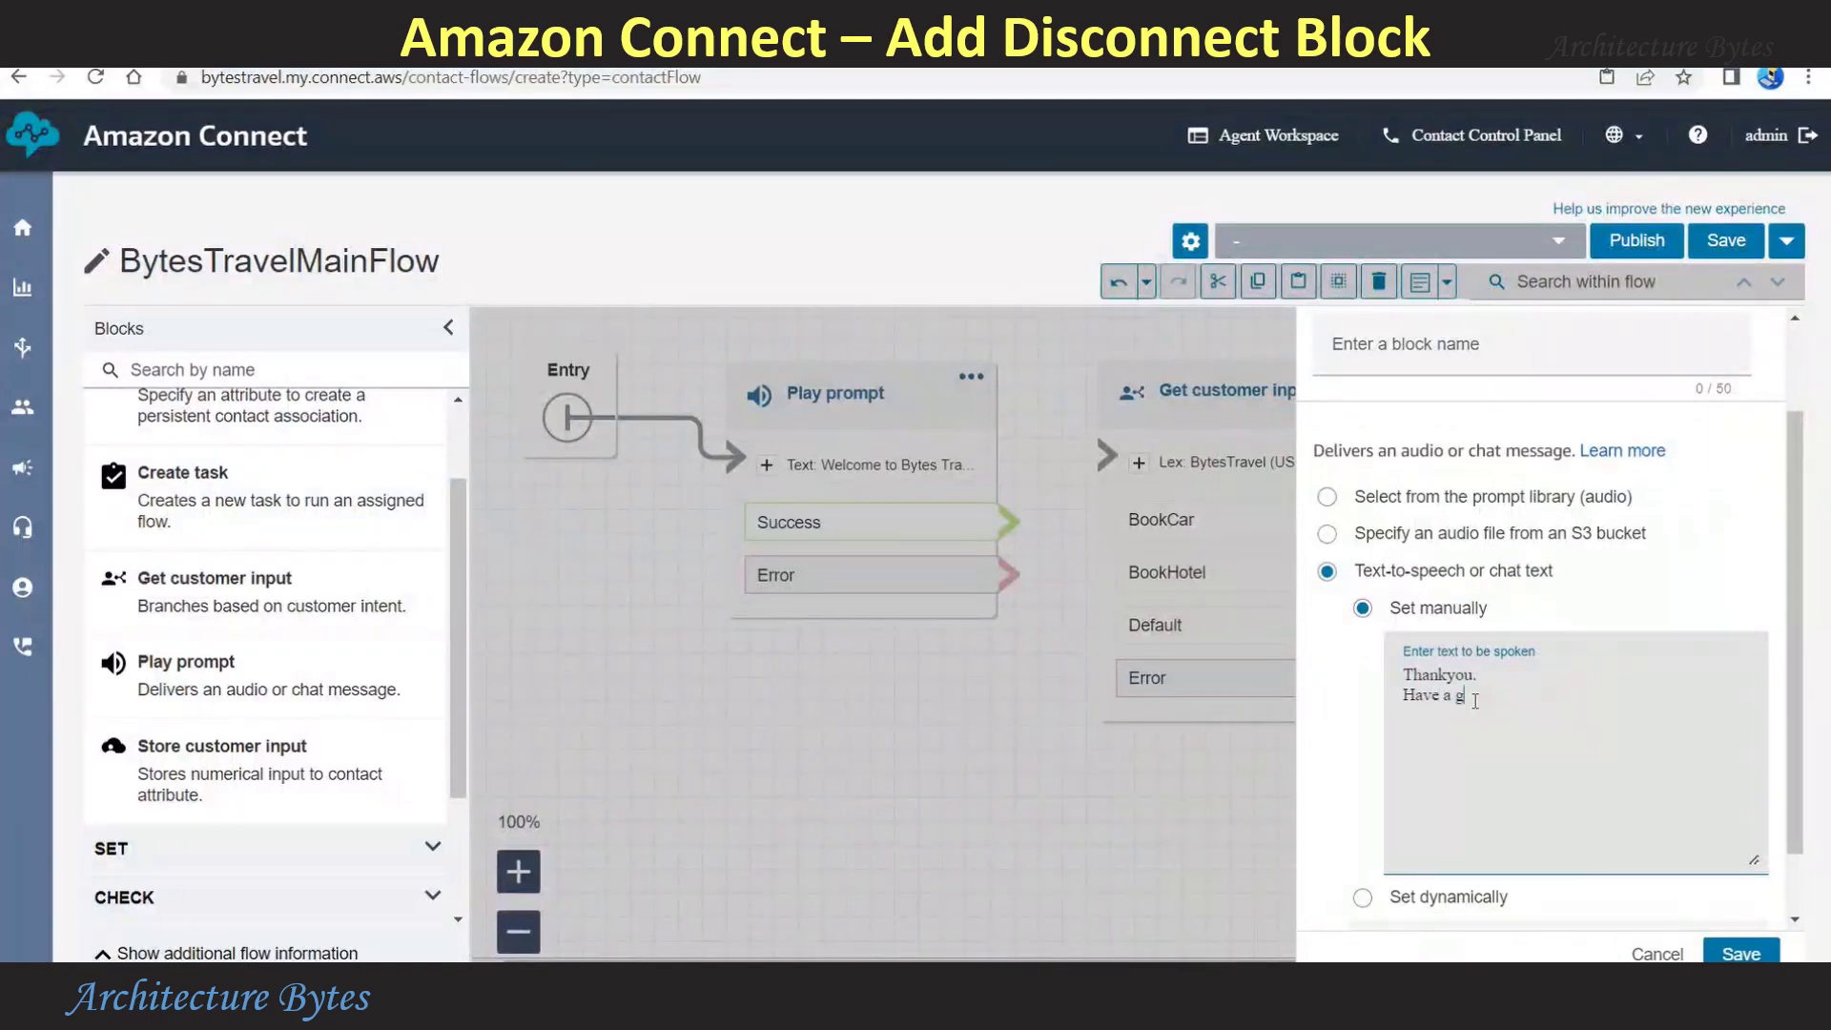
{"action": "type", "text": "read day."}
{"action": "left_click", "coordinate": [1753, 952]}
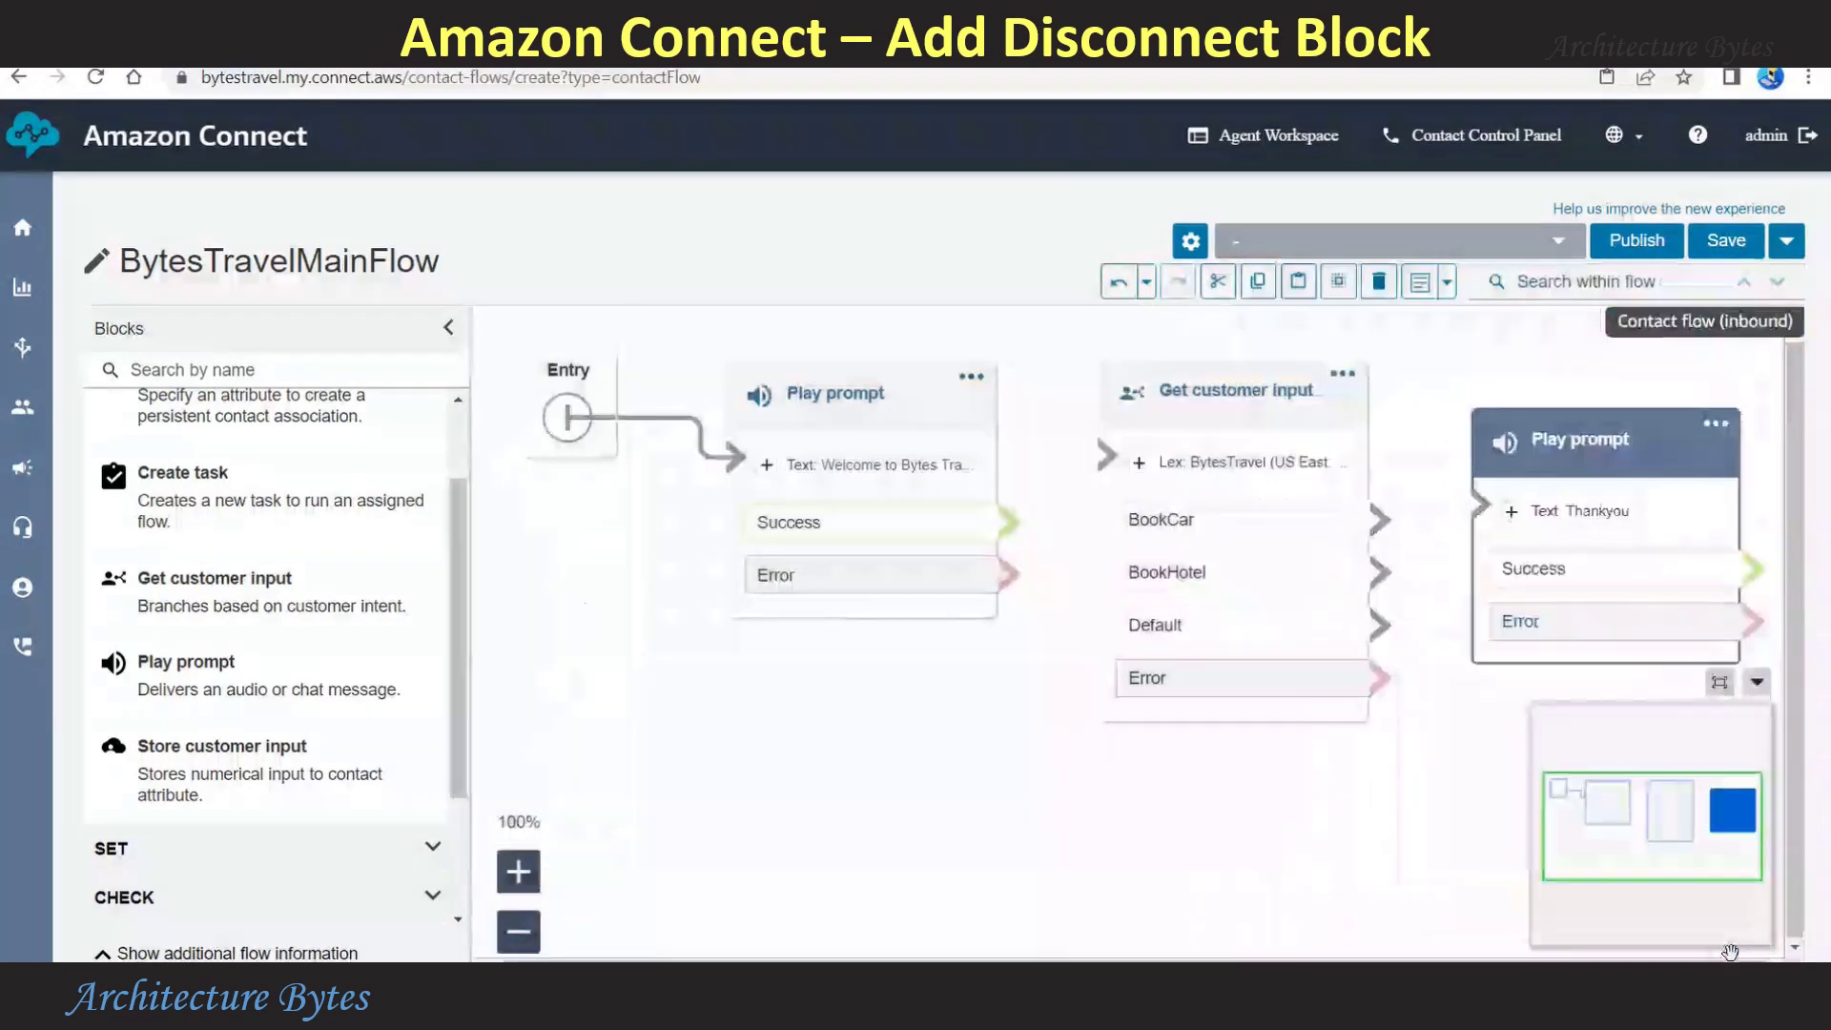
- Zoom out and place a Terminate > Disconnect block right of the thank-you prompt
{"action": "key", "text": "ctrl+minus"}
{"action": "key", "text": "ctrl+minus"}
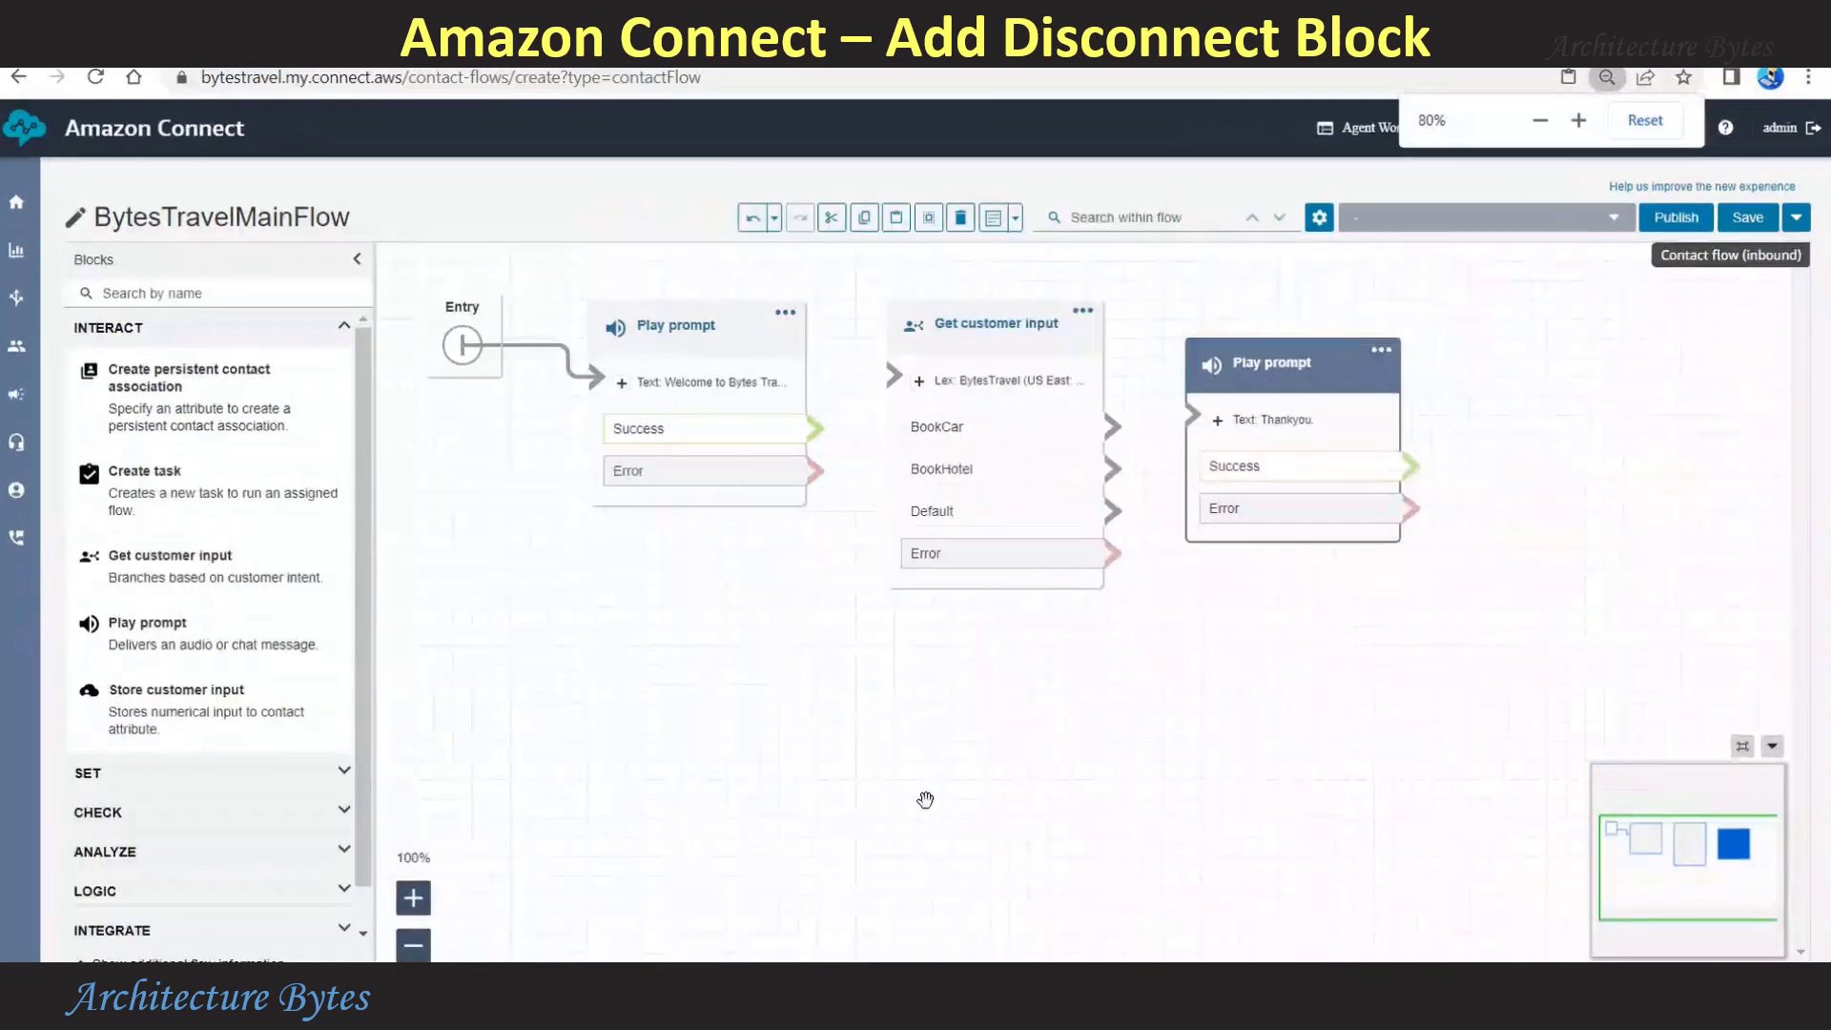
{"action": "scroll", "coordinate": [250, 930], "scroll_direction": "down", "scroll_amount": 1}
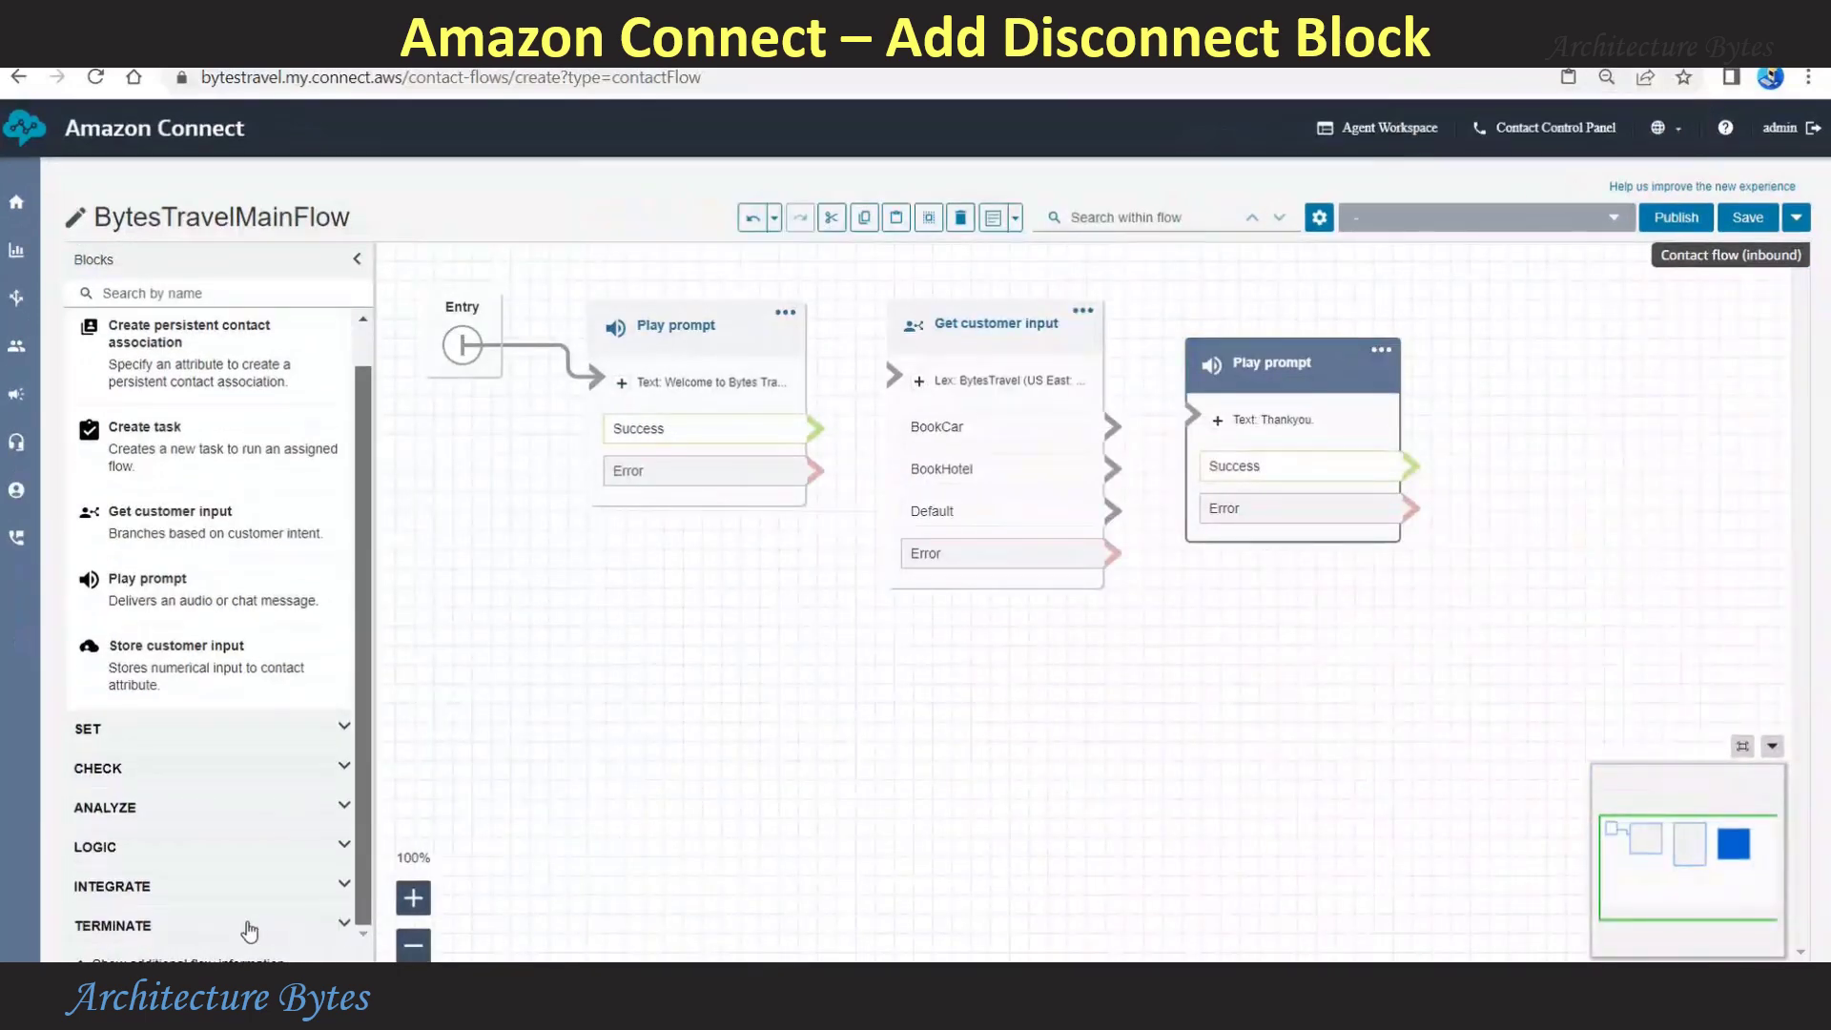
{"action": "left_click", "coordinate": [187, 906]}
{"action": "scroll", "coordinate": [196, 753], "scroll_direction": "down", "scroll_amount": 4}
{"action": "left_click_drag", "start_coordinate": [143, 735], "coordinate": [1597, 382]}
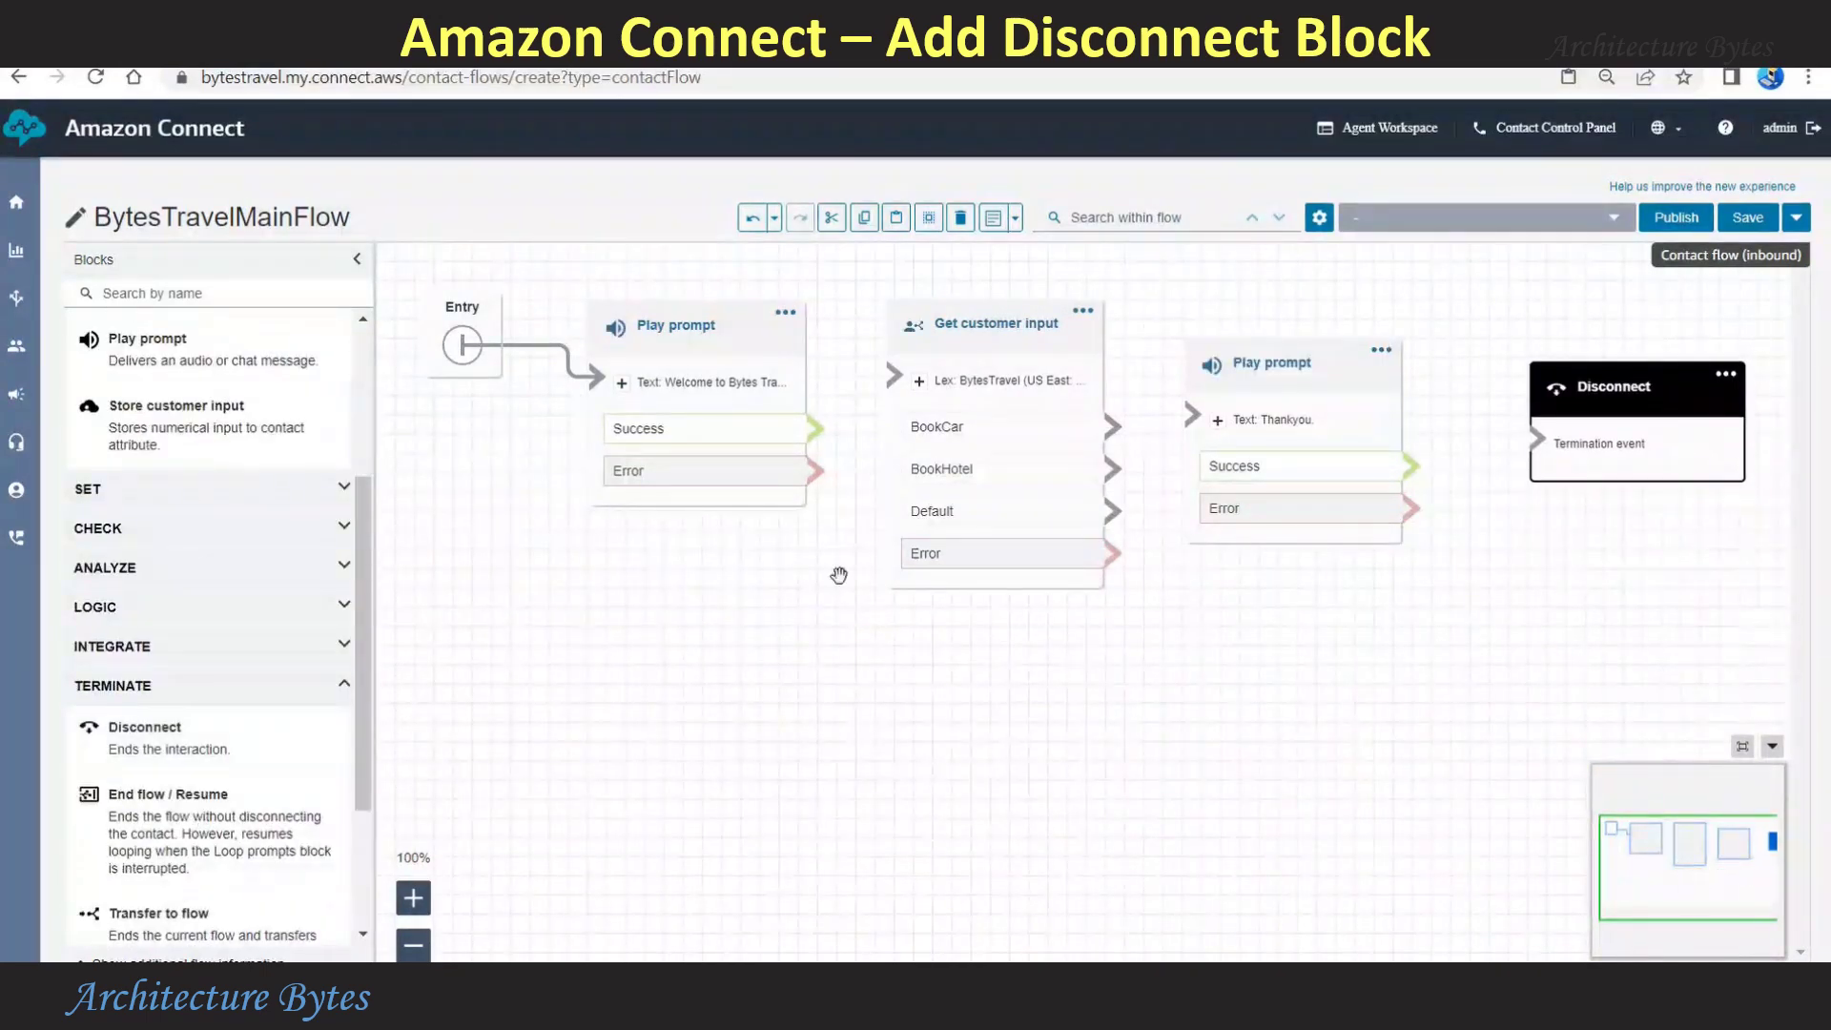
- Wire welcome Success to customer input, all input branches to thank-you, and prompts to Disconnect
{"action": "left_click_drag", "start_coordinate": [874, 397], "coordinate": [901, 362]}
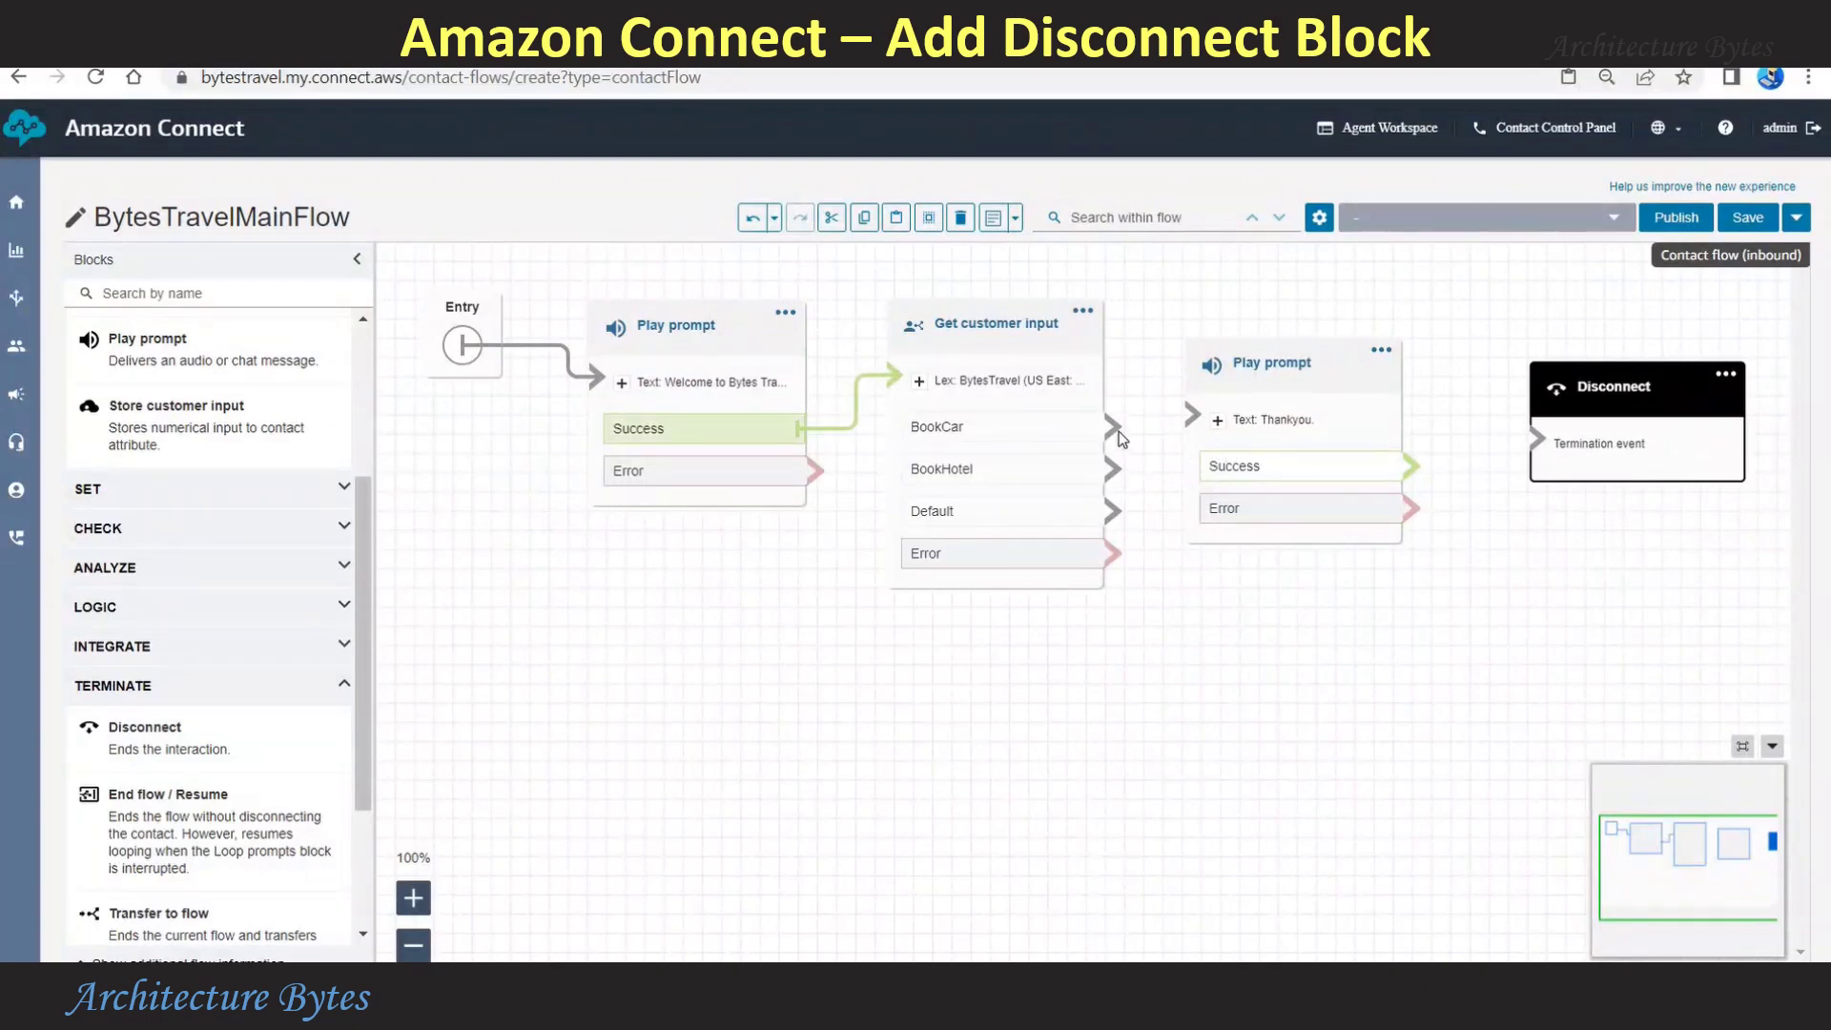
{"action": "left_click_drag", "start_coordinate": [1123, 426], "coordinate": [1217, 426]}
{"action": "left_click_drag", "start_coordinate": [1112, 468], "coordinate": [1197, 416]}
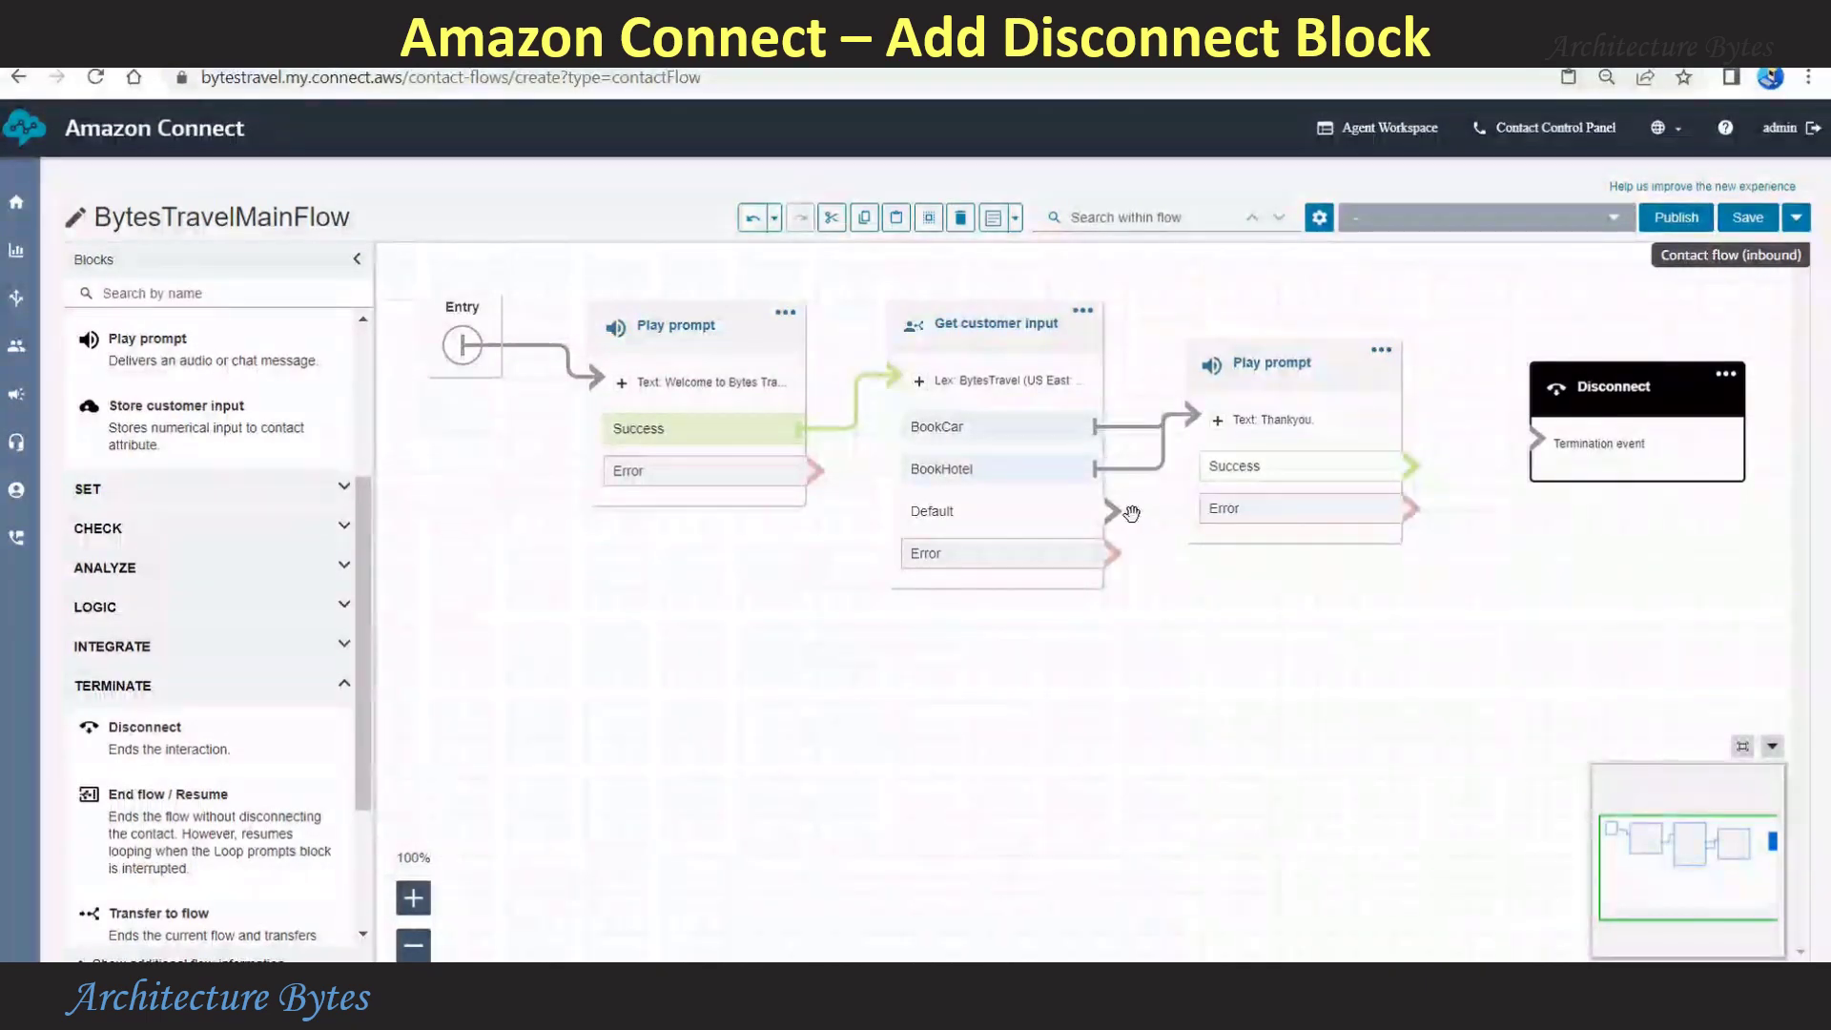
{"action": "left_click_drag", "start_coordinate": [1112, 511], "coordinate": [1194, 417]}
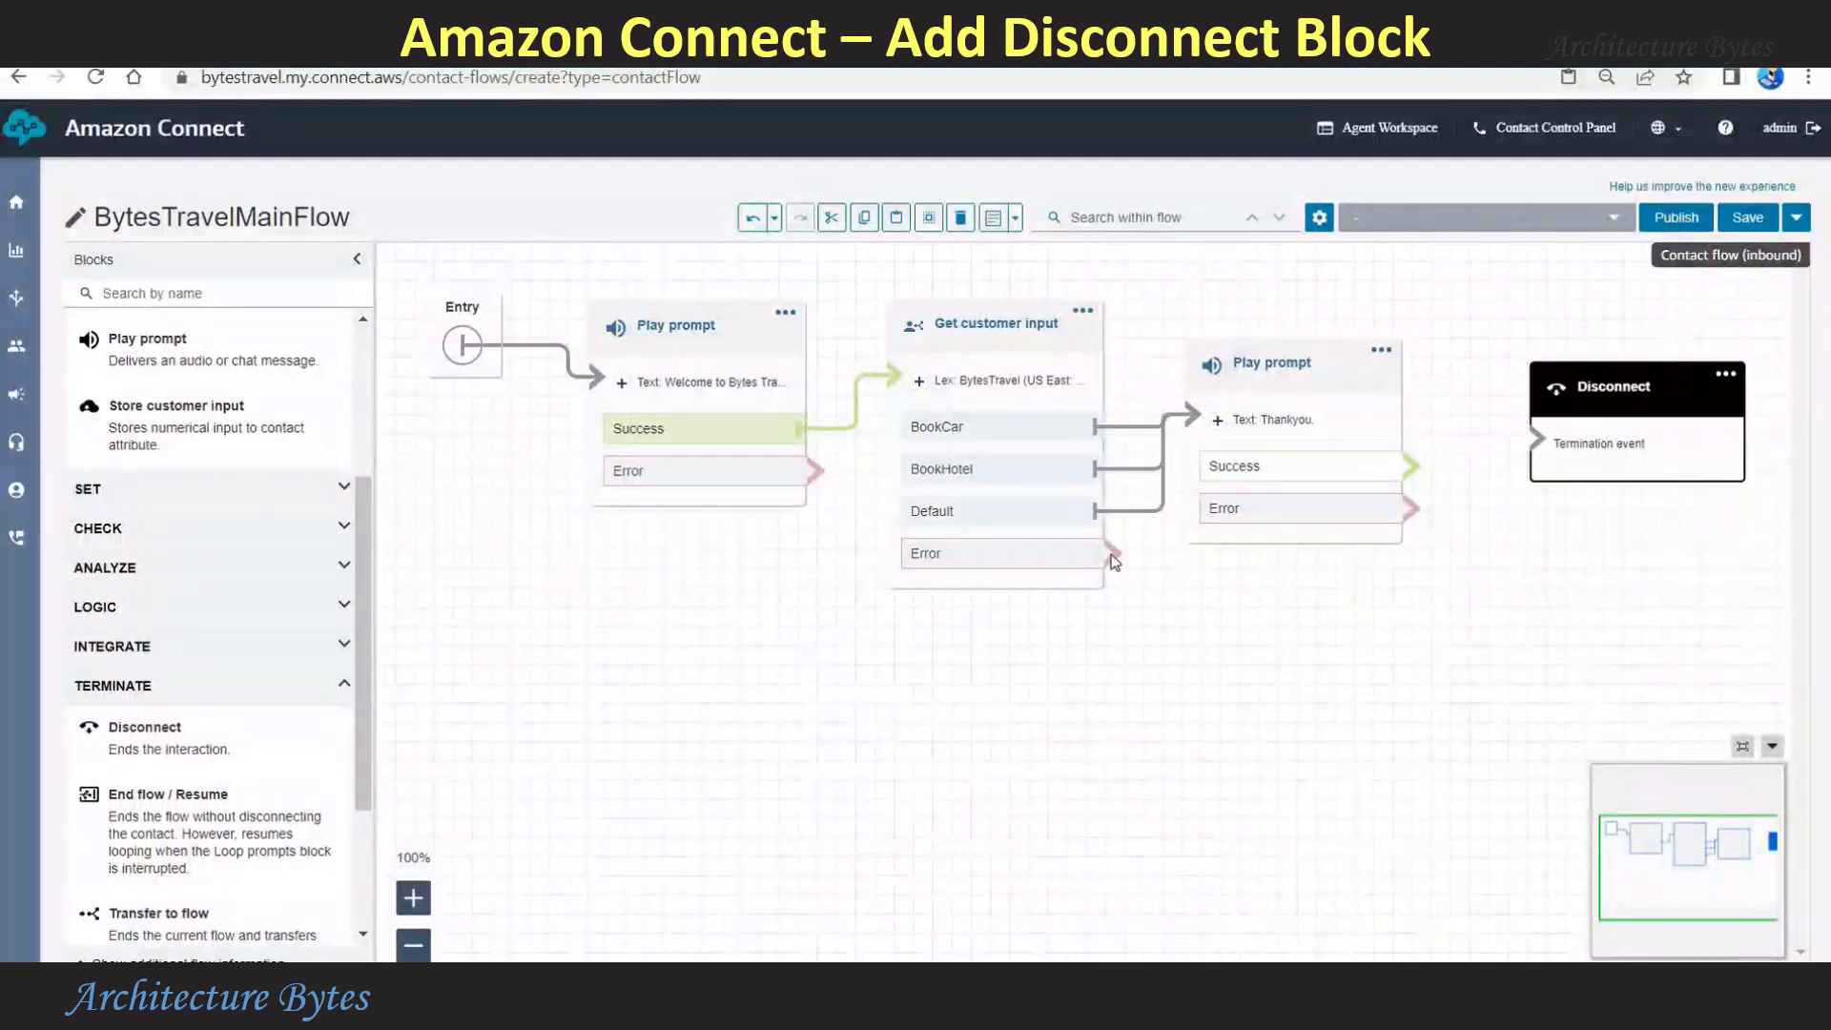
{"action": "left_click_drag", "start_coordinate": [1112, 553], "coordinate": [1194, 417]}
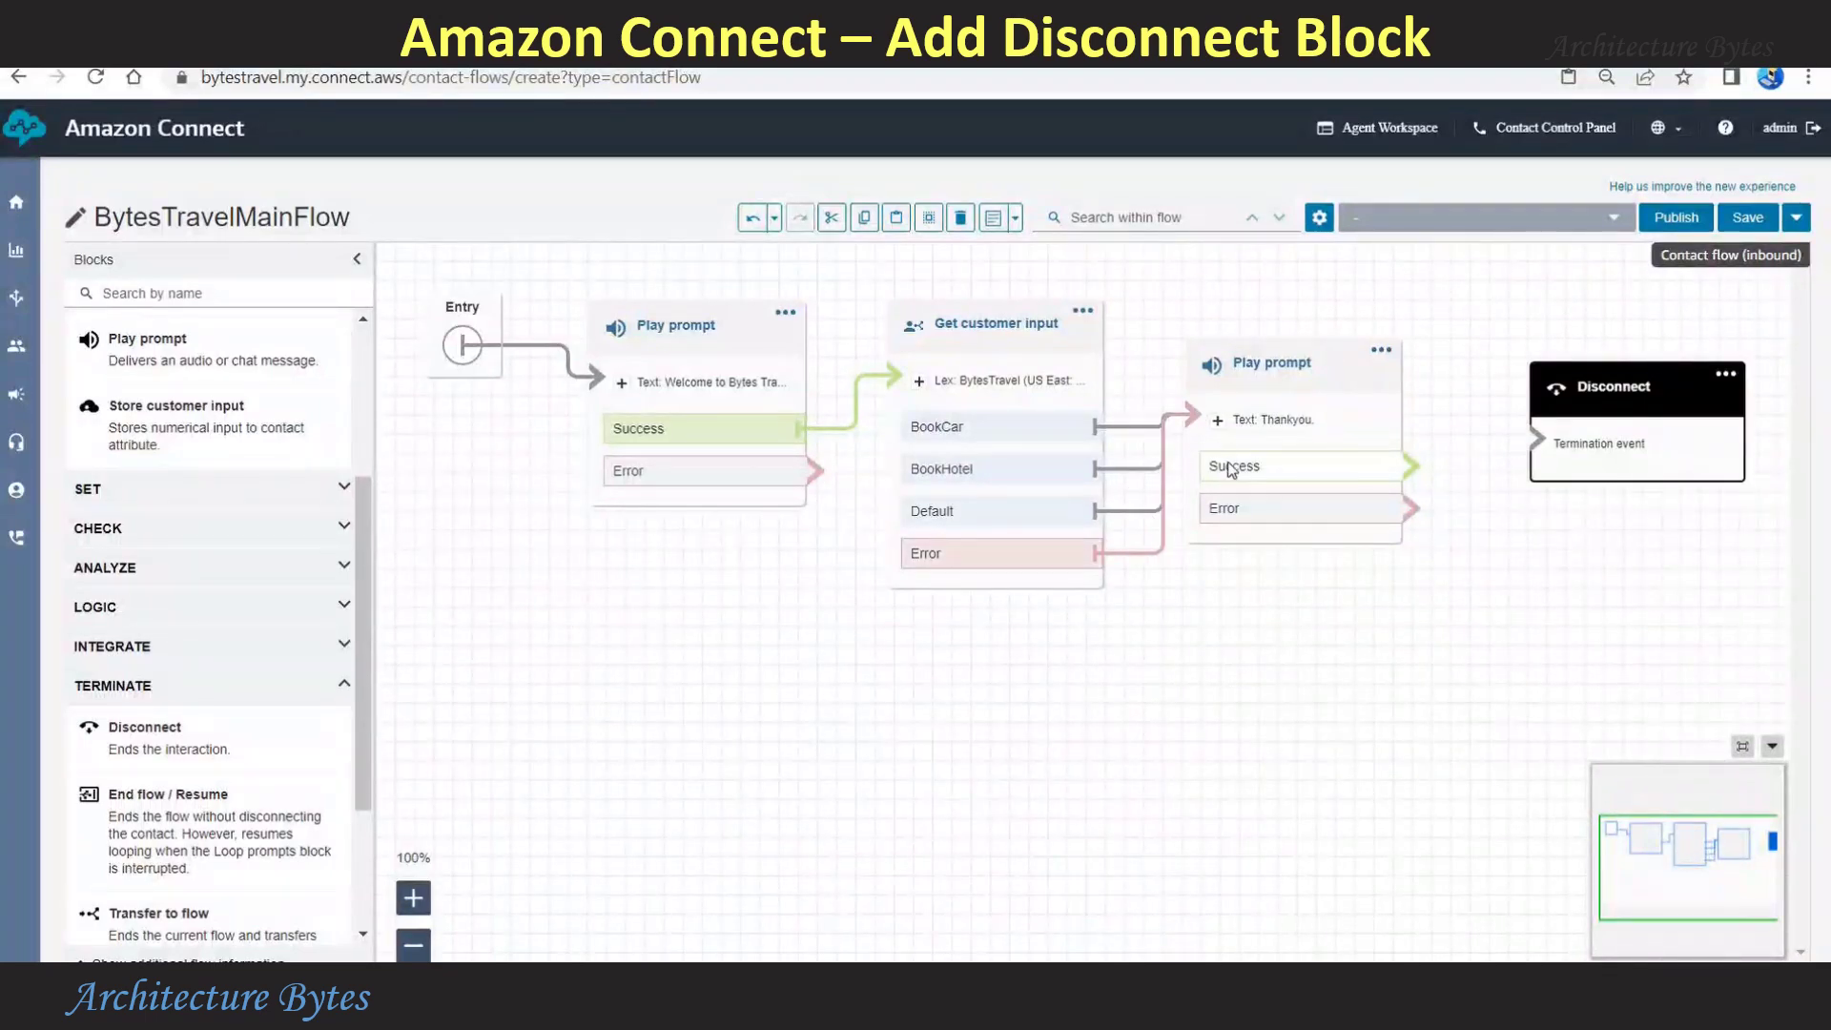
{"action": "left_click_drag", "start_coordinate": [1413, 477], "coordinate": [1545, 440]}
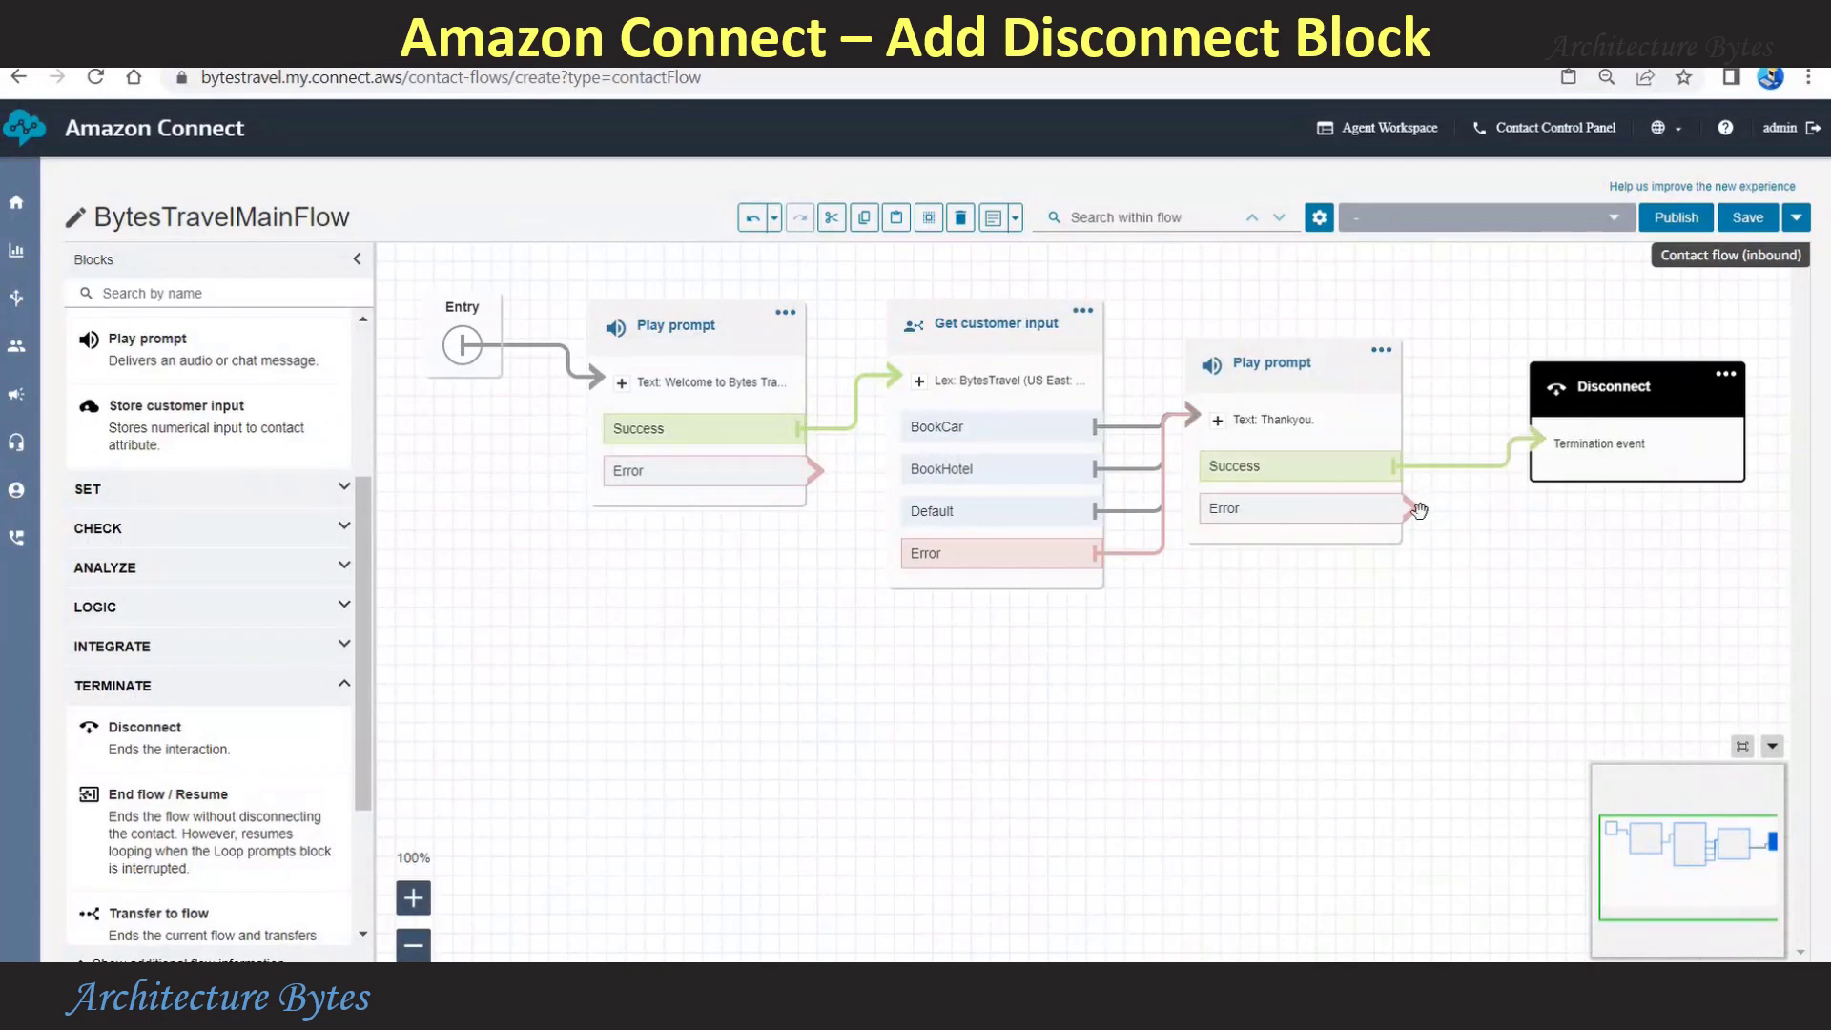
{"action": "left_click_drag", "start_coordinate": [1413, 508], "coordinate": [1540, 441]}
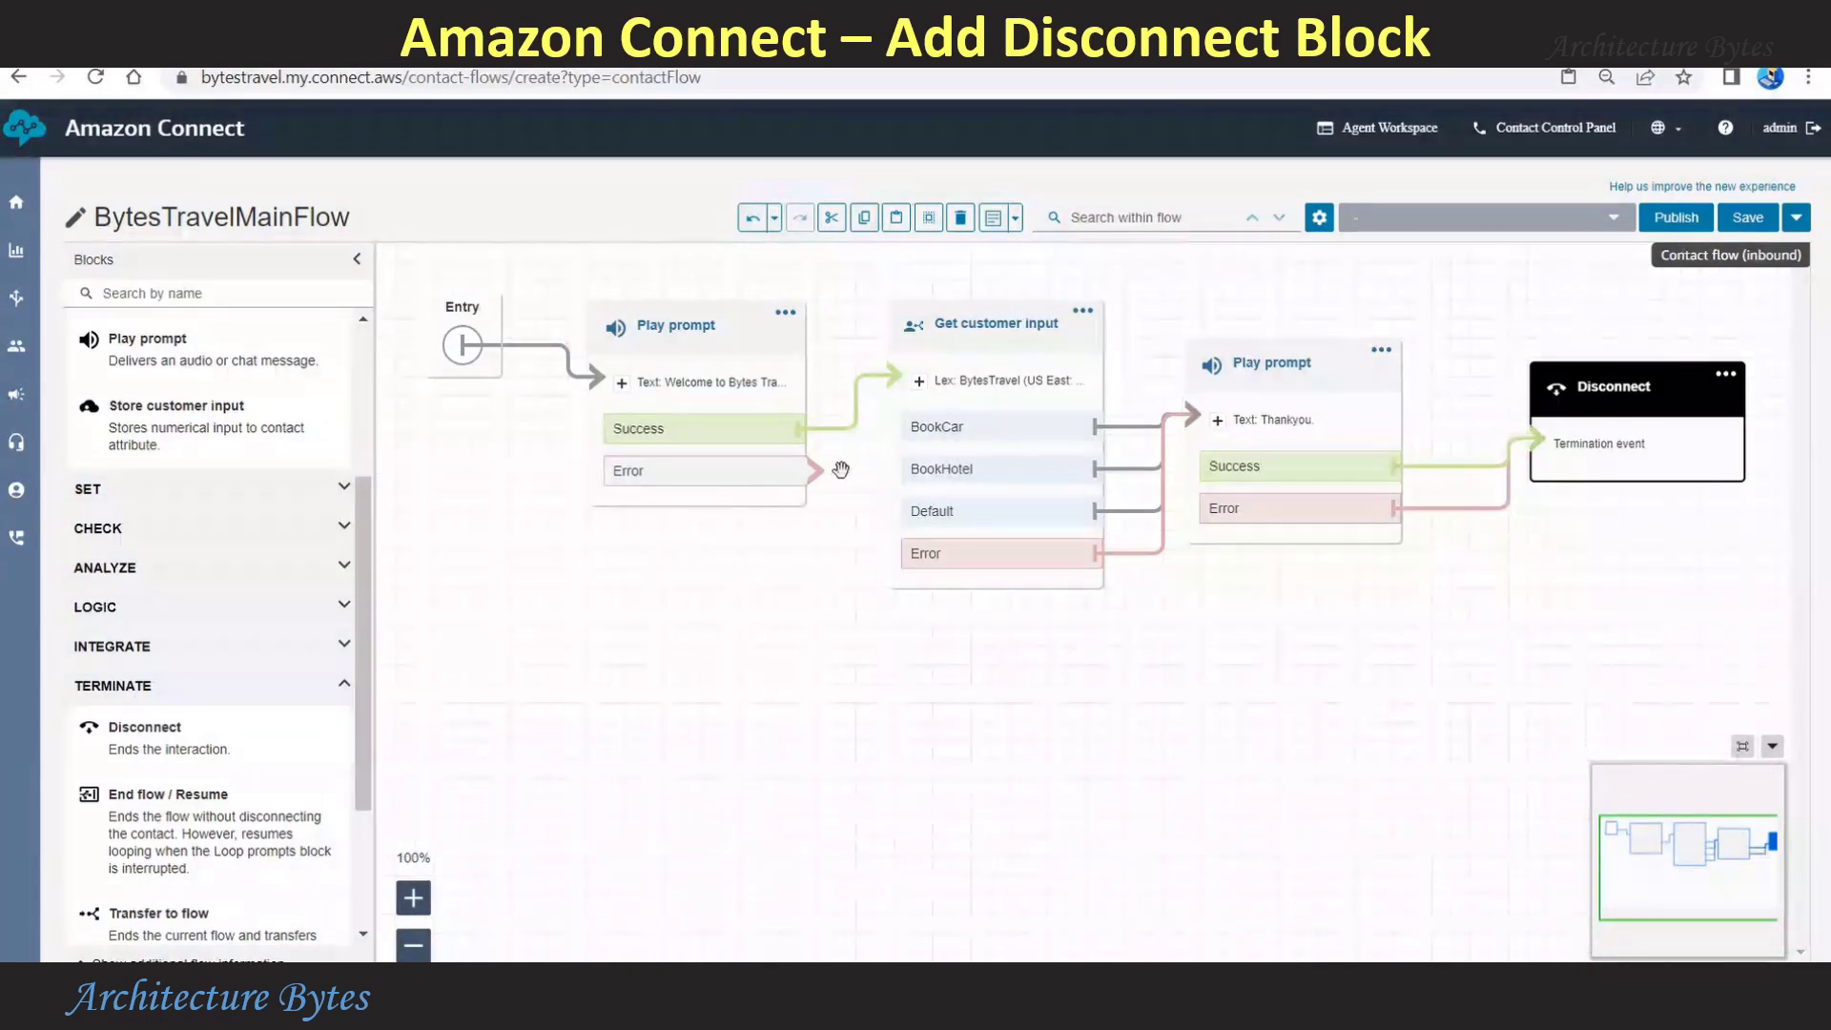
{"action": "left_click_drag", "start_coordinate": [818, 473], "coordinate": [1553, 440]}
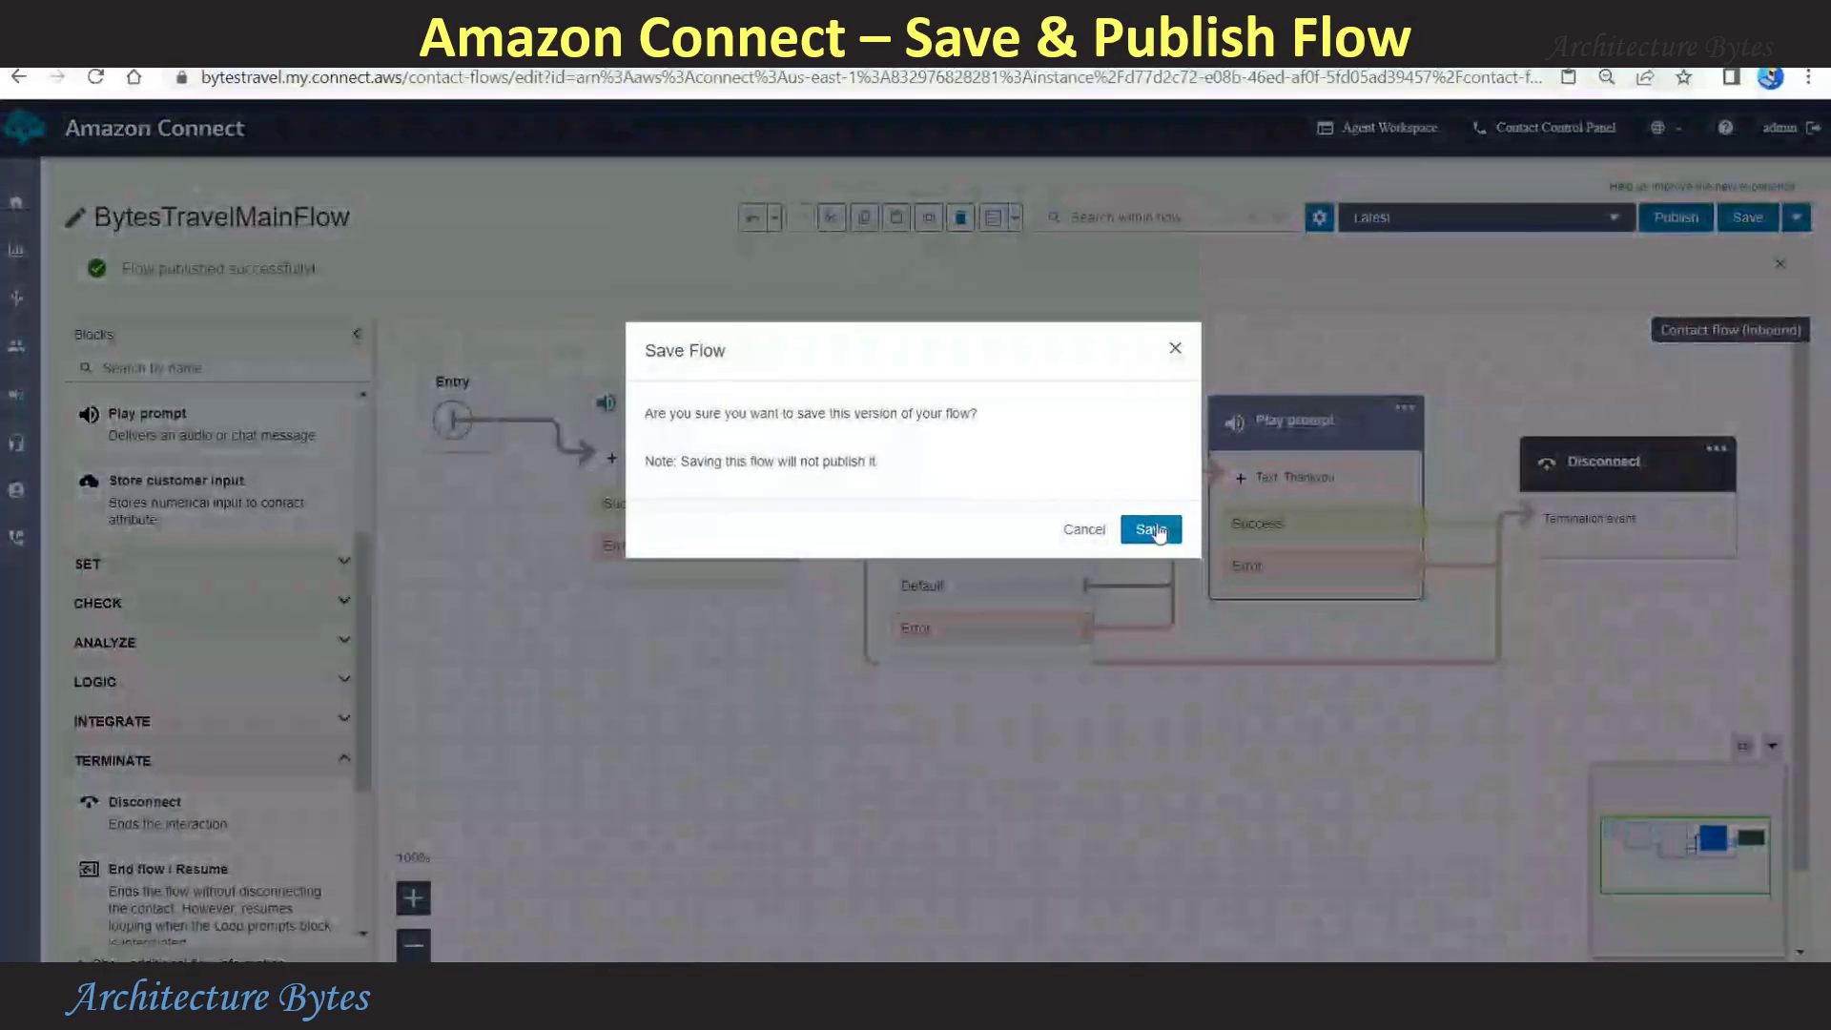
- Save BytesTravelMainFlow and publish it, confirming the publish
{"action": "left_click", "coordinate": [1153, 528]}
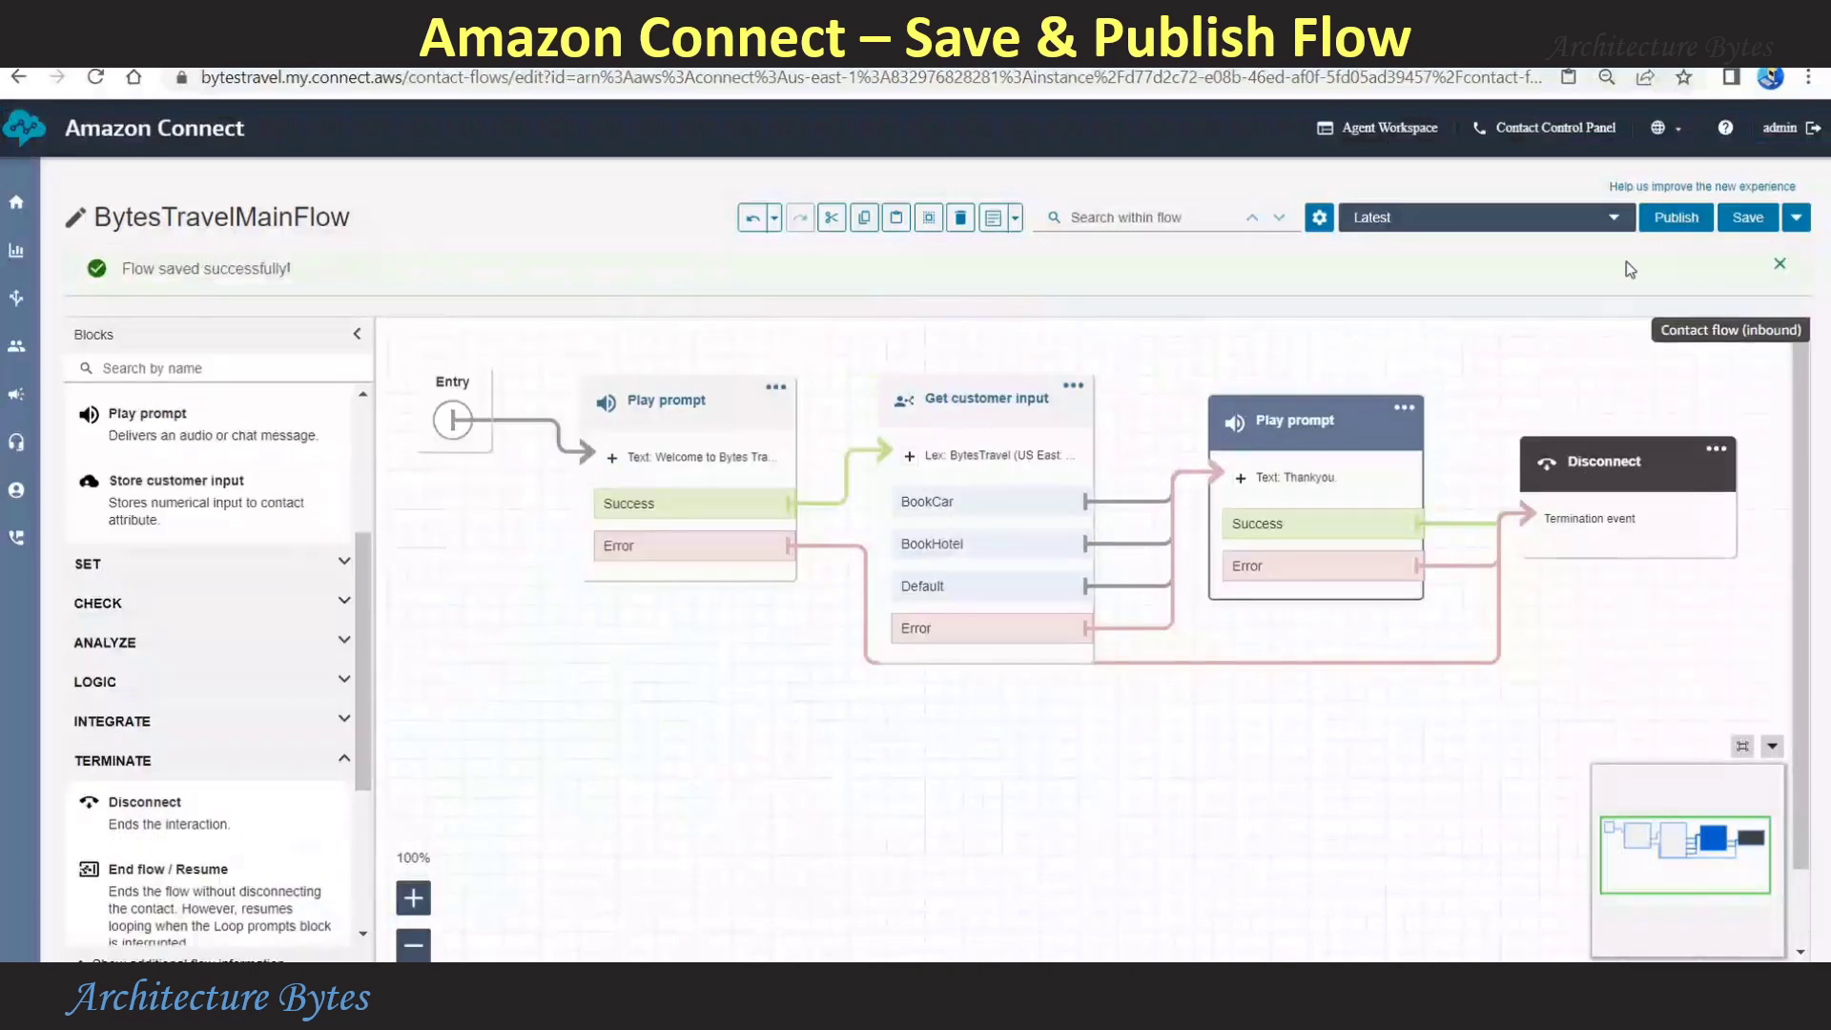
{"action": "left_click", "coordinate": [1693, 219]}
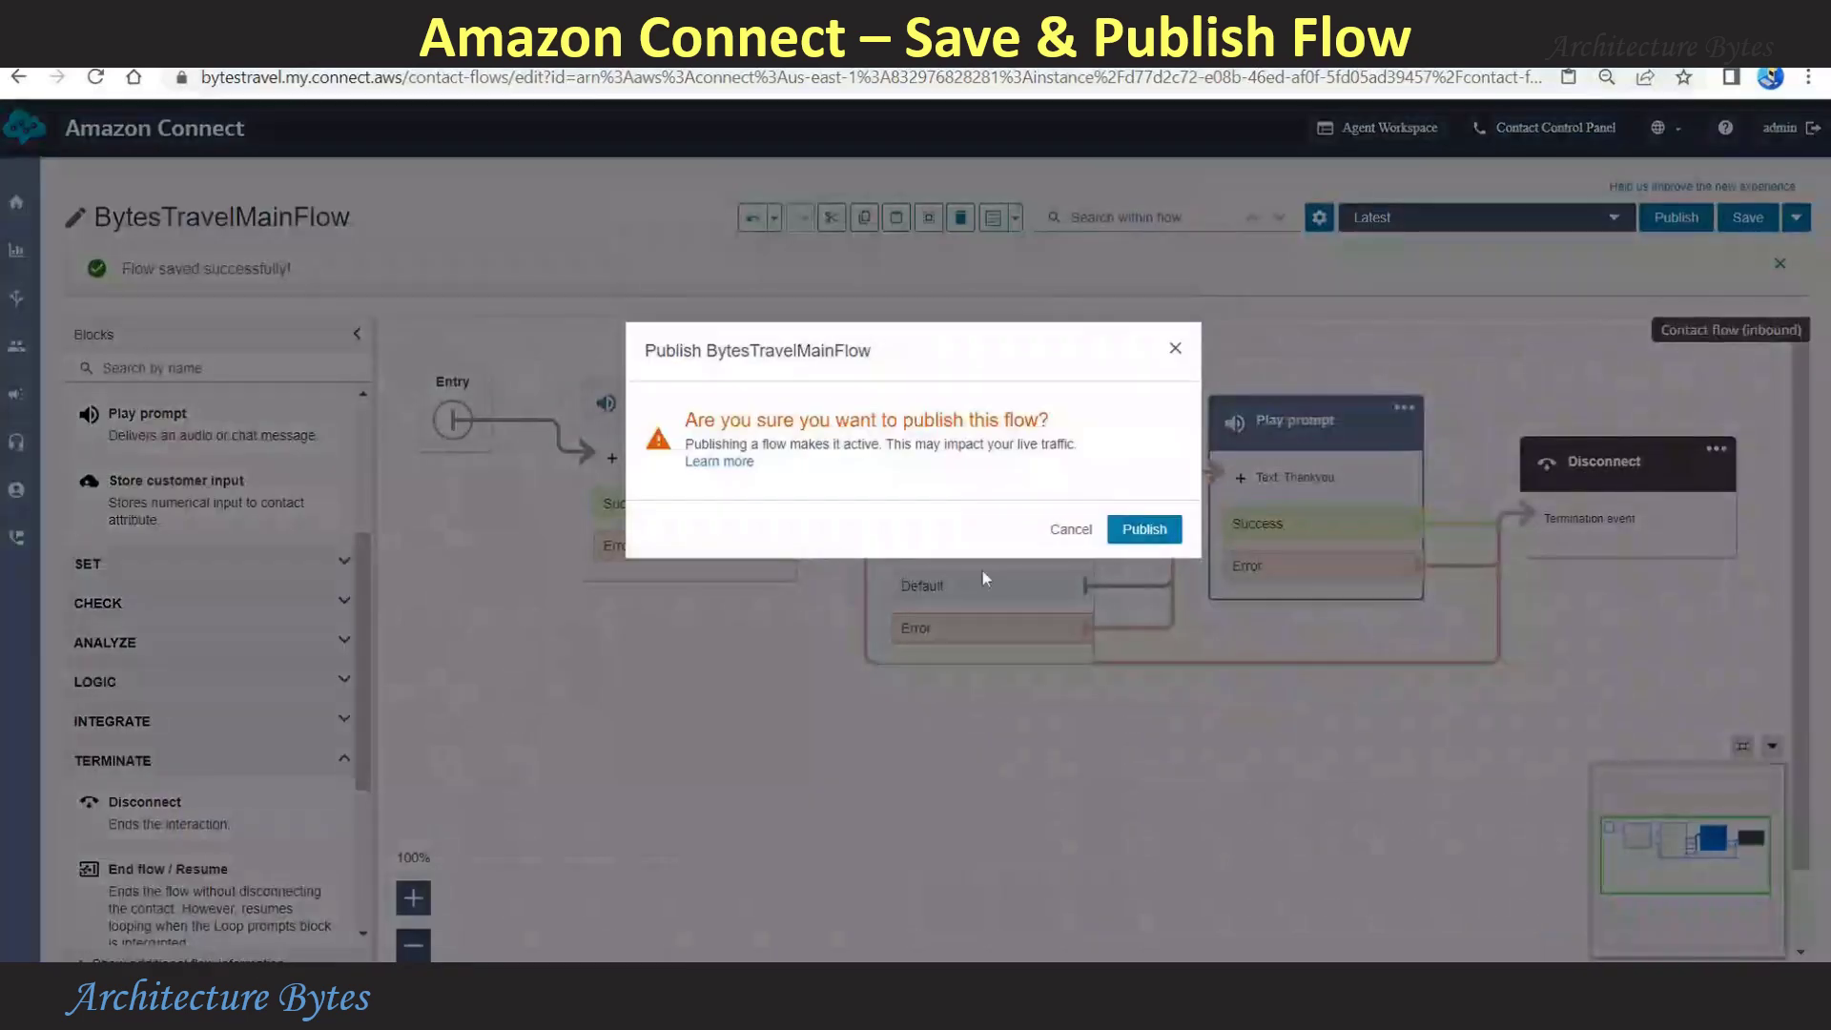
{"action": "left_click", "coordinate": [1144, 537]}
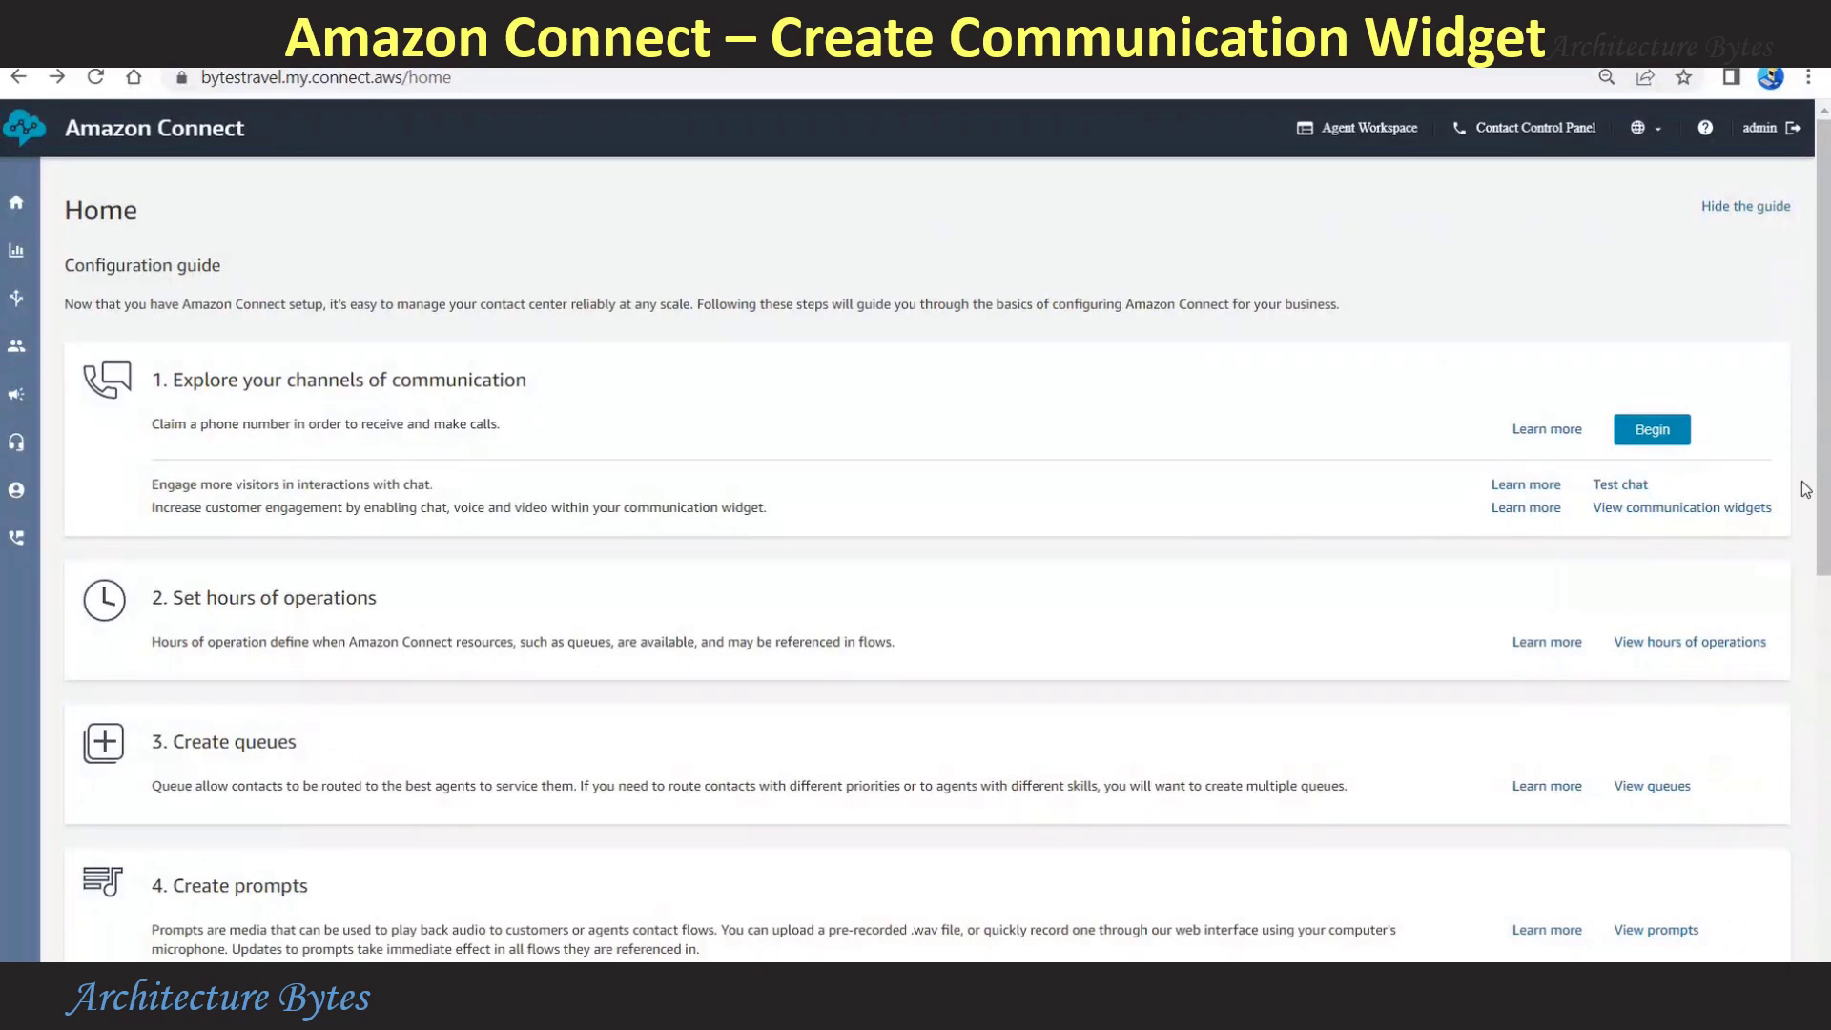
- Add a new communication widget and name it BytesTravelWidget
{"action": "left_click", "coordinate": [1742, 511]}
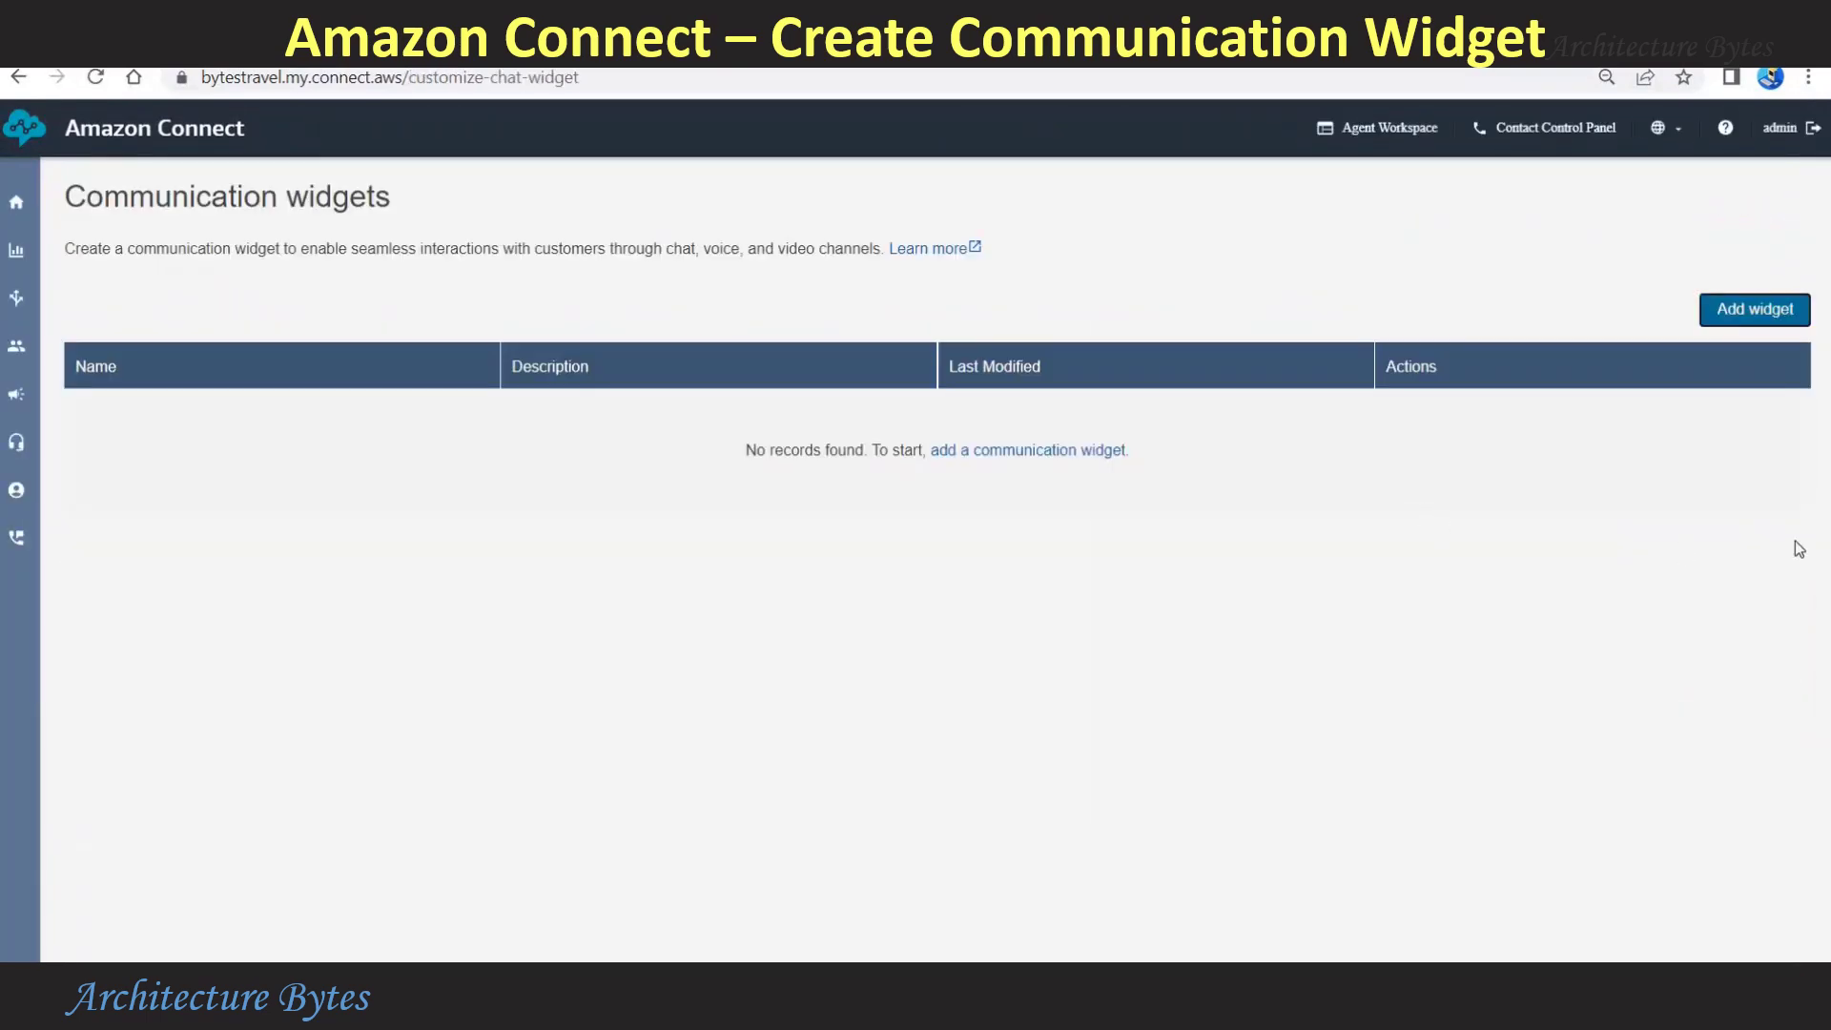
{"action": "left_click", "coordinate": [1749, 316]}
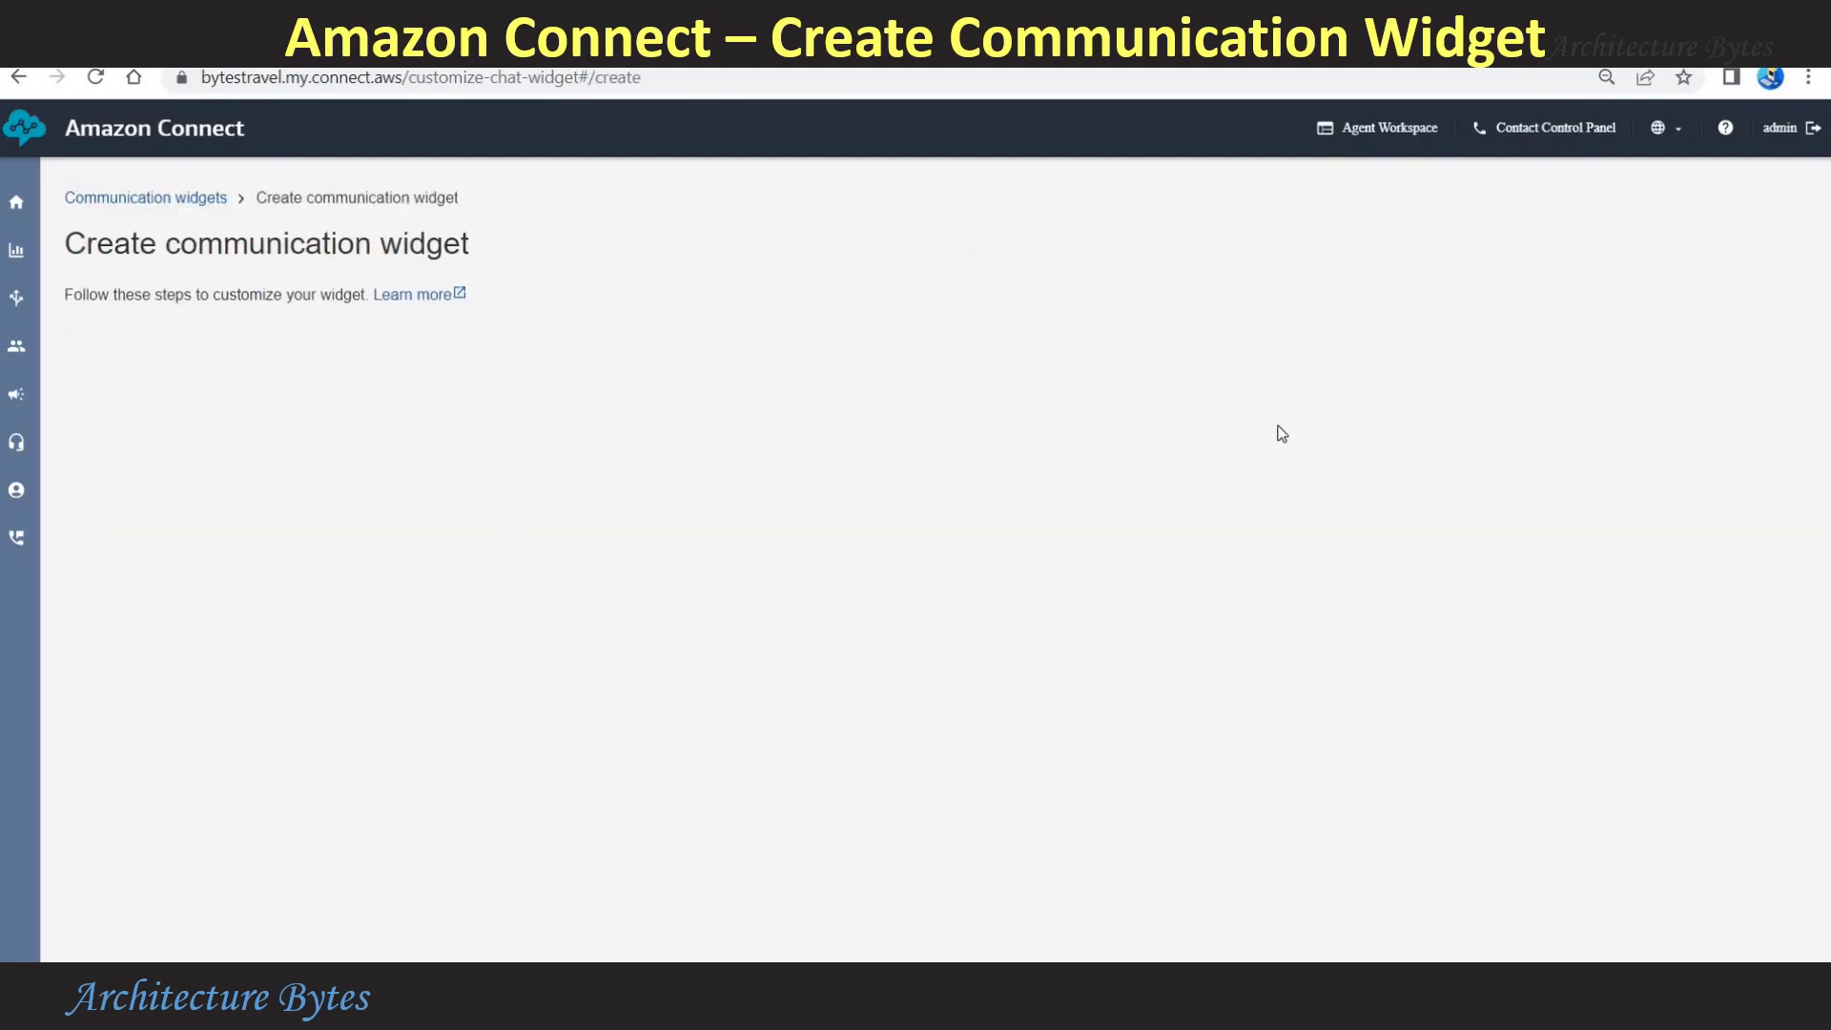
{"action": "key", "text": "Tab"}
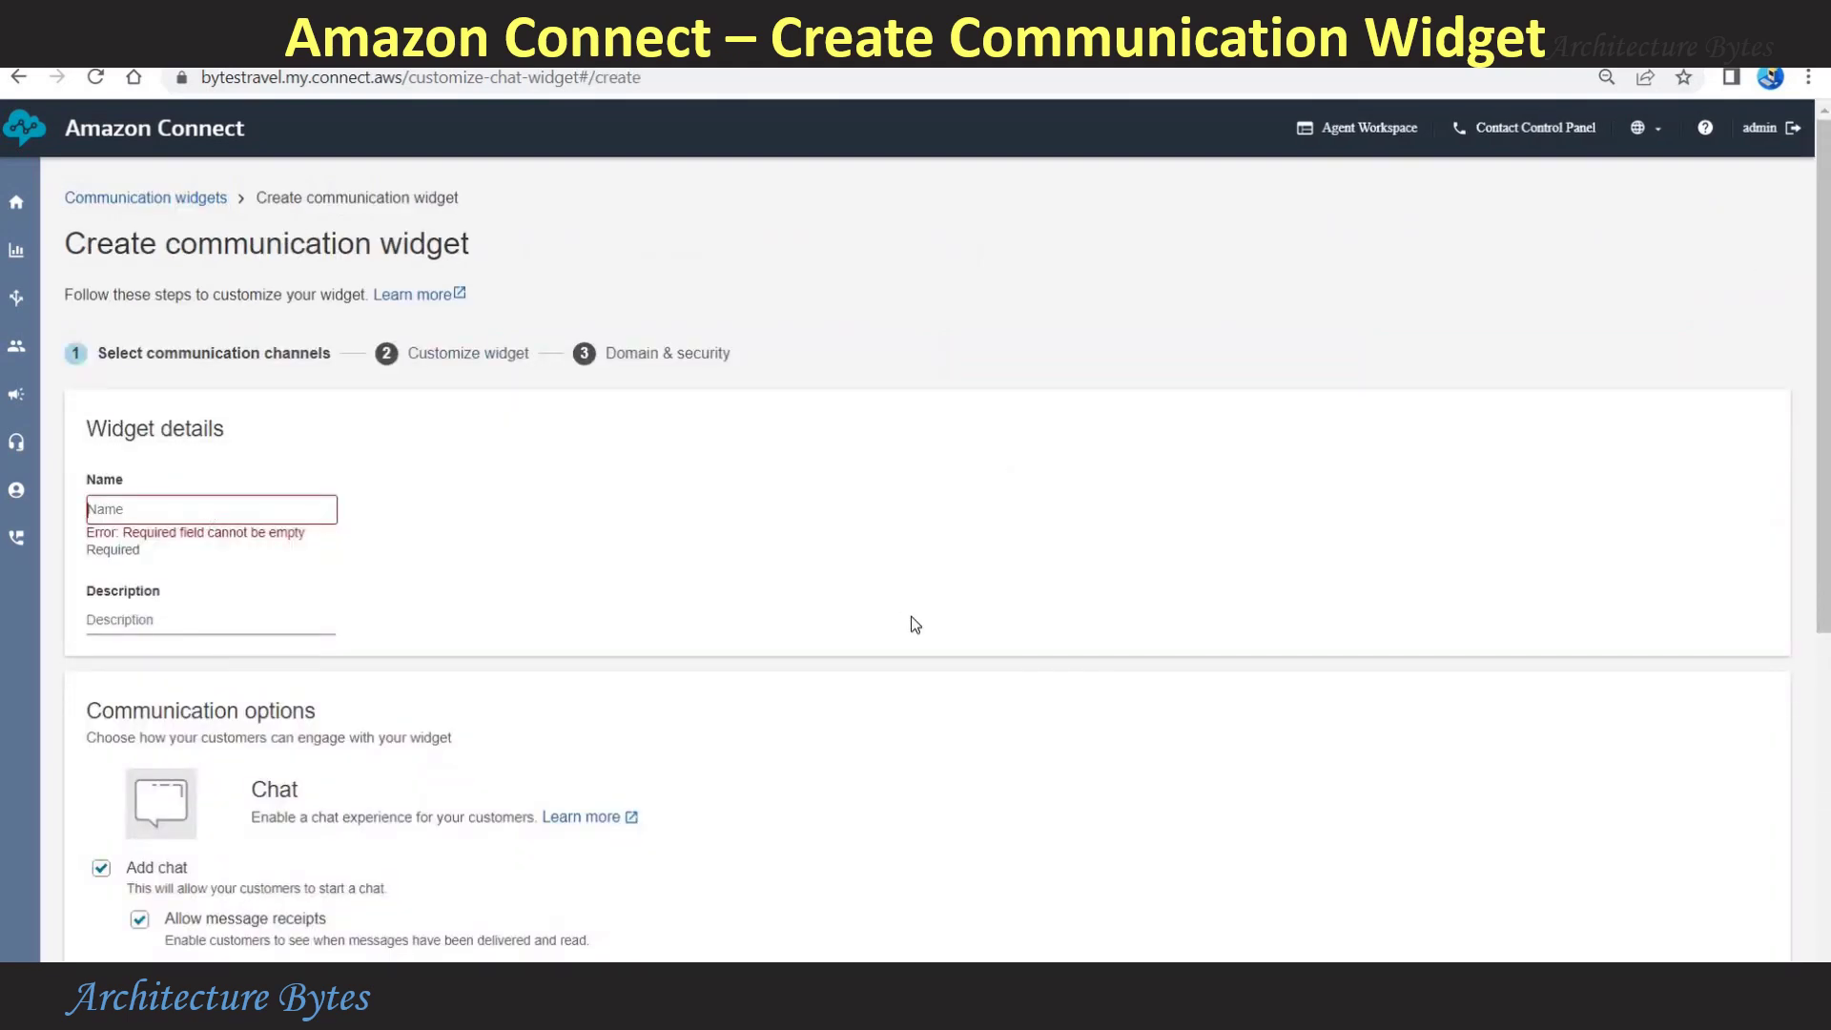
{"action": "type", "text": "BytesTravelWidget"}
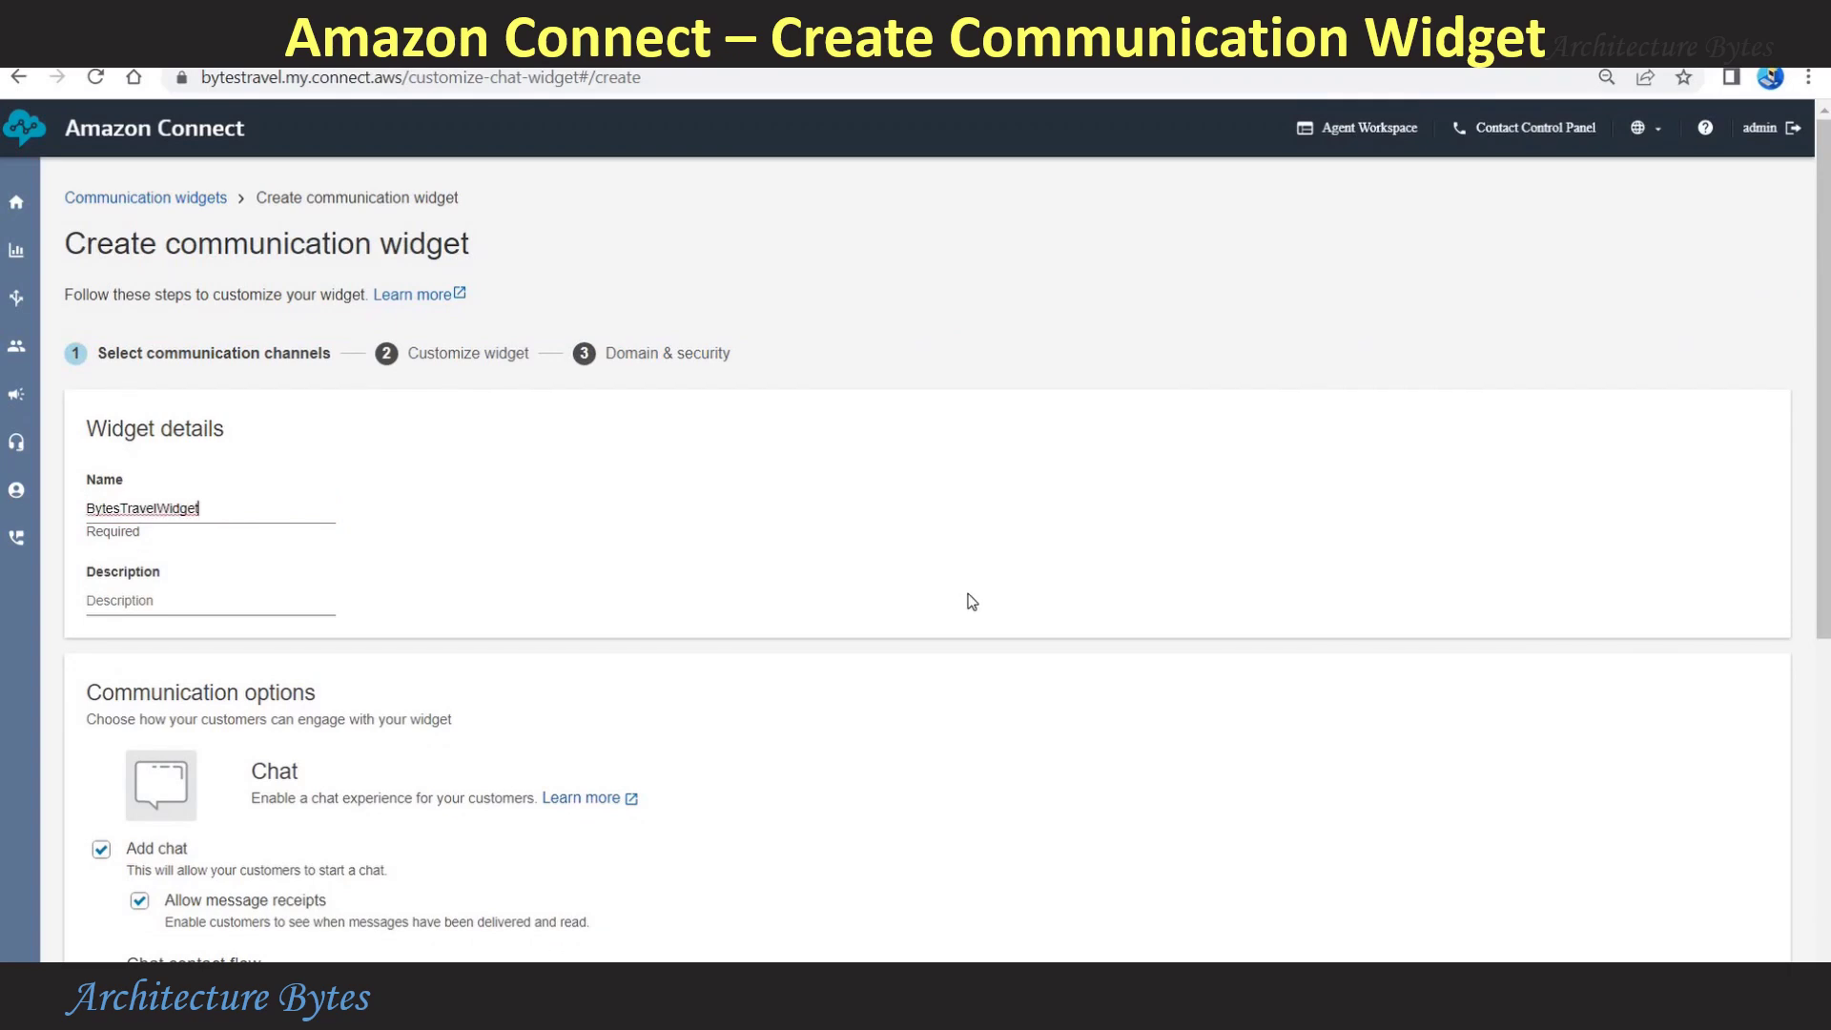
- Choose BytesTravelMainFlow as the widget's contact flow for both chat and web calling
{"action": "scroll", "coordinate": [971, 601], "scroll_direction": "down", "scroll_amount": 4}
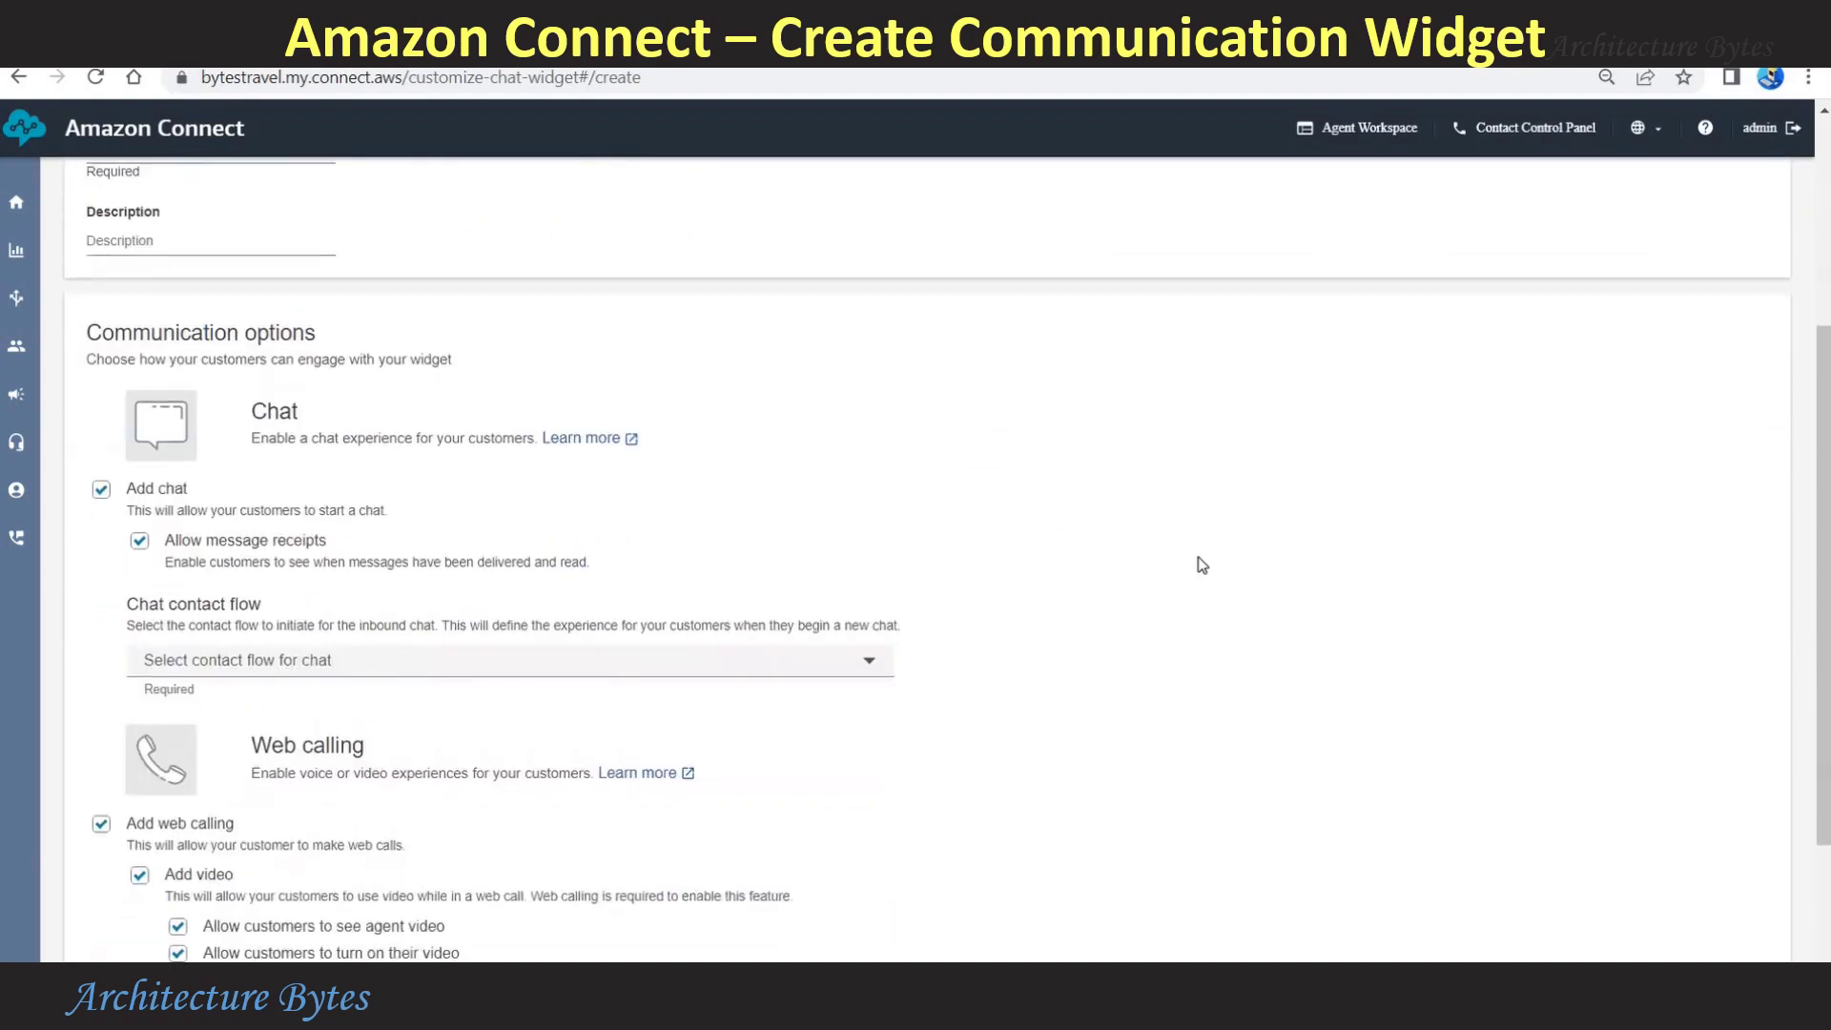
{"action": "scroll", "coordinate": [1049, 563], "scroll_direction": "down", "scroll_amount": 1}
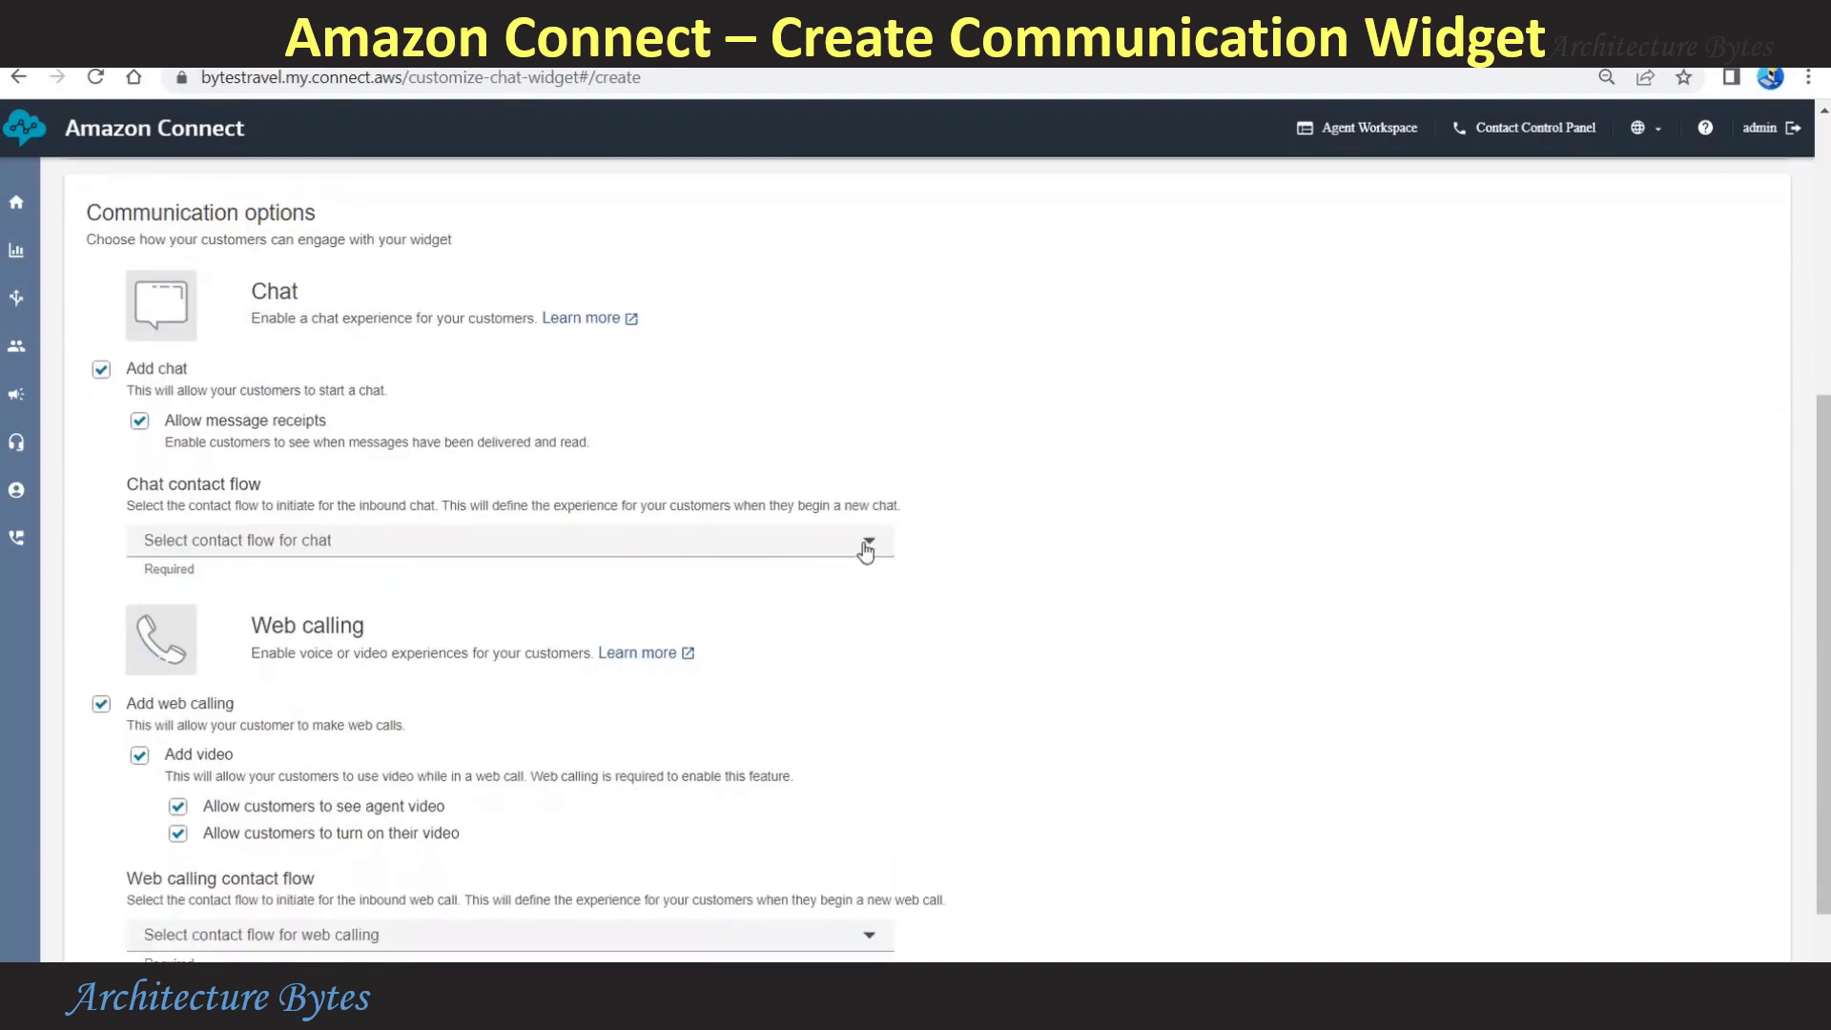
{"action": "left_click", "coordinate": [864, 546]}
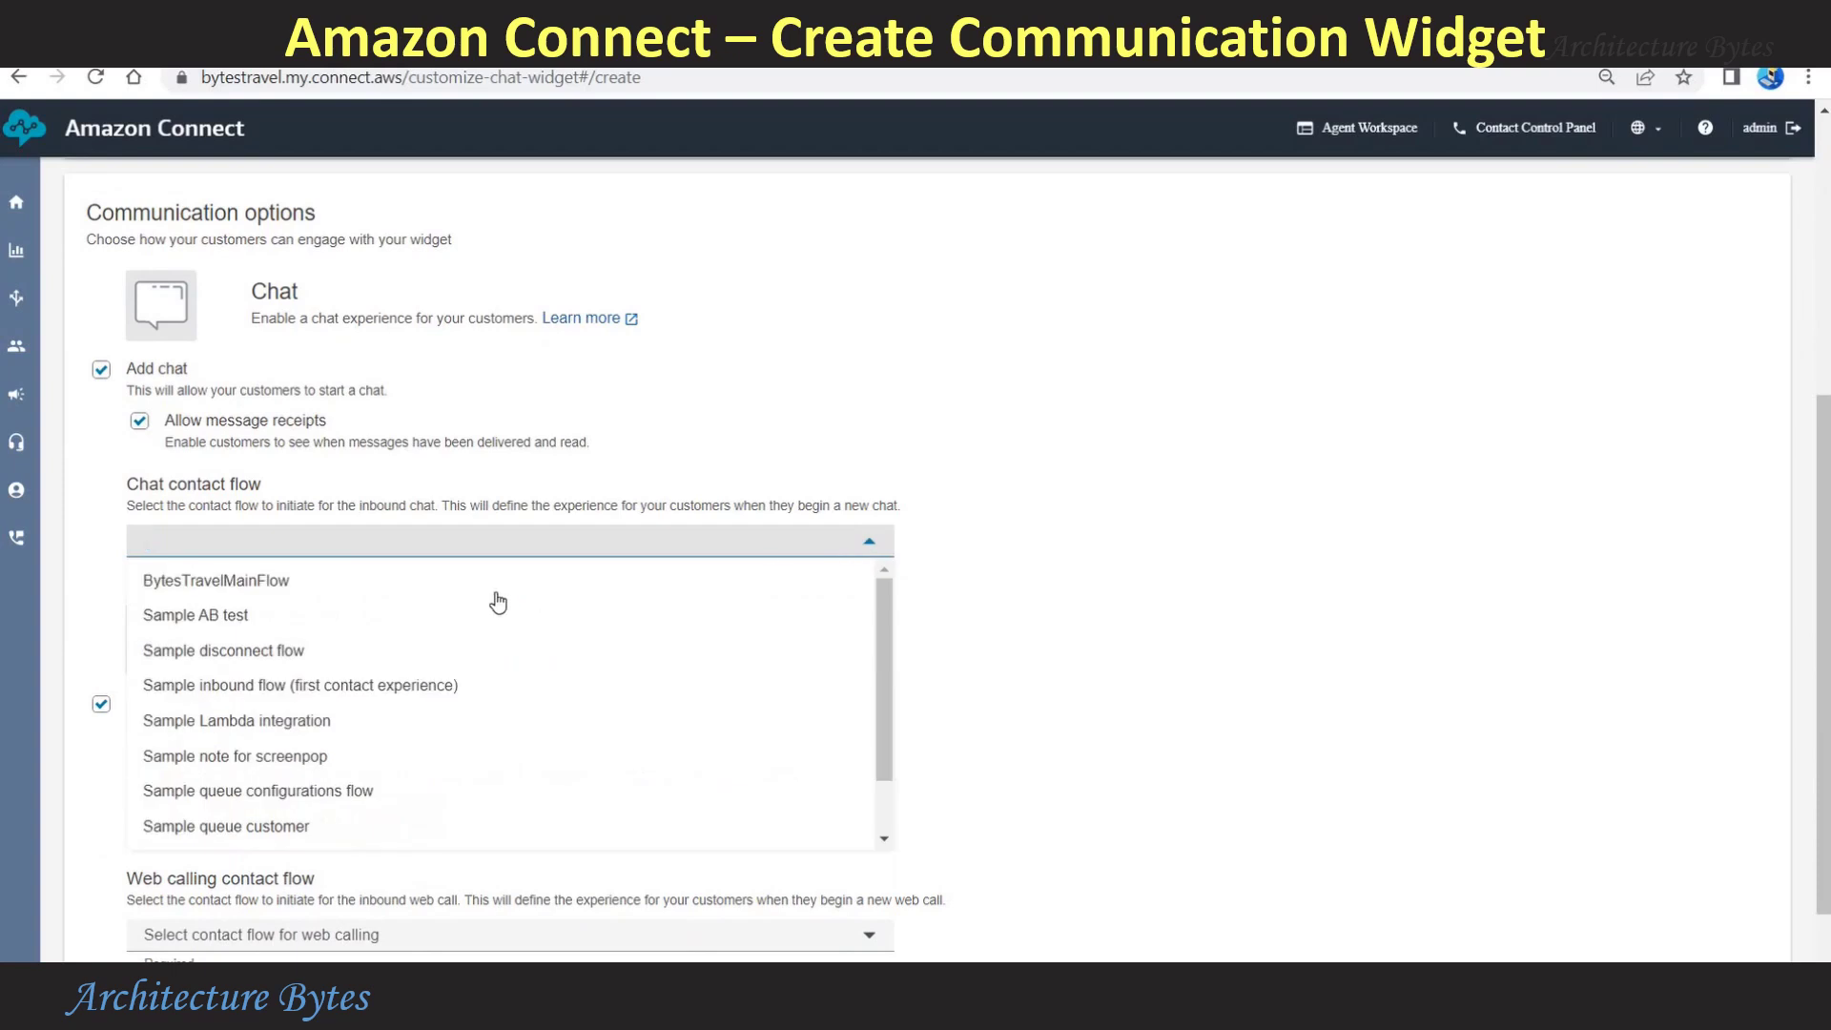
{"action": "left_click", "coordinate": [837, 587]}
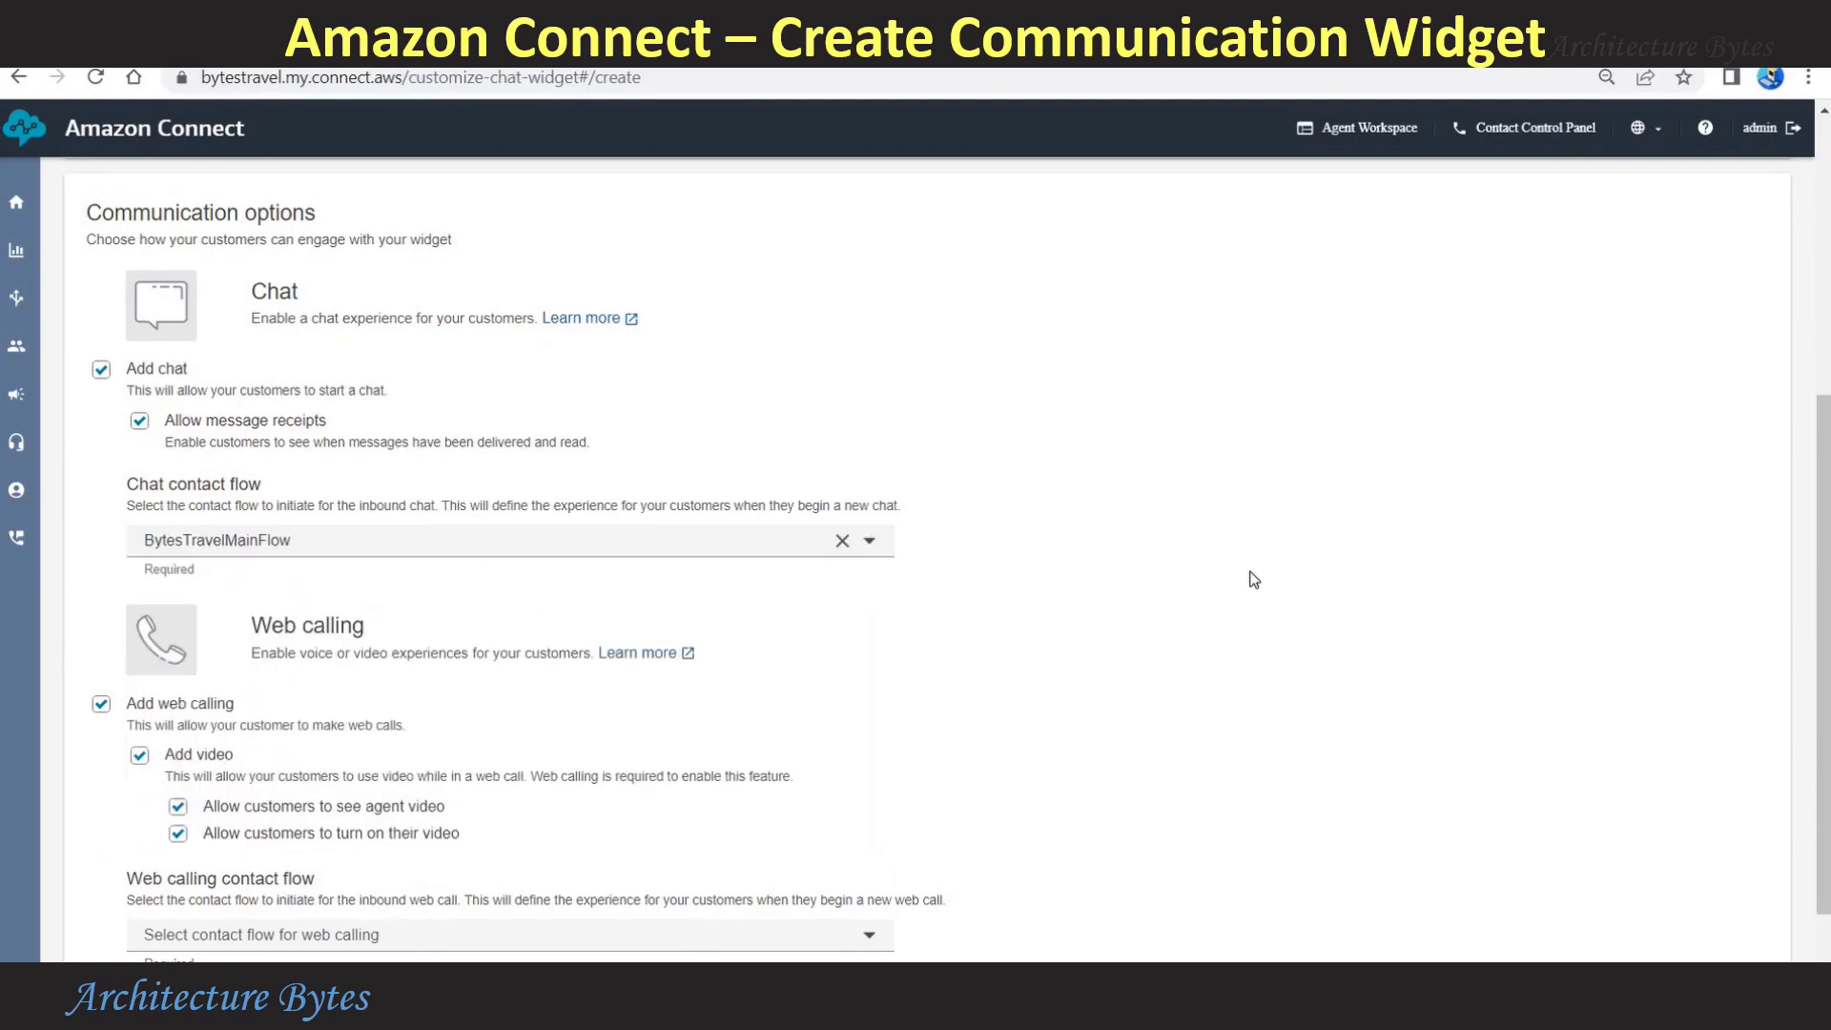
{"action": "scroll", "coordinate": [1254, 580], "scroll_direction": "down", "scroll_amount": 1}
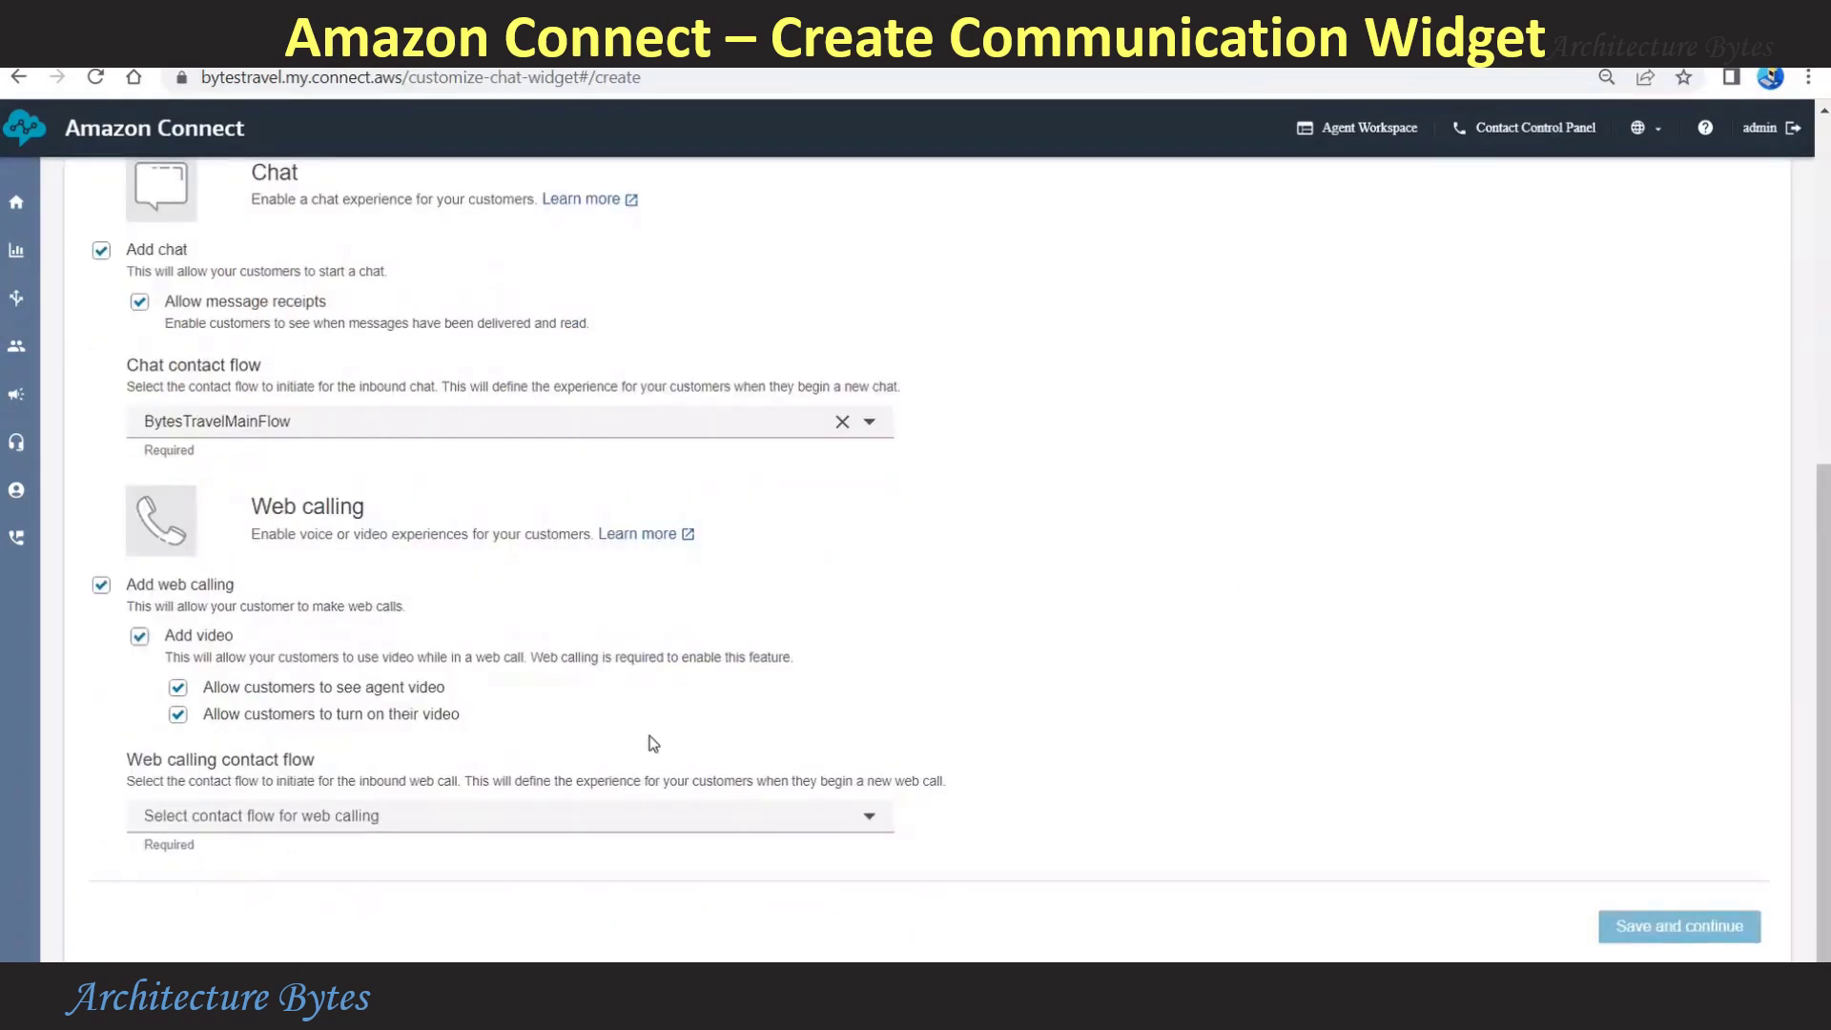
{"action": "left_click", "coordinate": [585, 818]}
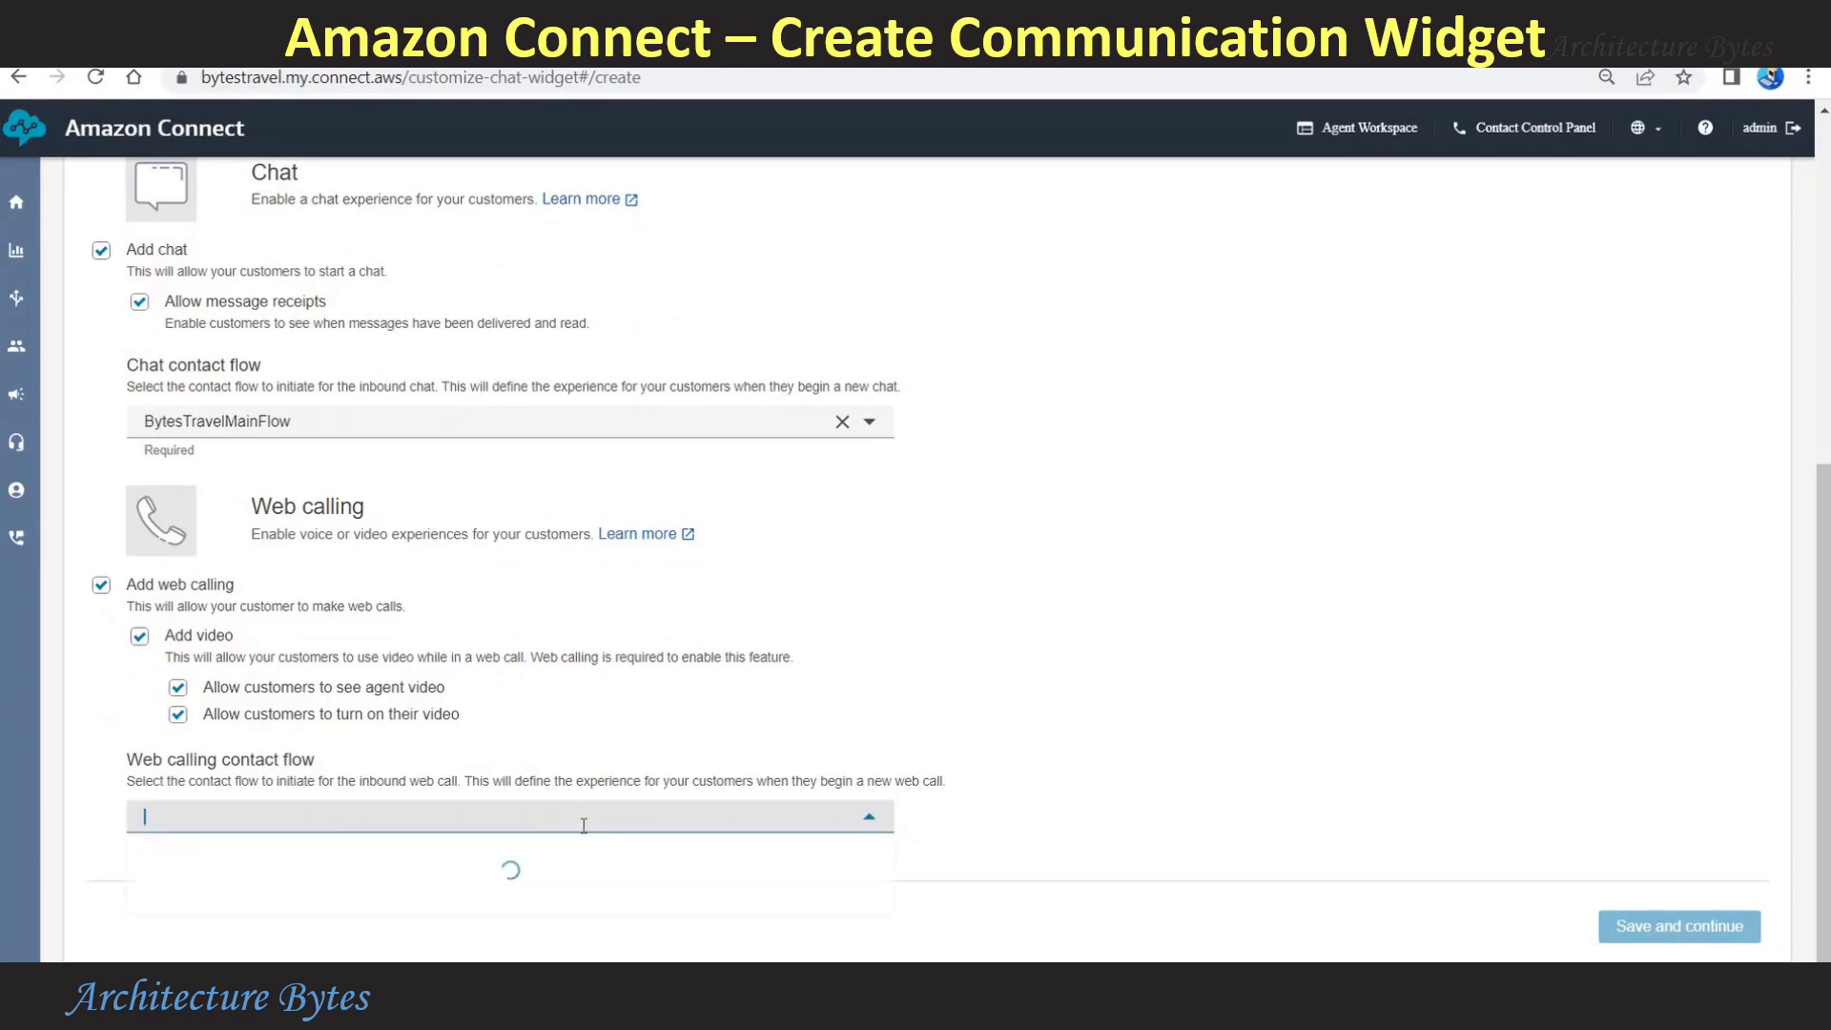
{"action": "left_click", "coordinate": [436, 533]}
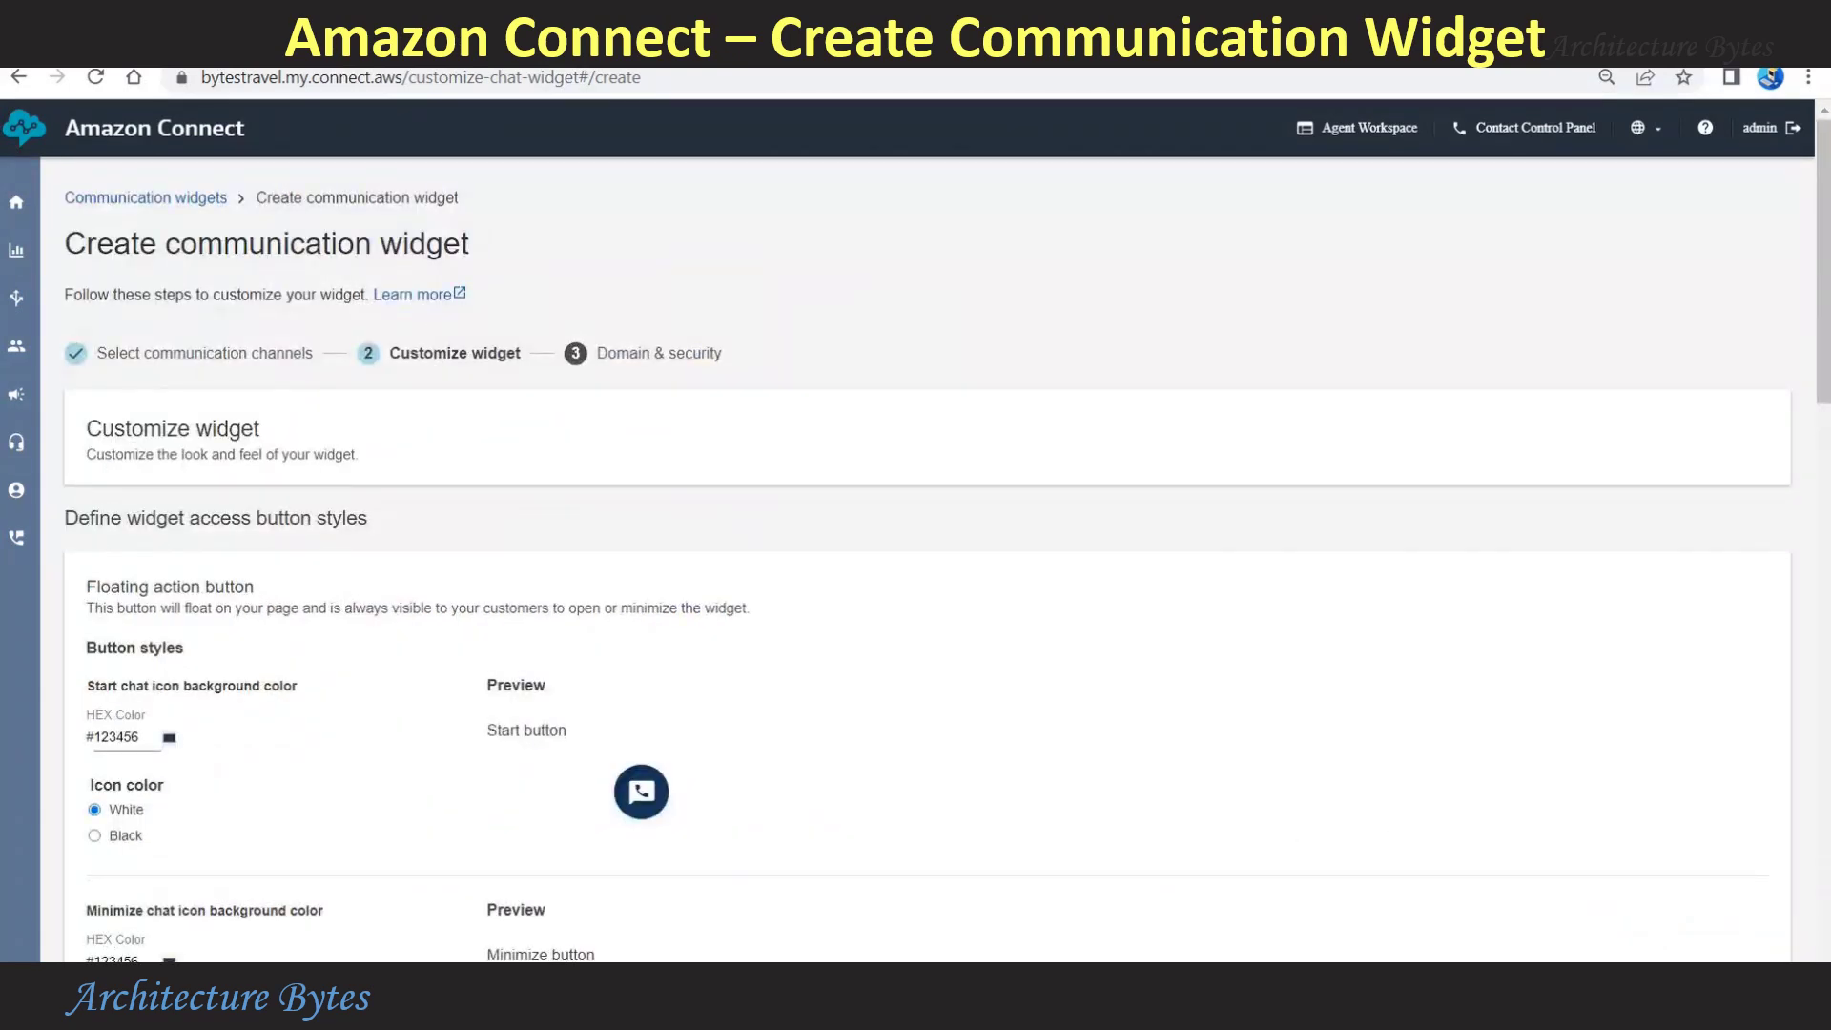
{"action": "scroll", "coordinate": [1176, 546], "scroll_direction": "down", "scroll_amount": 7}
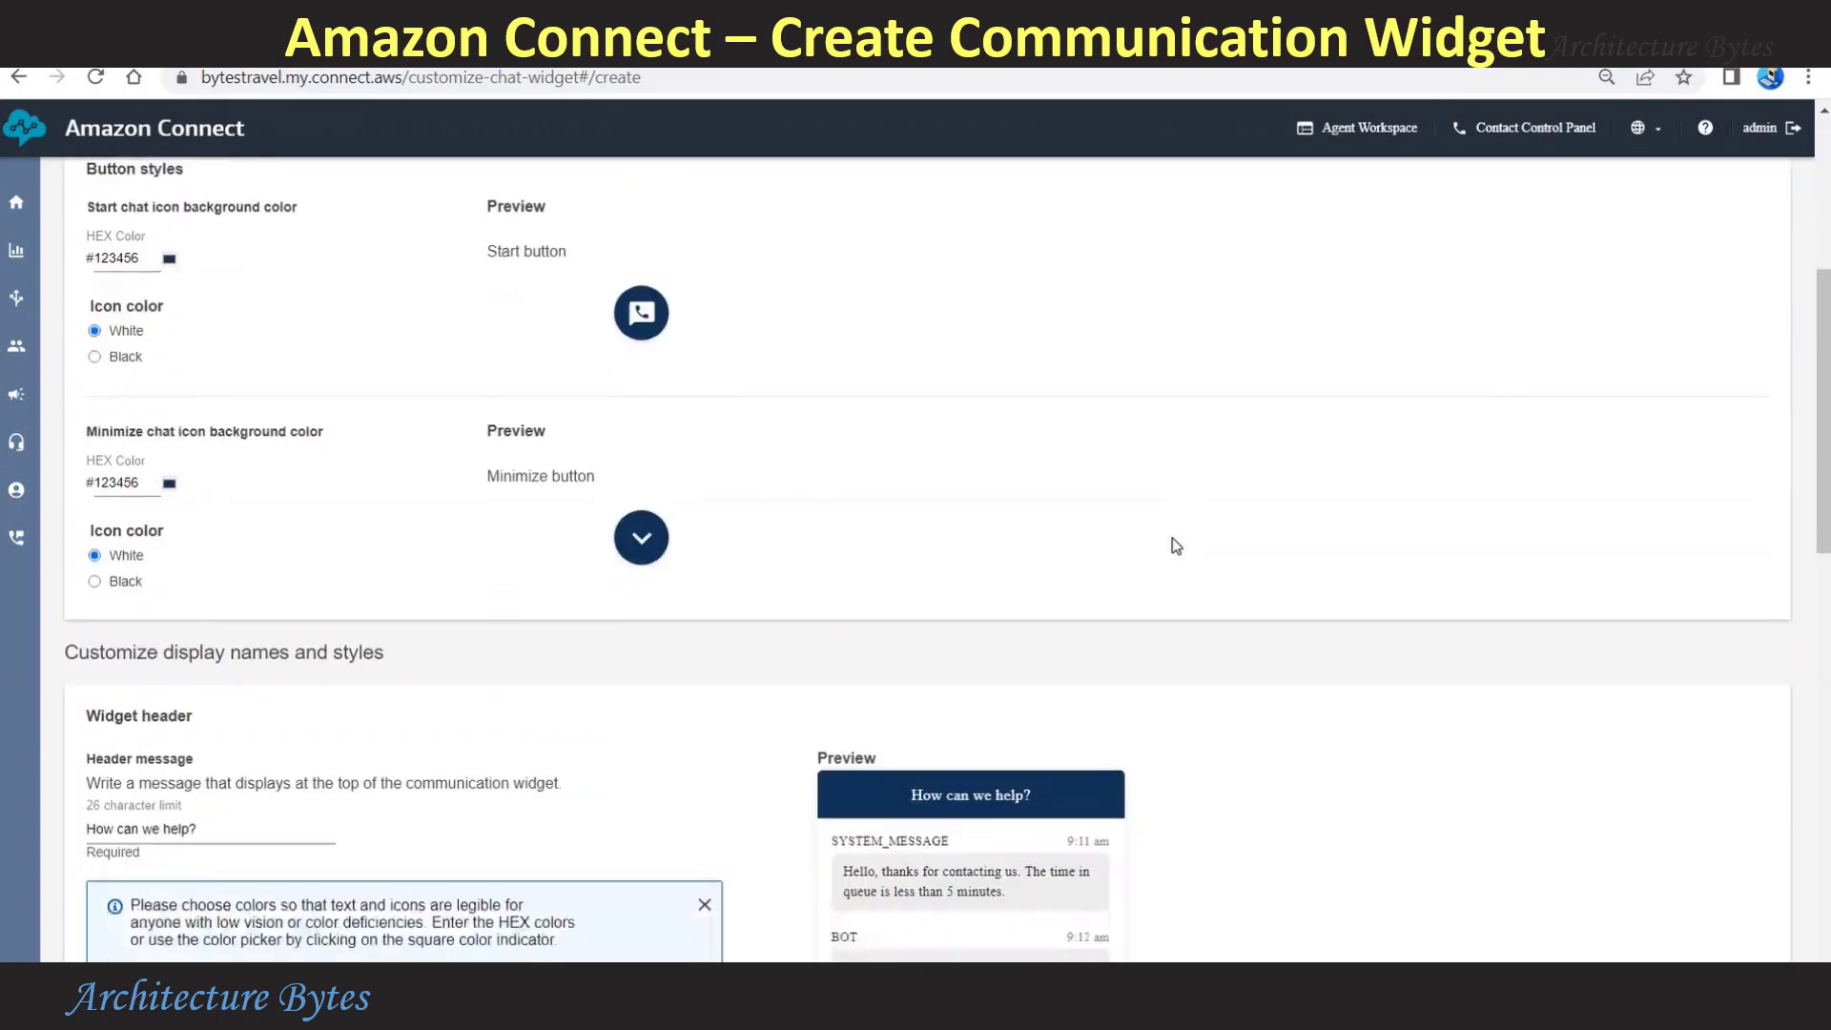
{"action": "scroll", "coordinate": [1176, 545], "scroll_direction": "down", "scroll_amount": 1}
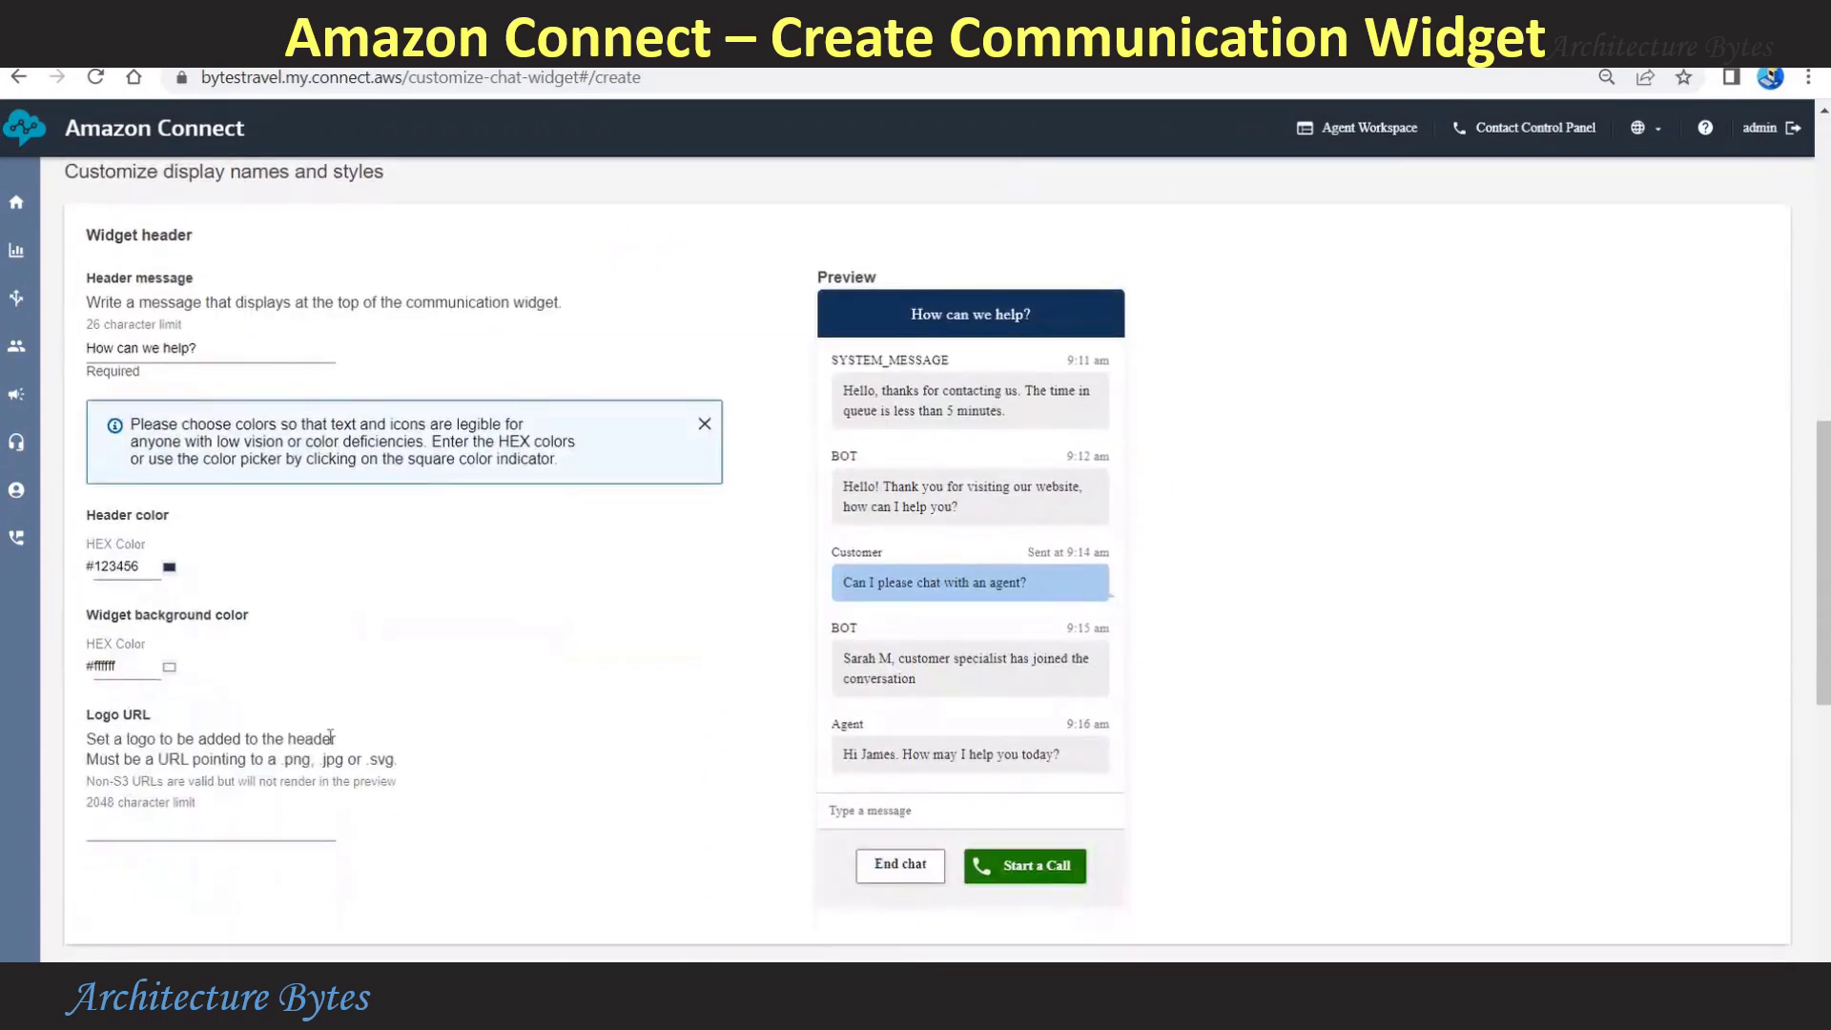
{"action": "scroll", "coordinate": [1410, 680], "scroll_direction": "down", "scroll_amount": 5}
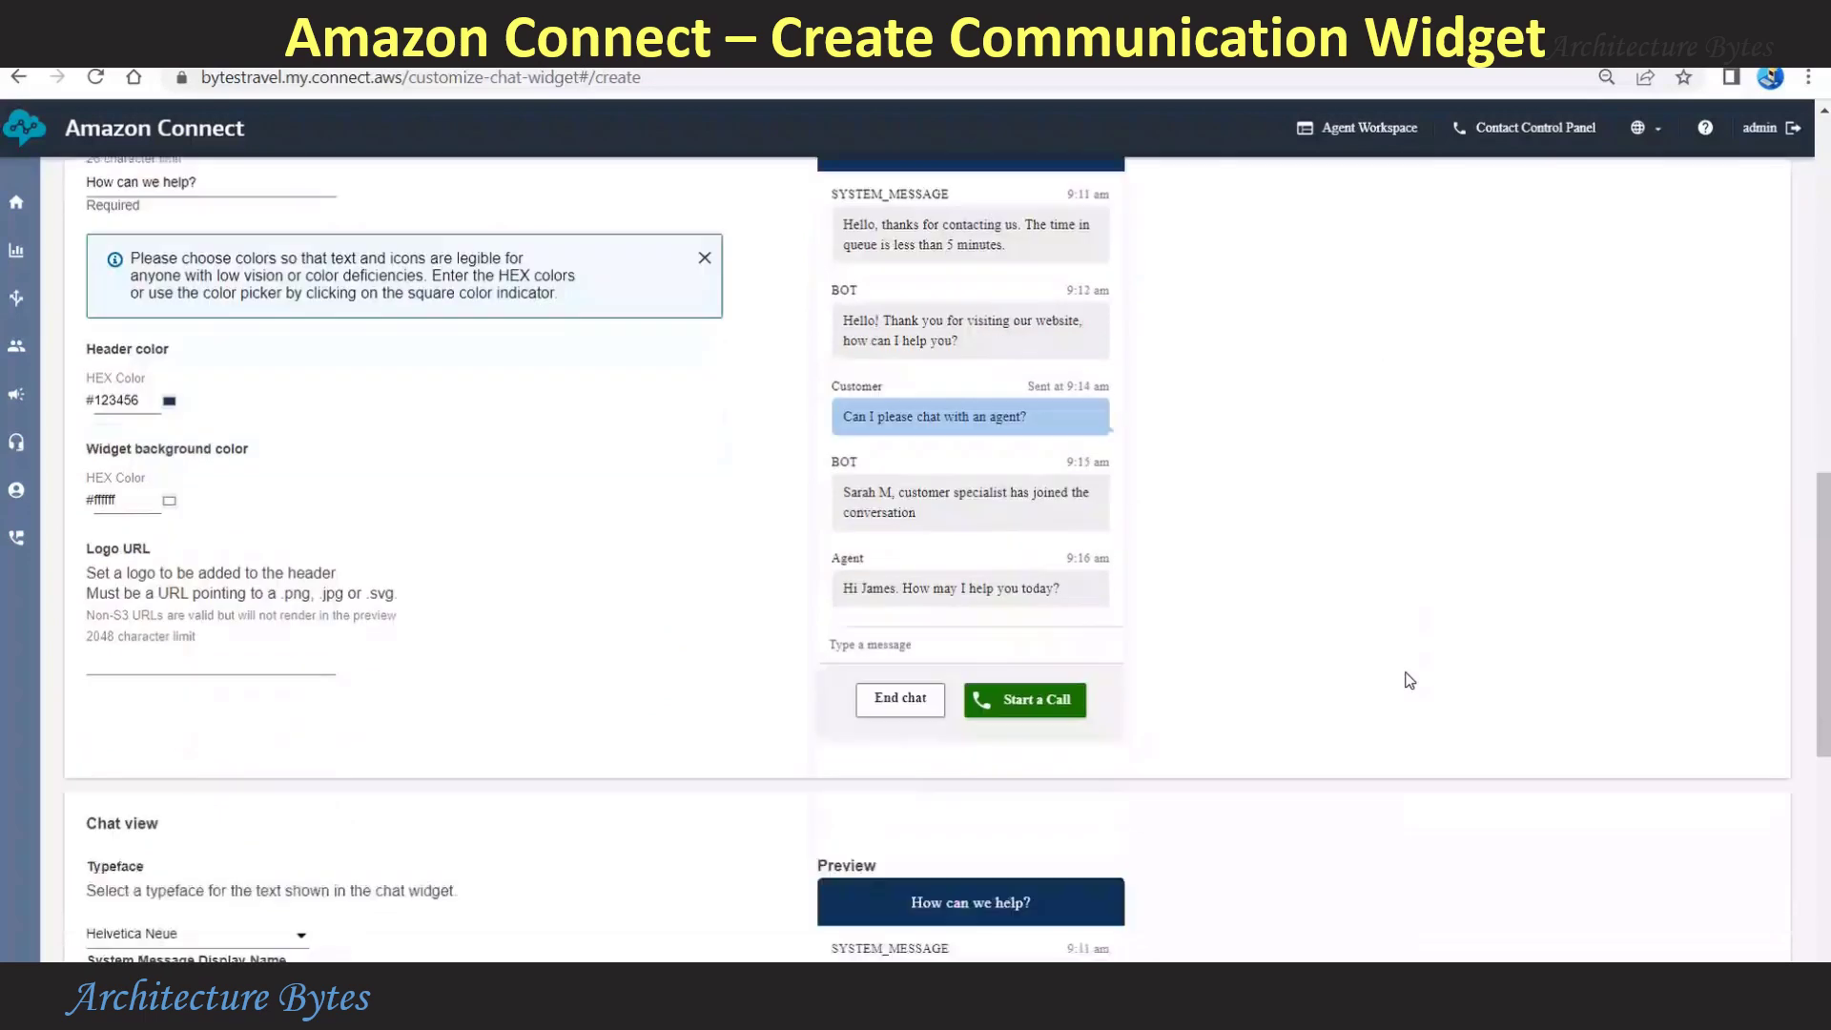
{"action": "scroll", "coordinate": [1409, 680], "scroll_direction": "down", "scroll_amount": 4}
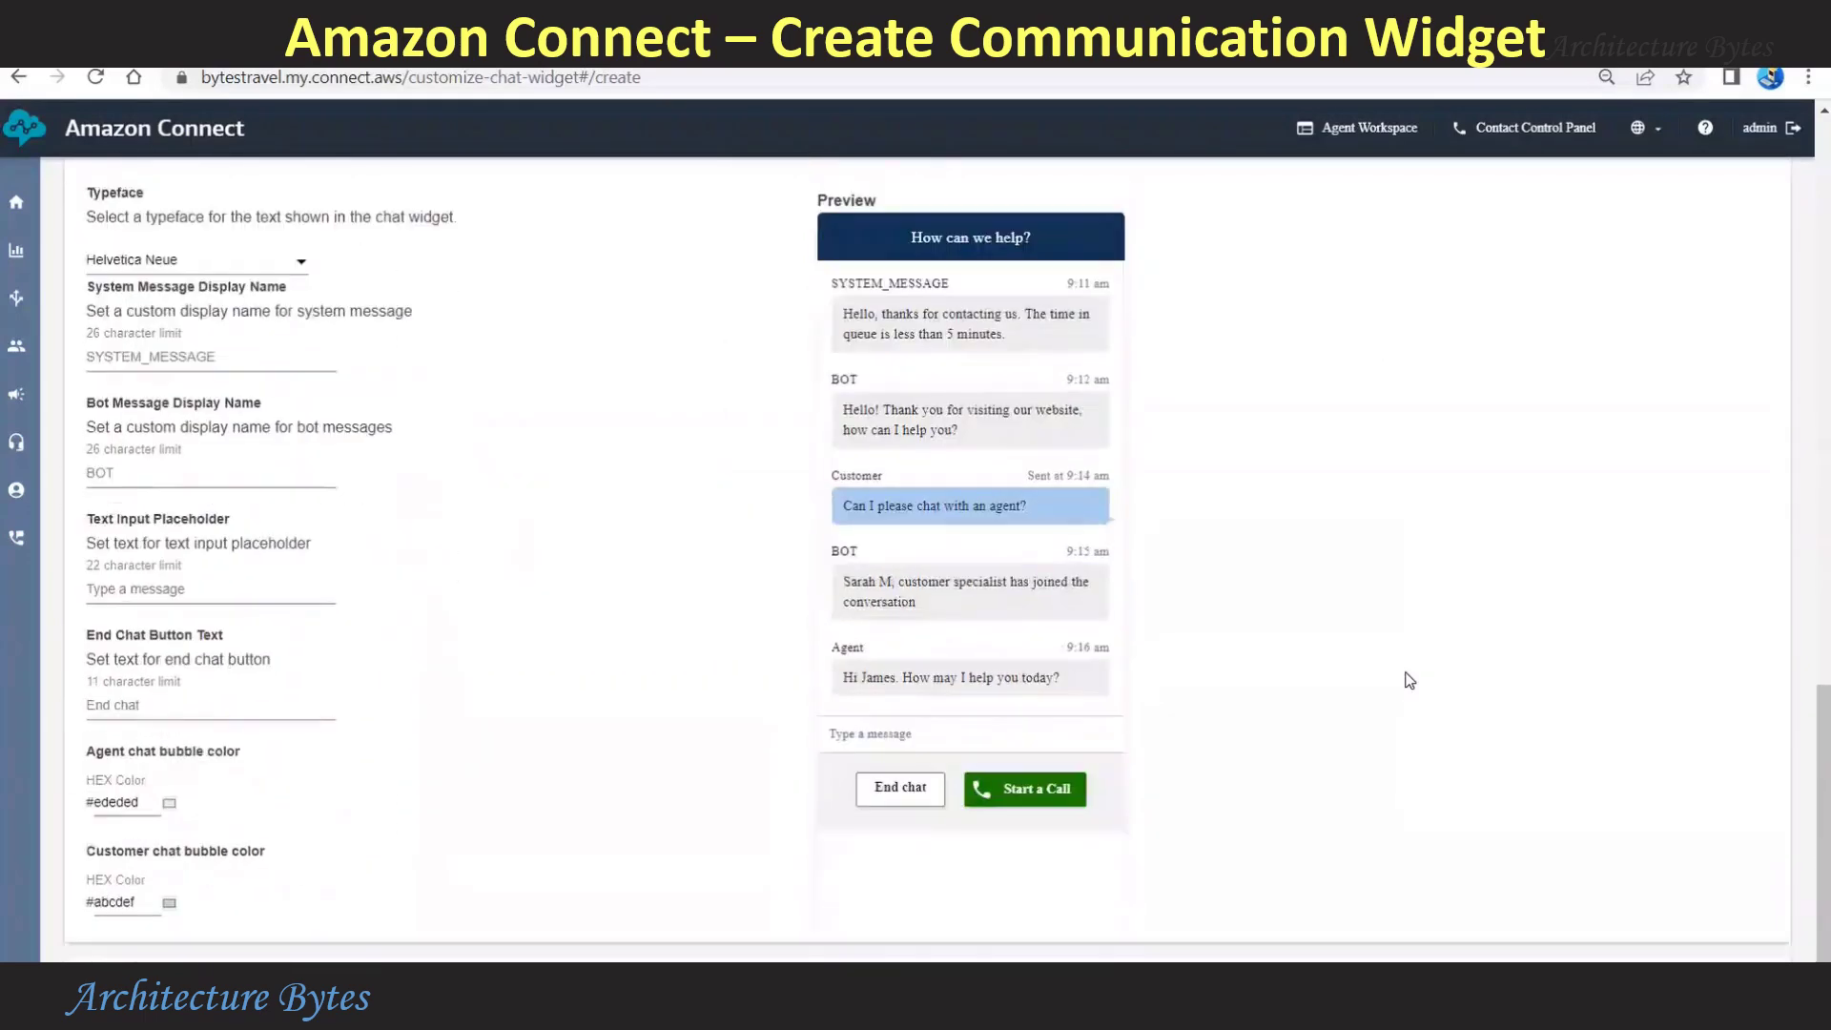
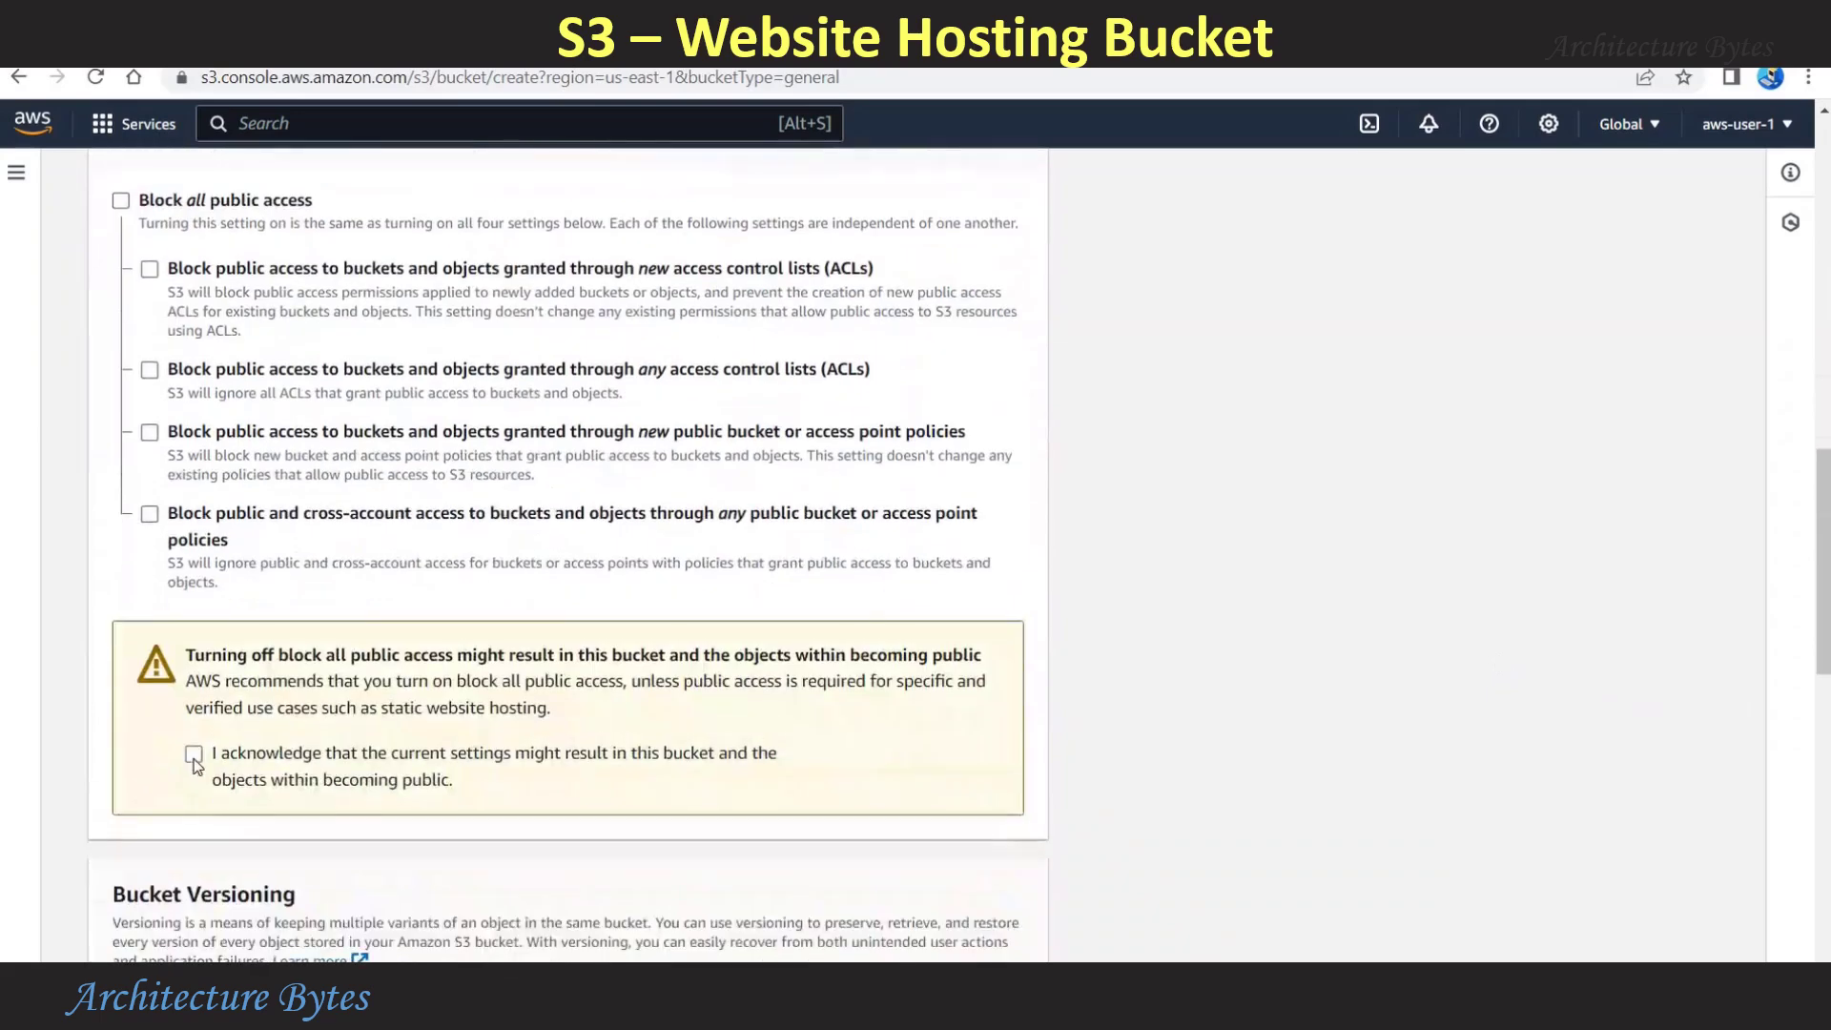
- Acknowledge public access, create the bytestravel bucket, and open its empty objects page
{"action": "left_click", "coordinate": [193, 753]}
{"action": "scroll", "coordinate": [1520, 664], "scroll_direction": "down", "scroll_amount": 13}
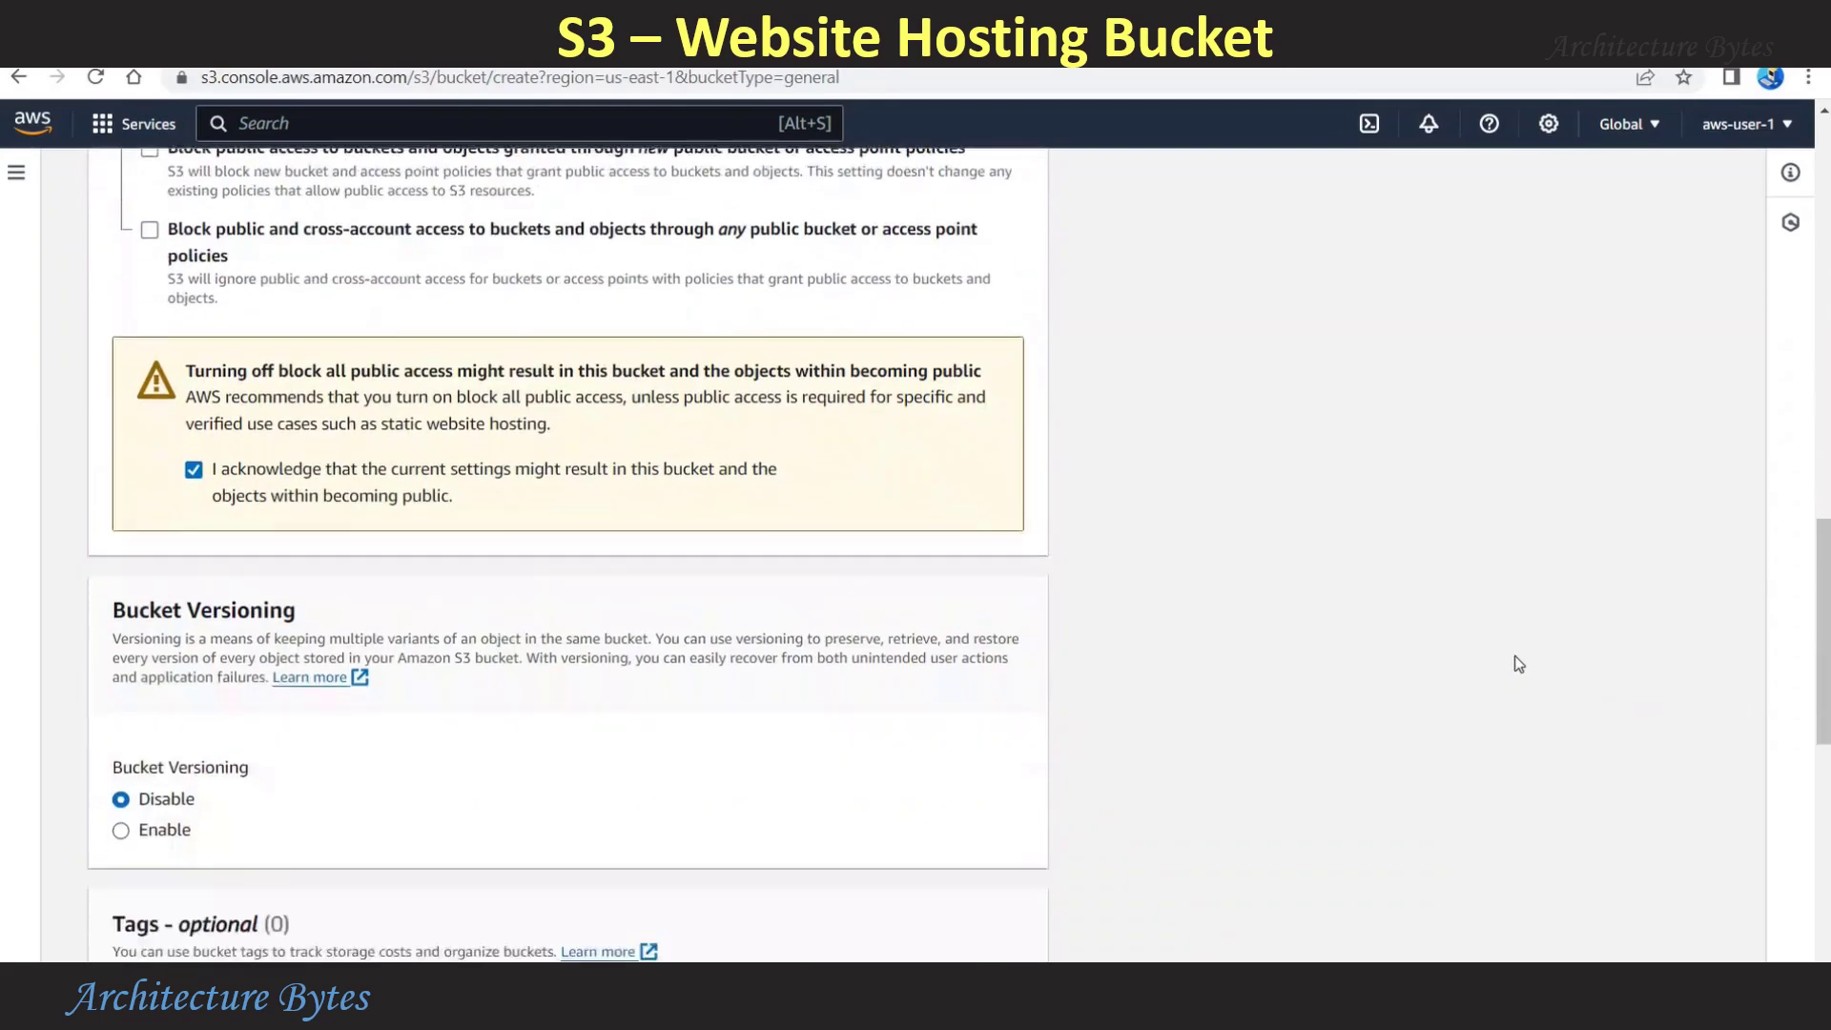
{"action": "left_click", "coordinate": [1017, 914]}
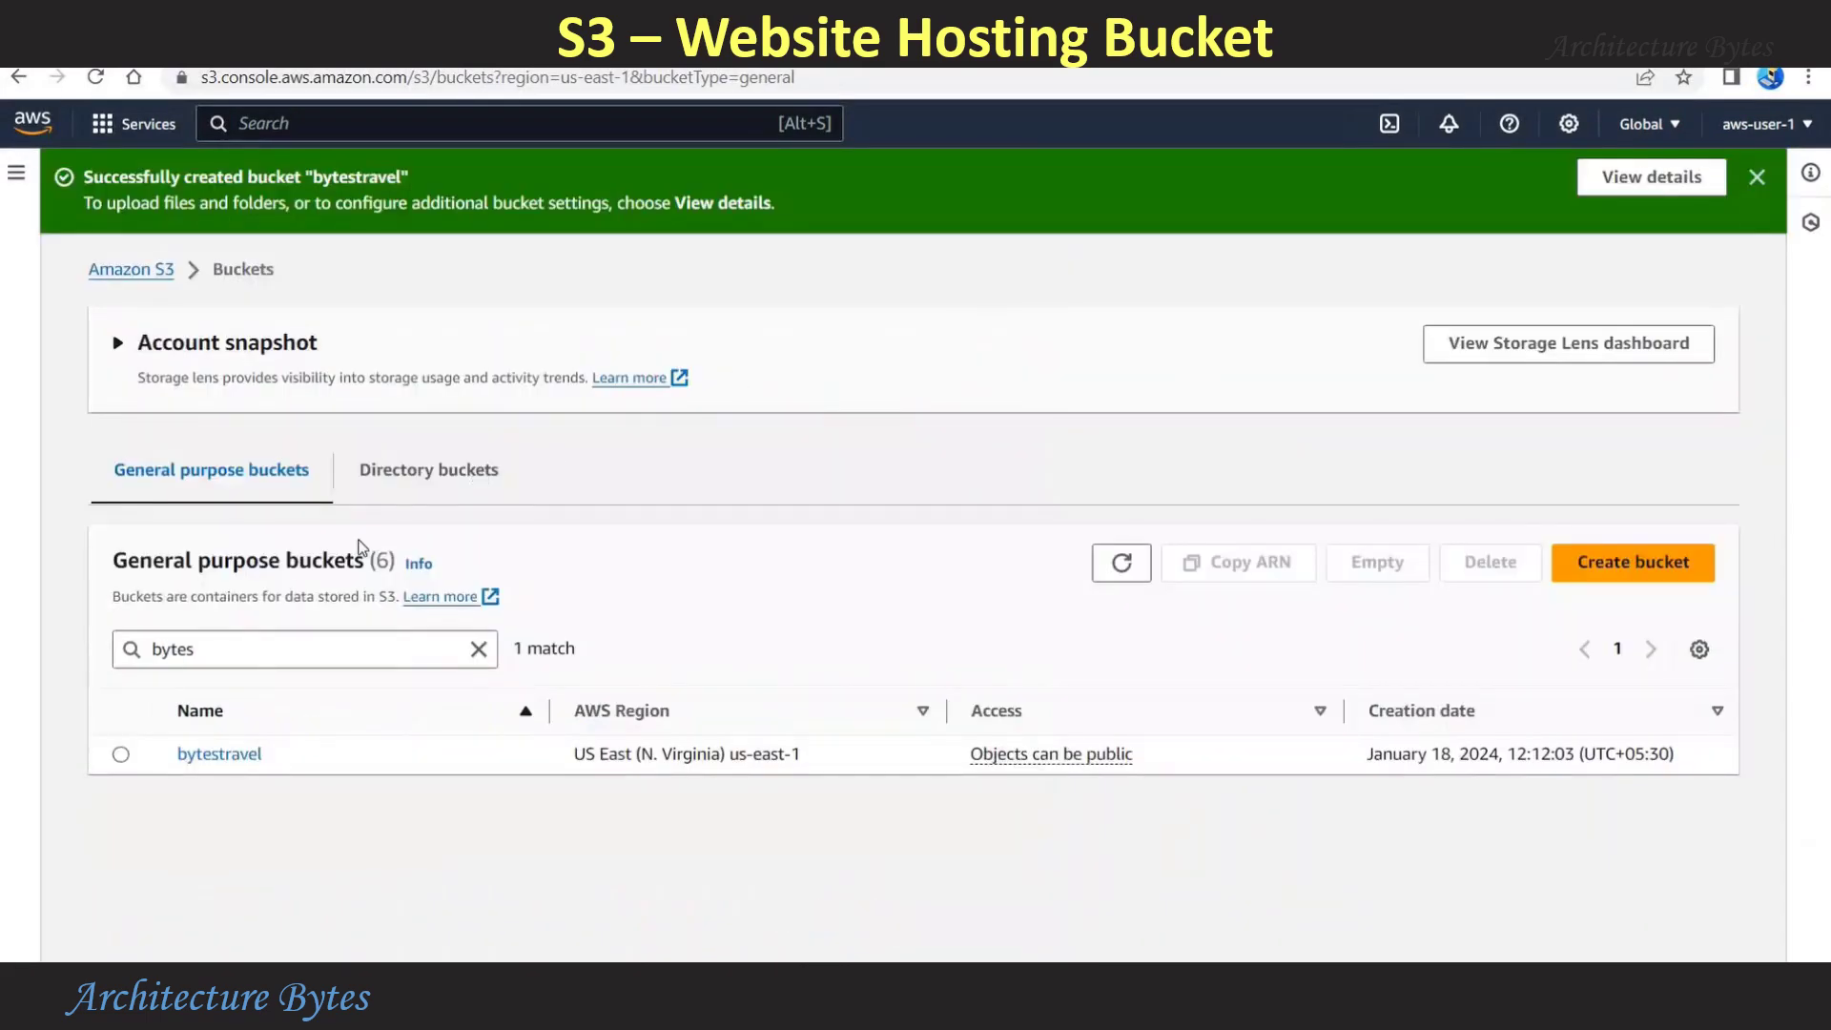
{"action": "left_click", "coordinate": [213, 755]}
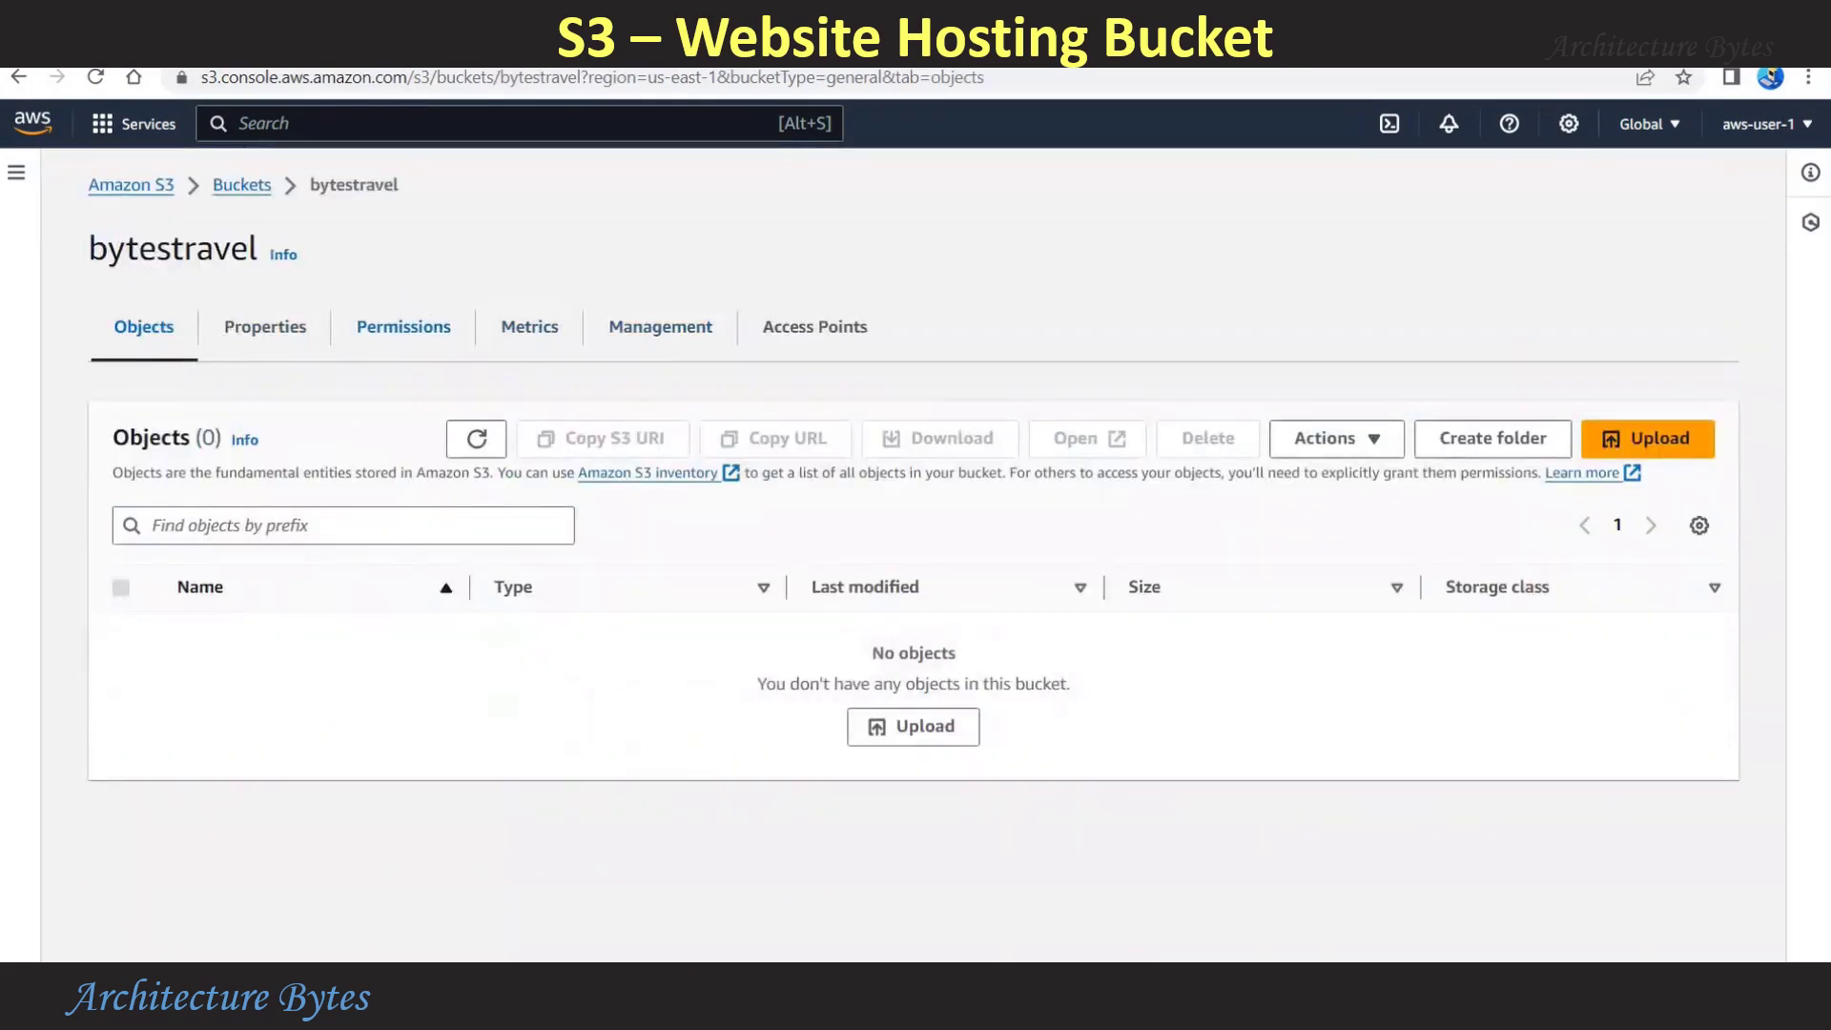
- In bytestravel's Properties, enable static website hosting with index.html as index document
{"action": "left_click", "coordinate": [268, 330]}
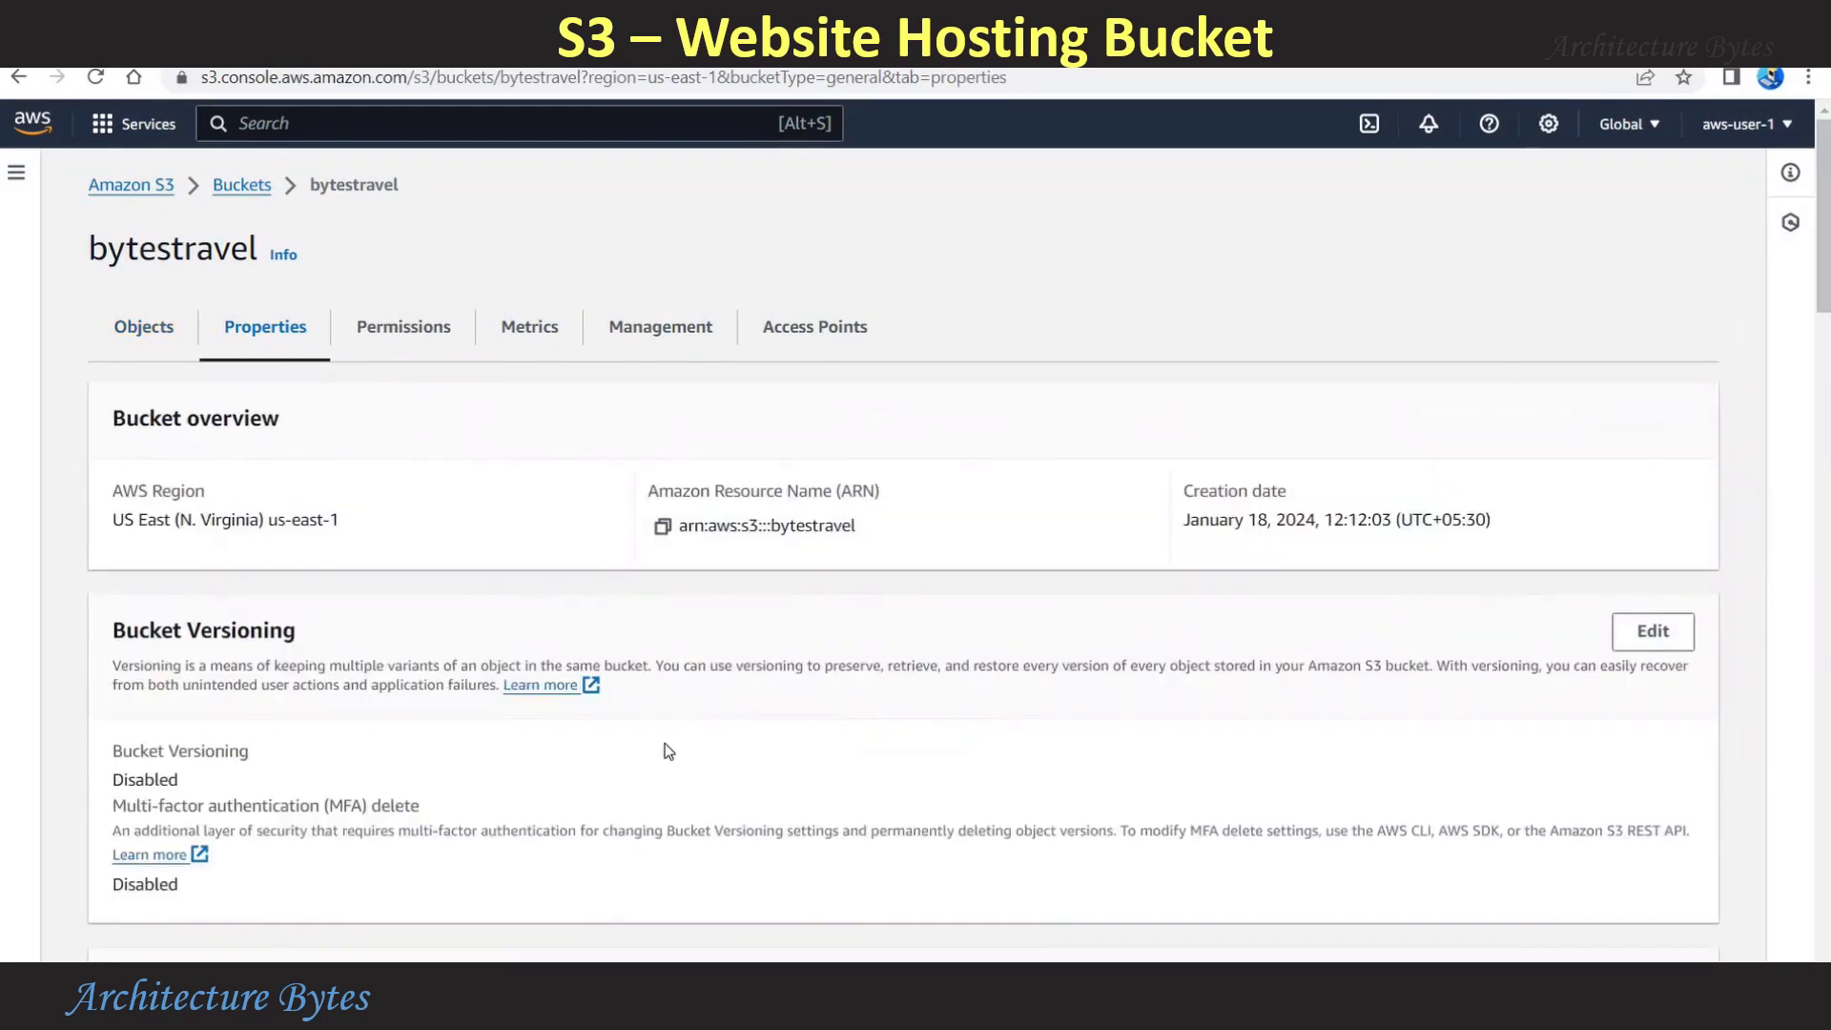
{"action": "scroll", "coordinate": [665, 742], "scroll_direction": "down", "scroll_amount": 20}
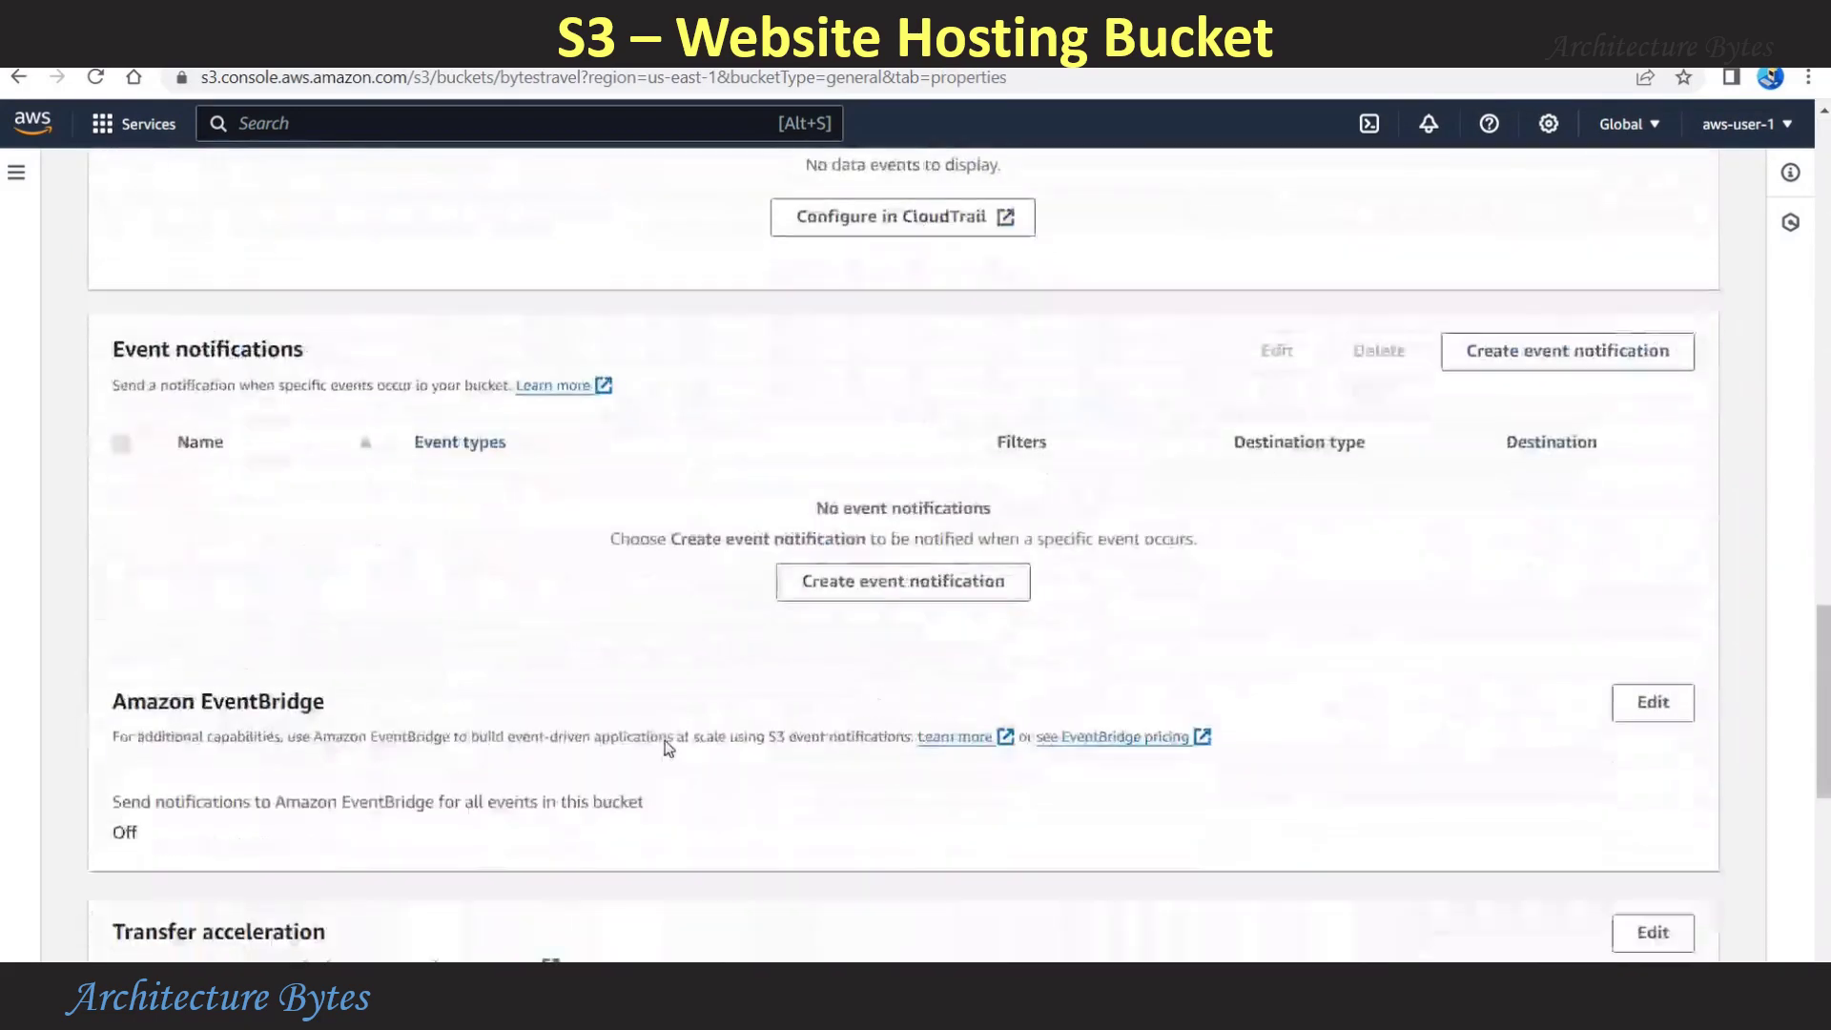
{"action": "scroll", "coordinate": [666, 747], "scroll_direction": "down", "scroll_amount": 9}
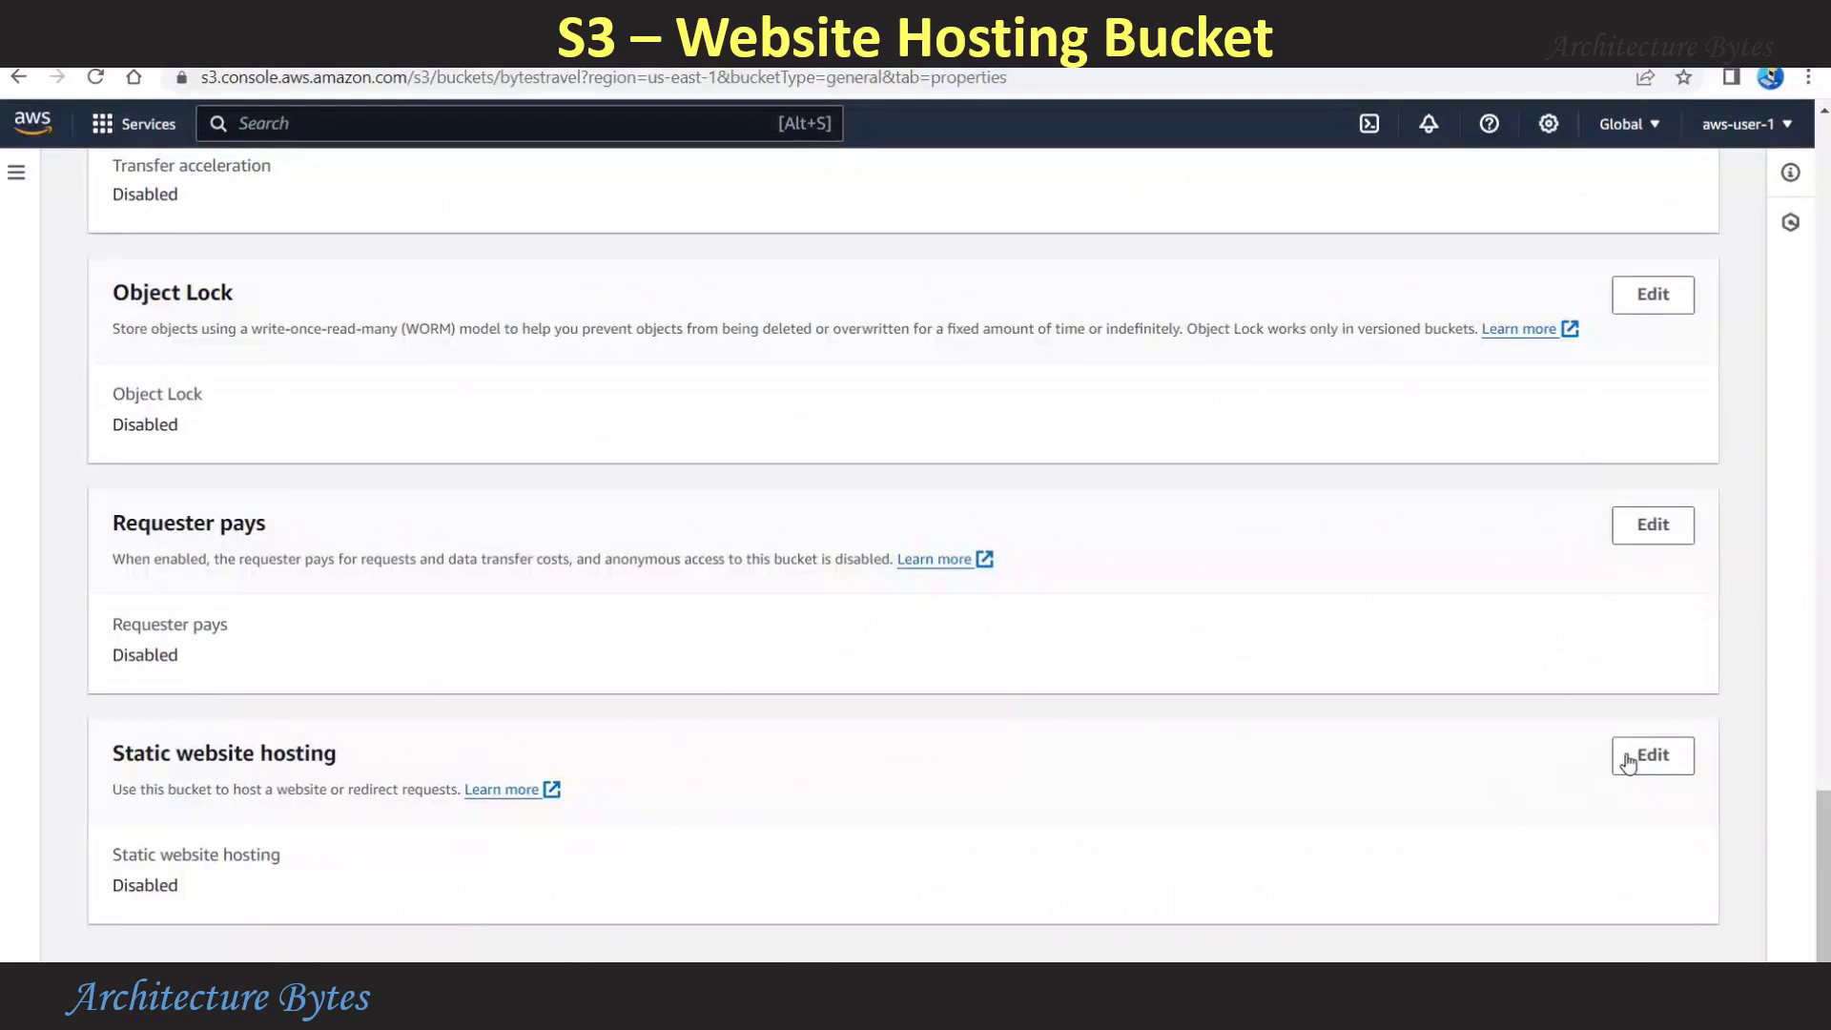
{"action": "left_click", "coordinate": [1626, 761]}
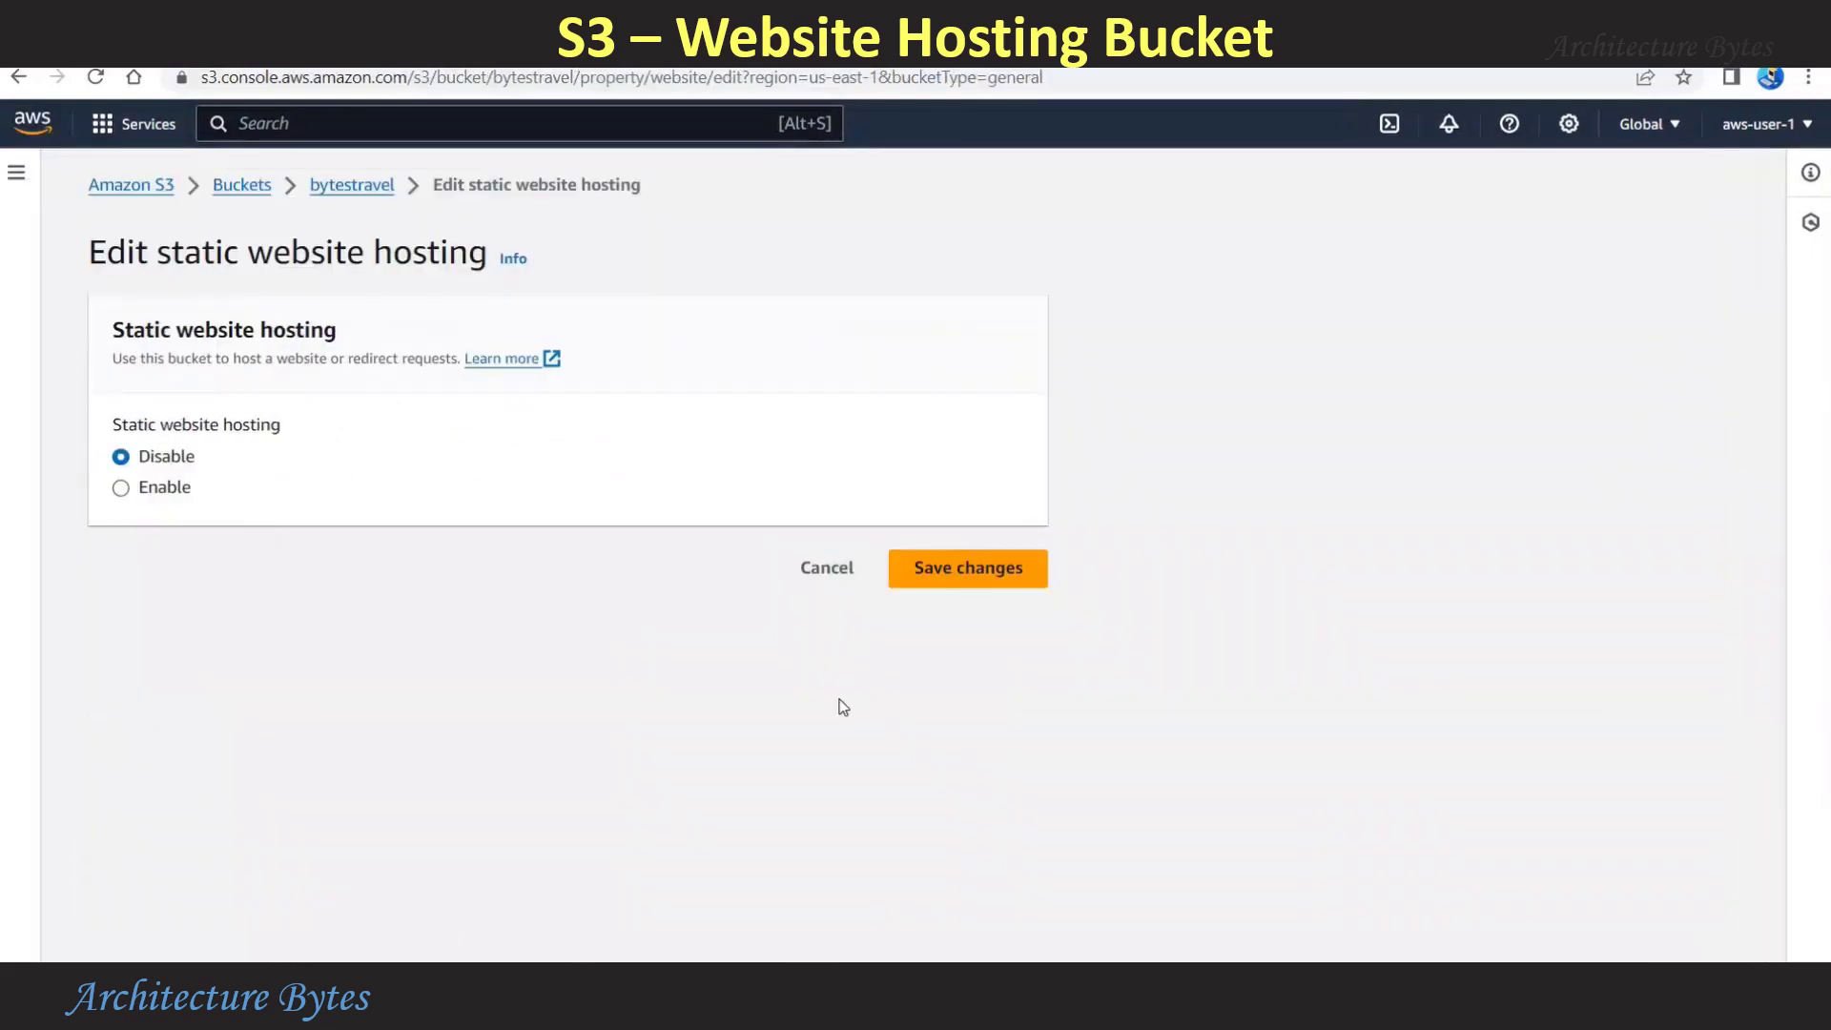
{"action": "left_click", "coordinate": [164, 494]}
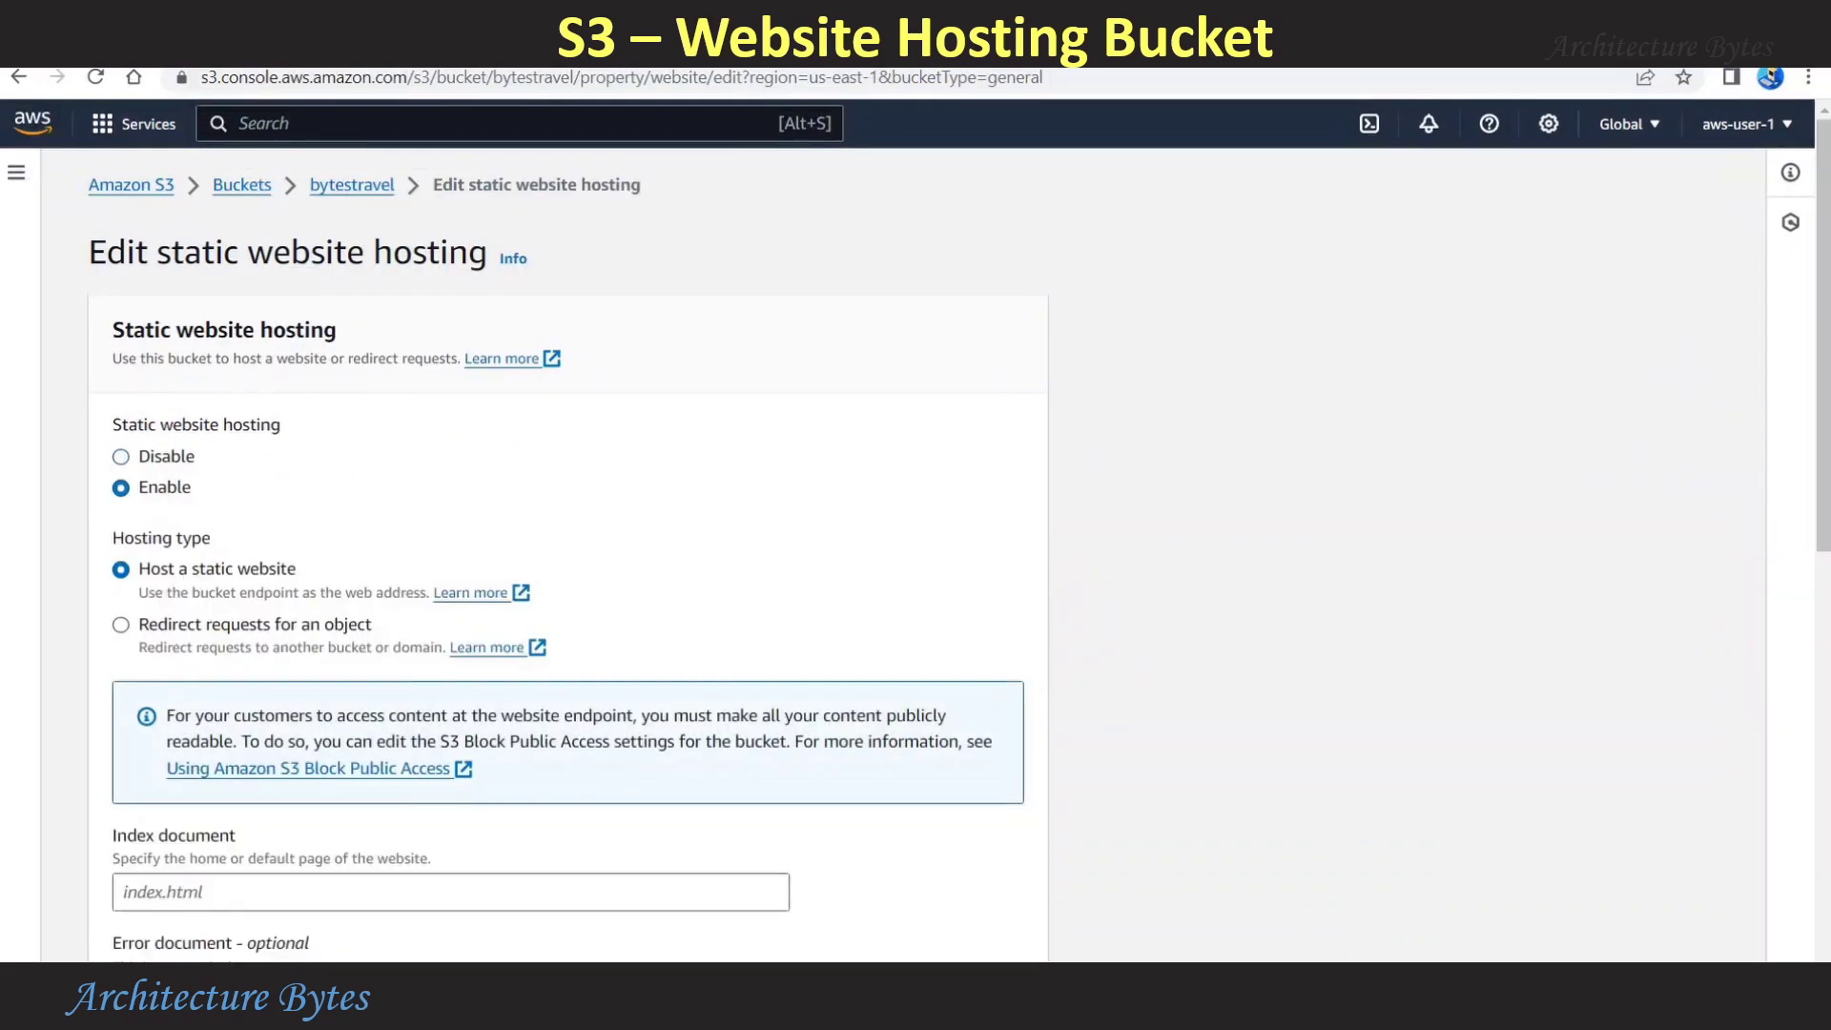
{"action": "left_click", "coordinate": [206, 901]}
{"action": "type", "text": "index.html"}
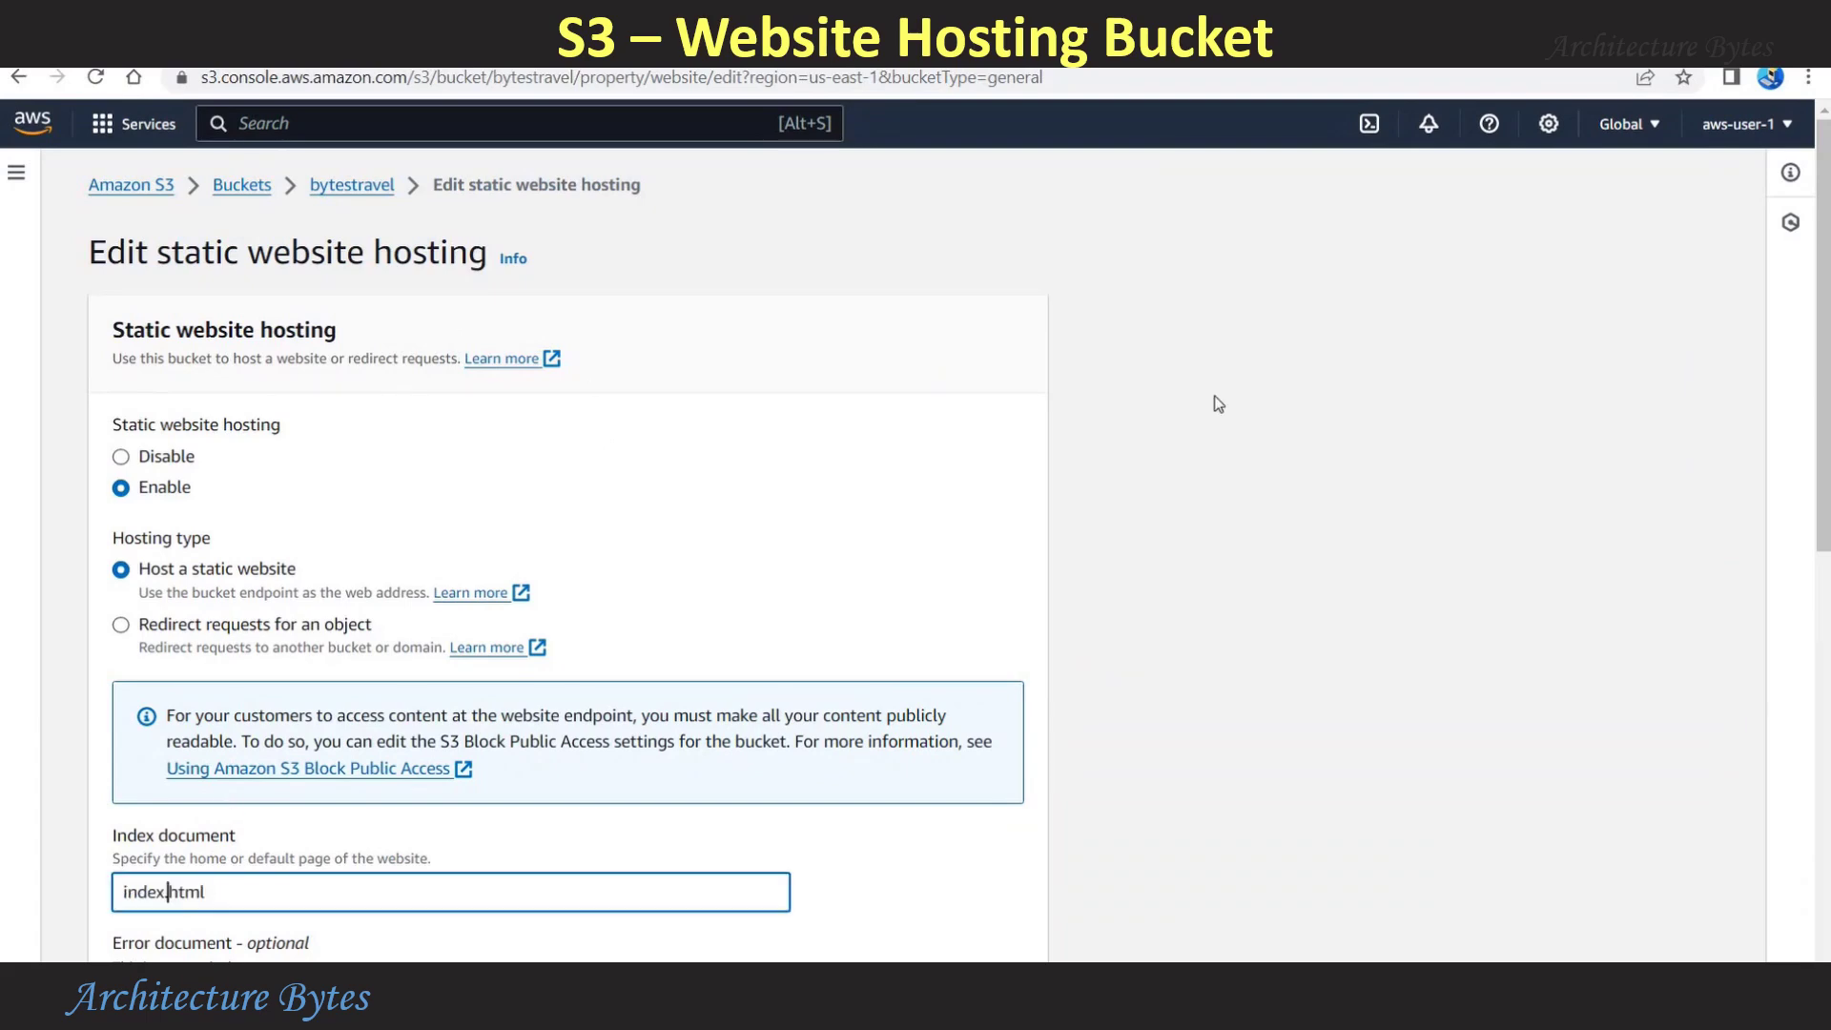
{"action": "left_click", "coordinate": [1256, 663]}
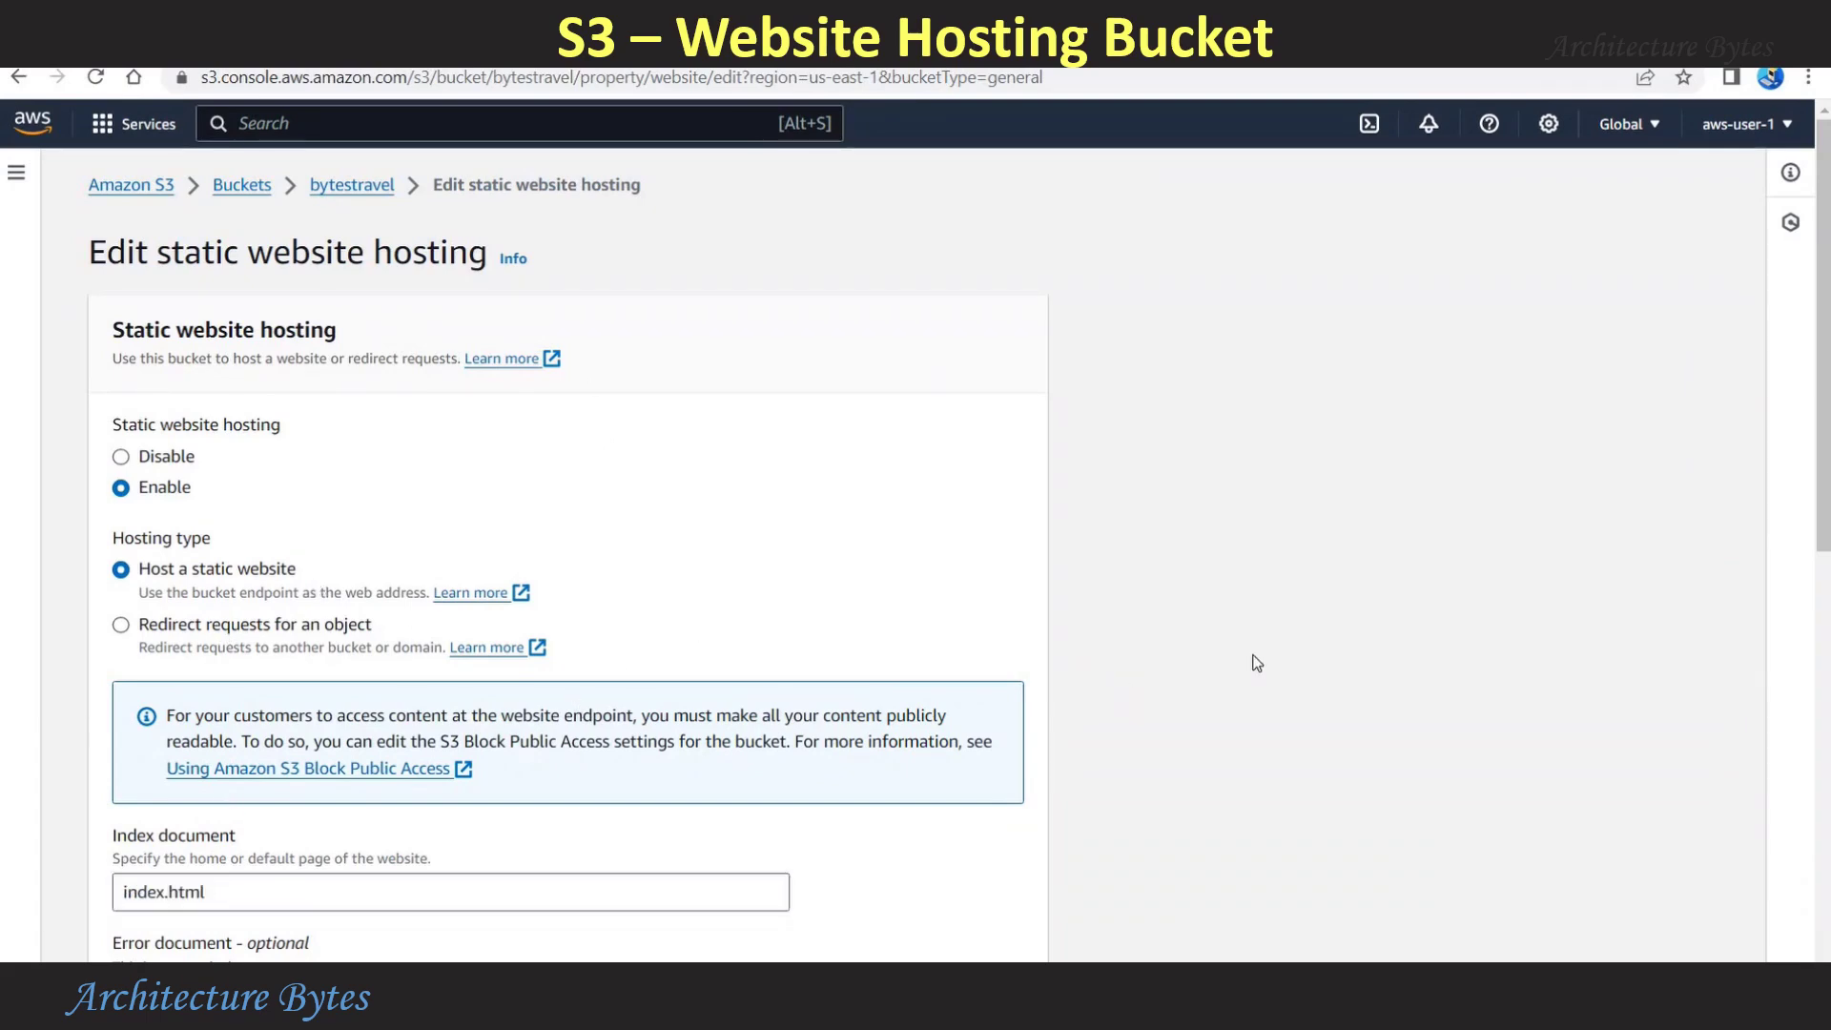
{"action": "scroll", "coordinate": [1256, 662], "scroll_direction": "down", "scroll_amount": 10}
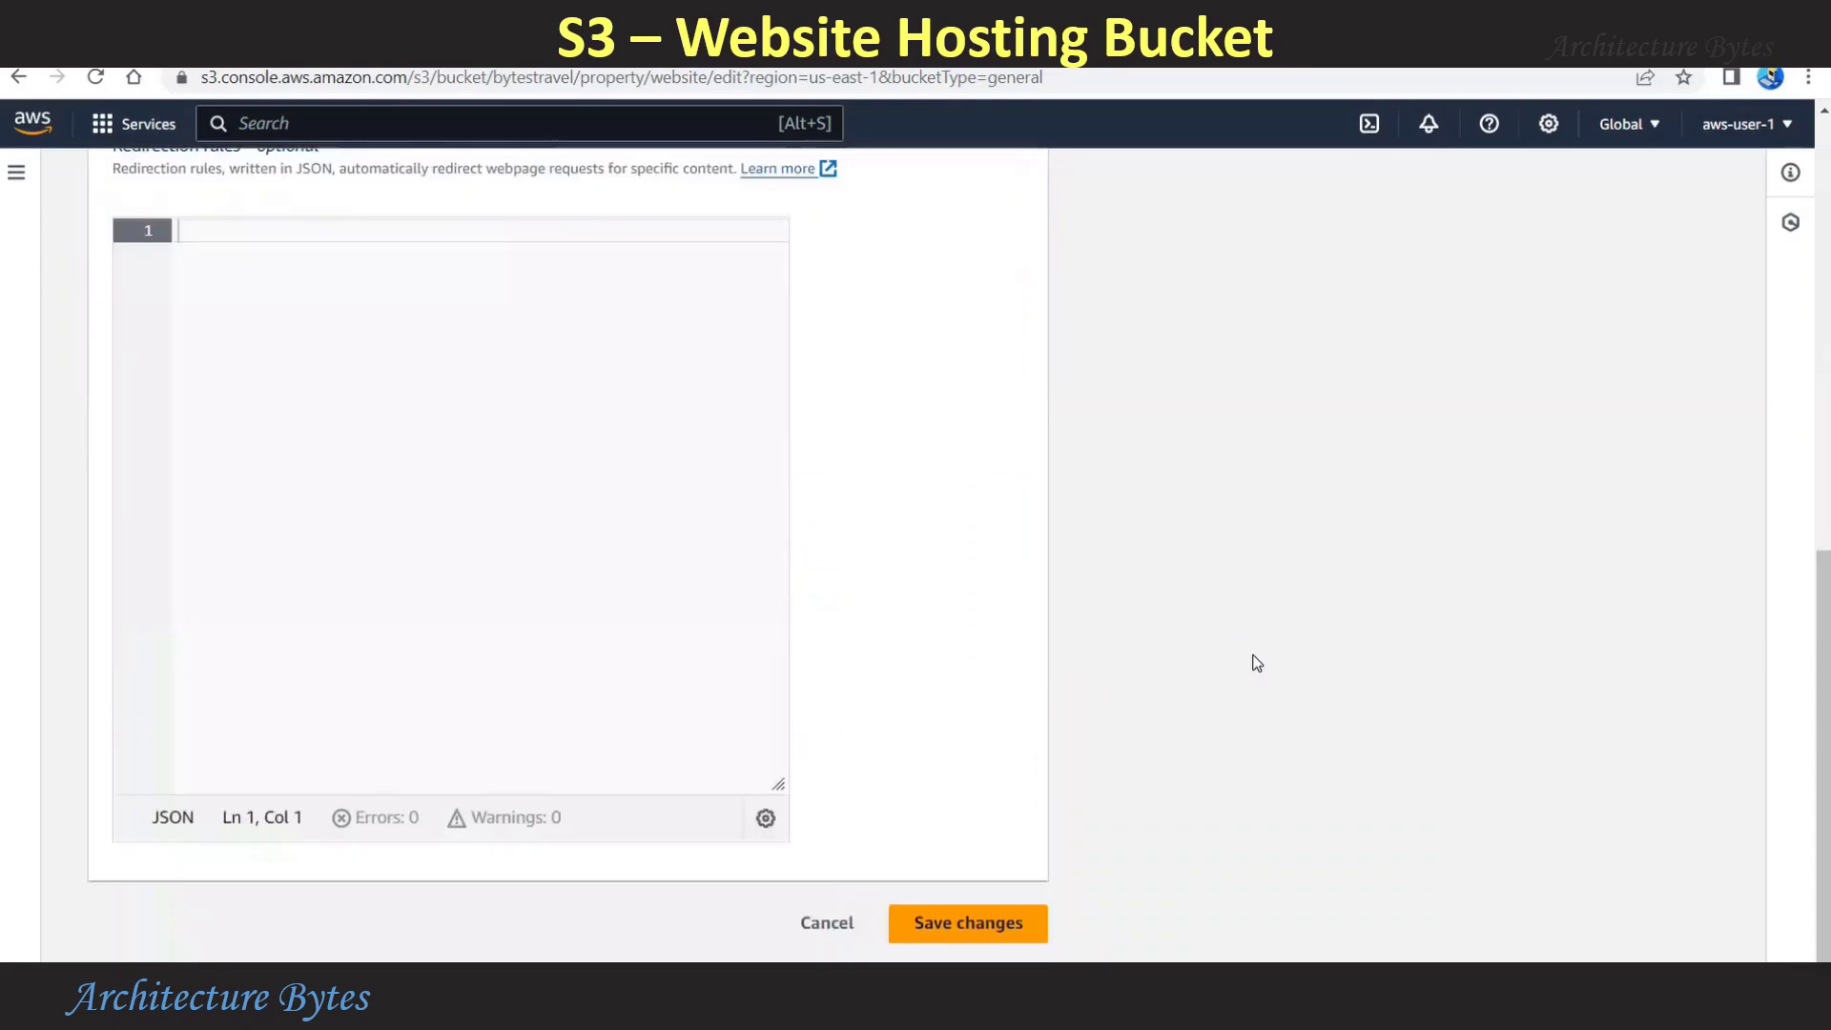
{"action": "left_click", "coordinate": [1016, 931]}
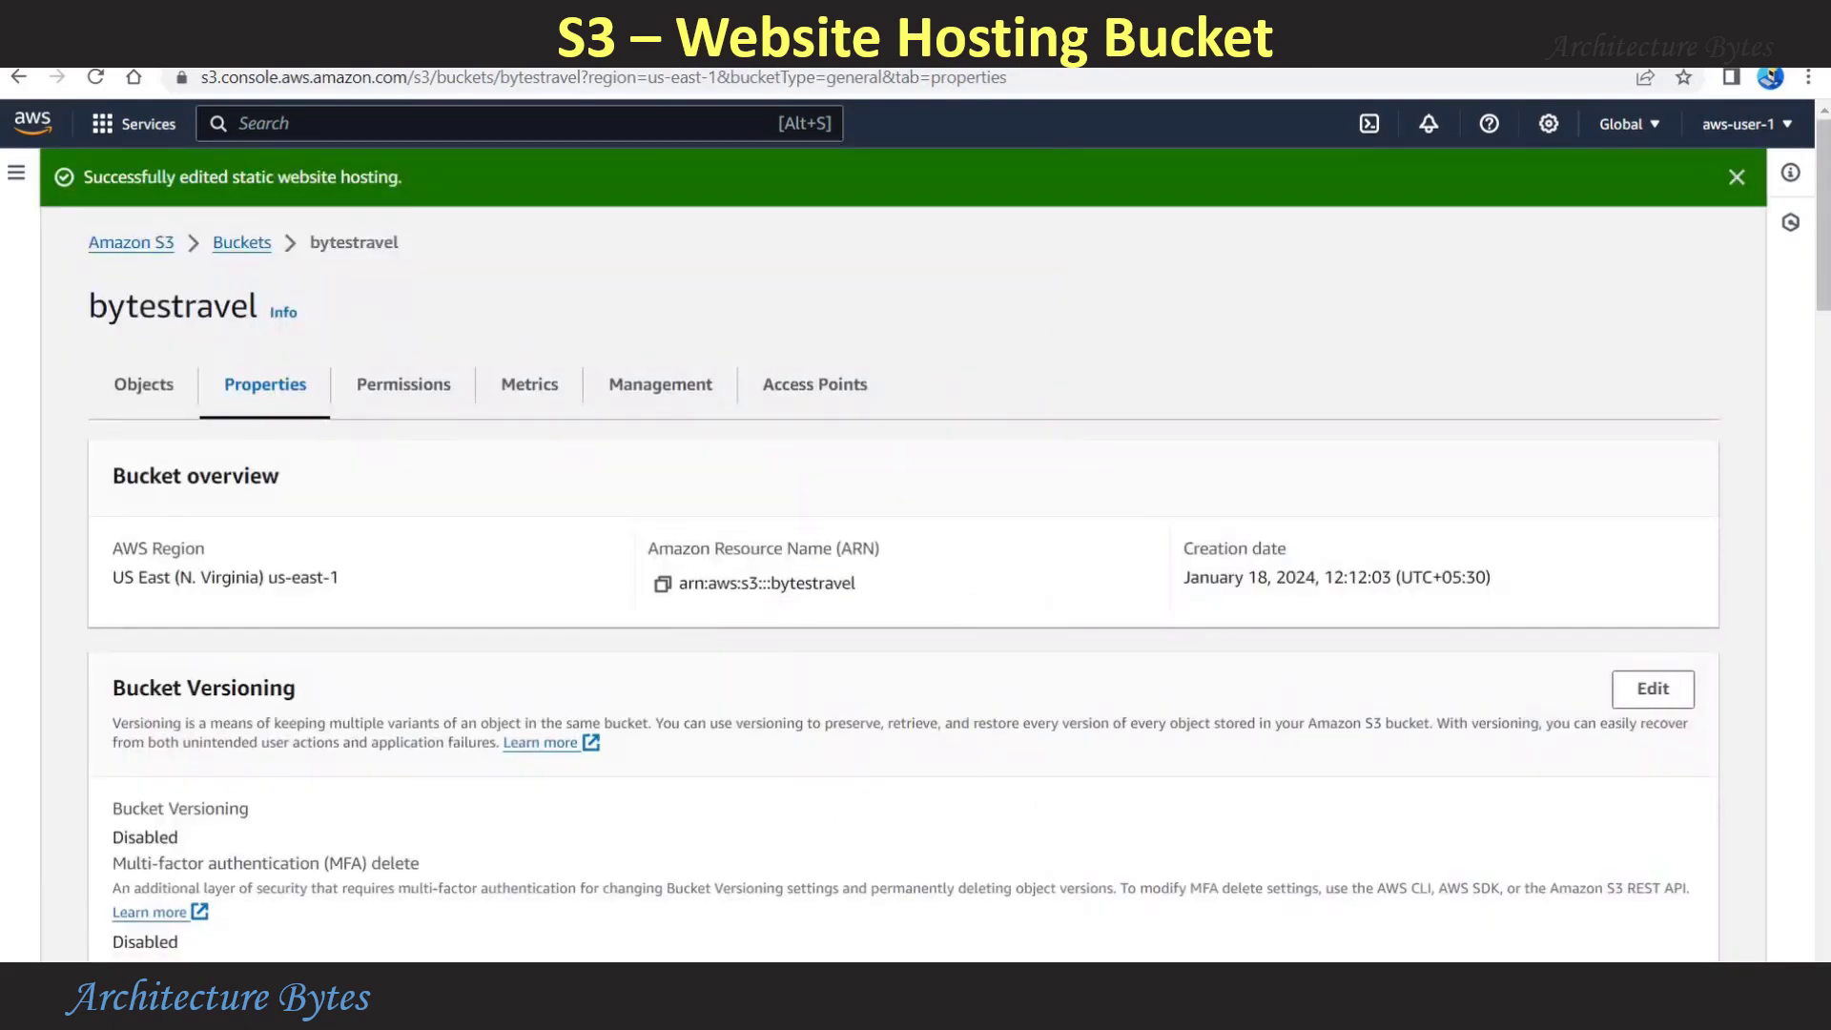
- Paste a public-read bucket policy into the bytestravel bucket's permissions and save it
{"action": "left_click", "coordinate": [401, 326]}
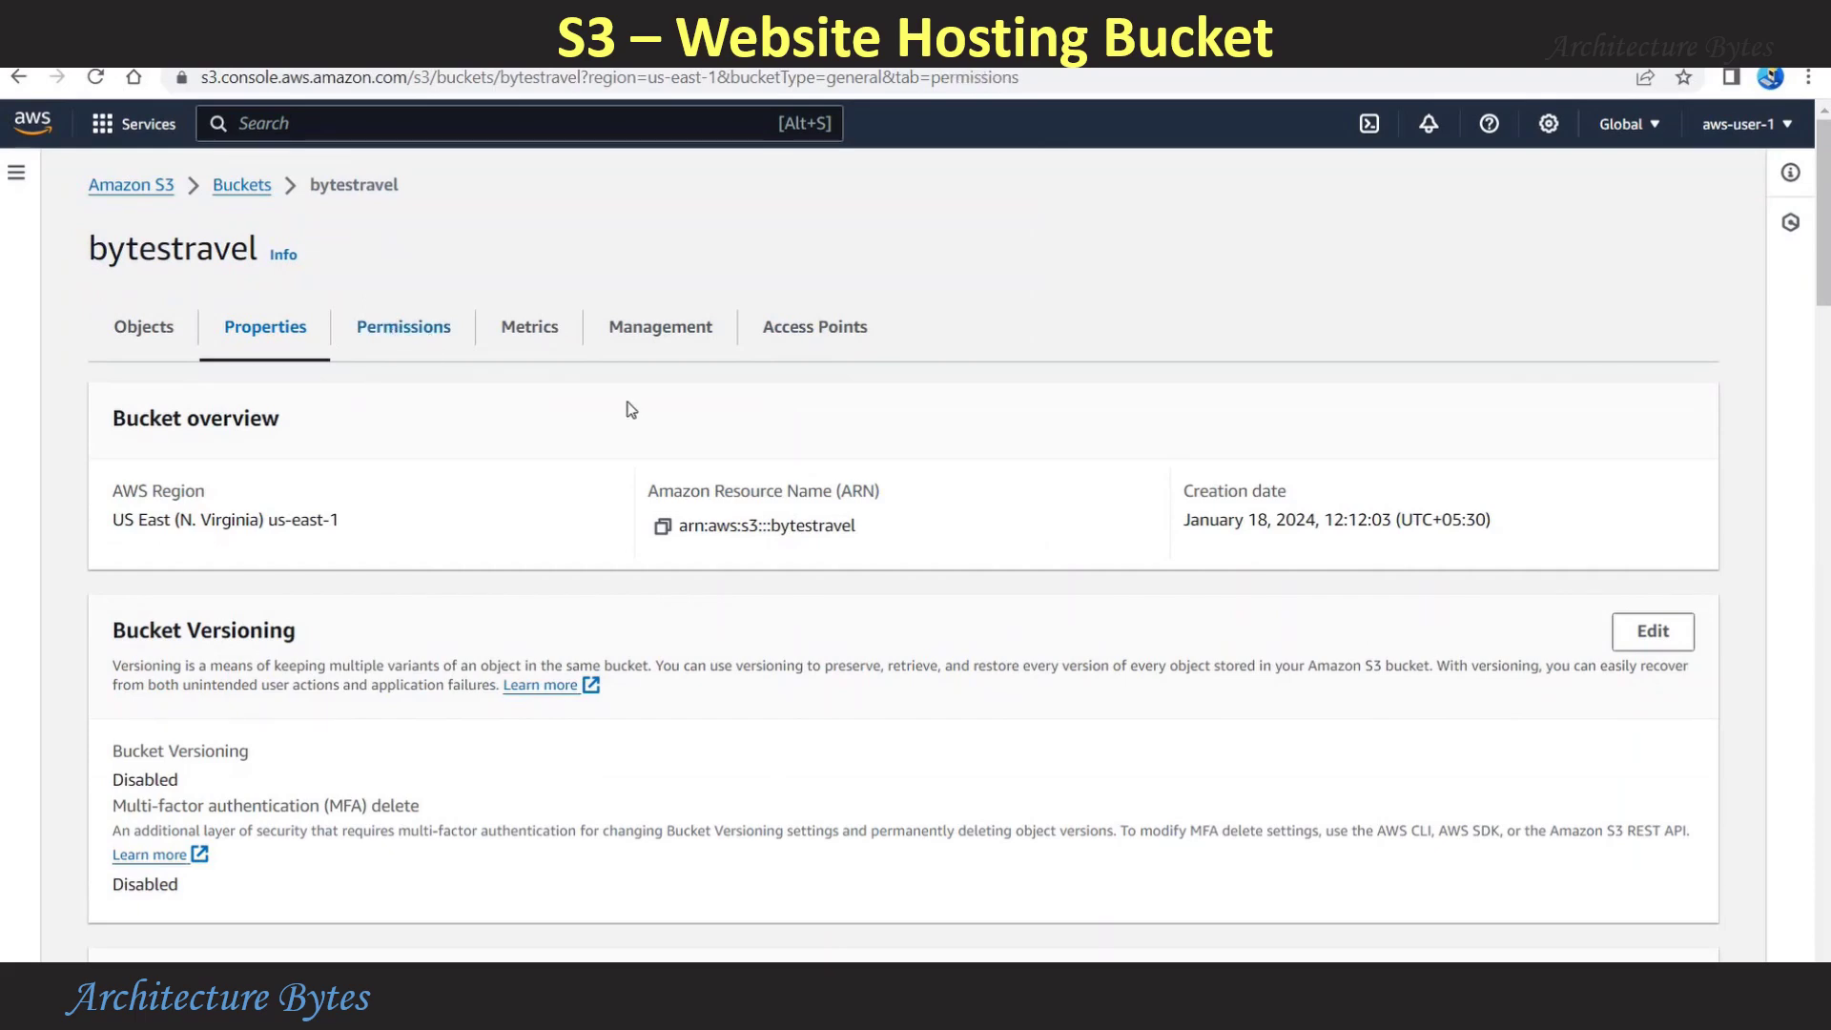
{"action": "scroll", "coordinate": [575, 519], "scroll_direction": "down", "scroll_amount": 1}
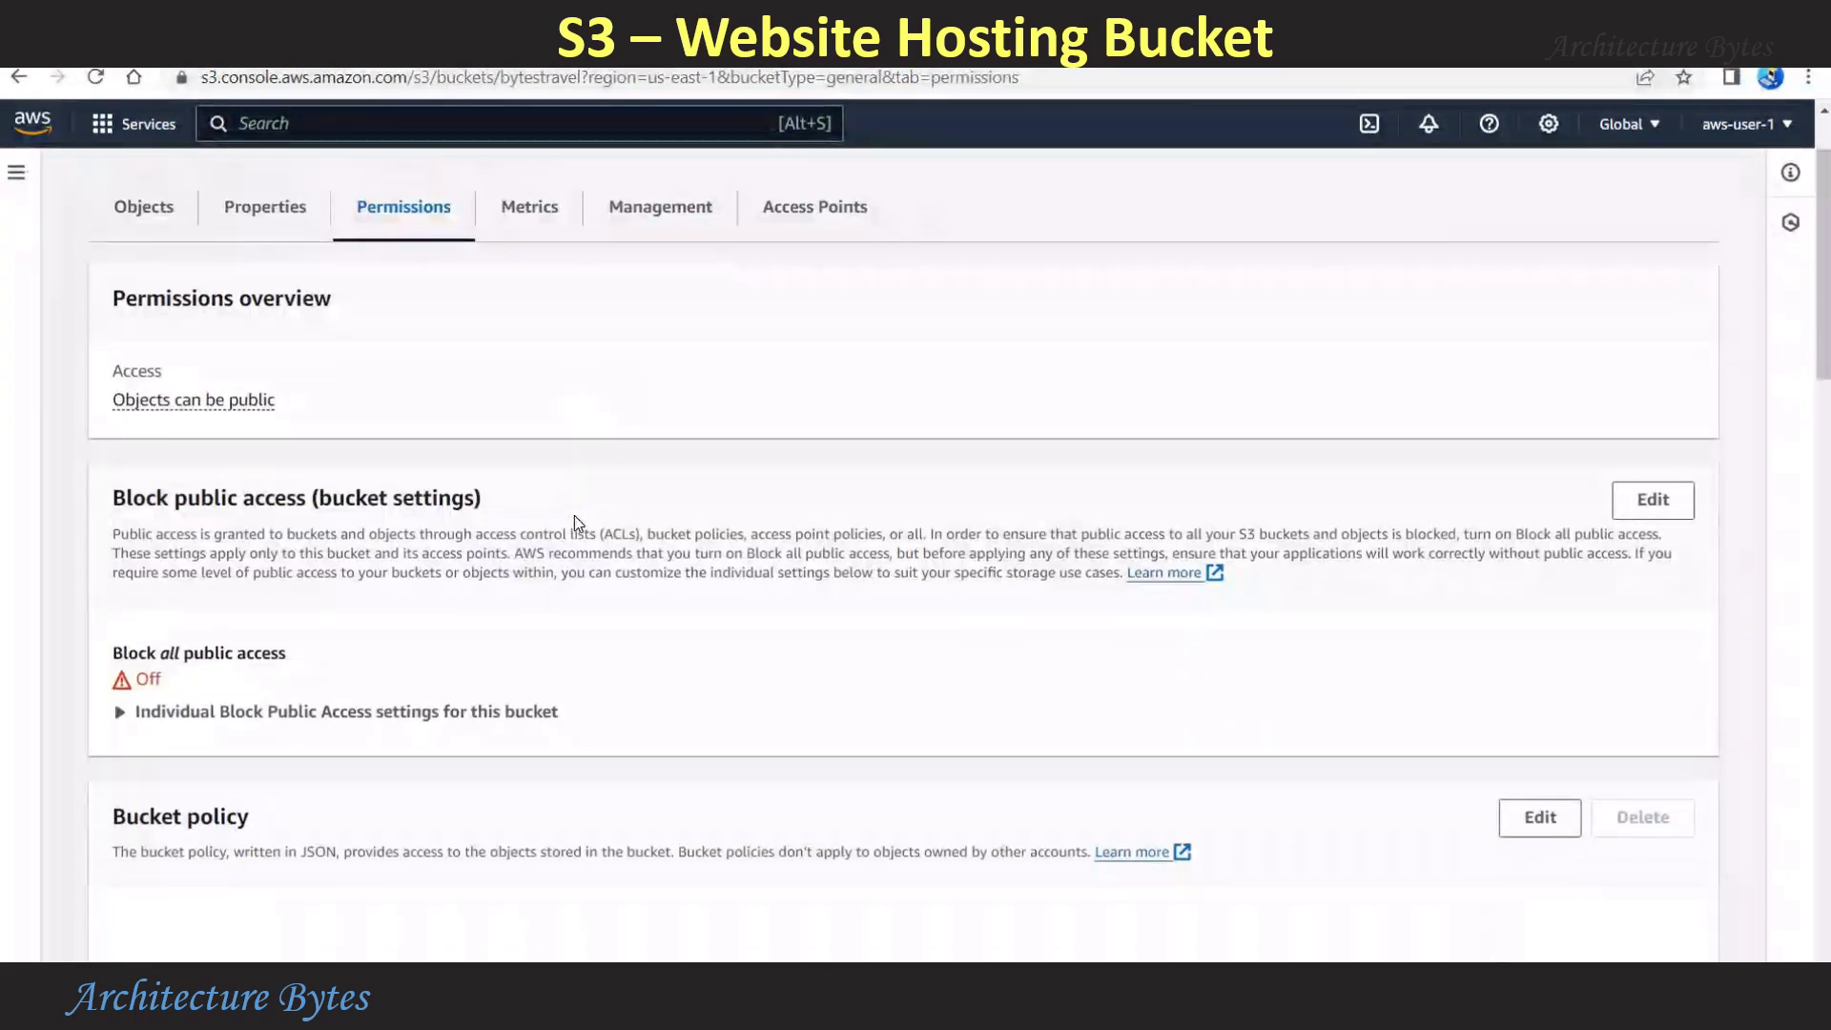
{"action": "scroll", "coordinate": [574, 521], "scroll_direction": "down", "scroll_amount": 3}
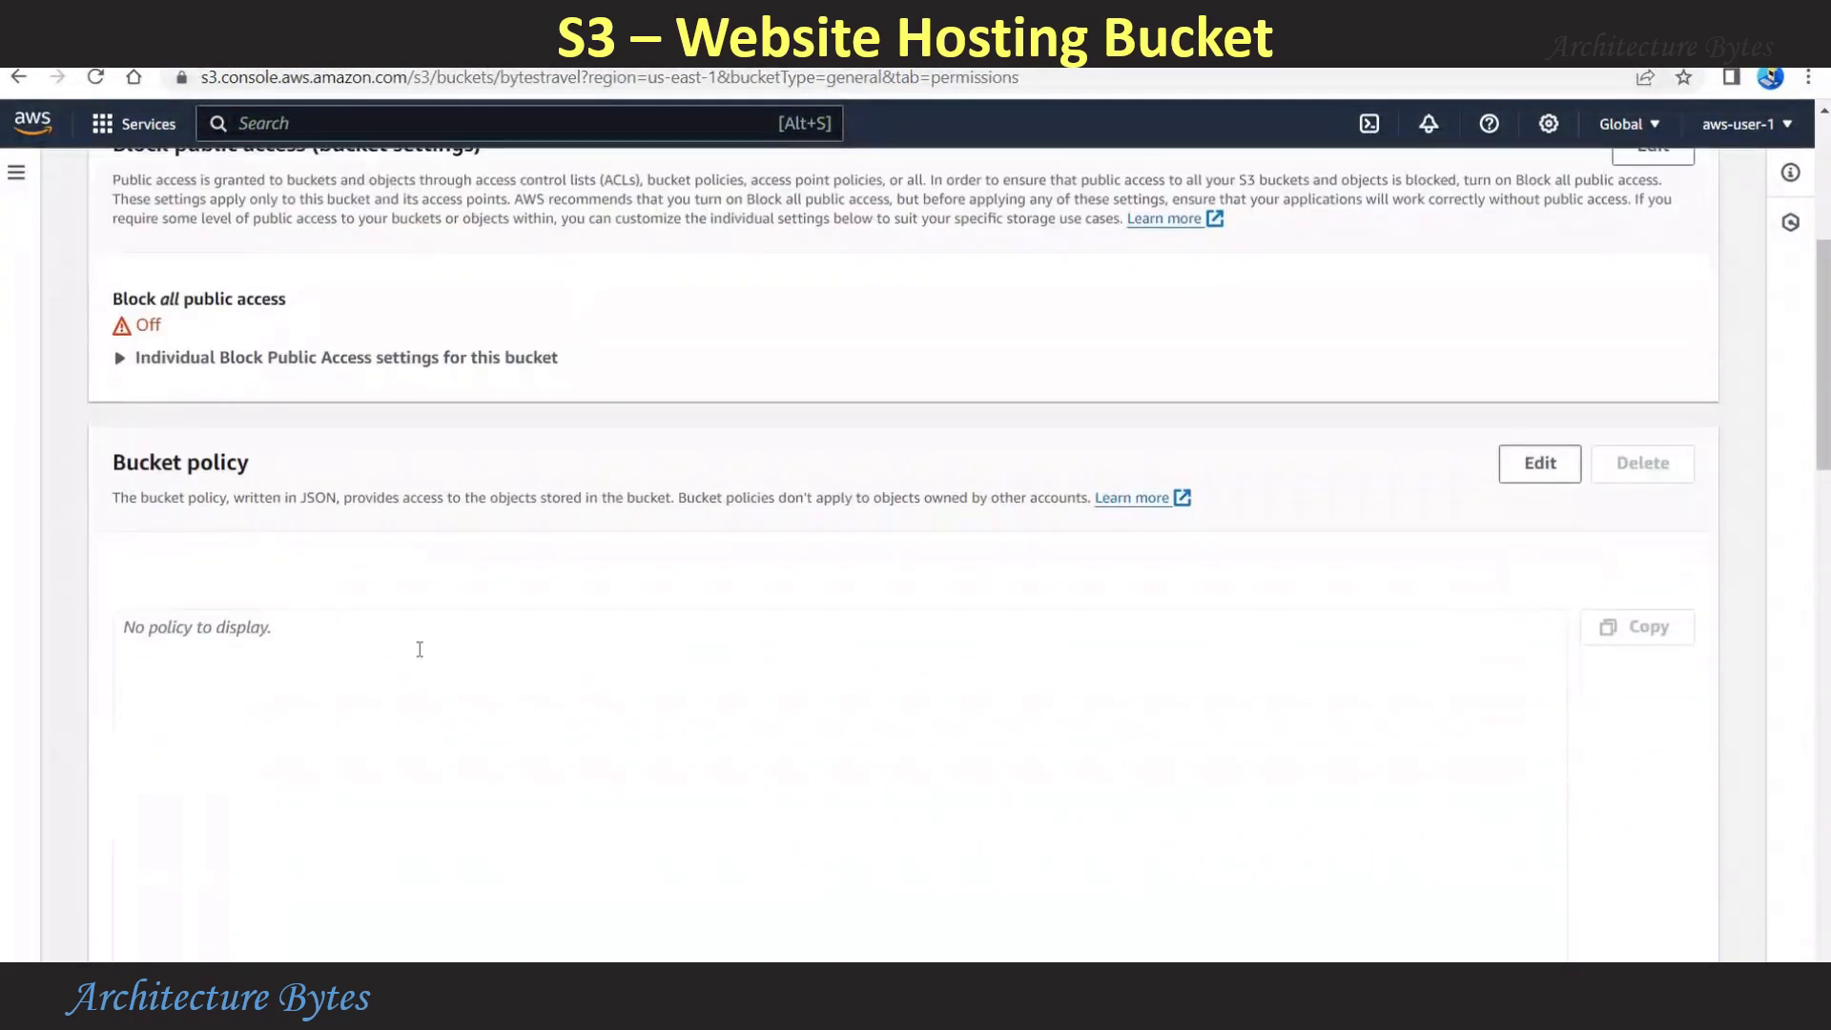
{"action": "left_click", "coordinate": [419, 650]}
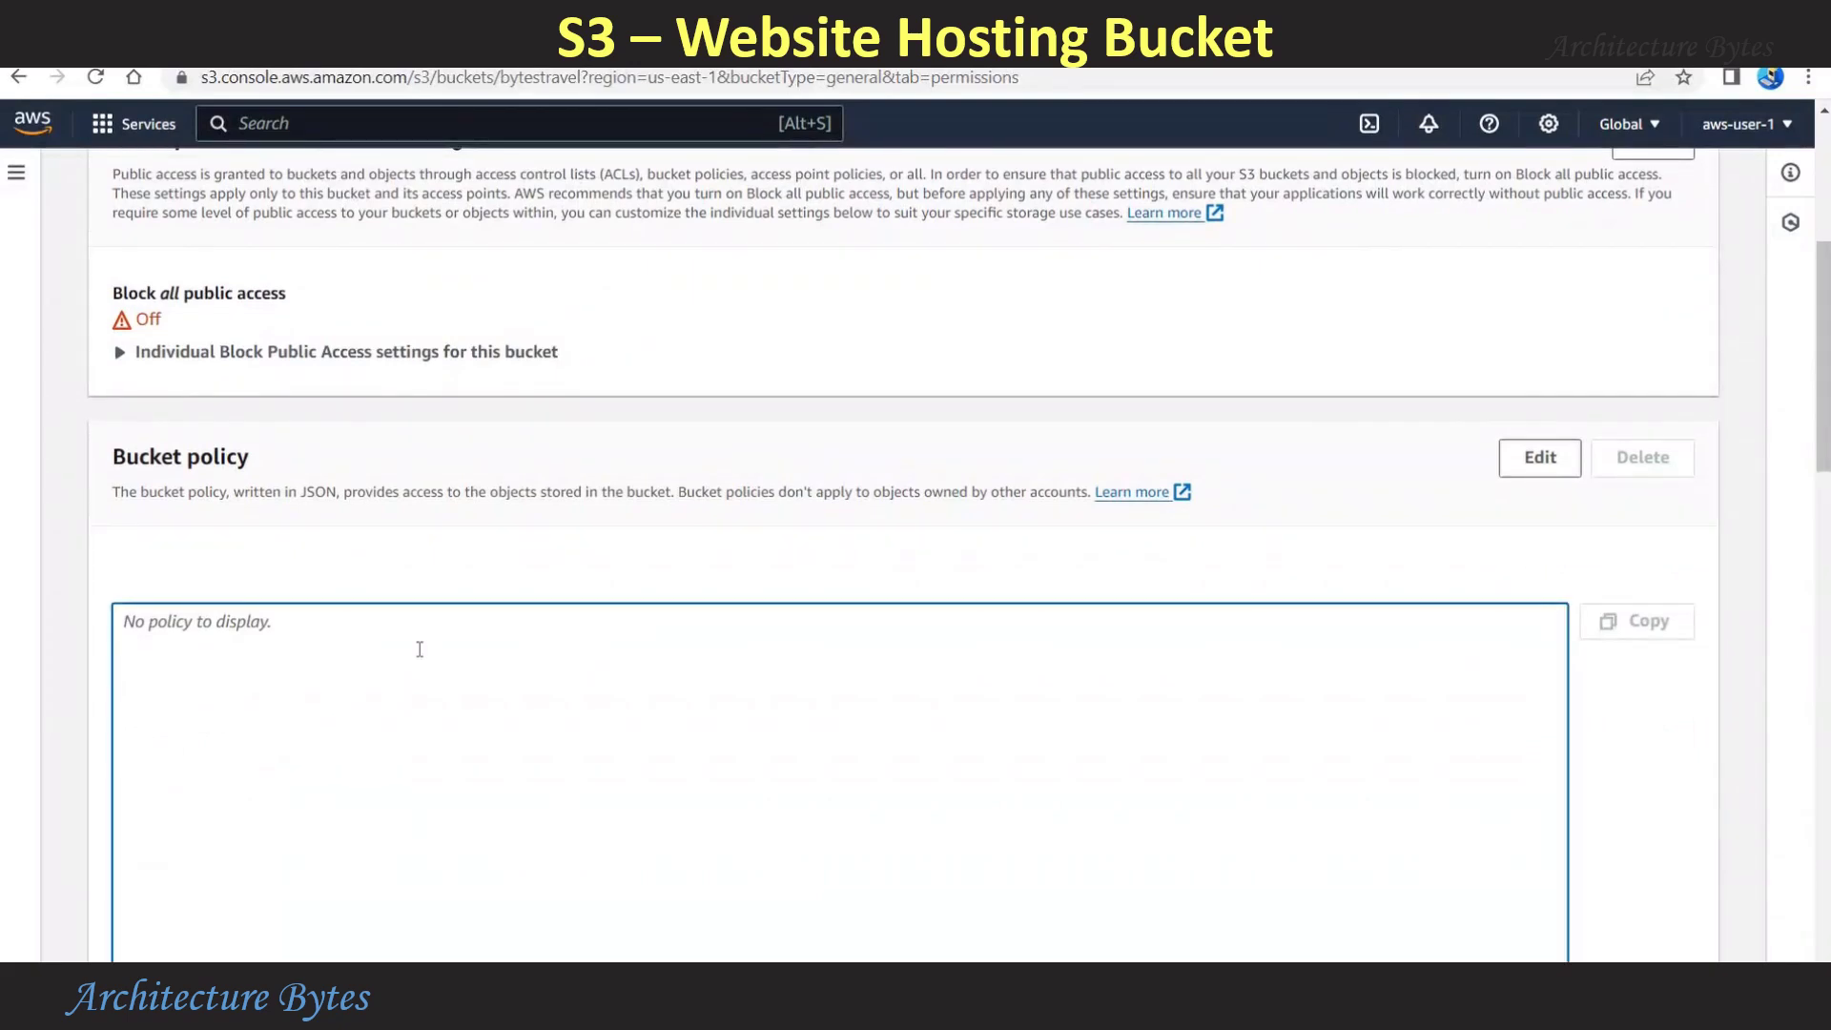
{"action": "left_click", "coordinate": [1516, 465]}
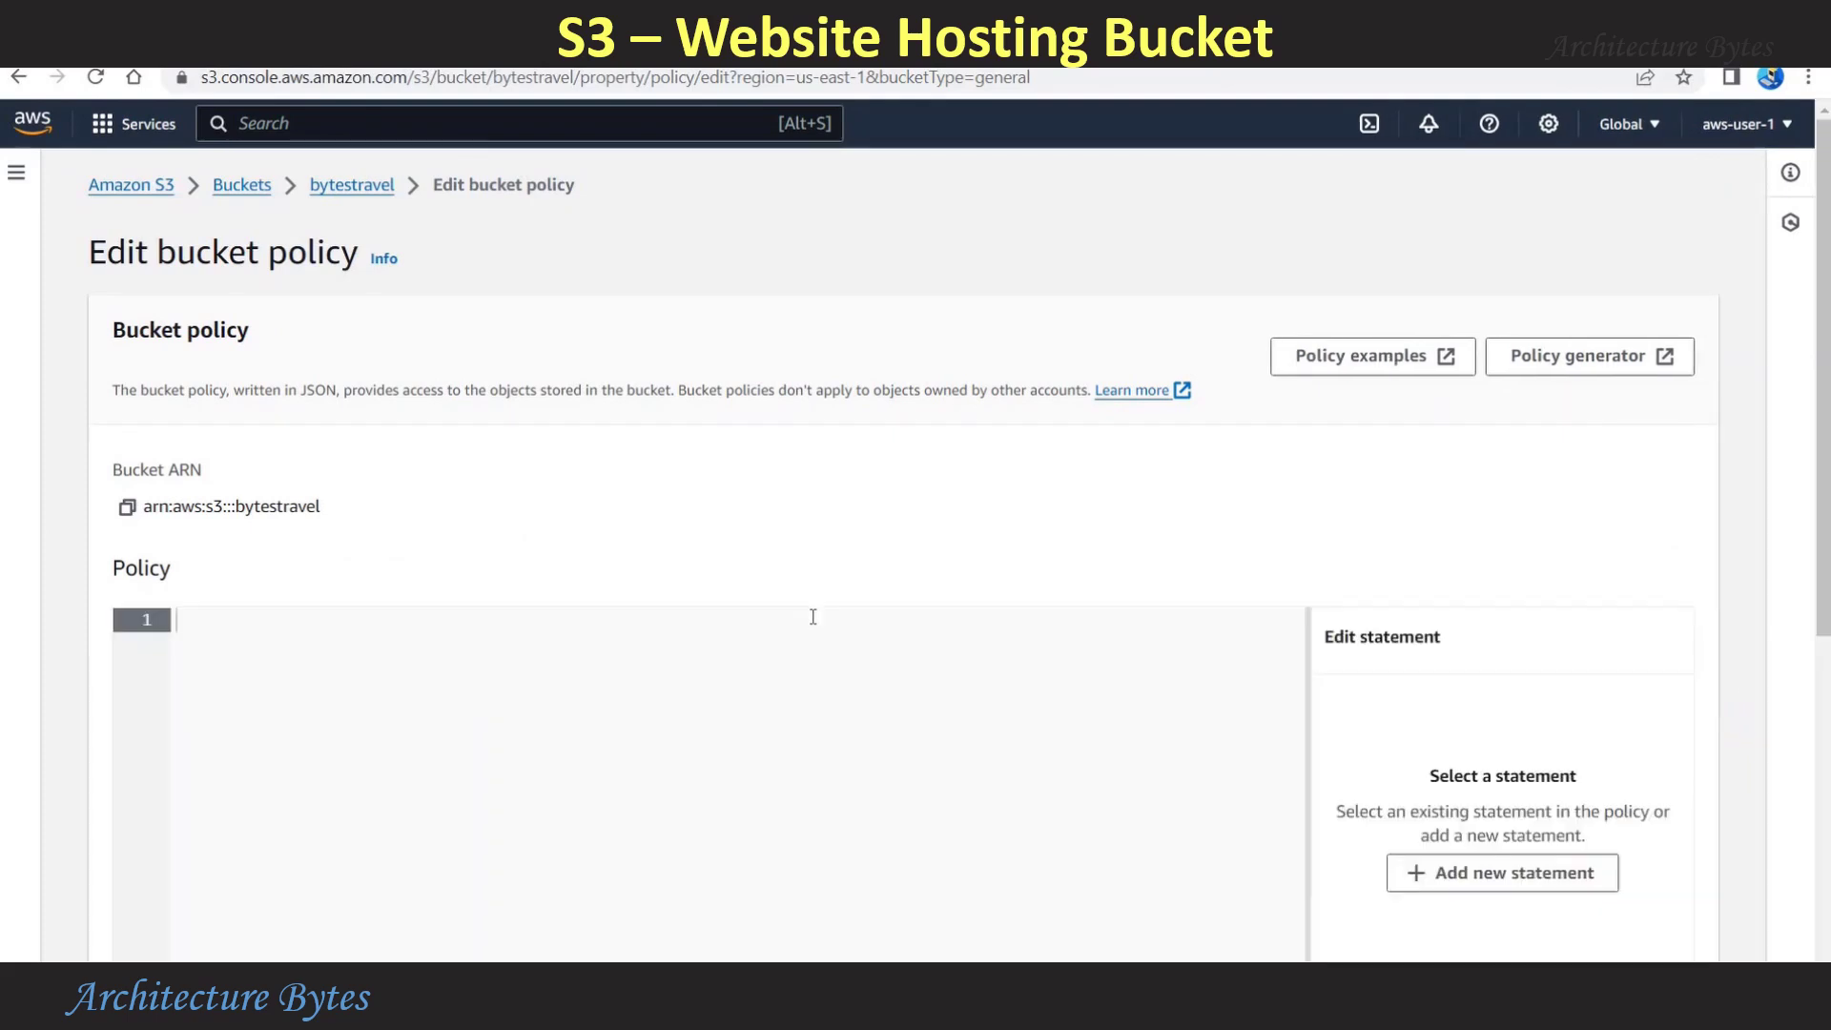
{"action": "scroll", "coordinate": [812, 617], "scroll_direction": "down", "scroll_amount": 1}
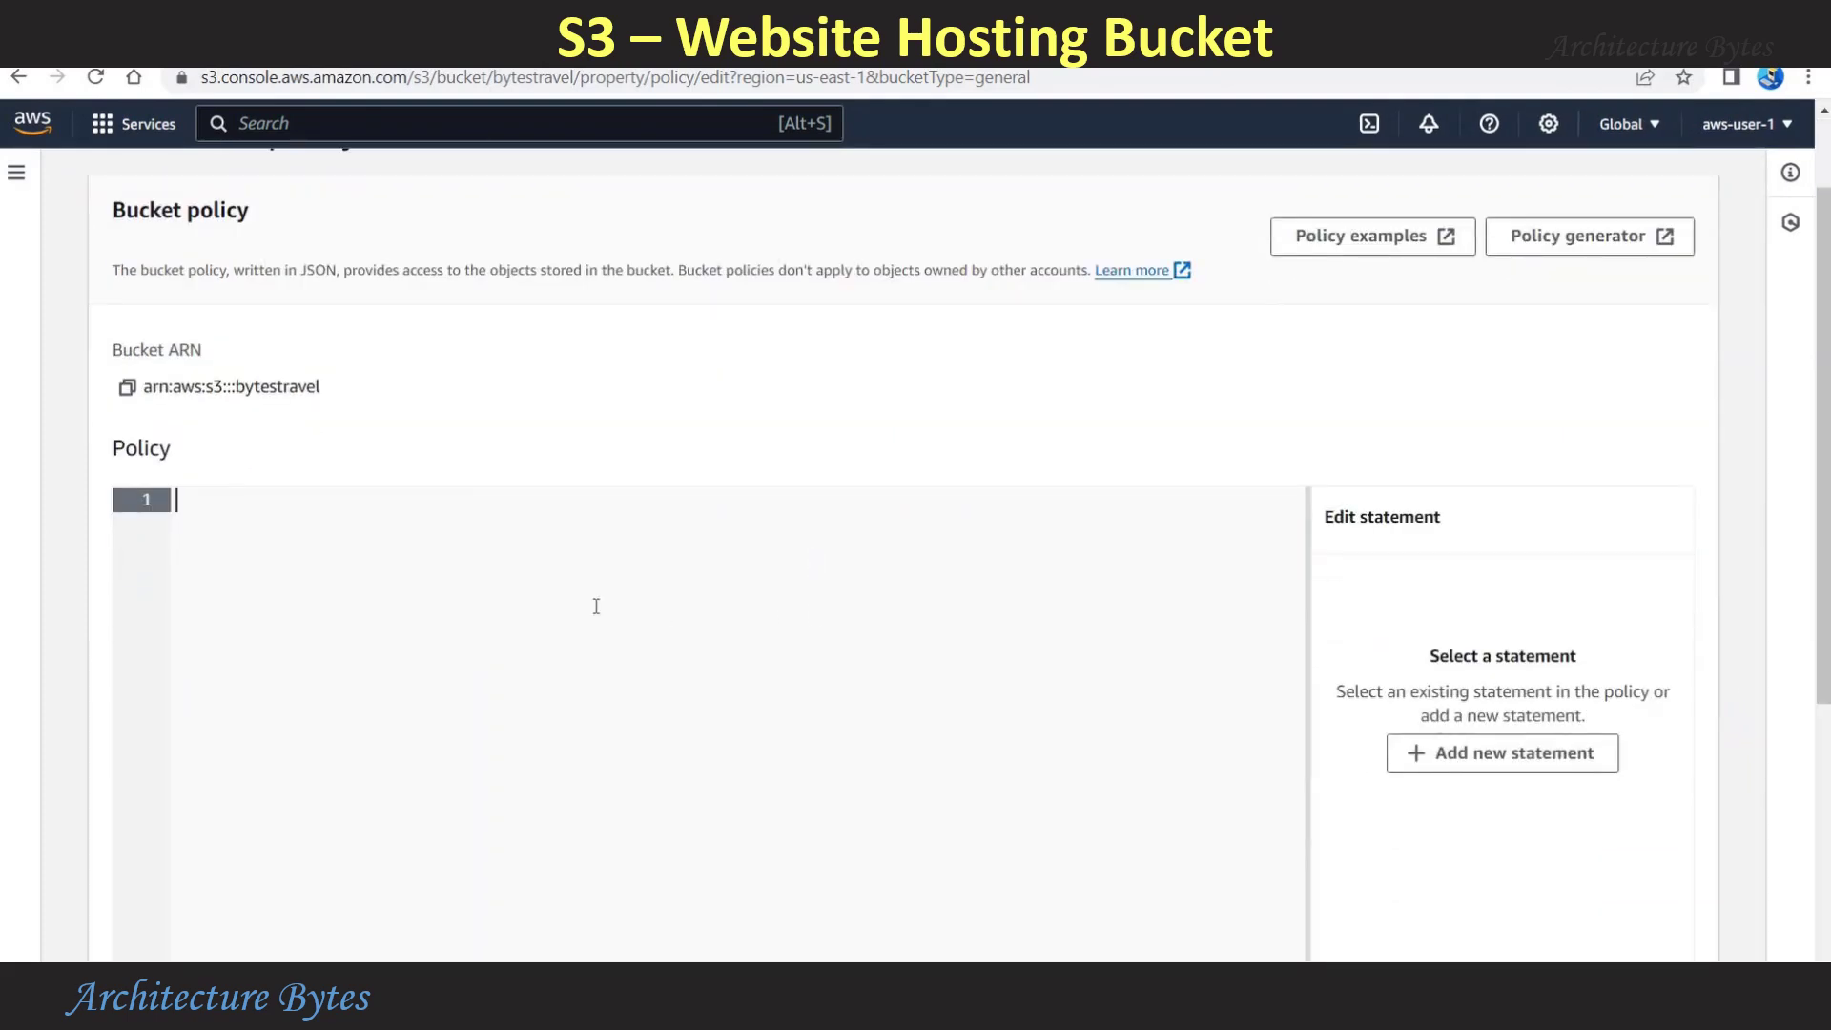
{"action": "type", "text": "{     \"Version\": \"2012-10-17\",     \"Statement\": [         {             \"Sid\": \"PublicReadGetObject\",             \"Effect\": \"Allow\",             \"Principal\": \"*\",             \"Action\": \"s3:GetObject\",             \"Resource\": \"arn:aws:s3:::bytestravel/*\"         }     ] }"}
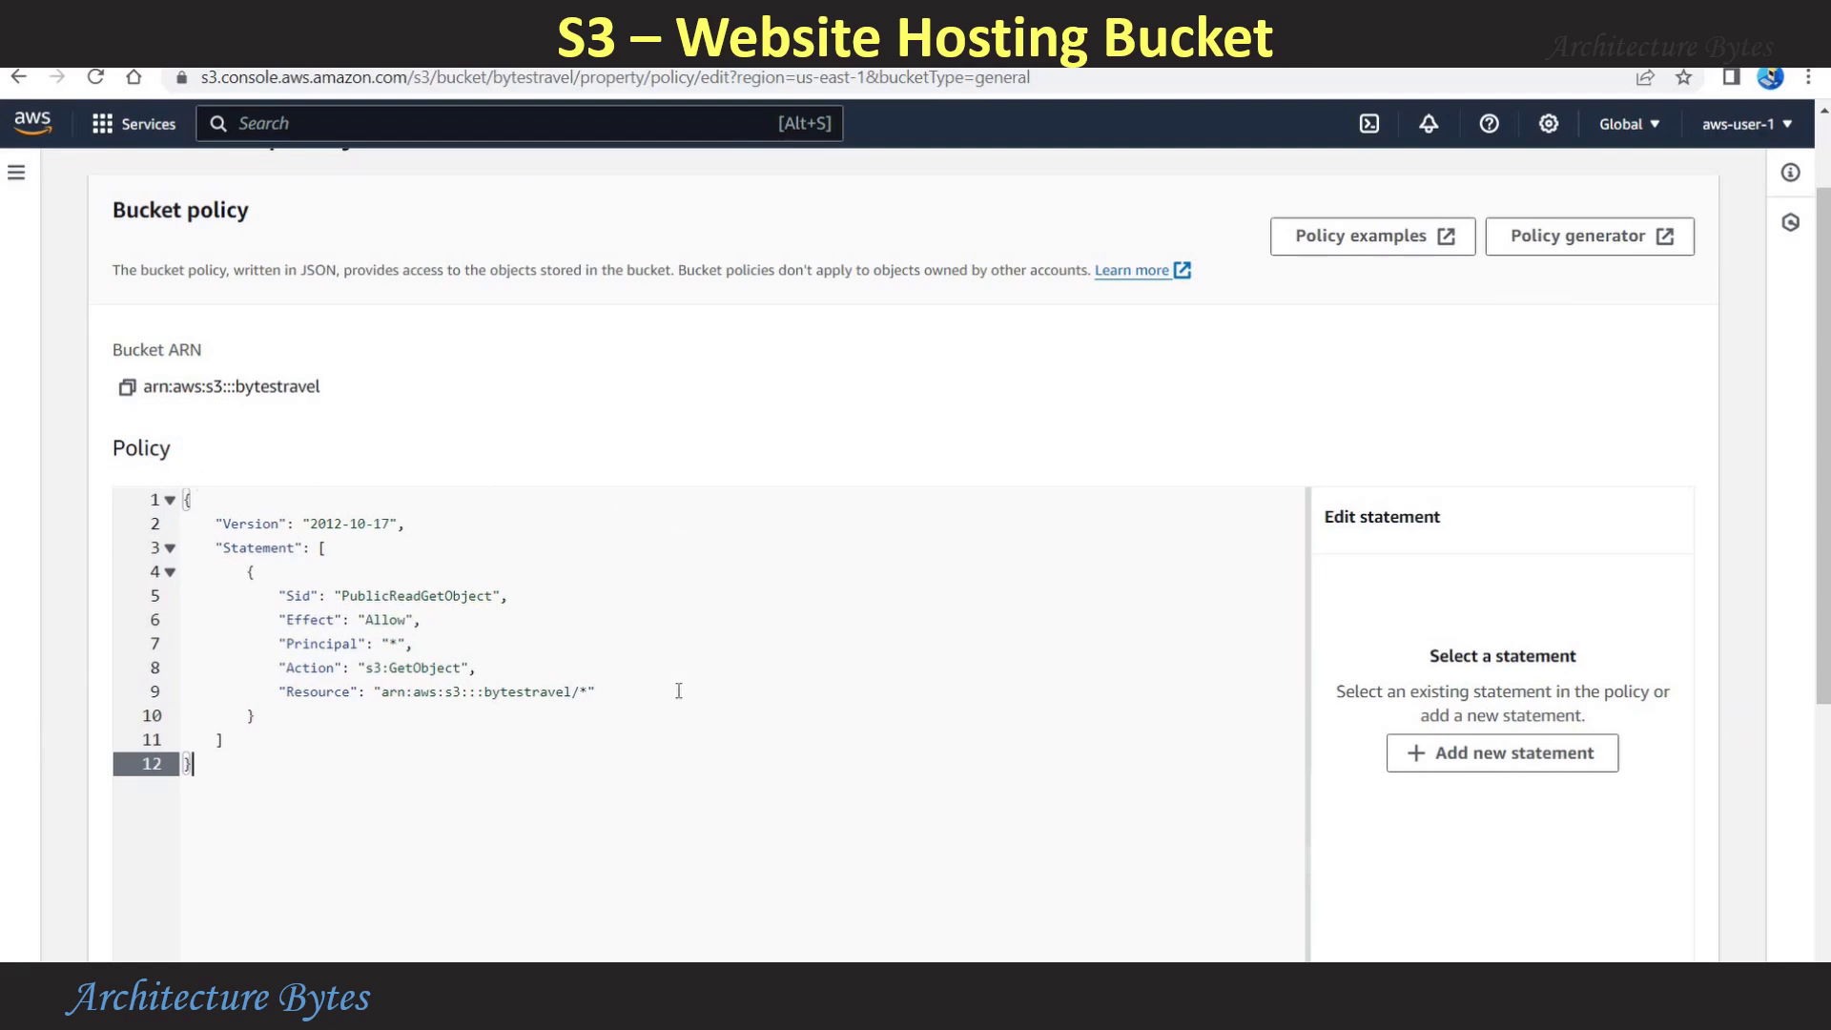
{"action": "scroll", "coordinate": [829, 701], "scroll_direction": "down", "scroll_amount": 5}
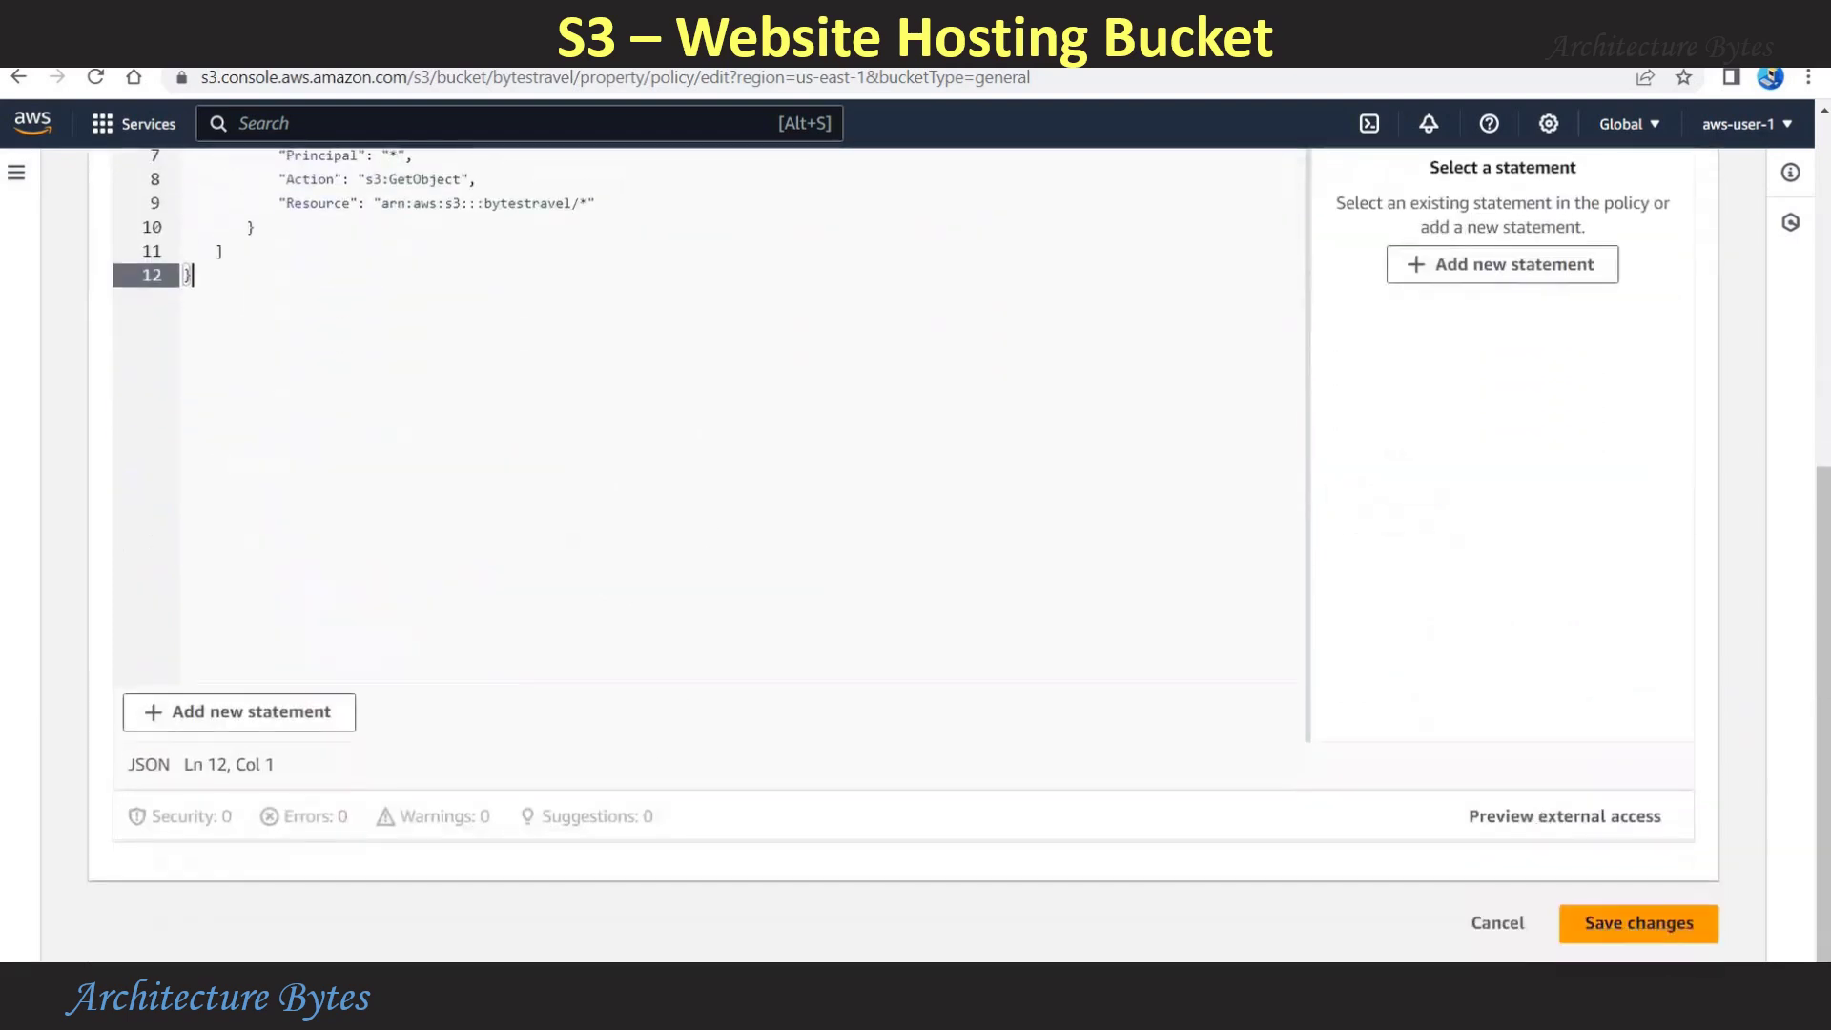
{"action": "left_click", "coordinate": [1669, 930]}
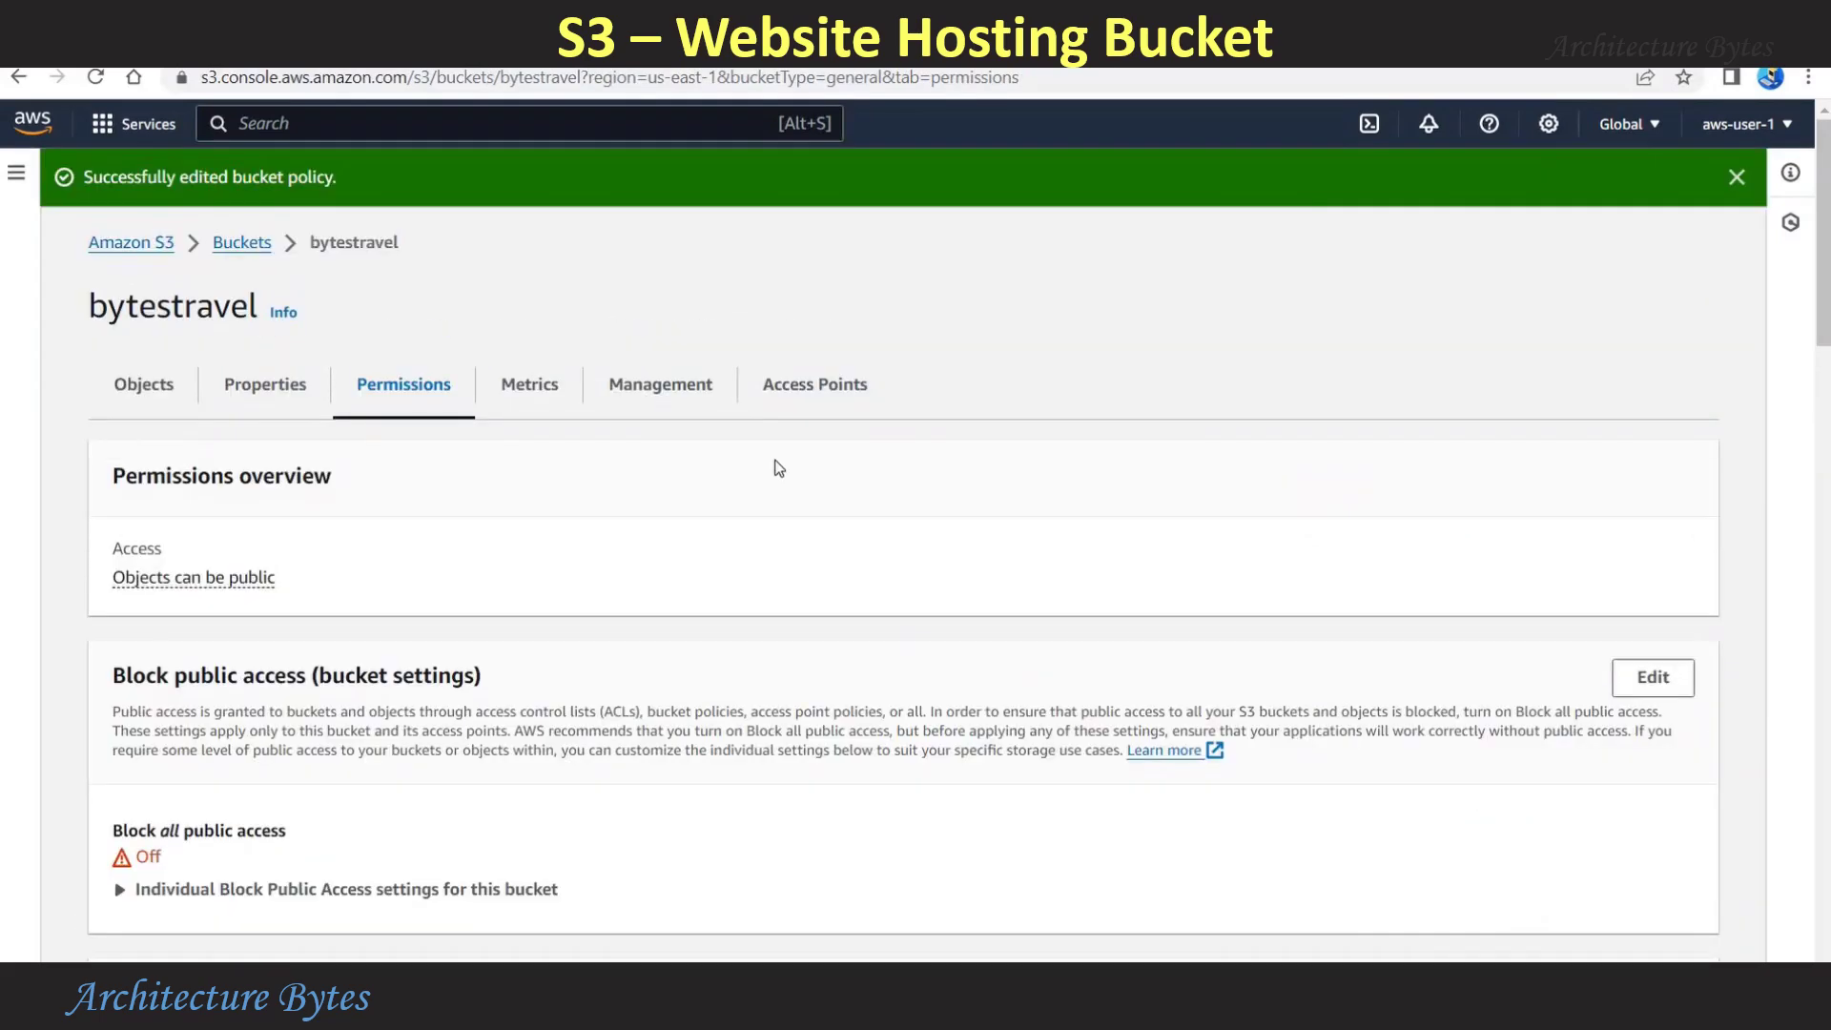
- Copy the bucket's static website hosting endpoint URL from Properties
{"action": "left_click", "coordinate": [283, 334]}
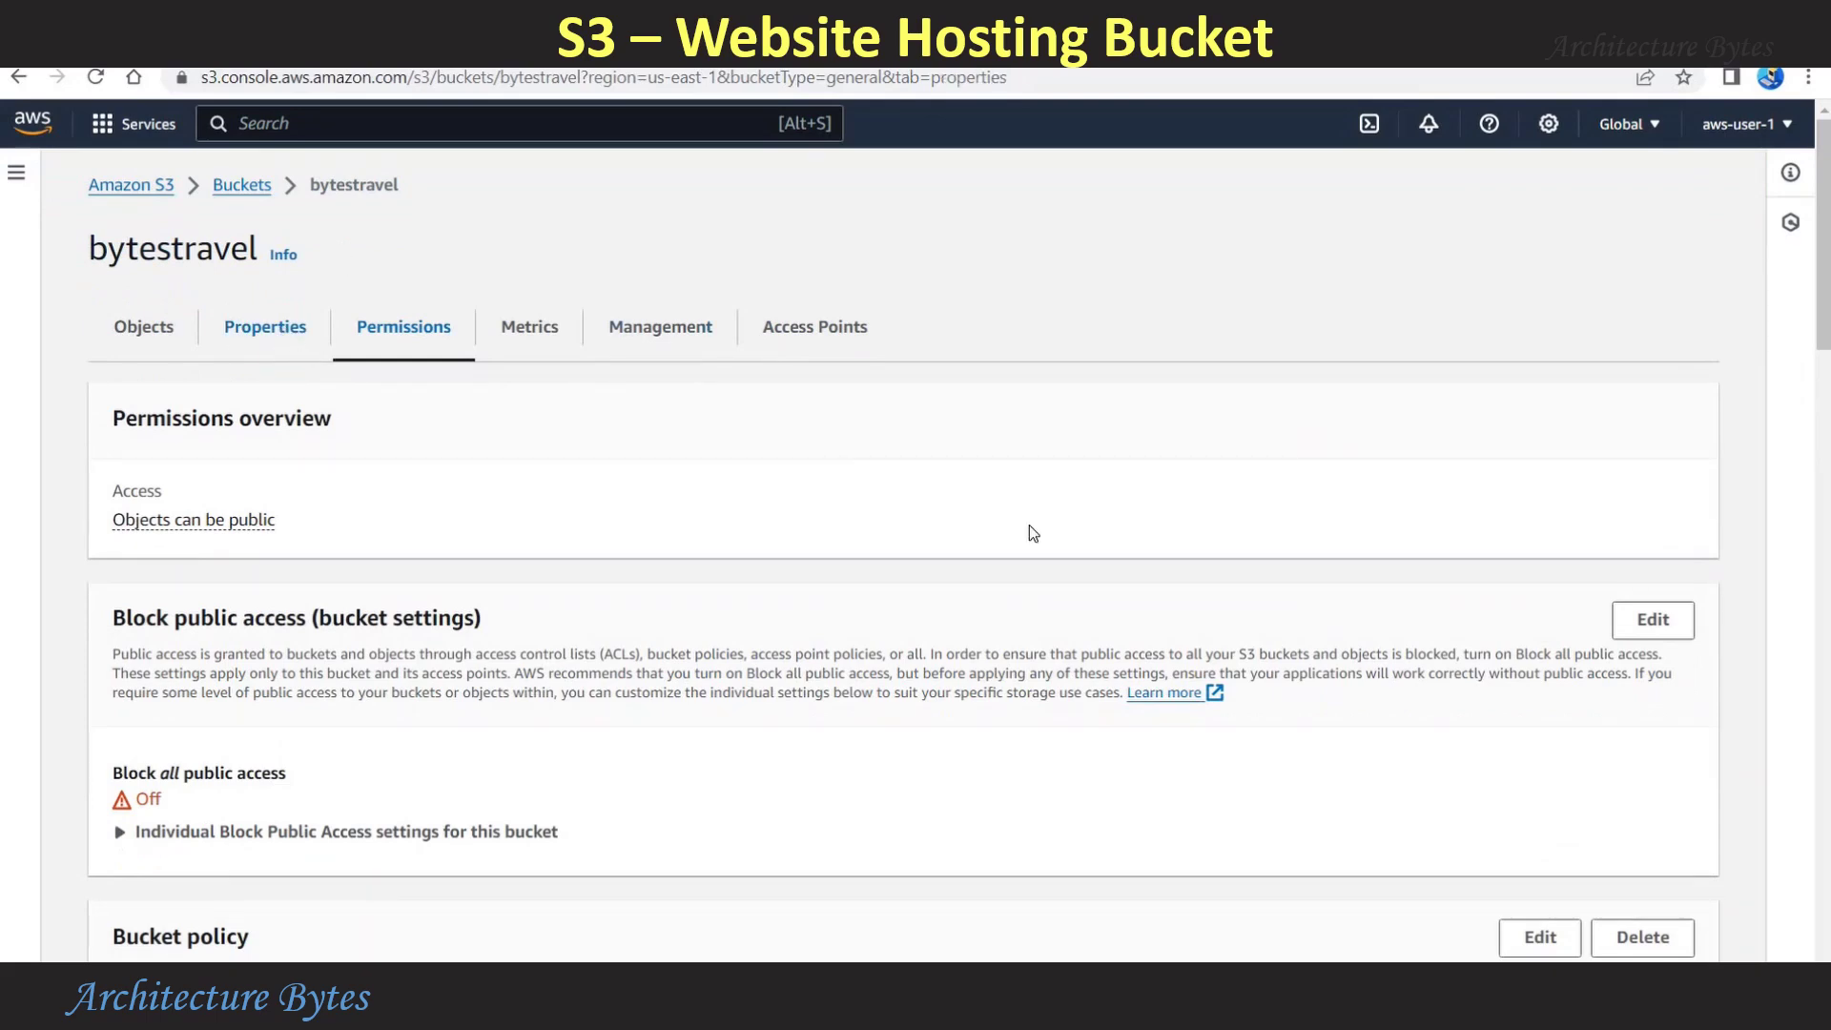
{"action": "scroll", "coordinate": [1020, 568], "scroll_direction": "down", "scroll_amount": 10}
{"action": "scroll", "coordinate": [1024, 575], "scroll_direction": "down", "scroll_amount": 15}
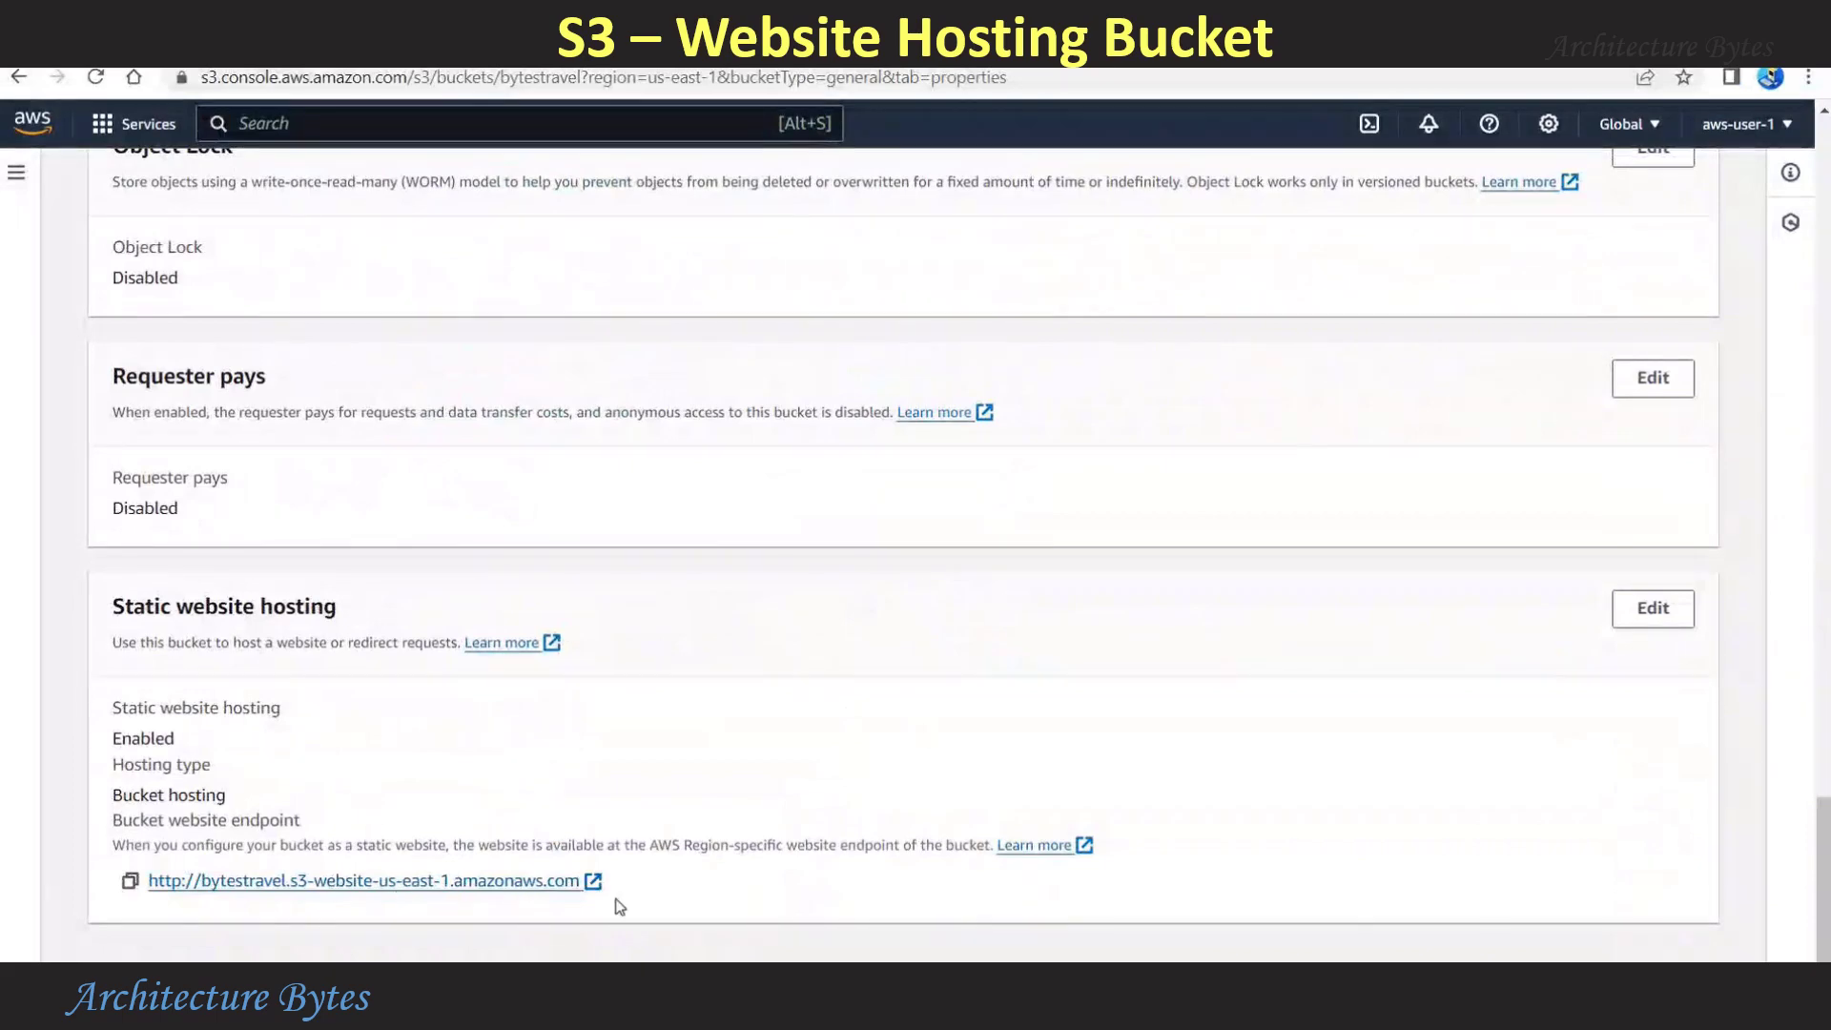
{"action": "left_click", "coordinate": [130, 882]}
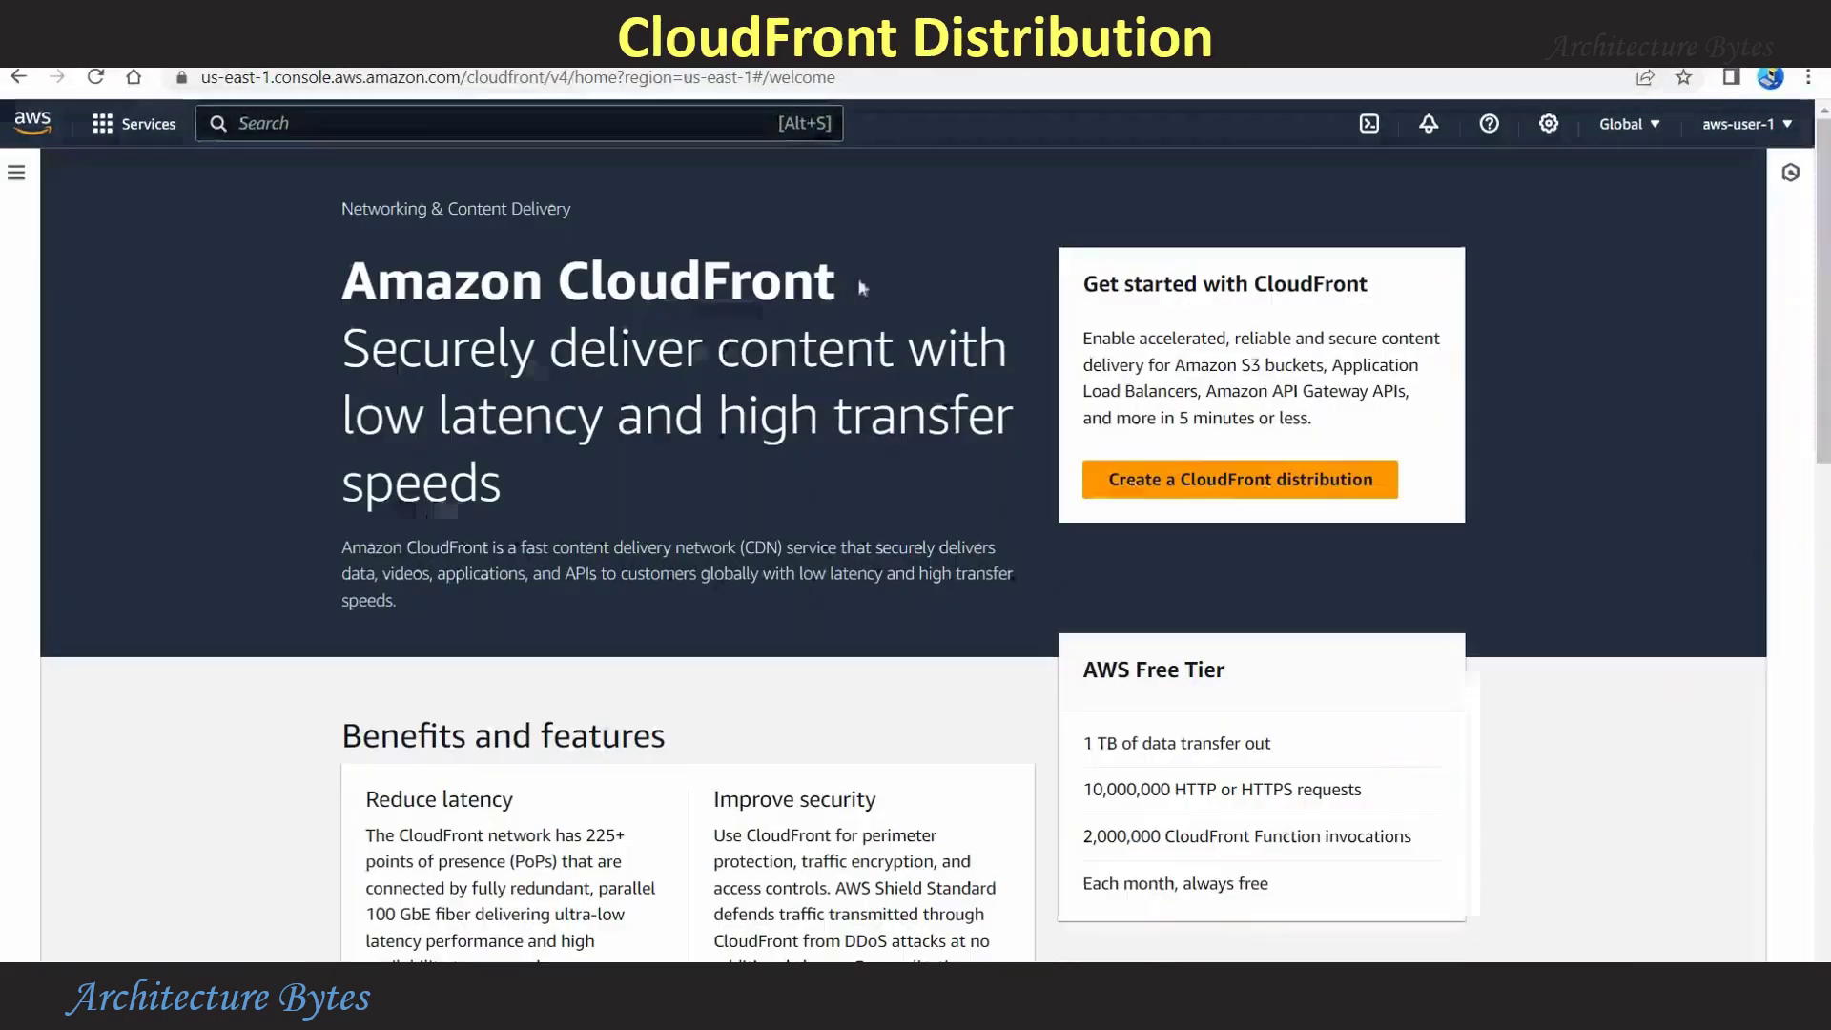
{"action": "left_click", "coordinate": [1284, 492]}
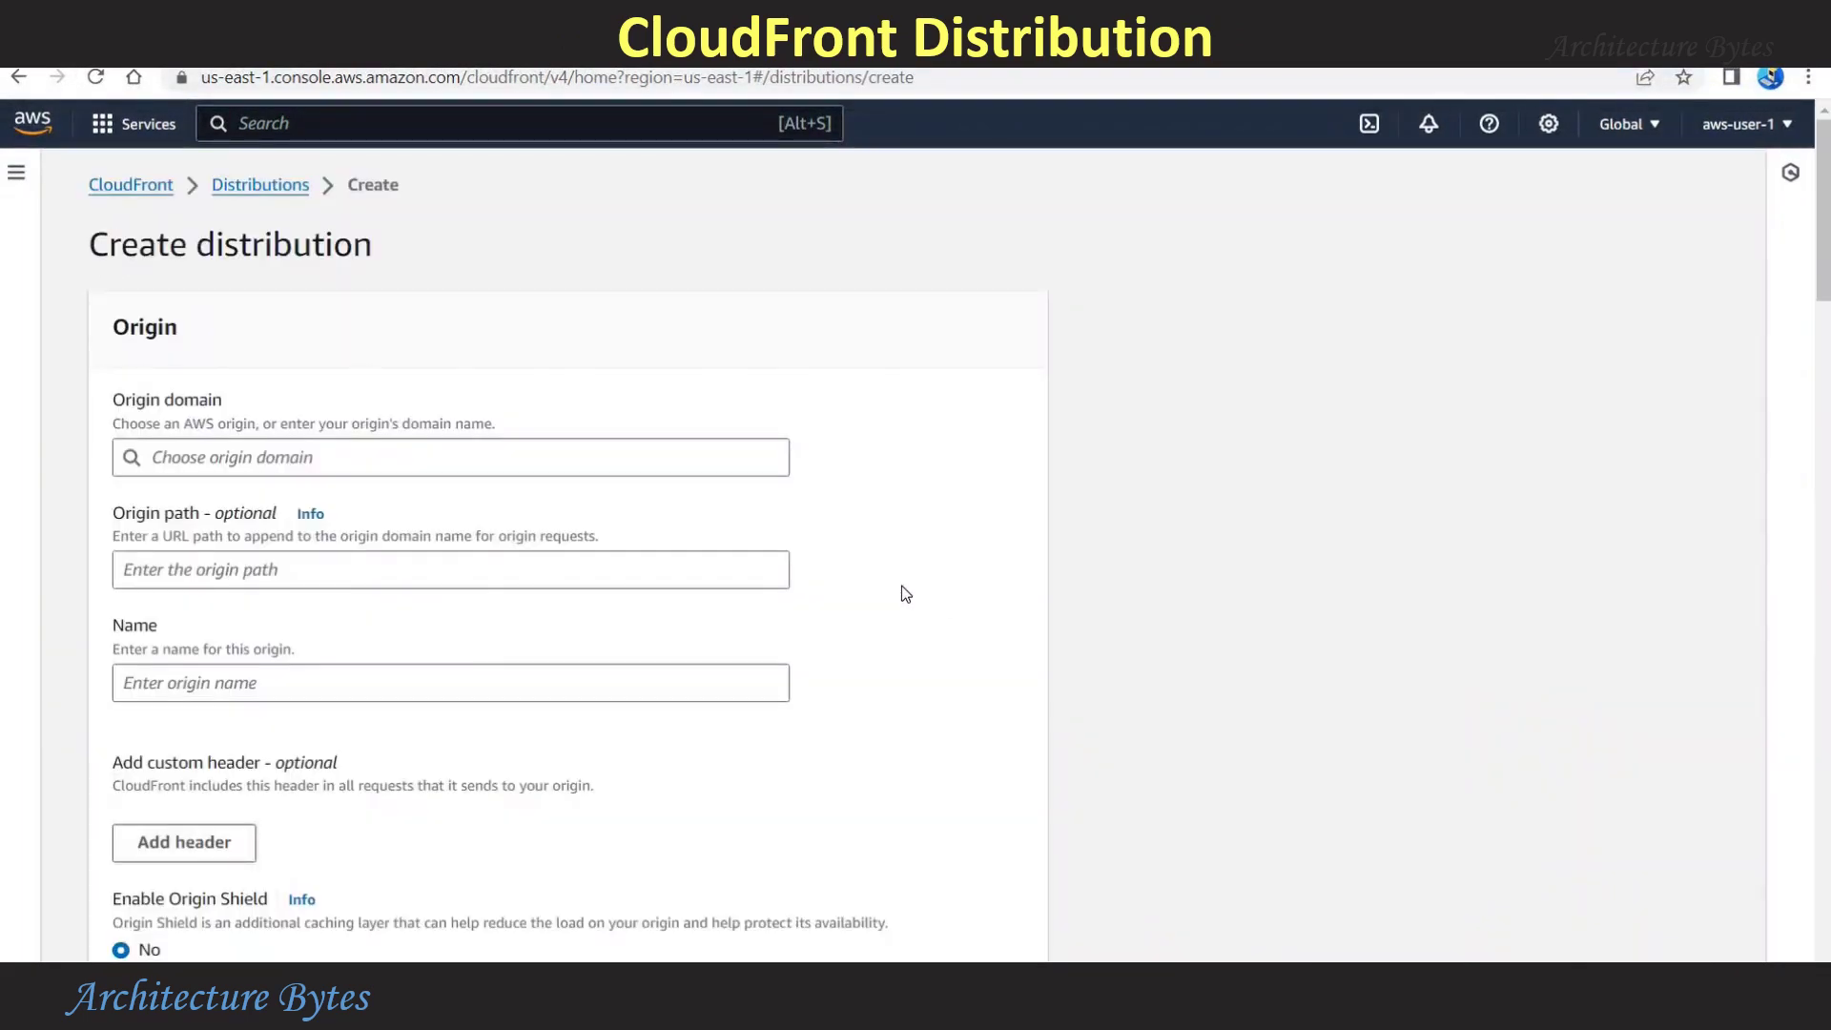
{"action": "left_click", "coordinate": [449, 457]}
{"action": "type", "text": "http://bytestravel.s3-website-us-east-1.amazonaws.com"}
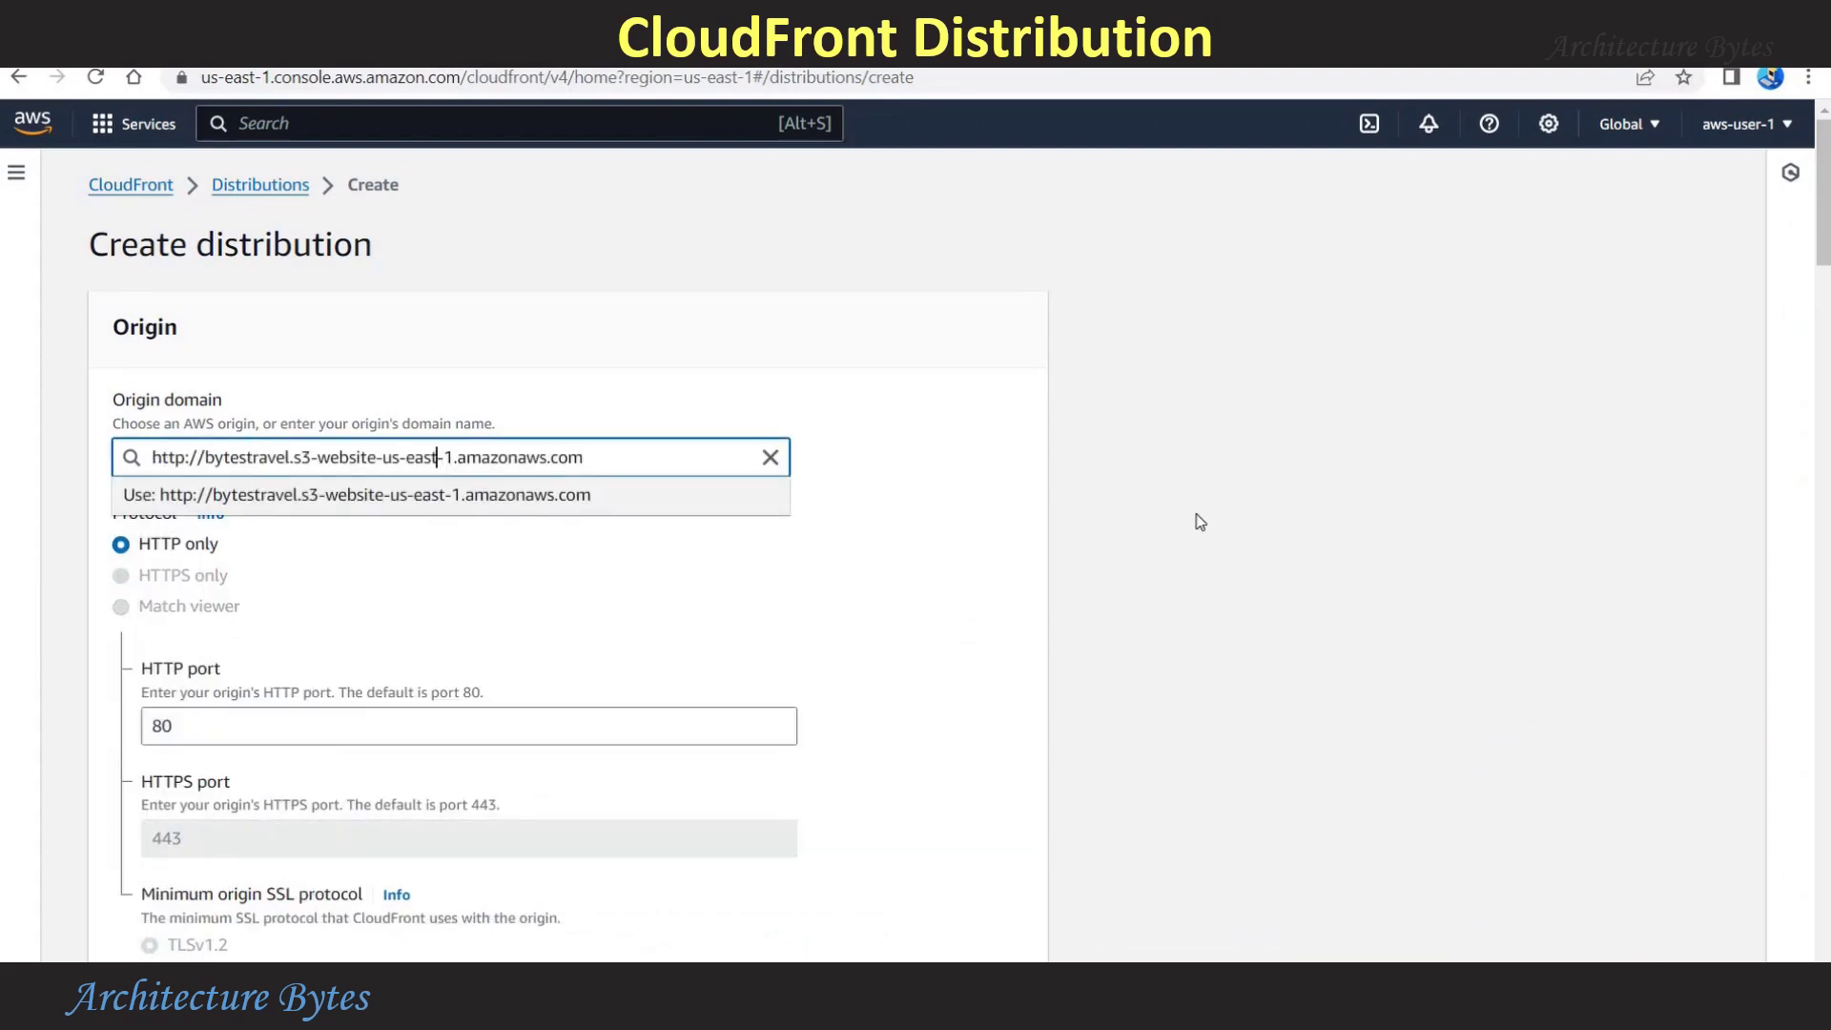
{"action": "key", "text": "Left"}
{"action": "key", "text": "Left"}
{"action": "key", "text": "Left"}
{"action": "key", "text": "Left"}
{"action": "key", "text": "Left"}
{"action": "key", "text": "Left"}
{"action": "key", "text": "Left"}
{"action": "key", "text": "Left"}
{"action": "key", "text": "Left"}
{"action": "key", "text": "Left"}
{"action": "key", "text": "Left"}
{"action": "key", "text": "Left"}
{"action": "key", "text": "Left"}
{"action": "key", "text": "Left"}
{"action": "key", "text": "Left"}
{"action": "key", "text": "Left"}
{"action": "key", "text": "Left"}
{"action": "key", "text": "Left"}
{"action": "key", "text": "shift+Home"}
{"action": "key", "text": "BackSpace"}
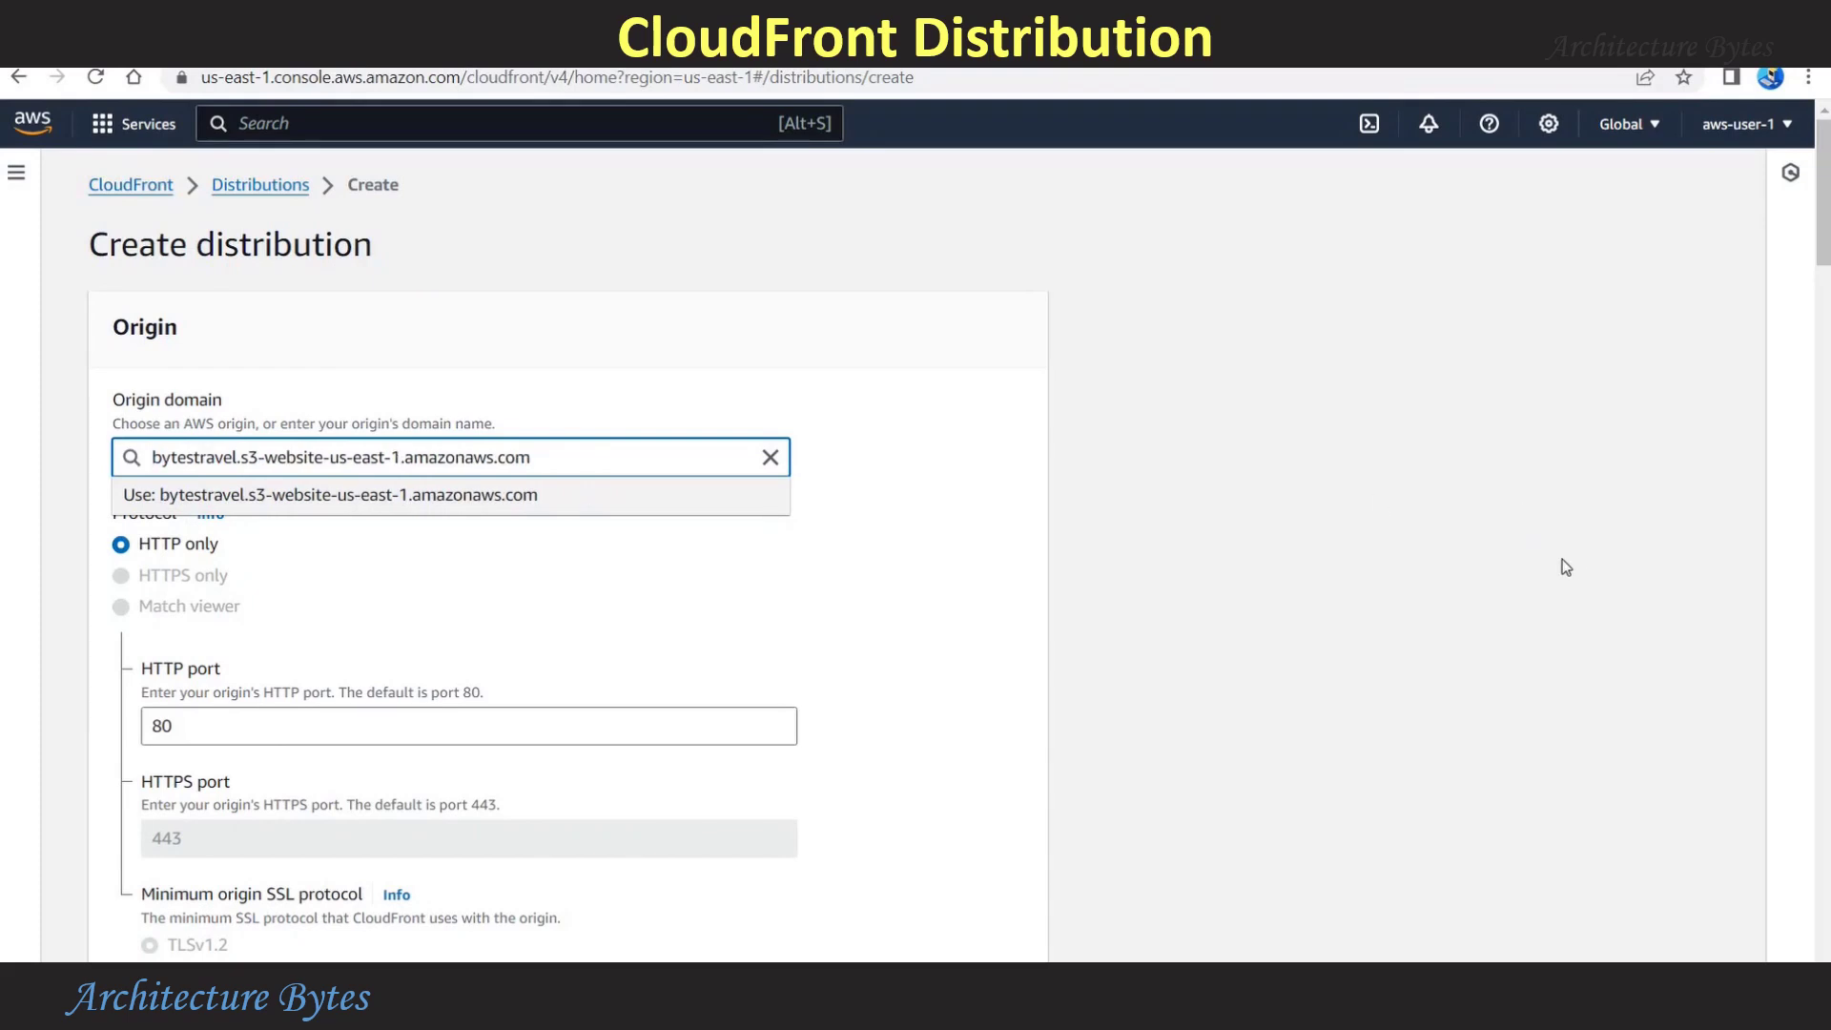
{"action": "left_click", "coordinate": [700, 584]}
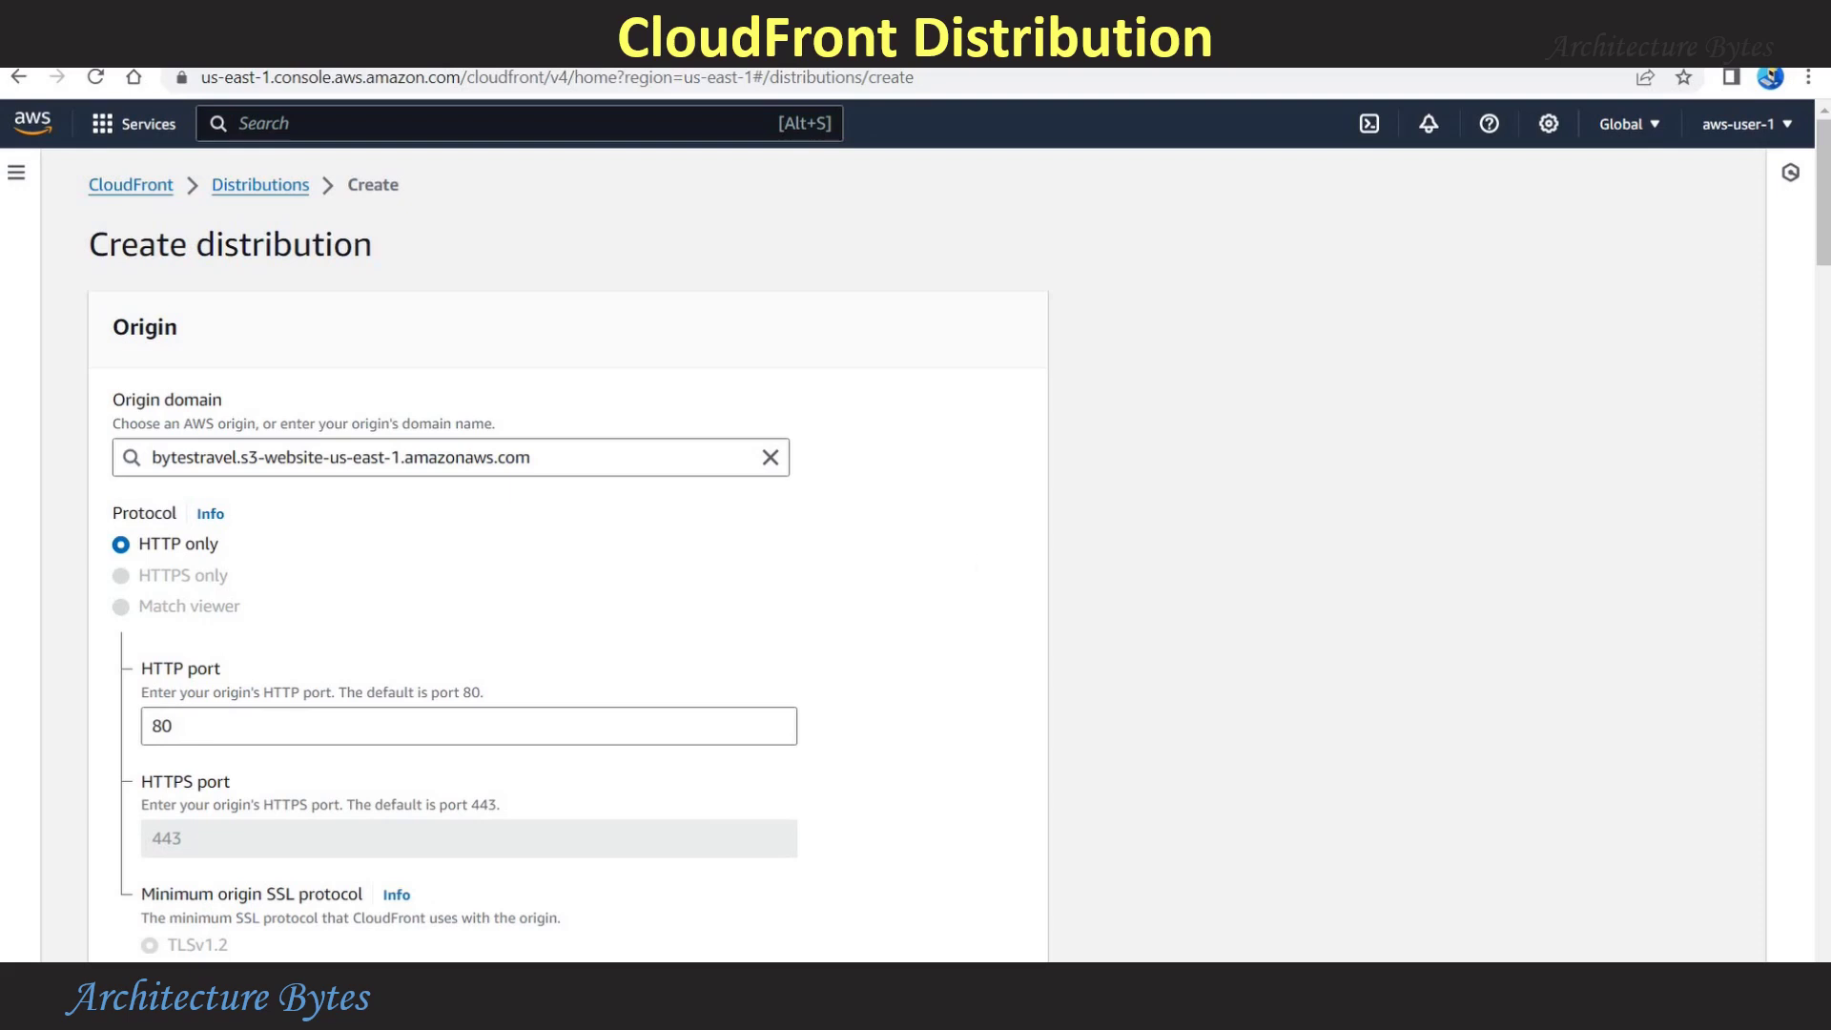
- Set HTTPS-only viewers, all HTTP methods, and the North America, Europe, Asia, Middle East, Africa price class
{"action": "scroll", "coordinate": [978, 558], "scroll_direction": "down", "scroll_amount": 6}
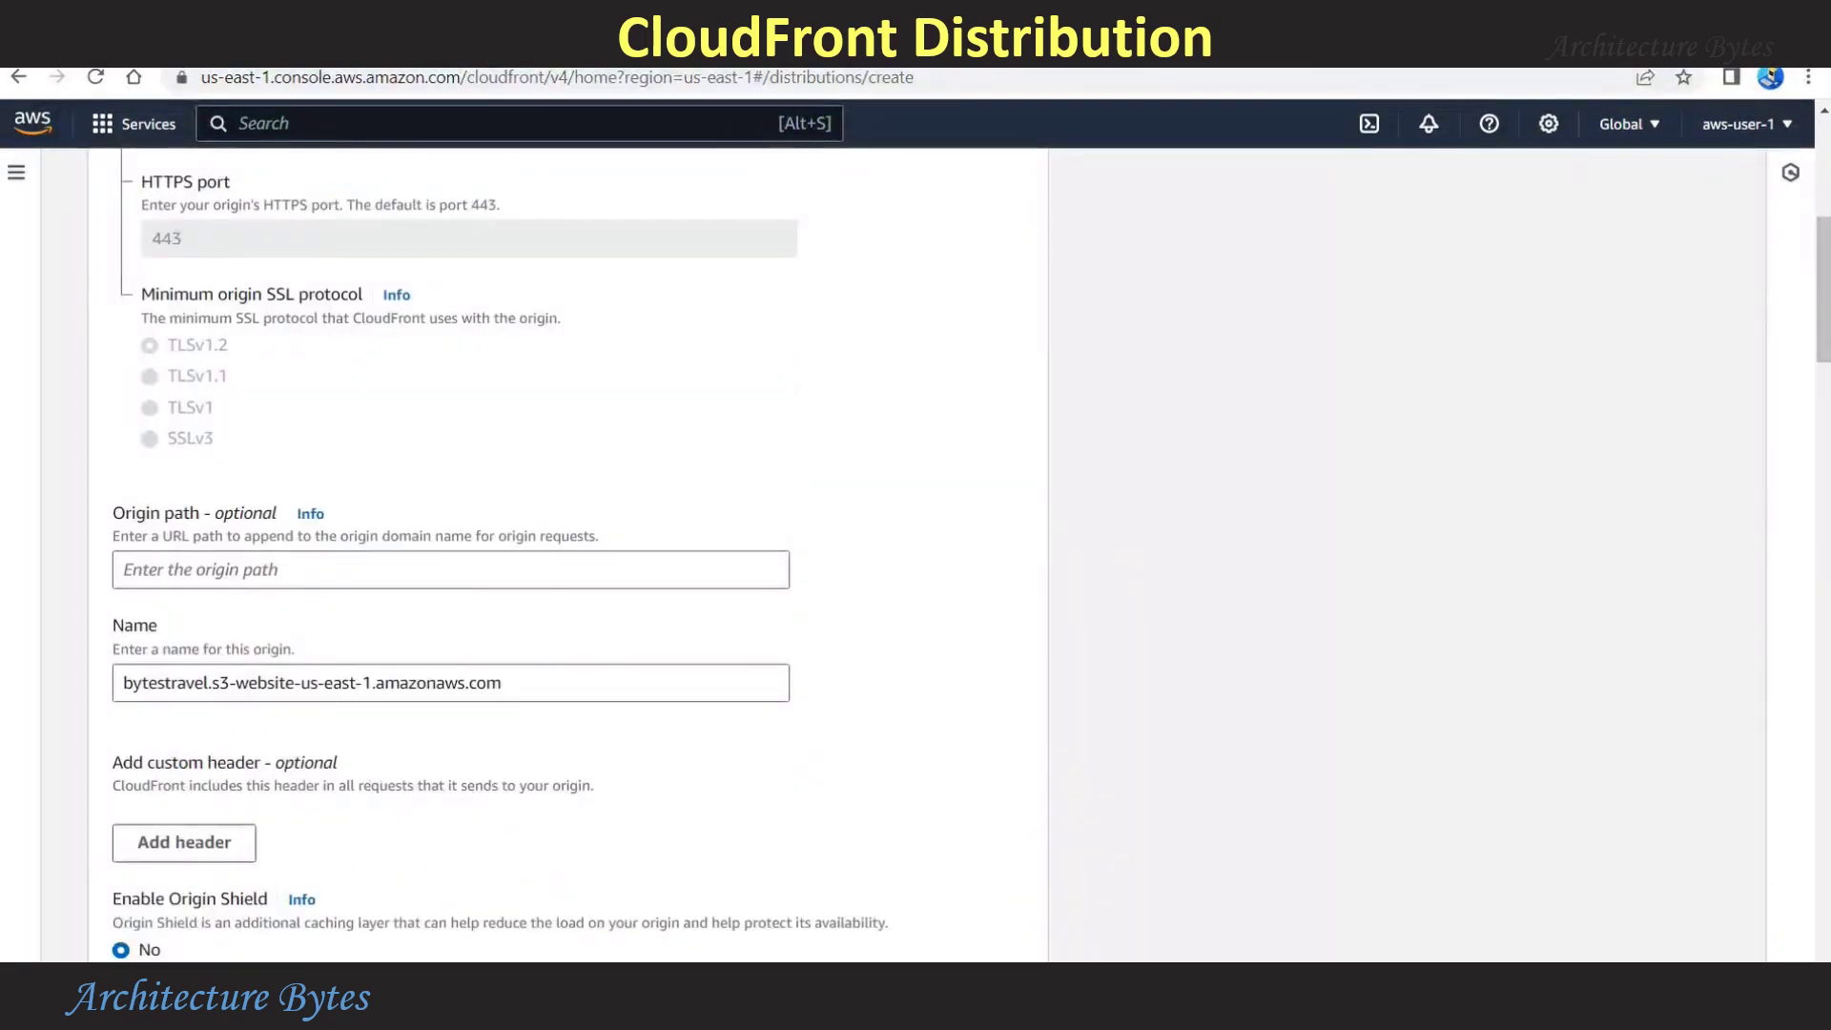
{"action": "scroll", "coordinate": [959, 549], "scroll_direction": "down", "scroll_amount": 5}
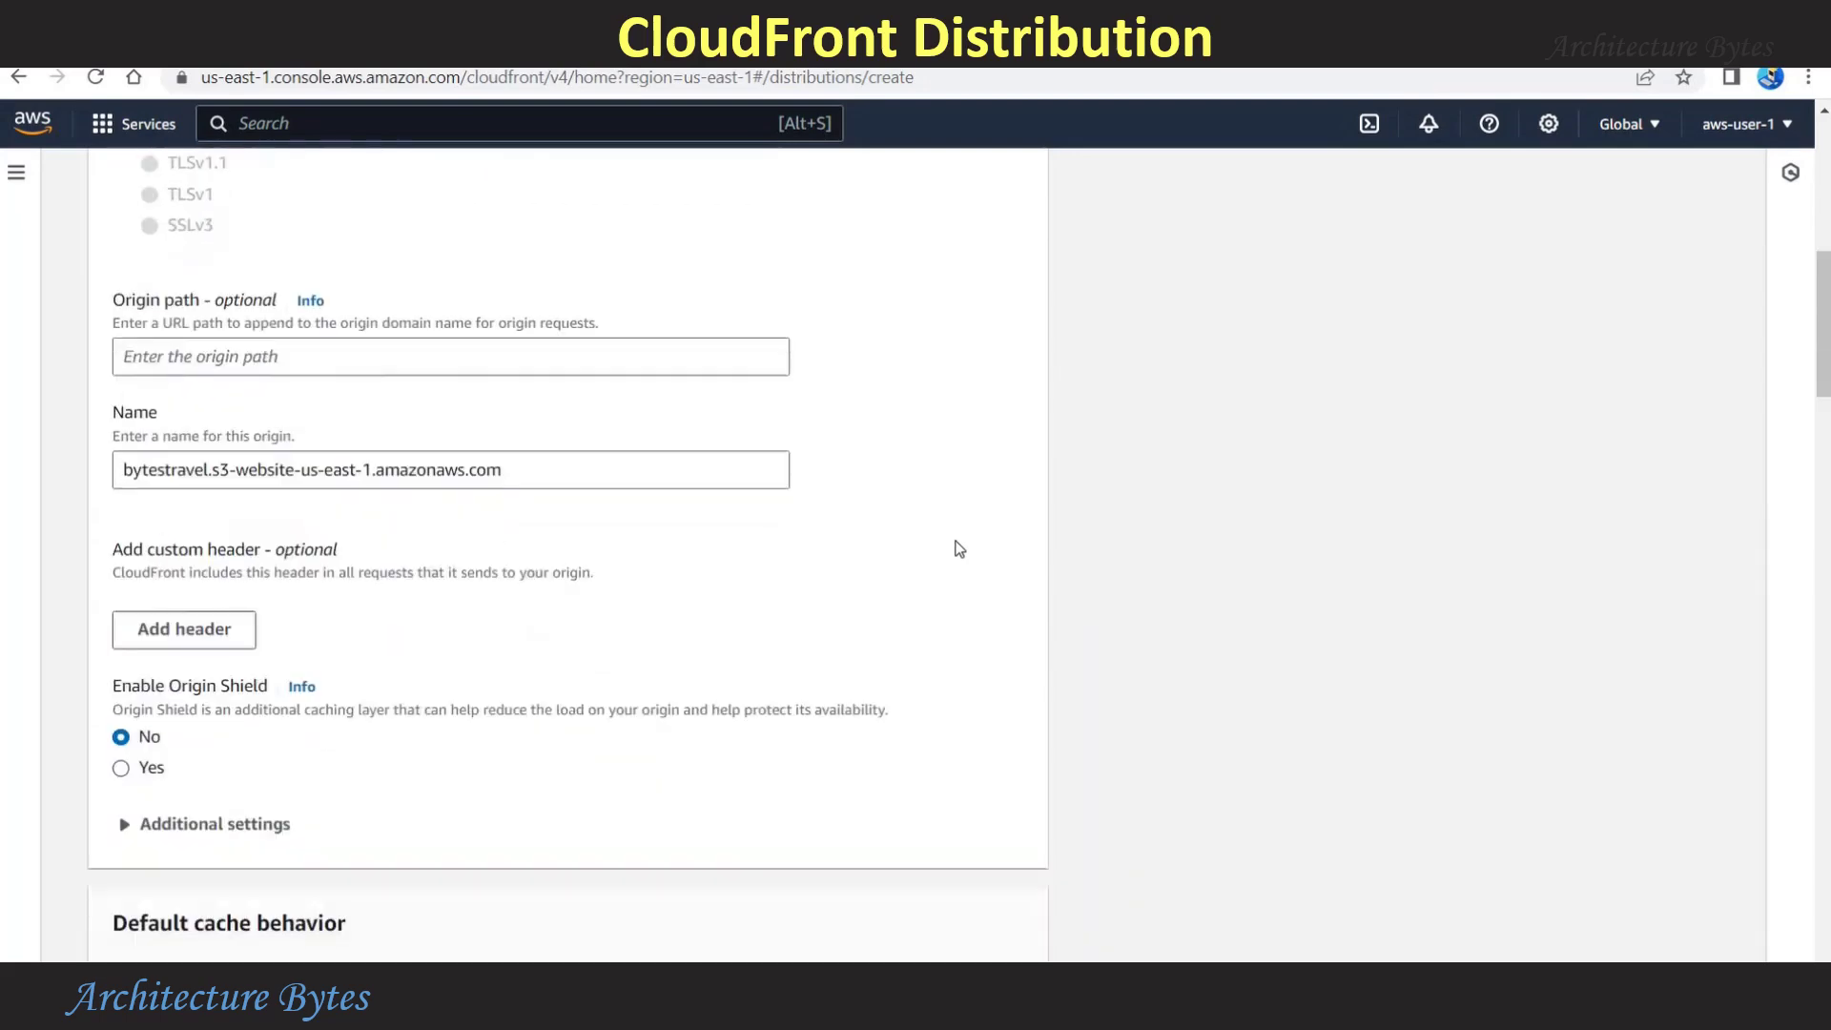
{"action": "scroll", "coordinate": [960, 549], "scroll_direction": "down", "scroll_amount": 5}
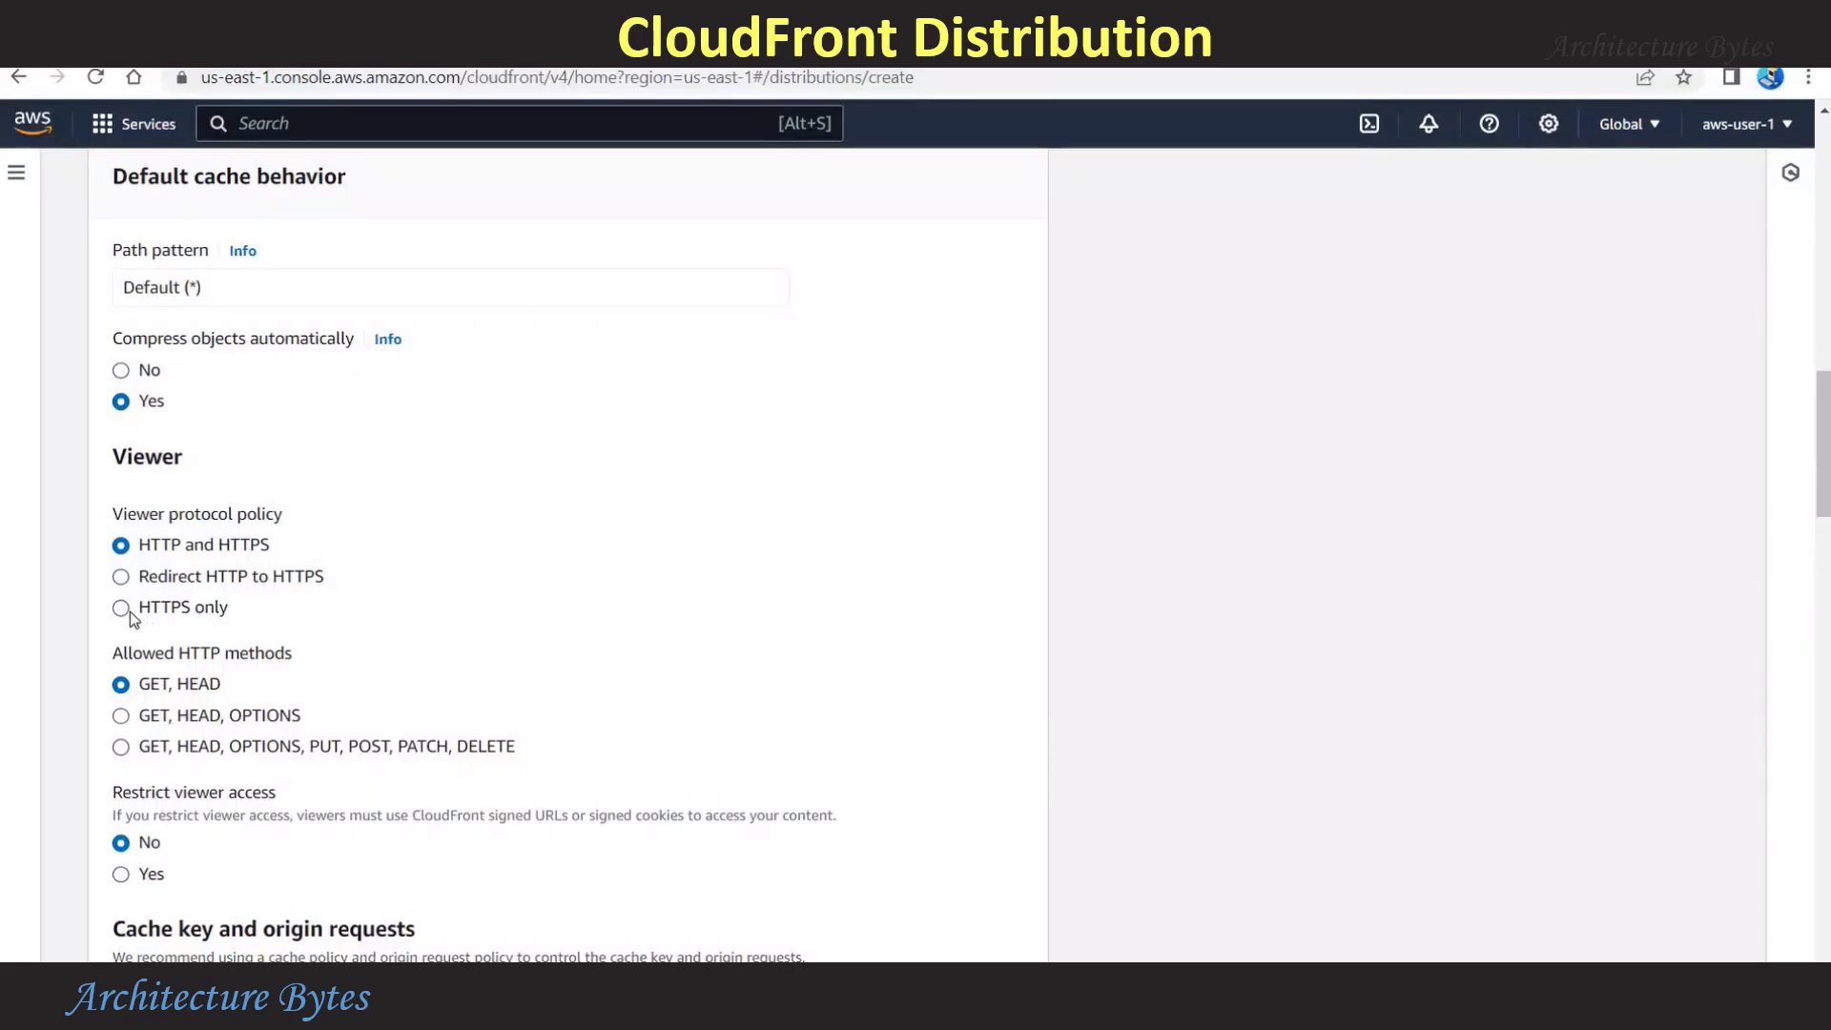
{"action": "left_click", "coordinate": [130, 610]}
{"action": "scroll", "coordinate": [557, 639], "scroll_direction": "down", "scroll_amount": 1}
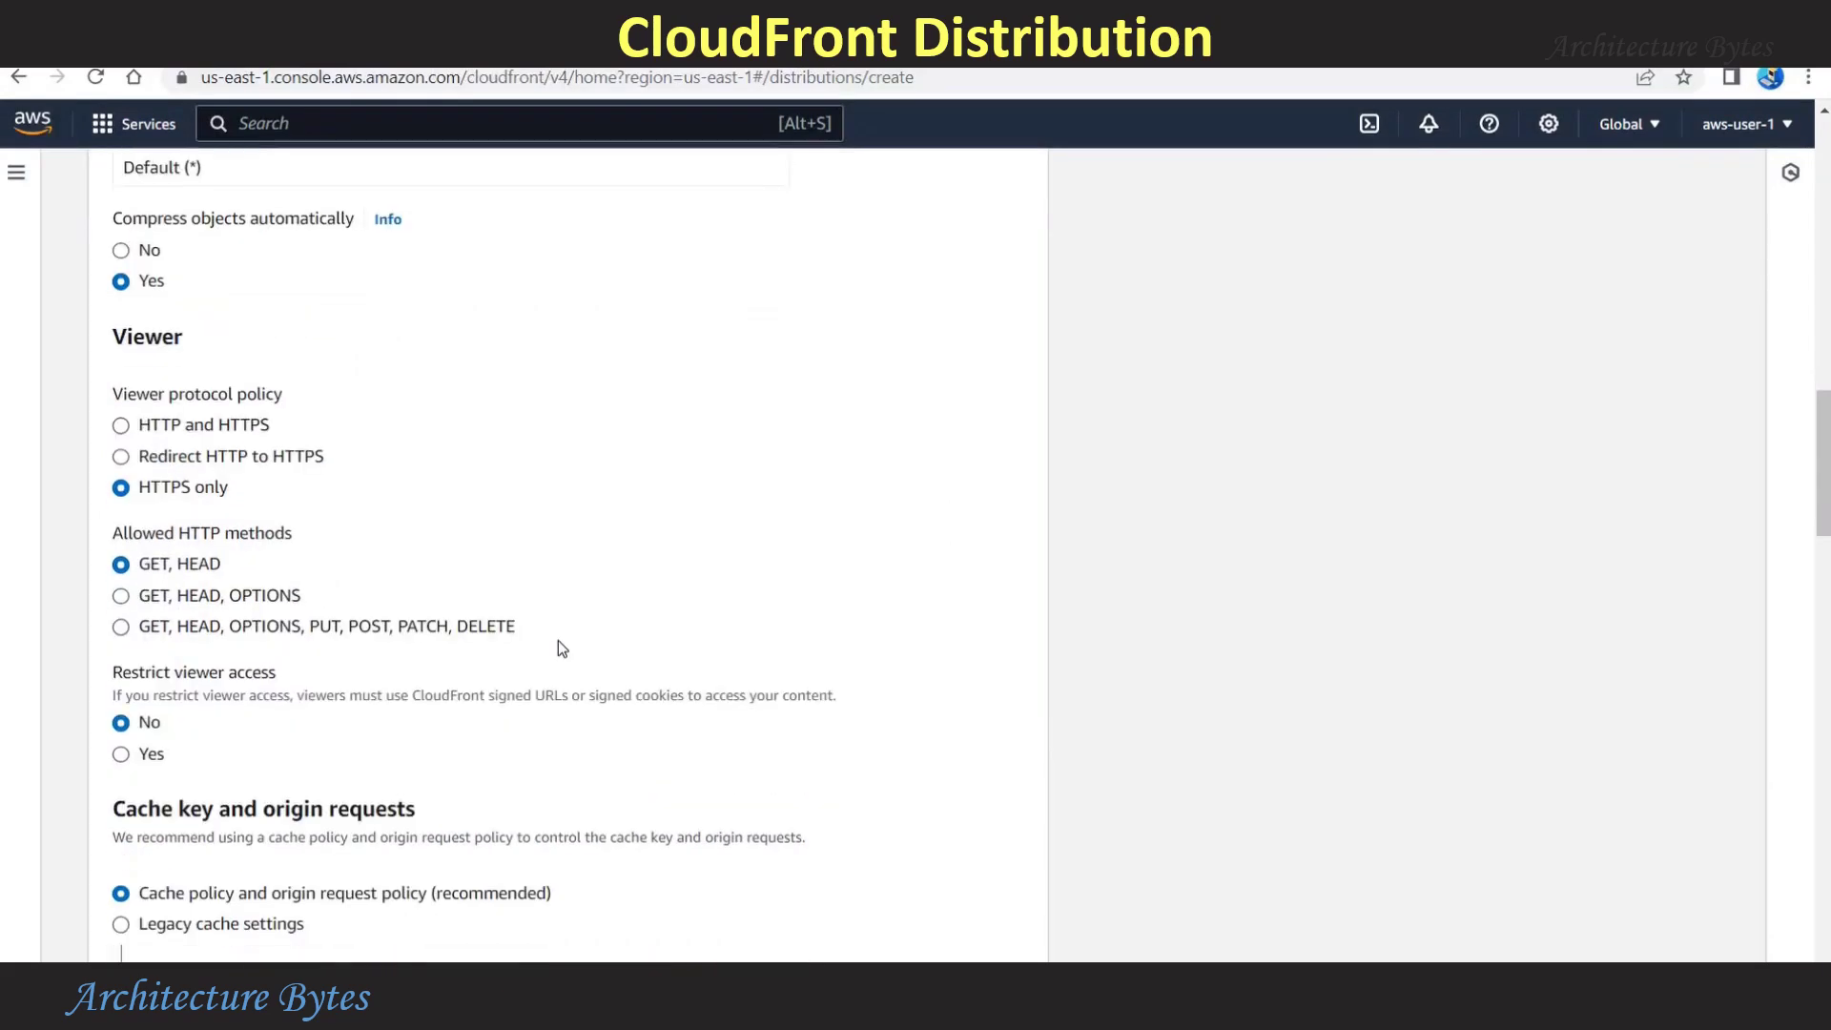
{"action": "left_click", "coordinate": [120, 628]}
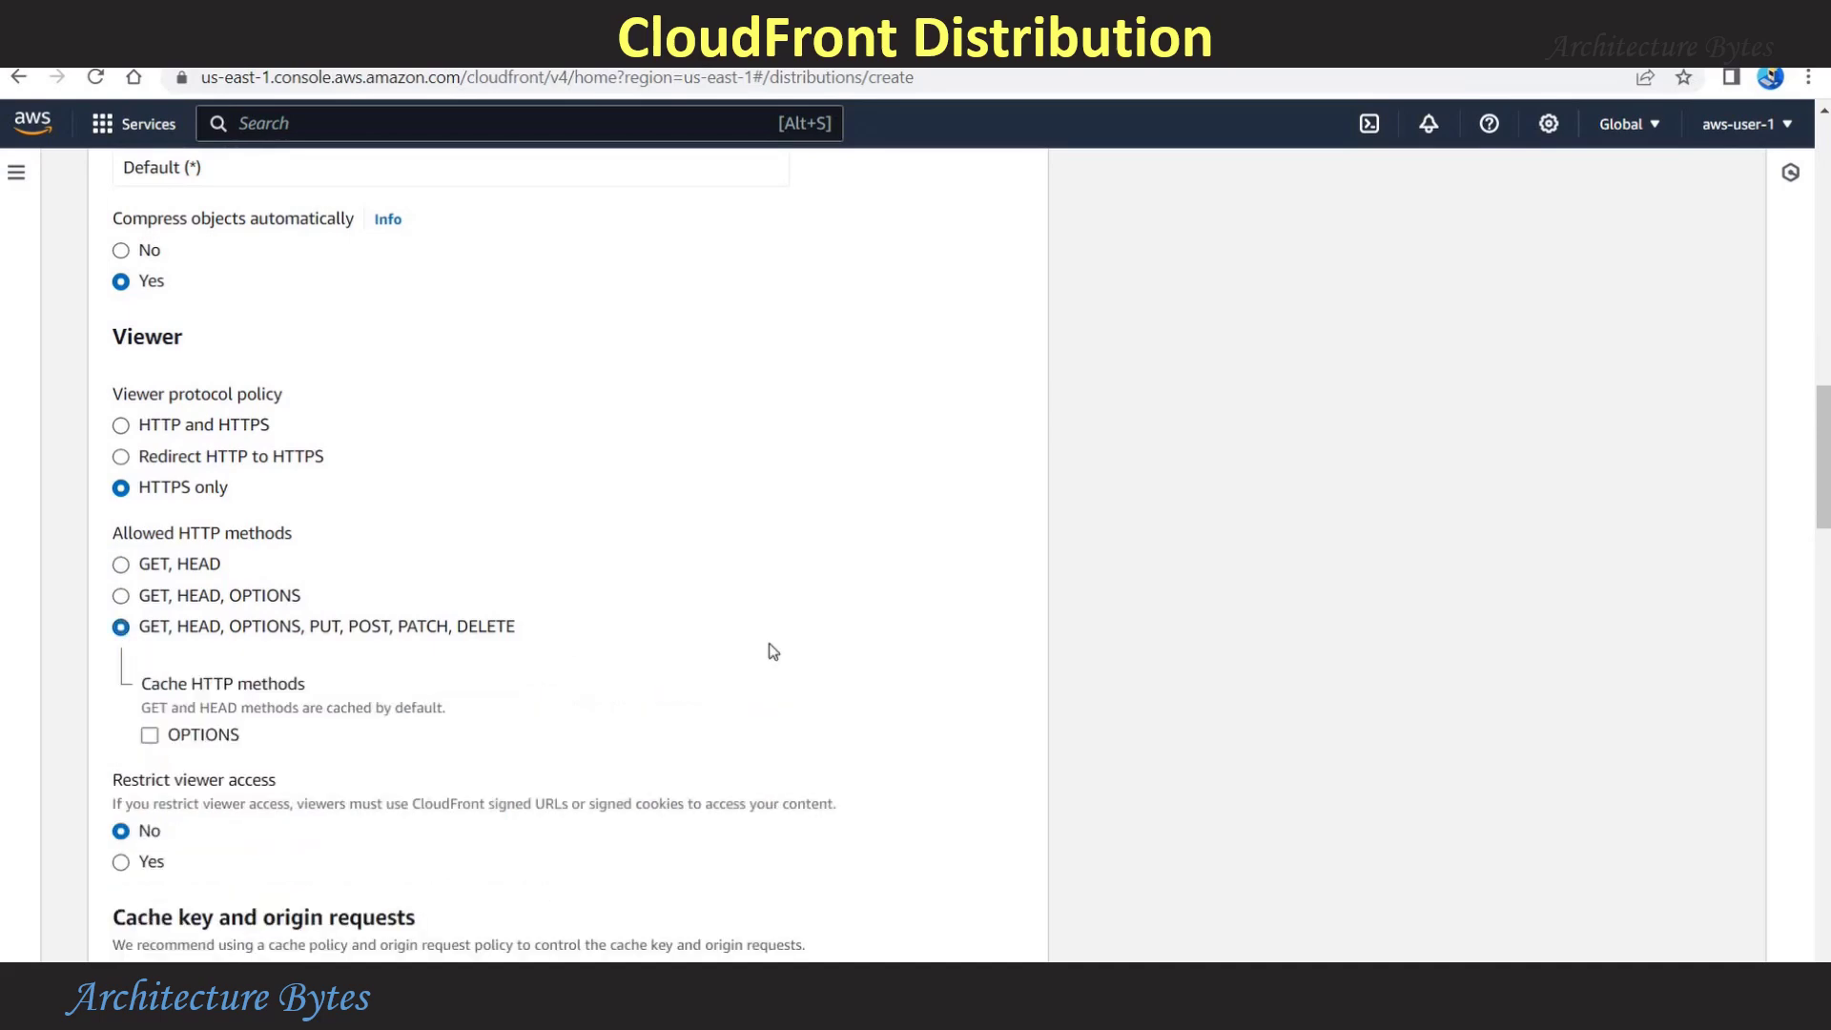
{"action": "scroll", "coordinate": [768, 646], "scroll_direction": "down", "scroll_amount": 2}
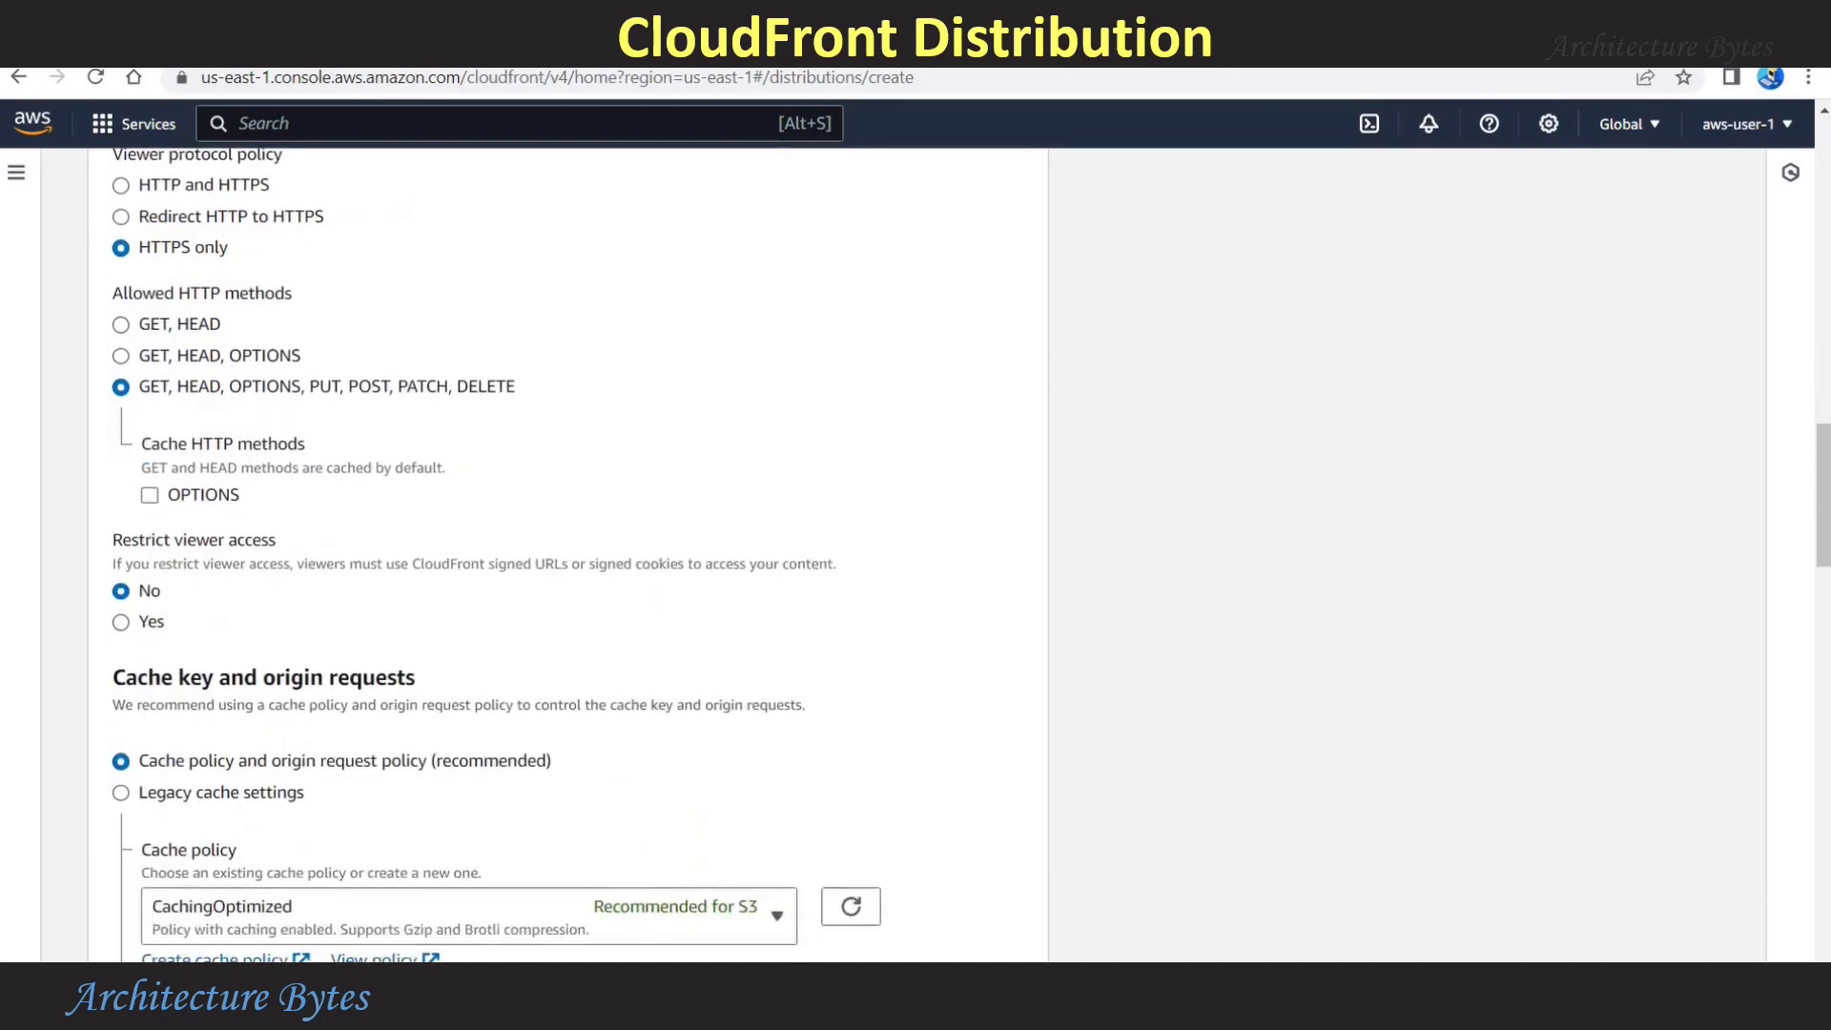
{"action": "scroll", "coordinate": [1144, 556], "scroll_direction": "down", "scroll_amount": 6}
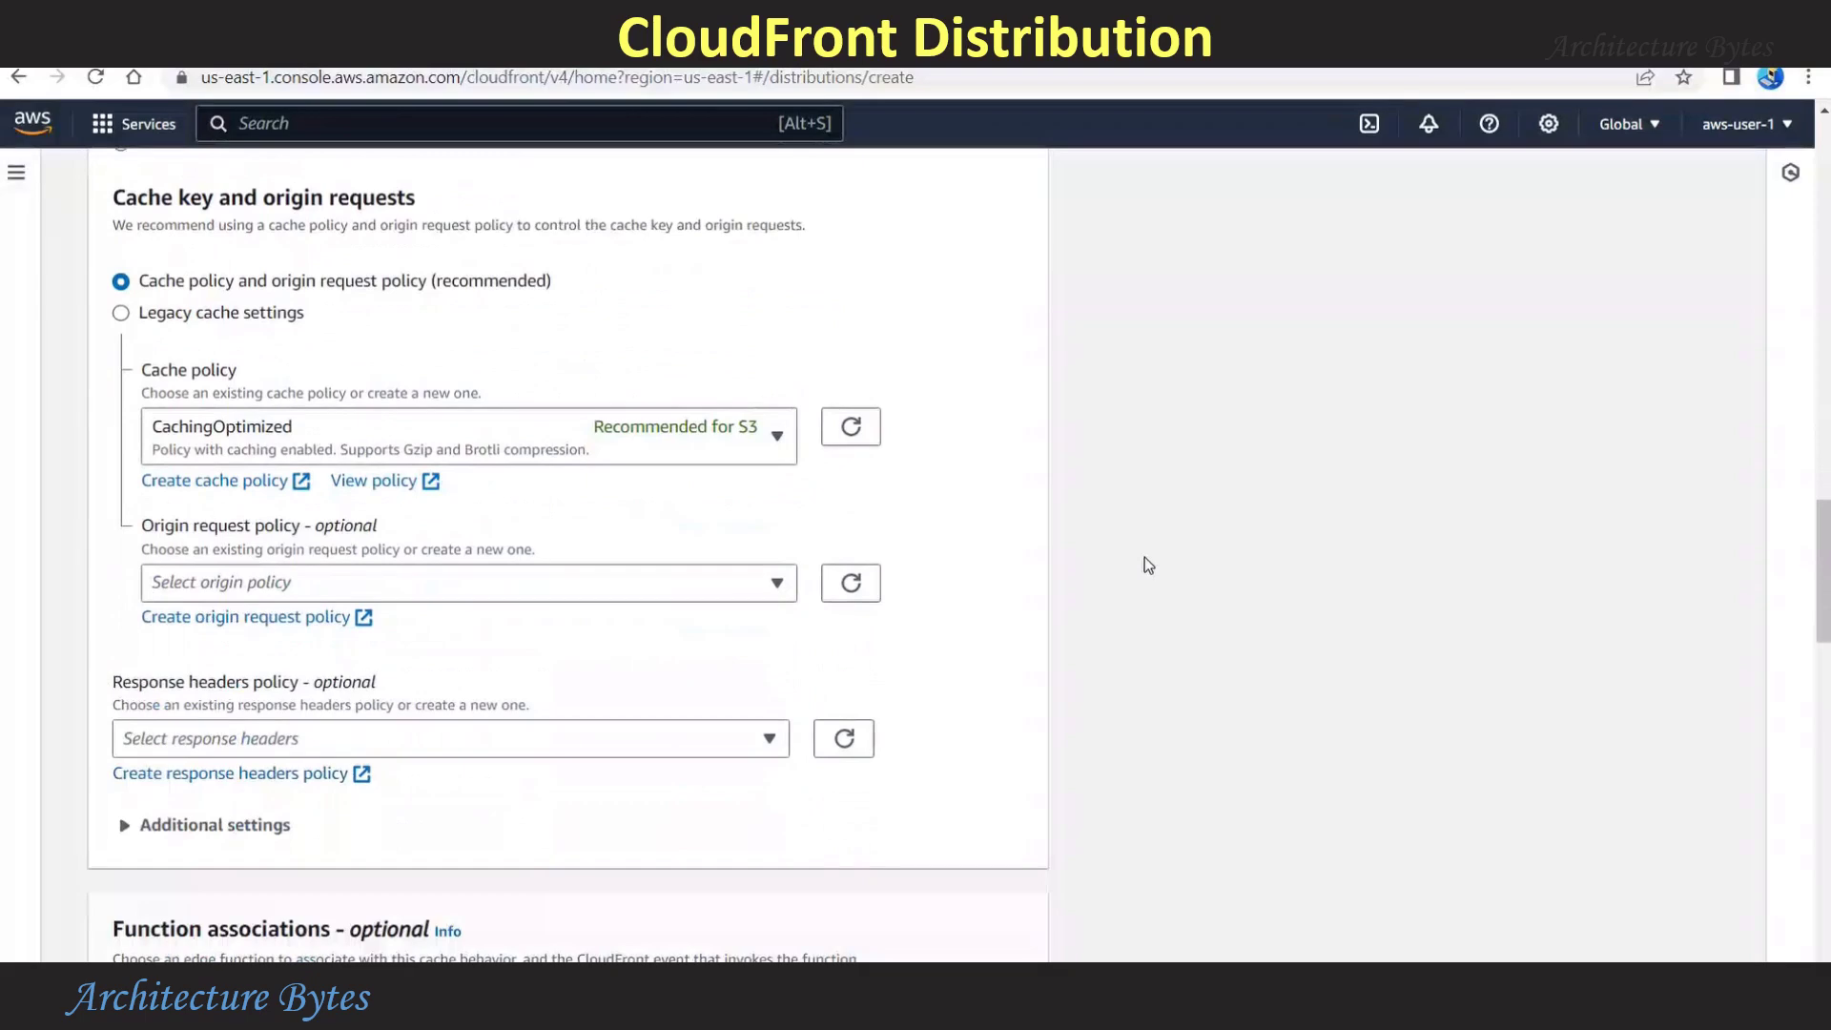
{"action": "scroll", "coordinate": [1145, 559], "scroll_direction": "down", "scroll_amount": 7}
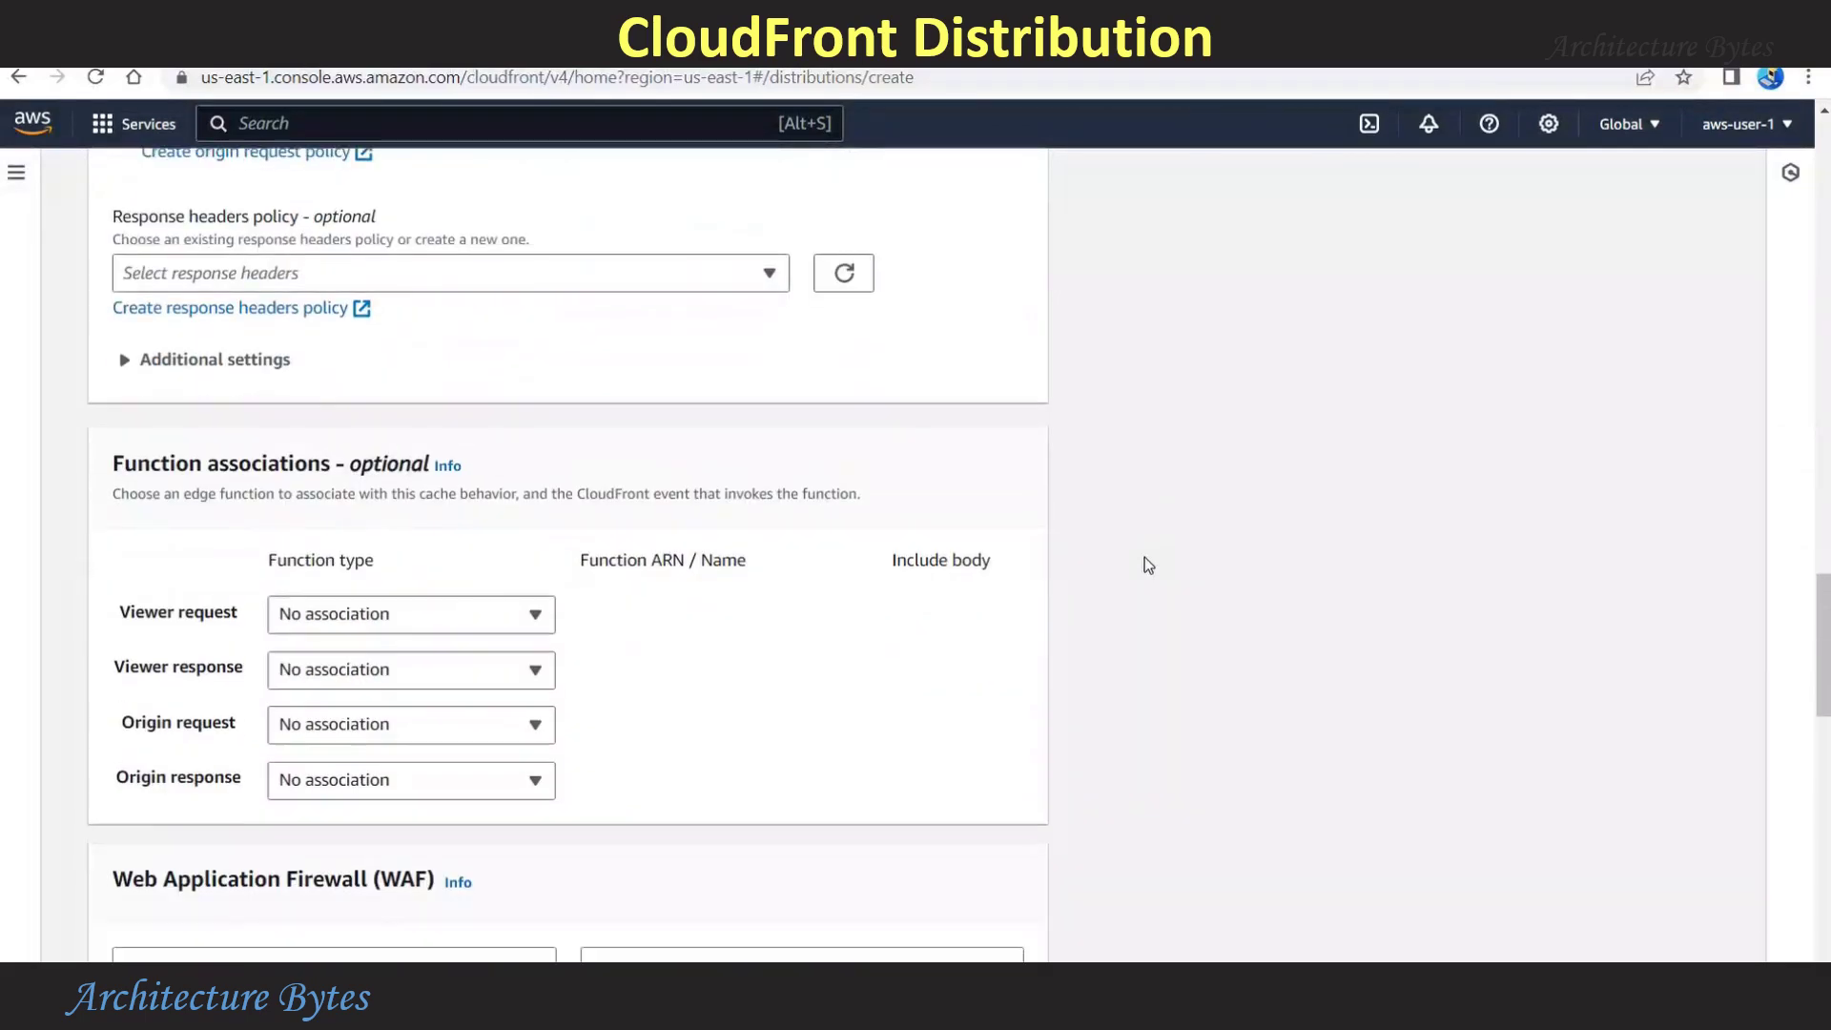
{"action": "scroll", "coordinate": [1145, 557], "scroll_direction": "down", "scroll_amount": 9}
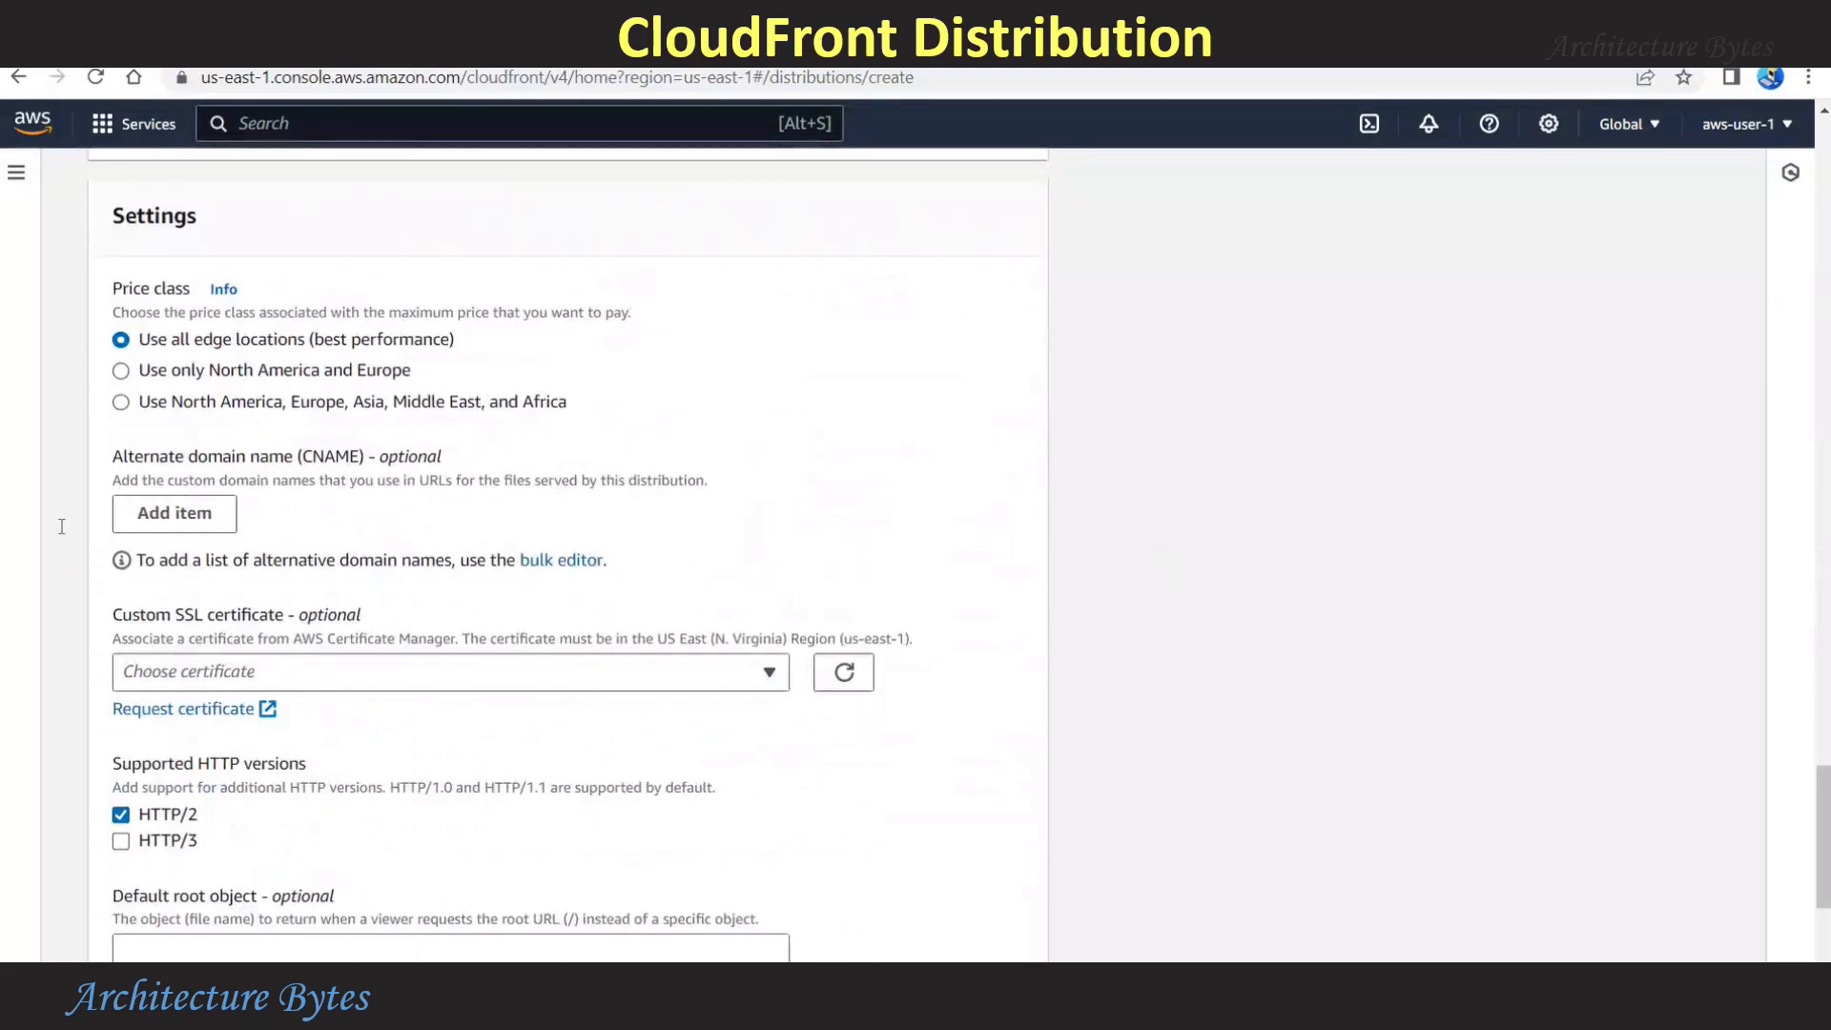
{"action": "left_click", "coordinate": [121, 403]}
{"action": "scroll", "coordinate": [1347, 699], "scroll_direction": "down", "scroll_amount": 5}
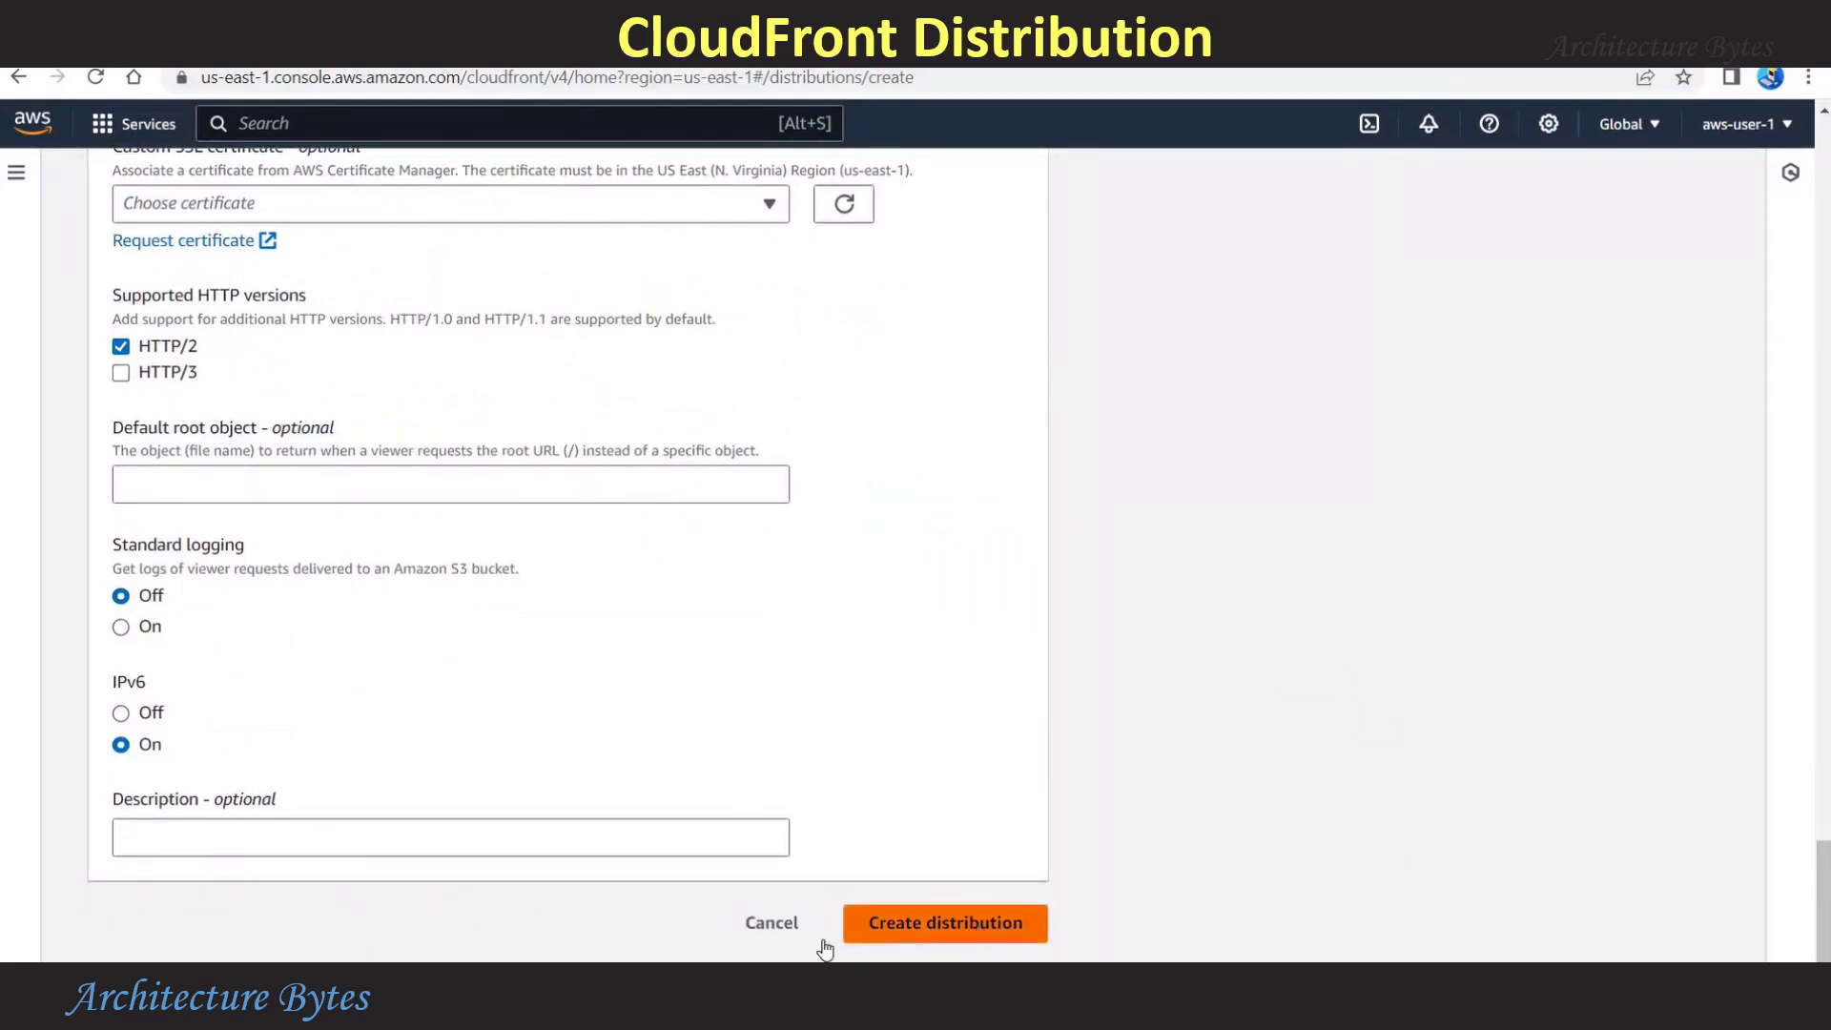
- Opt out of WAF, create the distribution, and copy its domain name
{"action": "left_click", "coordinate": [944, 923]}
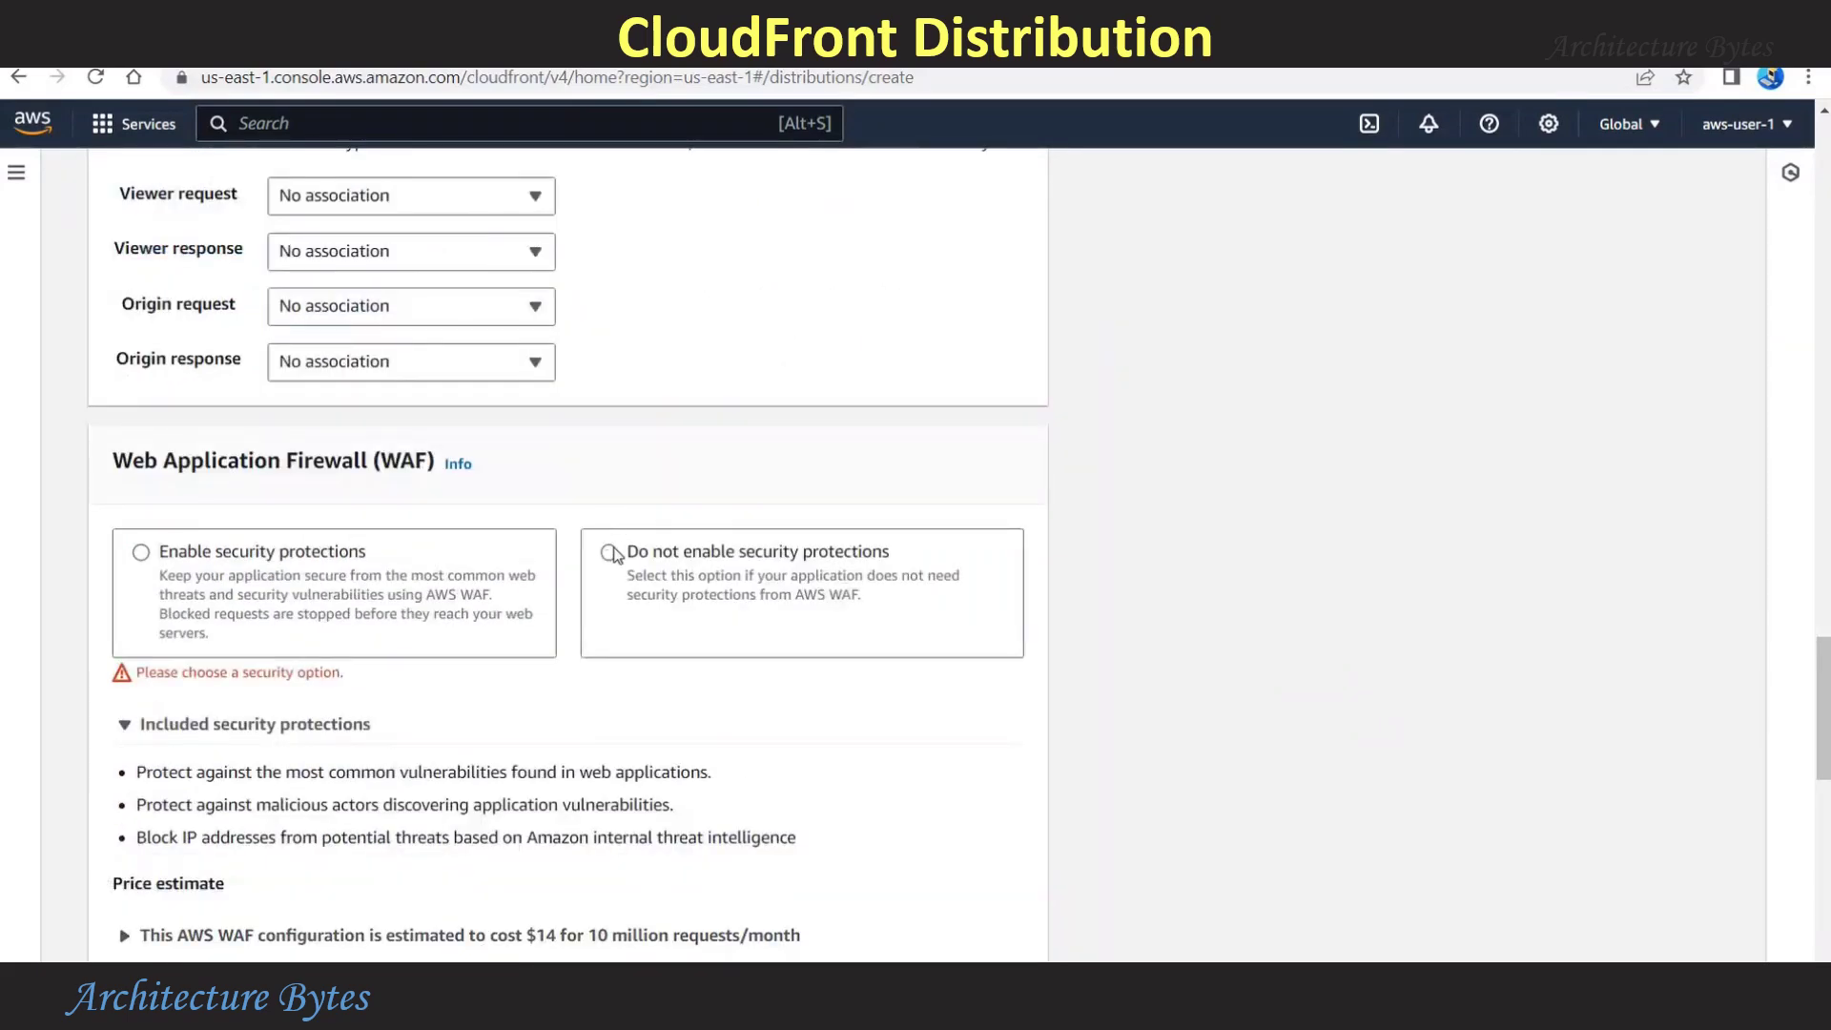
{"action": "left_click", "coordinate": [991, 610]}
{"action": "scroll", "coordinate": [1161, 654], "scroll_direction": "down", "scroll_amount": 10}
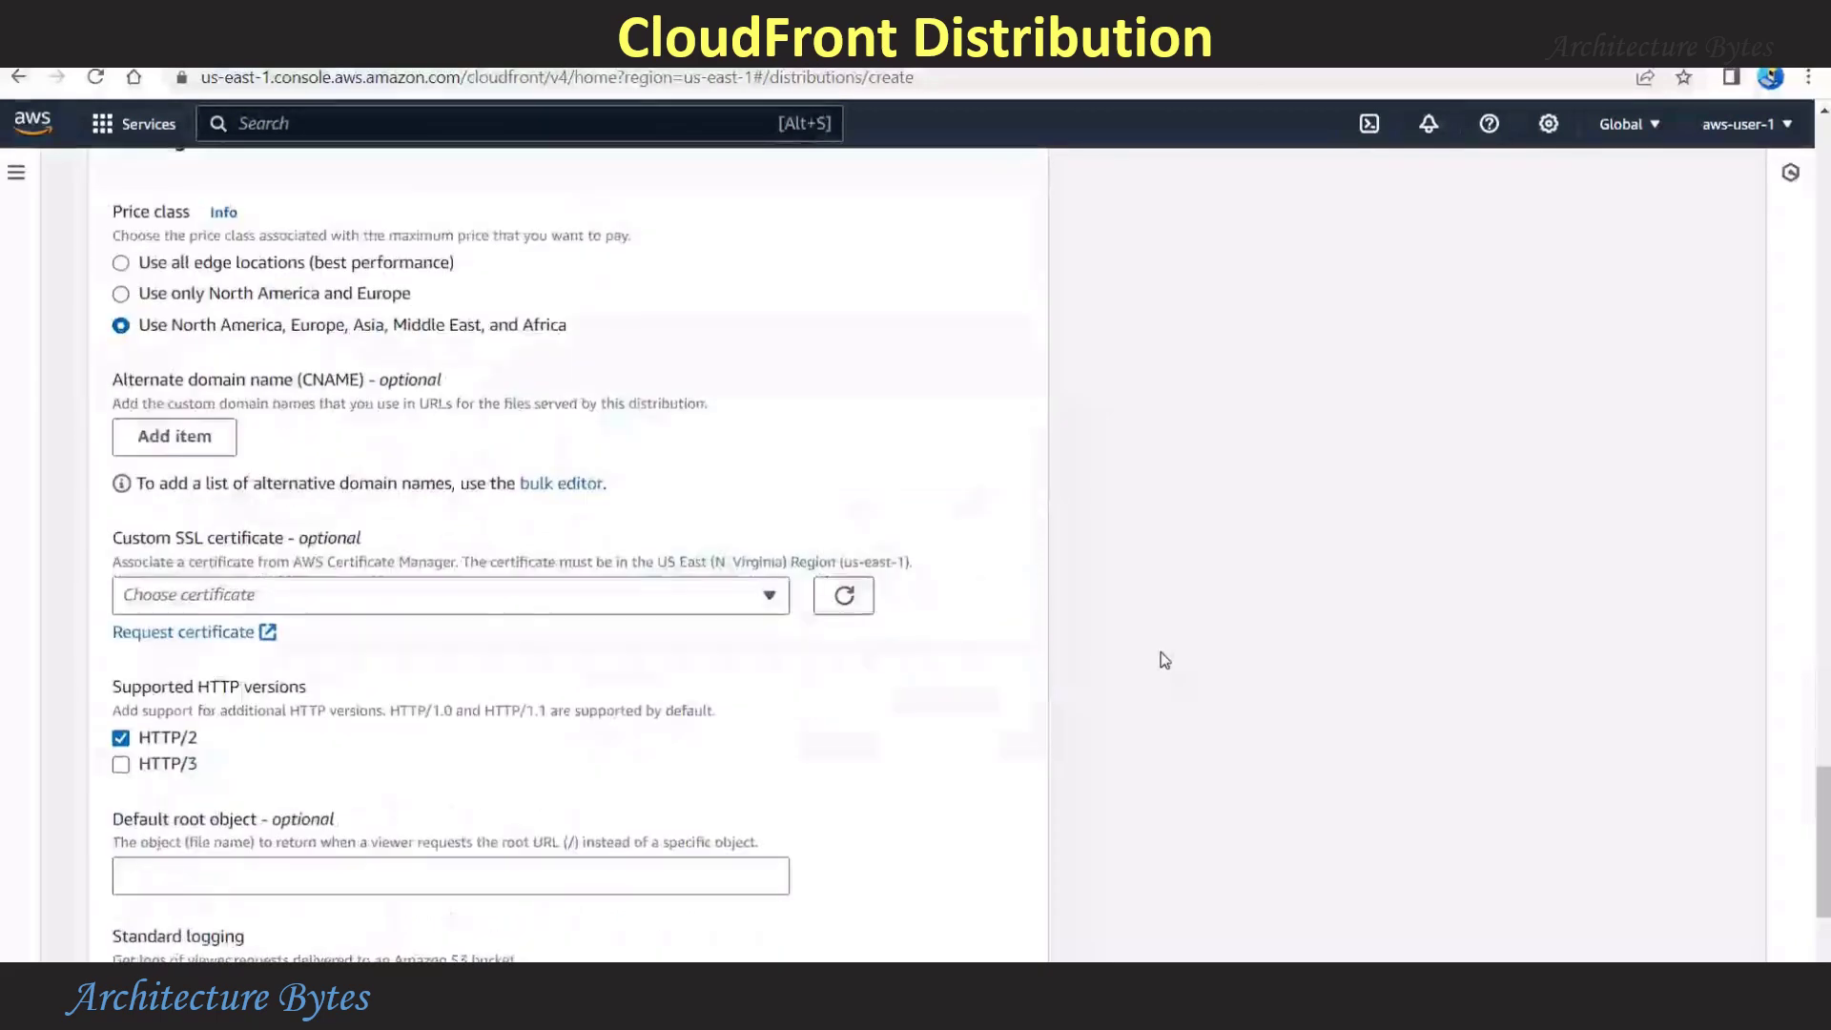
{"action": "left_click", "coordinate": [963, 923]}
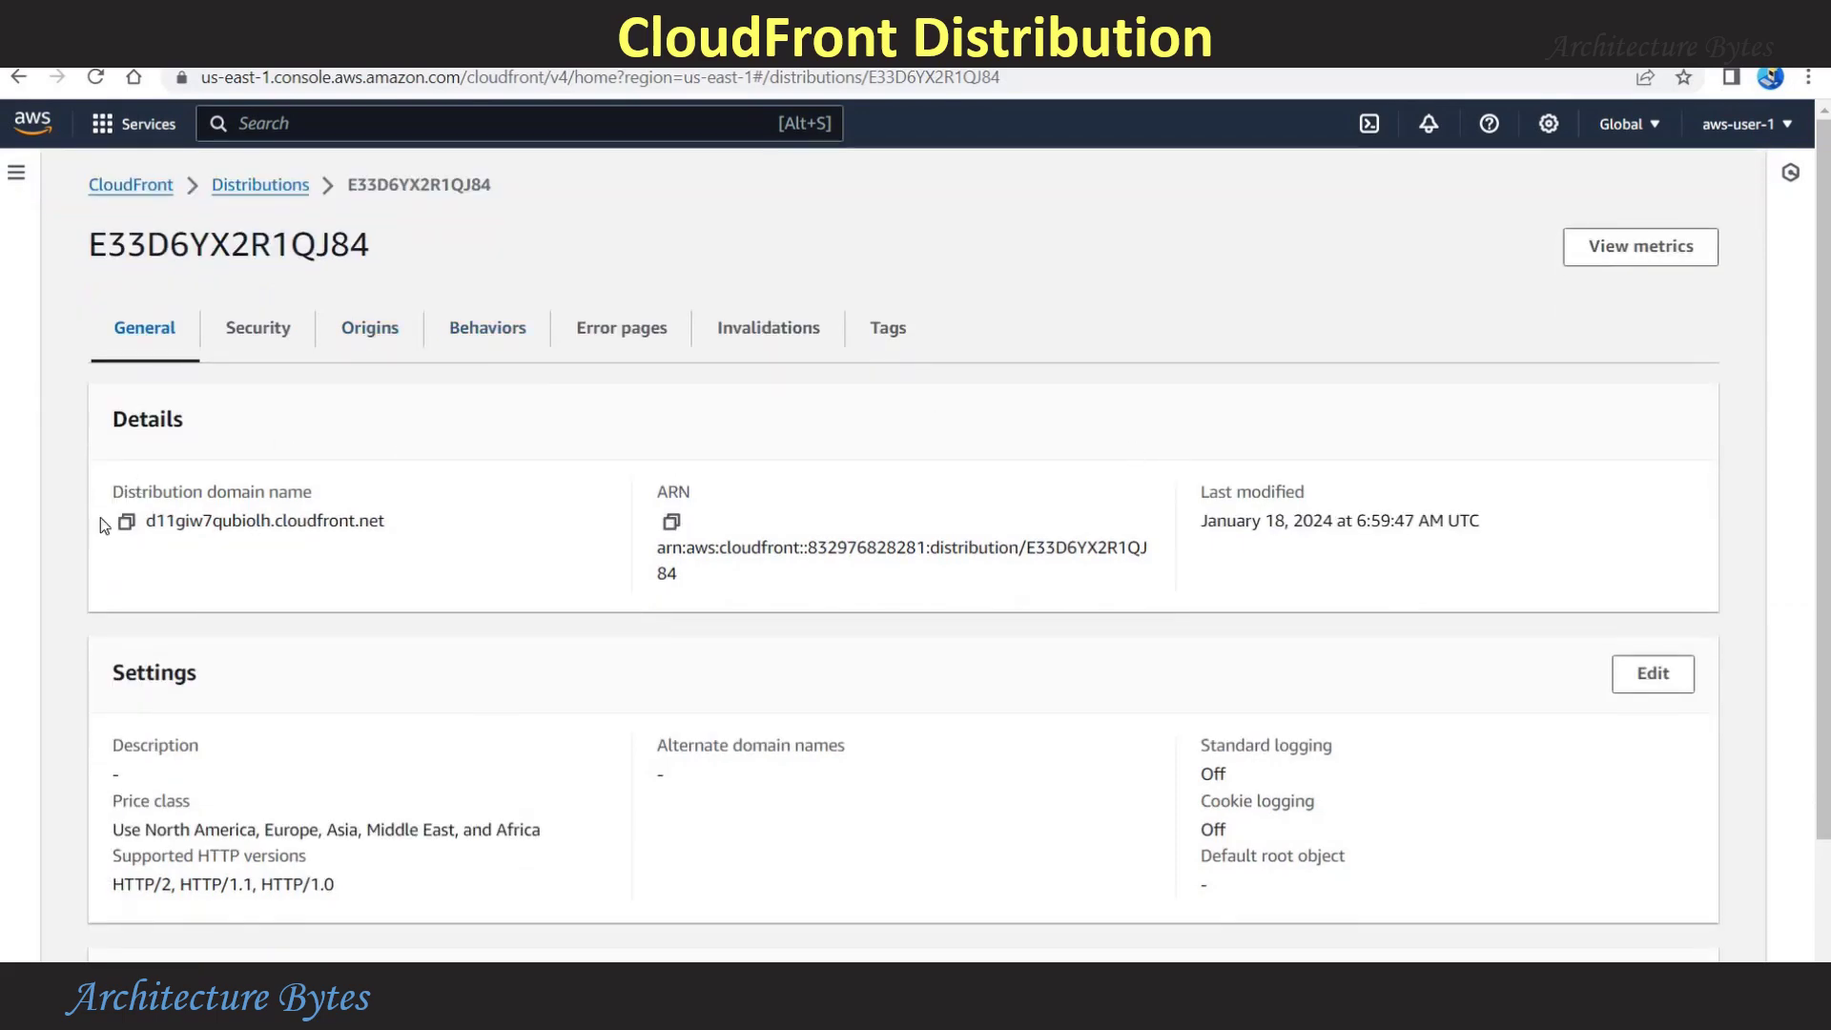
{"action": "left_click", "coordinate": [125, 523]}
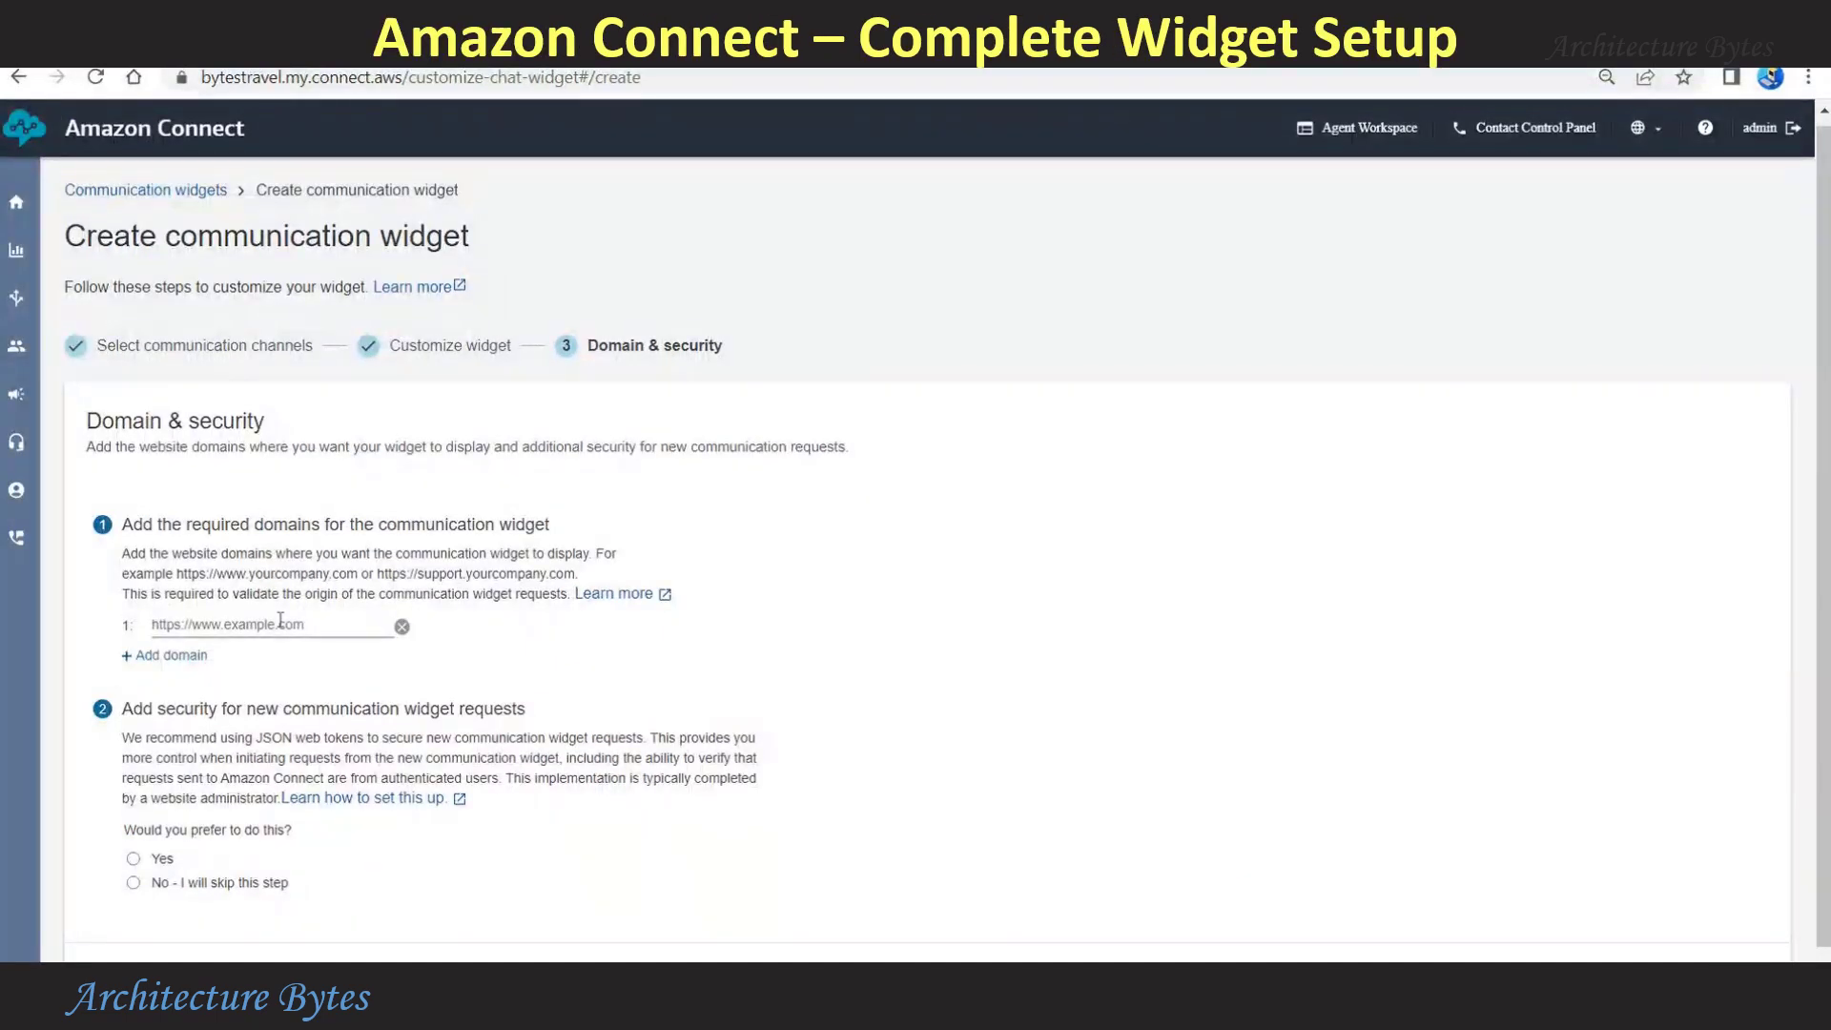
- Add the CloudFront domain as the widget's allowed domain, skip JWT security, and save
{"action": "left_click", "coordinate": [280, 624]}
{"action": "key", "text": "ctrl+v"}
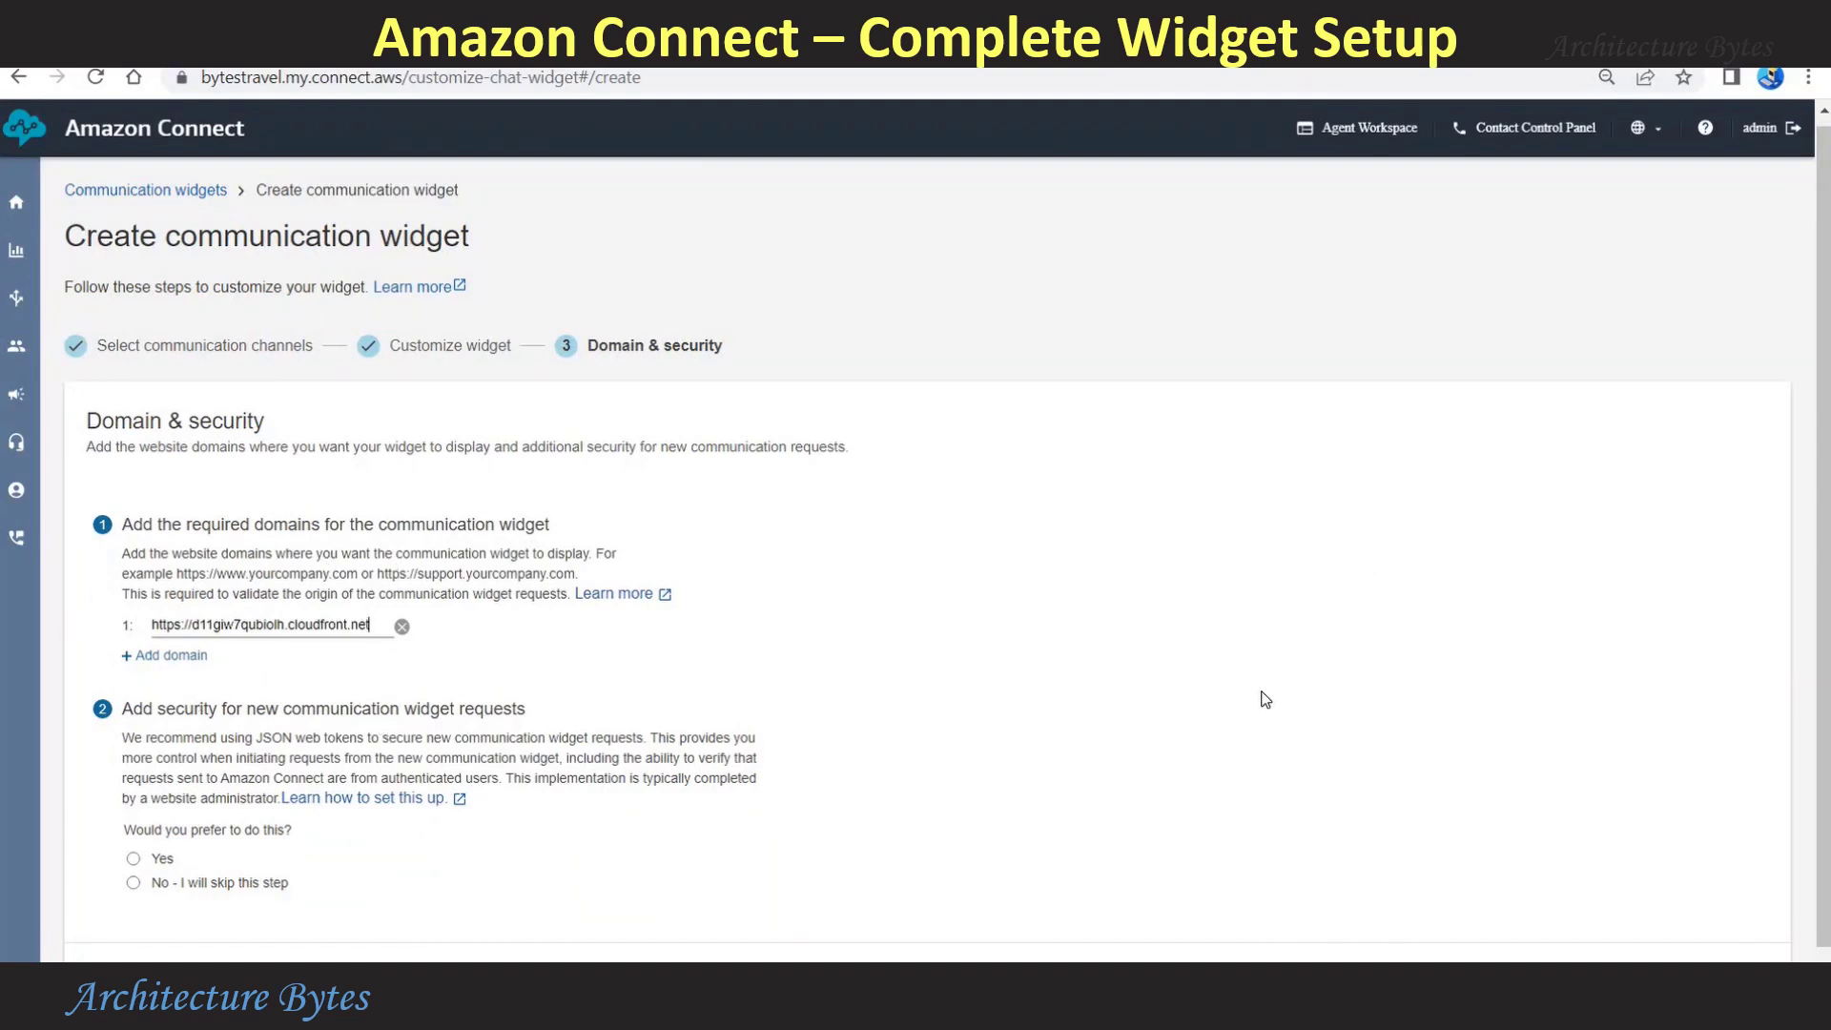
{"action": "left_click", "coordinate": [132, 882]}
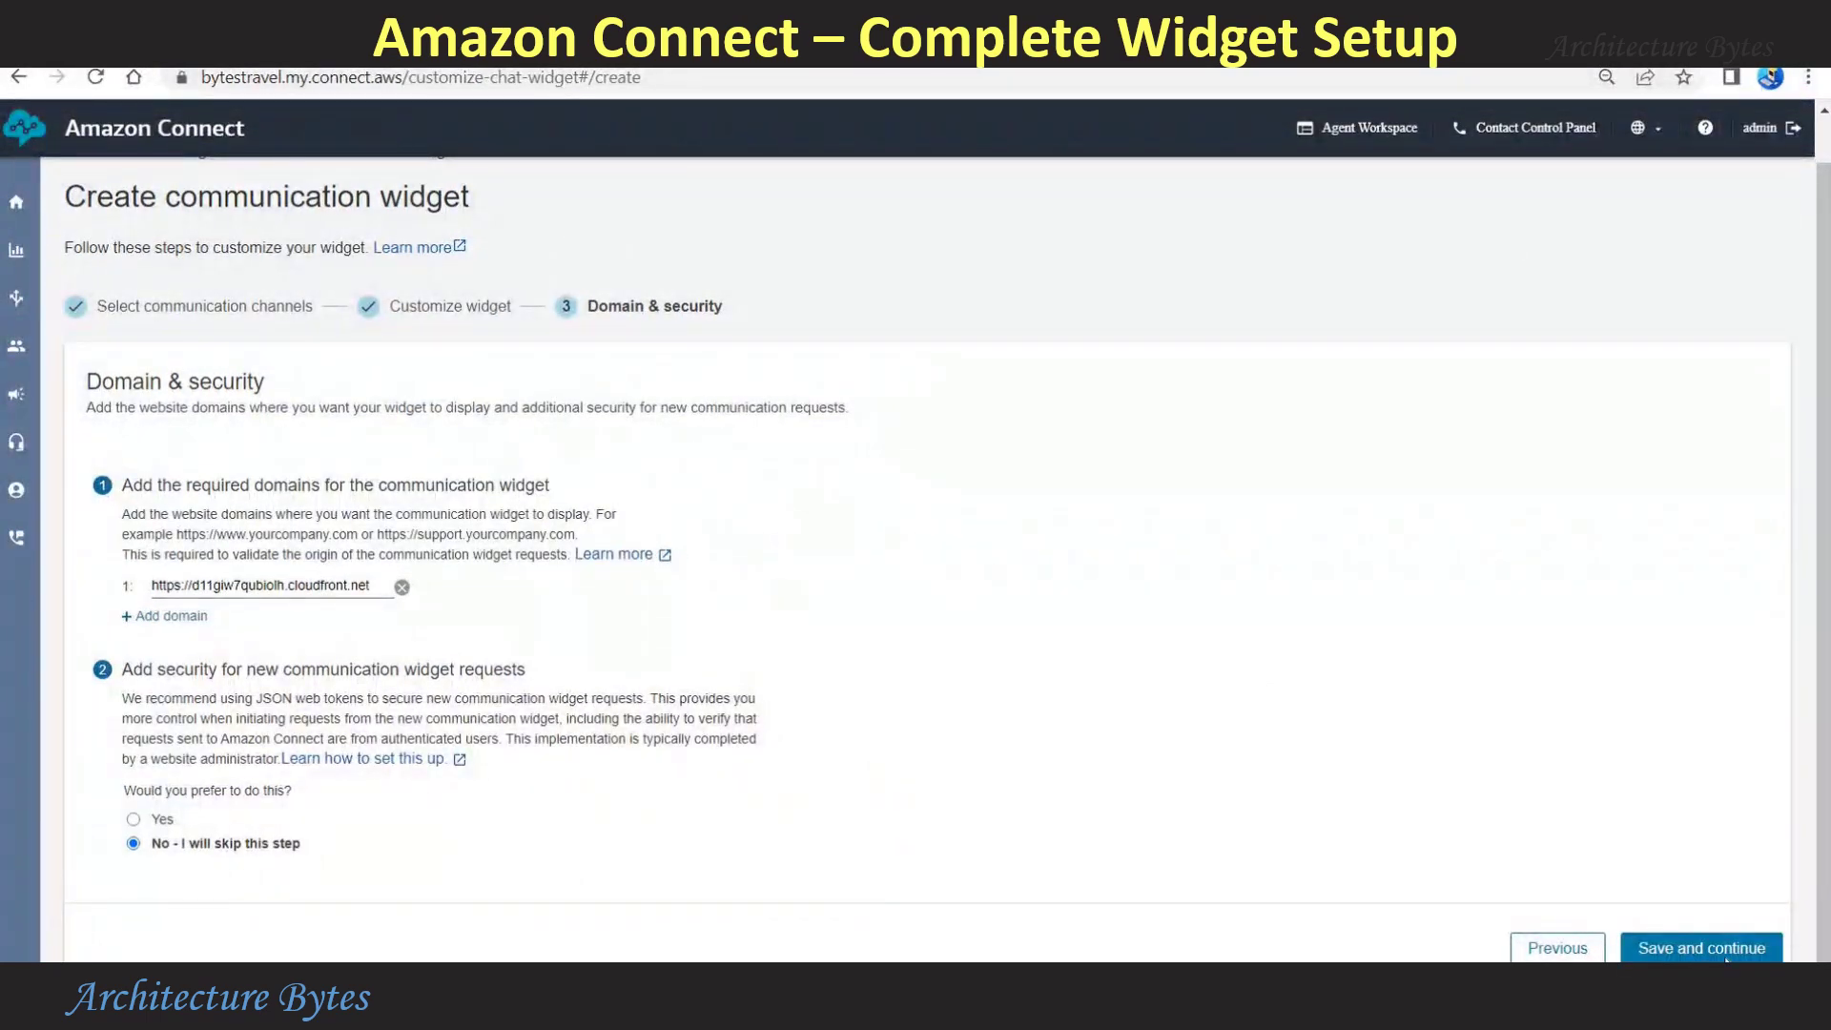
{"action": "left_click", "coordinate": [1726, 956]}
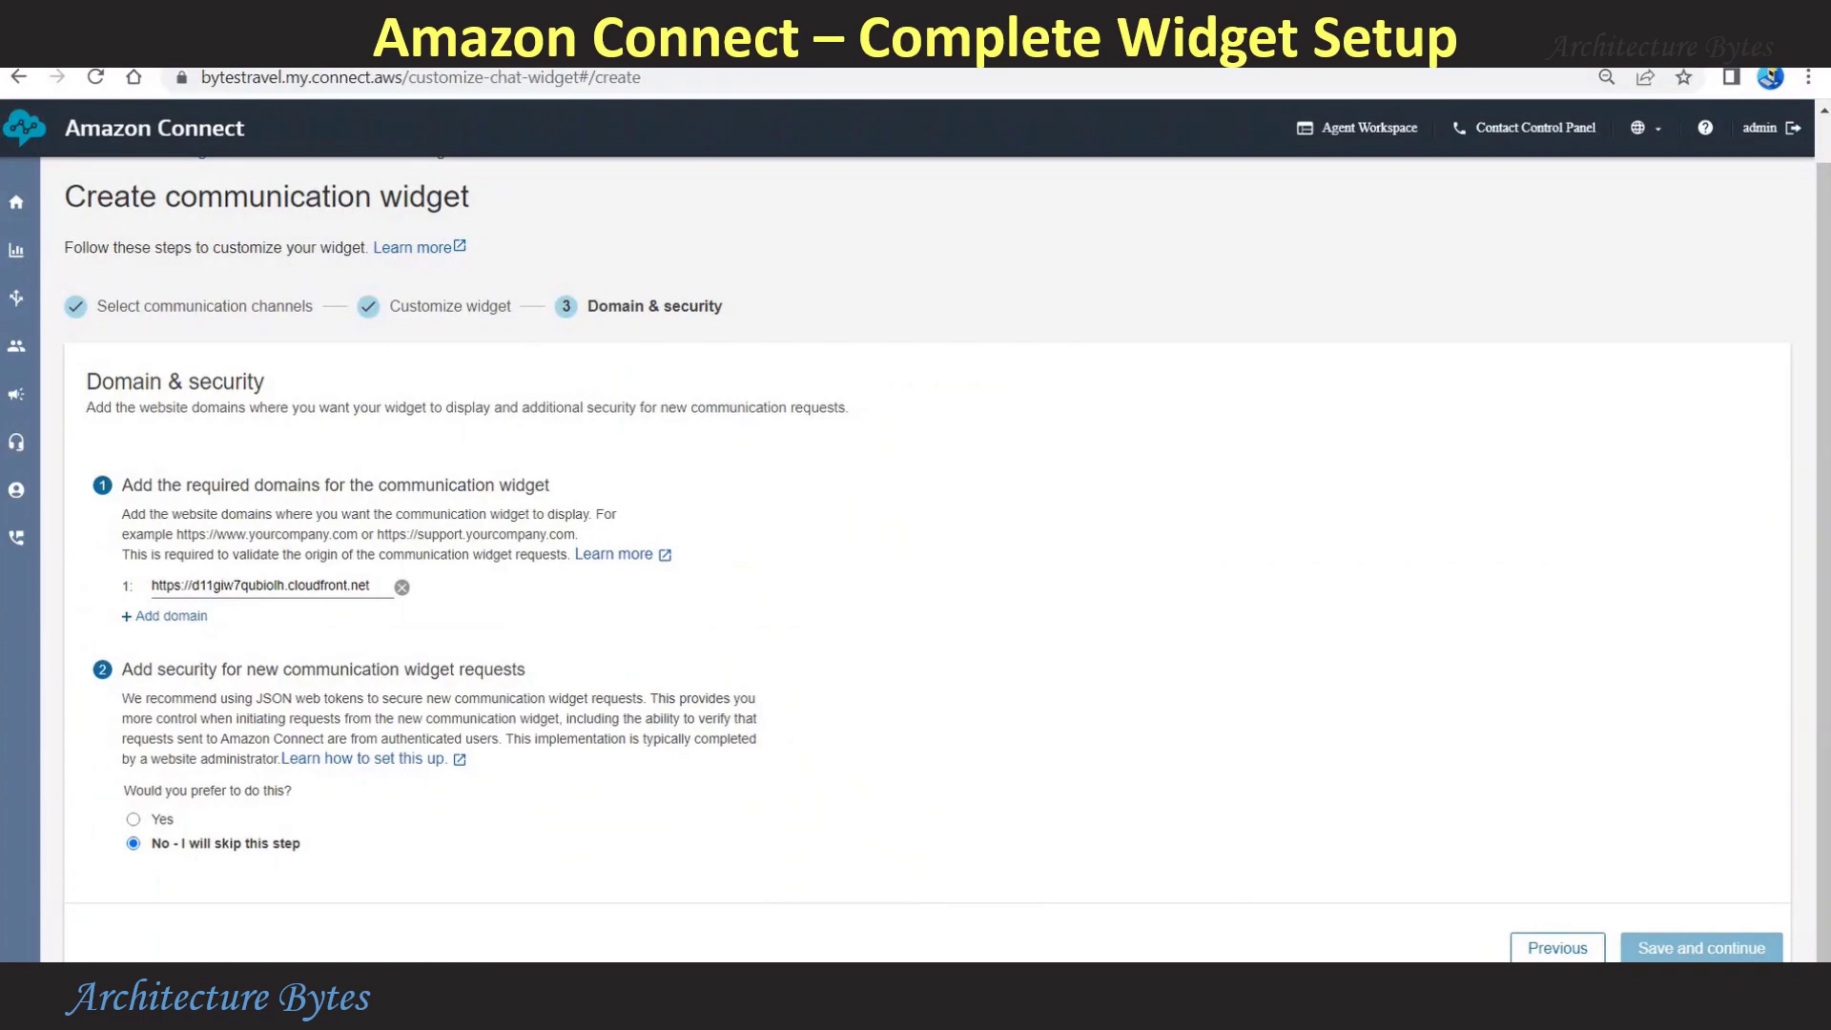
- Copy the generated BytesTravelWidget script
{"action": "scroll", "coordinate": [107, 360], "scroll_direction": "up", "scroll_amount": 1}
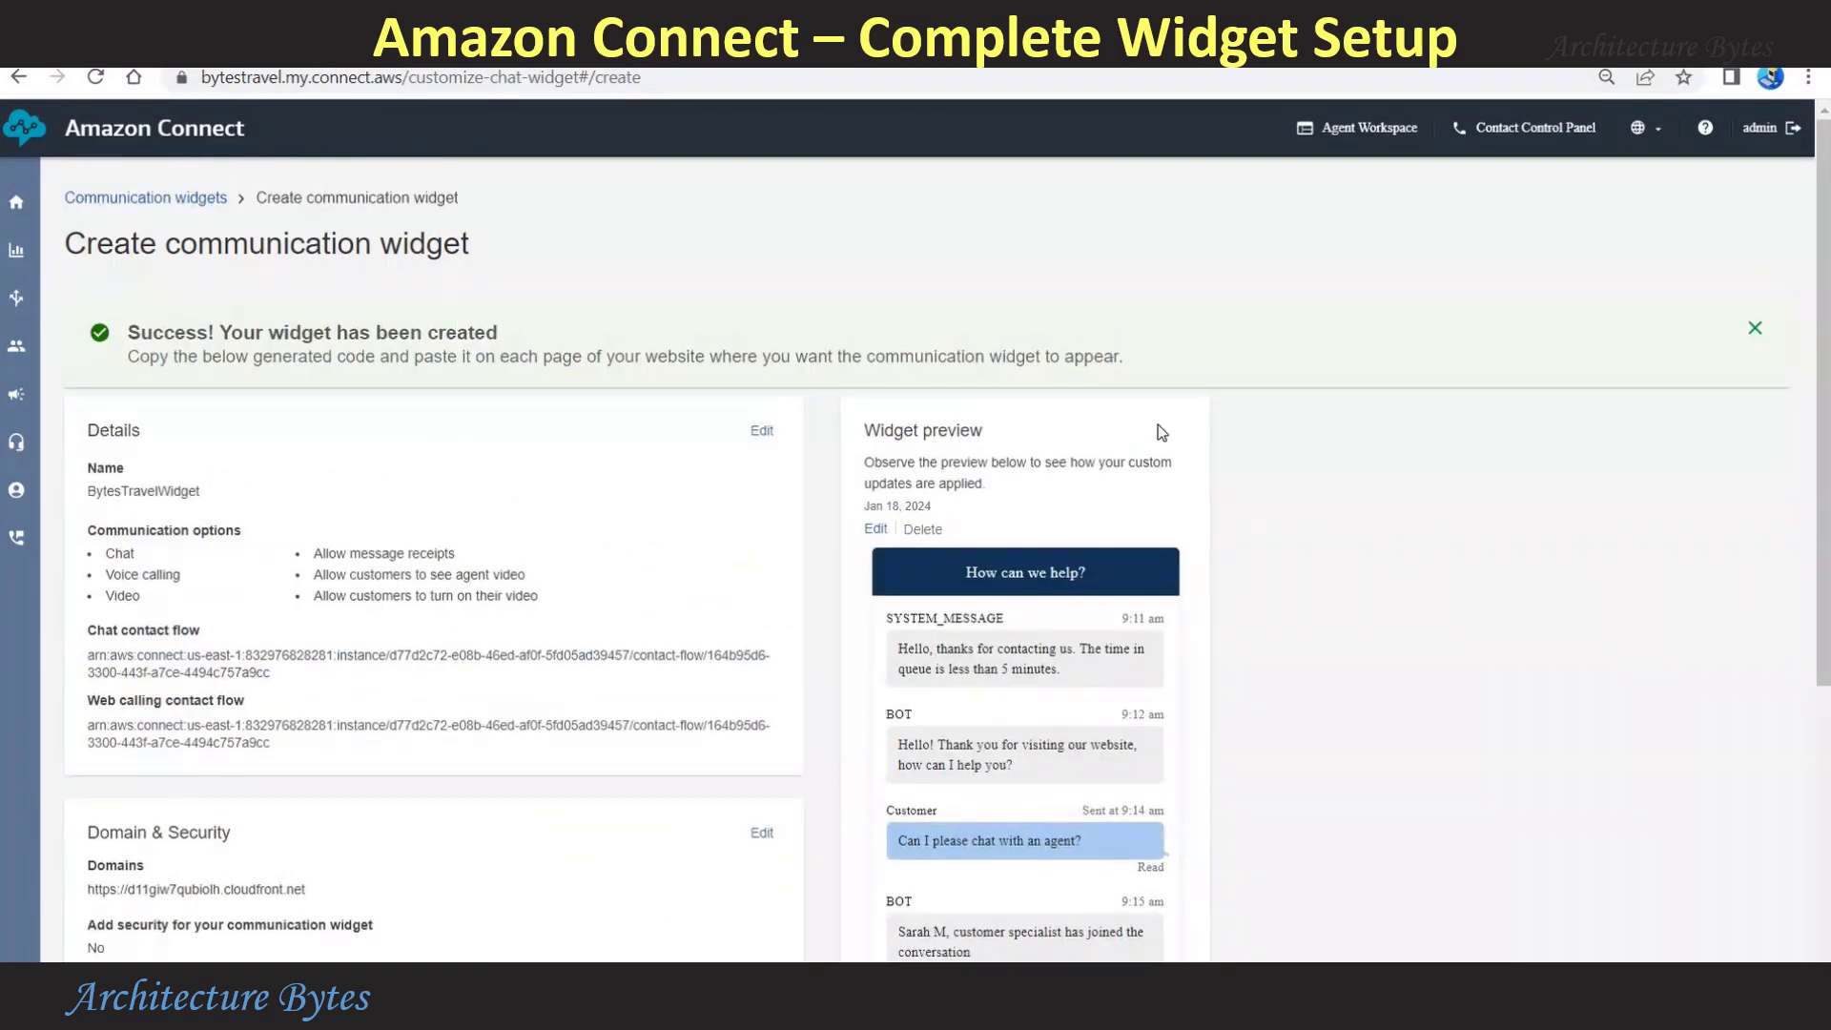
{"action": "scroll", "coordinate": [1359, 618], "scroll_direction": "down", "scroll_amount": 5}
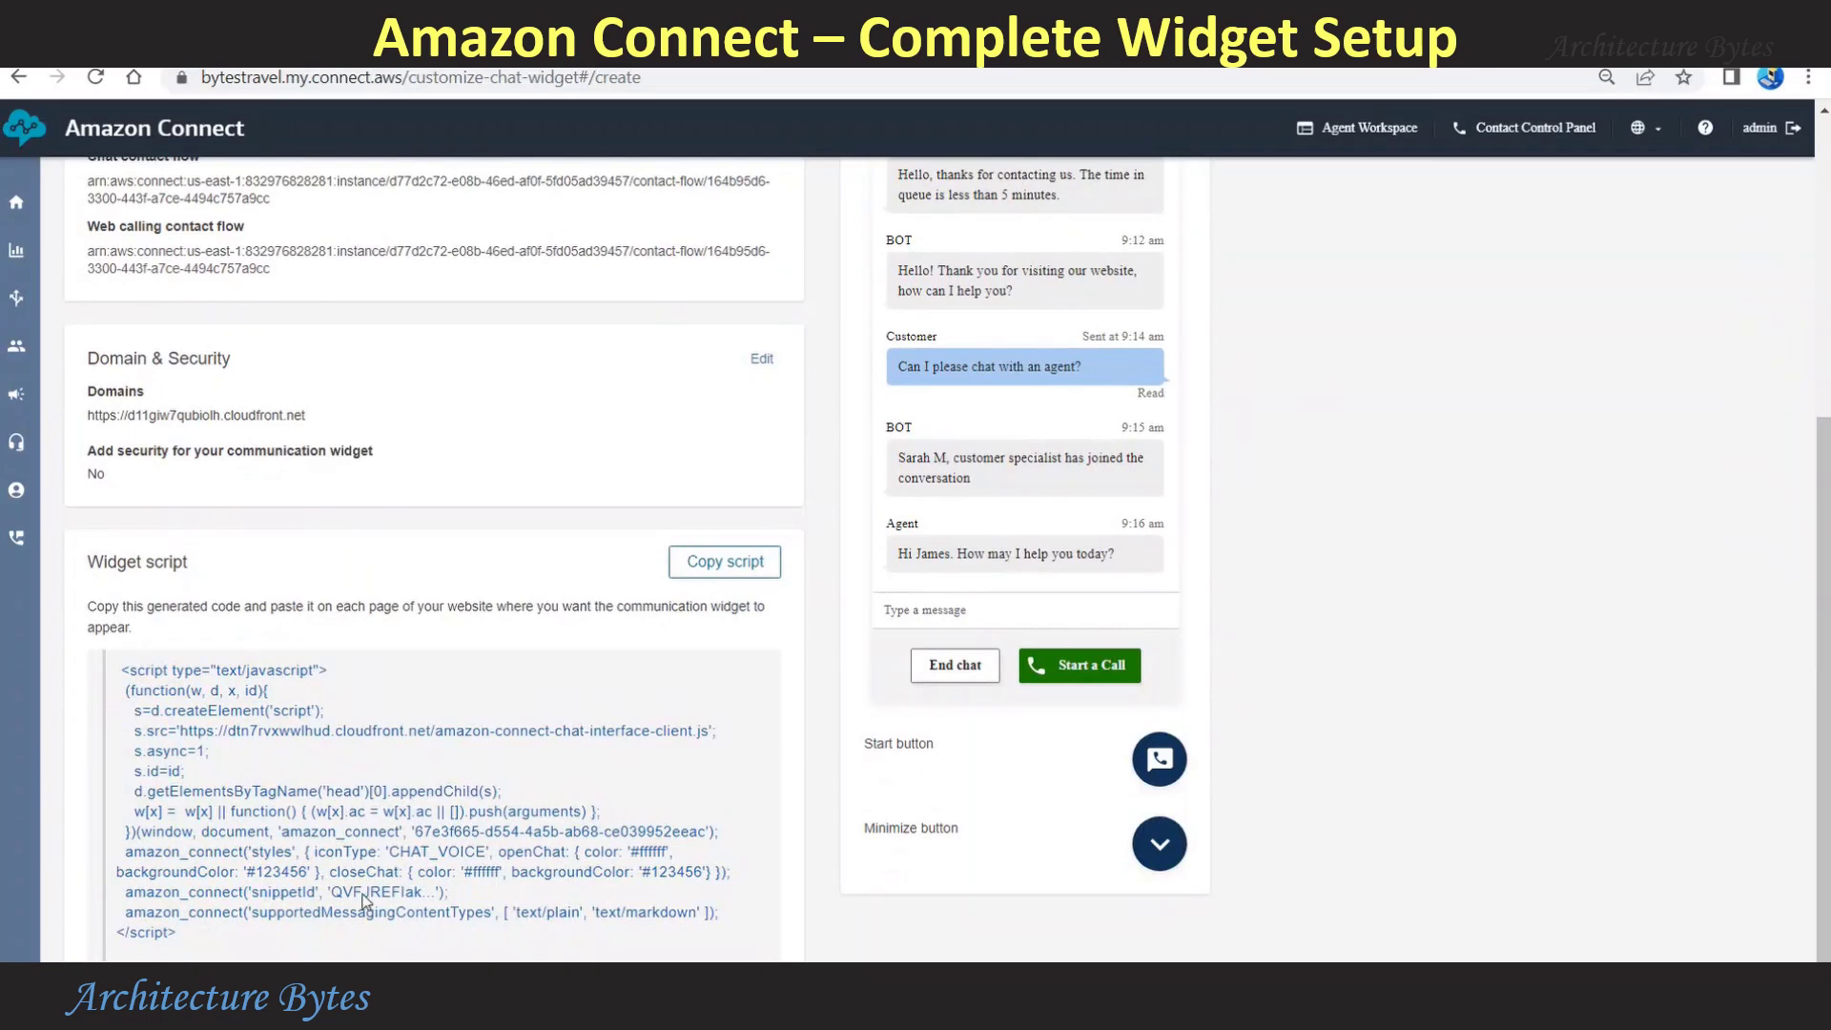
{"action": "left_click", "coordinate": [731, 570]}
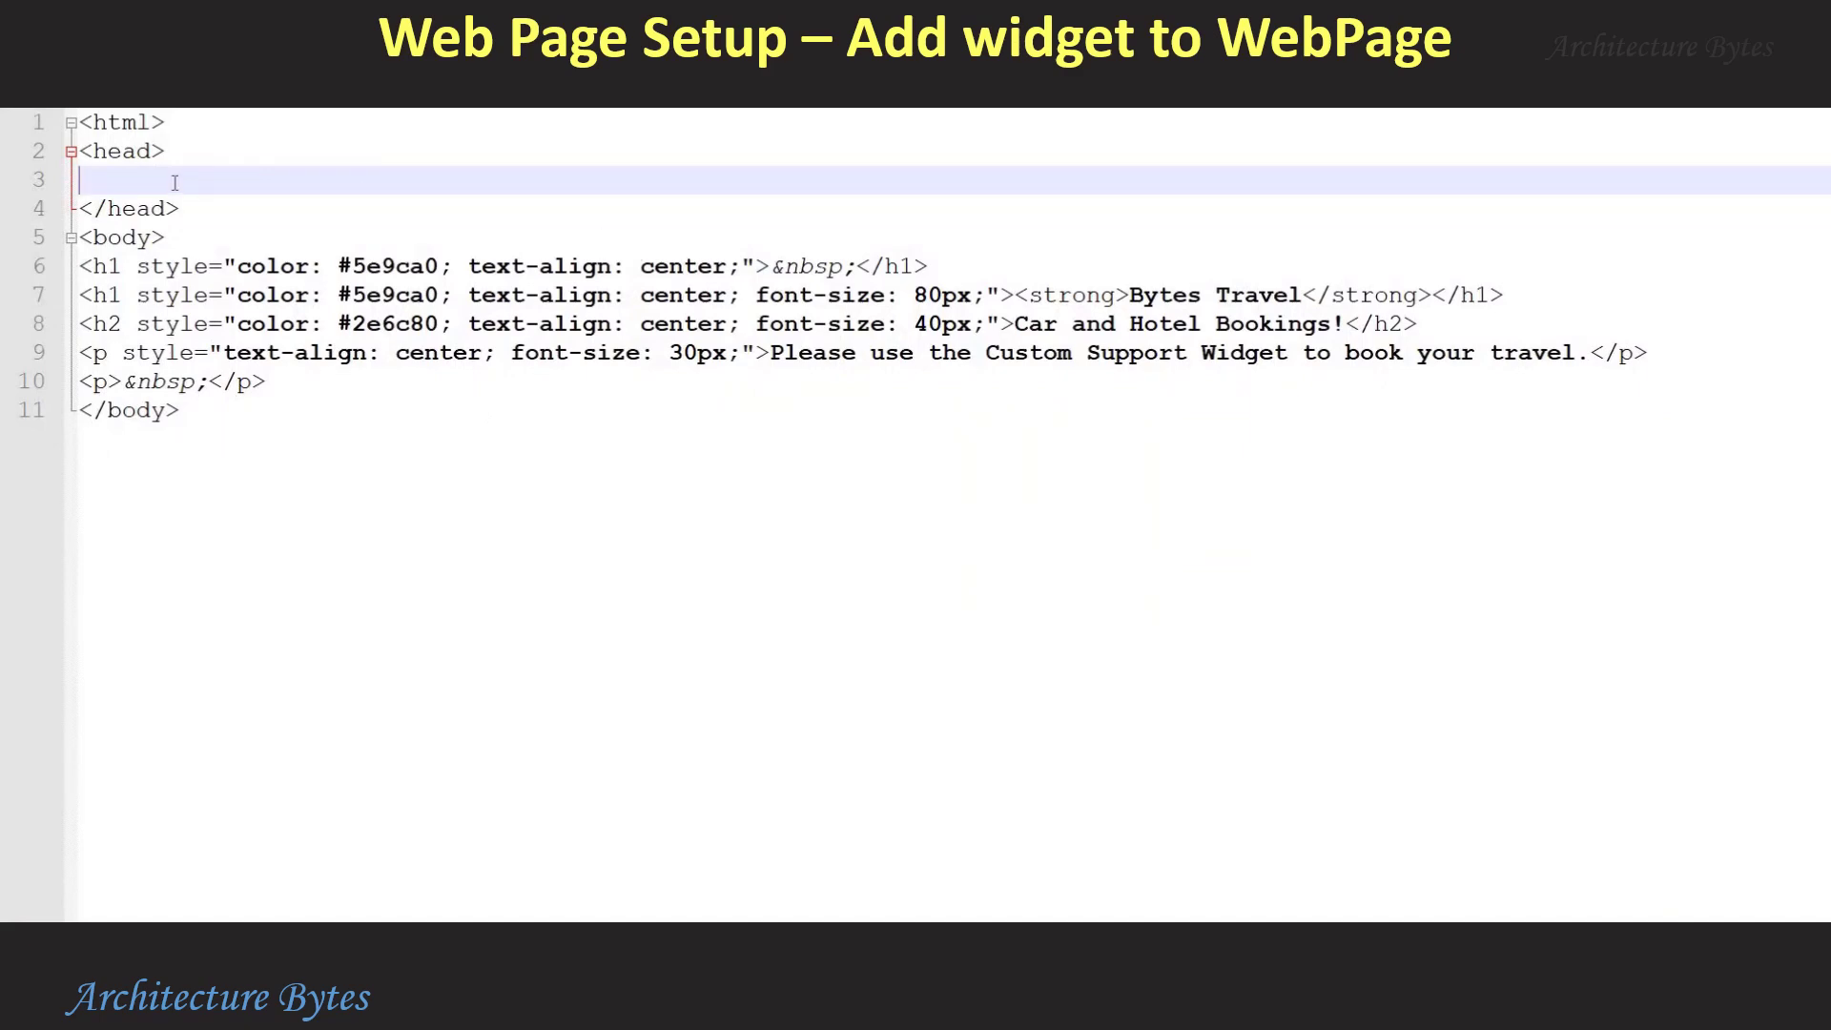
- Paste the widget script into the empty line inside the page's <head>
{"action": "key", "text": "ctrl+v"}
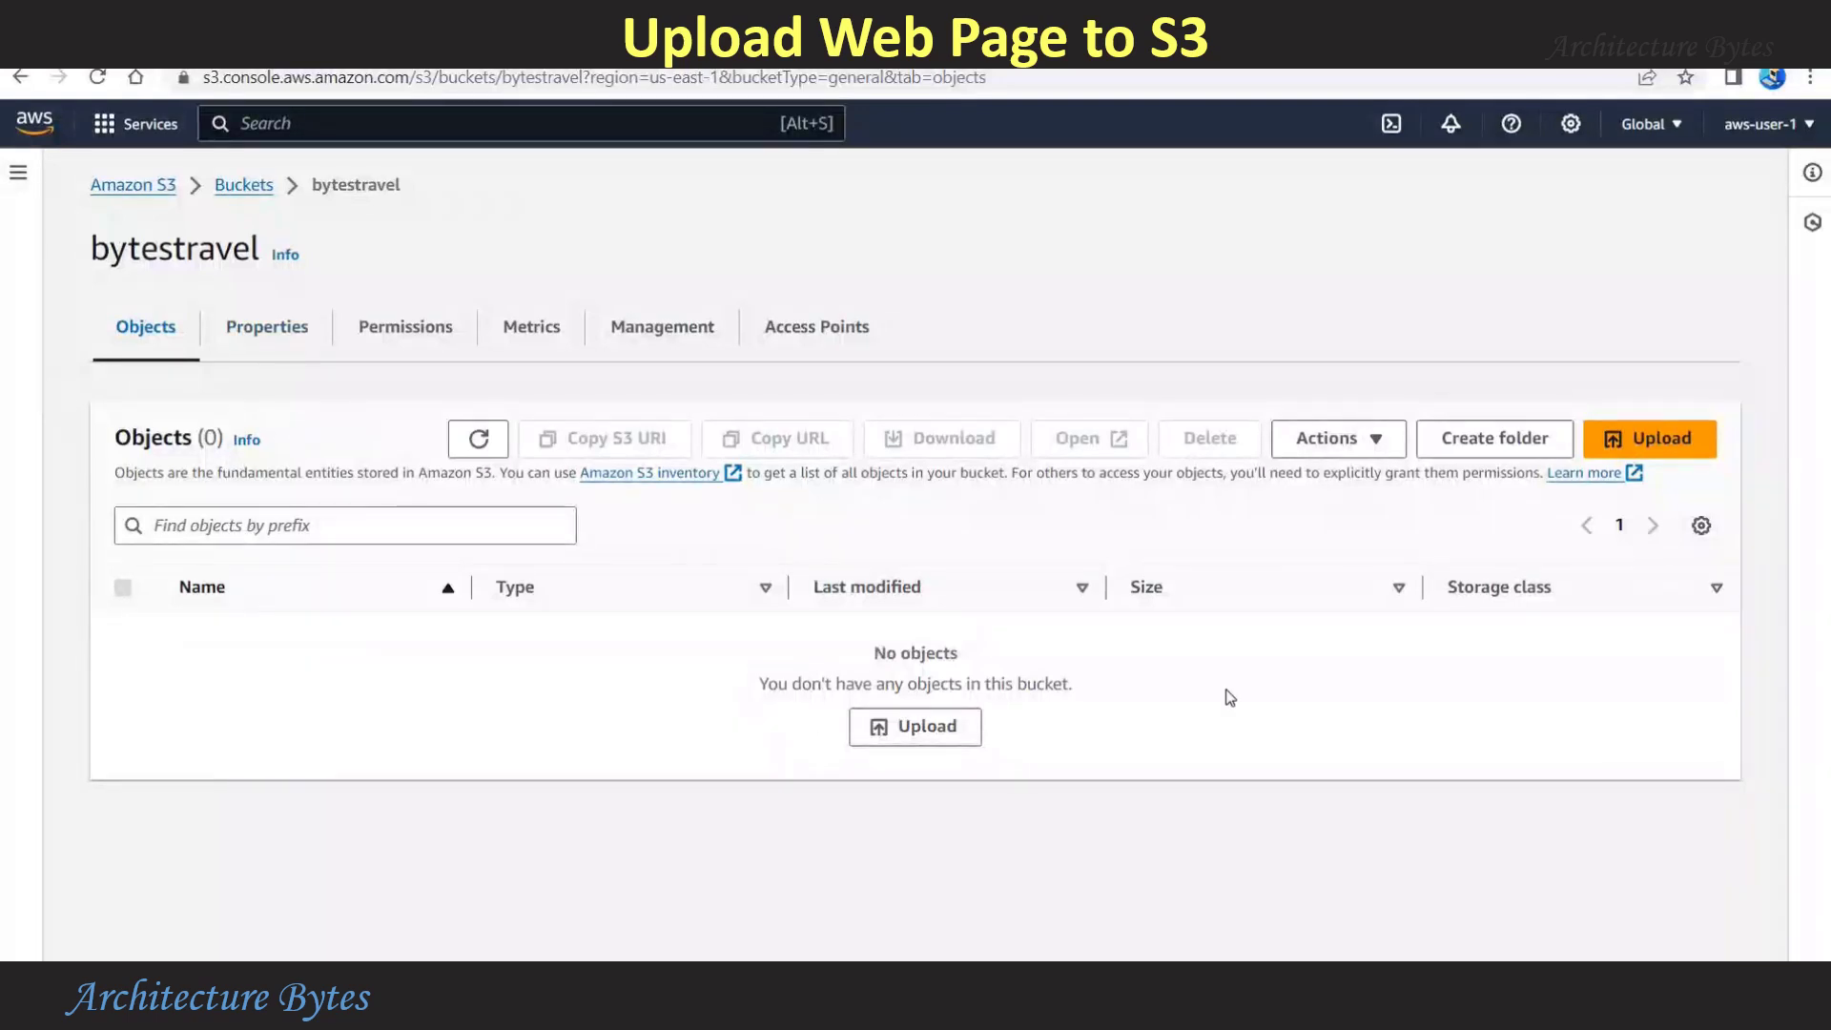
- Upload index.html into the bytestravel bucket by dragging it into the upload area
{"action": "left_click", "coordinate": [1649, 439]}
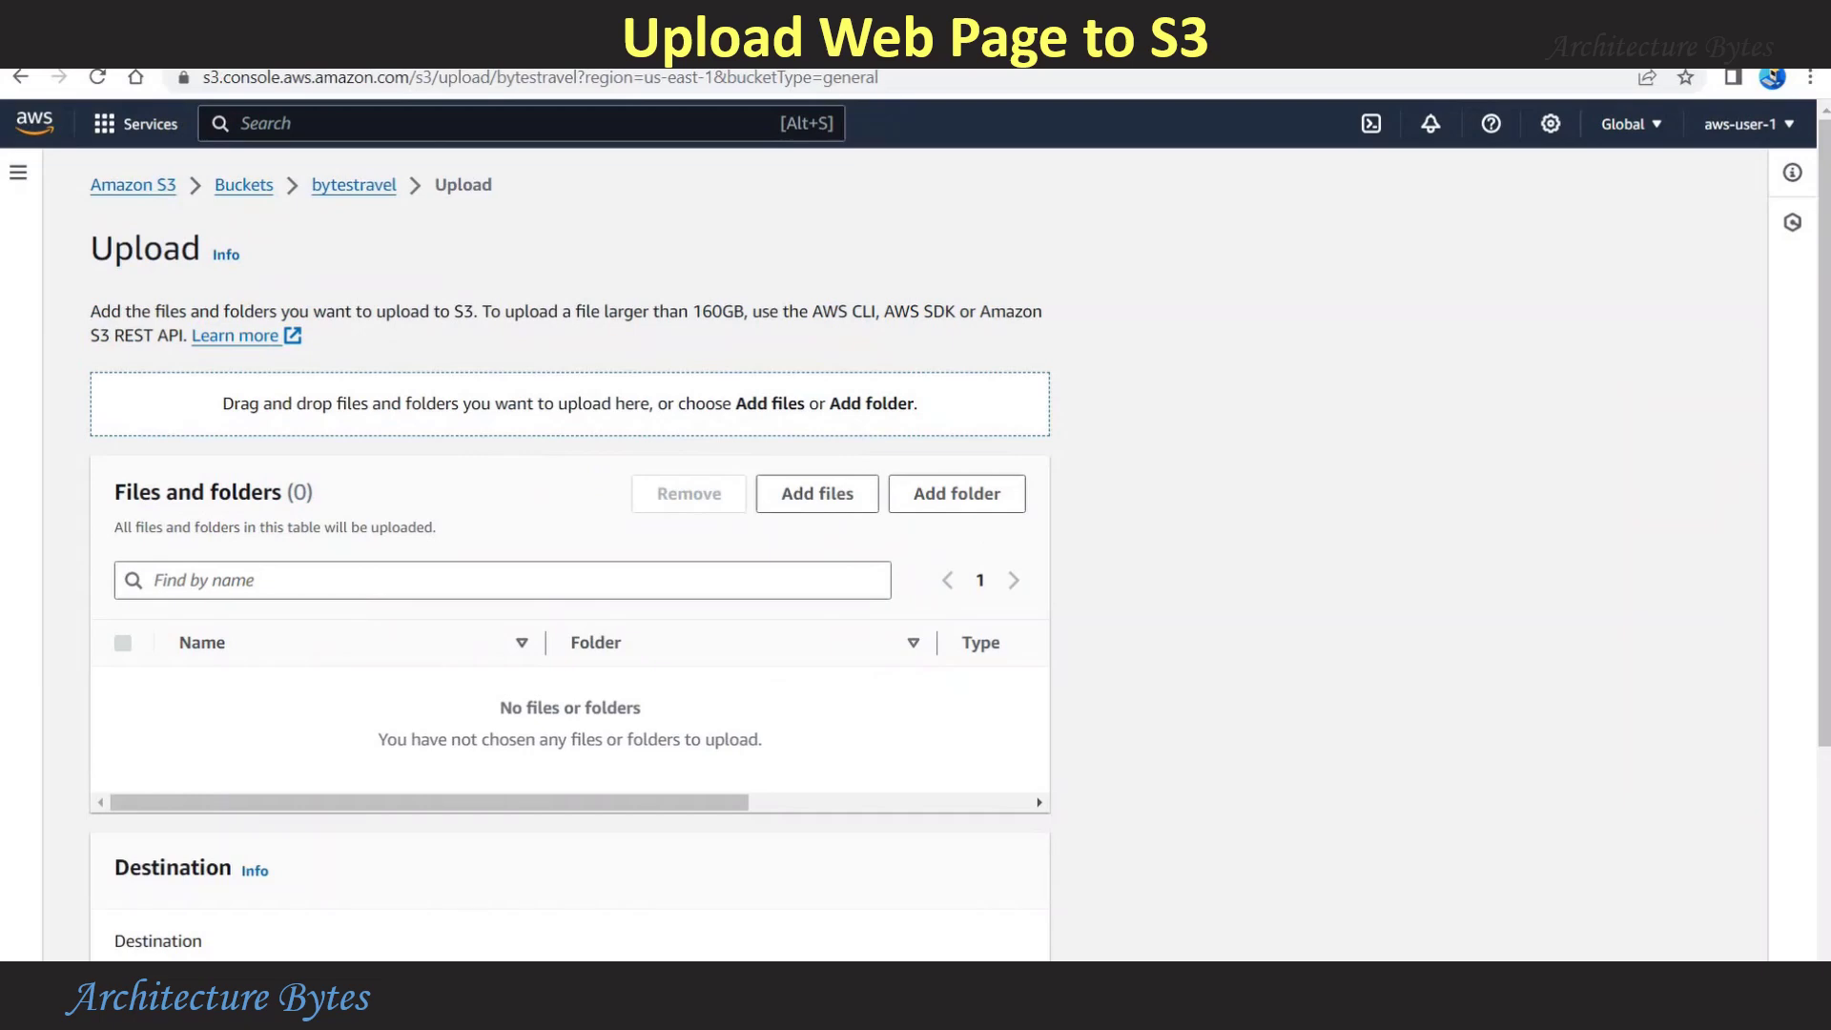
{"action": "left_click_drag", "start_coordinate": [1280, 680], "coordinate": [847, 527]}
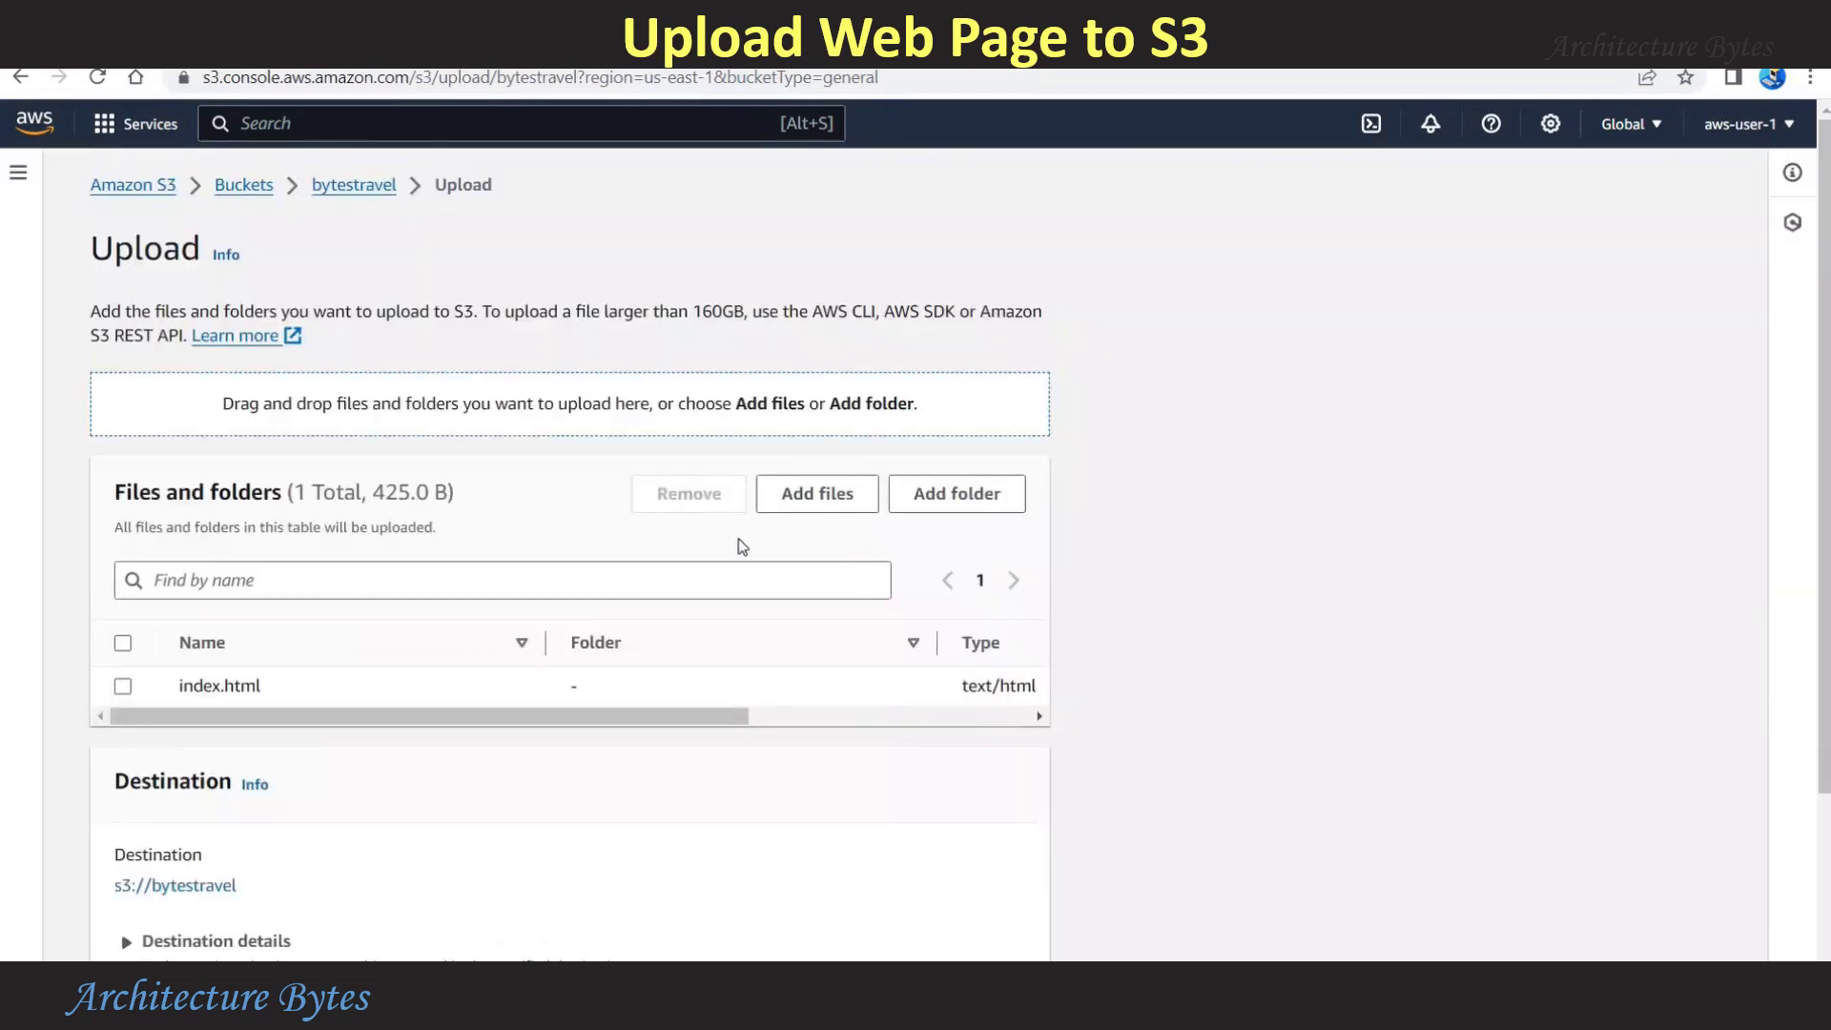
{"action": "scroll", "coordinate": [1159, 644], "scroll_direction": "down", "scroll_amount": 3}
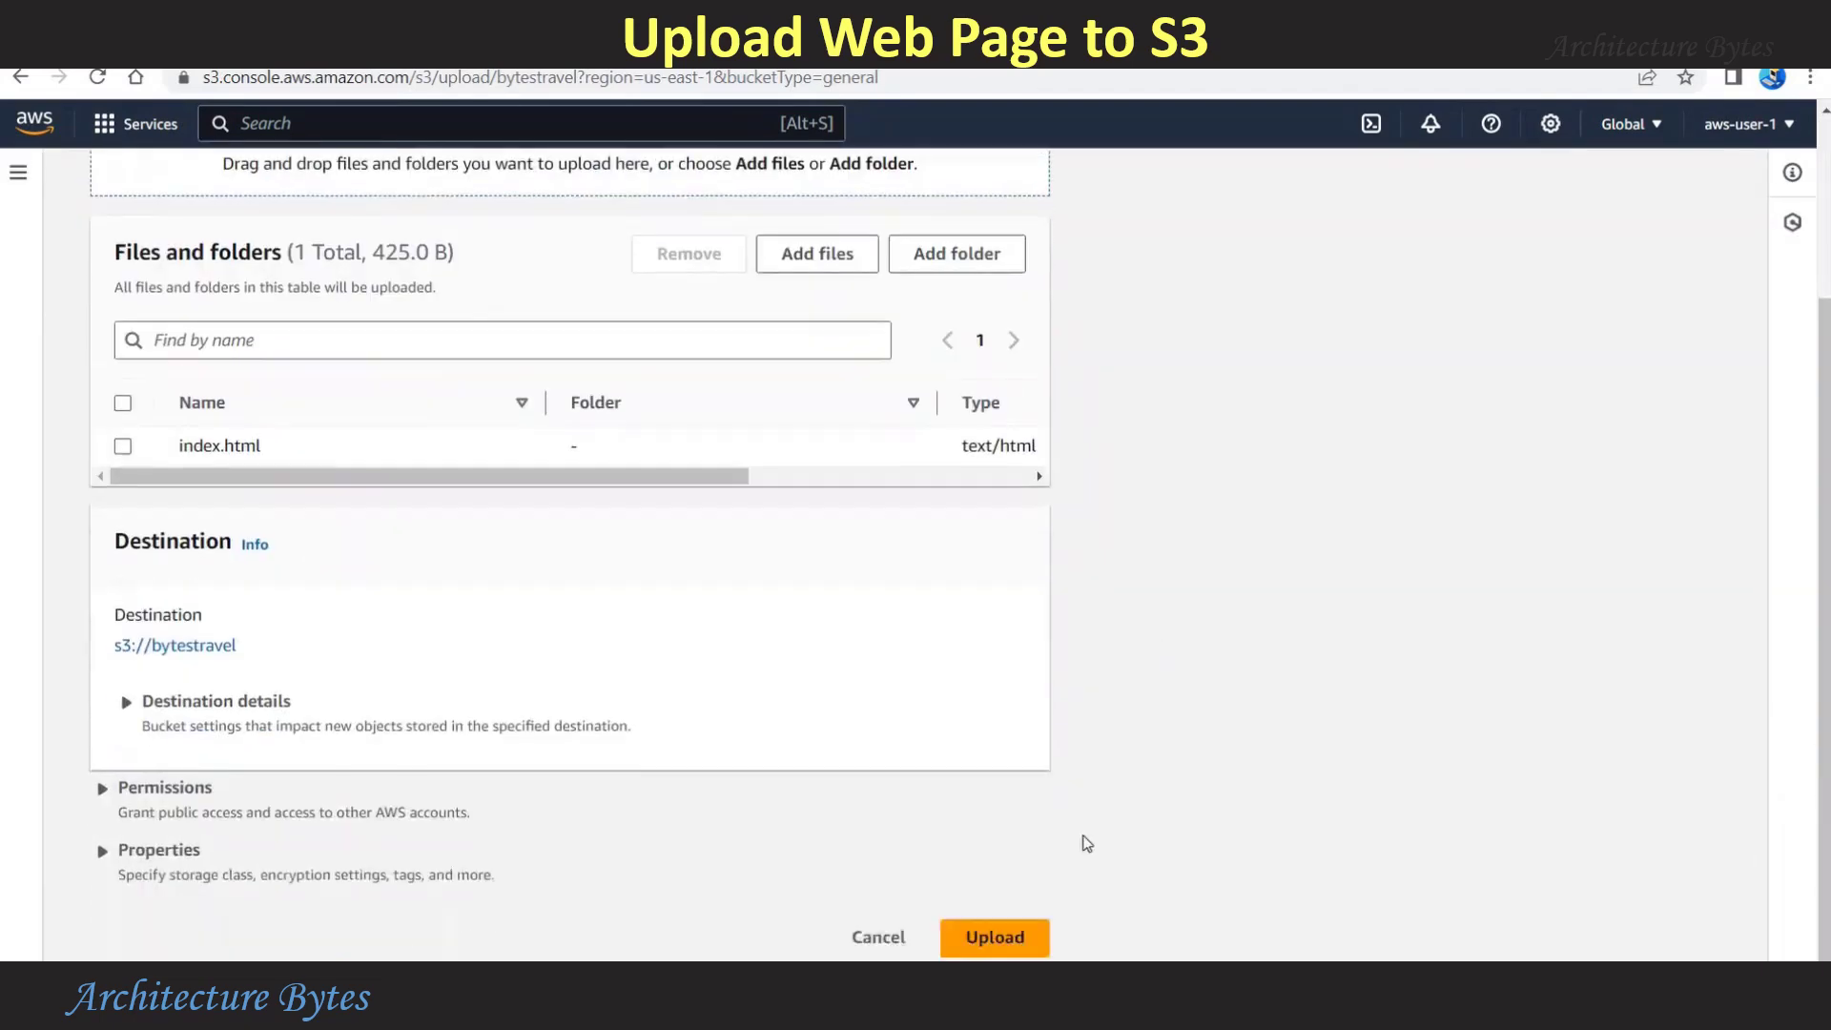
{"action": "left_click", "coordinate": [1016, 923]}
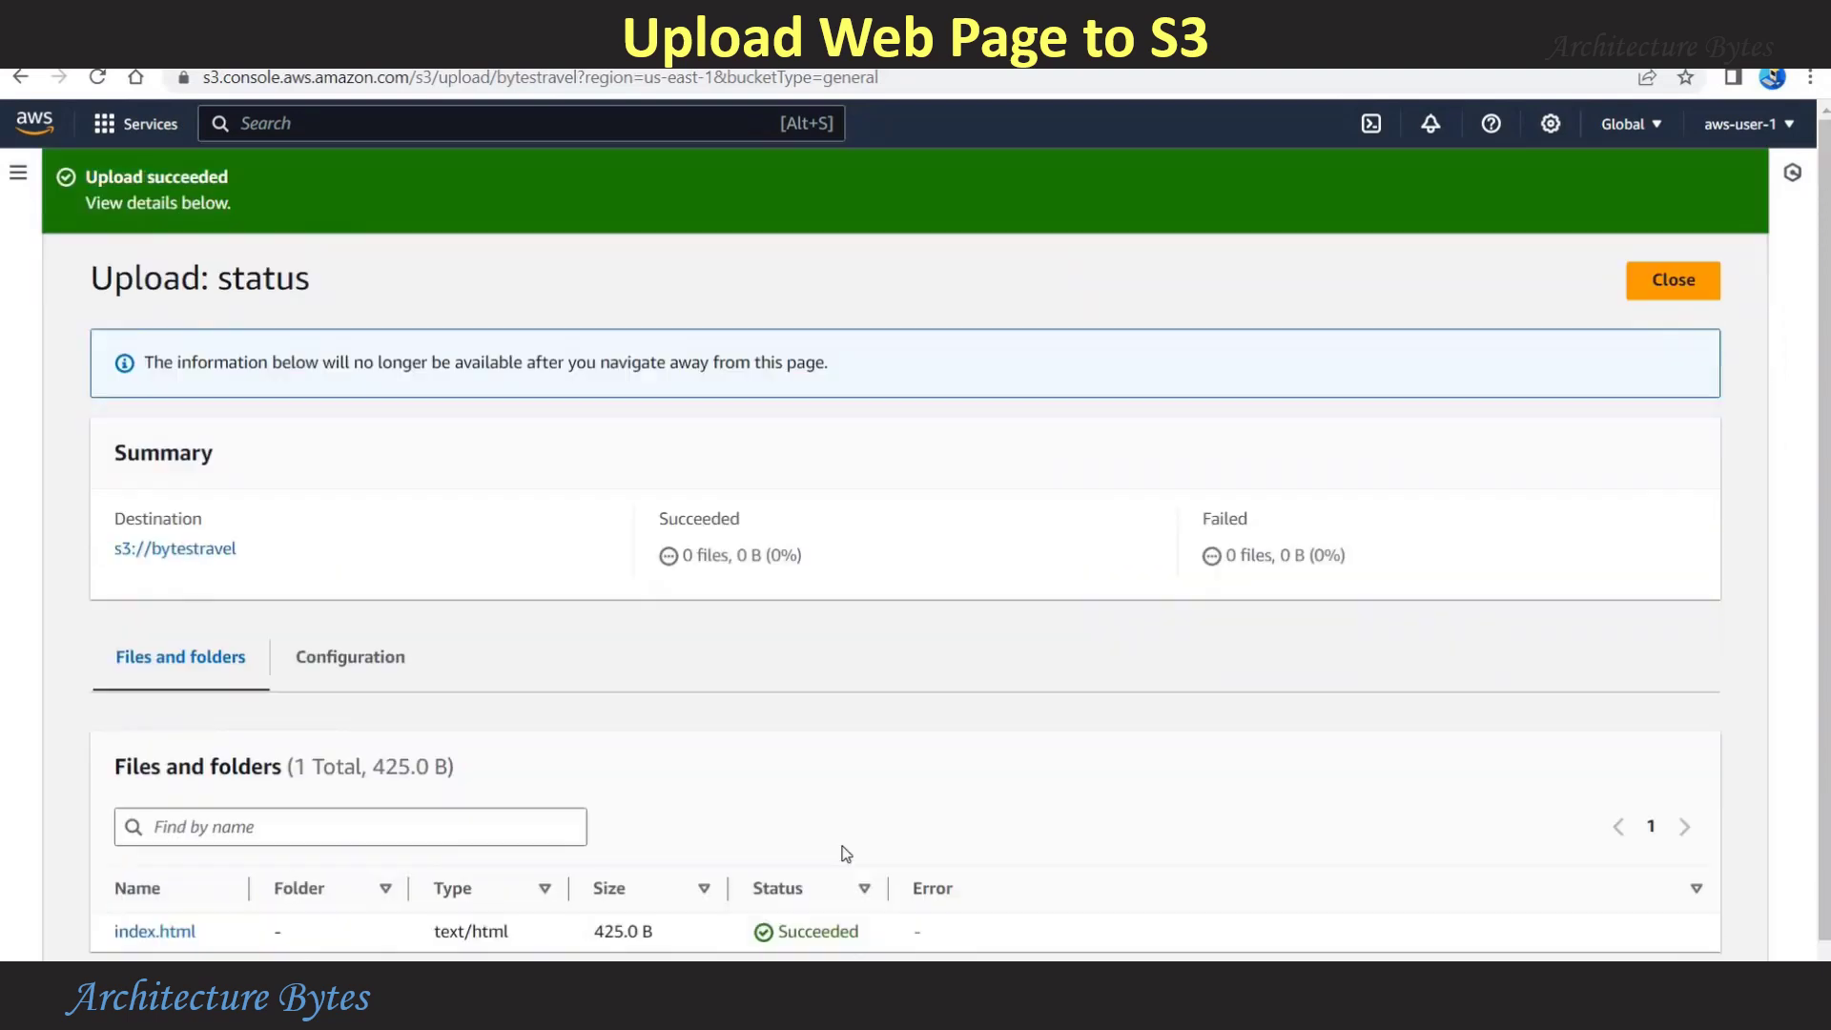
{"action": "scroll", "coordinate": [1097, 562], "scroll_direction": "down", "scroll_amount": 1}
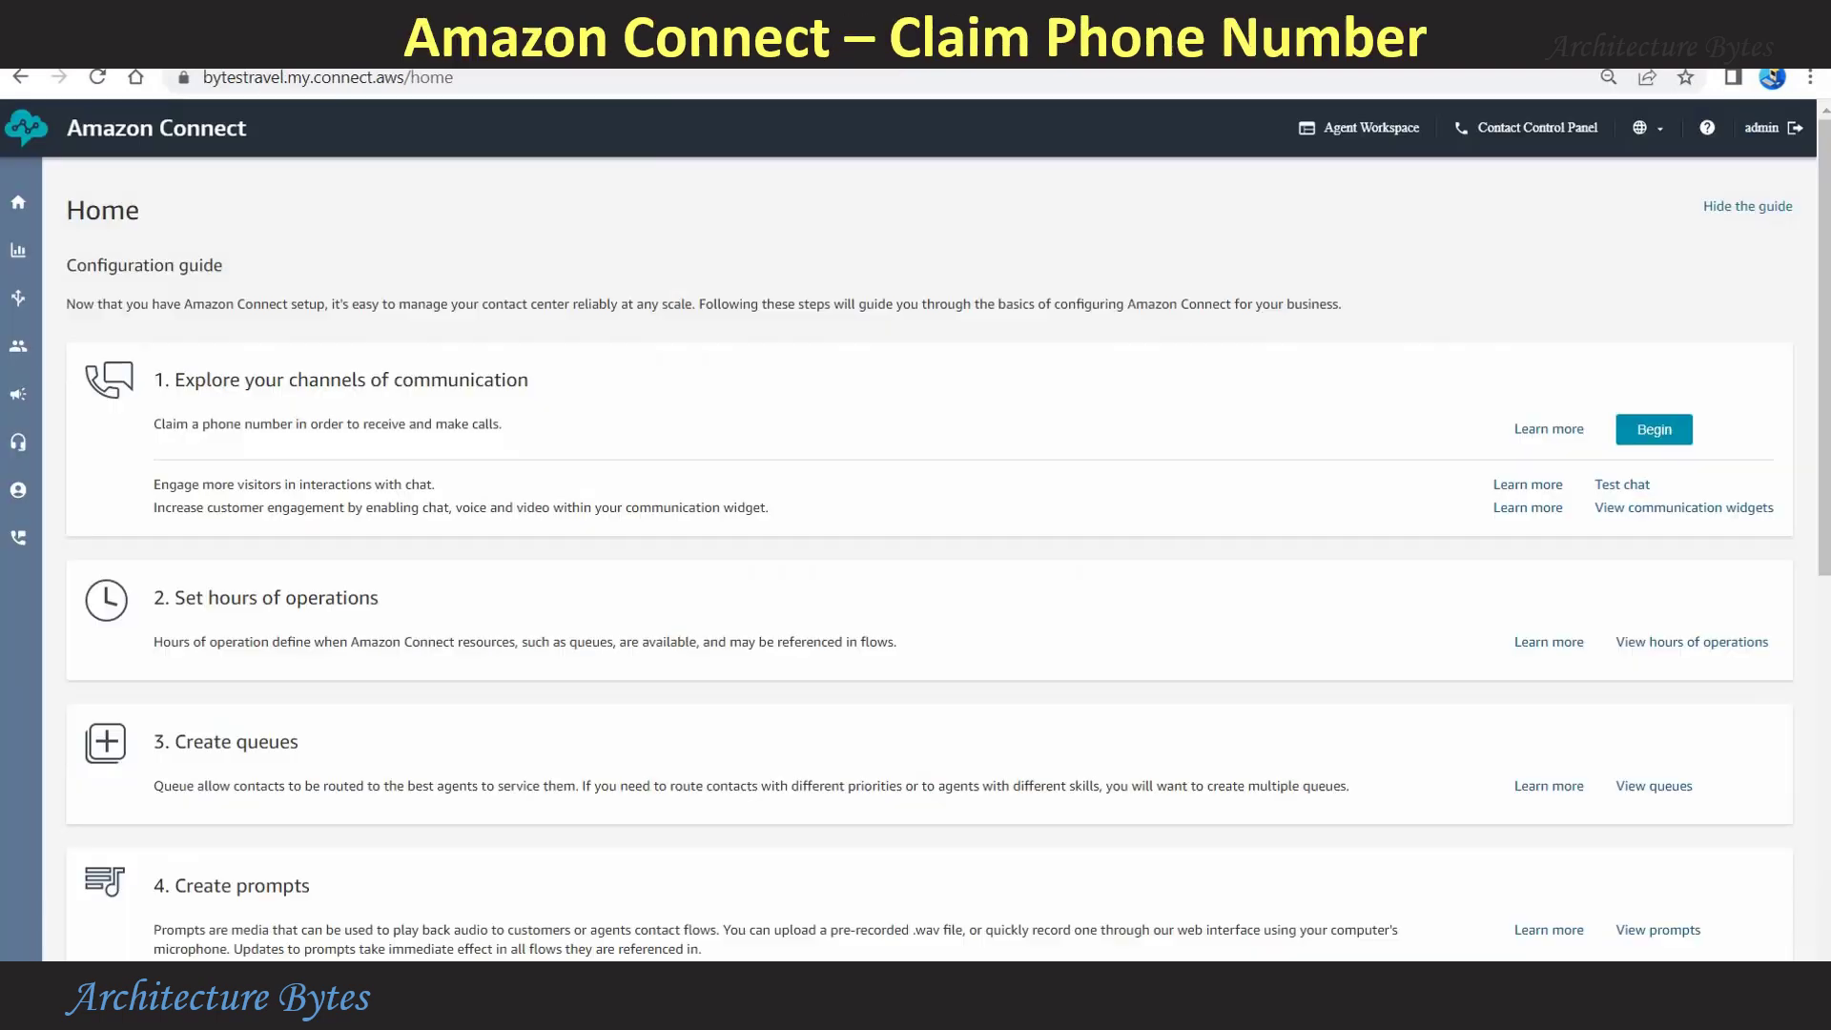
- Claim a United States toll-free voice number from the Phone numbers page
{"action": "mouse_move", "coordinate": [18, 537]}
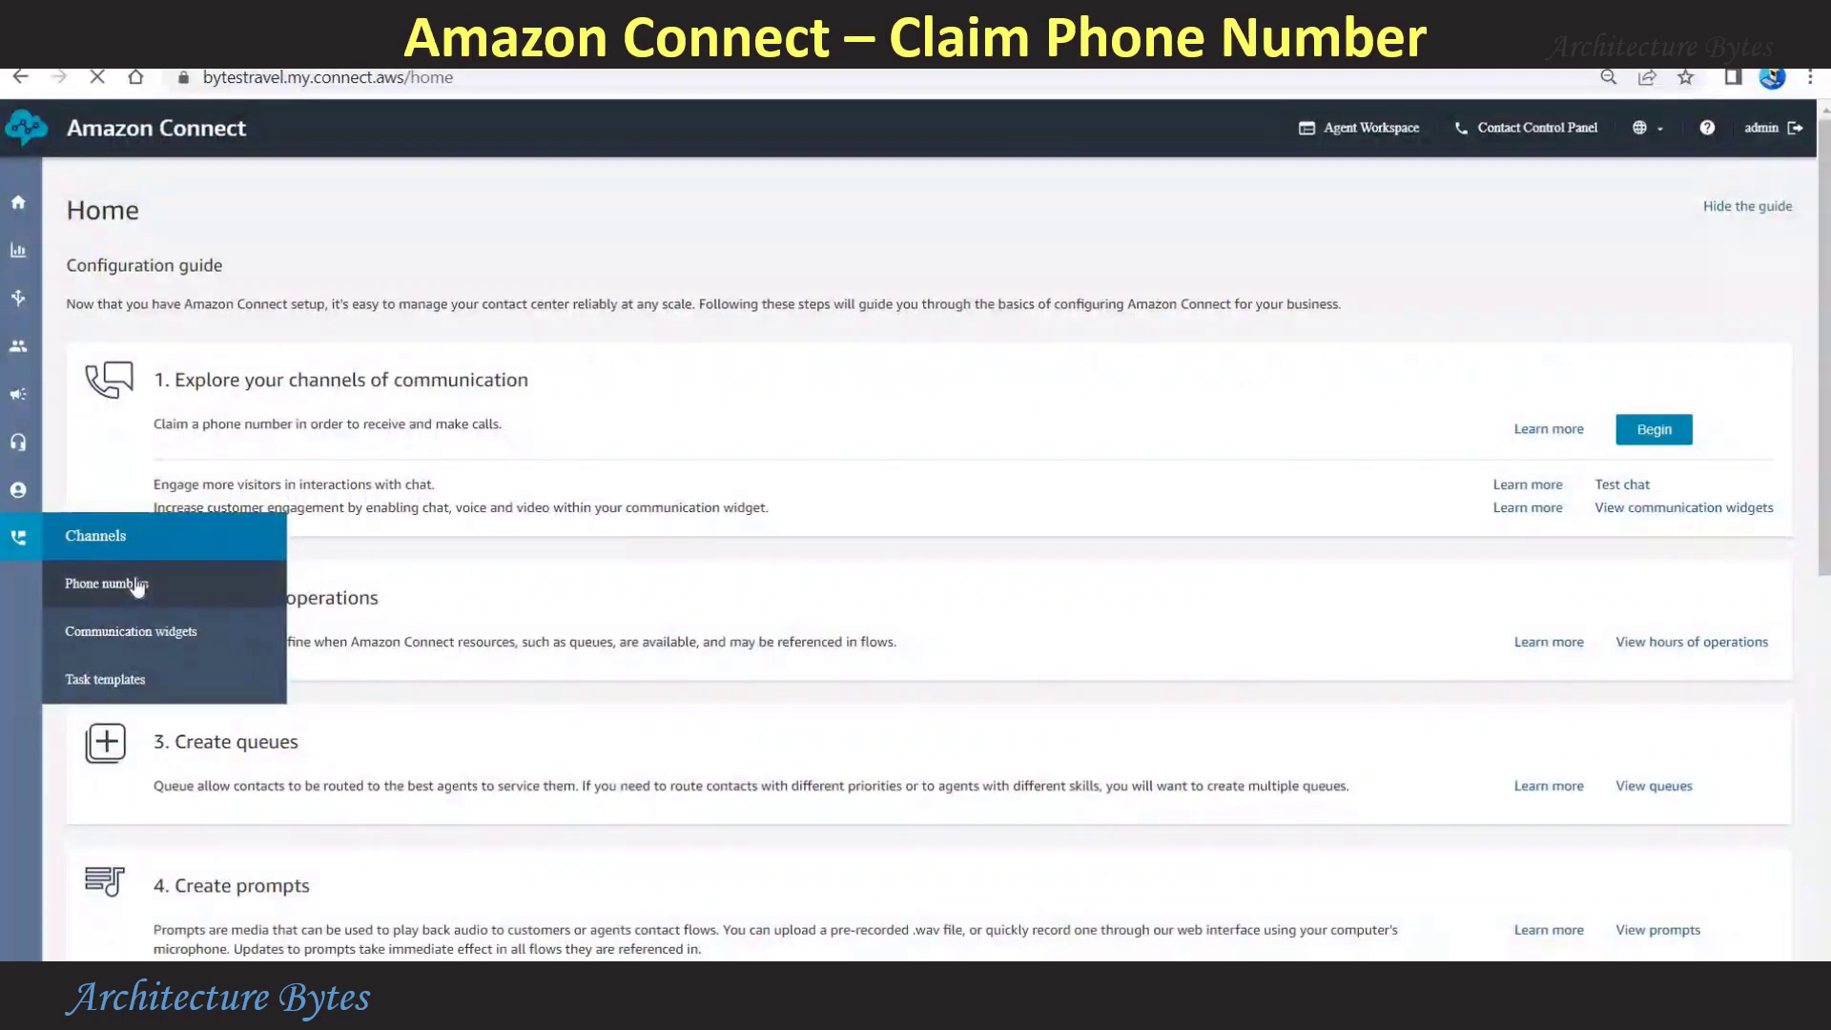
{"action": "left_click", "coordinate": [137, 586]}
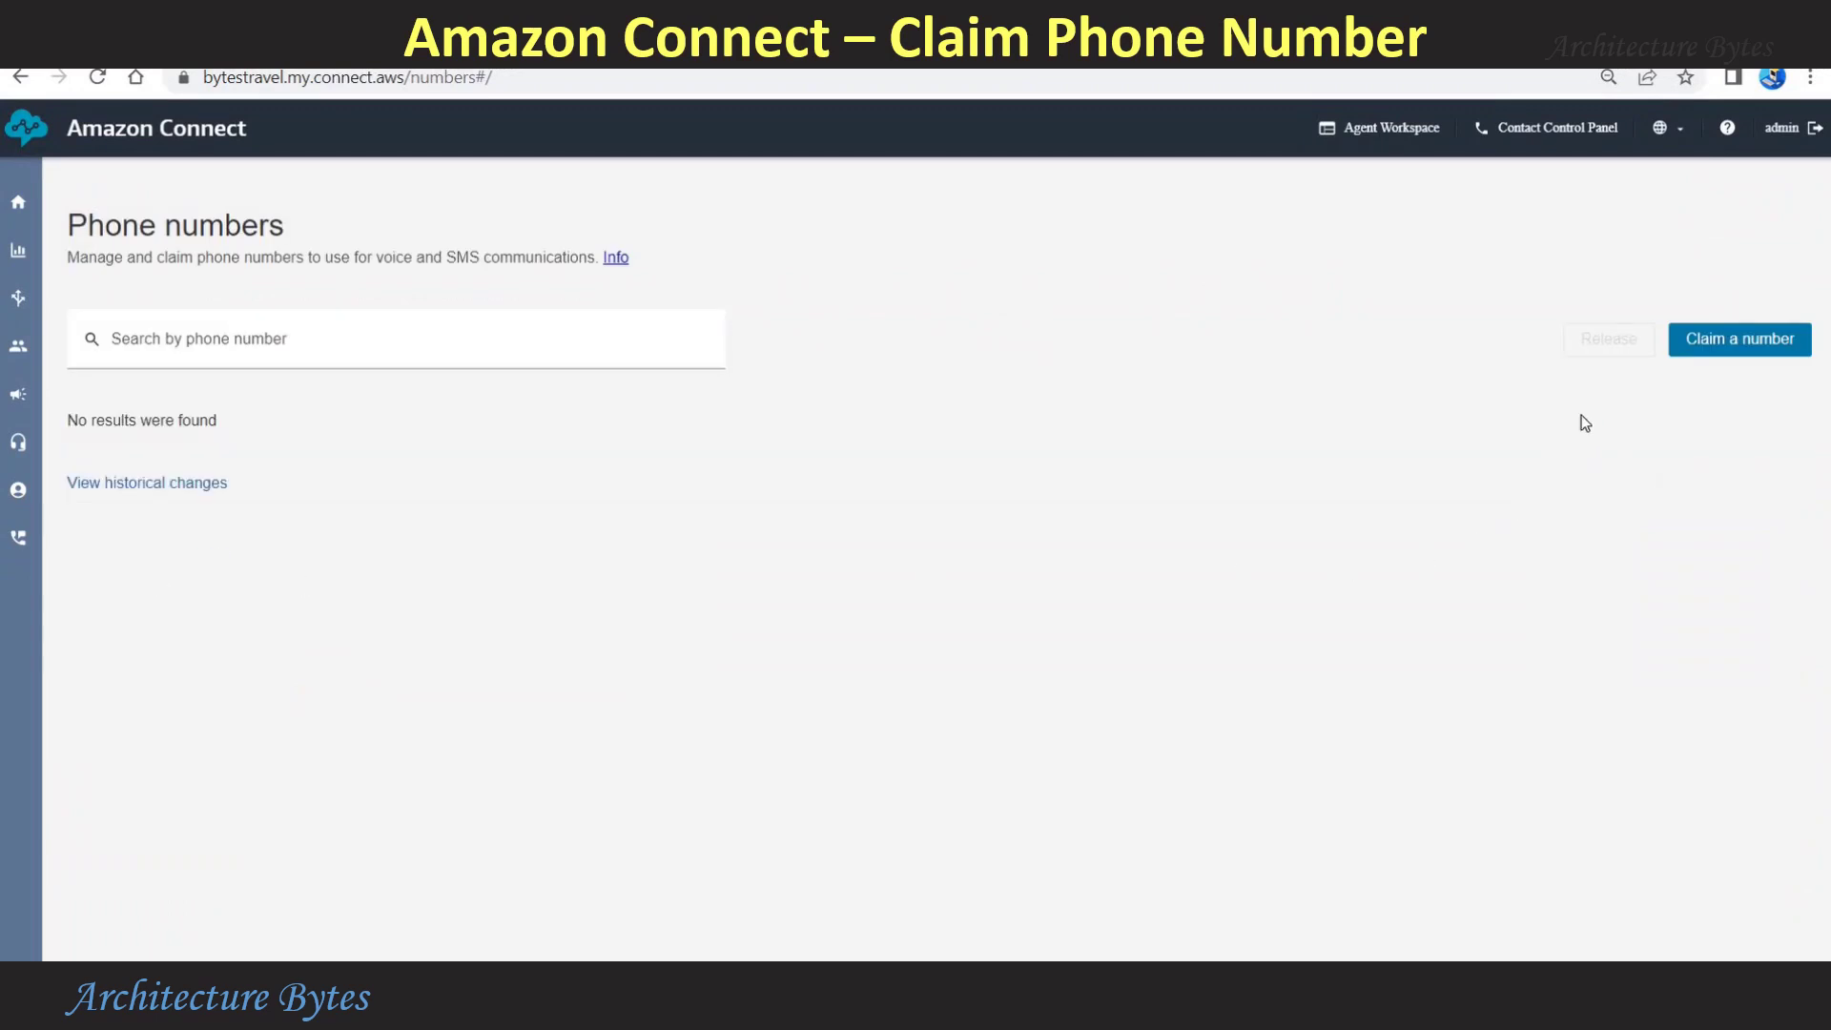
{"action": "left_click", "coordinate": [1722, 337]}
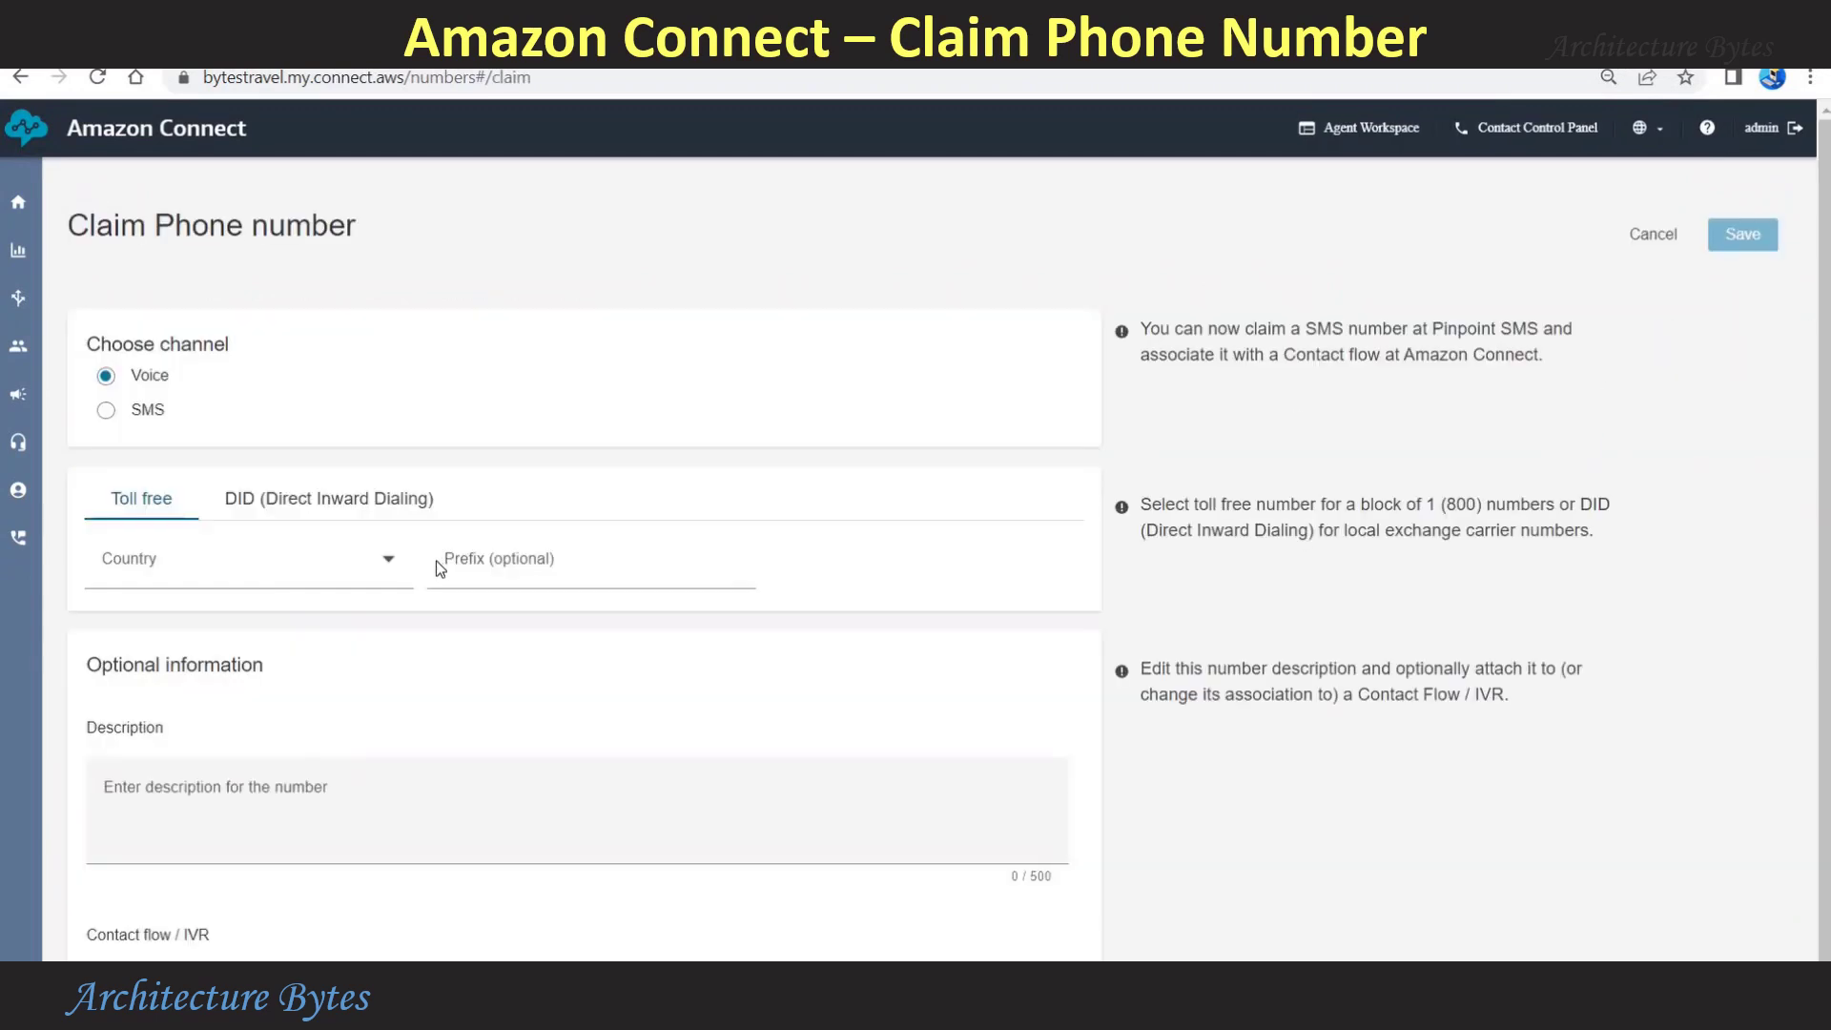
{"action": "left_click", "coordinate": [311, 567]}
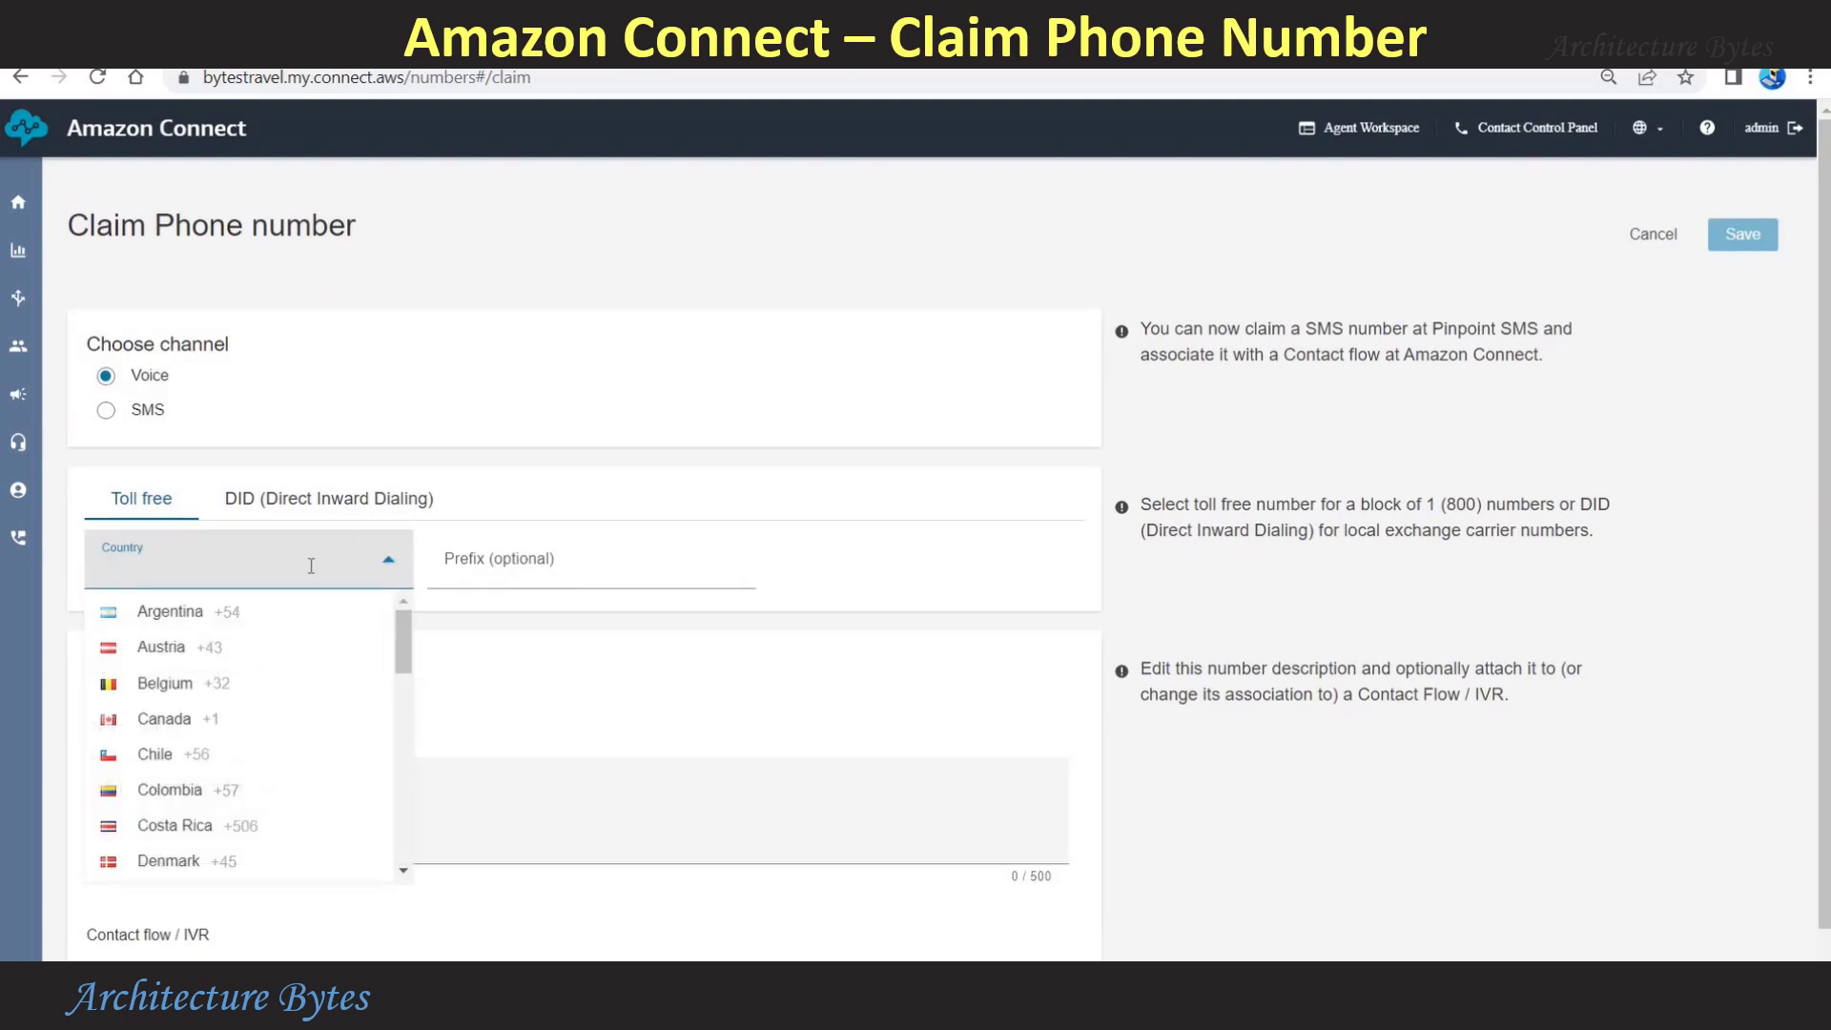
{"action": "type", "text": "unites "}
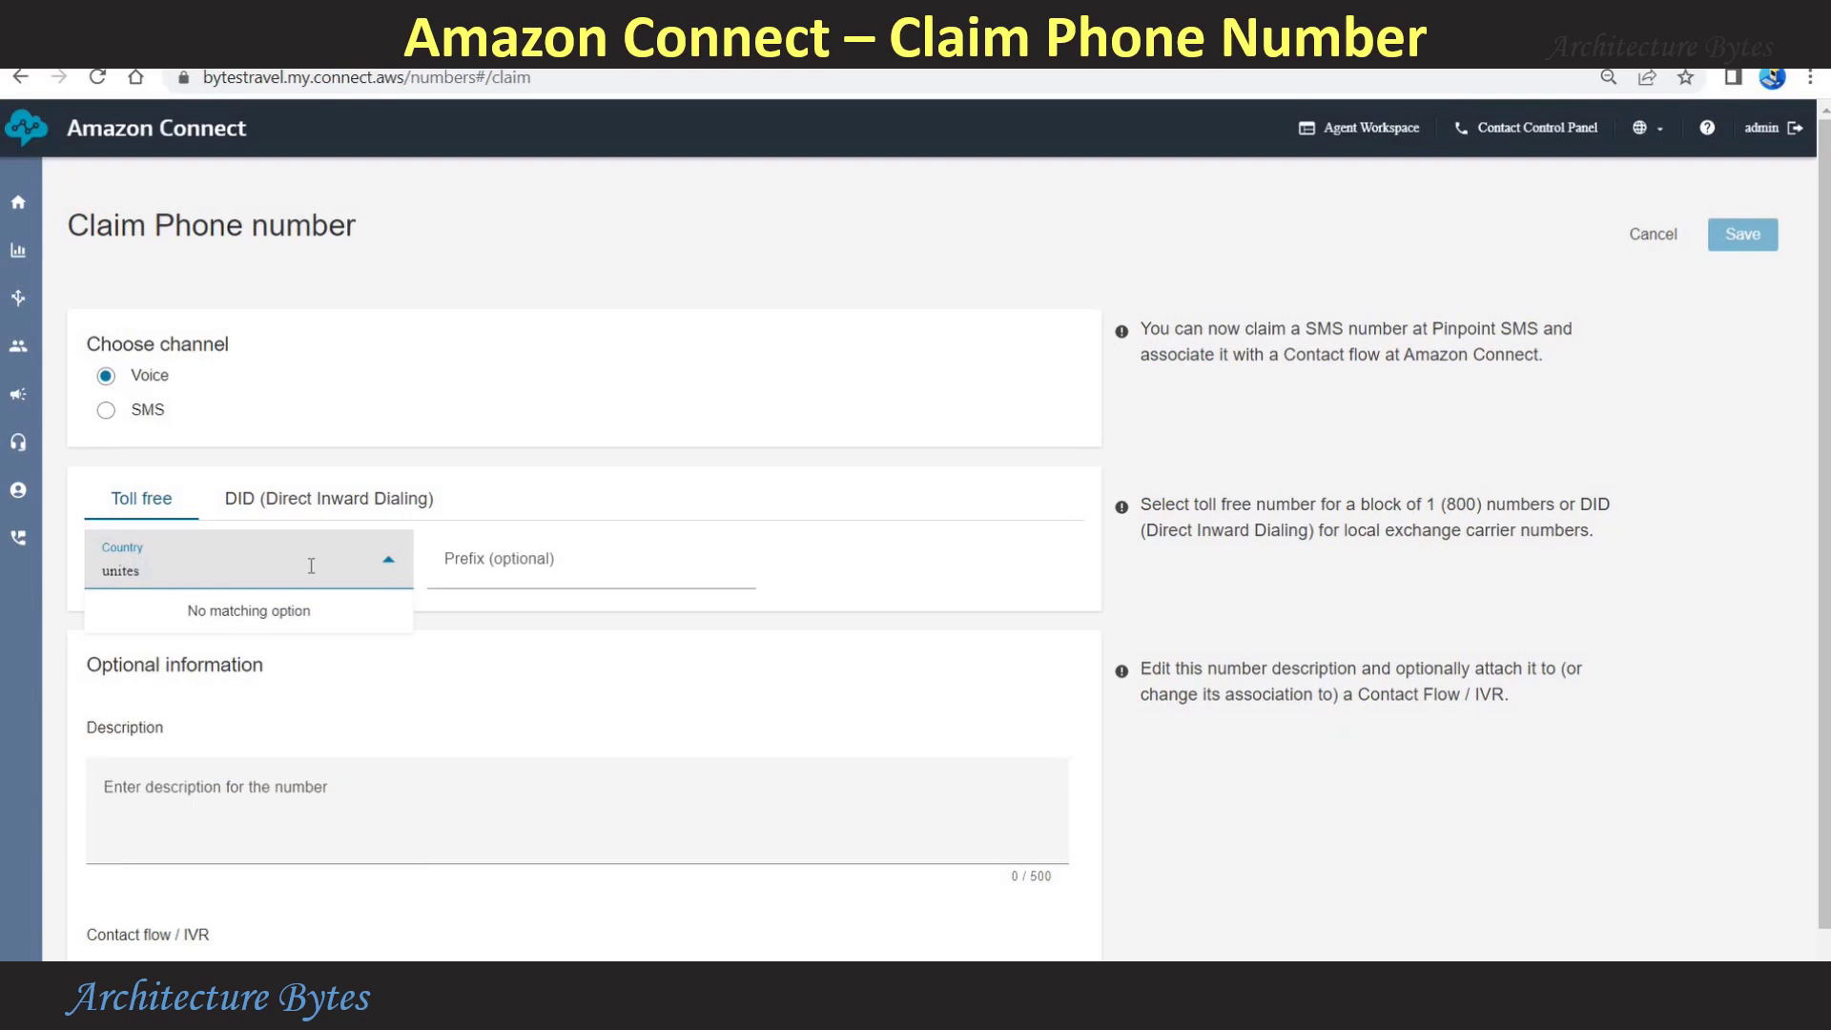
{"action": "key", "text": "BackSpace"}
{"action": "key", "text": "BackSpace"}
{"action": "type", "text": "d s"}
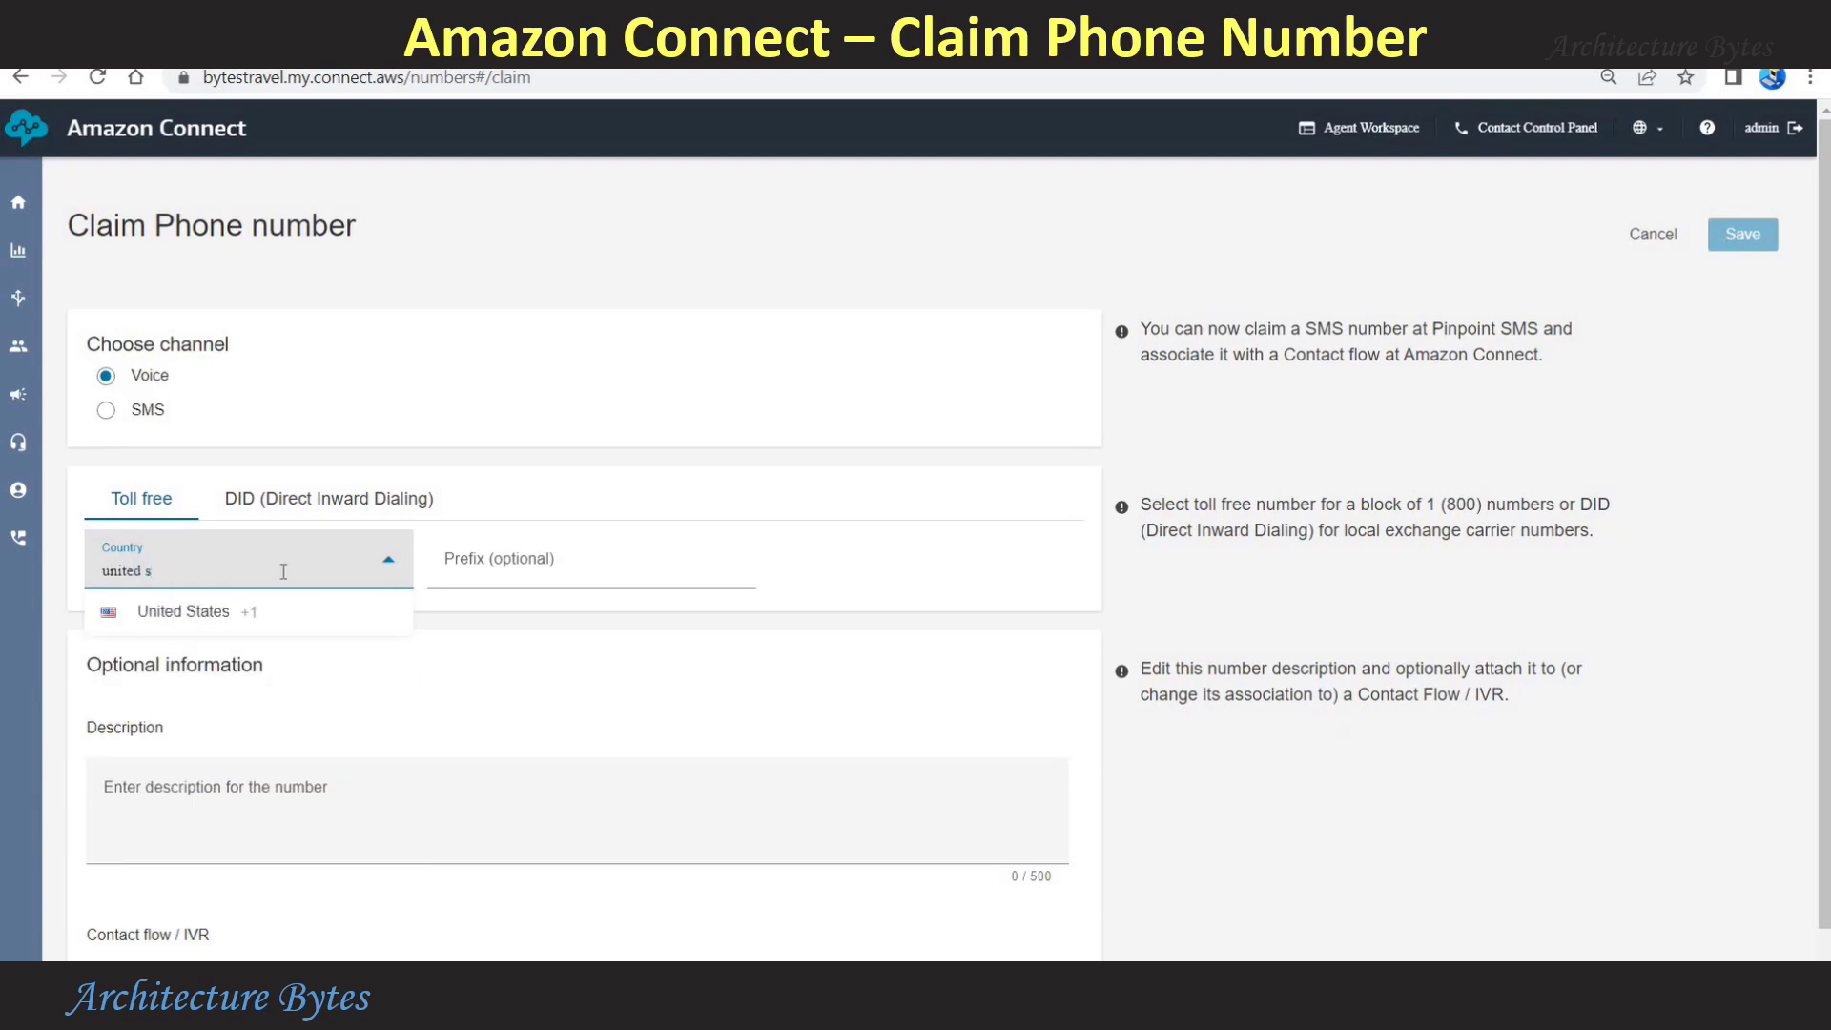
{"action": "left_click", "coordinate": [220, 615]}
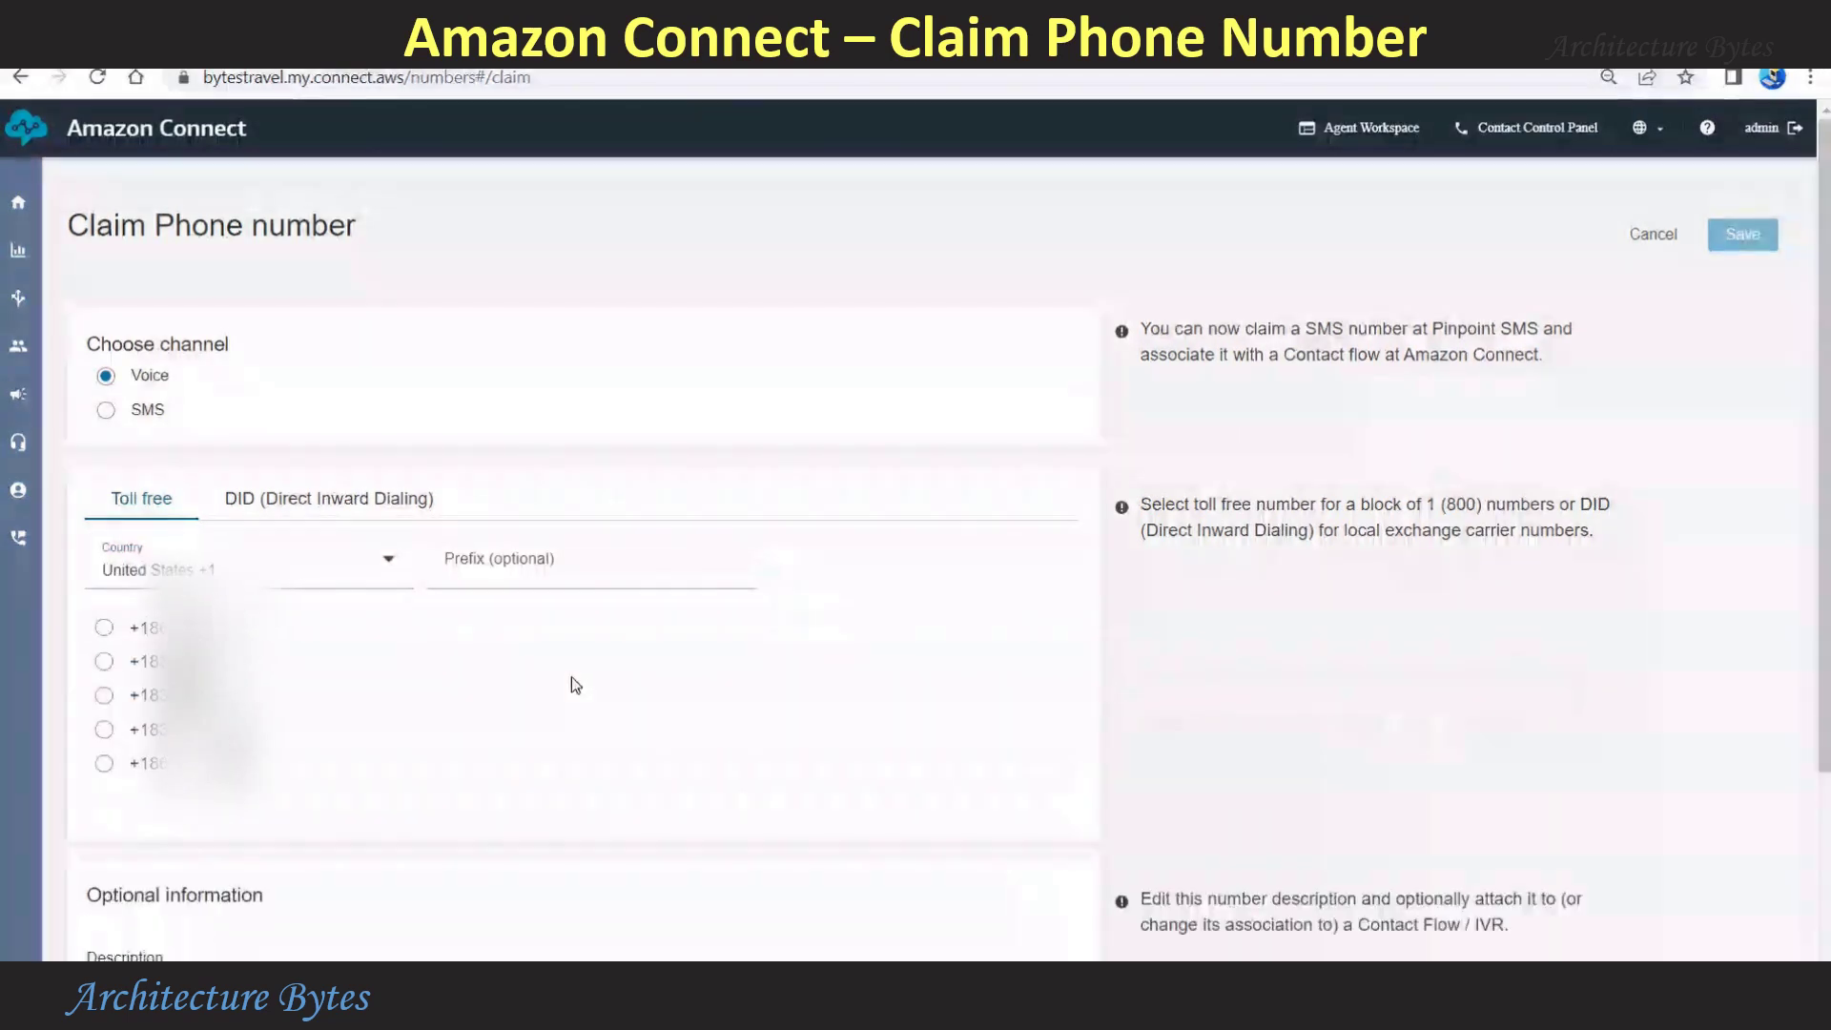
{"action": "scroll", "coordinate": [570, 678], "scroll_direction": "down", "scroll_amount": 1}
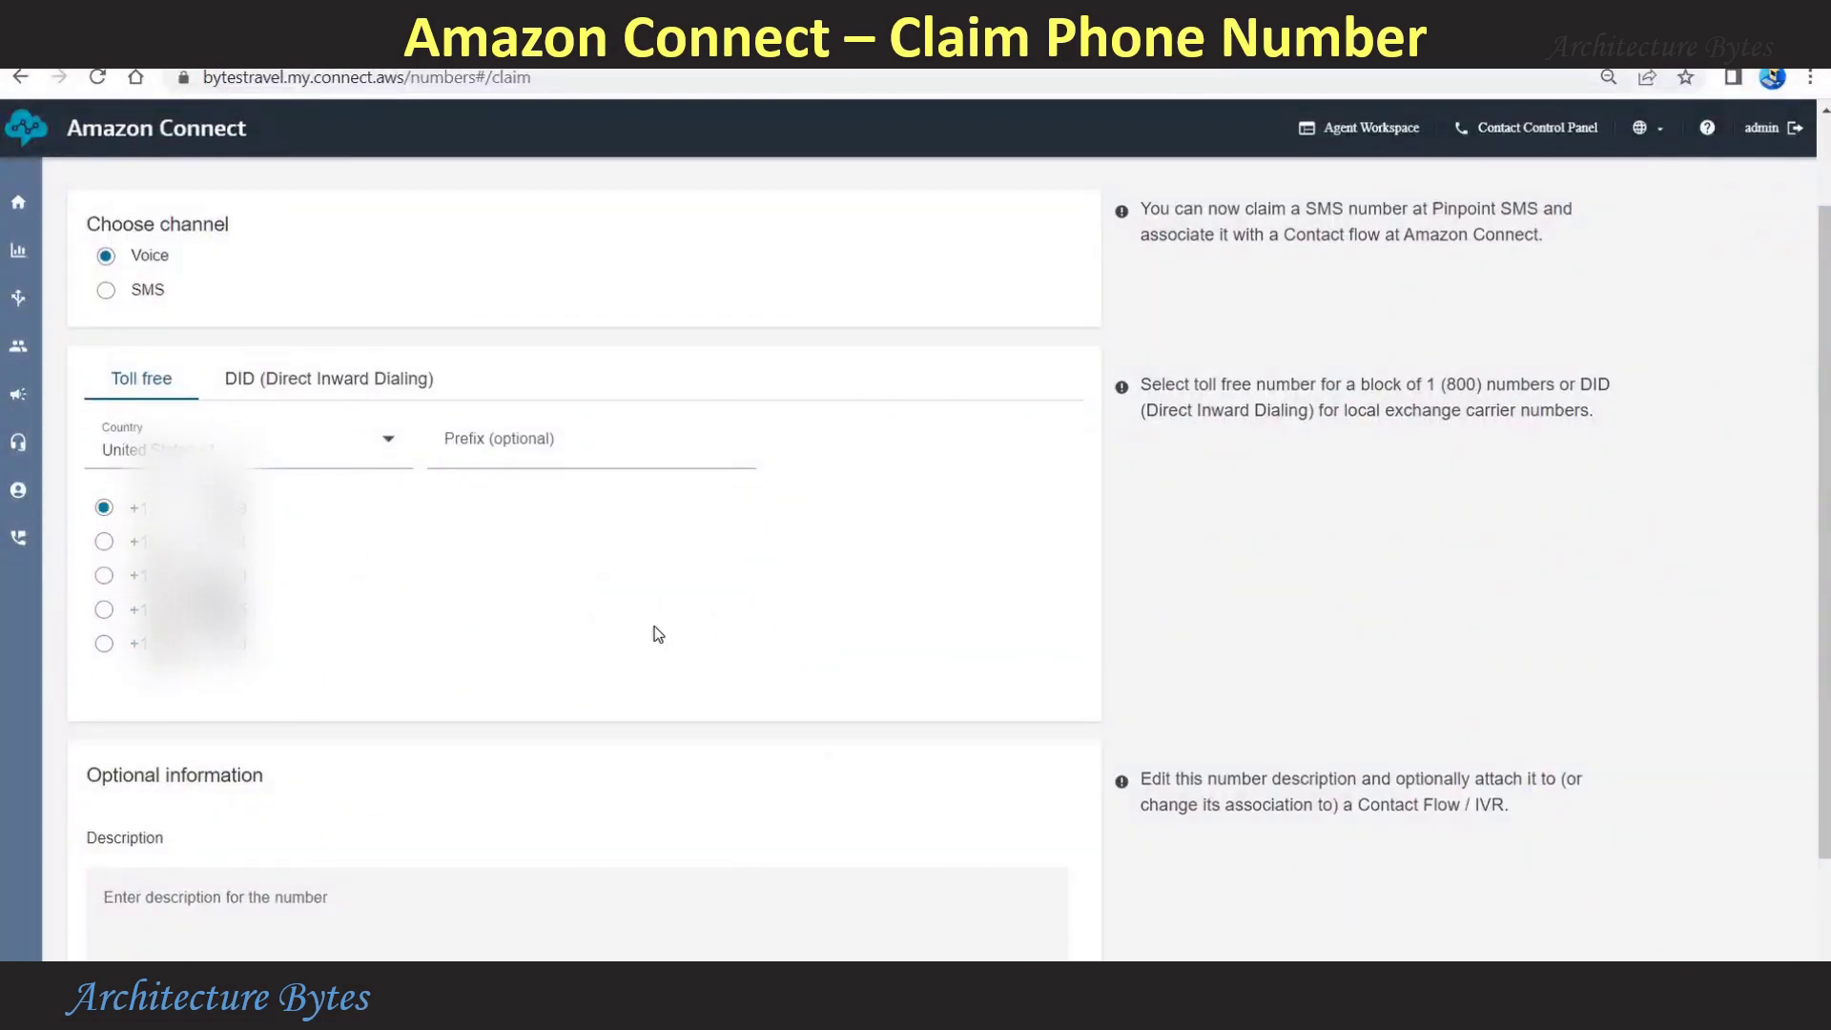
{"action": "scroll", "coordinate": [655, 631], "scroll_direction": "down", "scroll_amount": 2}
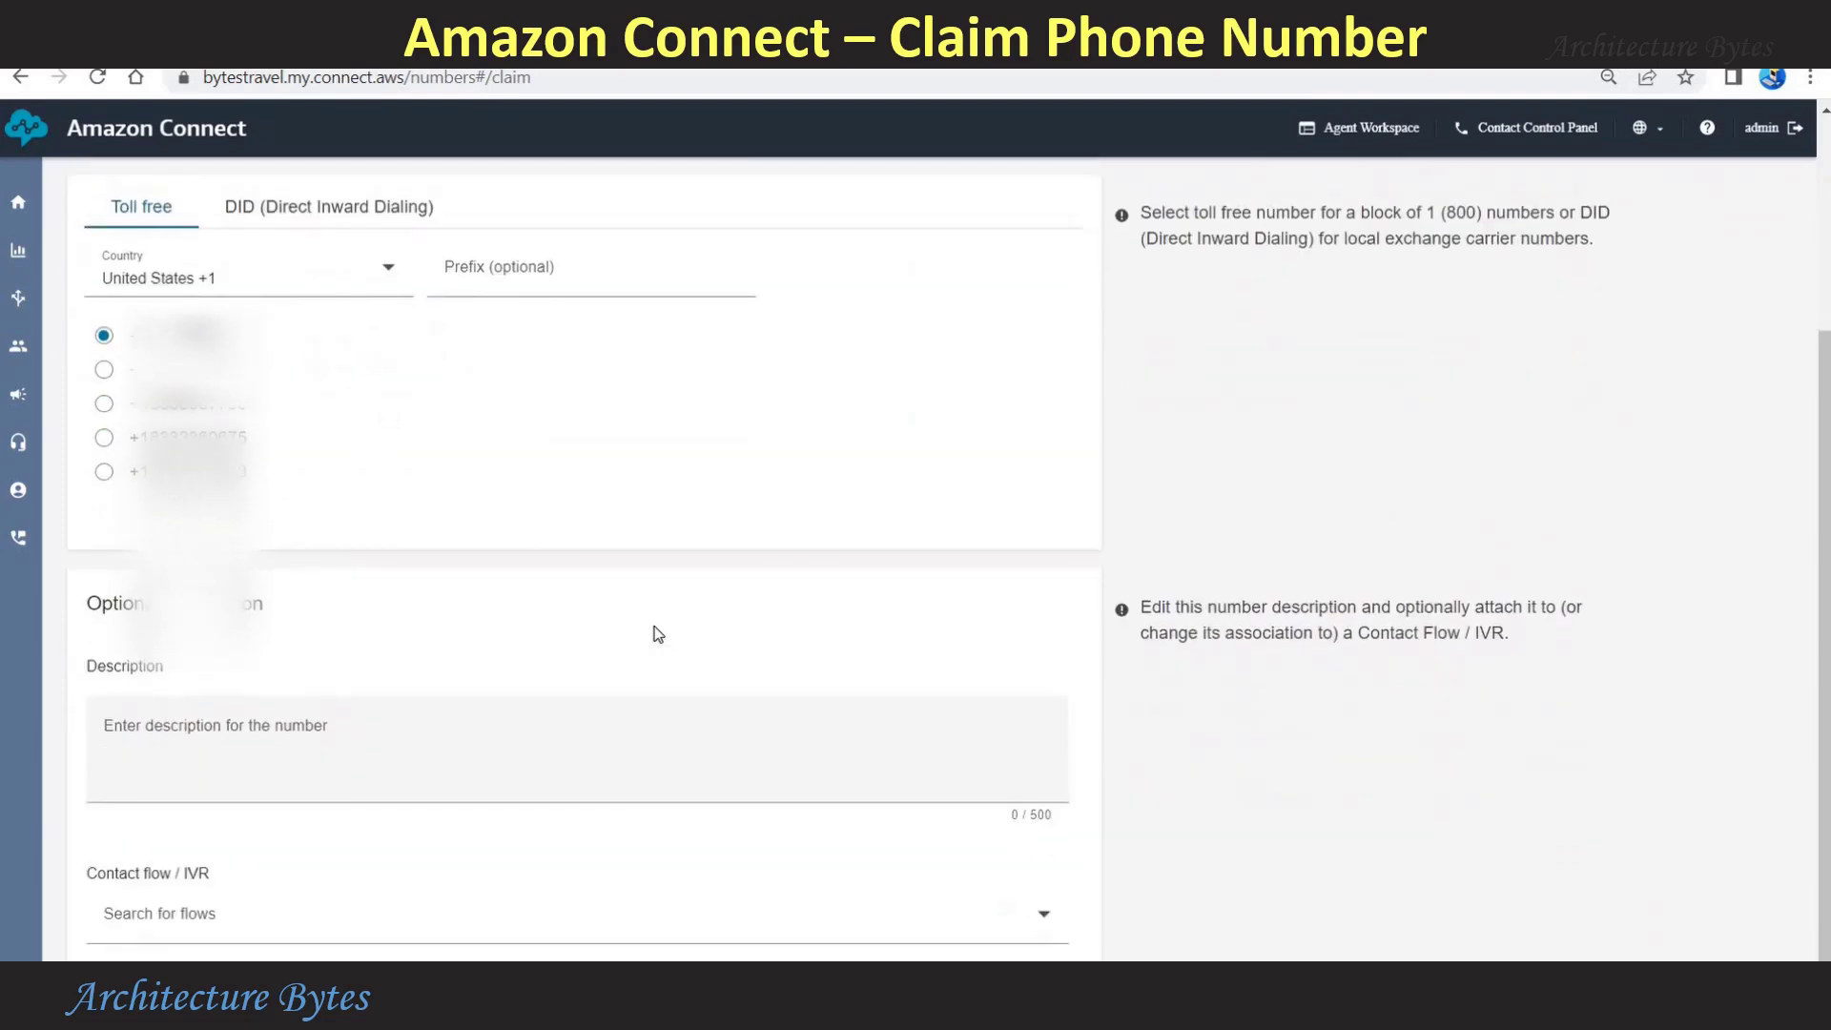
{"action": "scroll", "coordinate": [655, 631], "scroll_direction": "up", "scroll_amount": 3}
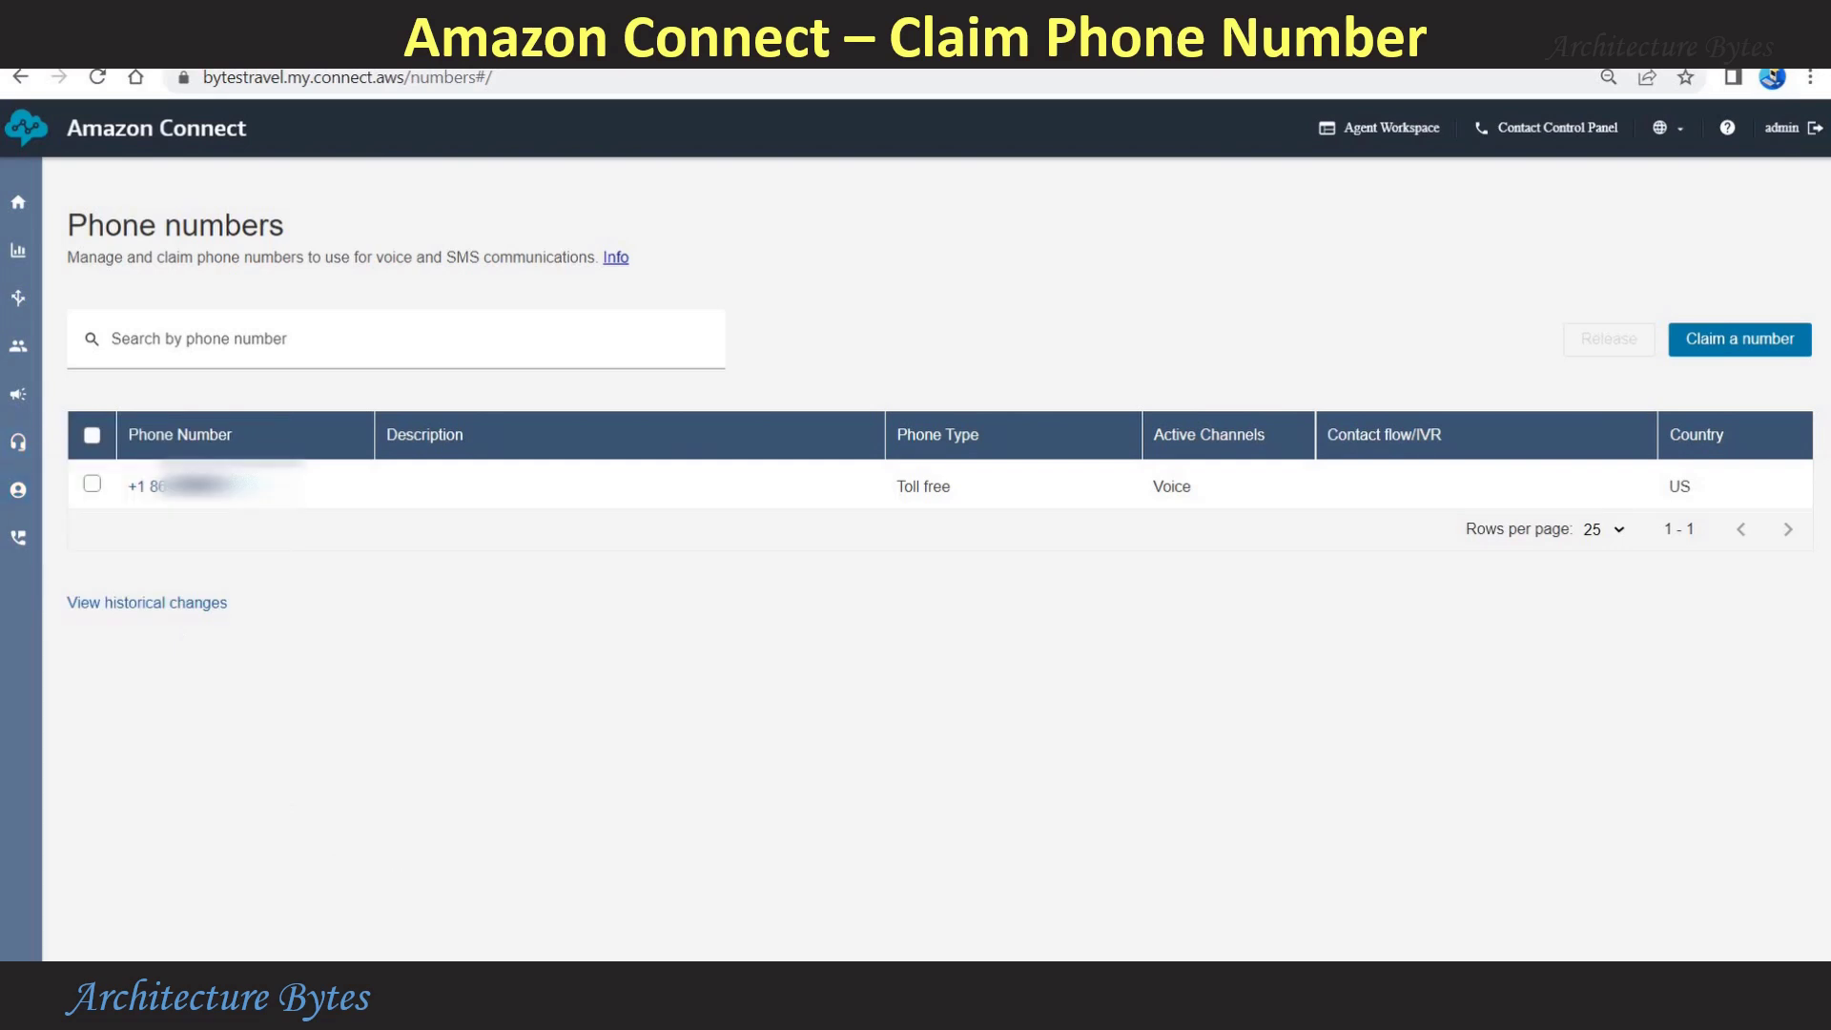
- Attach BytesTravelMainFlow to the toll-free number, then open the widget on the Bytes Travel site
{"action": "left_click", "coordinate": [270, 491]}
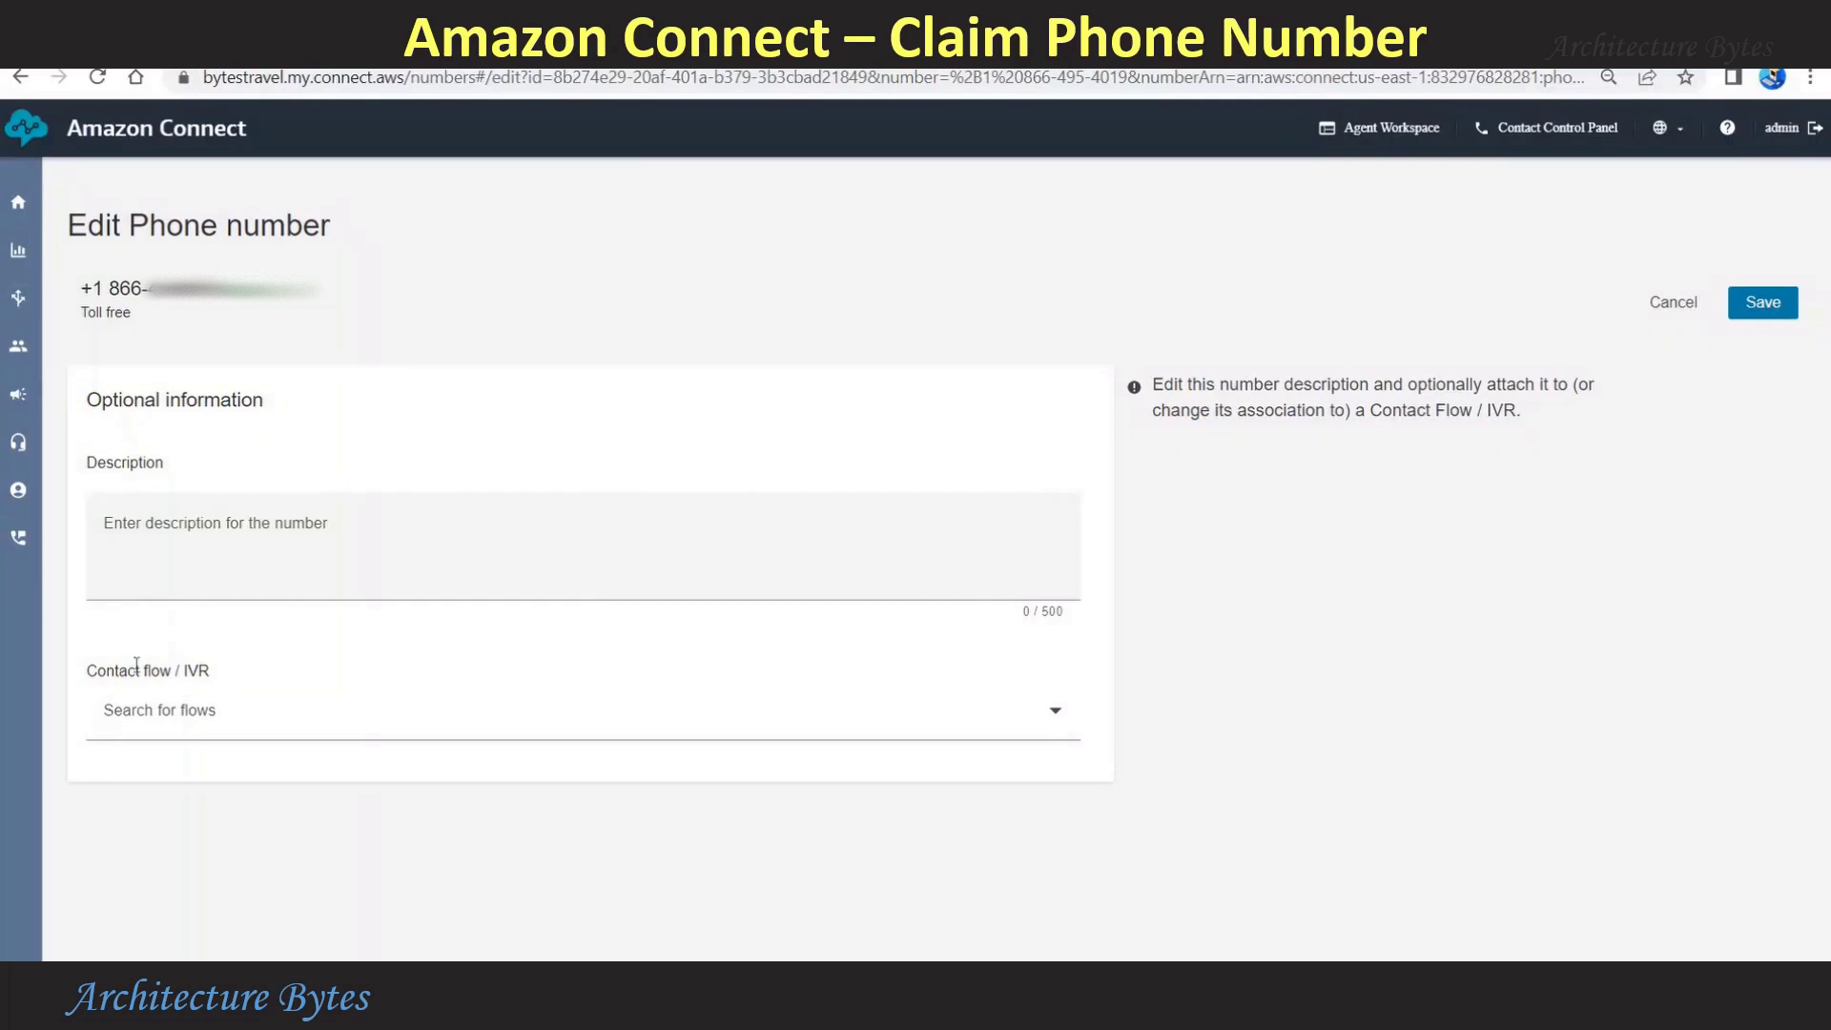
{"action": "left_click", "coordinate": [284, 720]}
{"action": "type", "text": "By"}
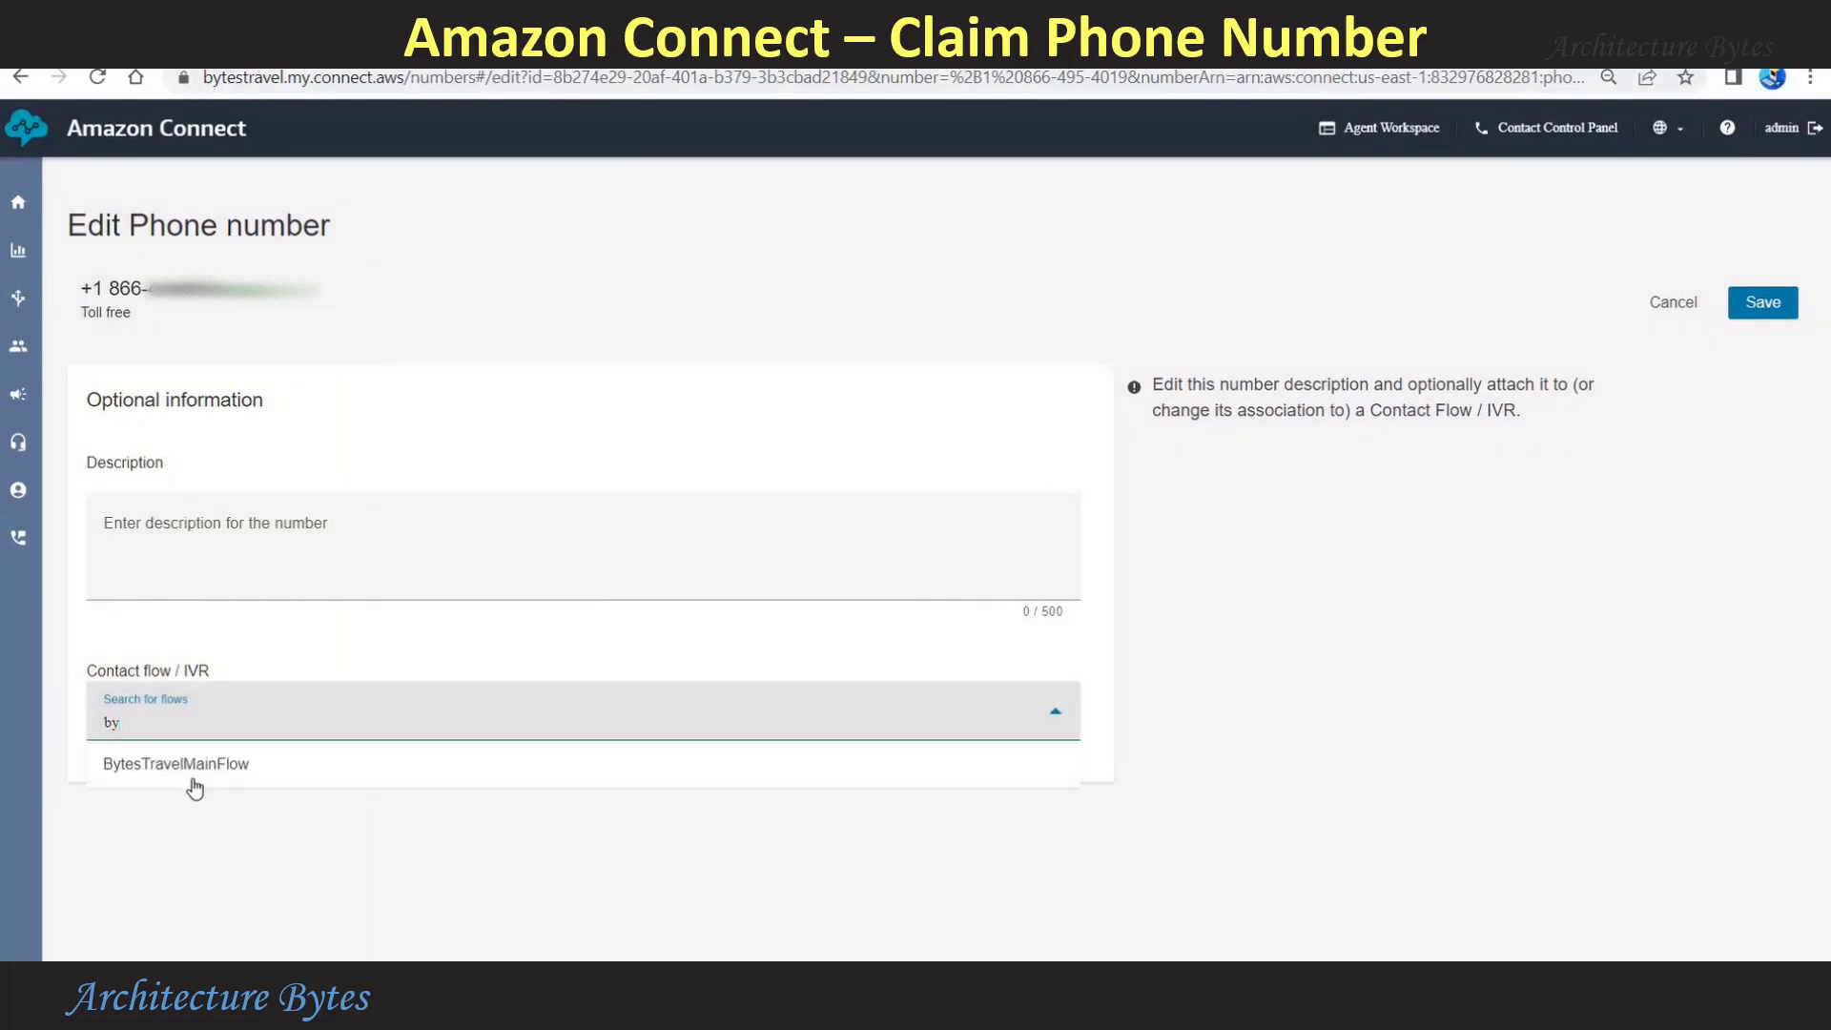
{"action": "left_click", "coordinate": [195, 763]}
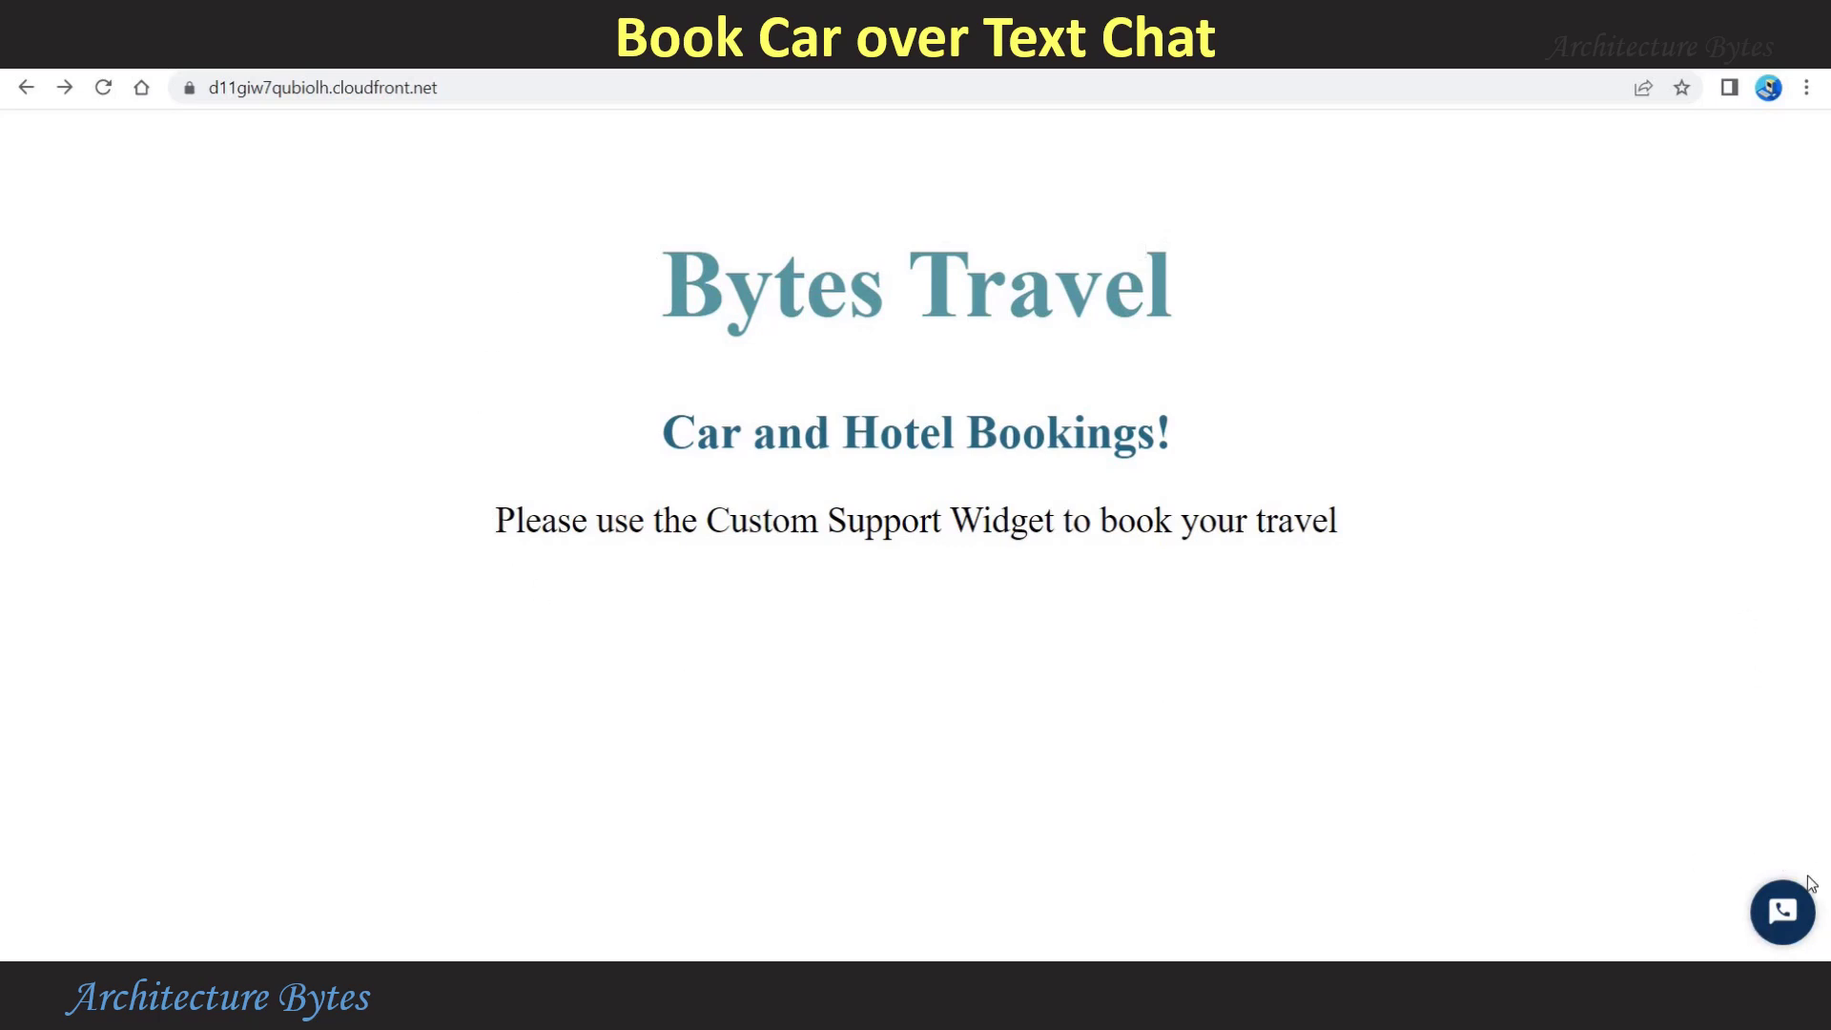
{"action": "left_click", "coordinate": [1785, 911]}
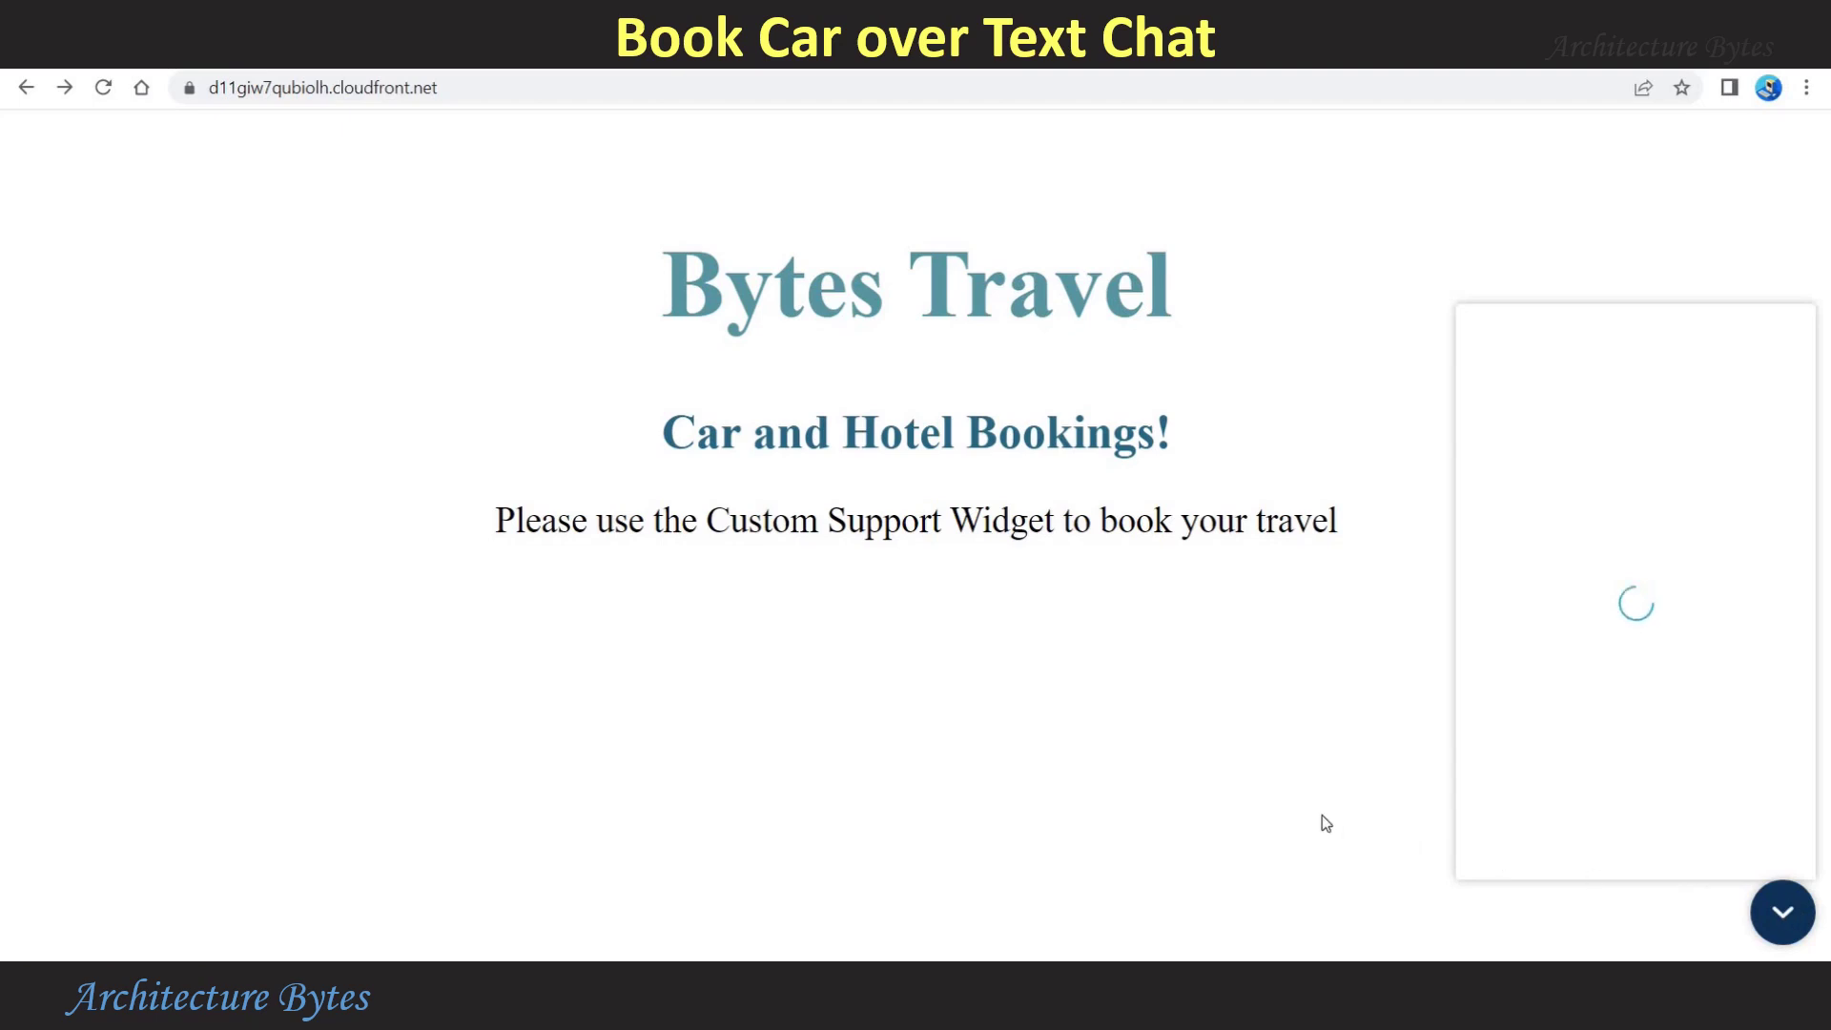